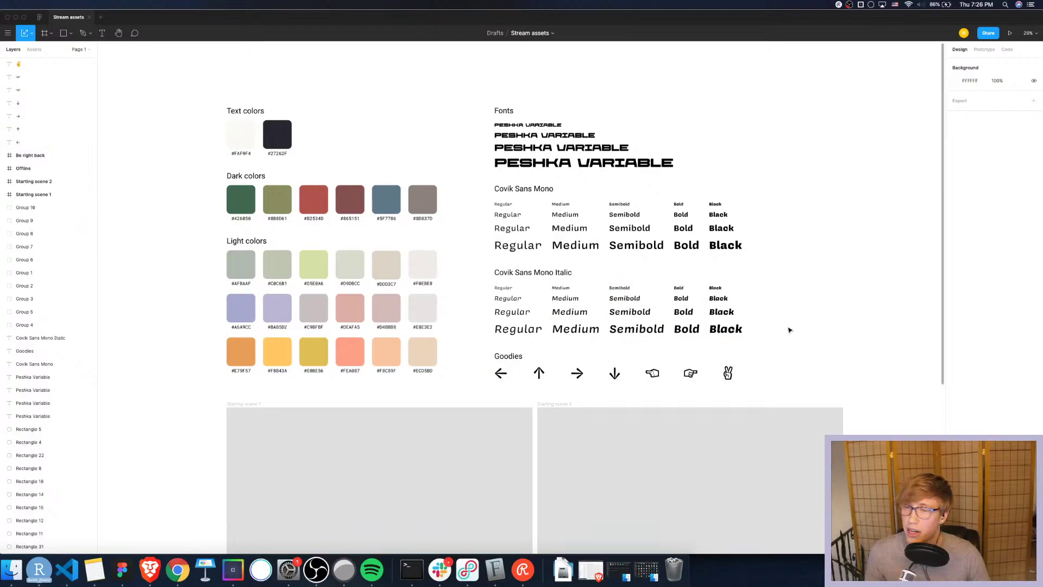
Review the text, dark and light color palettes, the font samples and the Goodies icons on the Stream assets page
scroll(901, 385, down, 3)
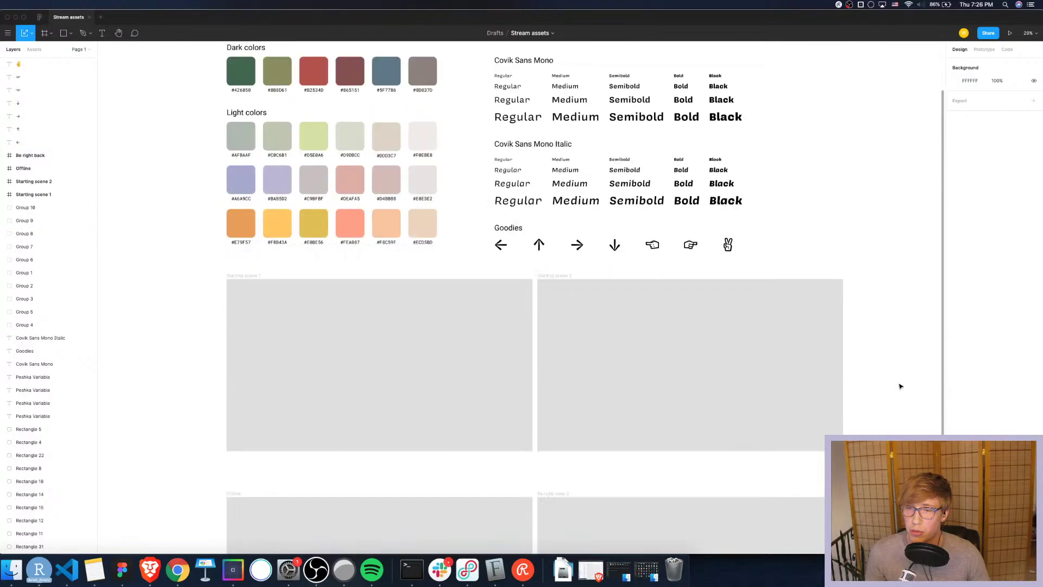
scroll(901, 386, up, 4)
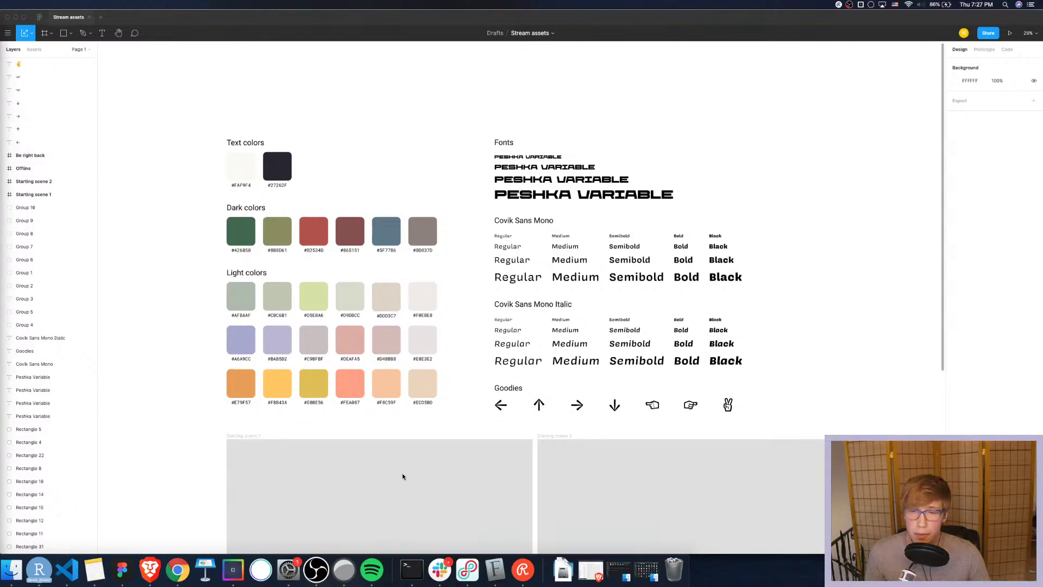
scroll(365, 139, up, 1)
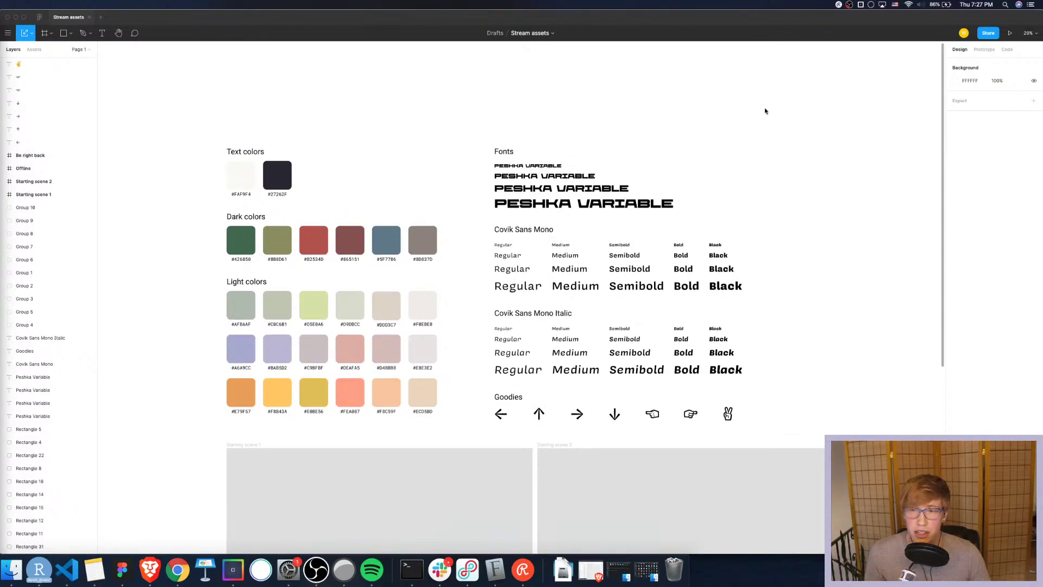
scroll(711, 354, down, 5)
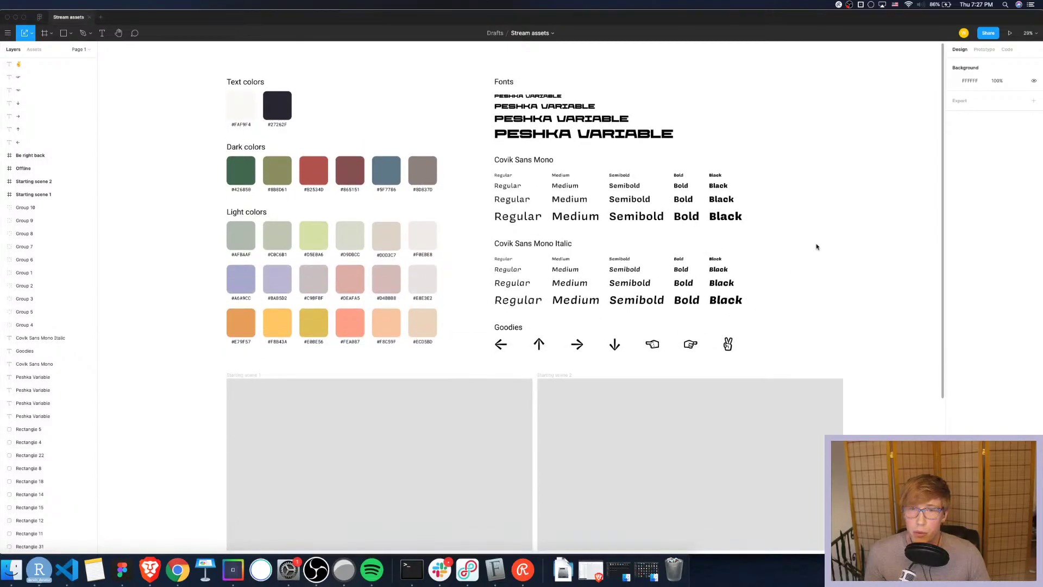
scroll(817, 247, up, 1)
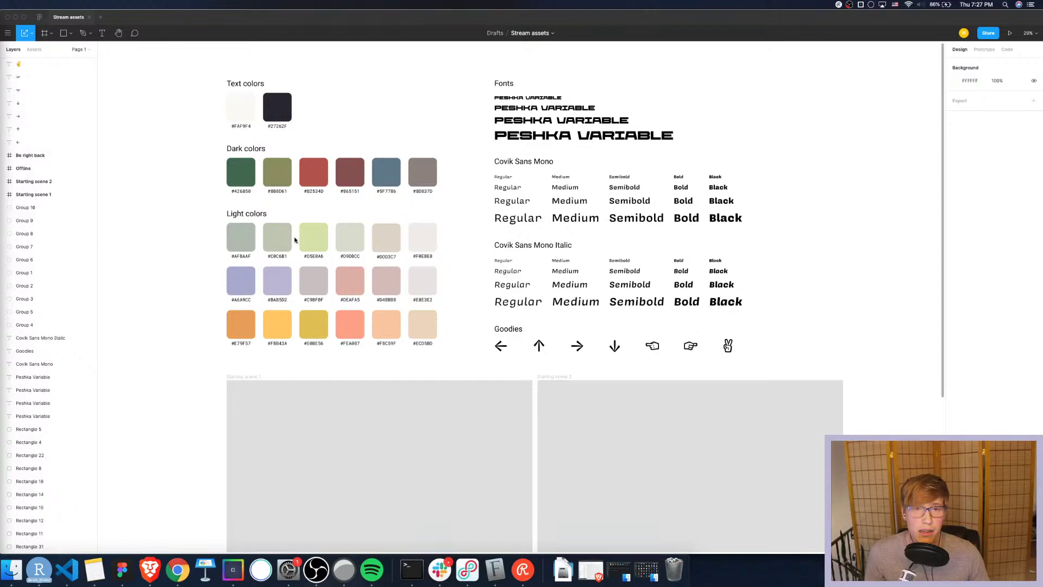
scroll(168, 356, down, 5)
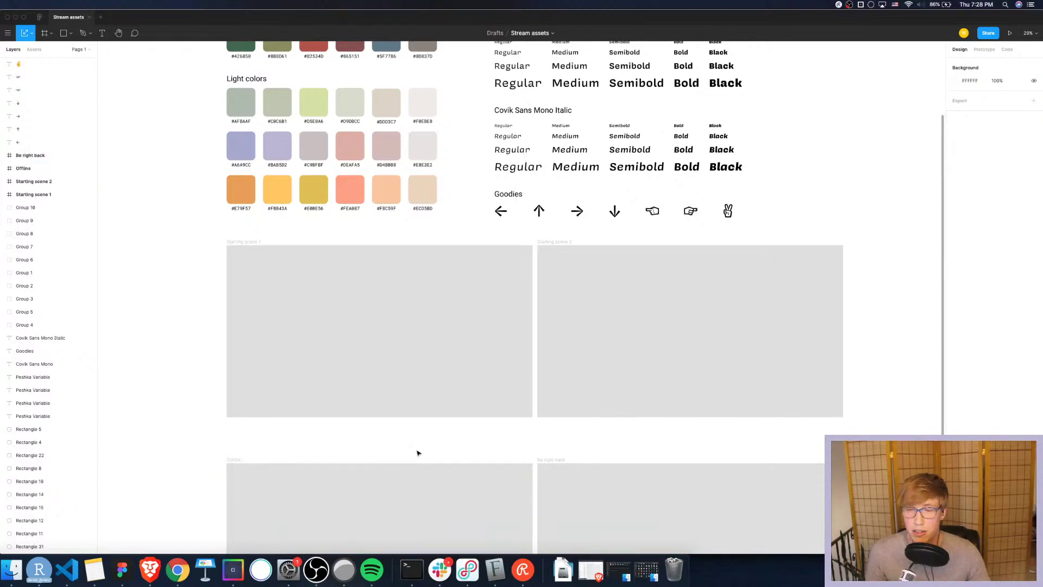
scroll(438, 415, down, 2)
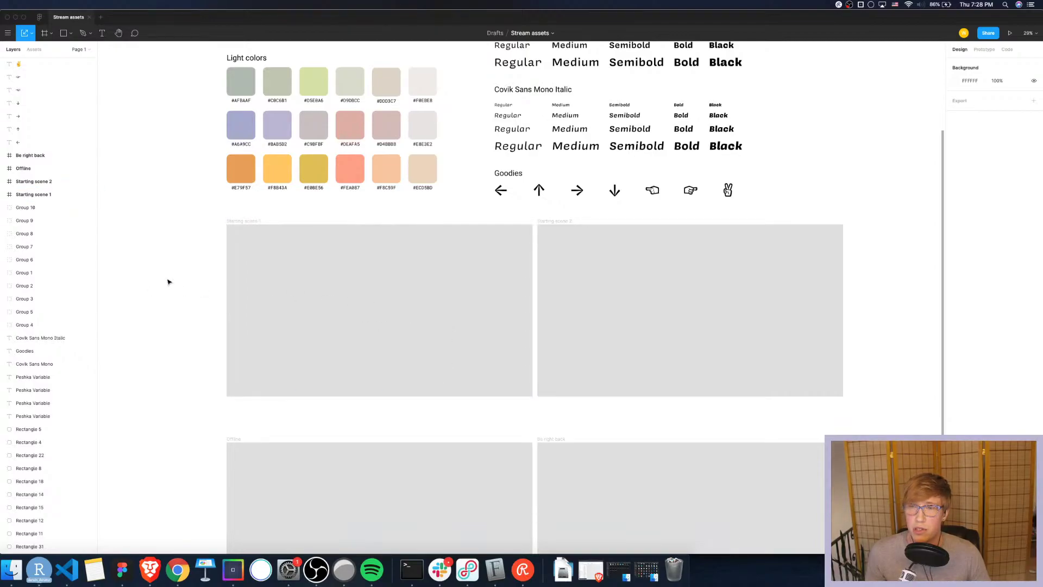
Examine the empty Starting scene 1, Starting scene 2, Offline and Be right back frames below the style guide
drag(189, 205, 876, 396)
click(875, 358)
click(711, 477)
click(905, 328)
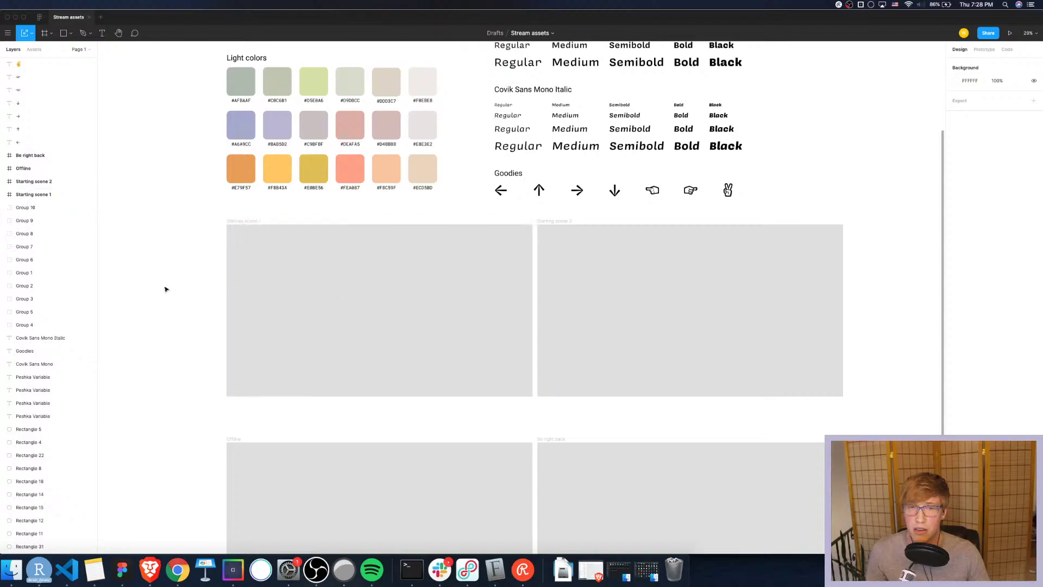
click(648, 454)
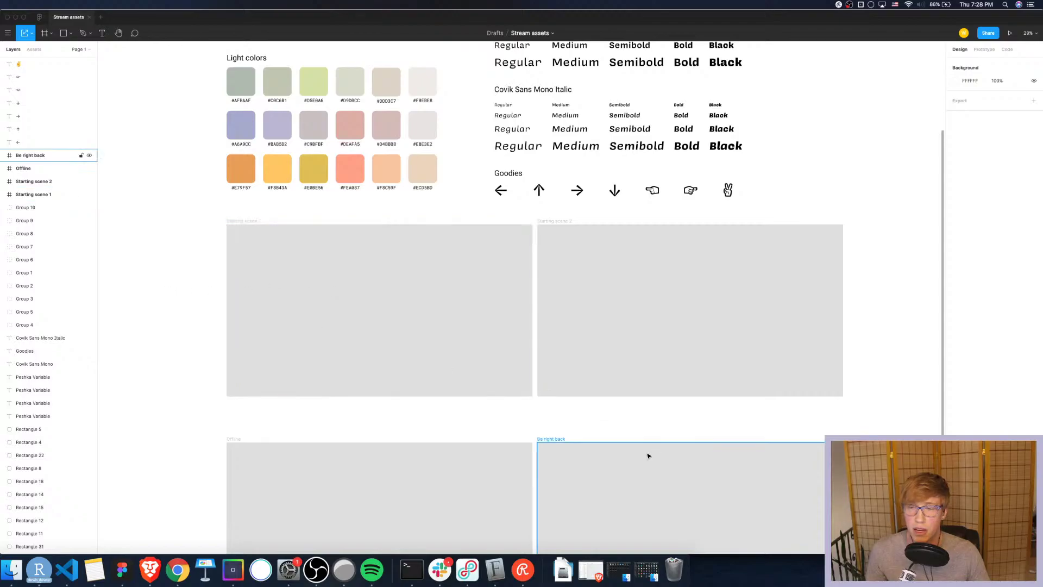
click(638, 414)
drag(193, 298, 918, 292)
click(918, 293)
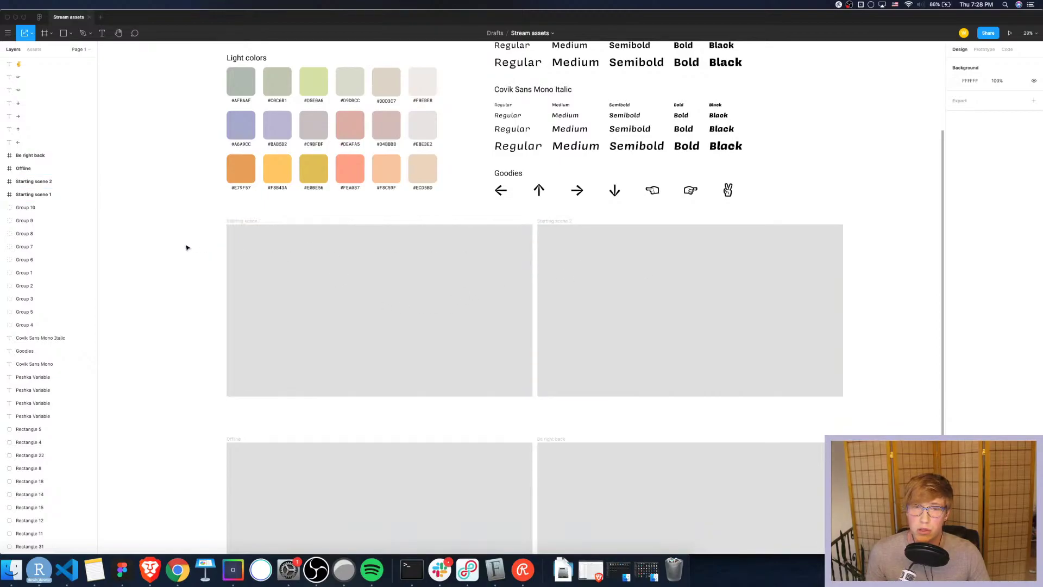
drag(180, 272, 883, 276)
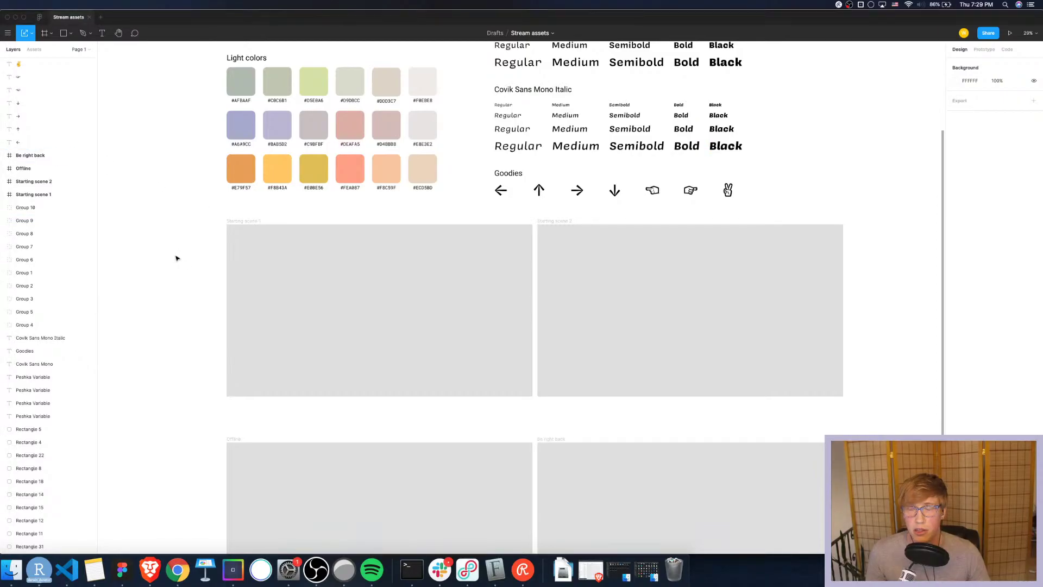
drag(176, 221, 895, 333)
click(895, 334)
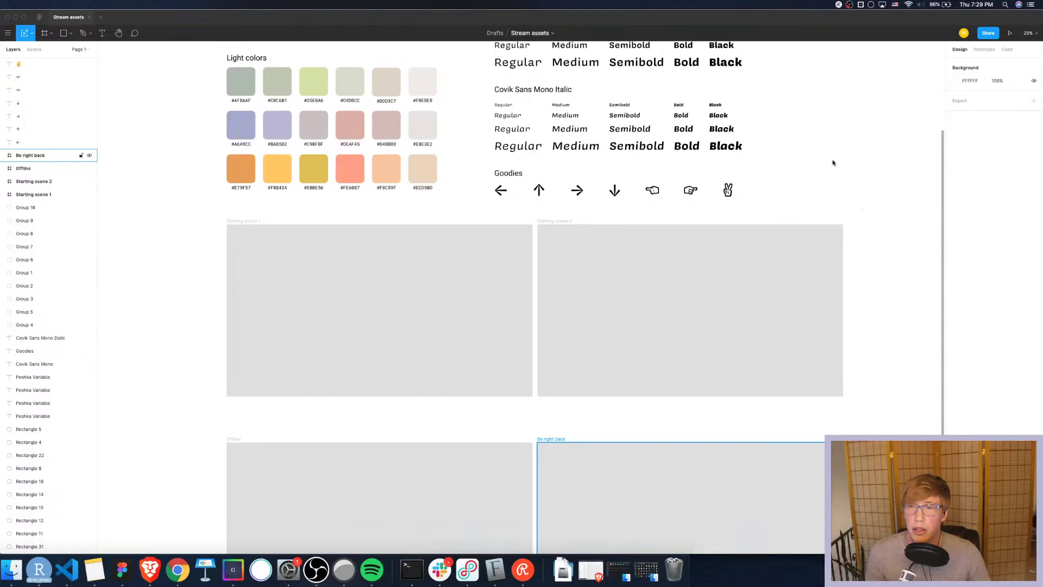
click(514, 494)
click(236, 322)
click(694, 302)
click(364, 324)
click(579, 318)
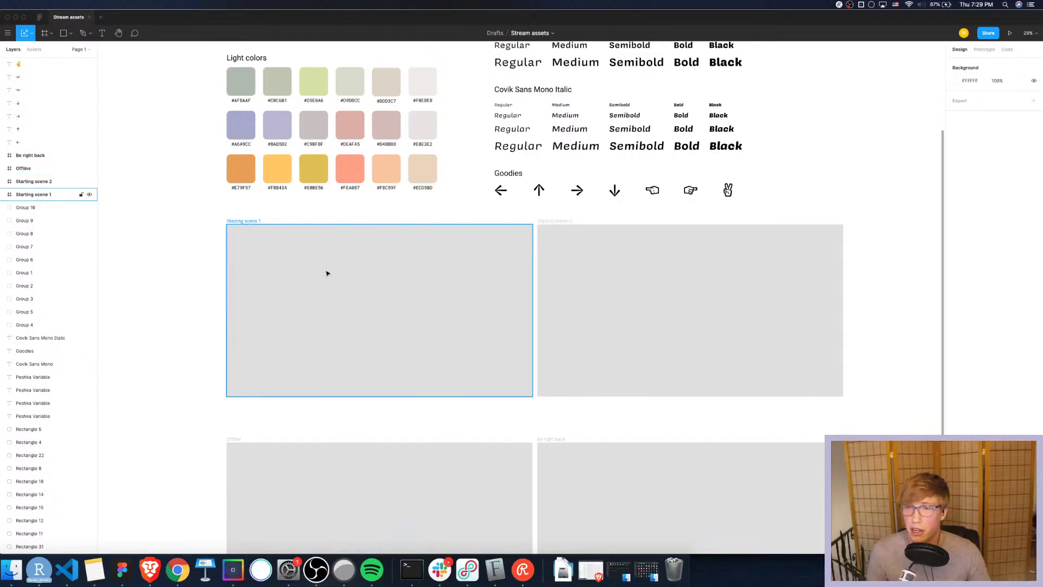
scroll(189, 408, down, 1)
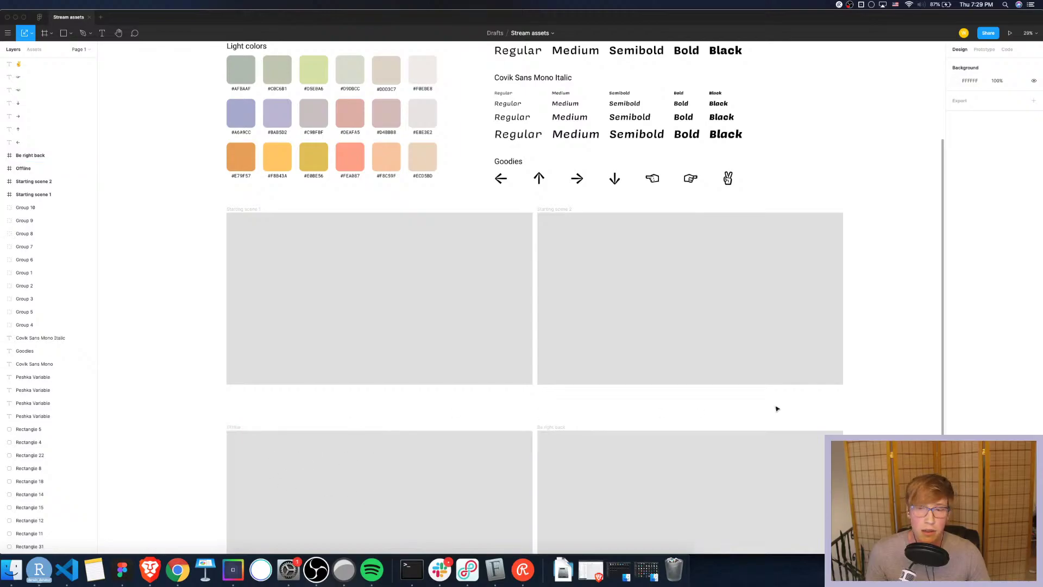
Inspect the text properties of the largest Peshka Variable sample under the Fonts heading
scroll(855, 405, up, 10)
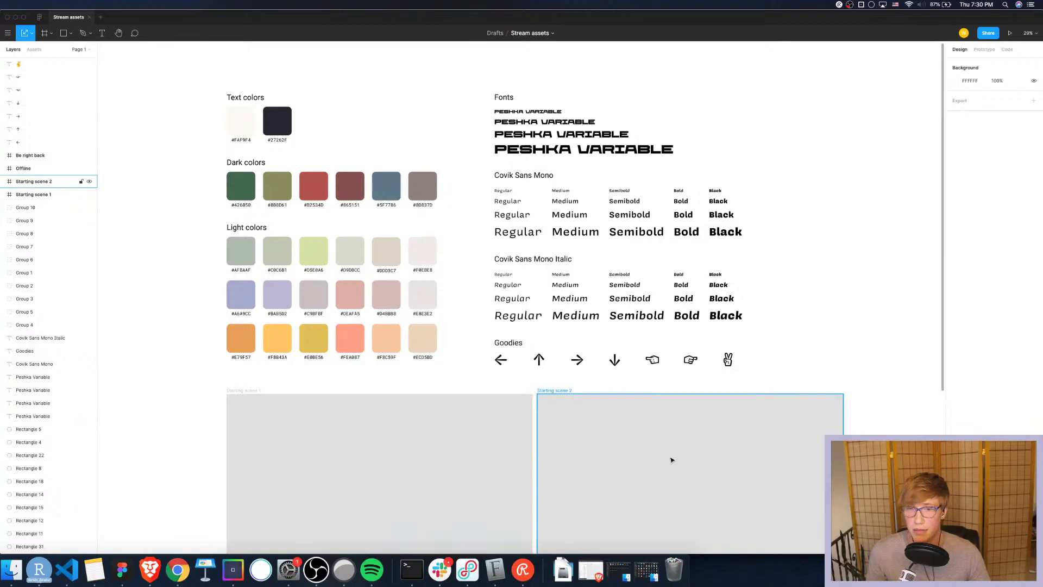
scroll(652, 445, right, 1)
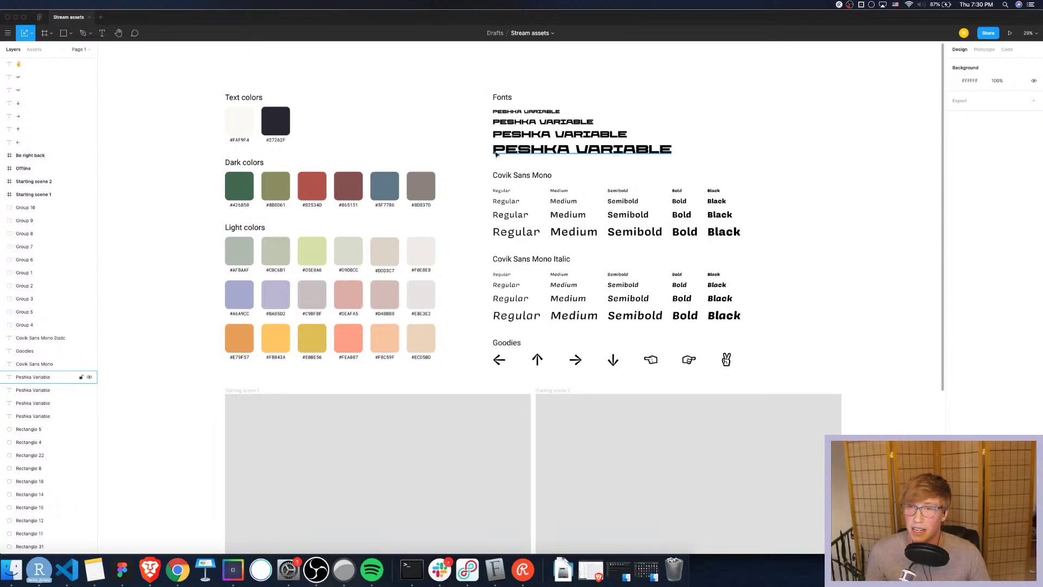
click(579, 154)
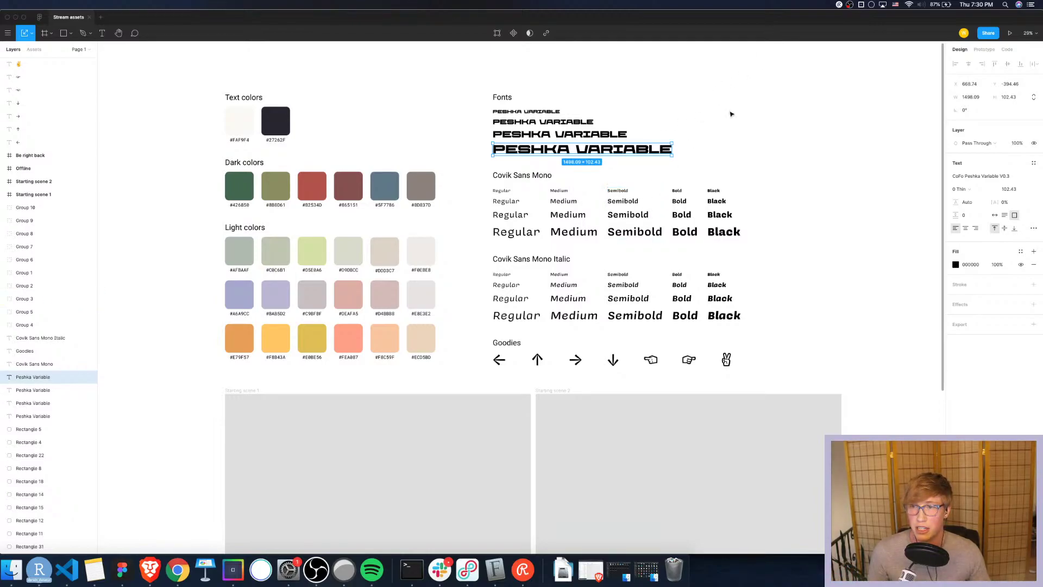
click(747, 108)
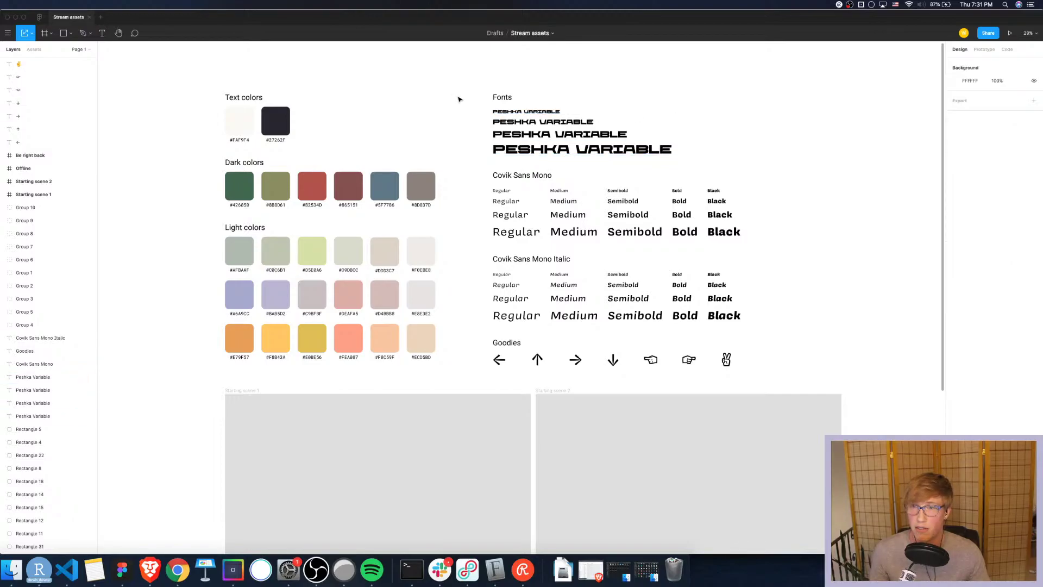
click(524, 151)
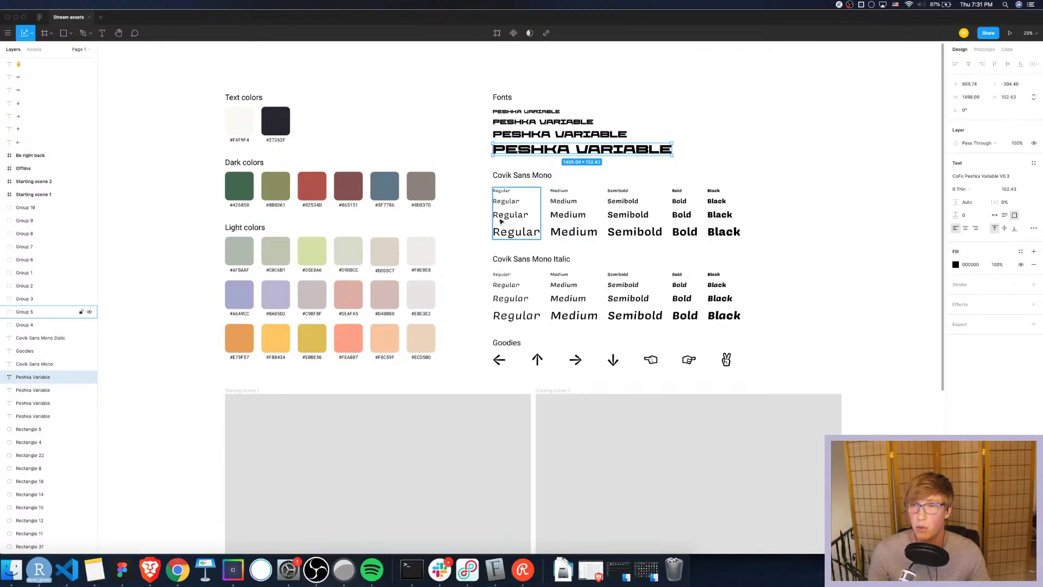
Switch to Brave and open the Future Fonts page for CoFo Peshka by searching for "peshka"
click(150, 569)
click(610, 20)
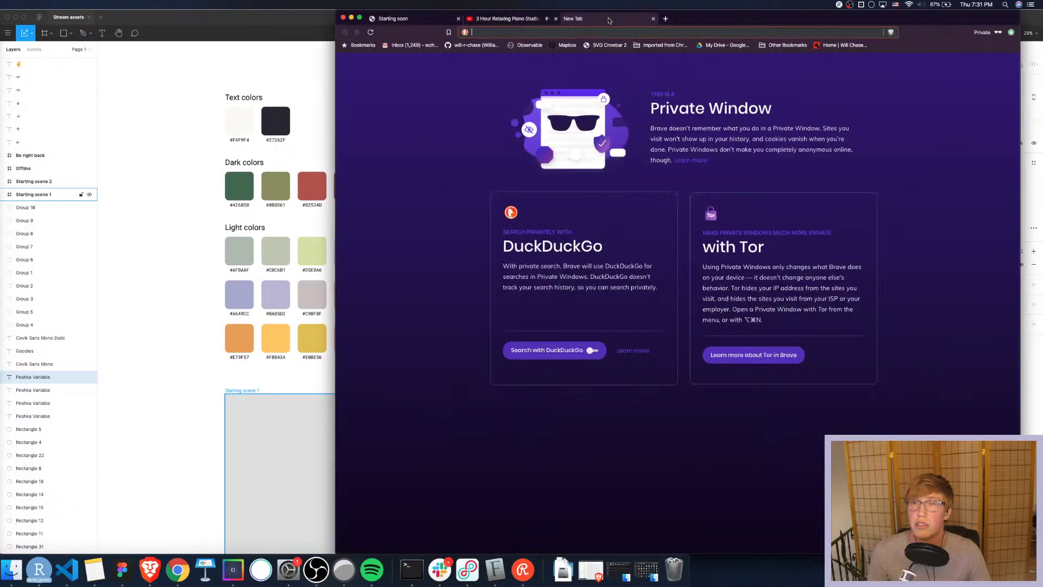
text(peshka)
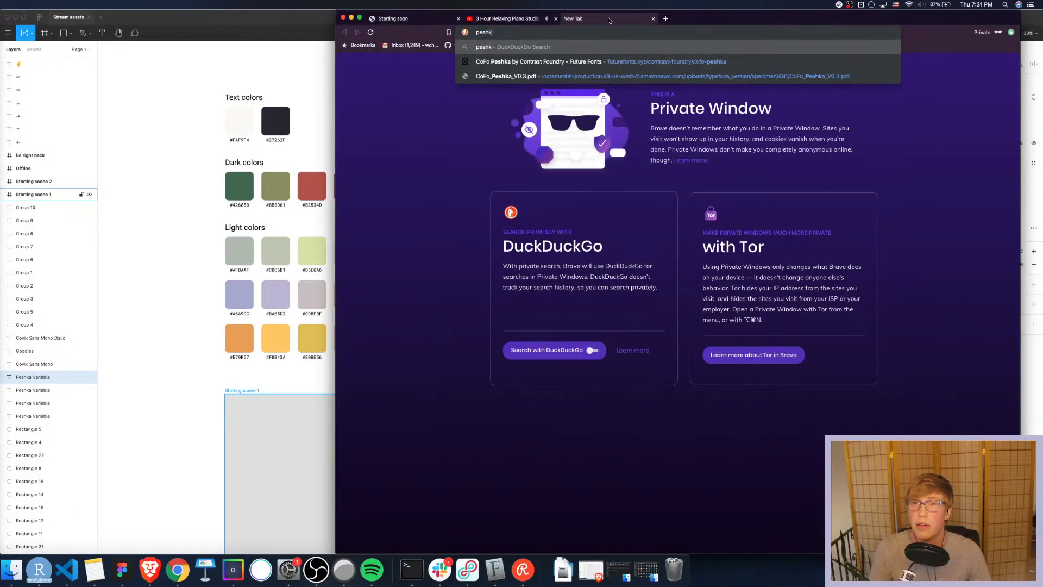
click(594, 63)
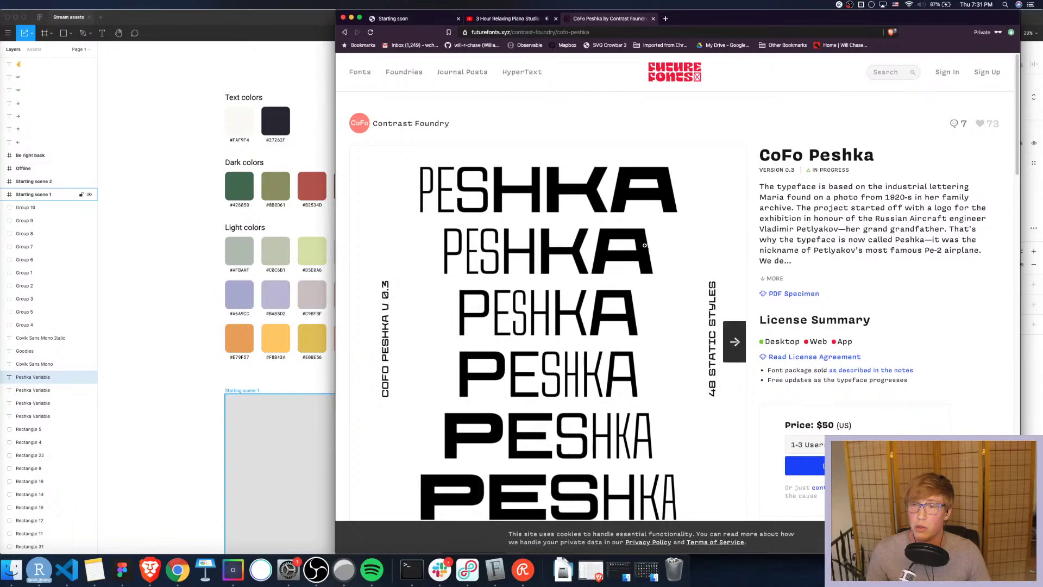
Examine the Width and Weight specimen images of the CoFo Peshka typeface in the page's gallery
scroll(639, 244, down, 5)
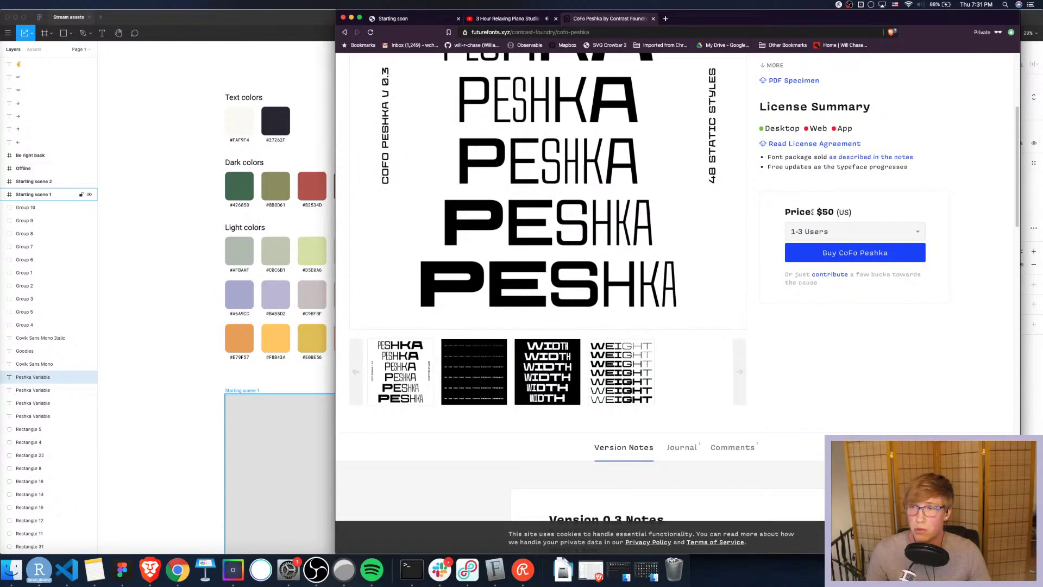
click(539, 376)
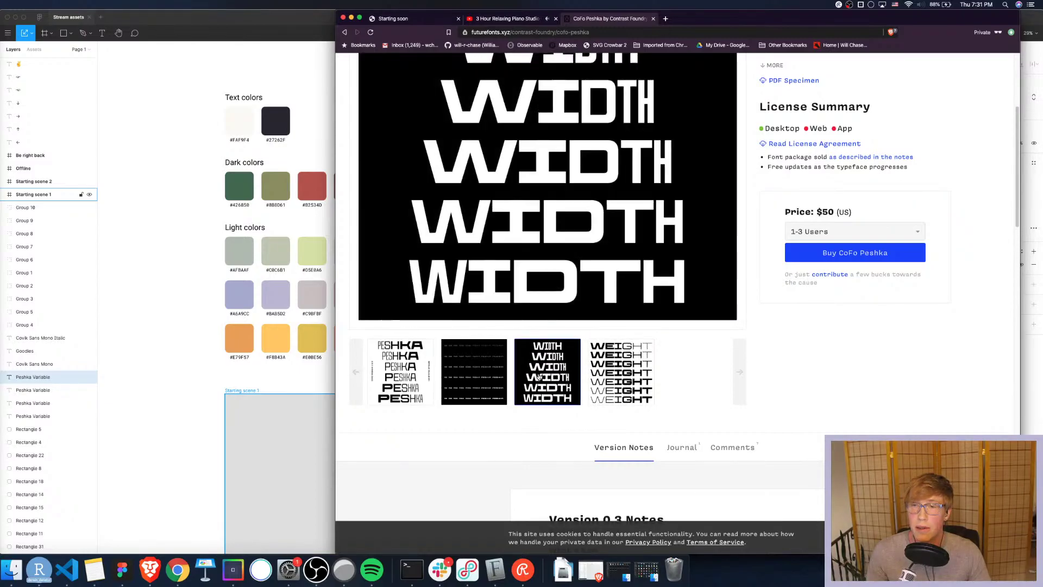
scroll(579, 193, up, 1)
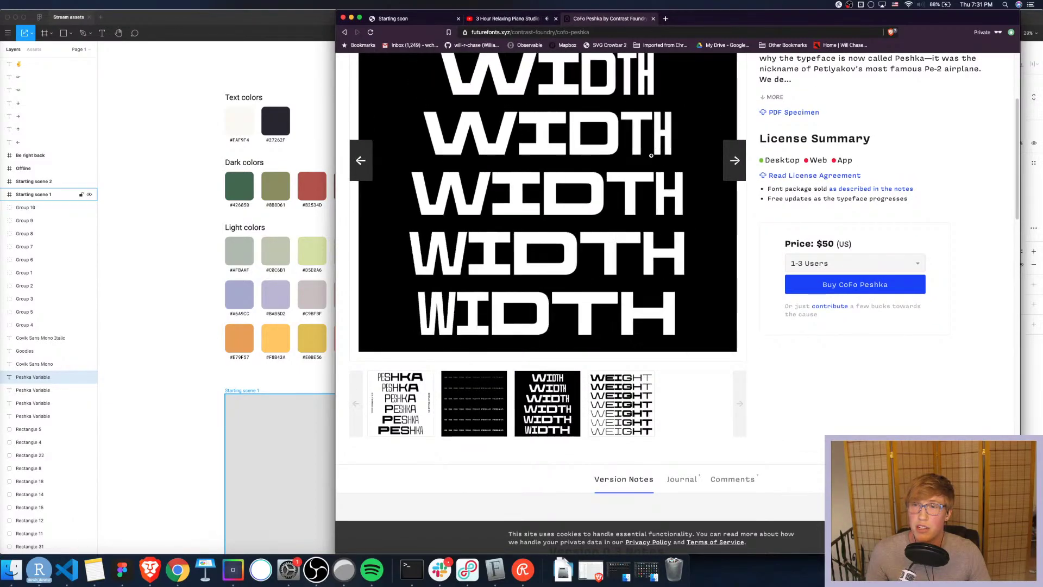
scroll(579, 193, up, 1)
click(636, 450)
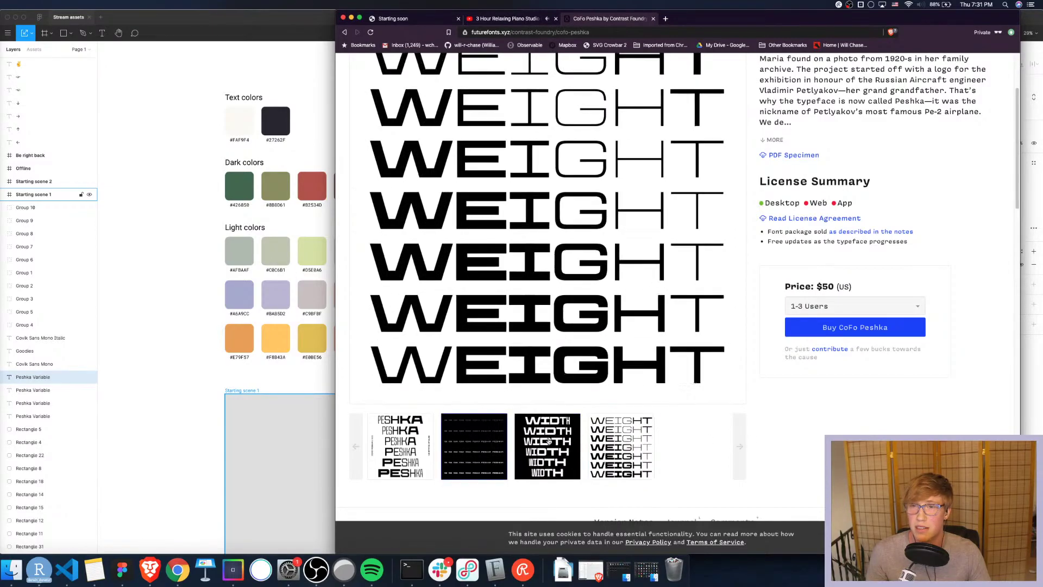
scroll(541, 265, up, 1)
scroll(542, 265, up, 1)
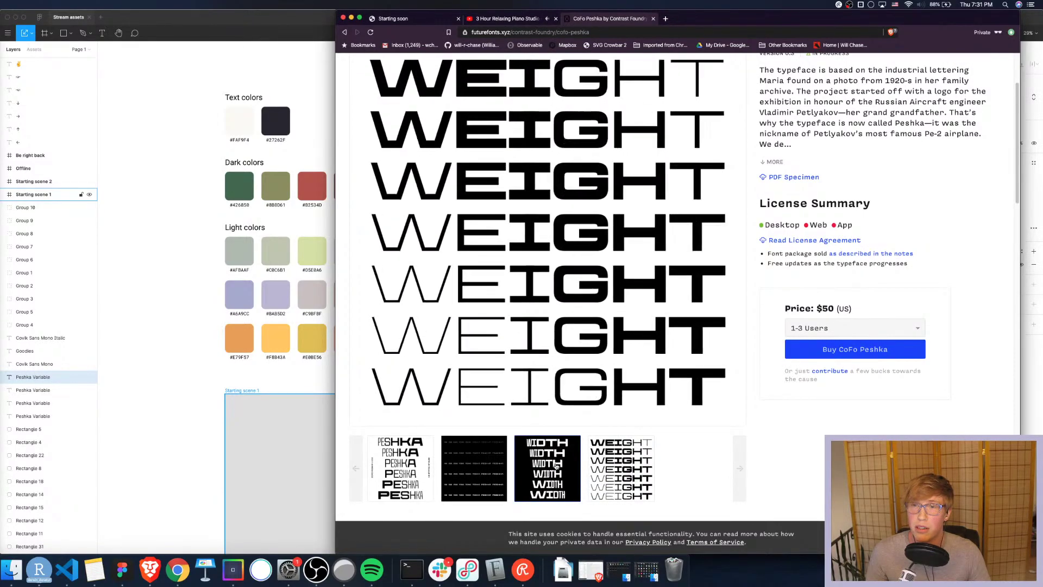
click(577, 478)
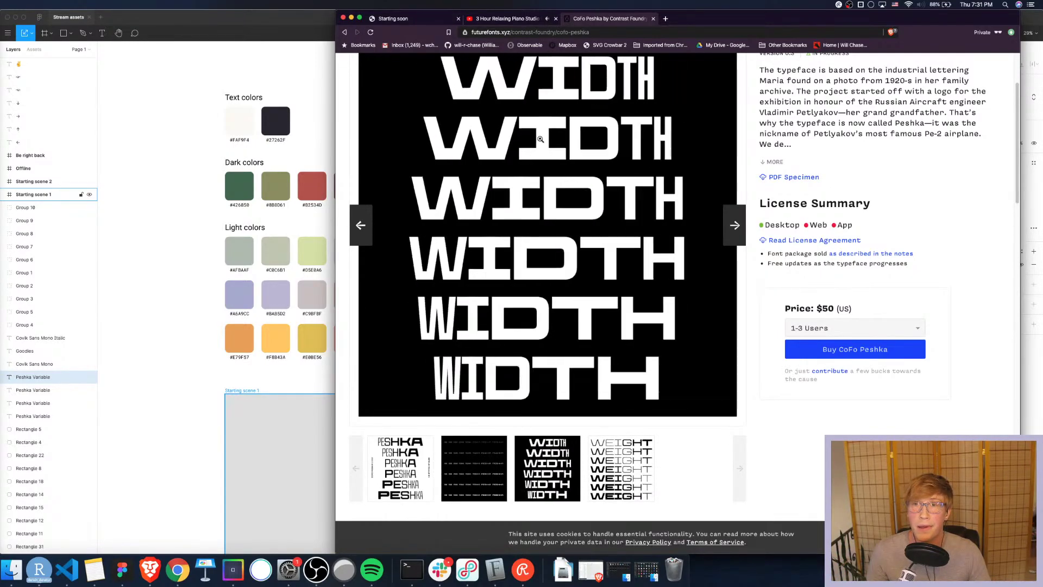
Preview the countdown on the Starting soon page, pausing its audio and reloading the page
click(398, 21)
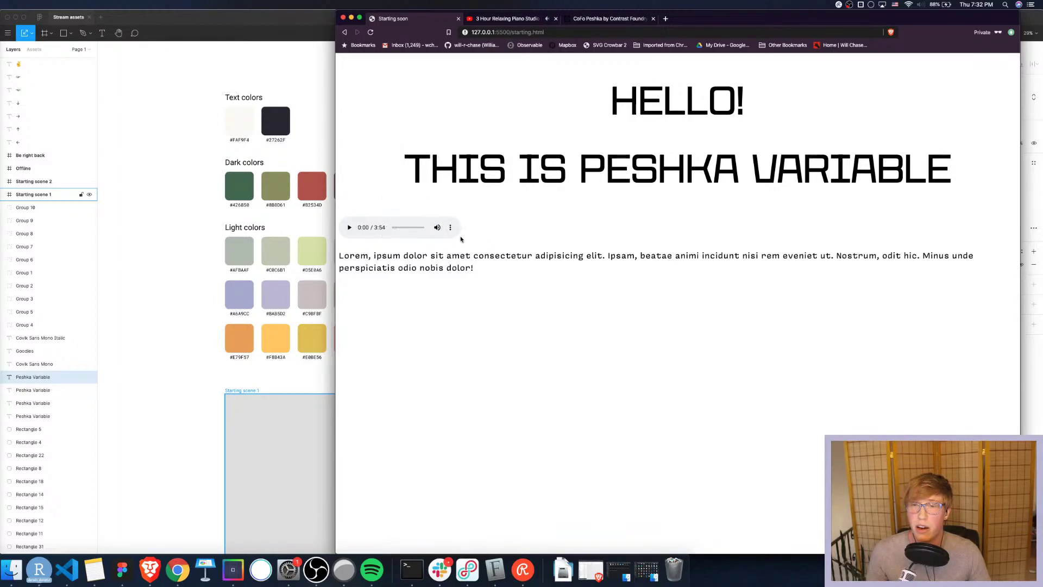
click(652, 220)
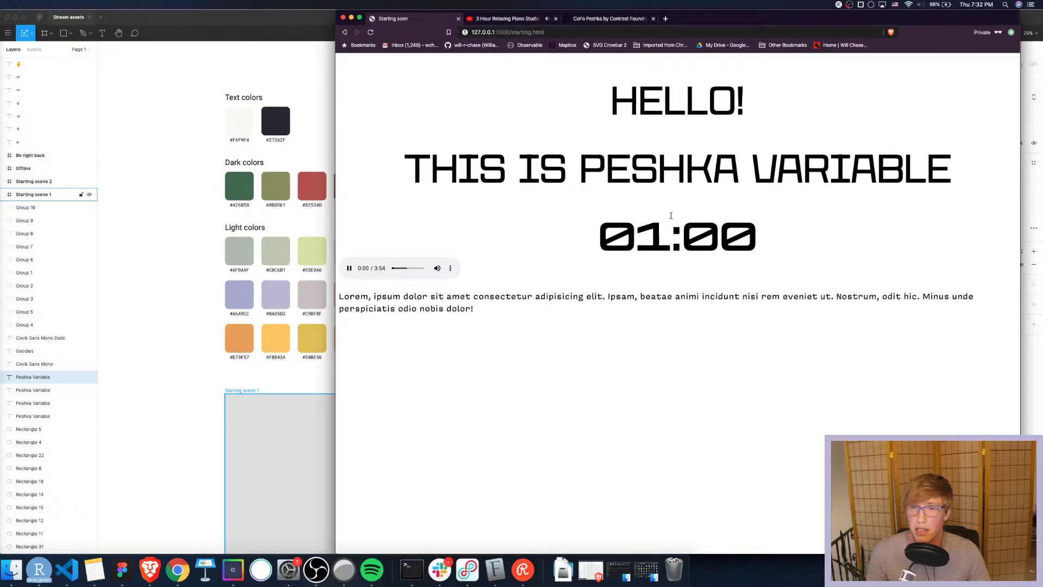
click(349, 269)
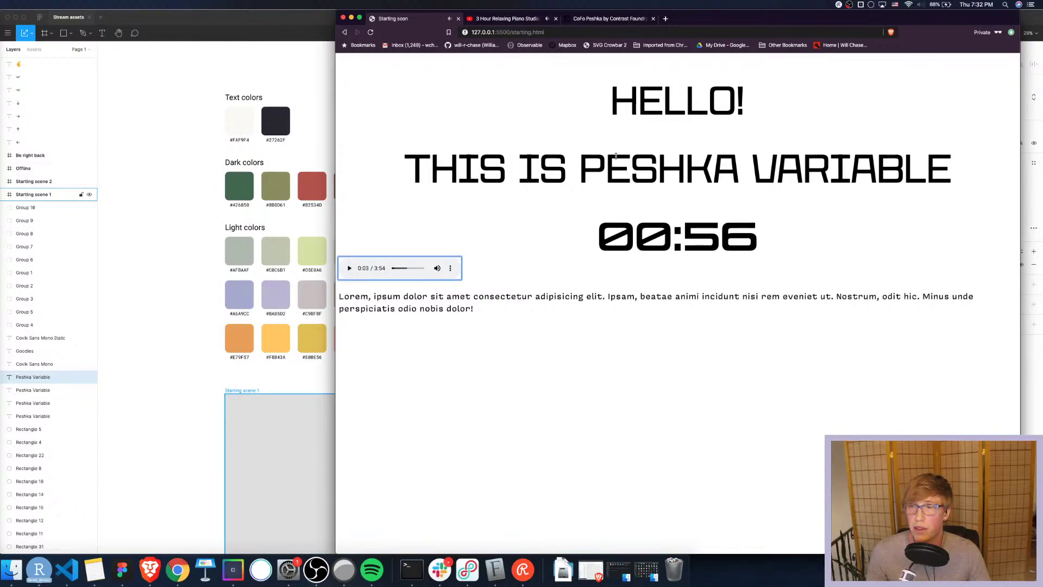
click(370, 34)
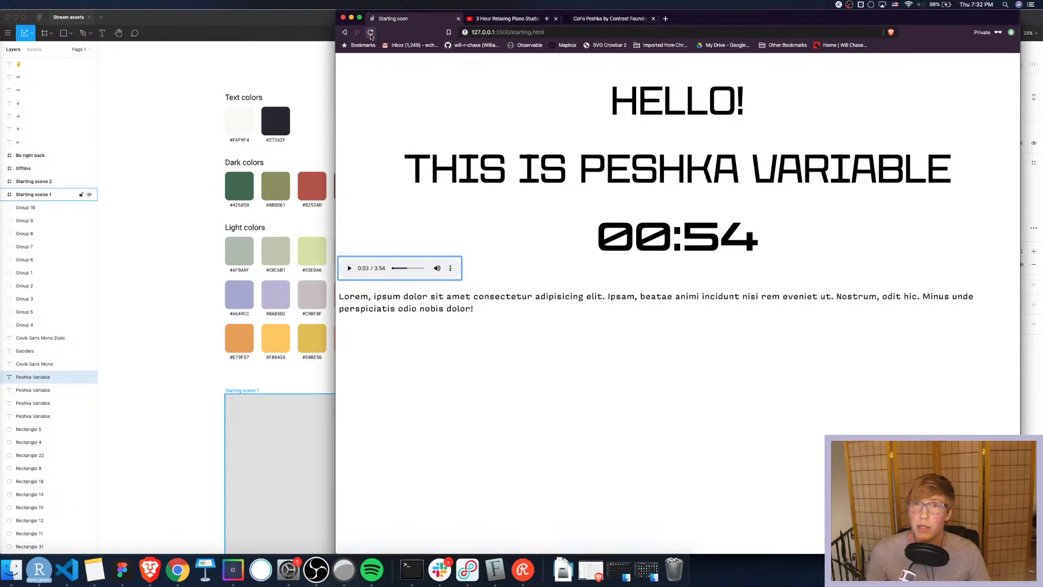
Return to the Stream assets file in Figma and bring the Starting scene frames into view
click(159, 231)
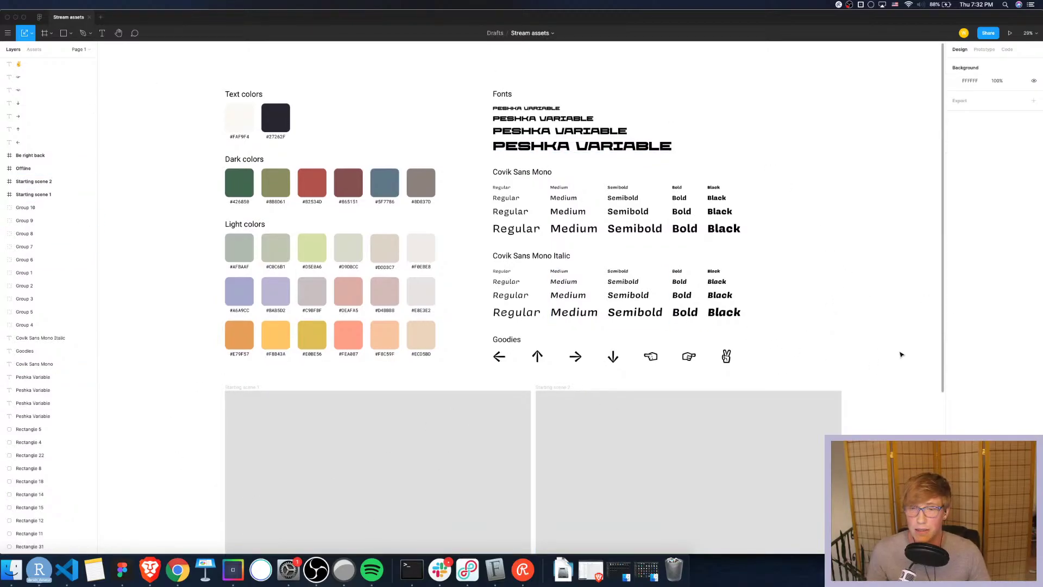
scroll(901, 355, down, 4)
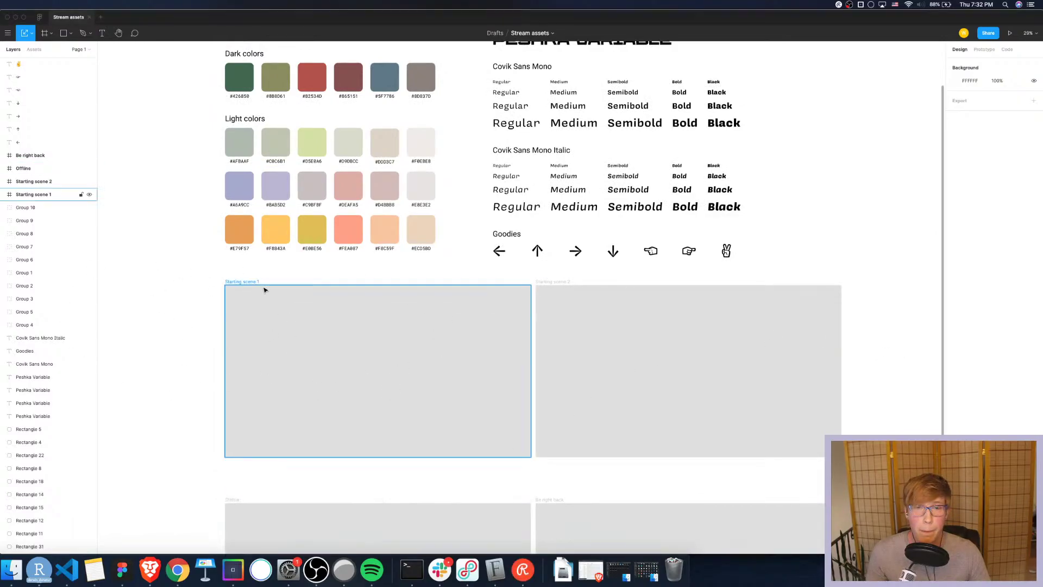
scroll(263, 289, down, 4)
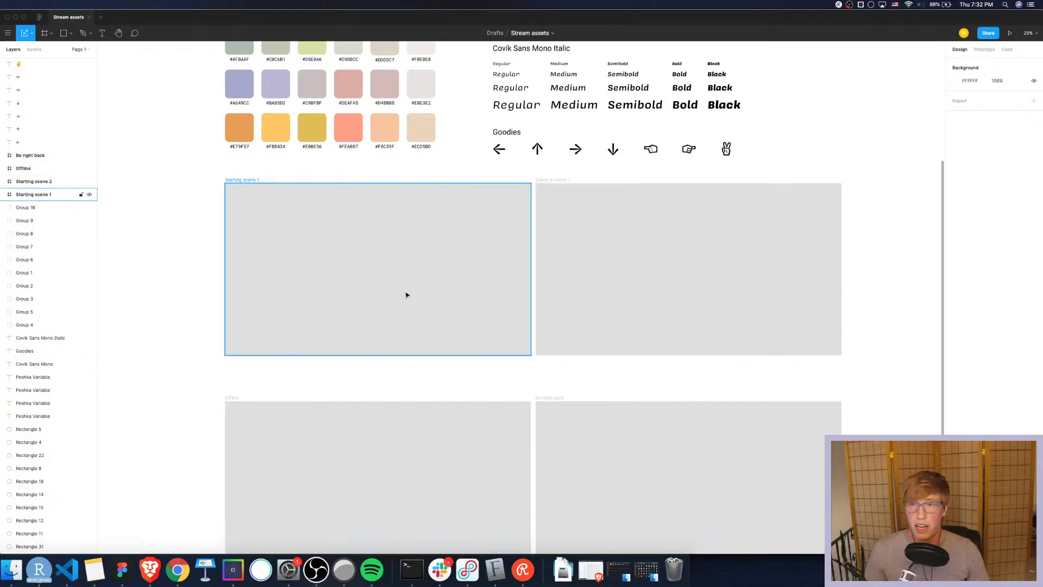
Look over the empty Starting scene 1, Starting scene 2, Offline and Be right back frames
click(571, 284)
click(524, 291)
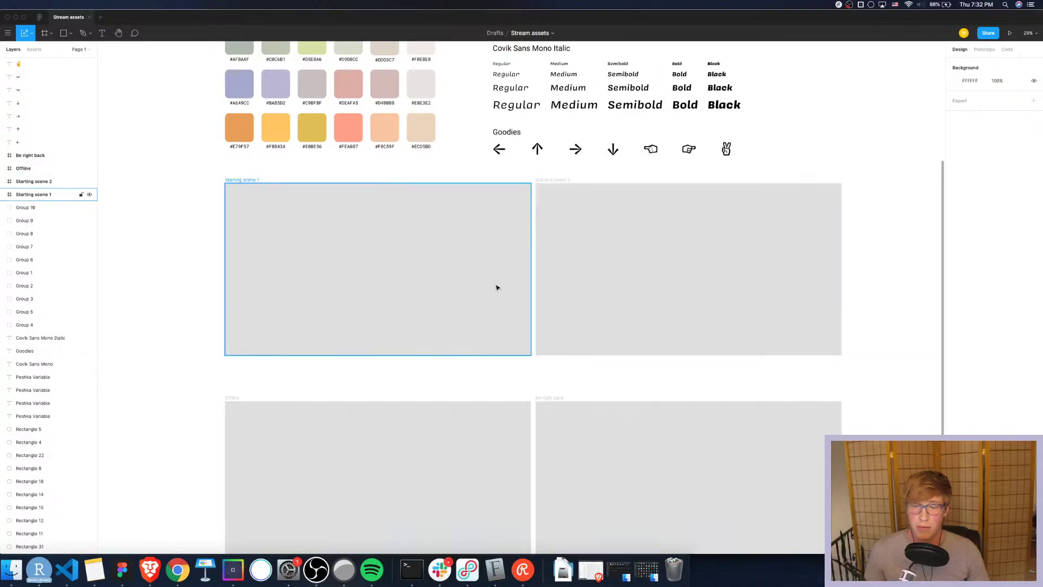
click(554, 214)
click(399, 245)
click(538, 256)
click(516, 260)
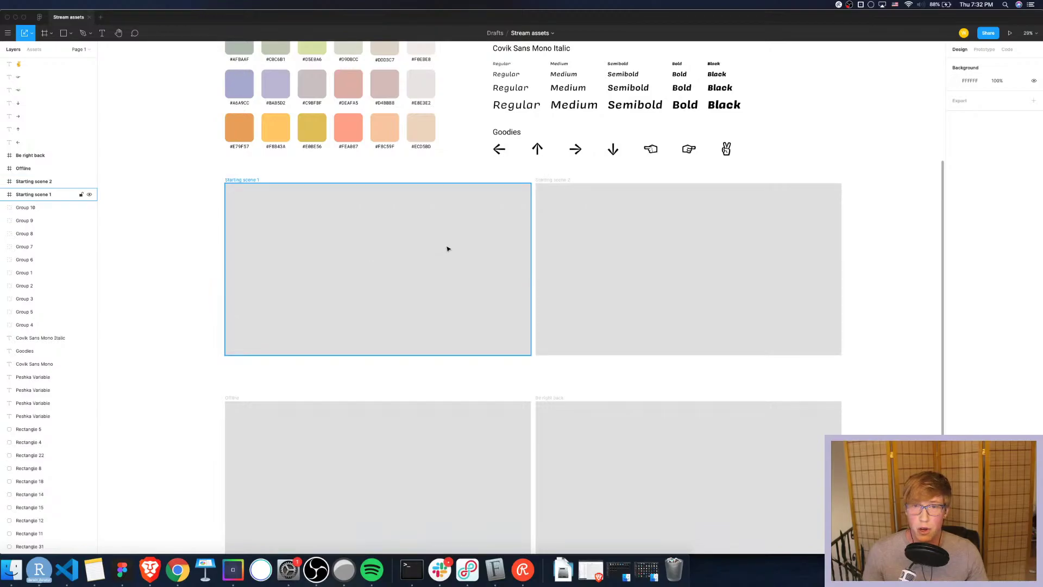
click(210, 203)
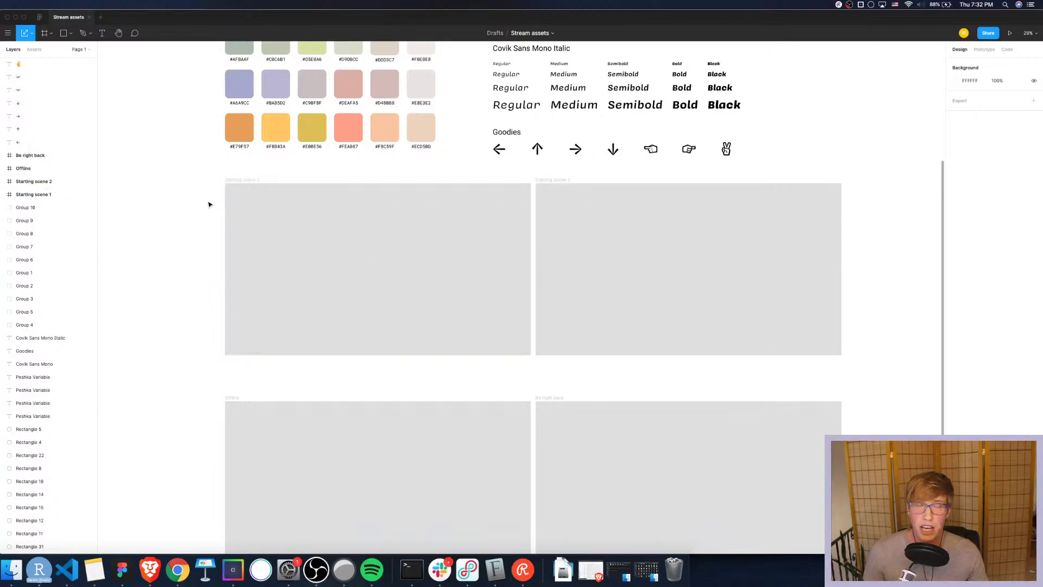
click(344, 214)
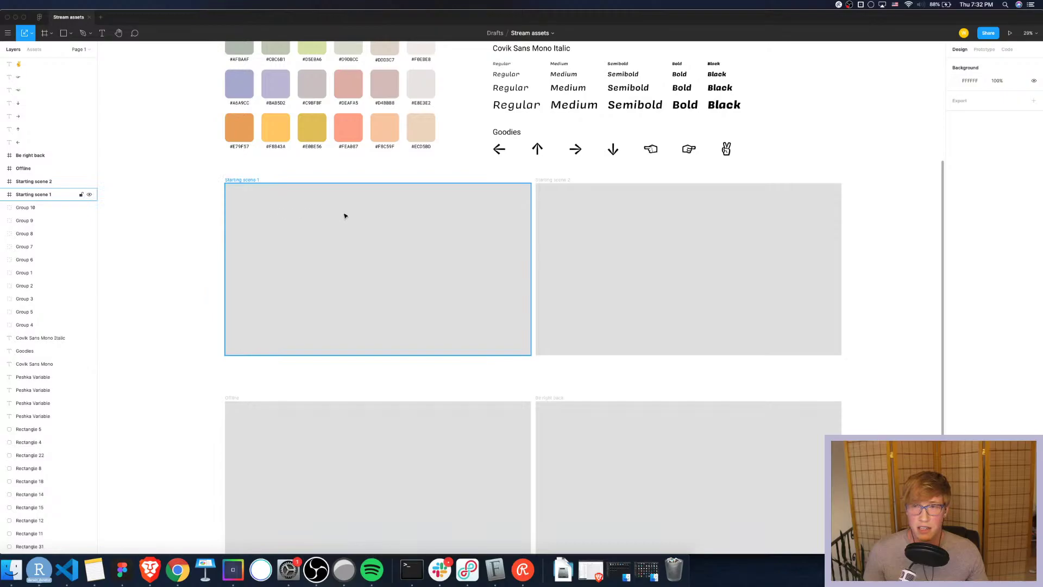
click(765, 197)
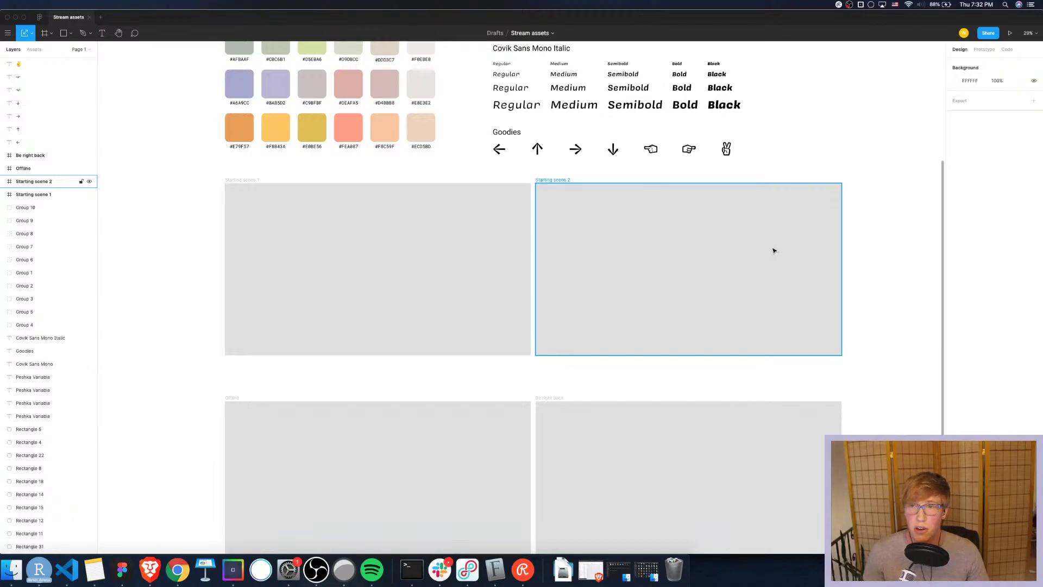
click(795, 149)
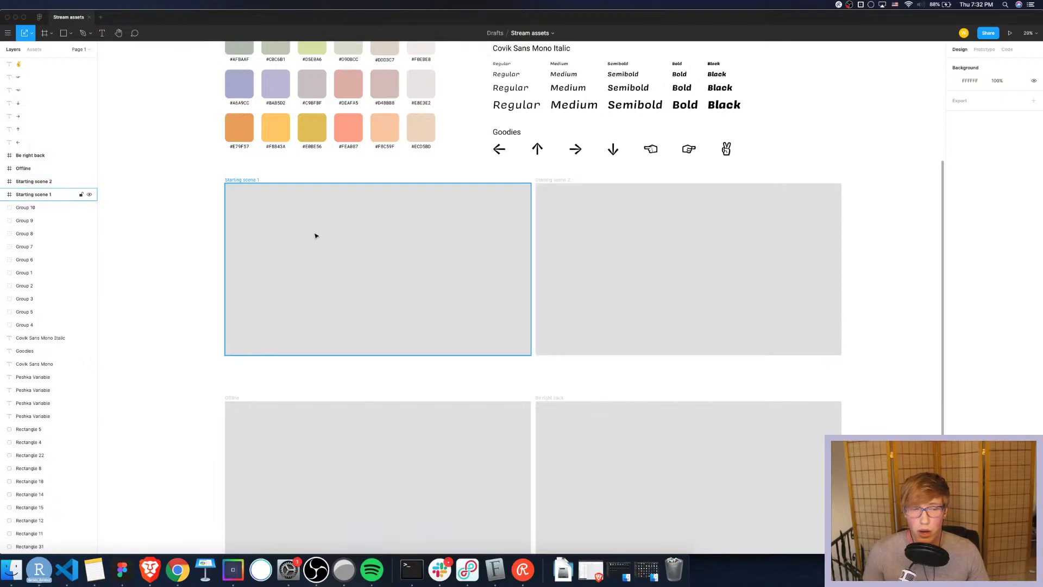
click(427, 450)
scroll(775, 351, down, 3)
click(774, 352)
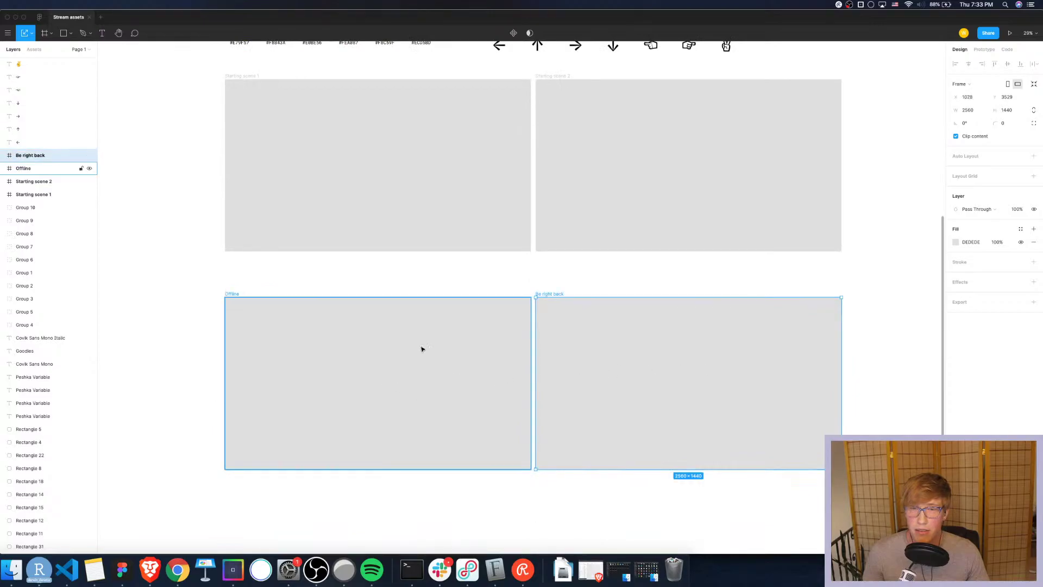
click(399, 290)
scroll(454, 331, up, 5)
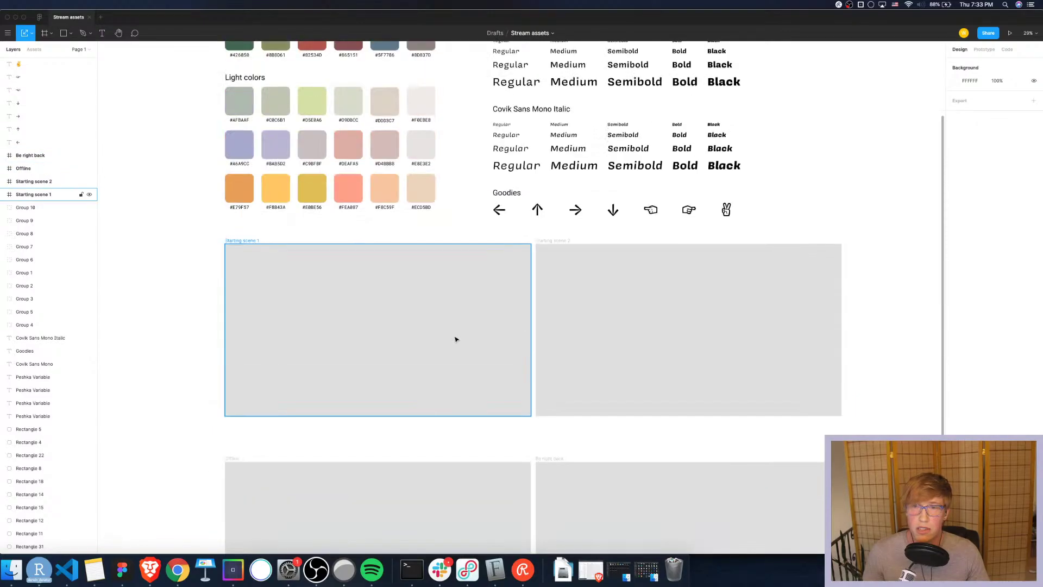
Fill the Starting scene 1 frame with the lavender #BAB5D2 sampled from the light color swatches
click(329, 308)
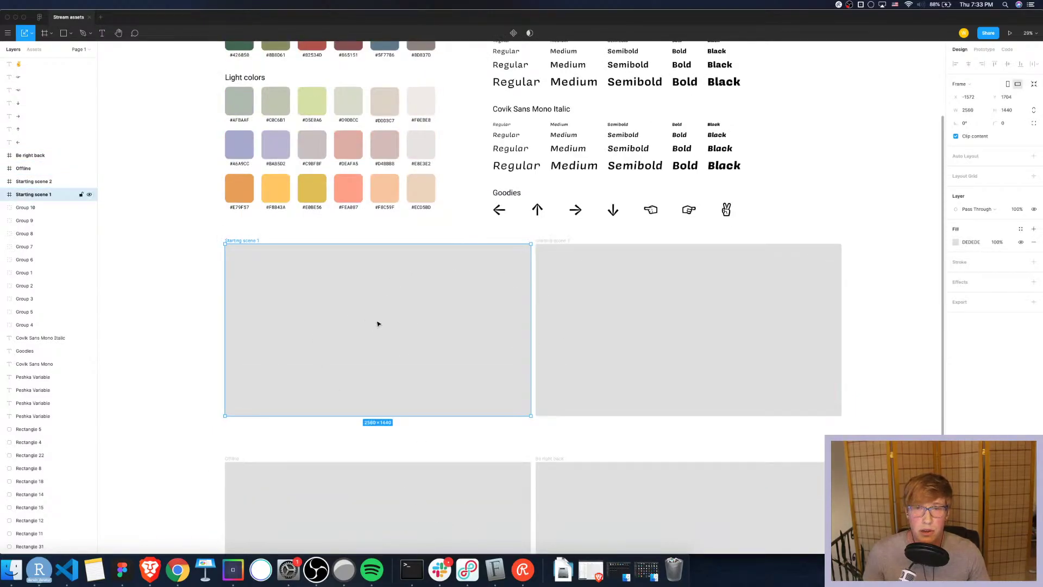
scroll(378, 324, up, 10)
scroll(378, 324, down, 15)
scroll(379, 323, up, 5)
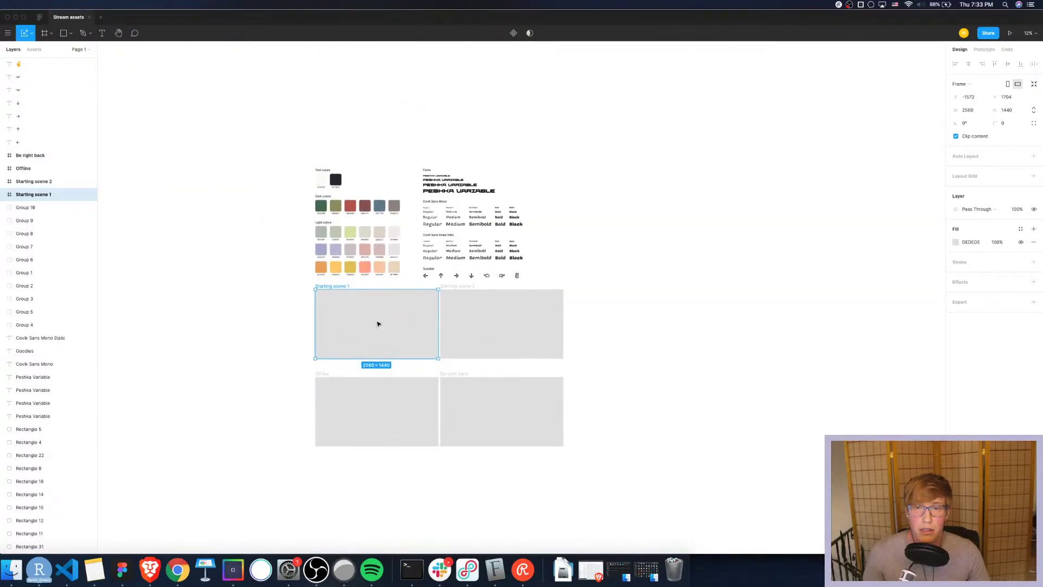
scroll(378, 324, up, 3)
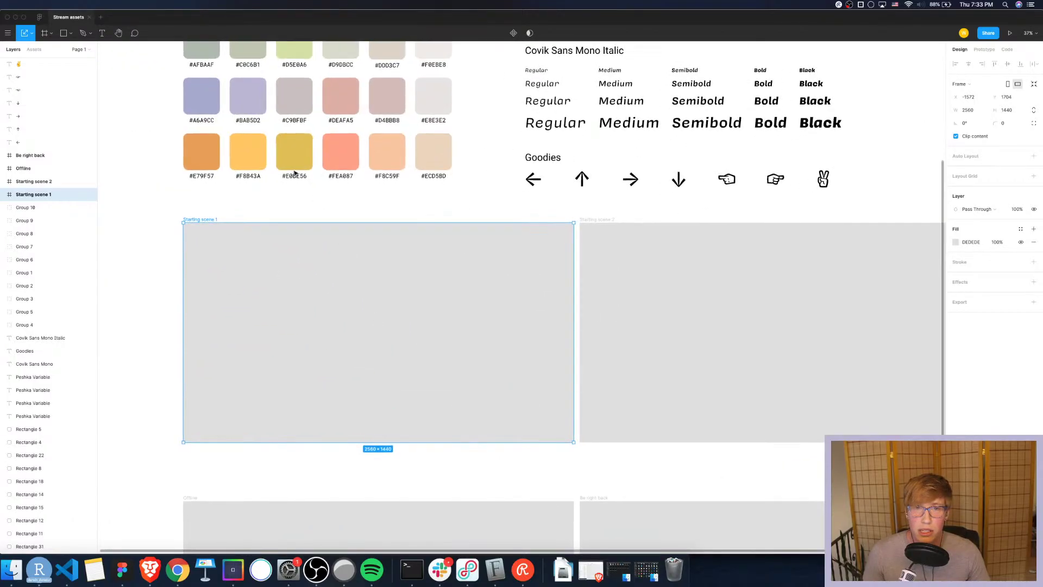
click(248, 96)
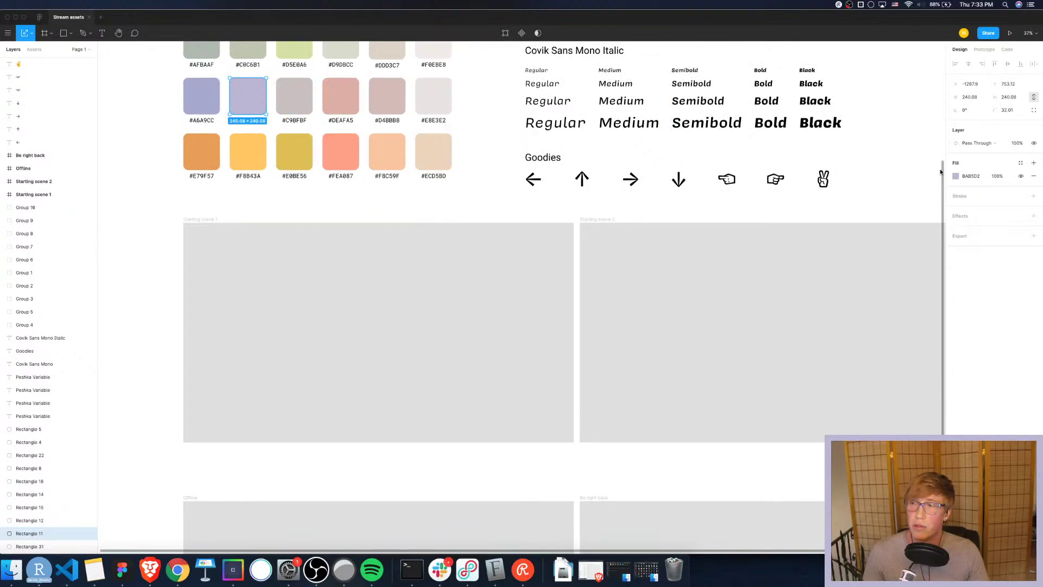
click(342, 308)
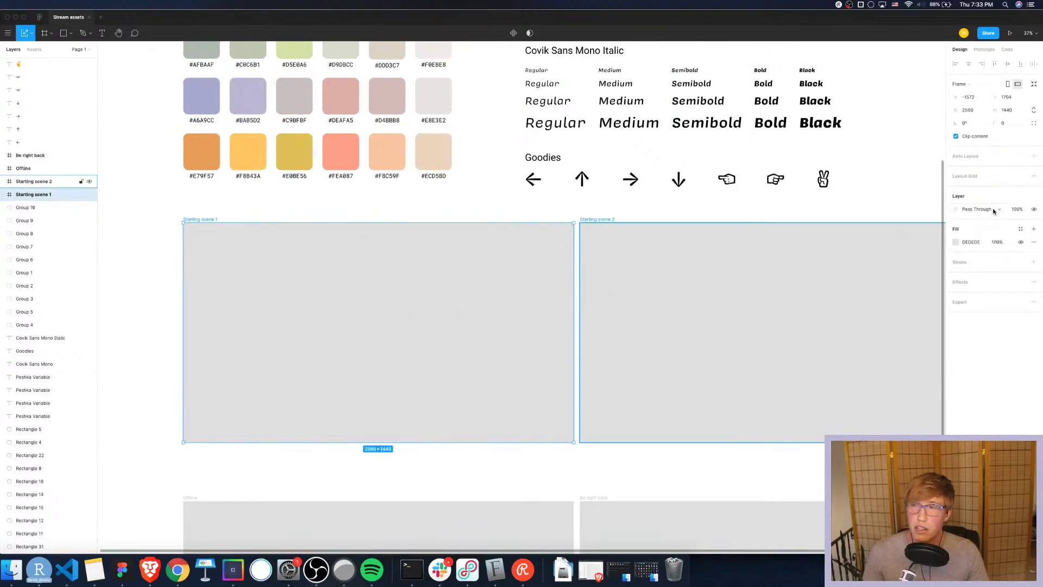
click(955, 241)
click(860, 365)
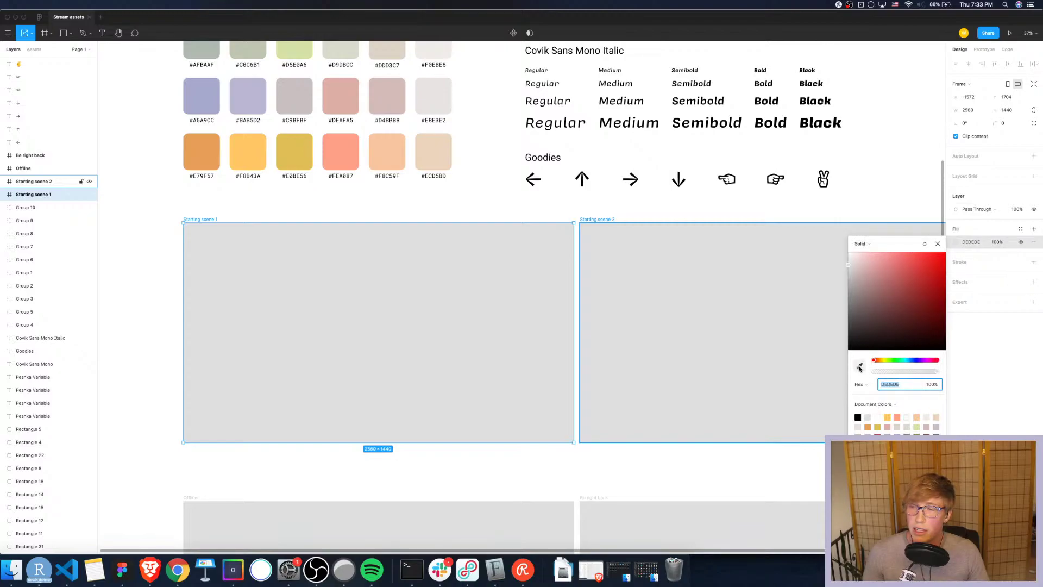
click(257, 93)
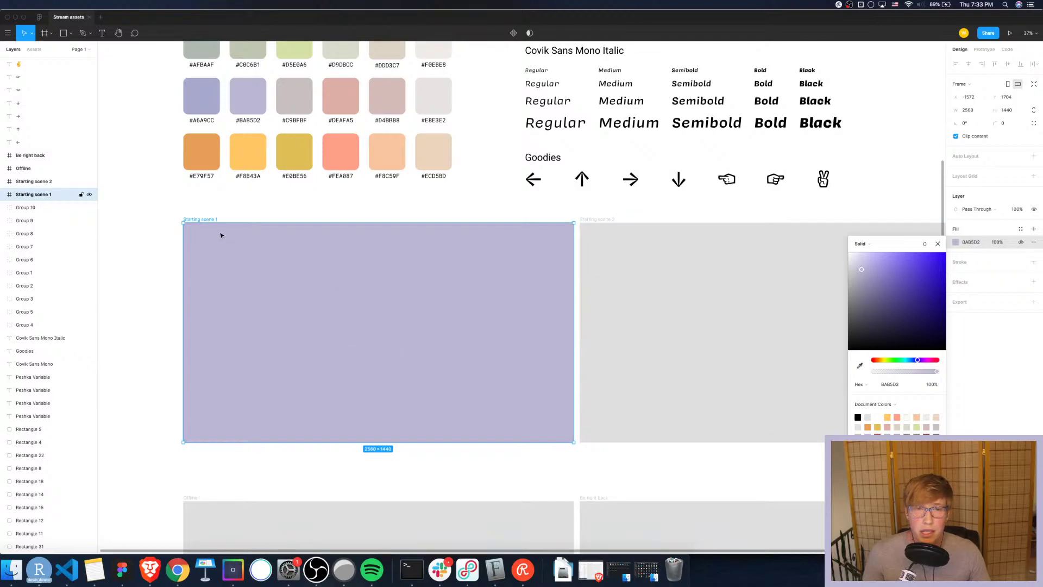
Rename the Starting scene 1 frame as "Chill starting scene"
right_click(40, 196)
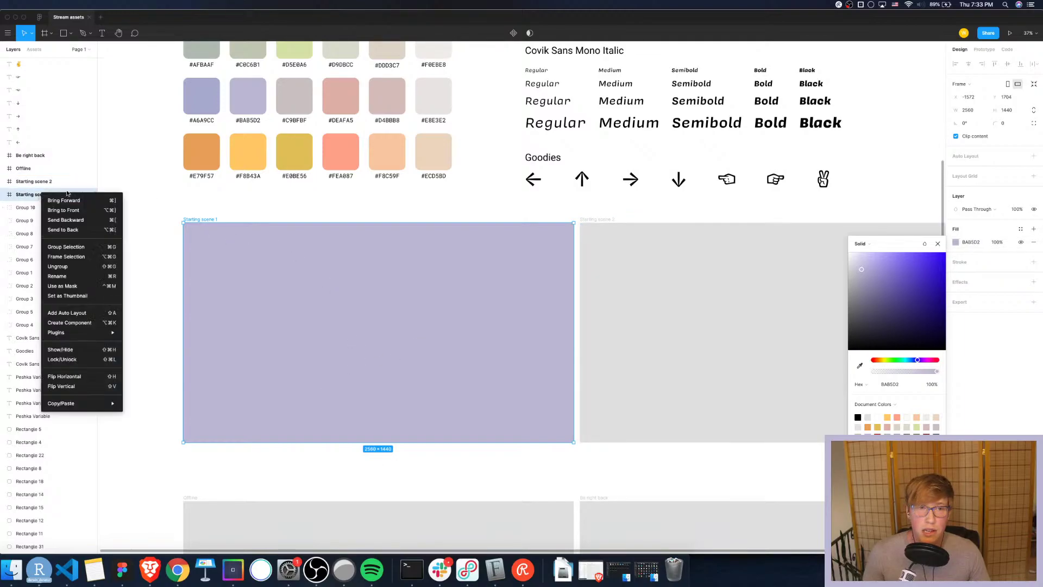
click(64, 277)
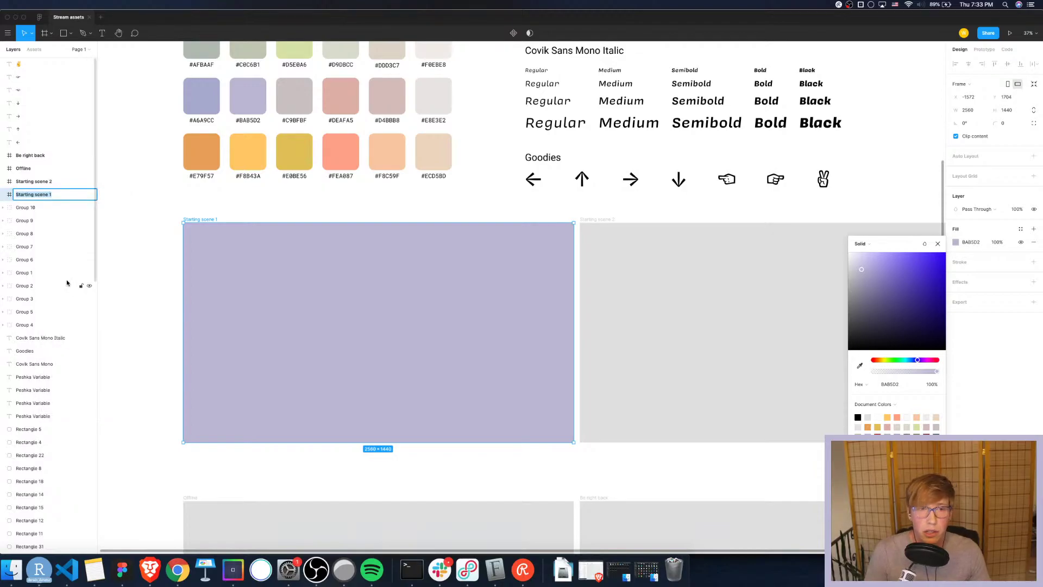
text(Chil)
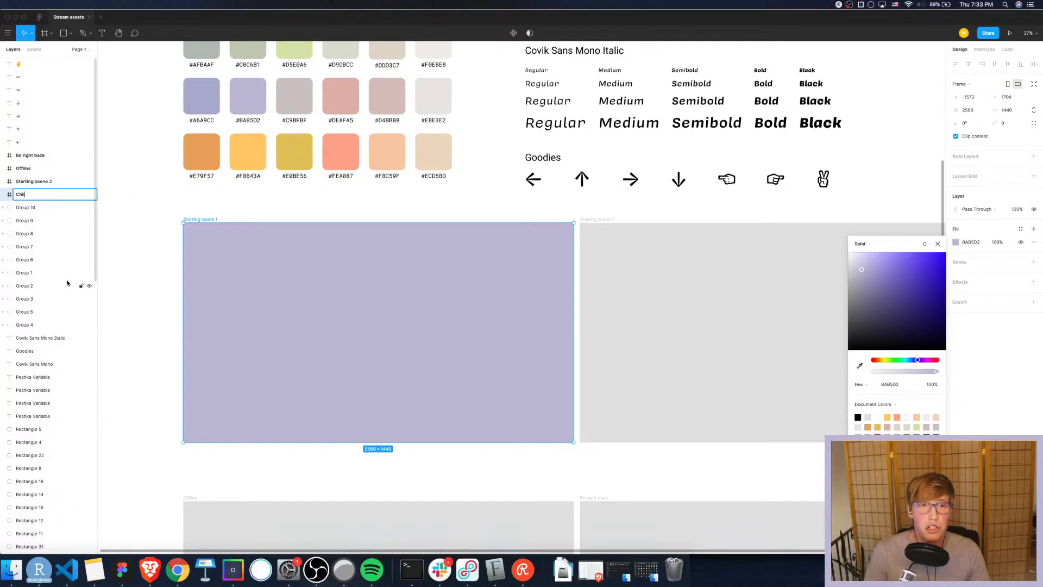
text(l starting)
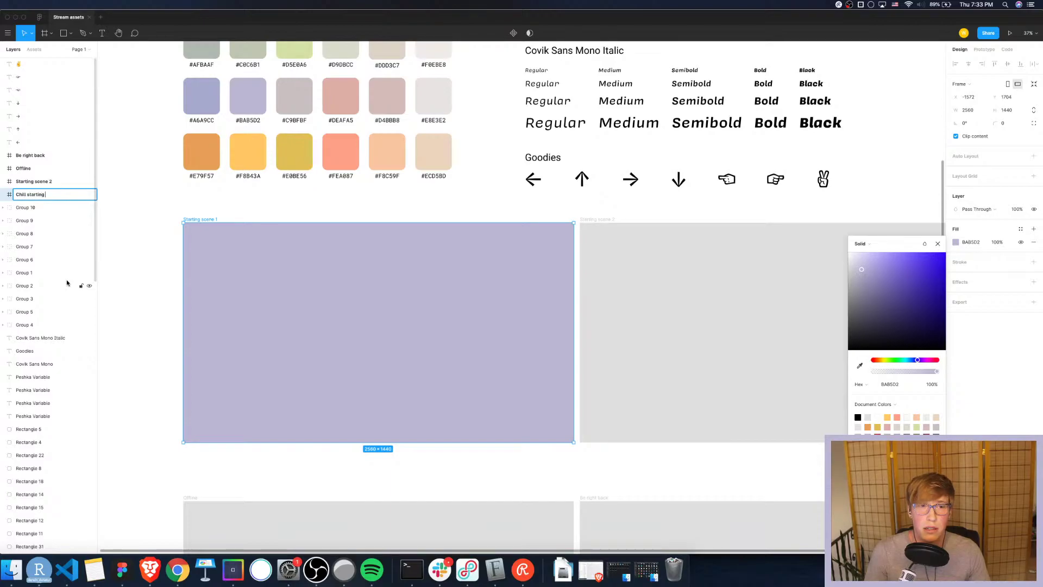
text( scene)
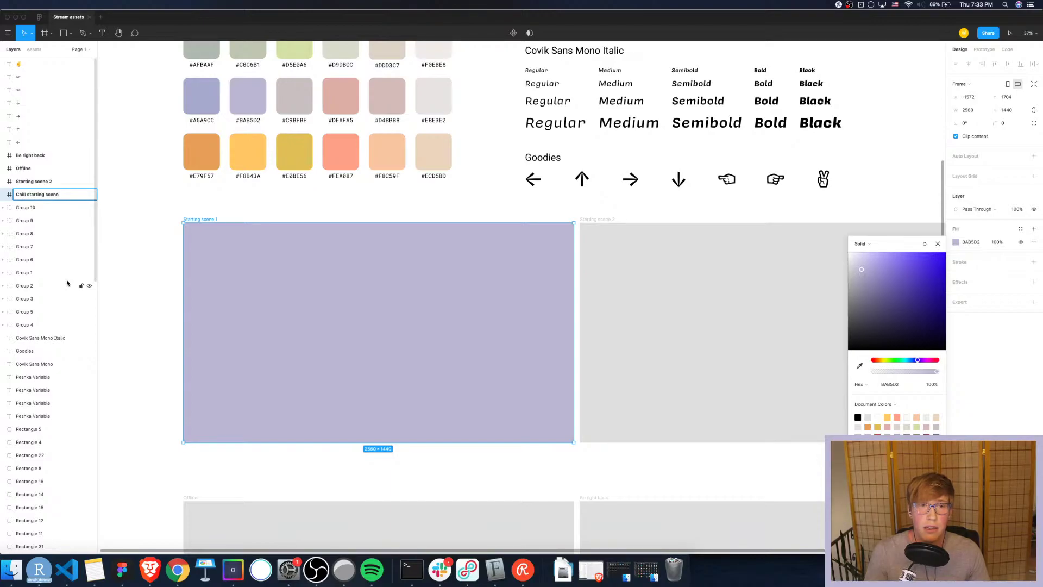
key(Return)
click(281, 198)
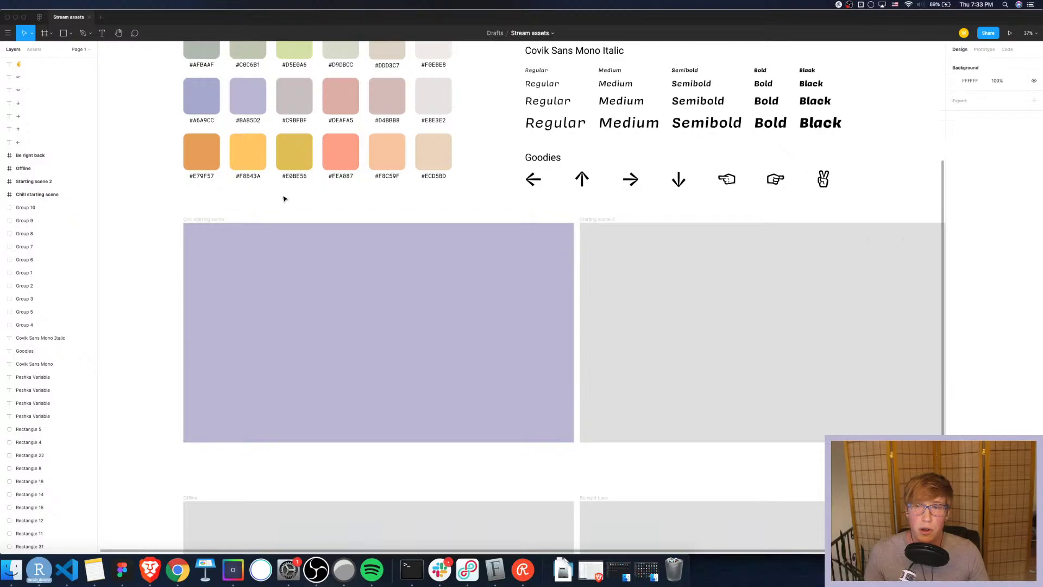
Add a "10:00" text near the middle of the Chill starting scene frame
scroll(416, 217, up, 5)
scroll(419, 232, down, 2)
scroll(402, 255, down, 3)
key(t)
click(340, 359)
text(10:00)
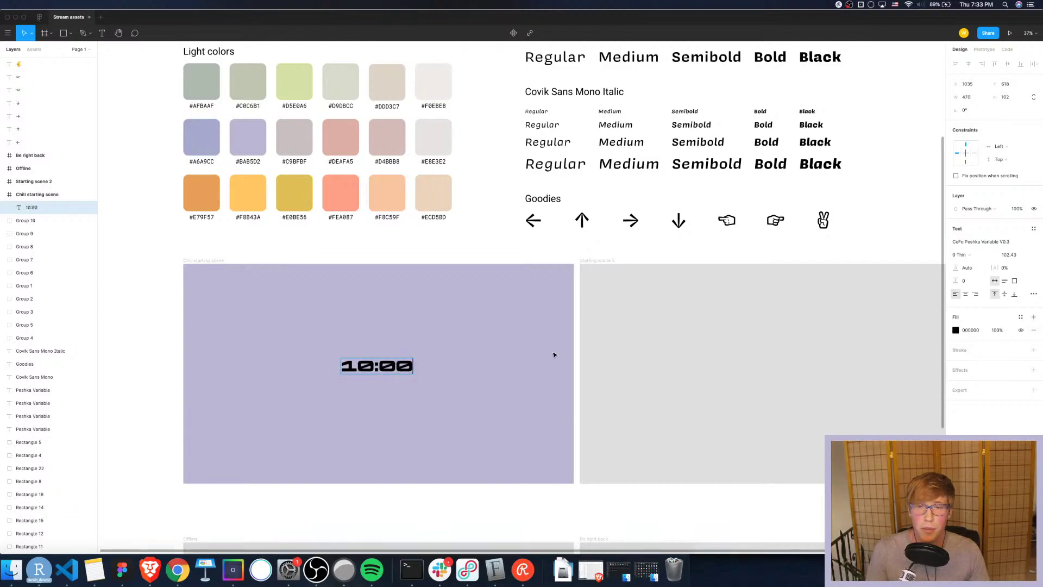
scroll(543, 326, right, 1)
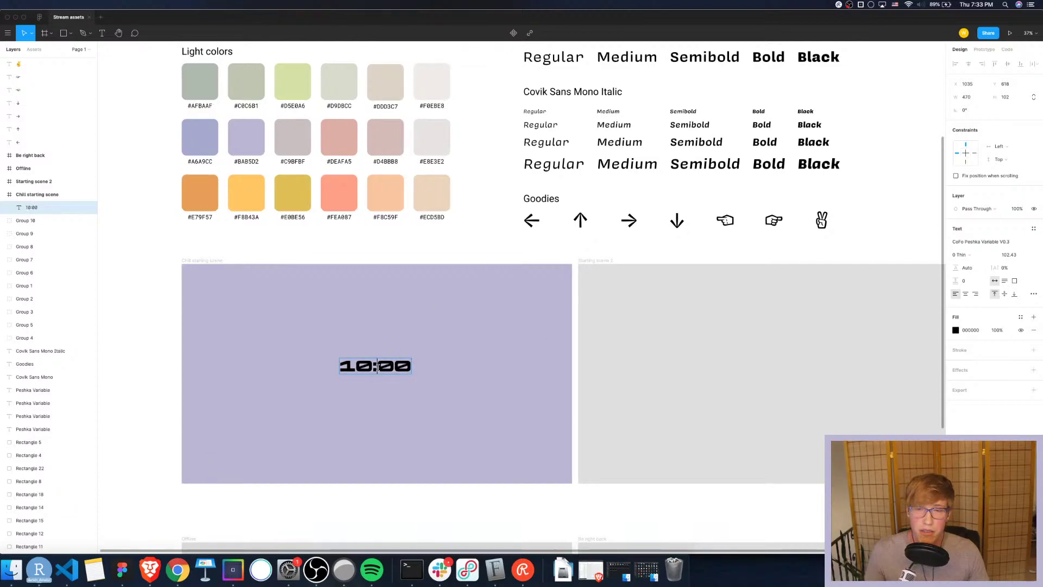
key(Escape)
Undo a resize of the 10:00 text box, and try the text at size 144 centered in the frame
drag(379, 367, 429, 389)
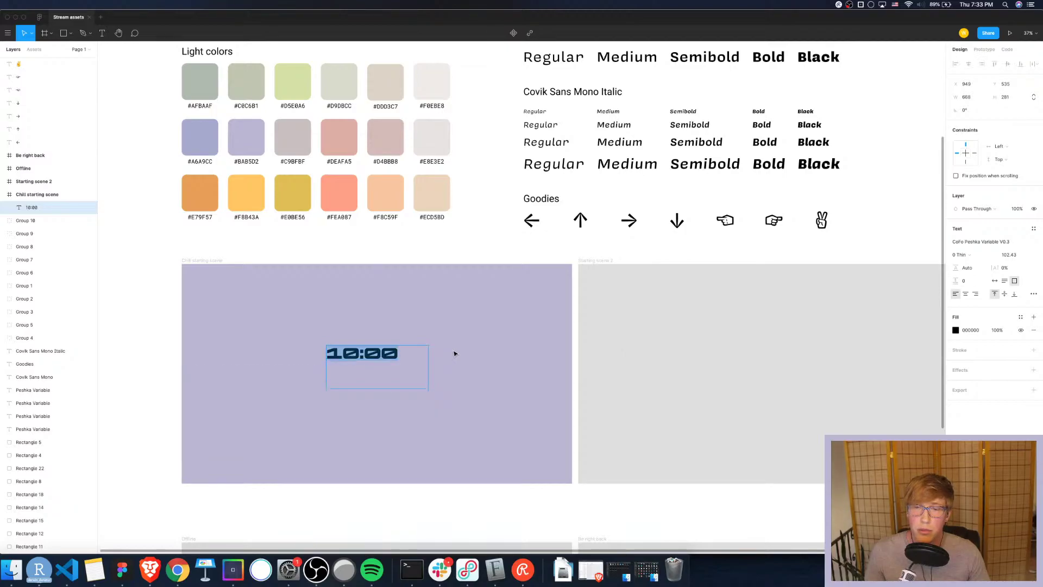
key(super+z)
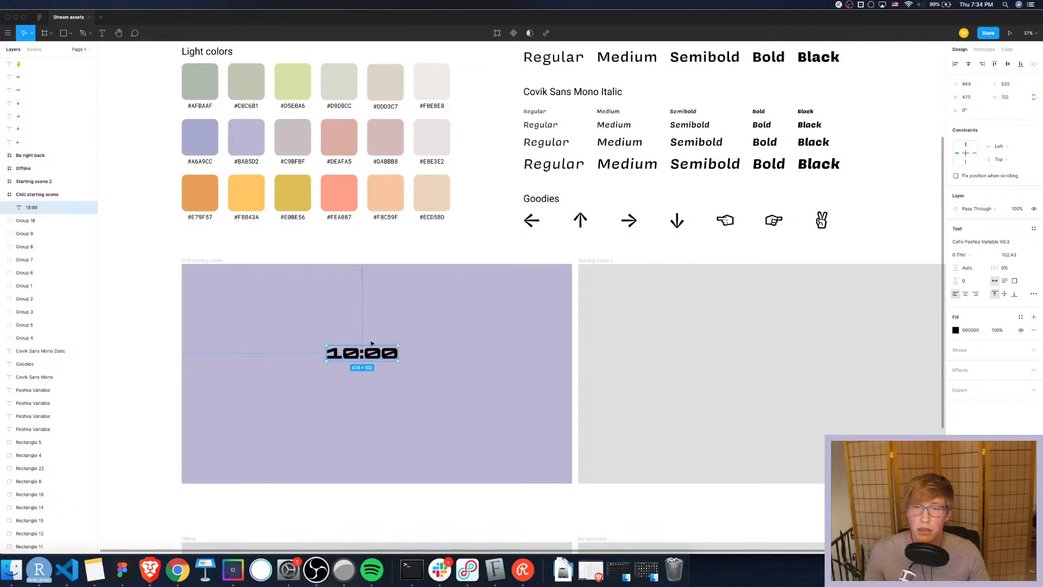
click(1022, 255)
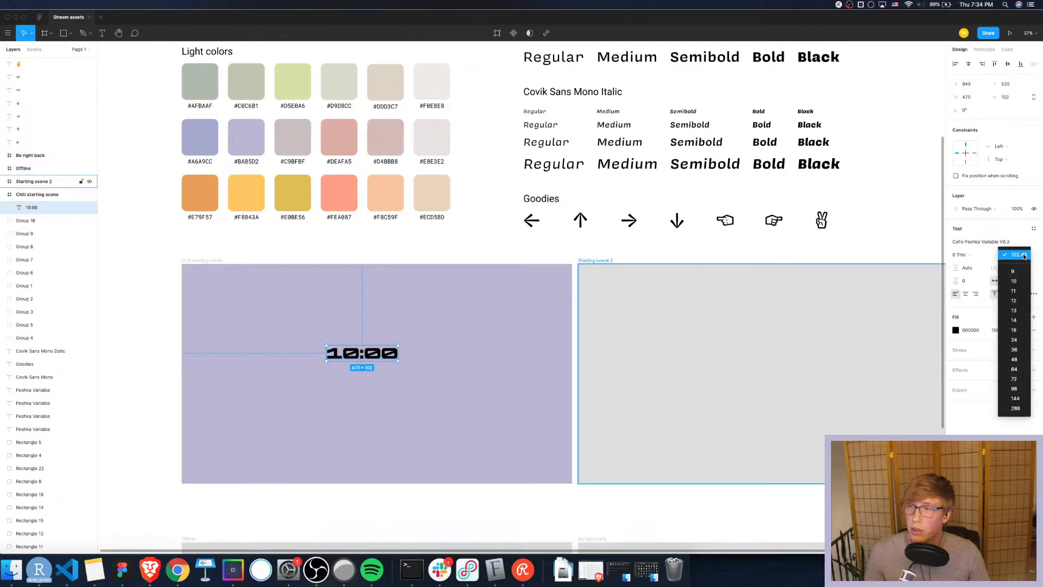
click(1015, 398)
drag(374, 354, 375, 375)
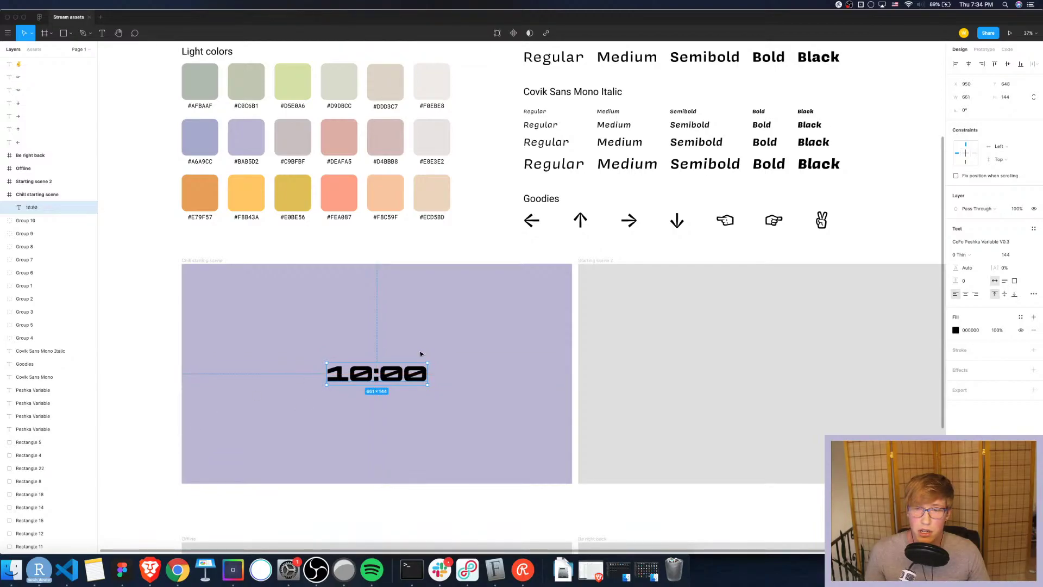
Set the 10:00 text's font size to 150 and center it in the Chill starting scene frame
click(1011, 256)
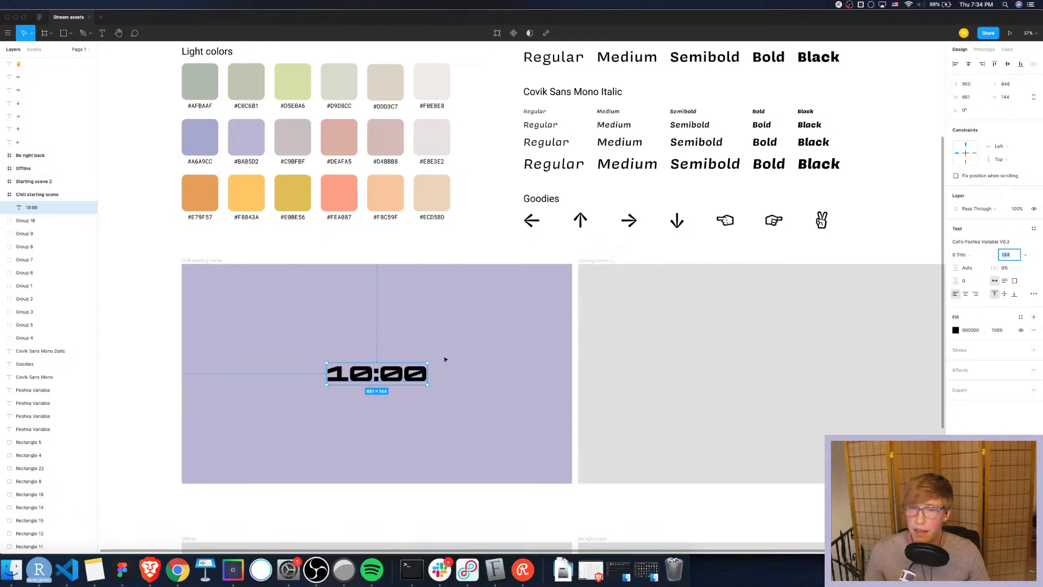
text(1)
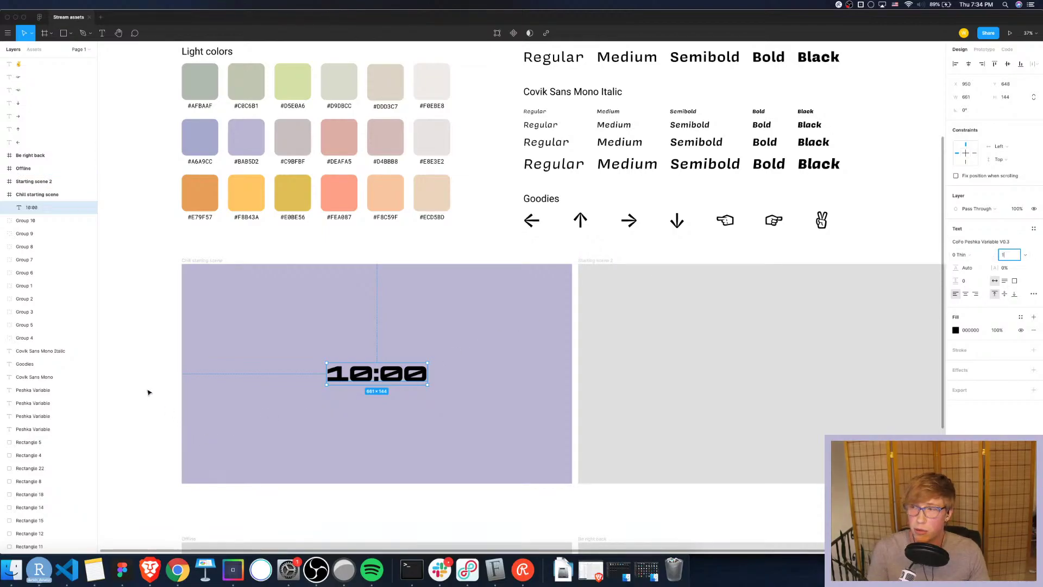
text(50)
key(Return)
drag(389, 375, 390, 373)
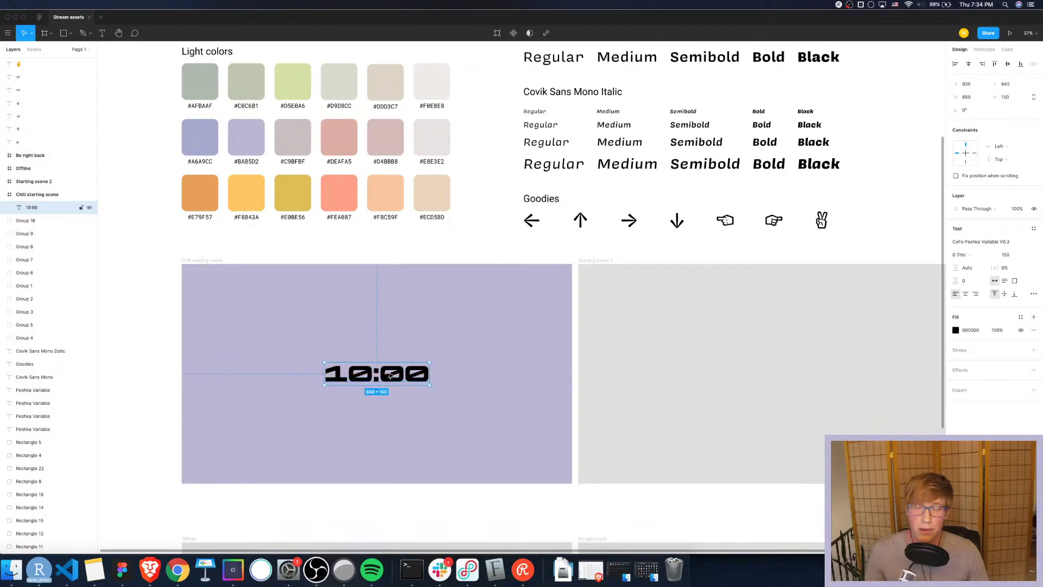
click(388, 529)
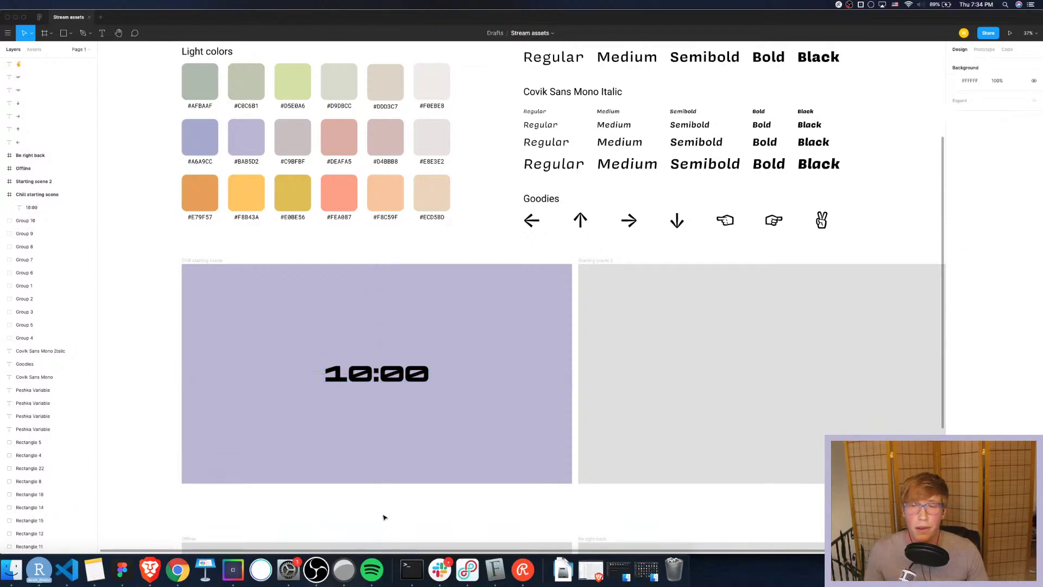
Select the 10:00 text and compare it with the fonts and color swatches in the style guide
click(364, 372)
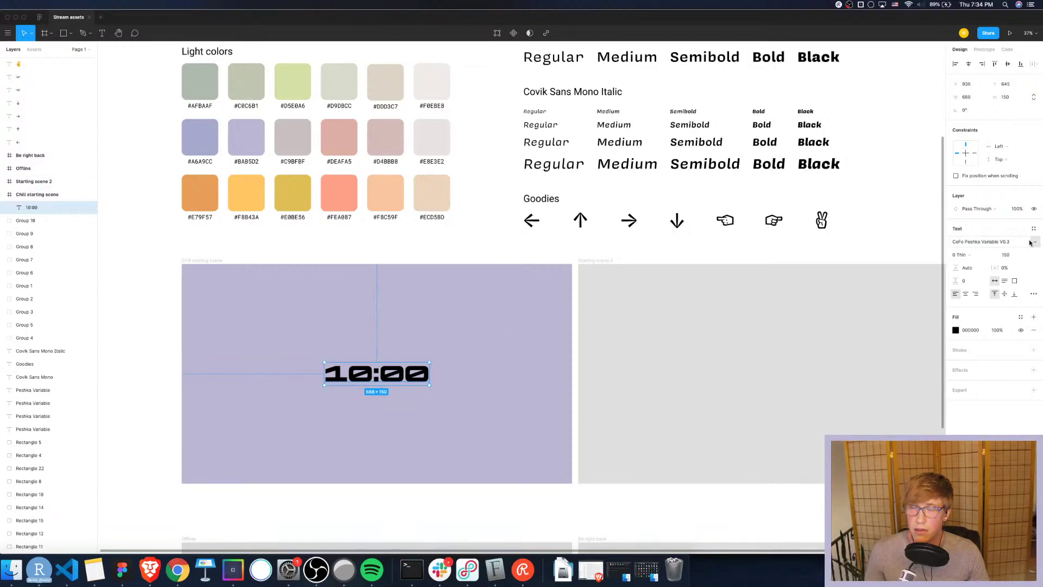
scroll(591, 203, up, 3)
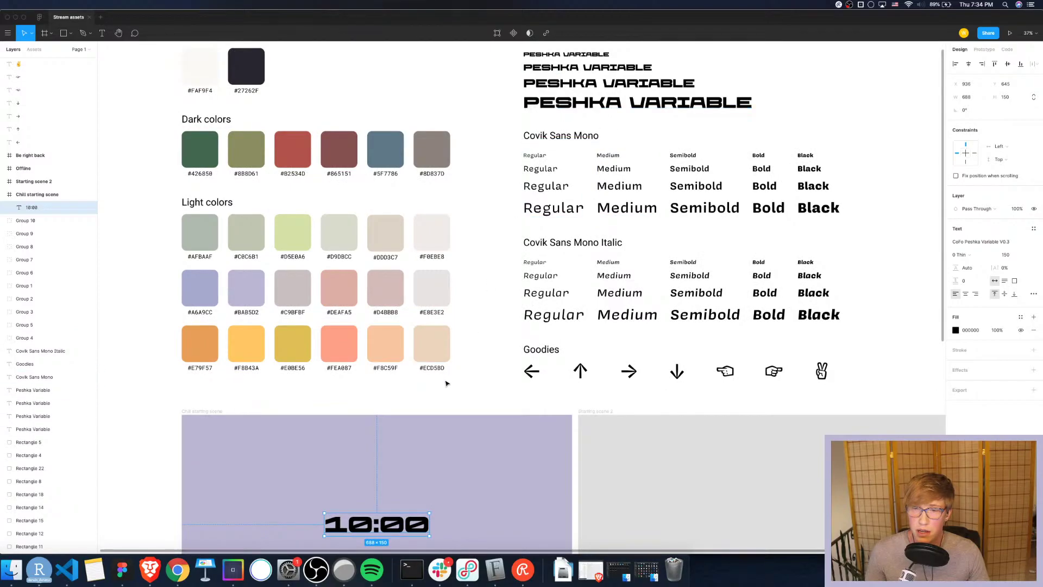
scroll(445, 384, down, 2)
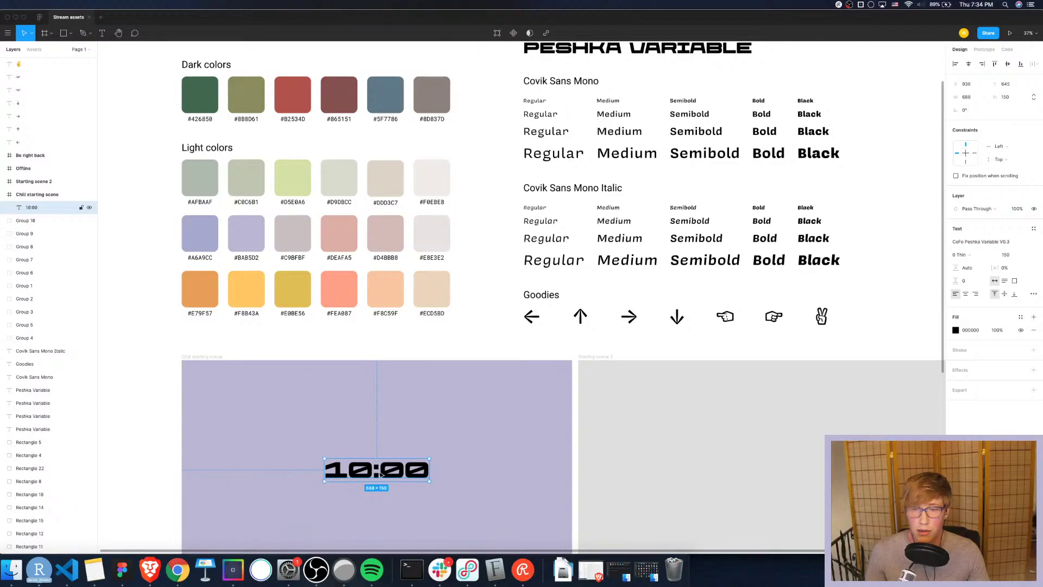
scroll(299, 419, down, 2)
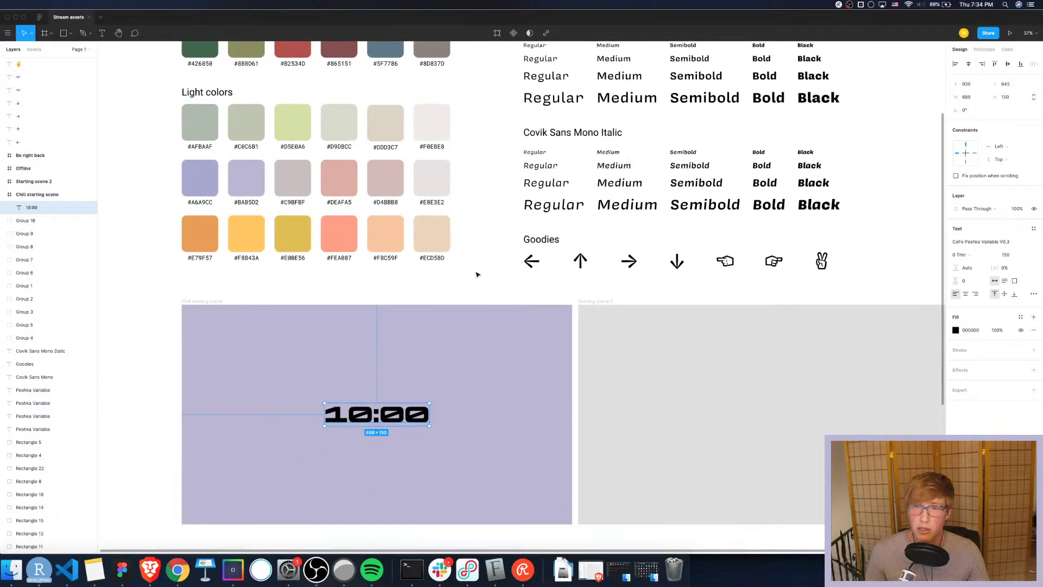
Draw an ellipse about 1627 × 743 around the 10:00 text and place it behind the text, roughly centered
click(488, 289)
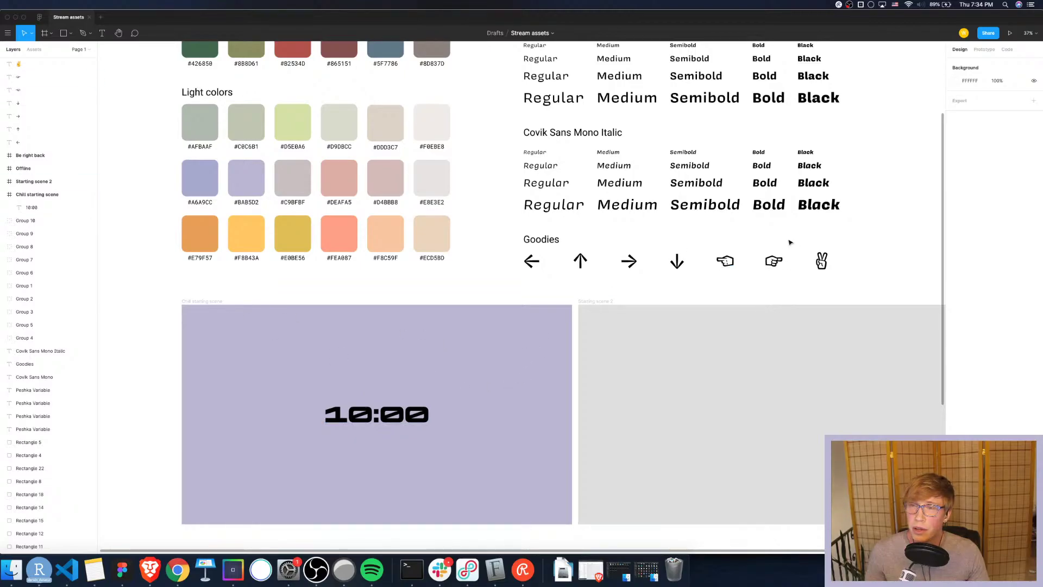
click(73, 34)
click(61, 81)
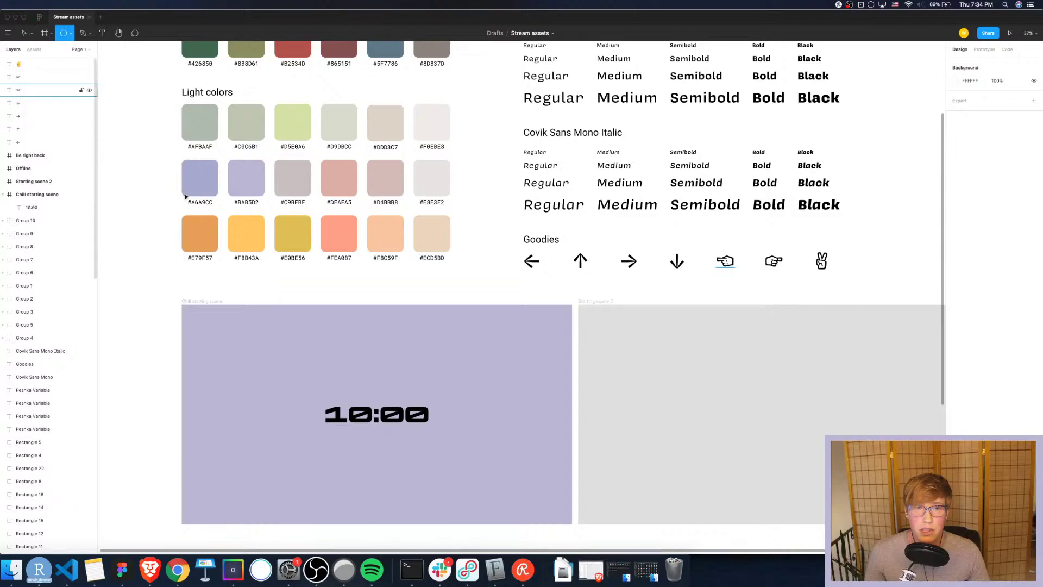
drag(256, 362, 507, 478)
drag(397, 422, 394, 408)
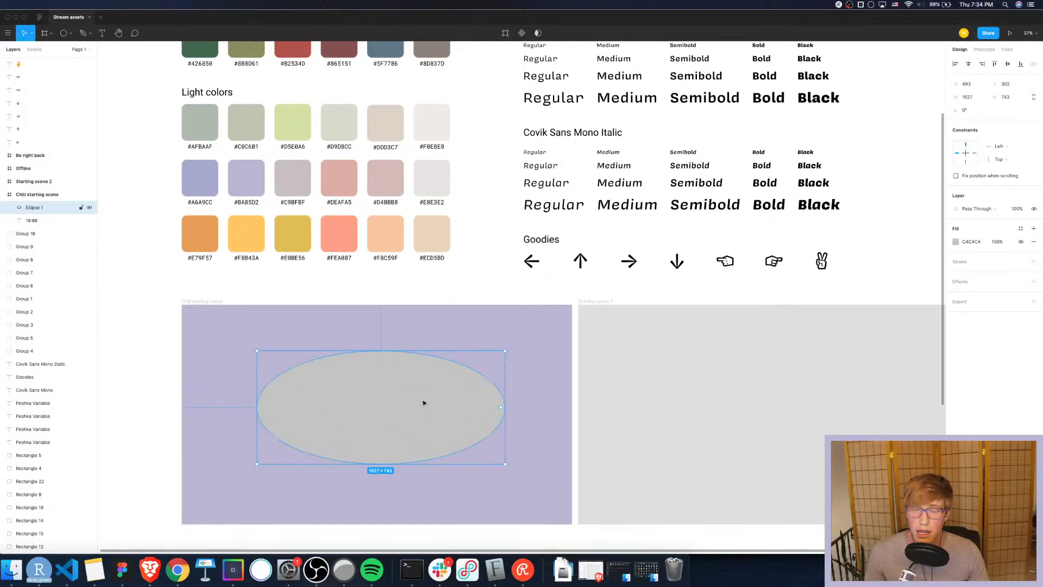
drag(84, 207, 84, 224)
drag(424, 373, 422, 379)
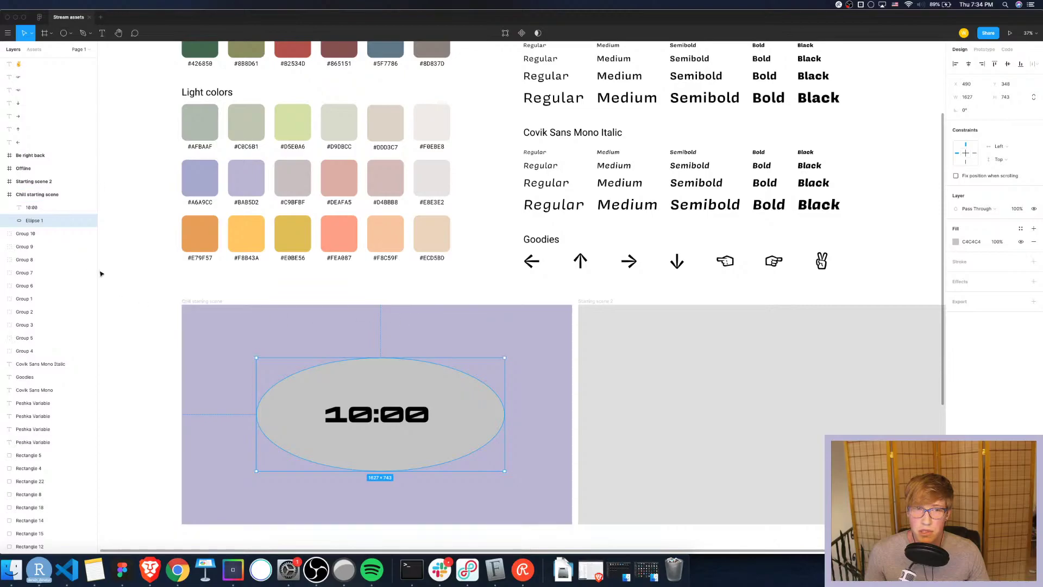
Remove the fill of the ellipse behind the 10:00 text and add a black stroke to it
click(34, 195)
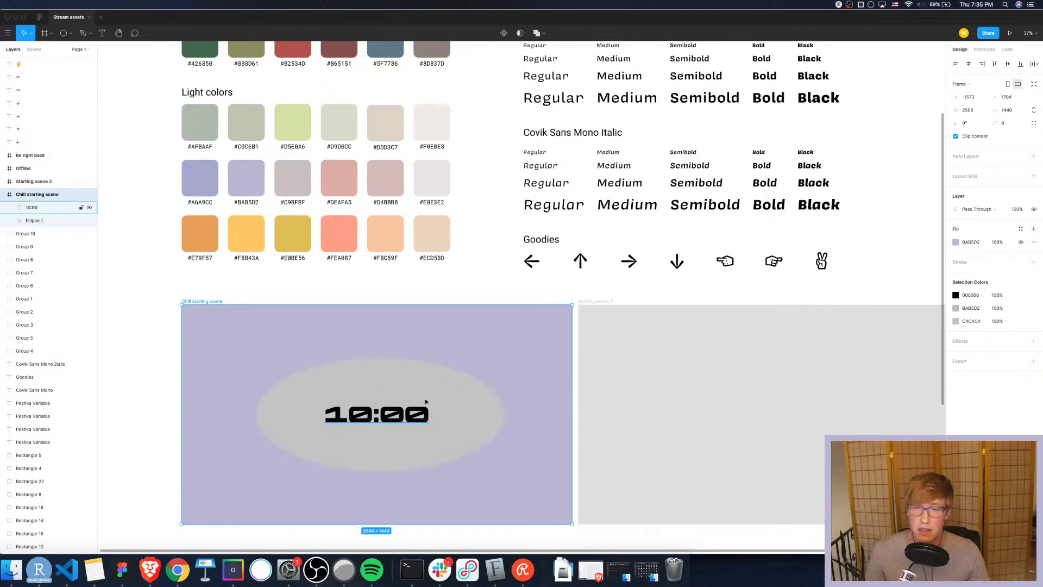
click(472, 416)
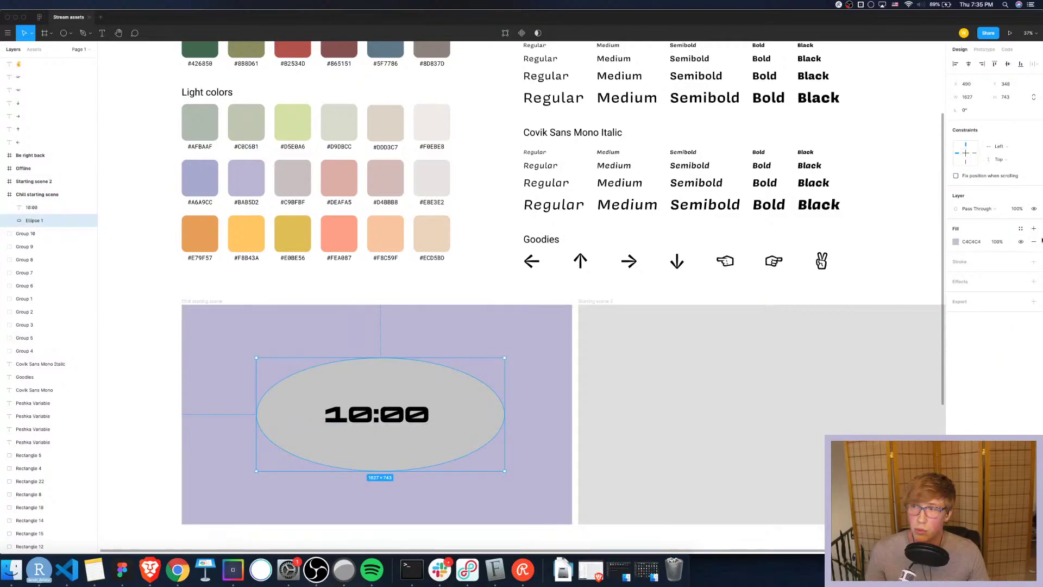
click(1033, 242)
click(1033, 248)
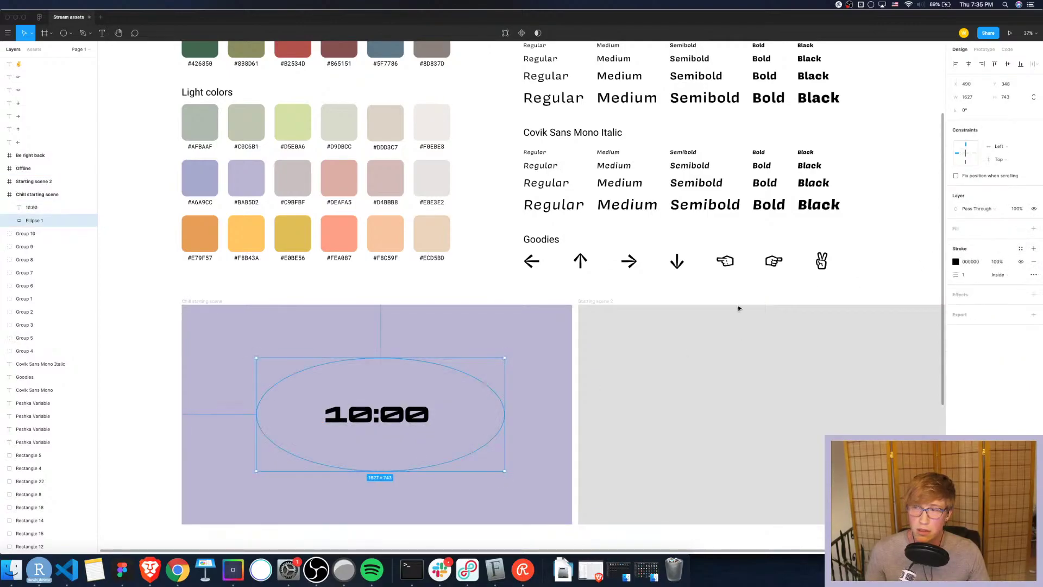
Try a stroke width of 2 on the ellipse around the 10:00 text, and settle on a width of 4
click(972, 275)
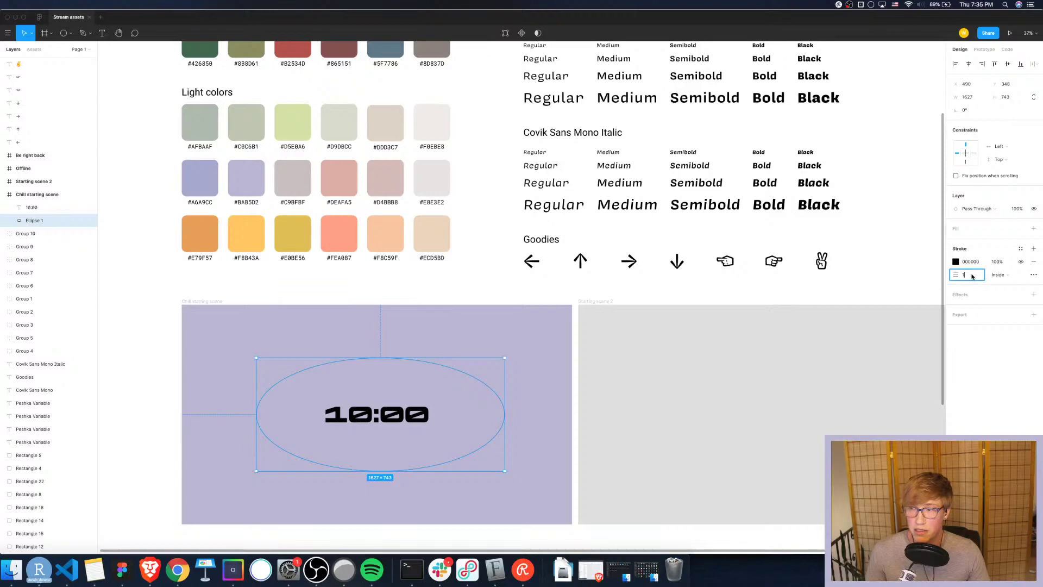
text(2)
key(Return)
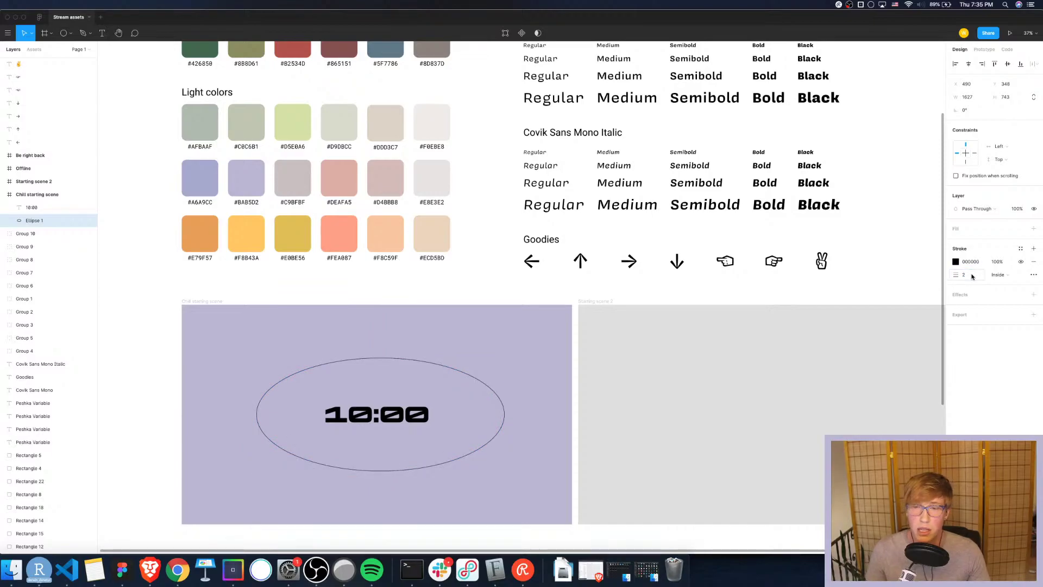
click(973, 276)
text(4)
key(Return)
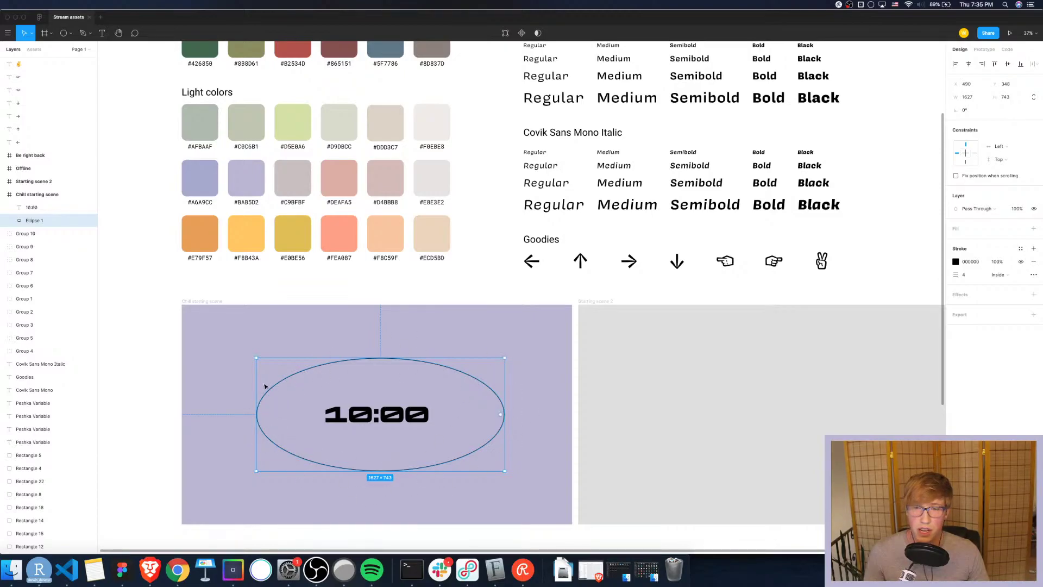
click(429, 294)
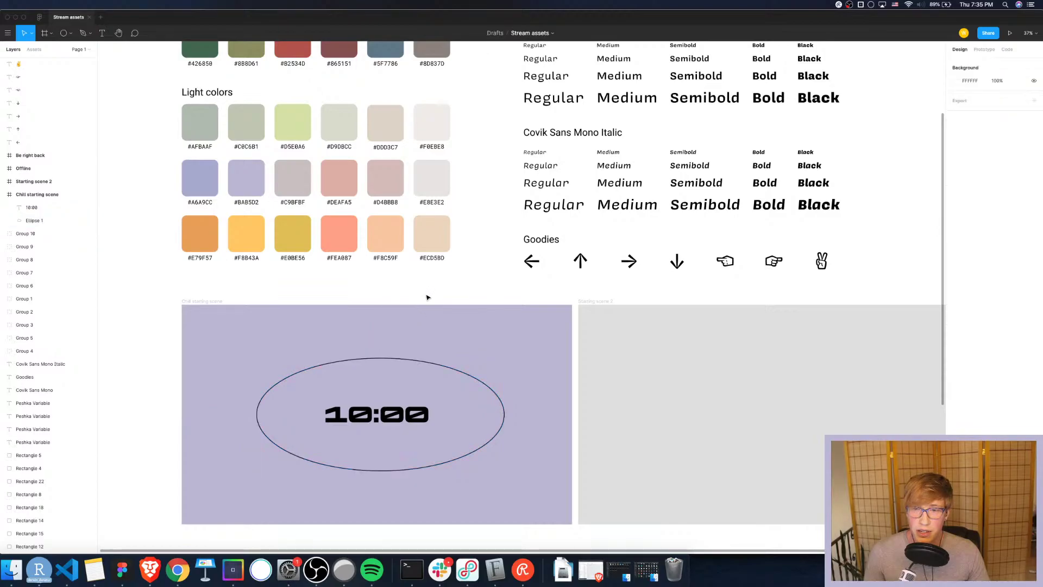
Rename the ellipse layer around the 10:00 text as "Text ellipse"
click(382, 358)
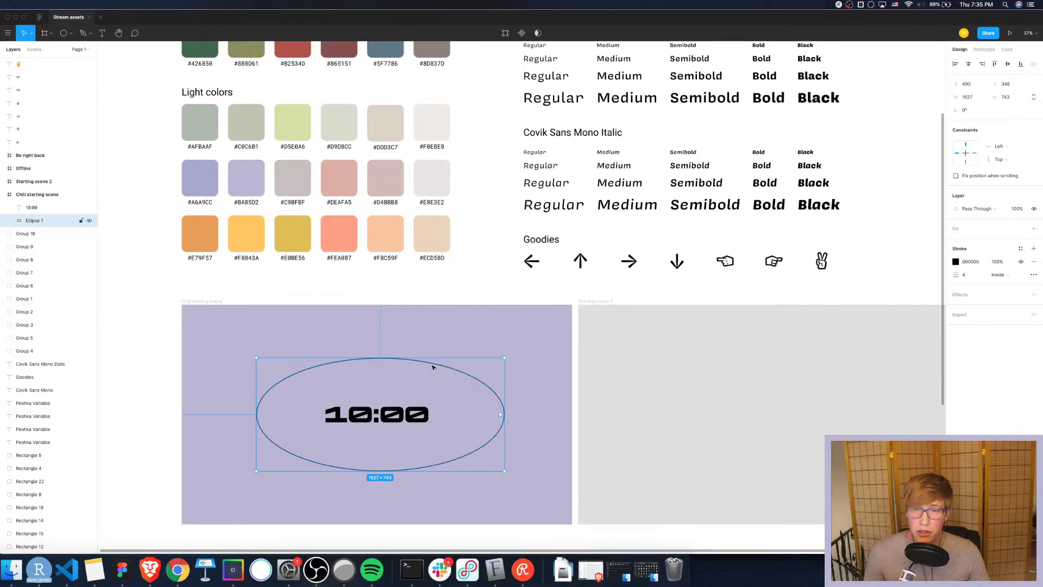
double_click(38, 220)
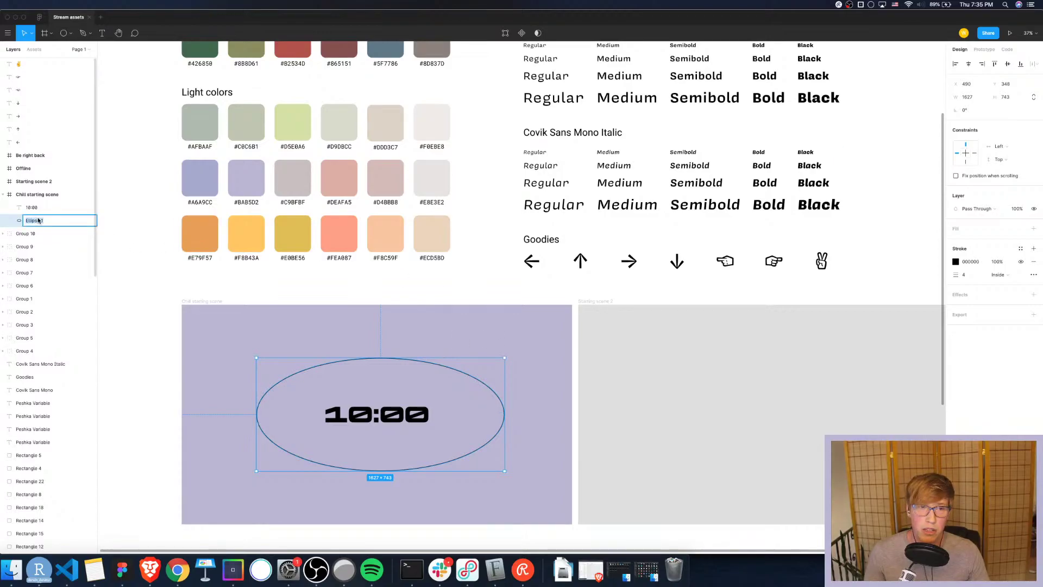
text(Te)
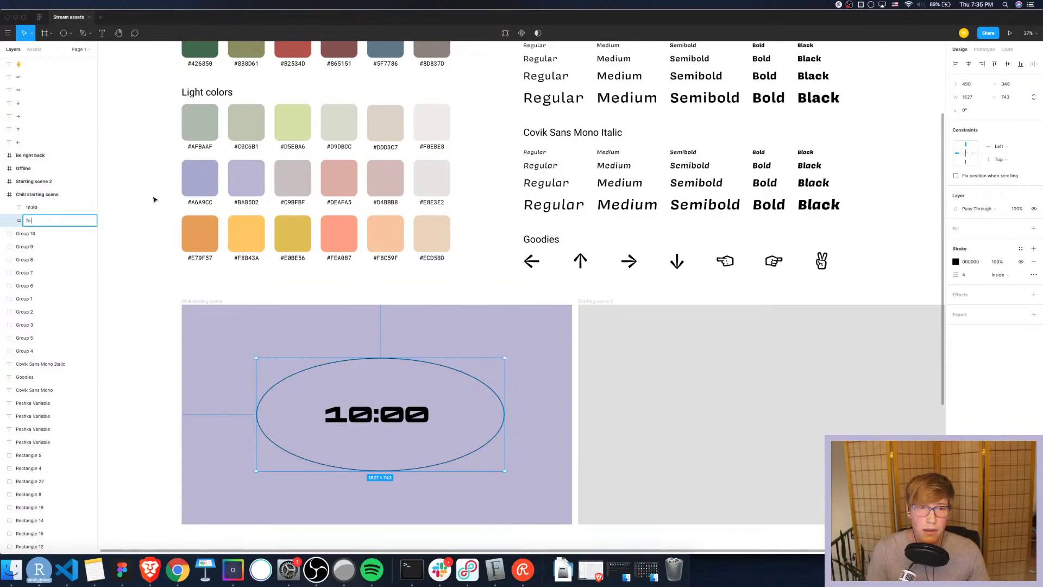
text(xt ellipse)
key(Return)
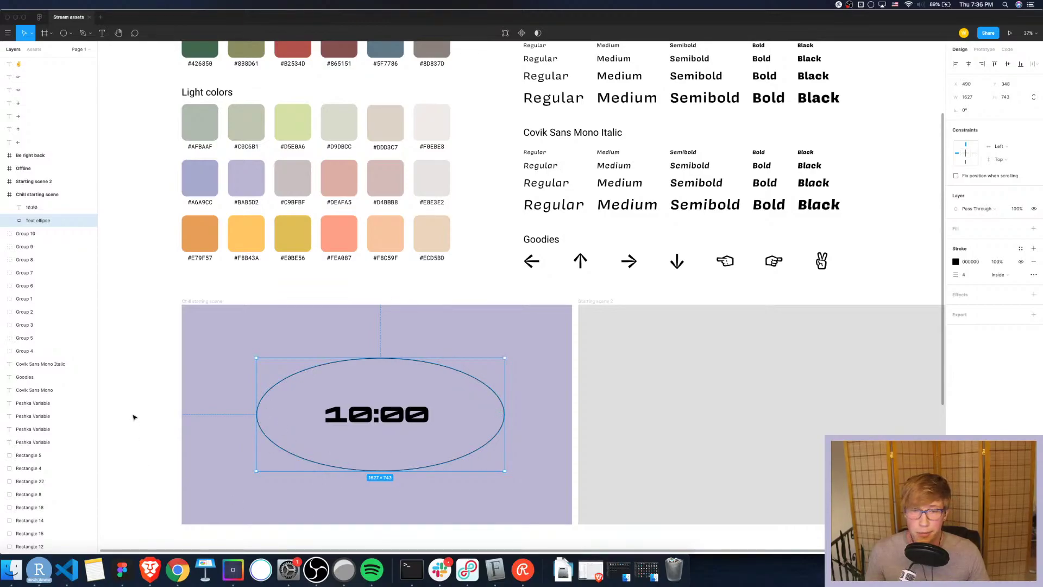
click(129, 354)
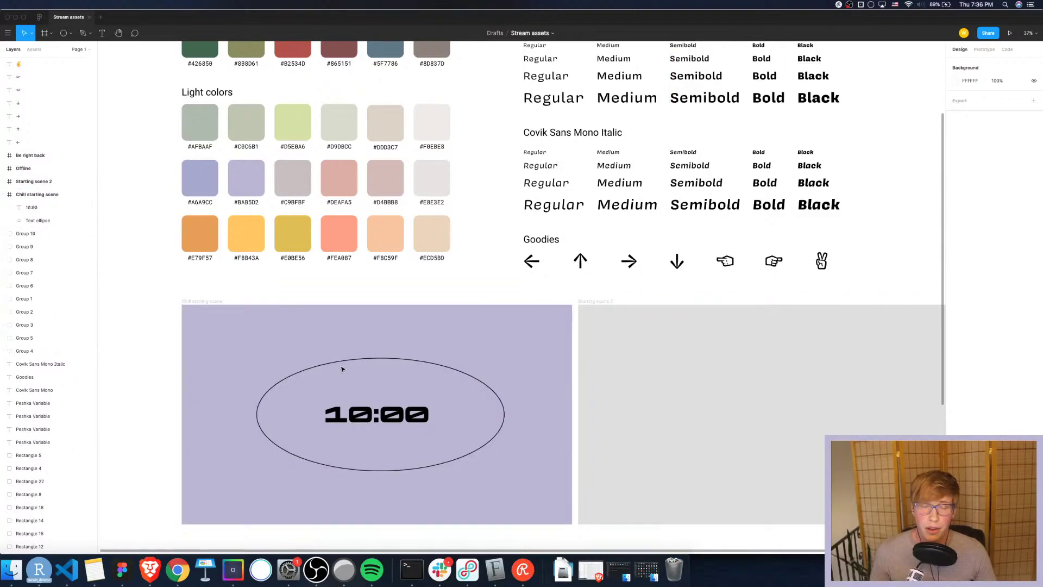
click(369, 359)
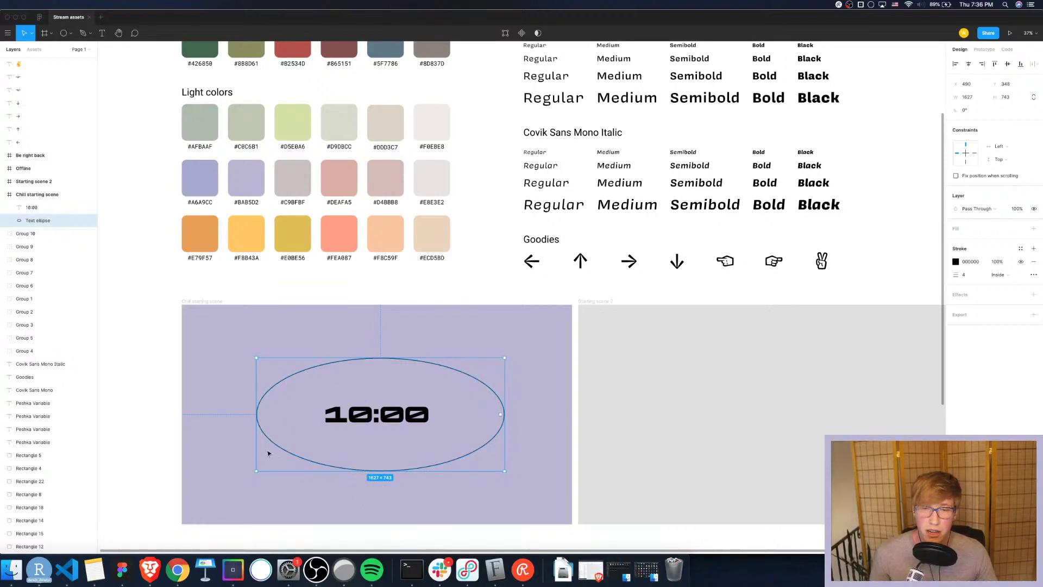
drag(433, 378, 483, 408)
key(super+z)
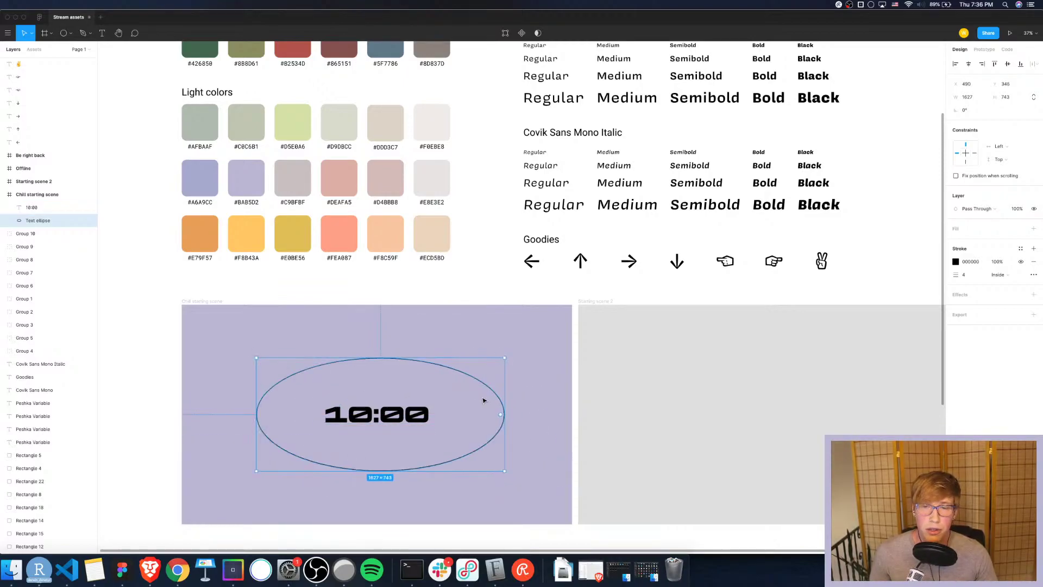
click(395, 350)
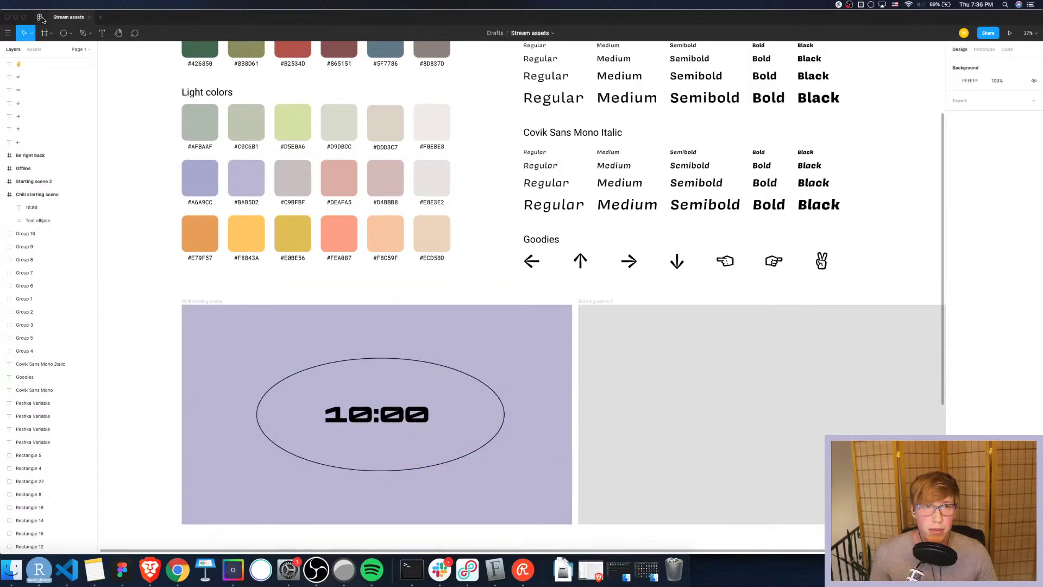
Draw a circle in the upper-left corner of the Chill starting scene frame and set its size to 250 × 250
click(63, 34)
mouse_move(200, 321)
mouse_down()
mouse_move(247, 358)
mouse_move(240, 366)
mouse_move(229, 352)
mouse_move(238, 358)
mouse_up()
click(975, 97)
text(250)
key(Return)
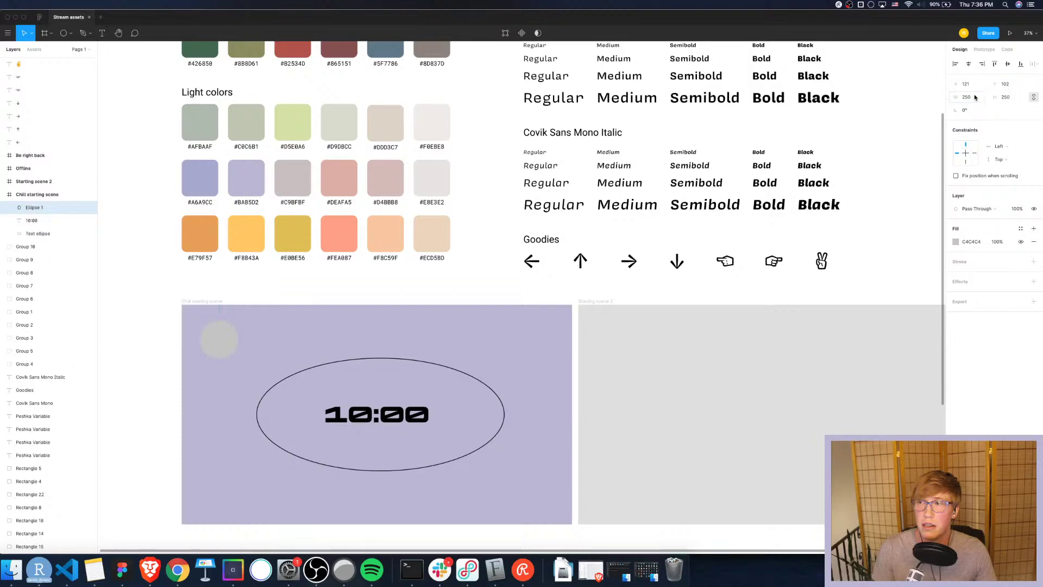
Replace the small circle's fill with a black stroke of width 3
click(1034, 242)
click(1036, 248)
click(977, 276)
text(3)
key(Return)
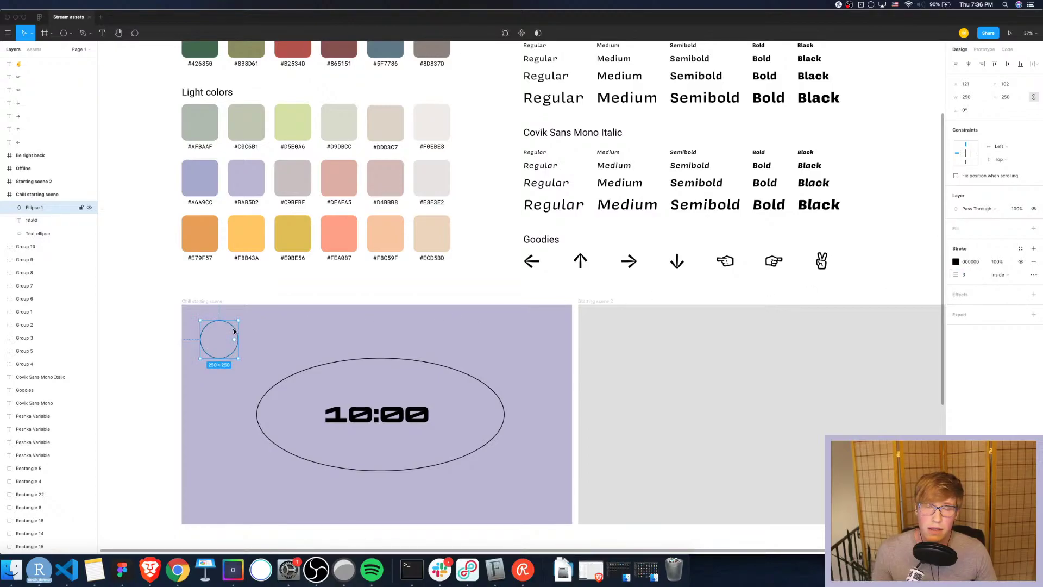
Duplicate the corner circle three times and shrink two copies into concentric inner rings, the smaller about 164 × 164
key(super+d)
key(super+d)
key(super+d)
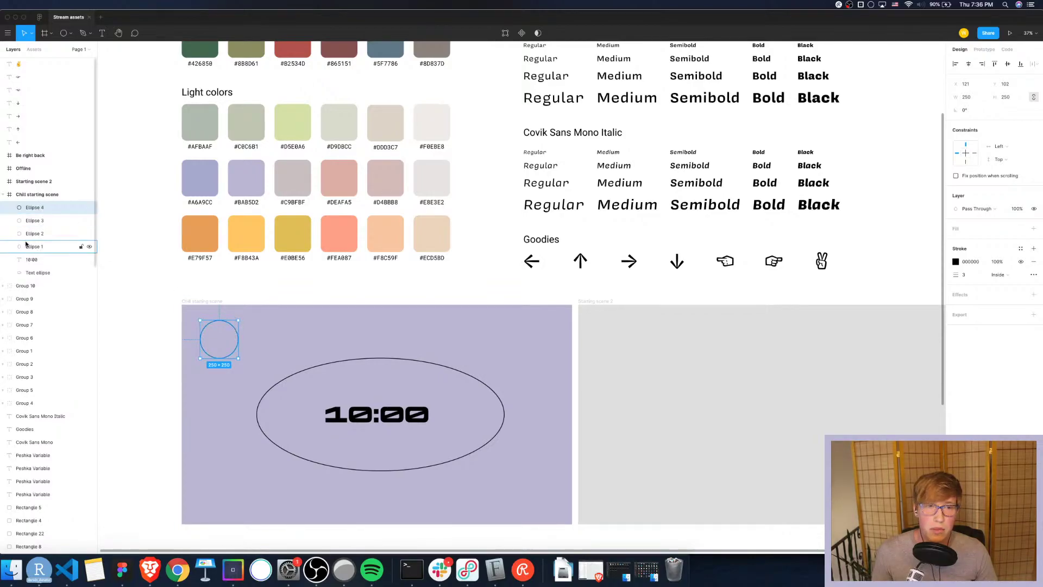
click(54, 233)
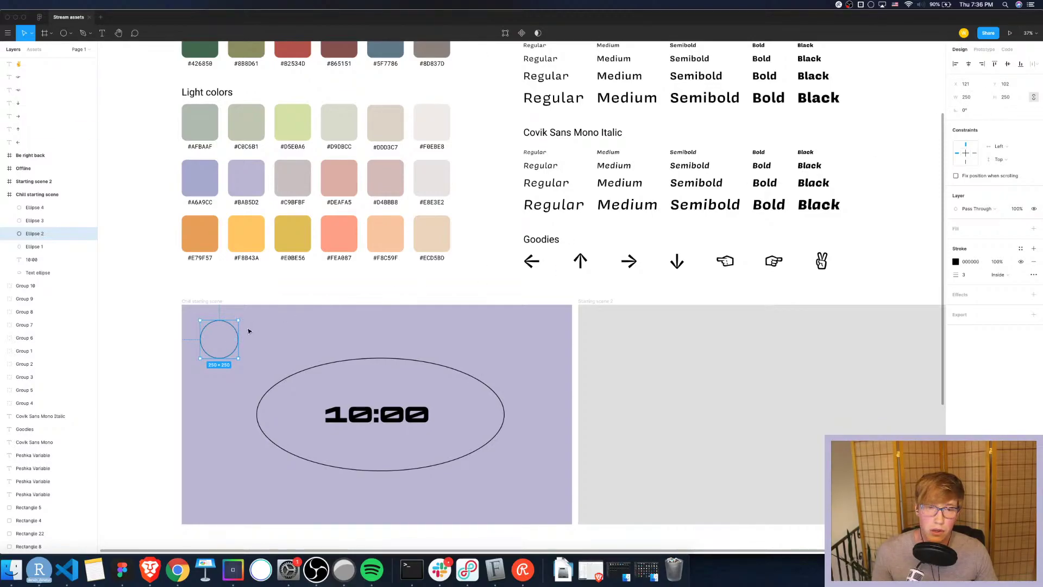
drag(238, 320, 223, 338)
click(223, 320)
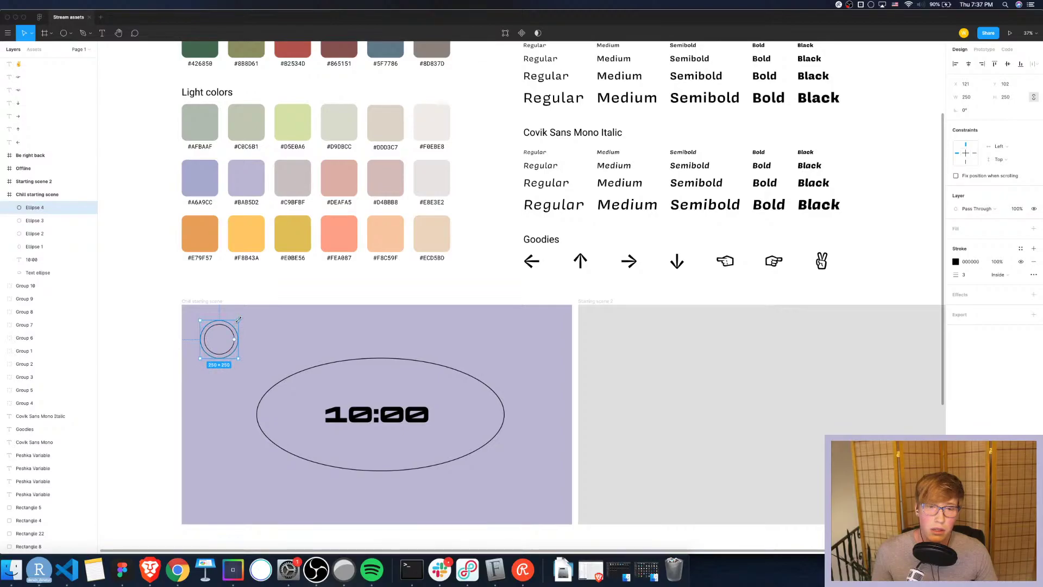
drag(239, 320, 218, 341)
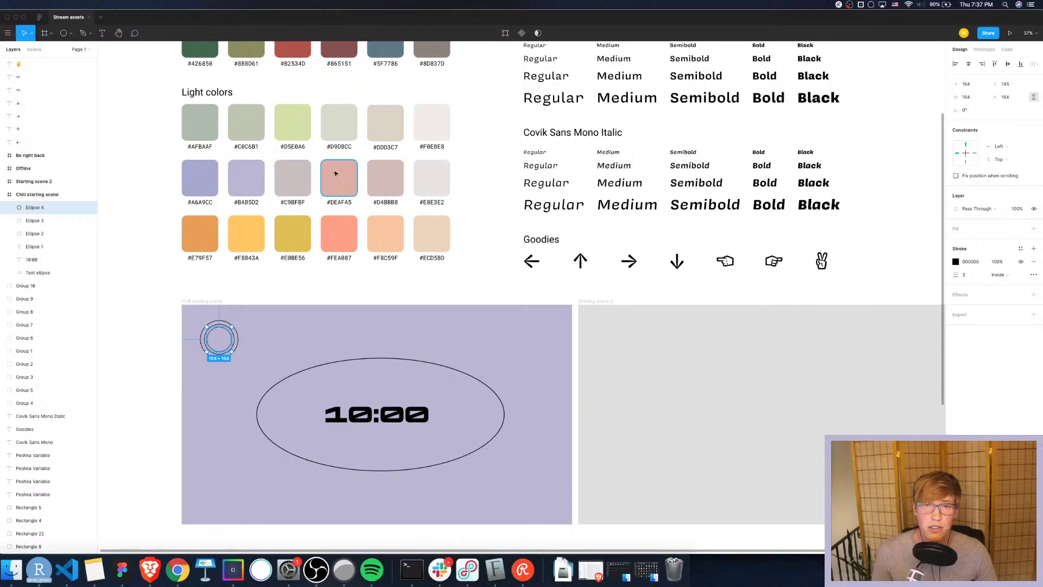
Examine the color styles available for the fill of the #BAB5D2 swatch
click(256, 183)
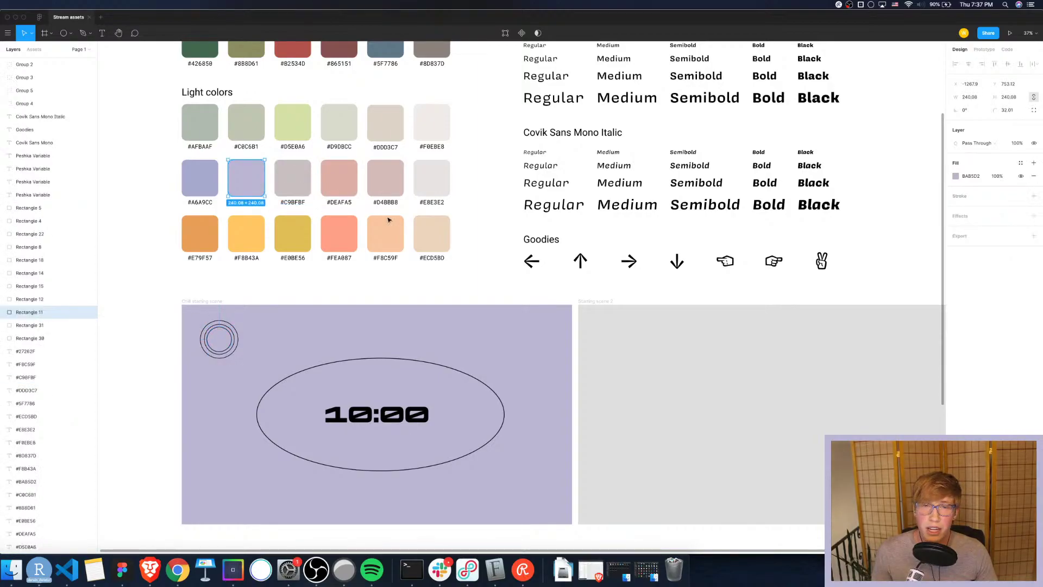
click(1021, 163)
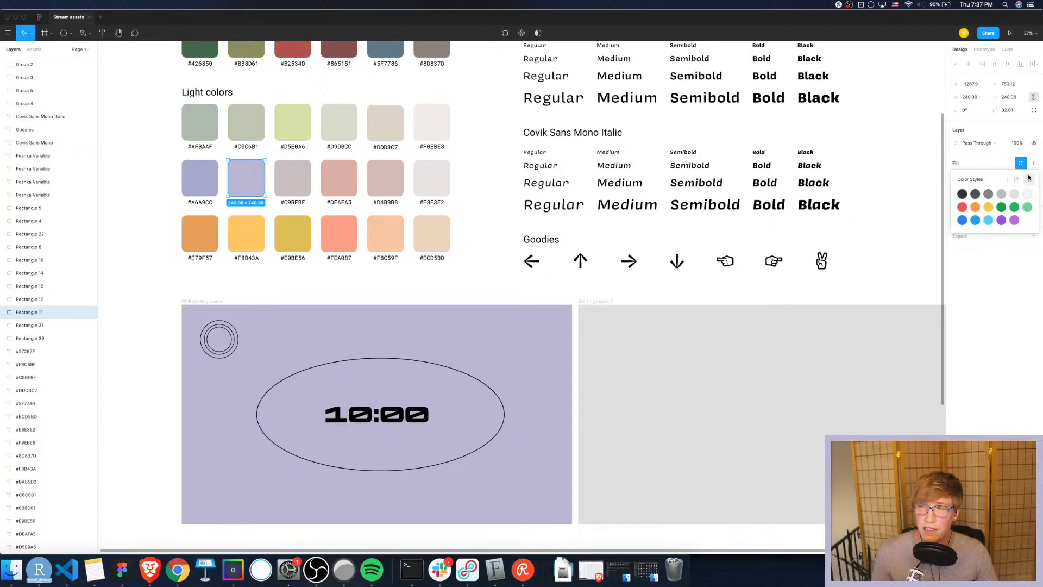
click(906, 187)
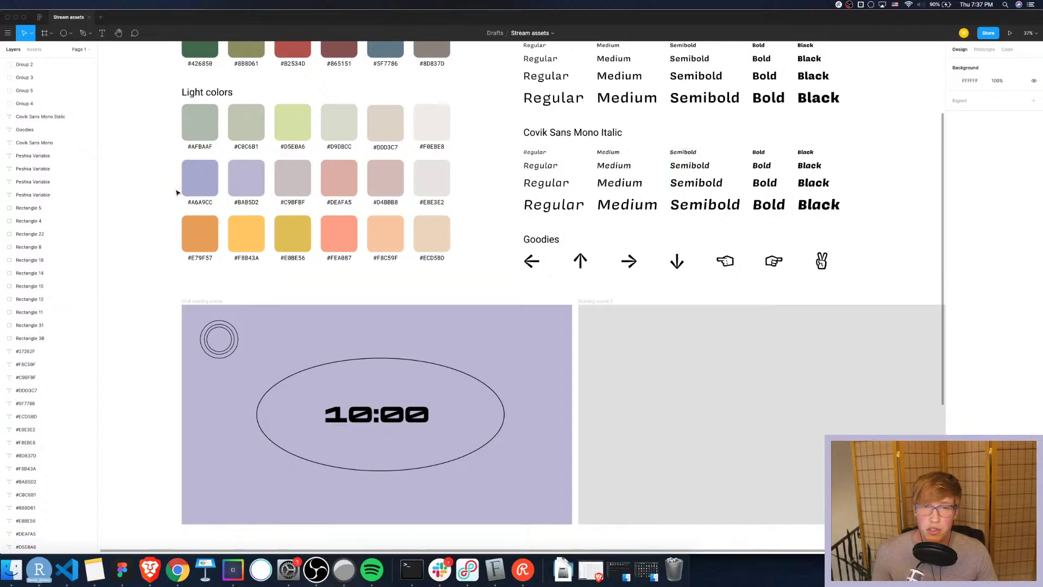
Shrink the 164-wide ring to about 153 × 153 and the remaining full-size copy to about 109 × 109, keeping them concentric
click(226, 329)
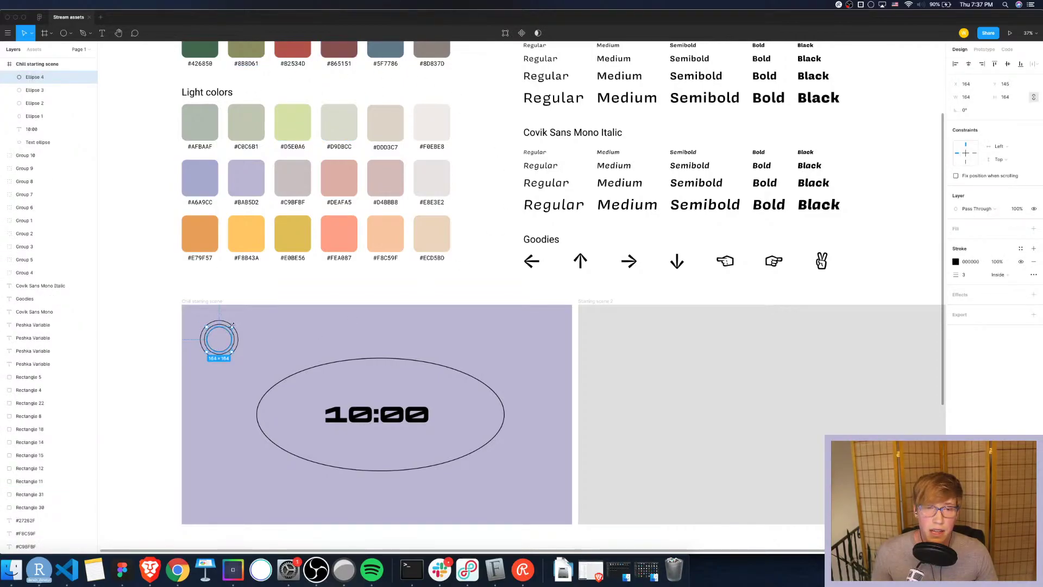
drag(232, 326, 224, 337)
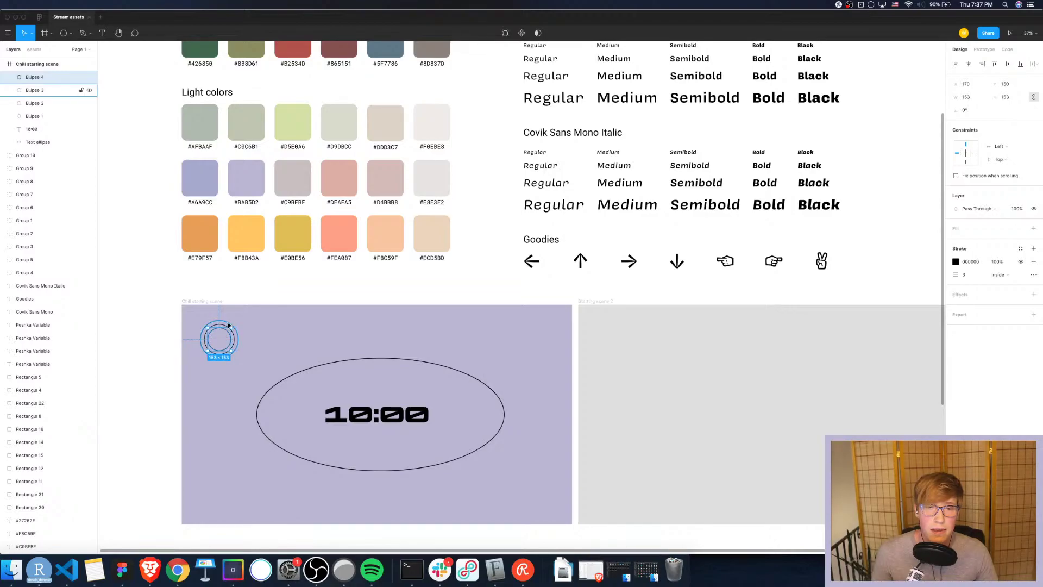
click(232, 325)
drag(239, 320, 220, 341)
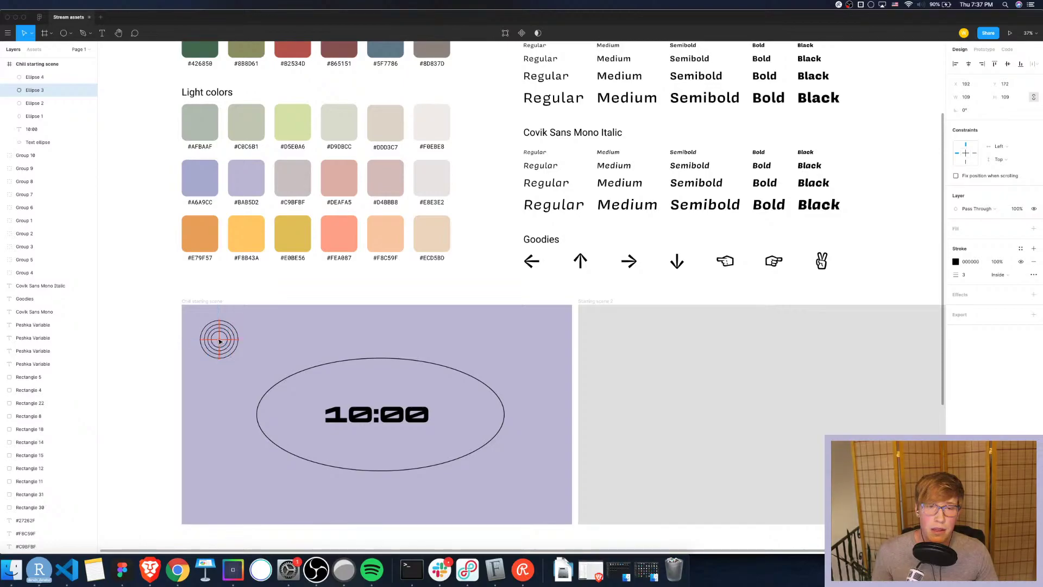
click(159, 378)
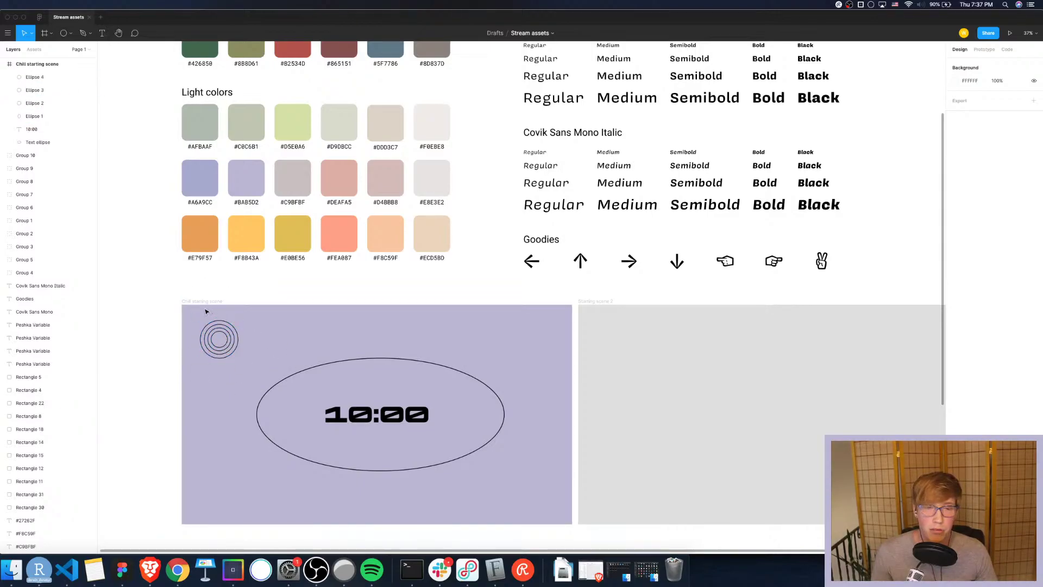
Duplicate the four concentric rings into the lower-left, upper-right and lower-right corners of the Chill starting scene frame
drag(199, 321, 243, 369)
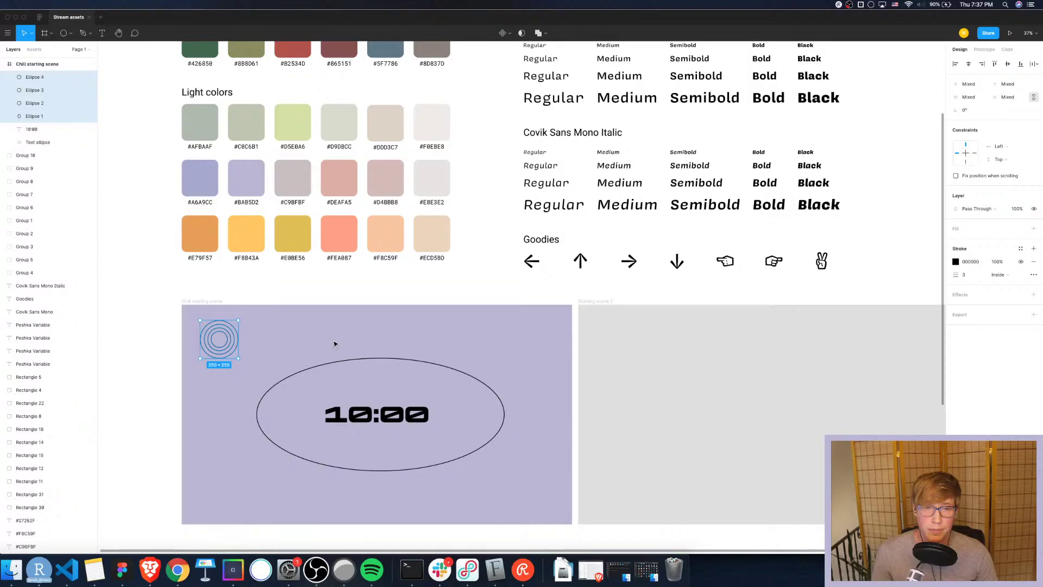
key(super+d)
drag(233, 338, 230, 492)
key(super+d)
scroll(239, 478, down, 5)
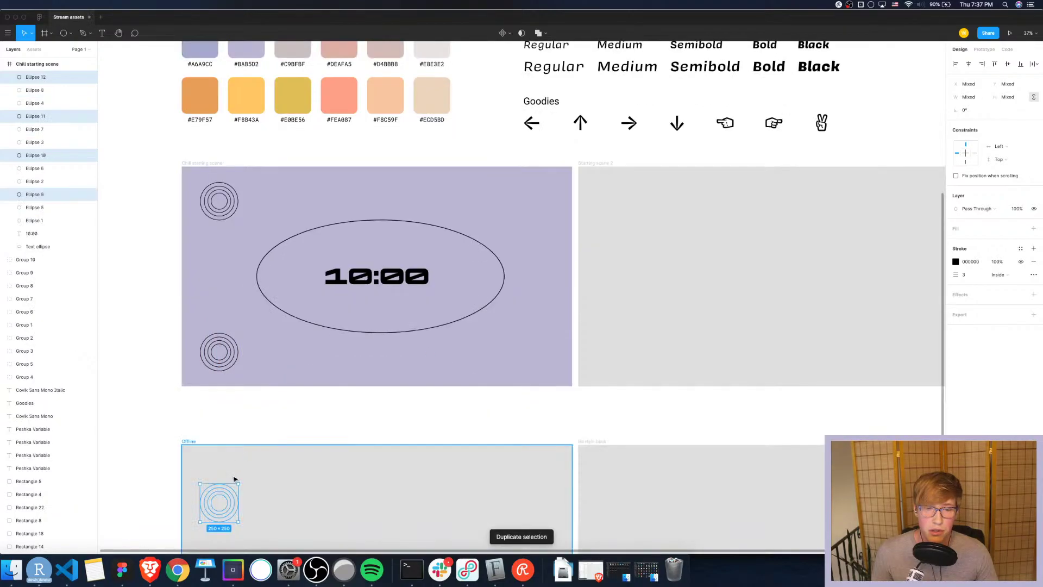
drag(216, 358, 531, 203)
key(super+d)
click(223, 204)
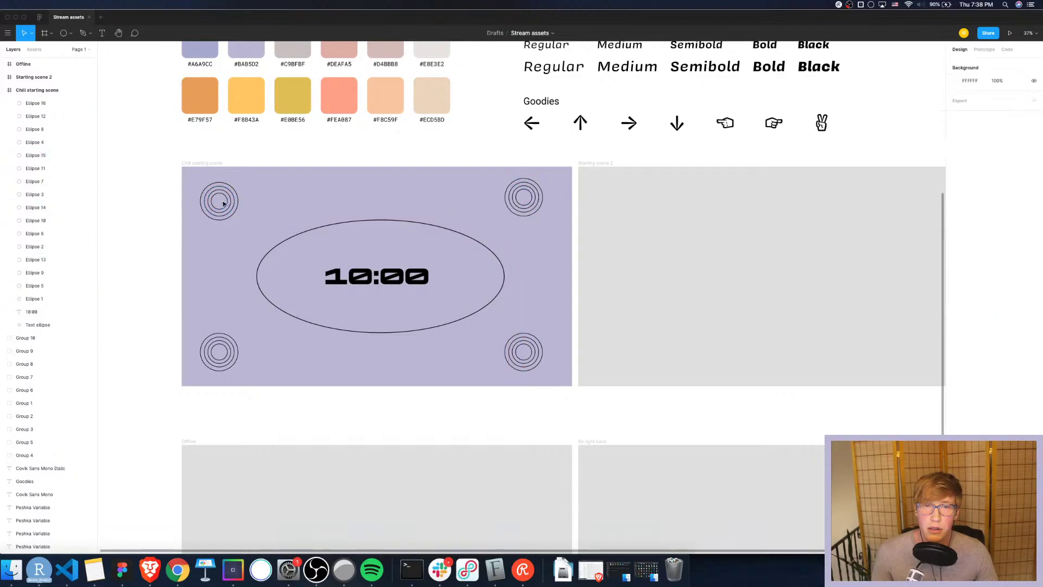
Group the four concentric rings in the upper-left corner and those in the lower-left corner of the Chill starting scene
drag(247, 235, 197, 179)
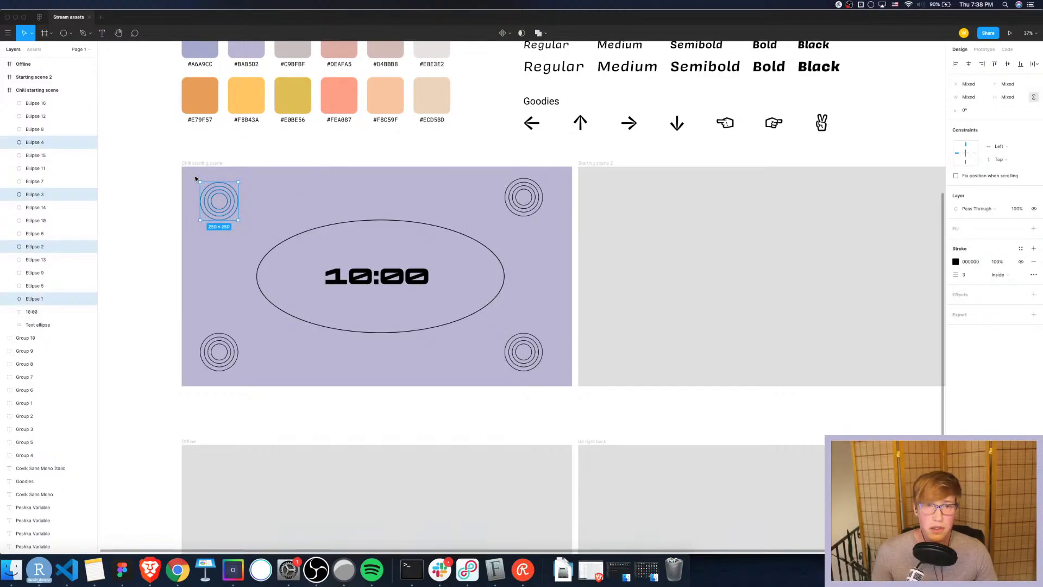
key(super+g)
mouse_move(260, 371)
mouse_down()
mouse_move(196, 328)
mouse_move(192, 294)
mouse_move(242, 376)
mouse_up()
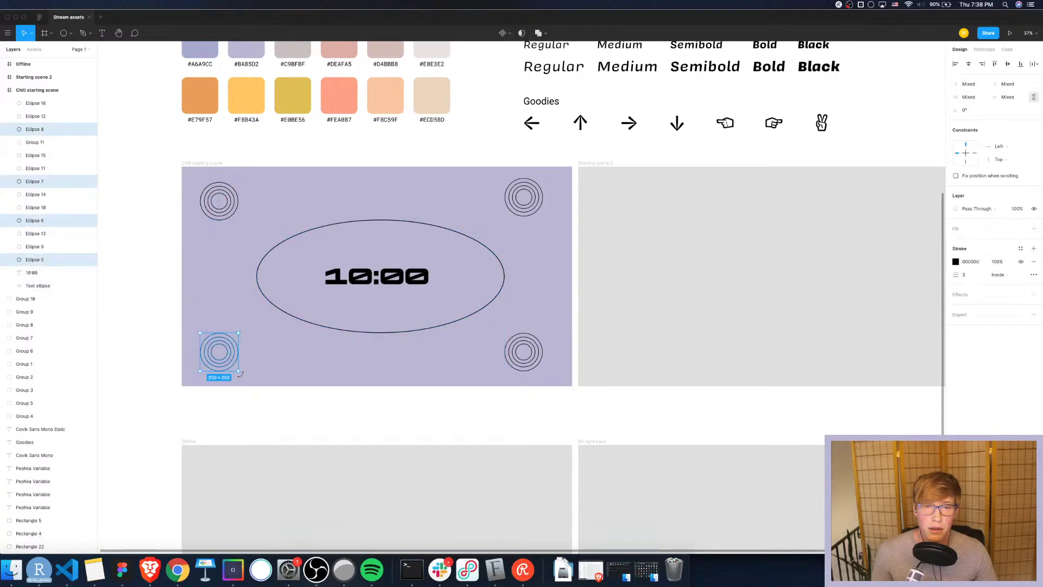
key(super+g)
drag(477, 175, 563, 225)
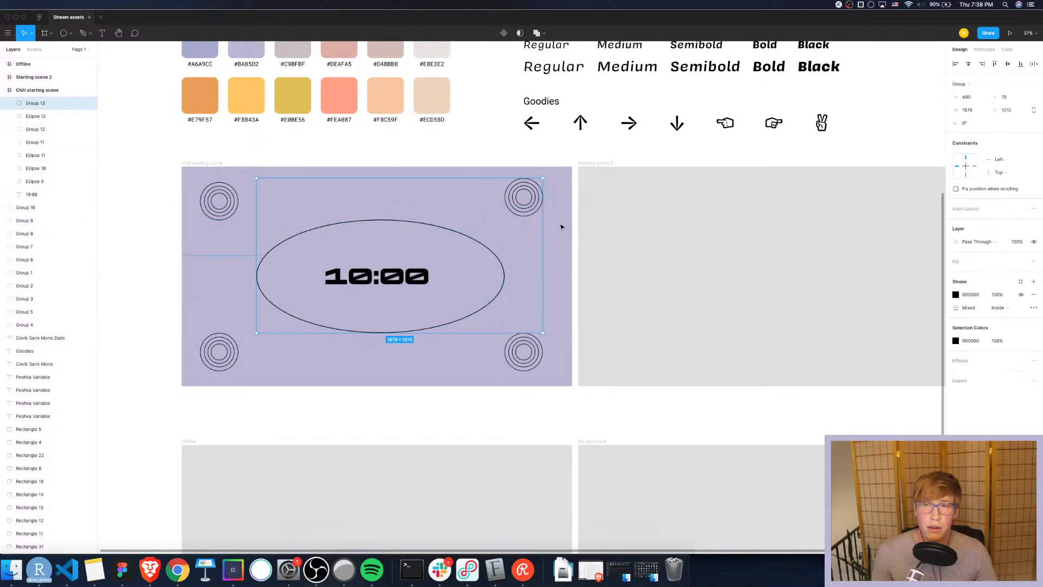
key(super+g)
click(491, 194)
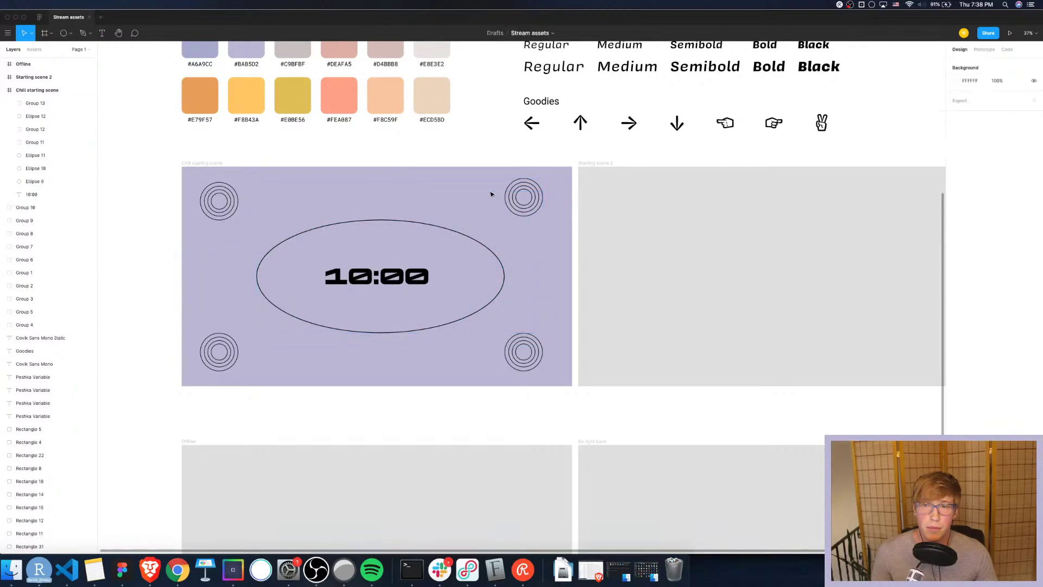
click(10, 103)
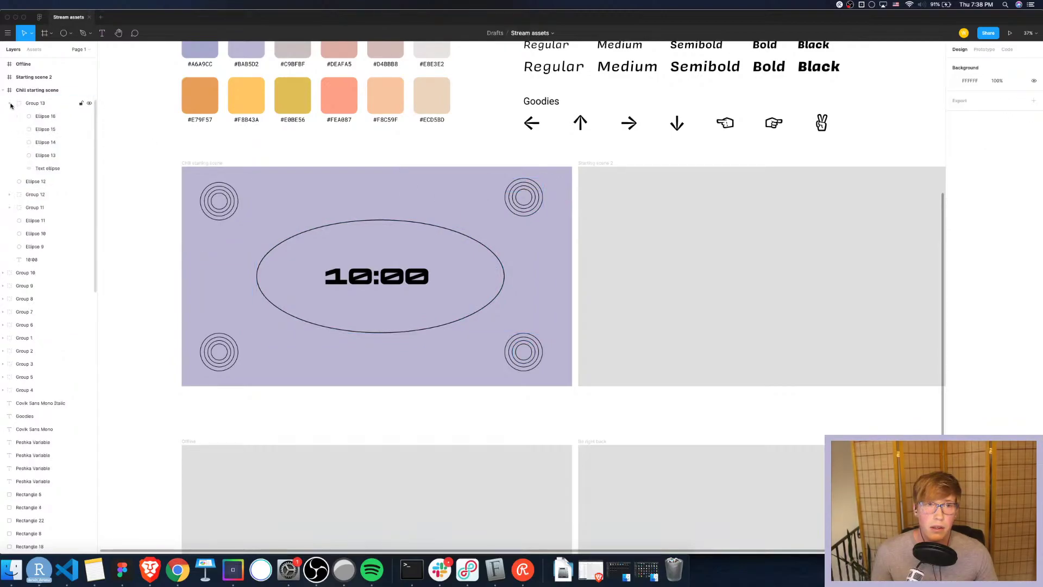
click(33, 103)
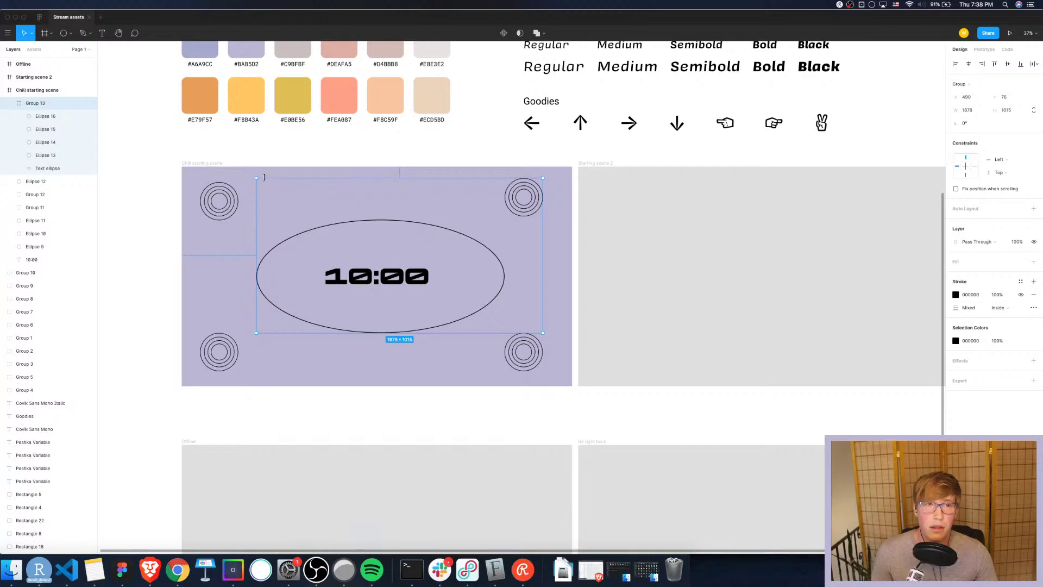
key(super+shift+g)
Group the upper-right rings without the text ellipse, and group the lower-right rings separately
click(550, 197)
drag(558, 179, 506, 204)
key(super+g)
click(555, 319)
drag(554, 320, 510, 364)
key(super+g)
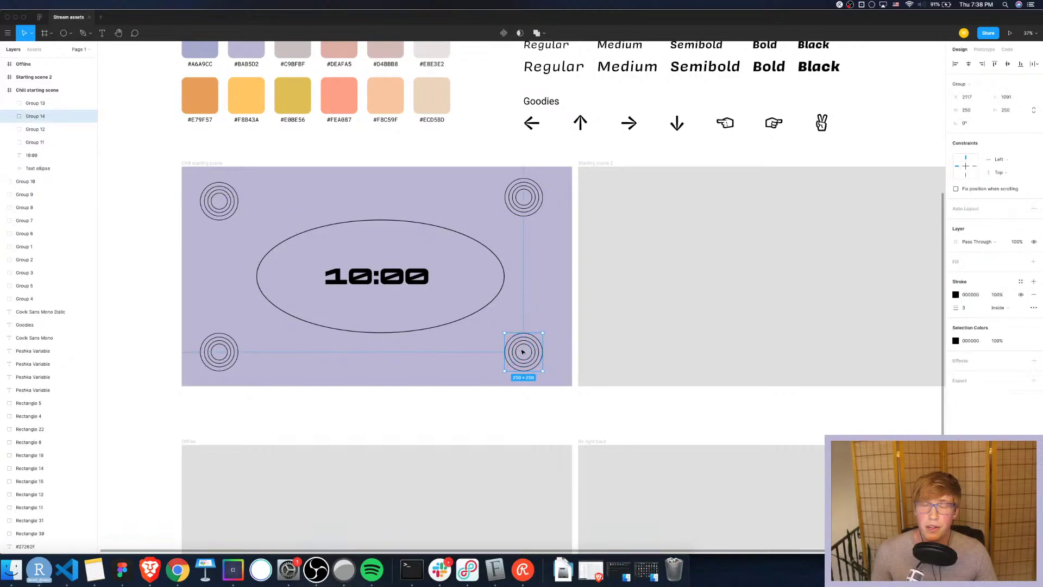
Move both right-side ring groups outward to about X 2144 and raise the upper-left group level with the upper-right one
click(552, 255)
mouse_move(518, 360)
mouse_down()
mouse_move(522, 350)
mouse_move(550, 354)
mouse_move(524, 352)
mouse_up()
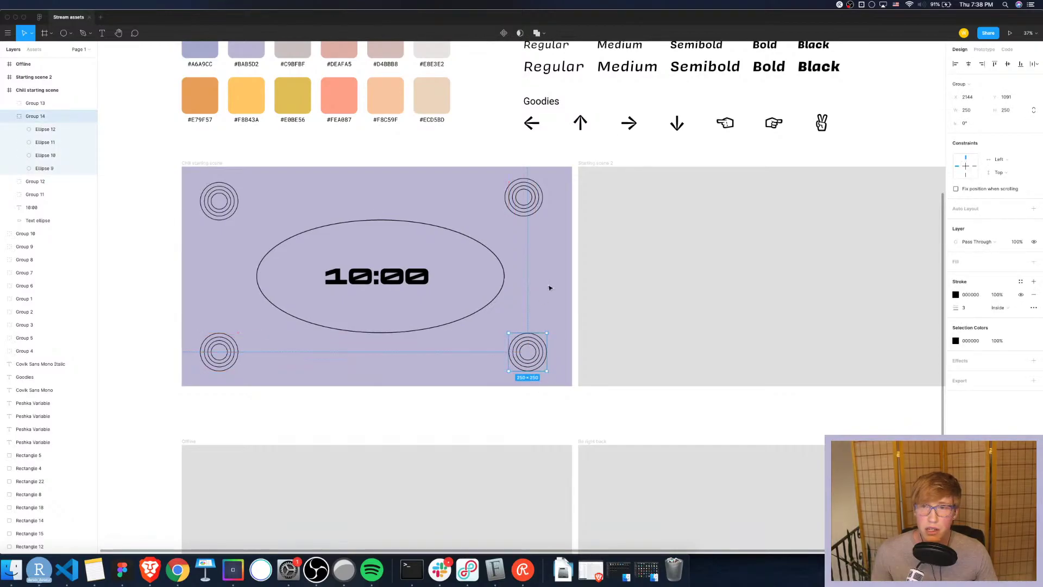
drag(524, 195, 526, 196)
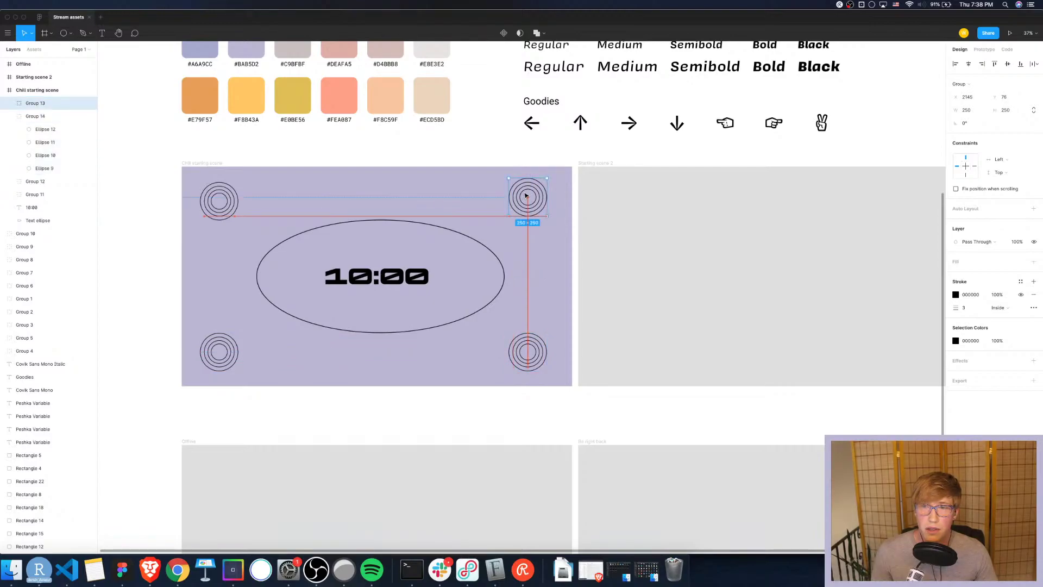
drag(228, 205, 229, 200)
click(547, 236)
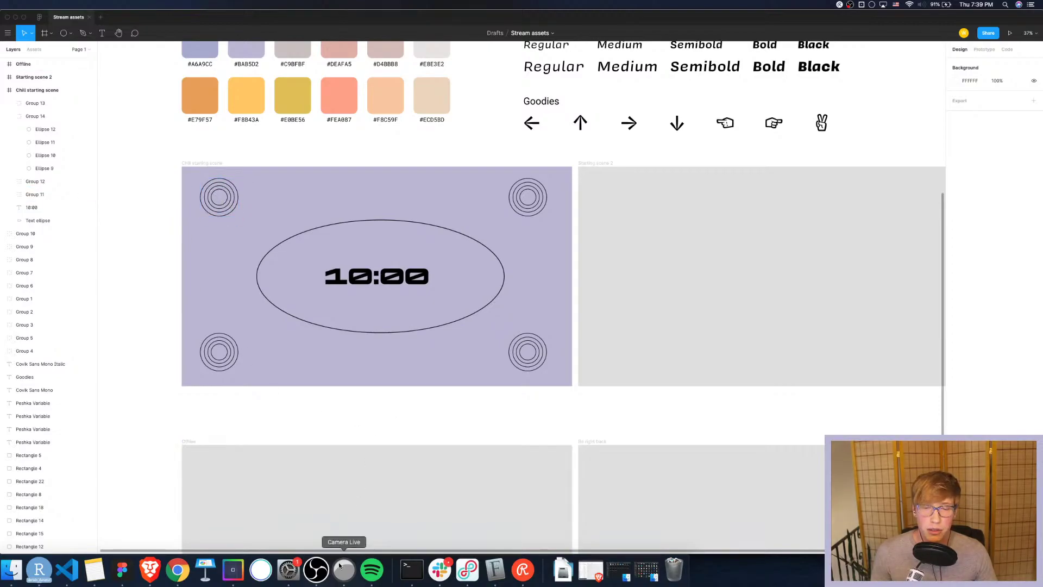
click(318, 571)
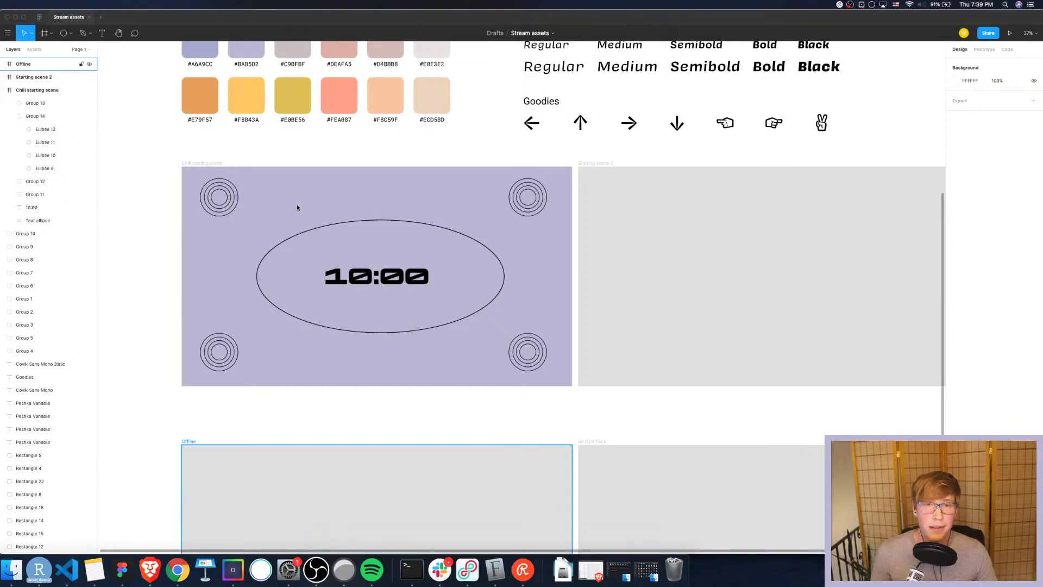
click(356, 223)
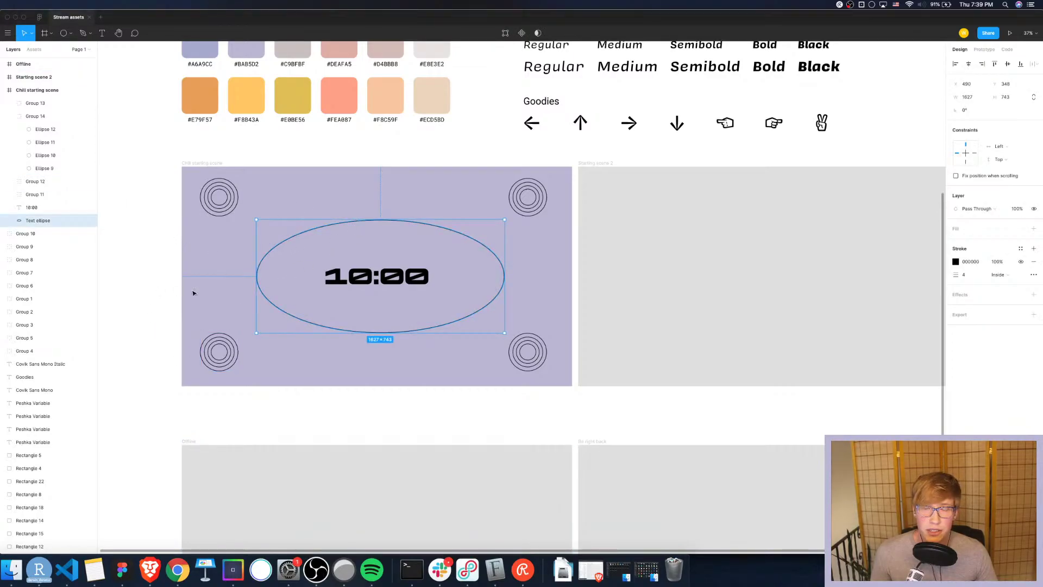
click(156, 250)
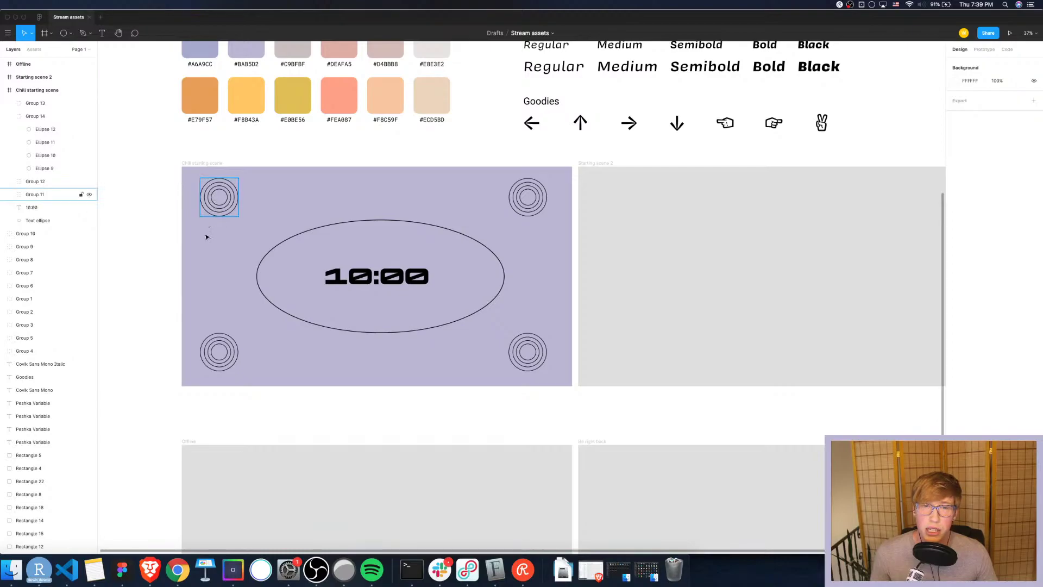
Draw a rectangle bar about 2560 × 49 along the top edge of the Chill starting scene frame
click(70, 33)
click(49, 51)
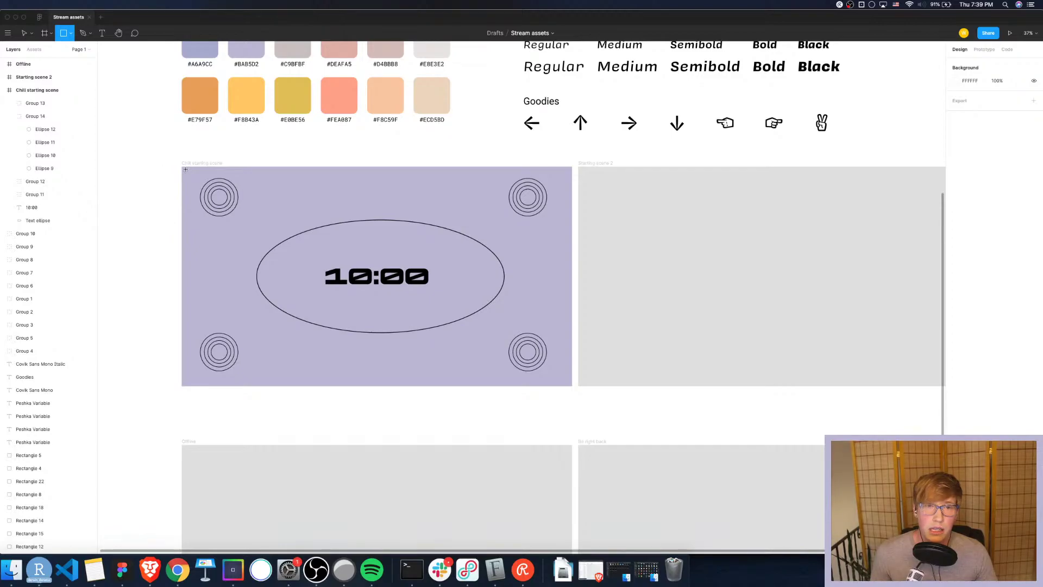
drag(183, 168, 559, 174)
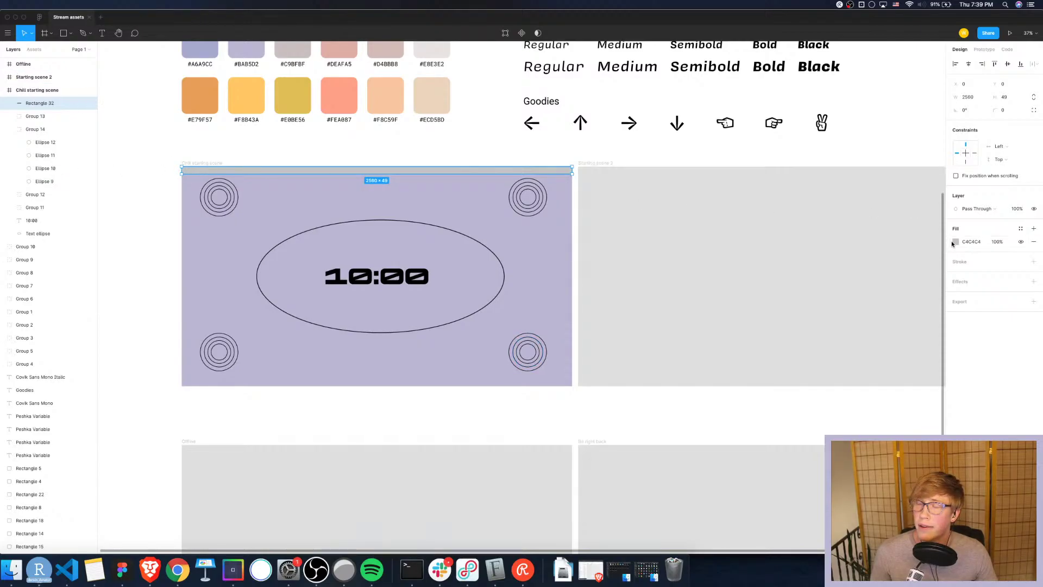
Fill the top bar with #27262F sampled from the dark text color swatch
scroll(392, 195, up, 10)
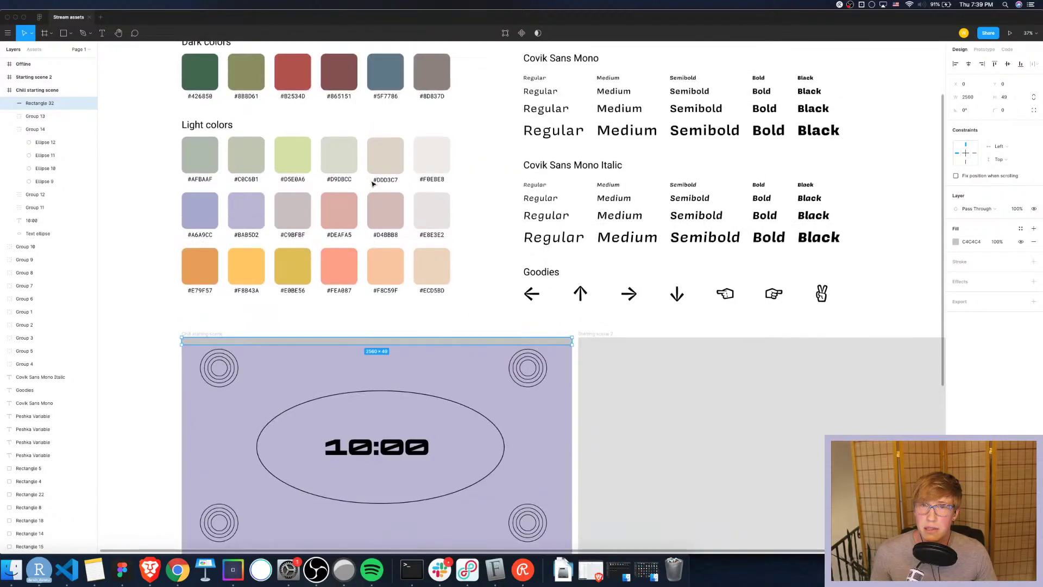
click(956, 241)
click(859, 365)
click(253, 70)
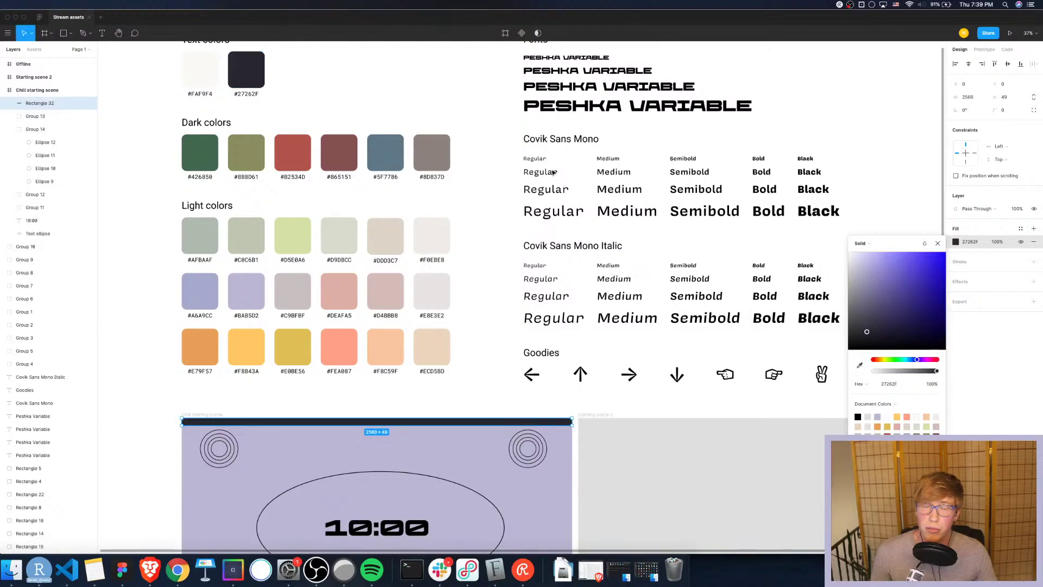
click(429, 397)
Add the text "starting soon" over the top bar and center it horizontally in the scene at about X 360, Y 20
scroll(429, 398, down, 3)
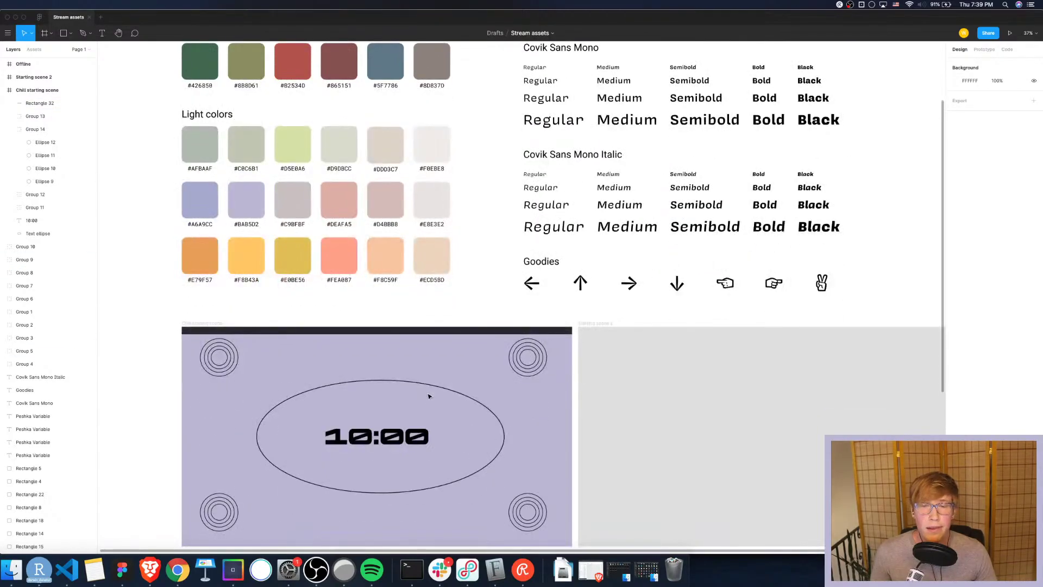
click(102, 33)
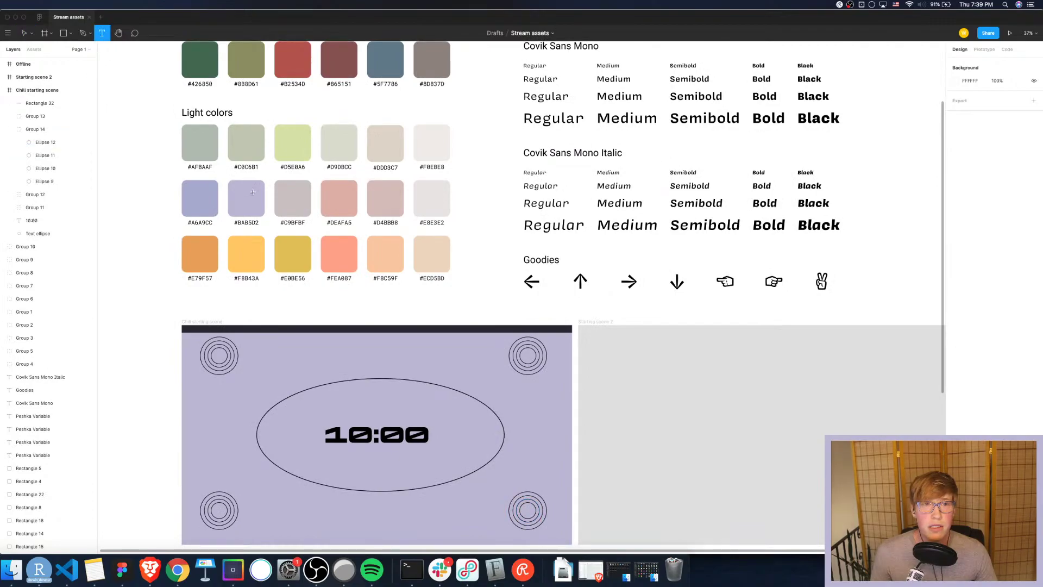
click(303, 328)
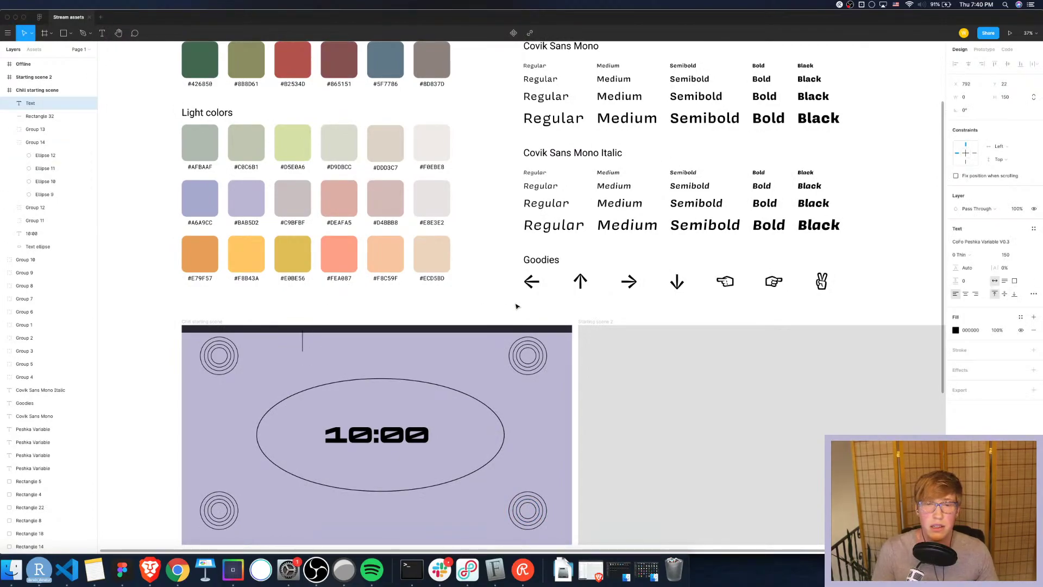
text(st)
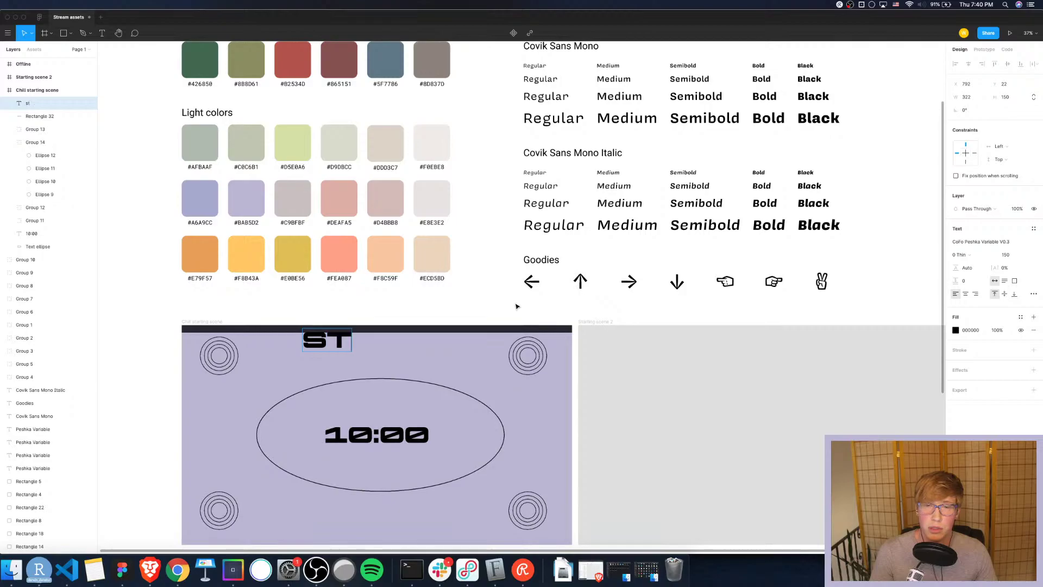
text(arting soon)
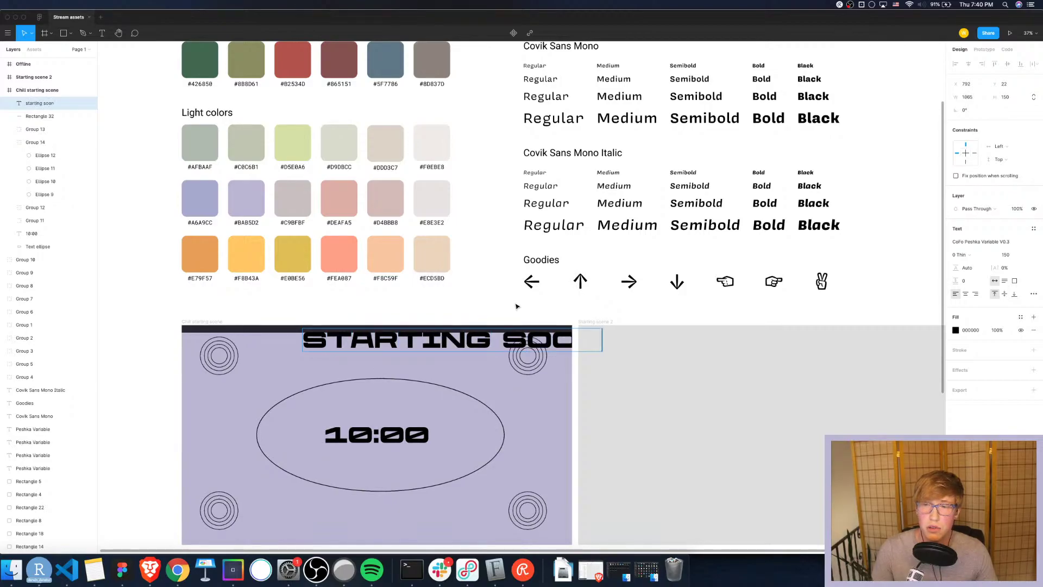
click(471, 280)
drag(466, 340, 400, 339)
Examine the Peshka Variable and Covik Sans Mono font samples and the four arrow glyphs under Goodies
click(1010, 256)
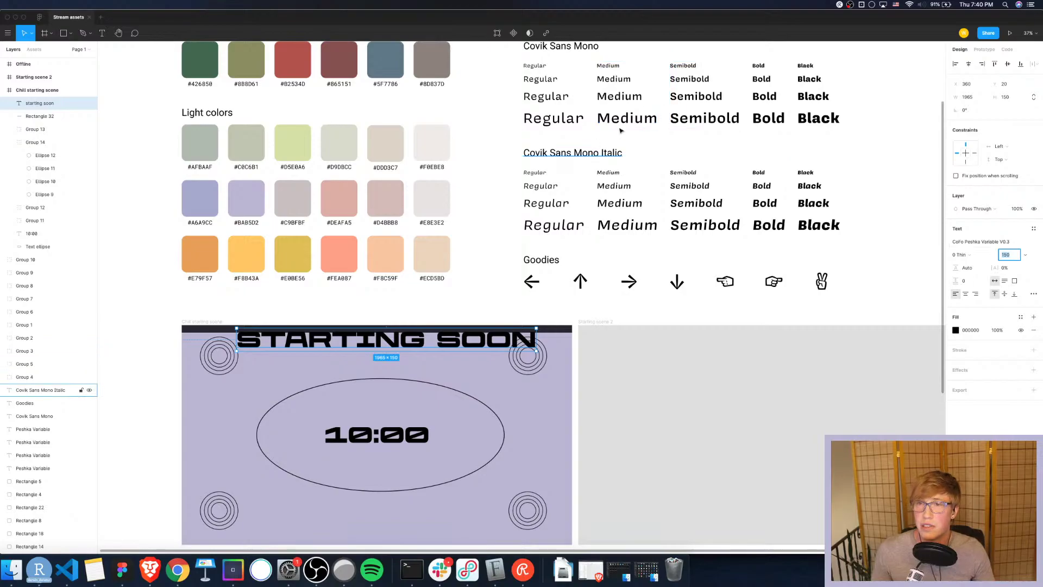
scroll(586, 168, up, 5)
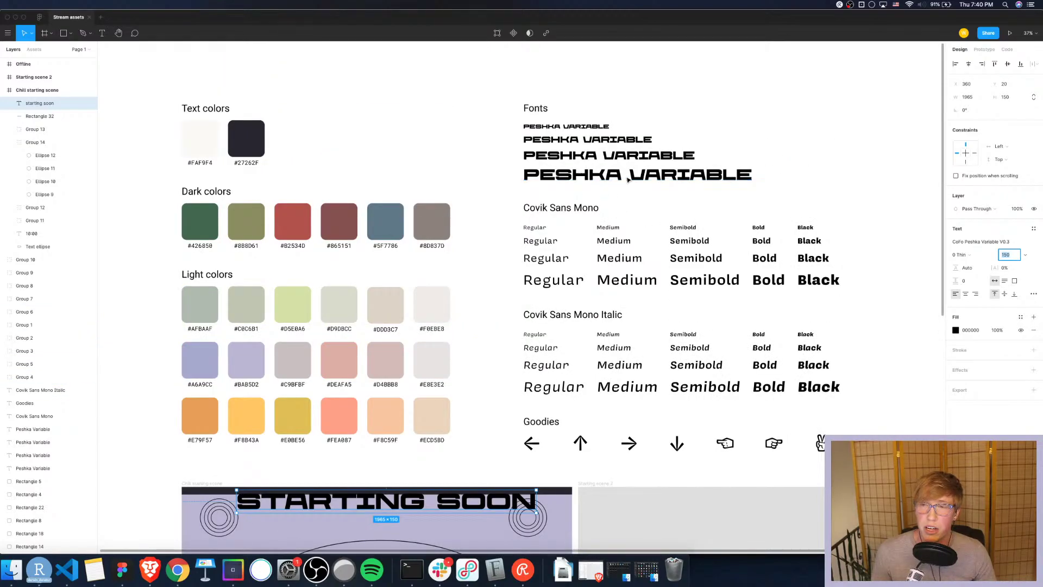
scroll(656, 246, down, 2)
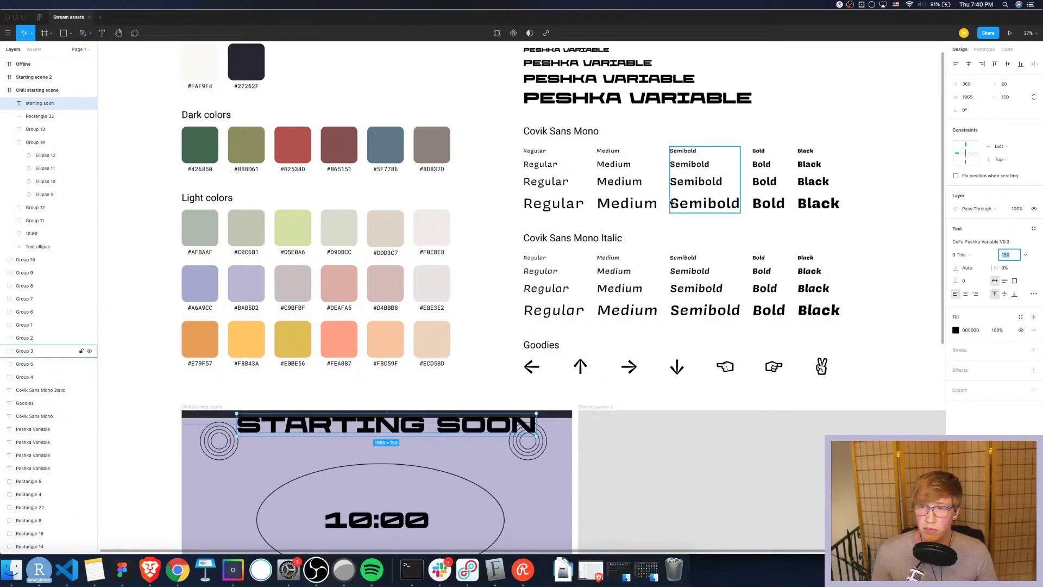
scroll(634, 205, up, 5)
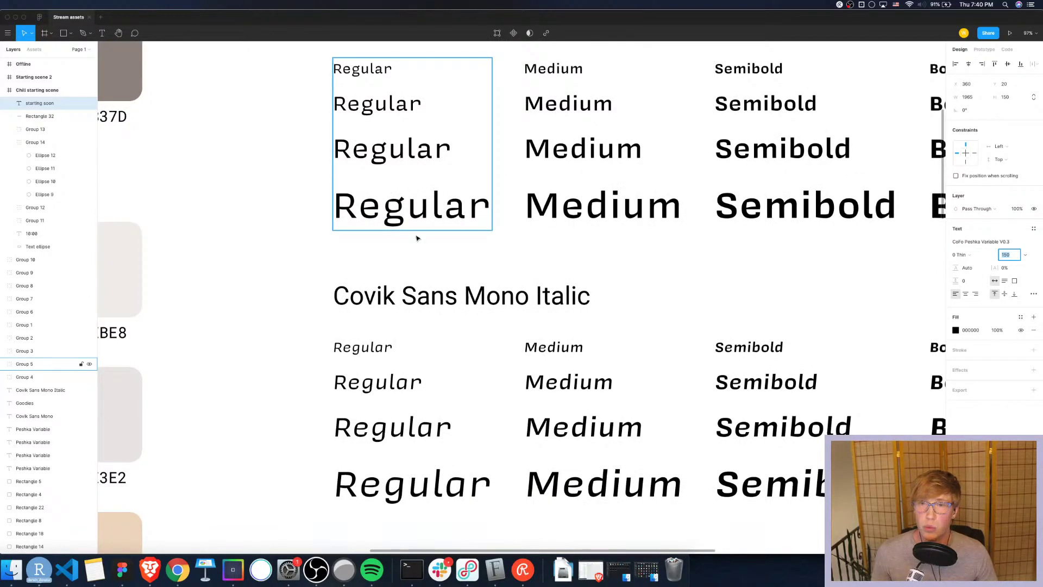
scroll(436, 342, down, 4)
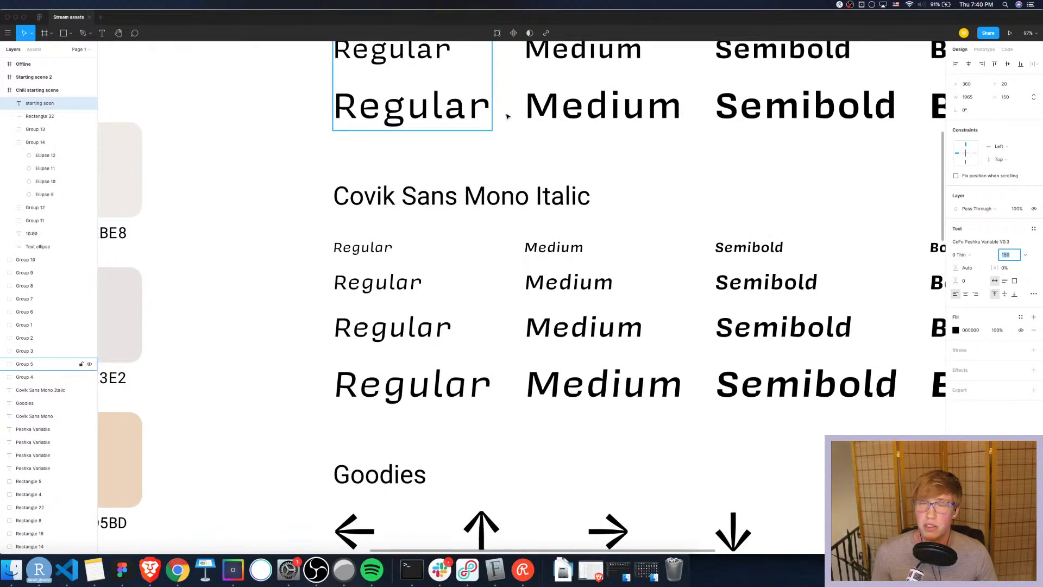
click(283, 143)
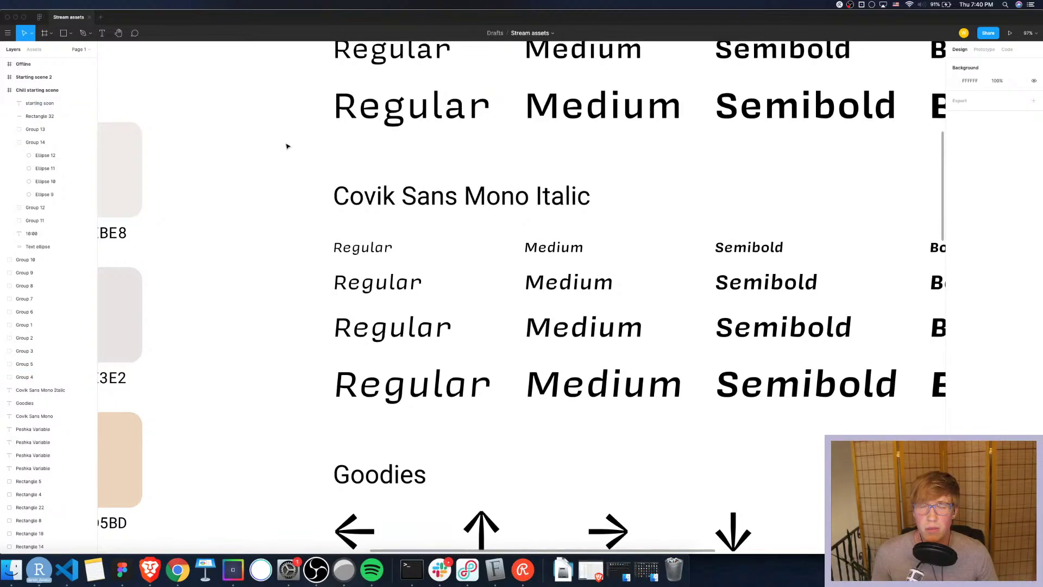
scroll(287, 158, down, 10)
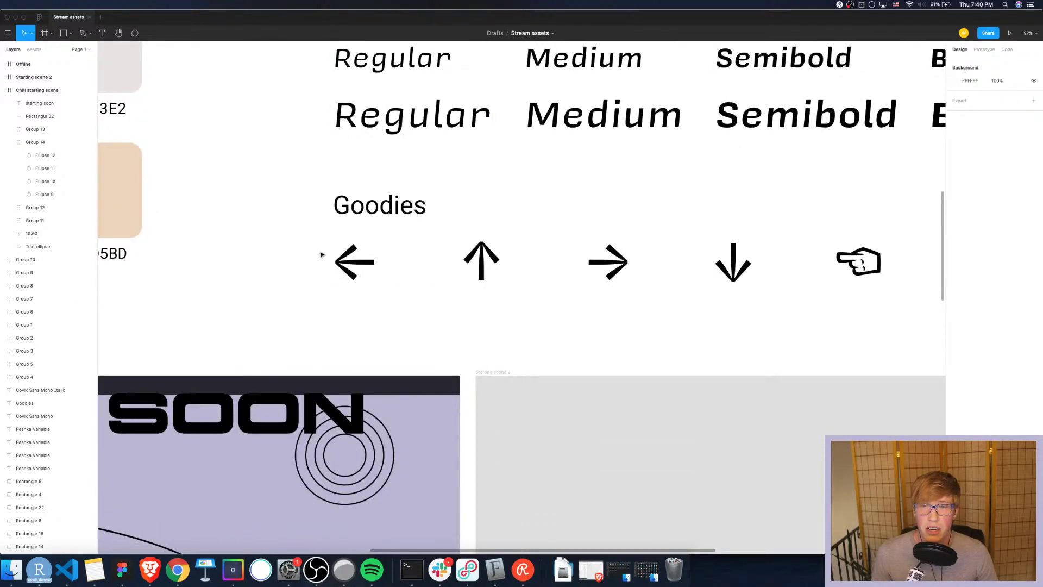
drag(270, 261, 755, 275)
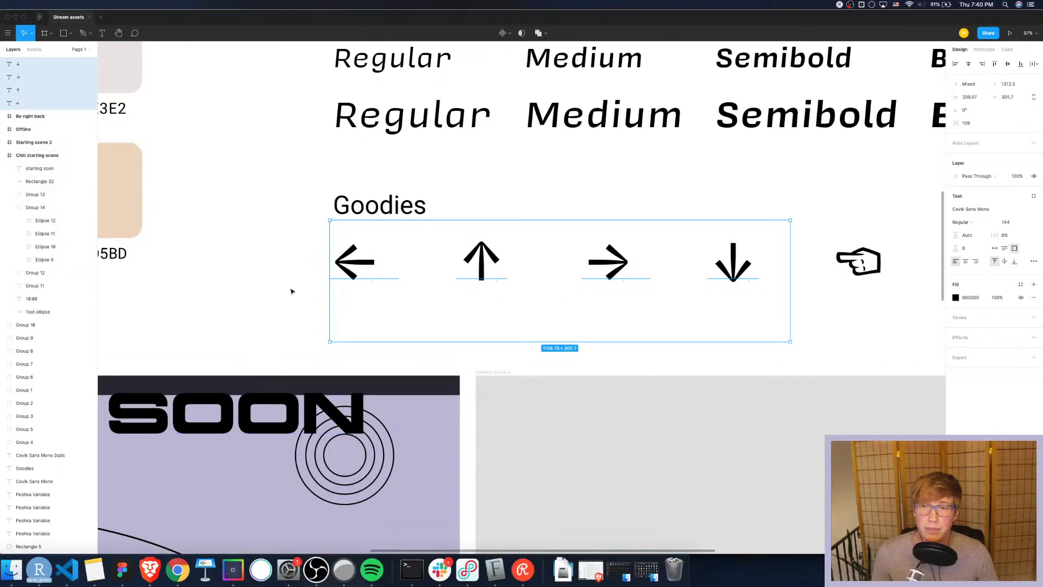
Change the font of the "starting soon" text in the Chill starting scene to Covik Sans Mono
scroll(289, 305, down, 5)
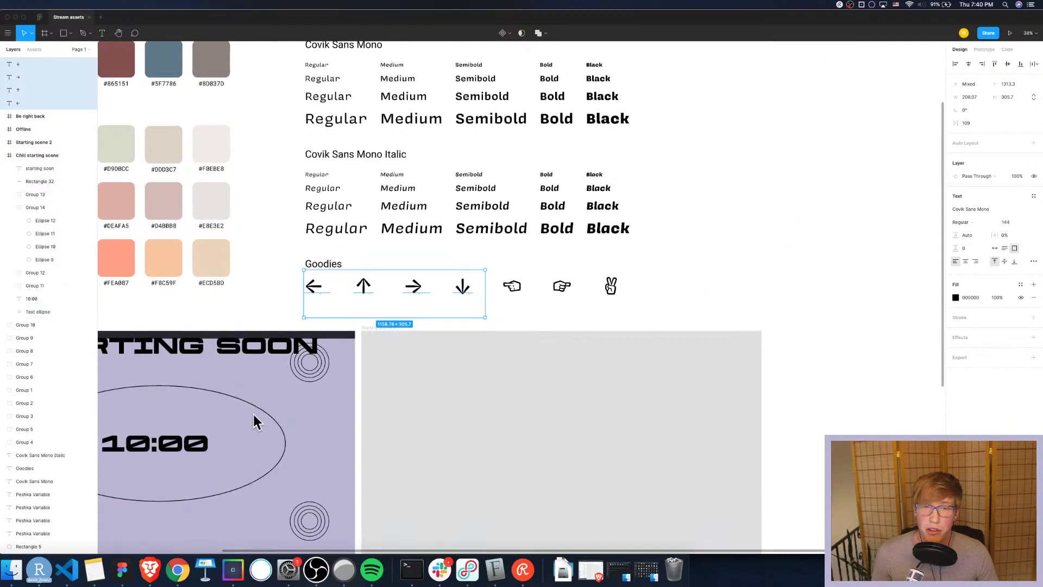
scroll(245, 405, right, 5)
scroll(245, 406, left, 10)
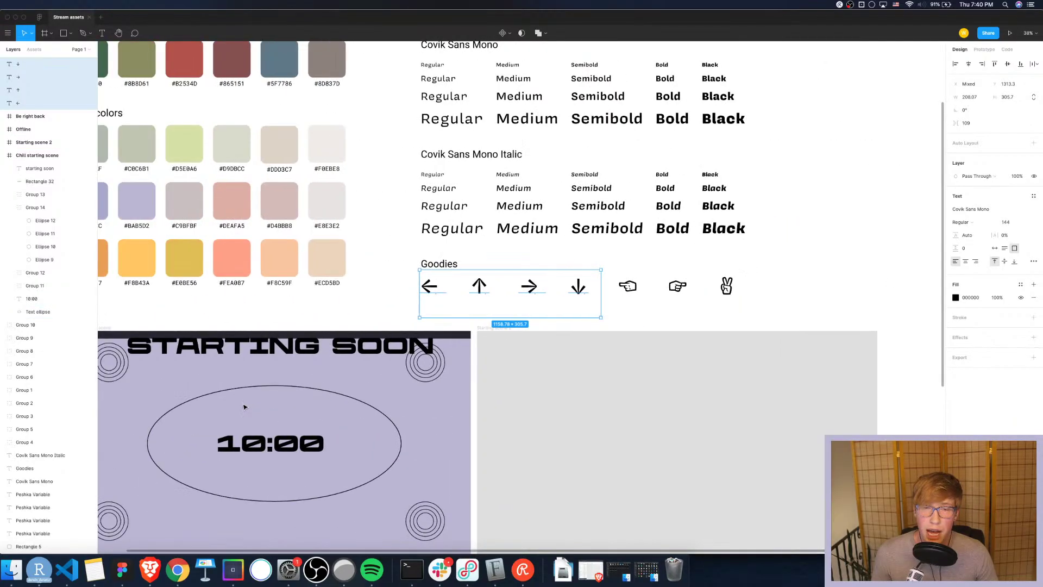
scroll(244, 407, right, 1)
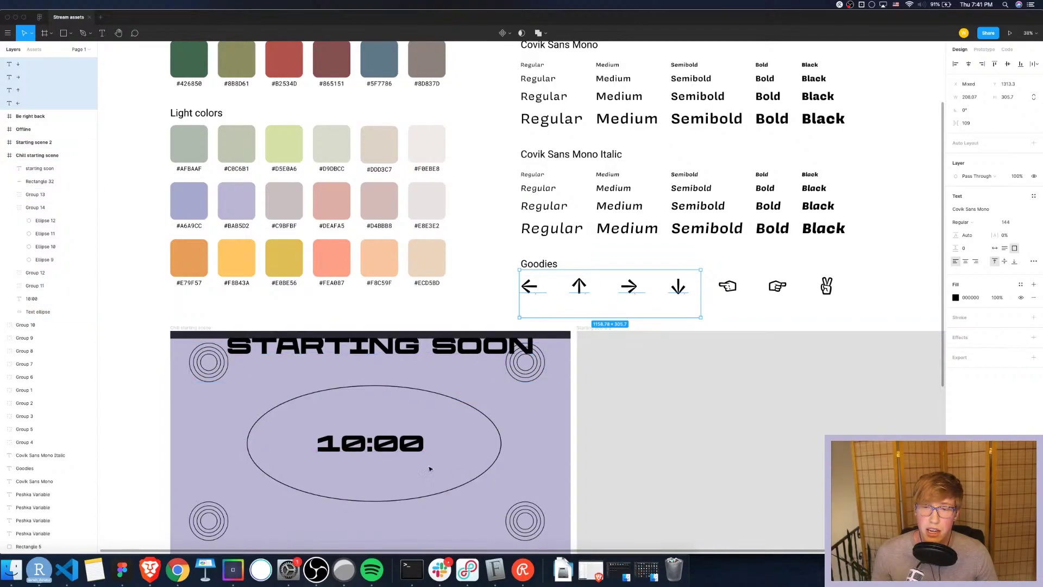
scroll(434, 401, down, 4)
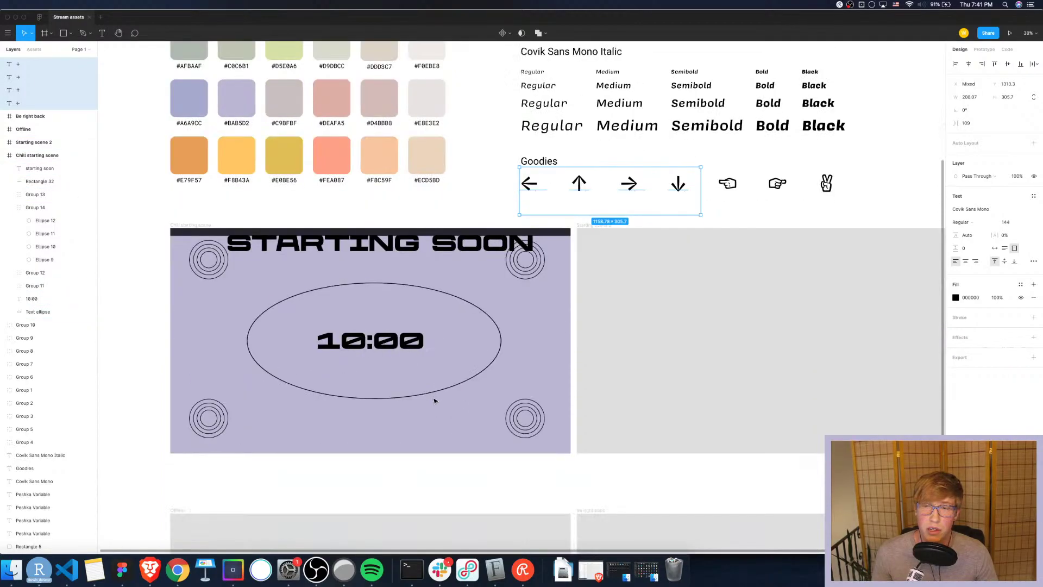
click(381, 232)
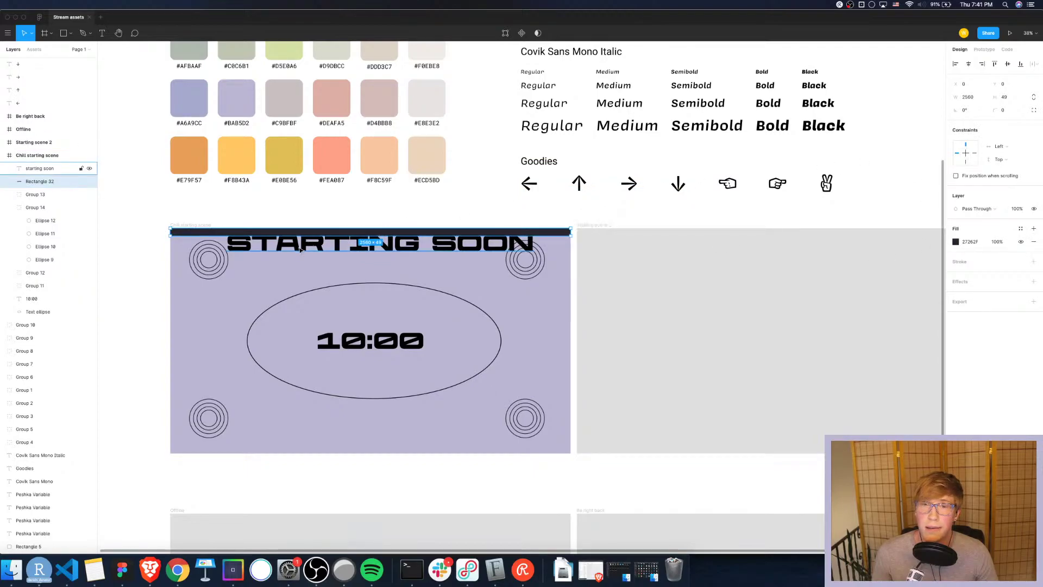
click(373, 240)
click(1036, 243)
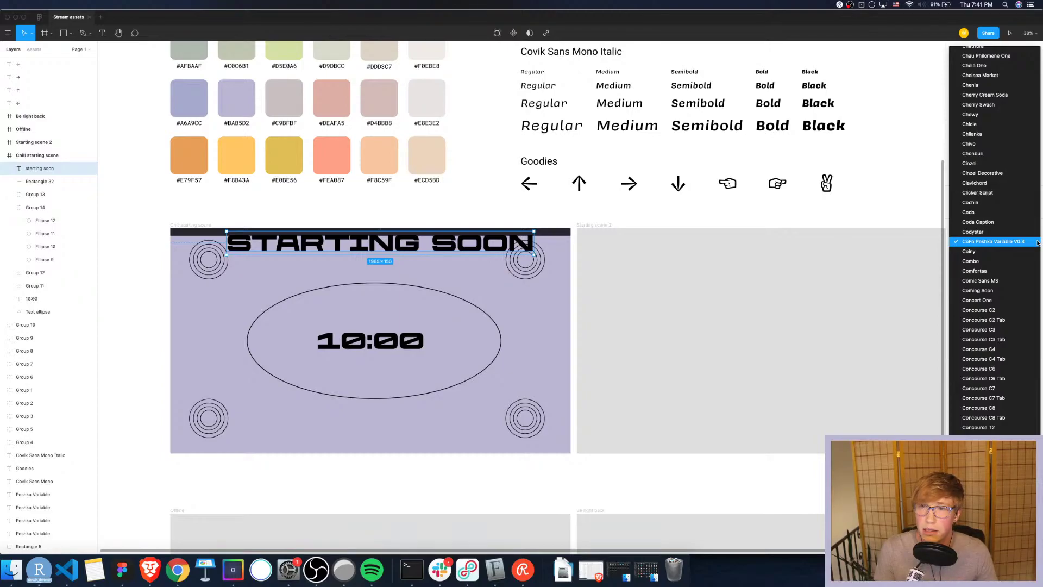
scroll(1038, 242, down, 10)
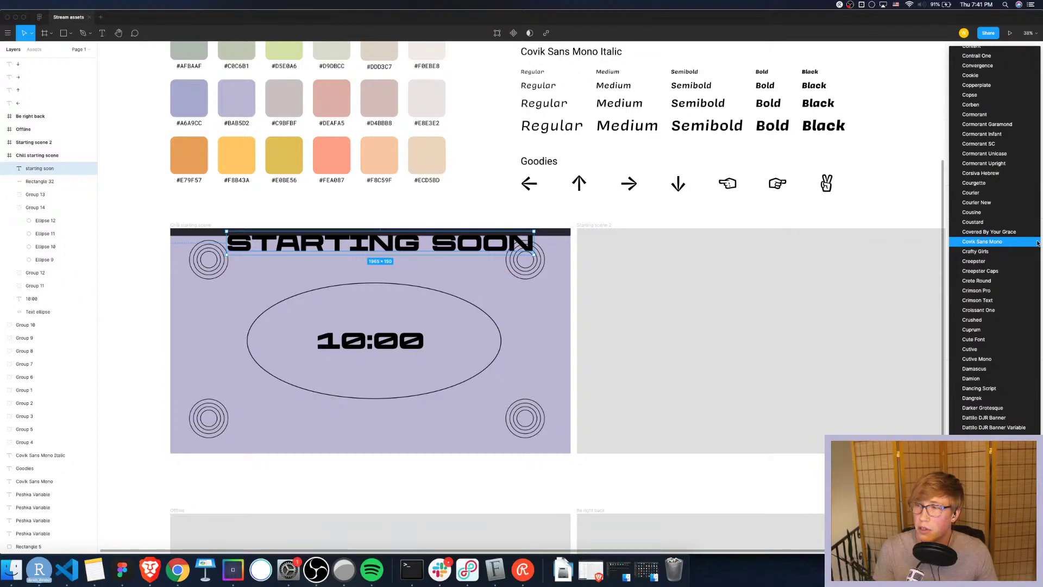
click(983, 242)
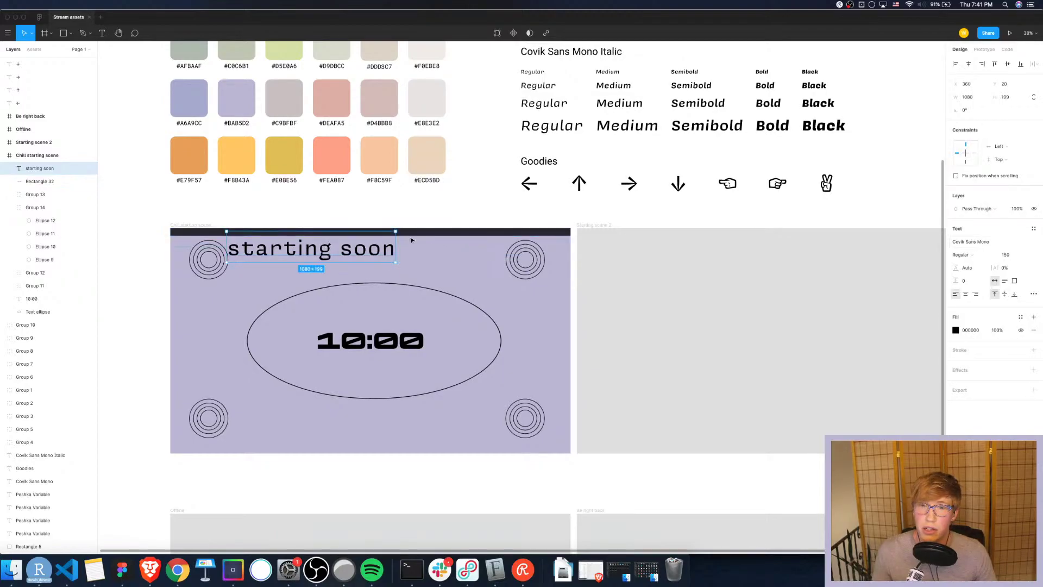
Set the "starting soon" text size to 44 and place it on the dark top bar at about X 573, Y 0
drag(363, 252, 412, 233)
click(1011, 255)
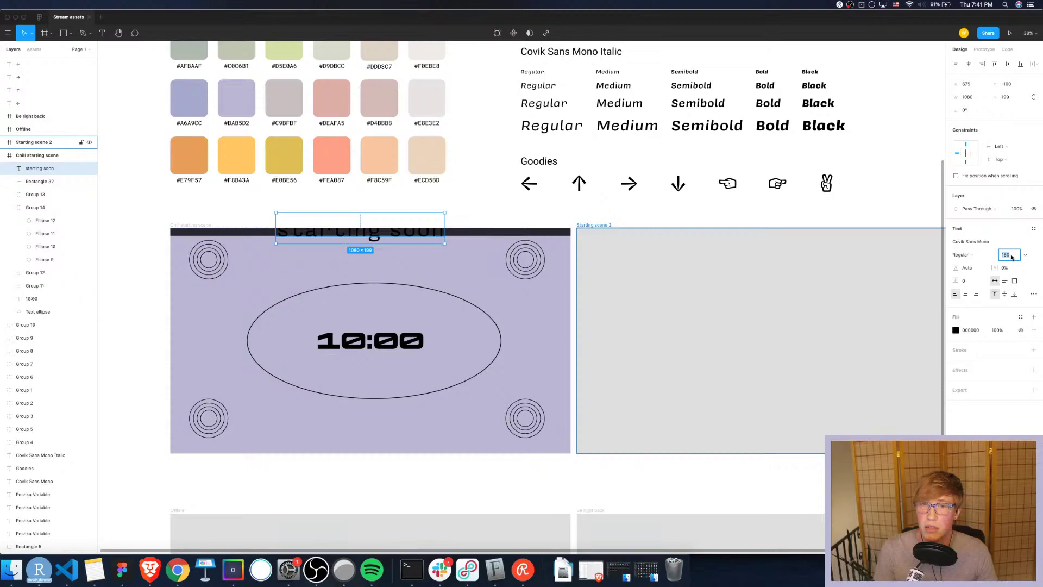
text(44)
key(Return)
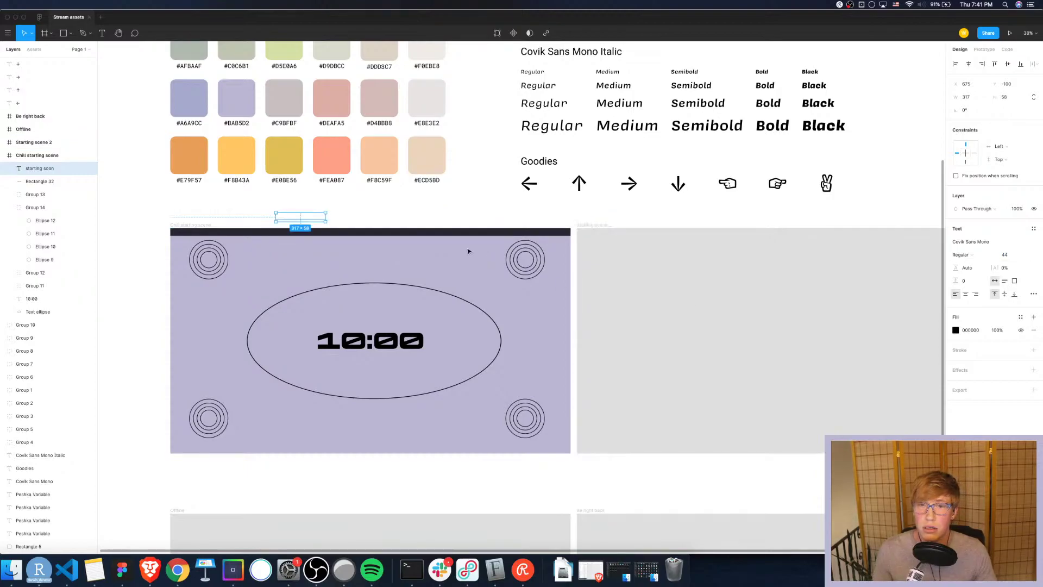
drag(312, 218, 296, 232)
Fill the "starting soon" text with #FAF9F4 sampled from the light text color swatch
scroll(323, 253, up, 5)
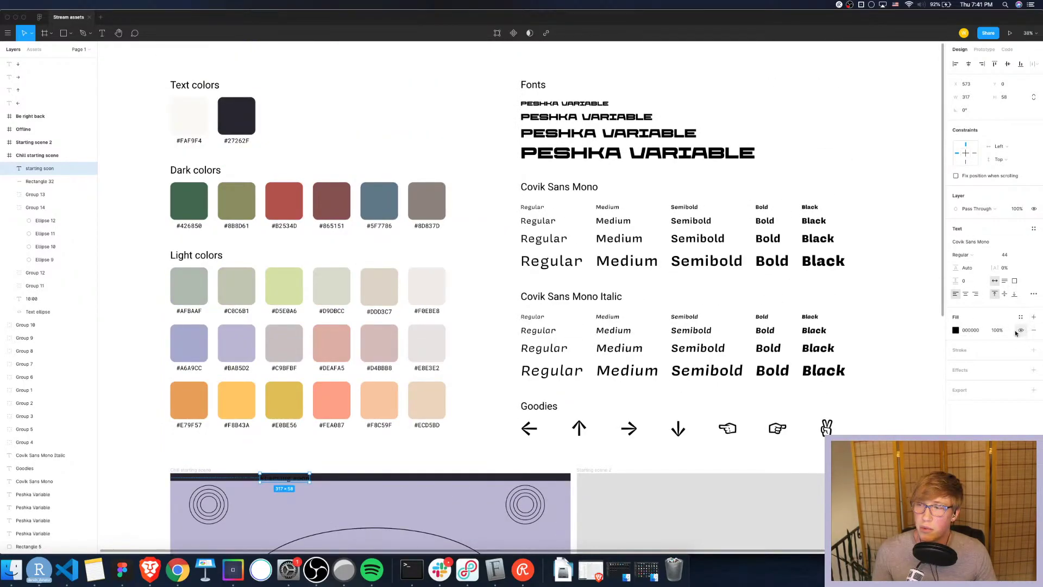
click(955, 331)
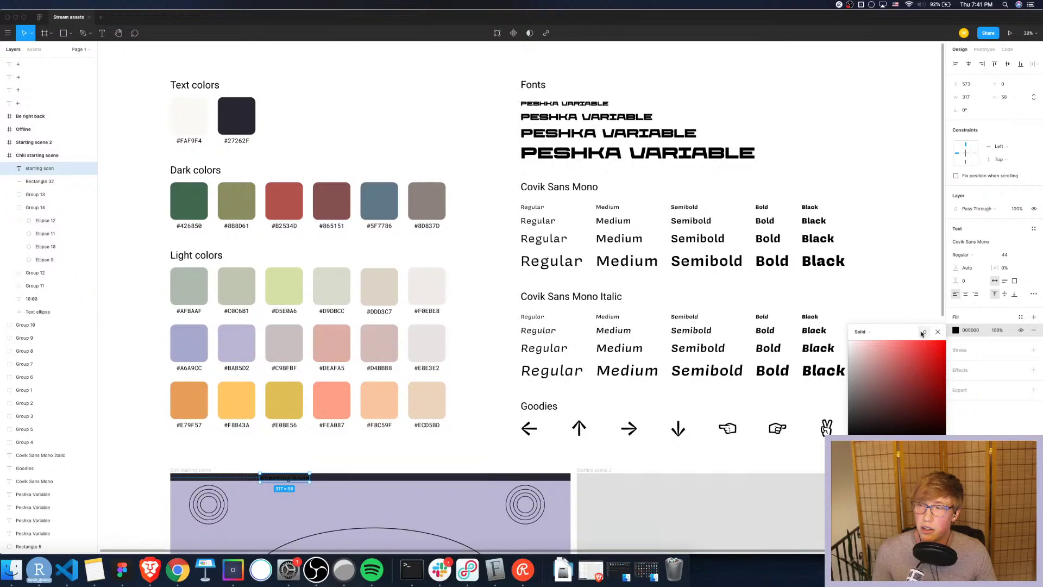
click(925, 332)
click(194, 107)
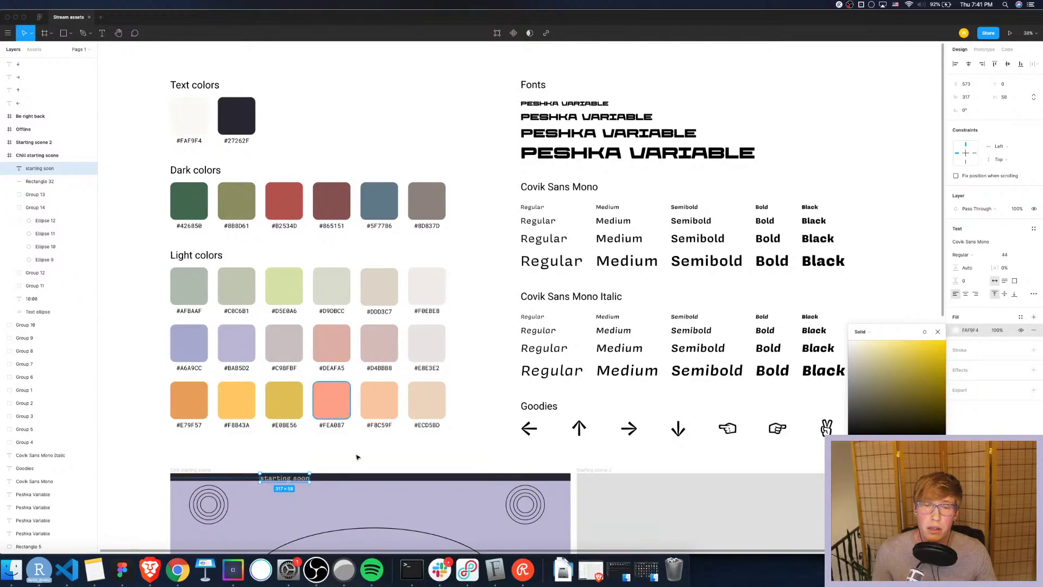
click(338, 507)
scroll(282, 406, down, 2)
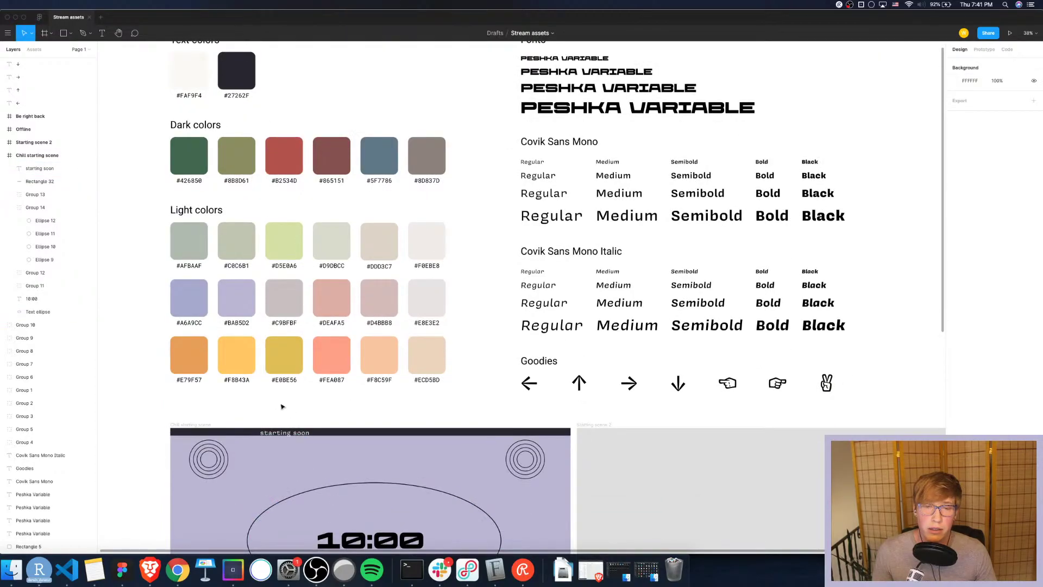
Raise the "starting soon" text to Y -9 and move it to the bar's left end at about X 6
click(274, 432)
key(Up)
key(Up)
key(Up)
key(Up)
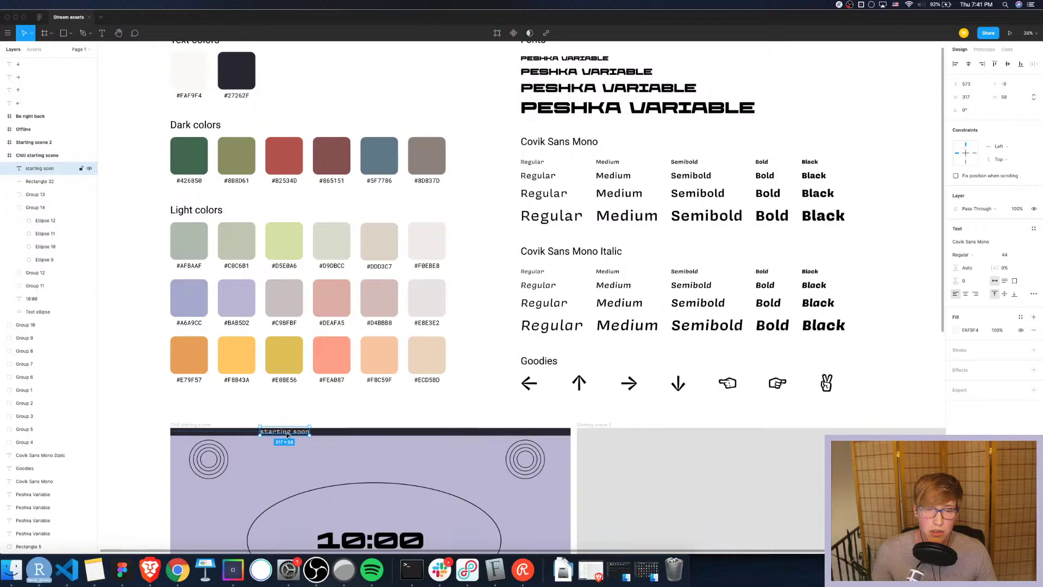
drag(286, 435, 199, 432)
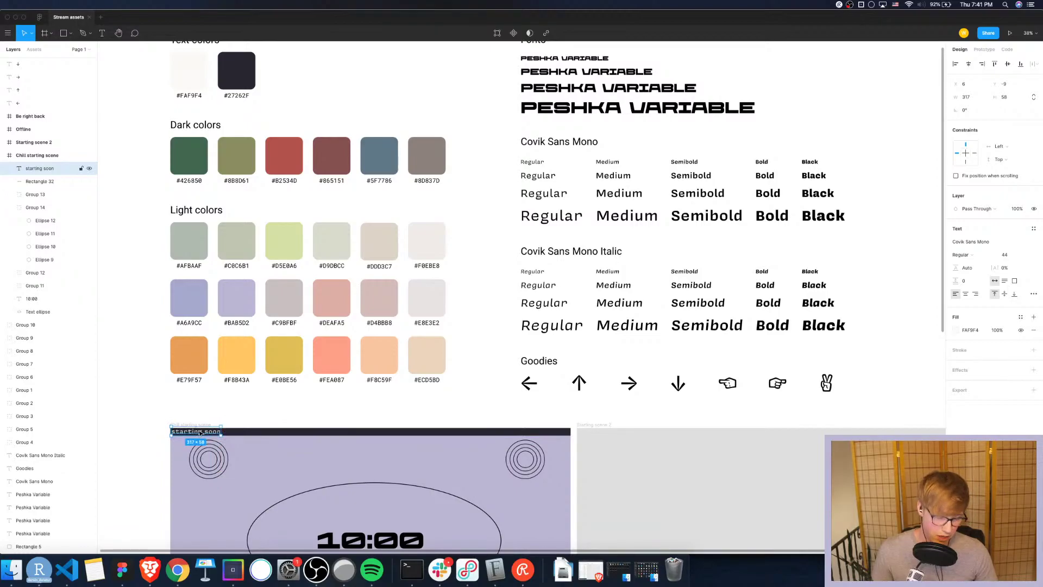
Repeat the "starting soon" text end to end with a 326 px offset until eight copies span the top bar
drag(200, 432, 252, 433)
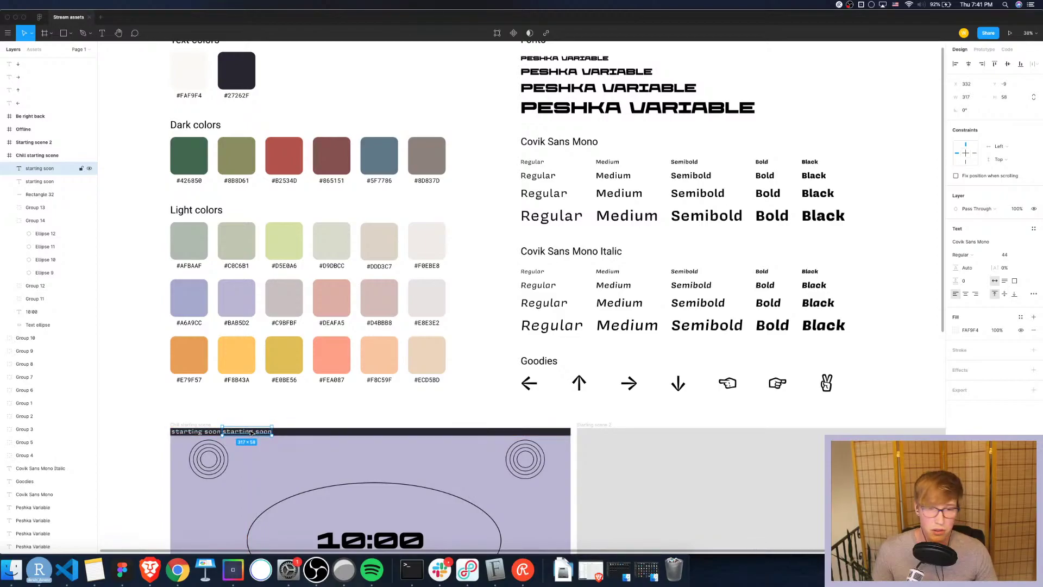
key(super+d)
key(super+d)
key(super+d)
key(super+d)
key(super+d)
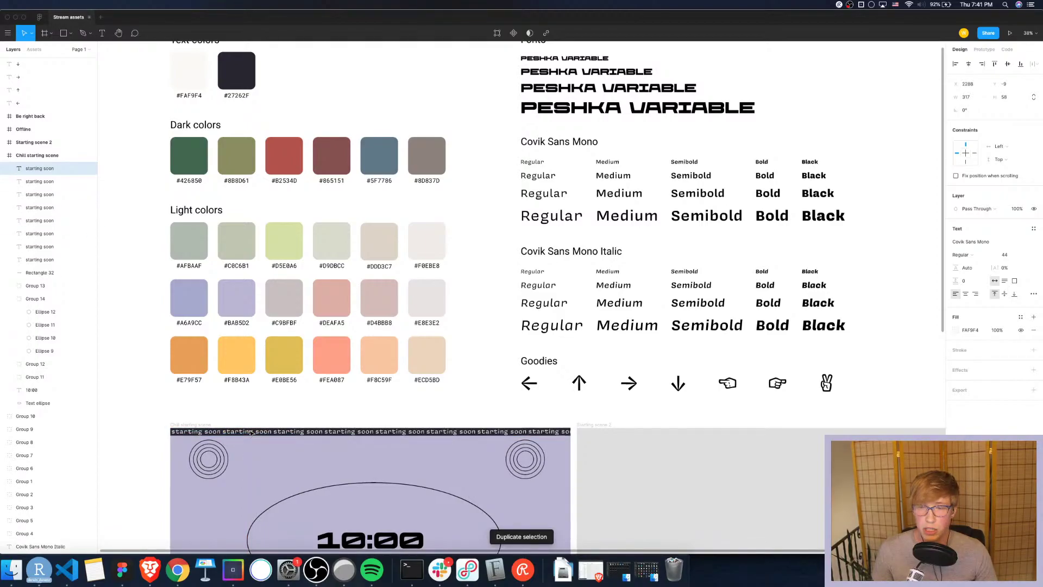
key(super+d)
click(141, 431)
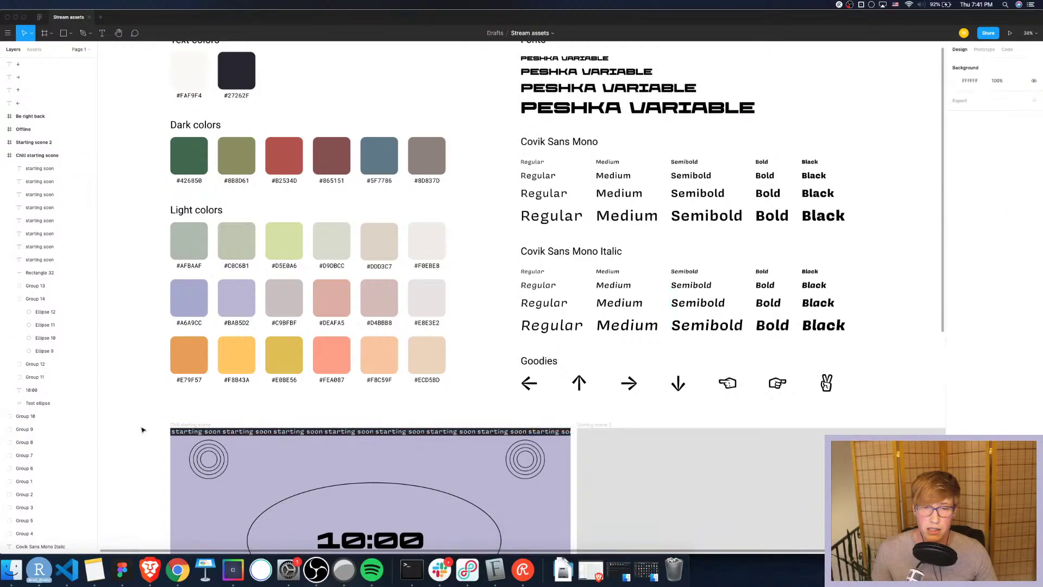
Group the dark bar with its eight "starting soon" texts and place a duplicate along the scene's bottom edge at about Y 1382
scroll(143, 430, down, 5)
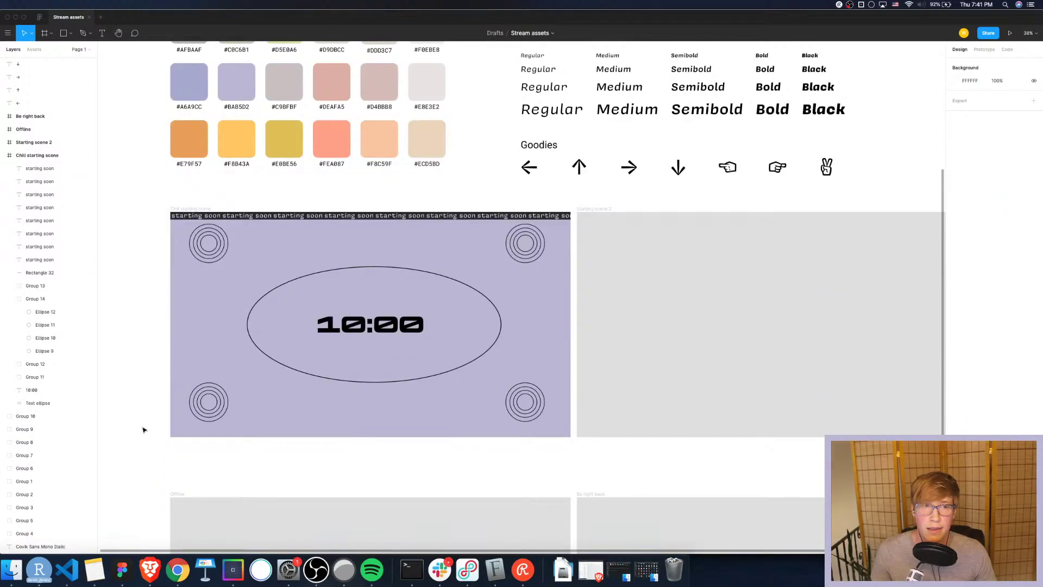
scroll(143, 430, up, 1)
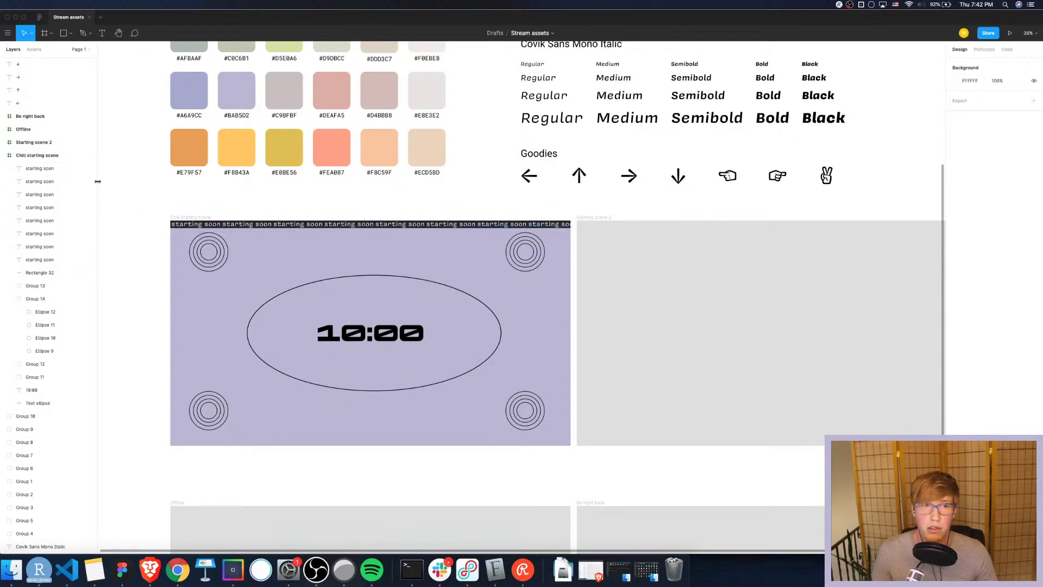
click(48, 274)
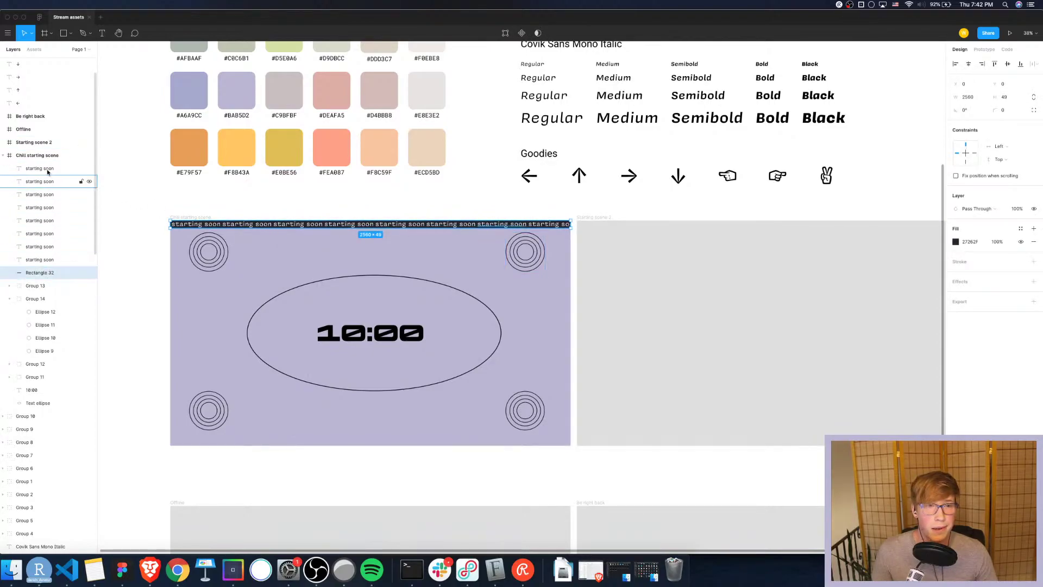
shift+click(42, 169)
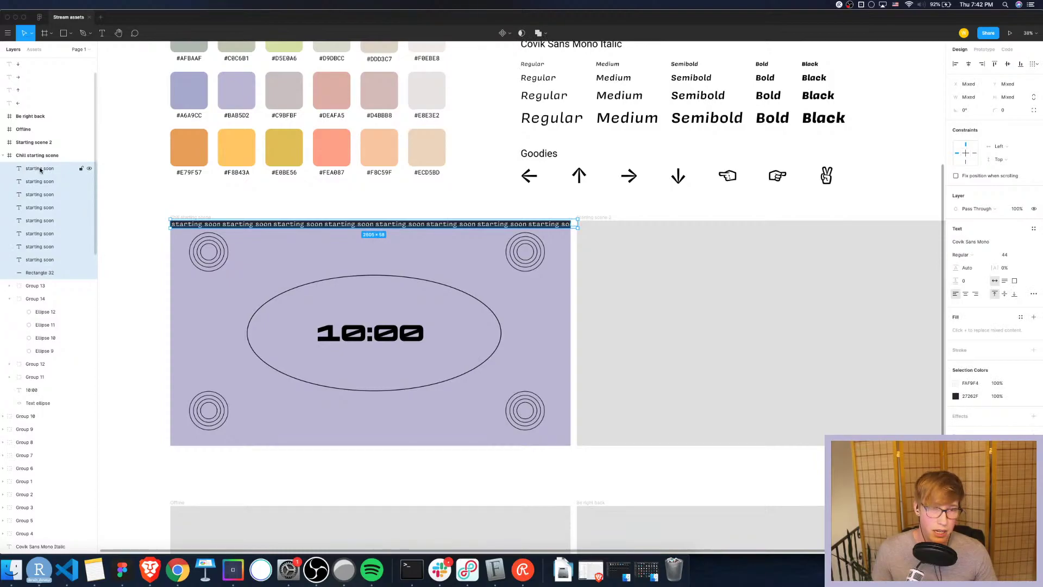
key(super+g)
click(42, 169)
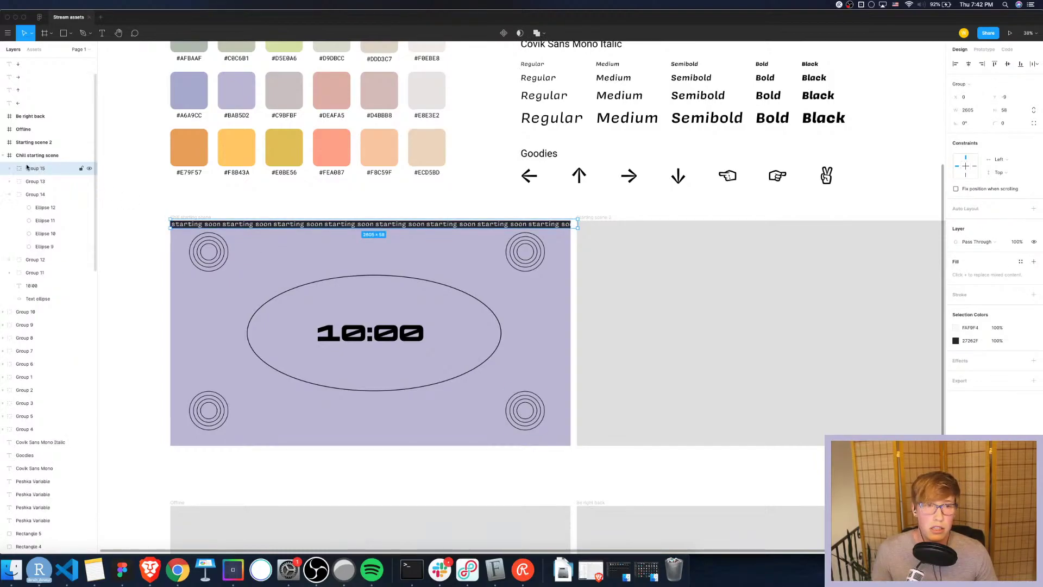
key(super+d)
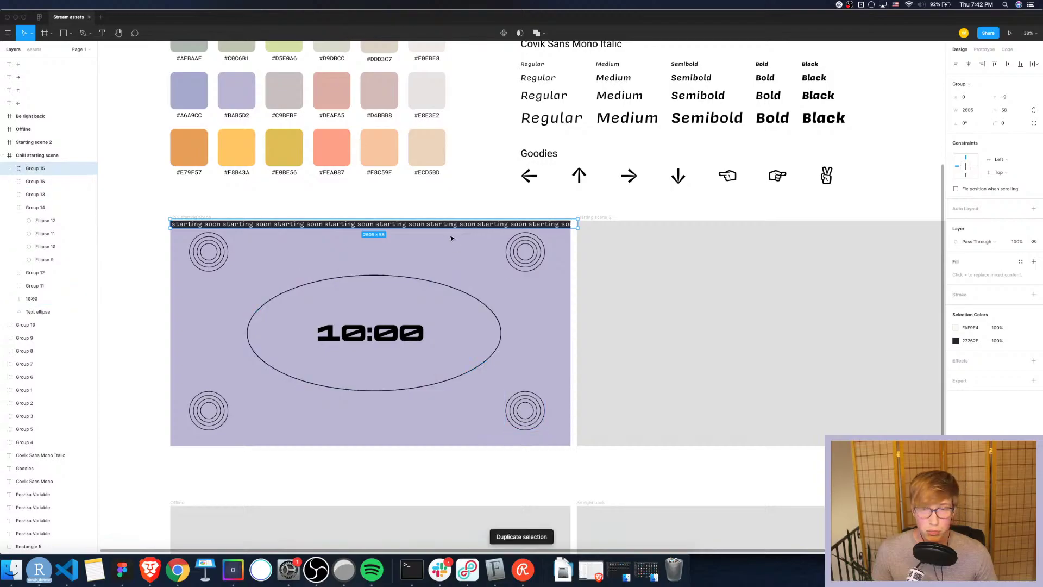
drag(431, 227, 432, 443)
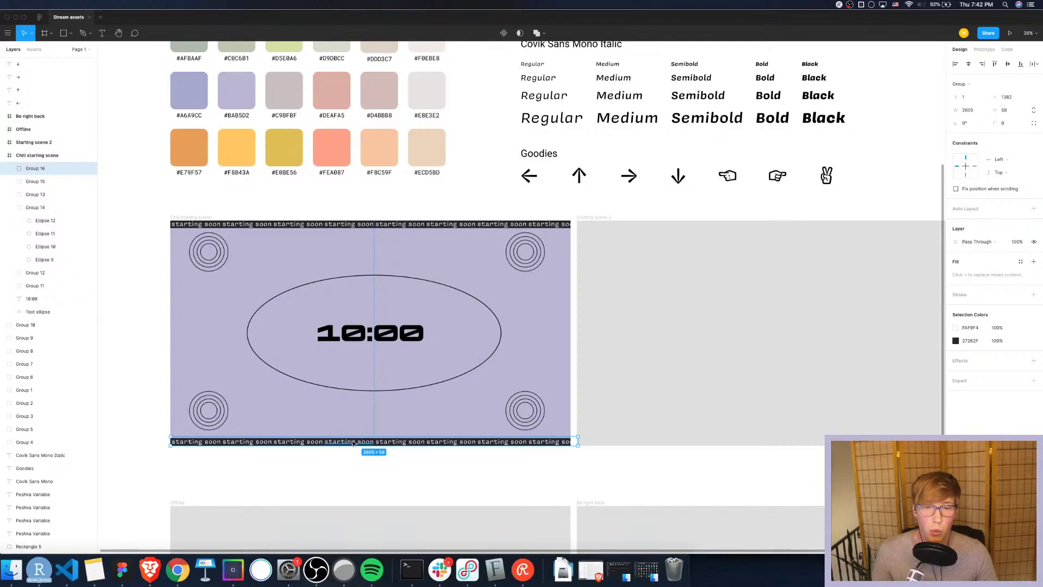
Duplicate the bottom banner group, move the copy to the middle of the scene and rotate it to 90°
key(super+d)
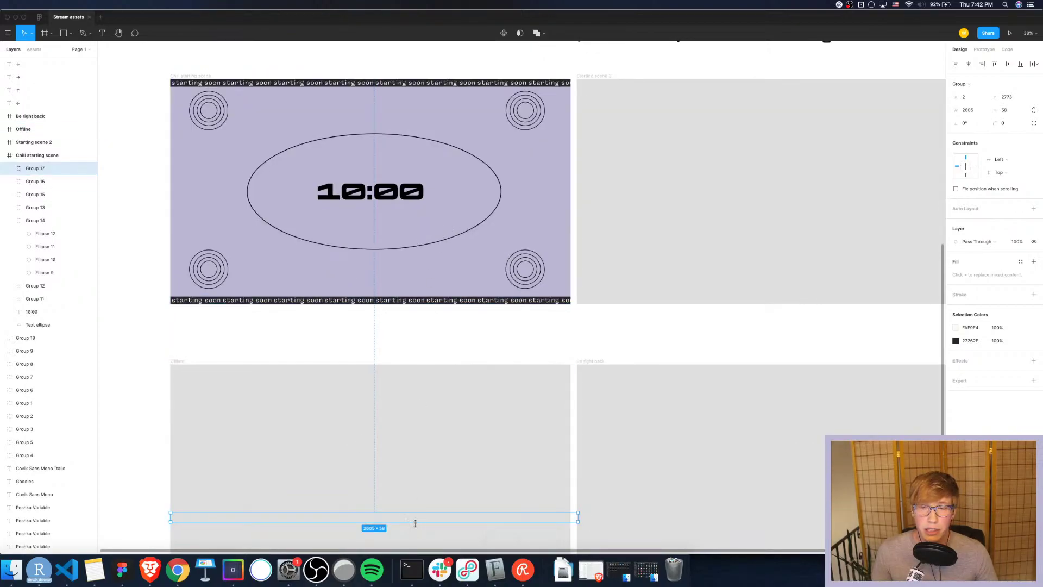
drag(417, 521, 417, 188)
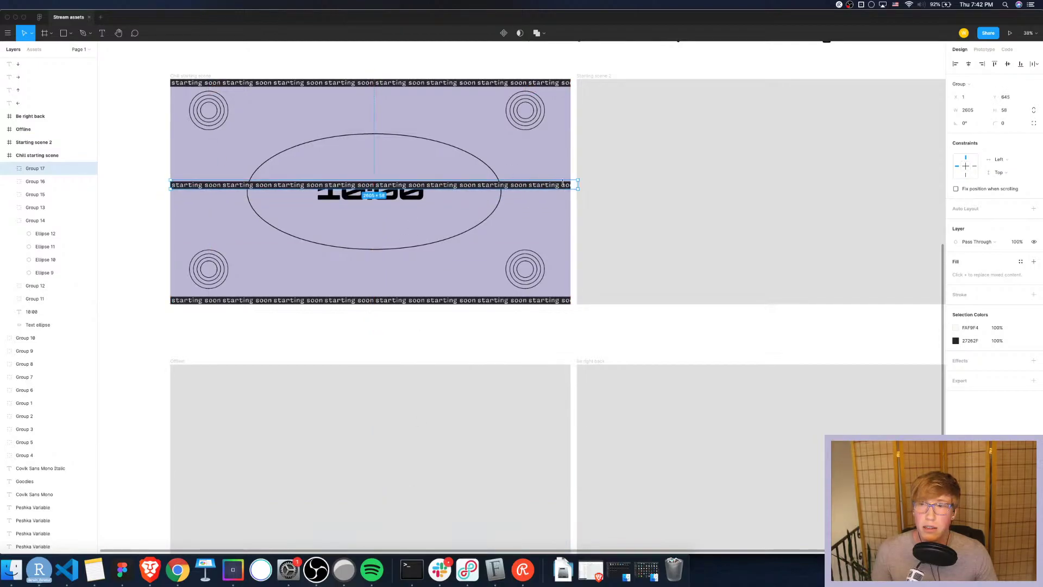
drag(581, 179, 372, 44)
drag(371, 45, 373, 42)
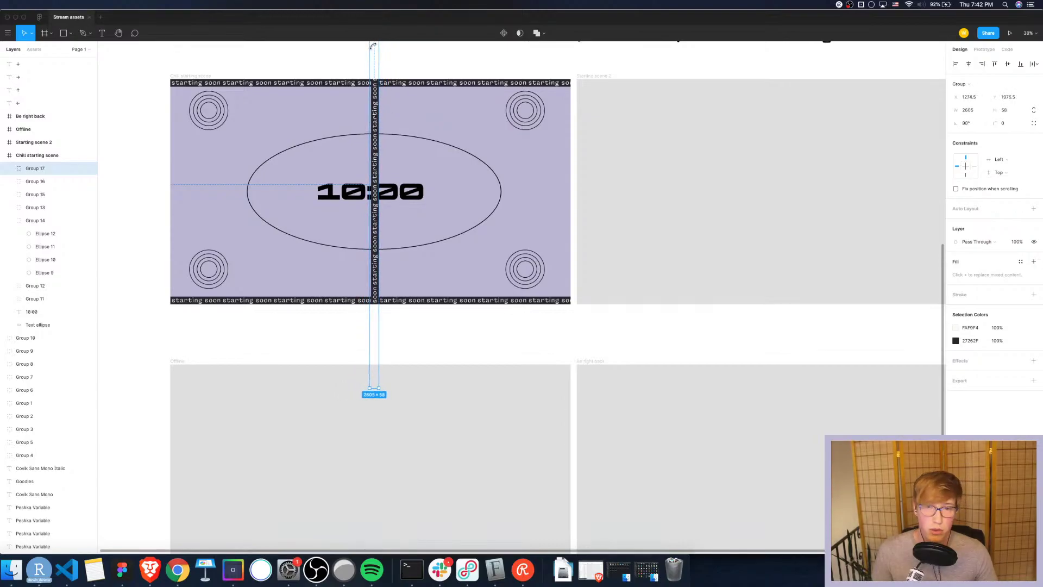
Align the vertical banner with the scene's left edge at X -8, Y 1968
drag(376, 127, 176, 125)
key(Left)
key(Left)
key(Left)
key(Left)
key(Left)
key(Left)
key(Left)
key(Left)
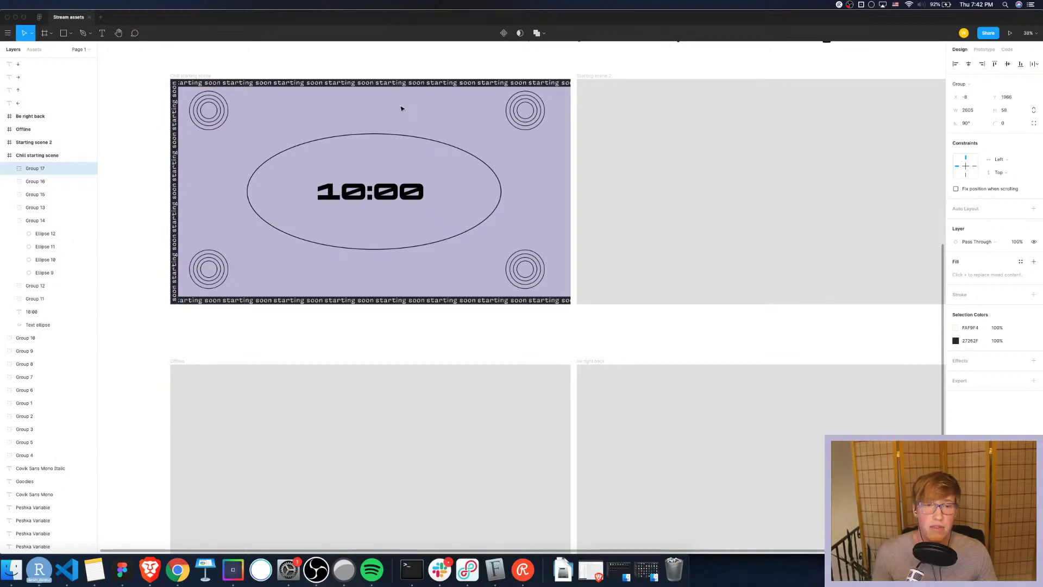
key(Down)
key(Down)
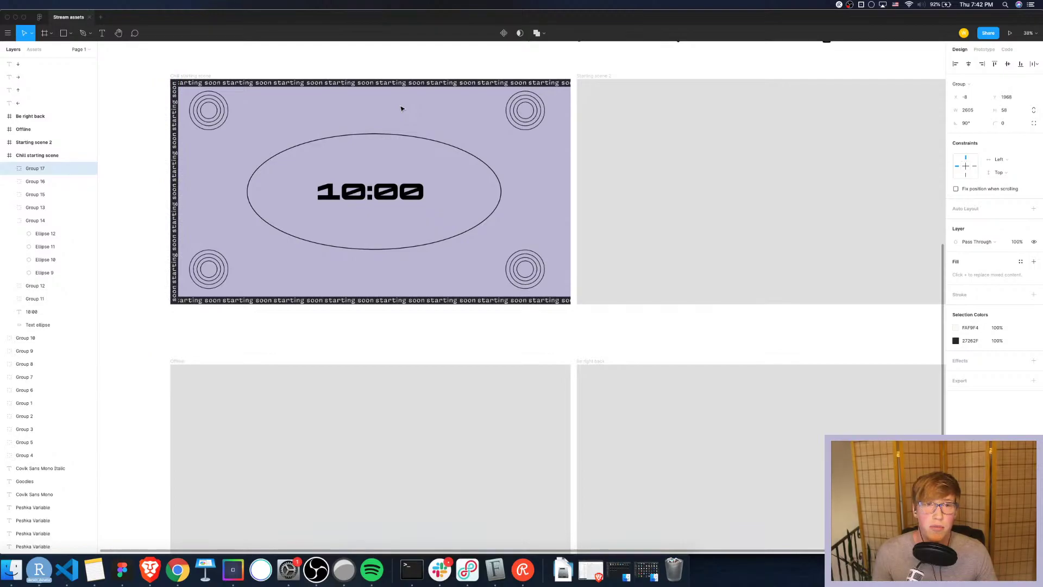
Duplicate the left banner, rotate the copy to -90° and place it along the scene's right edge at about X 2568, Y -119
scroll(206, 354, up, 5)
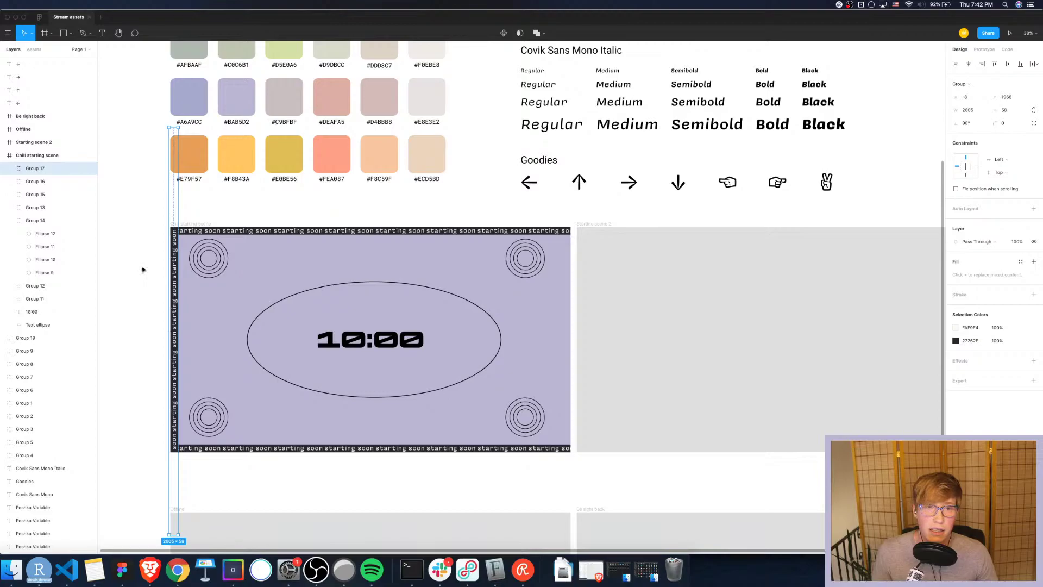
key(super+d)
scroll(185, 272, down, 3)
drag(174, 241, 372, 233)
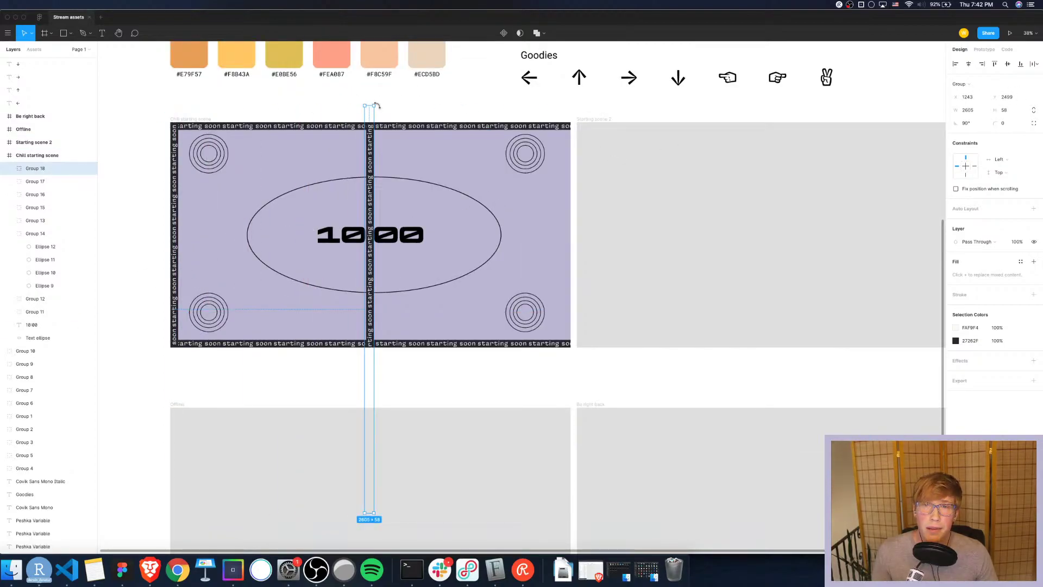
drag(382, 107, 373, 429)
drag(369, 209, 570, 205)
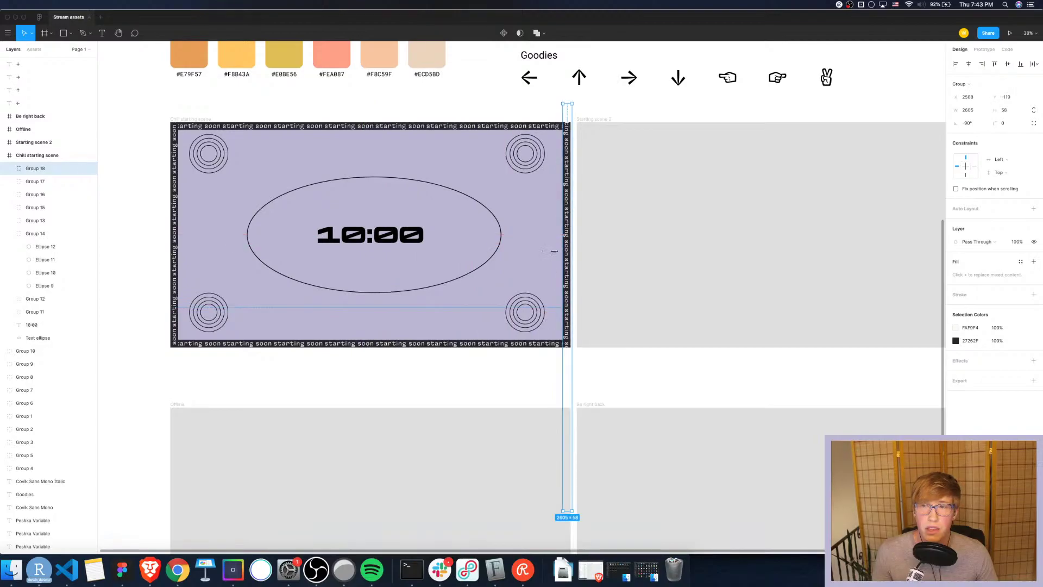
click(473, 388)
scroll(495, 372, up, 5)
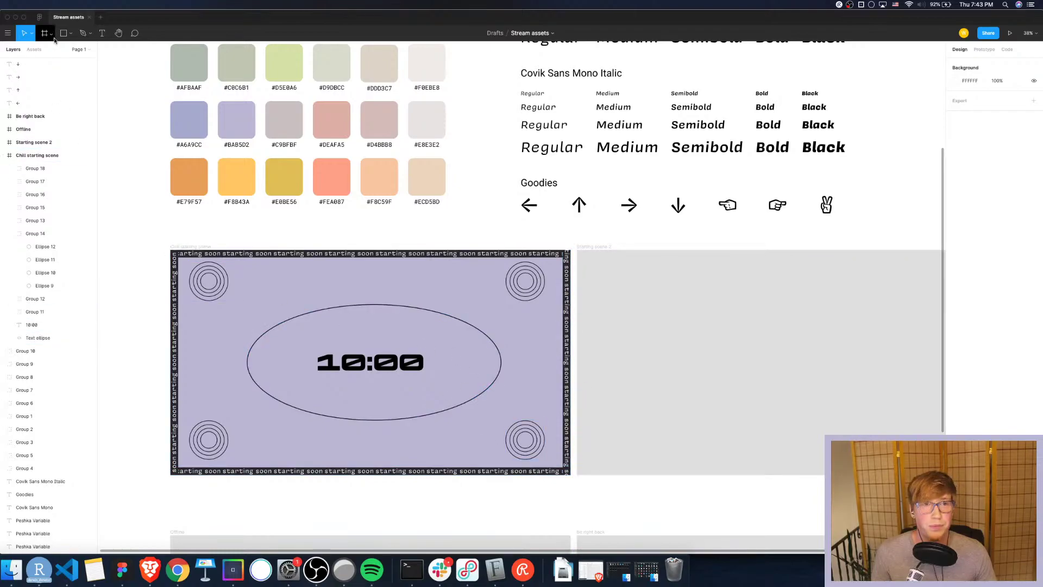
click(528, 210)
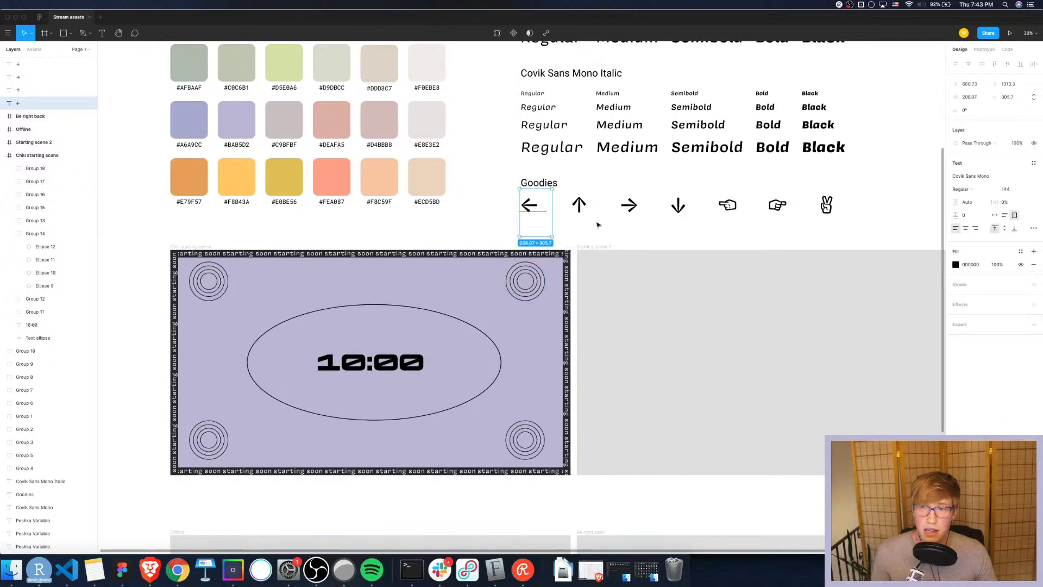
click(579, 210)
click(630, 209)
click(675, 206)
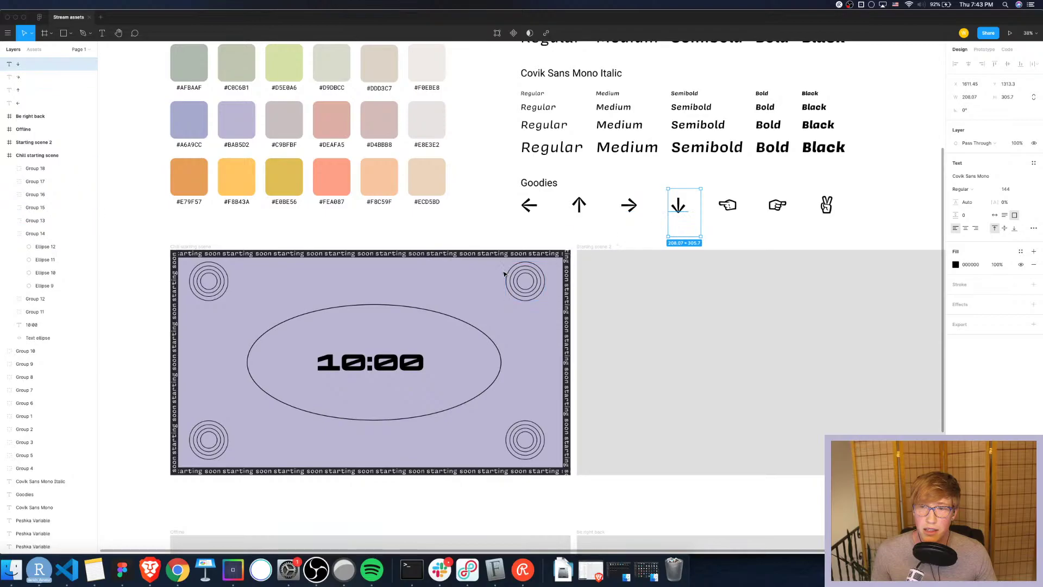
click(440, 288)
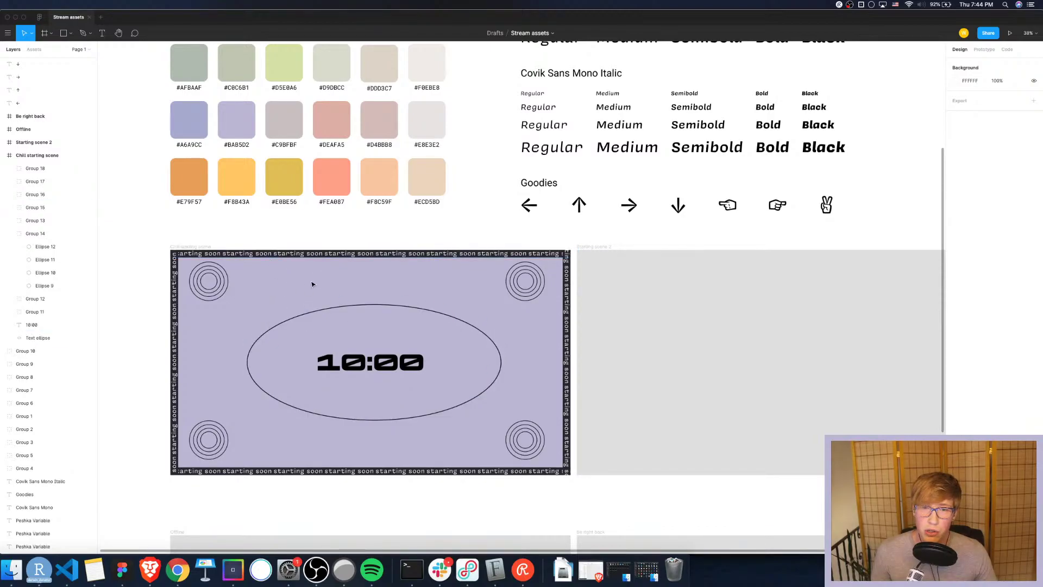
Place a copy of the Goodies left arrow in the chill scene above the ellipse, shrink its text box and set font size 100
click(533, 209)
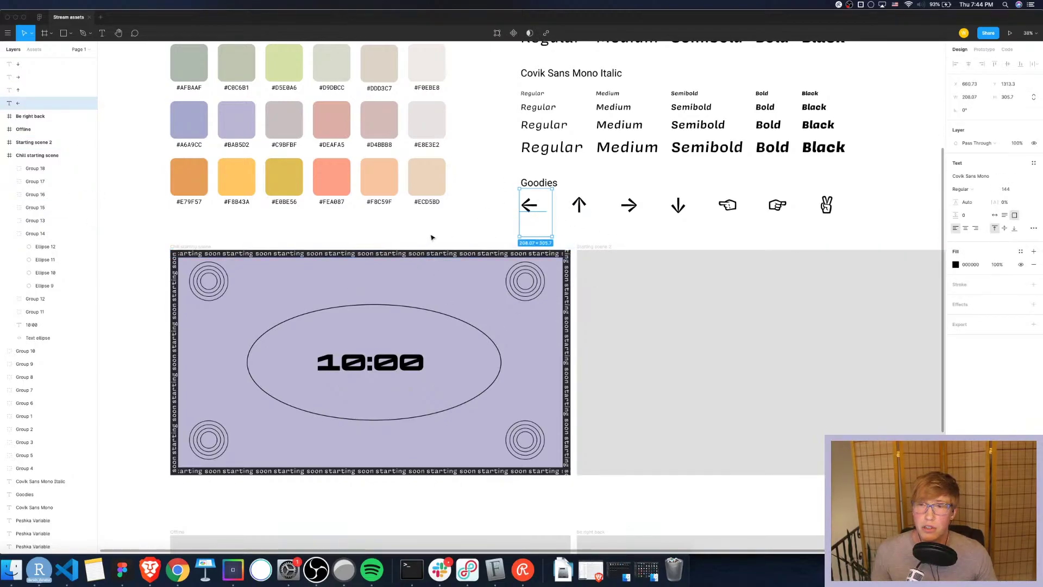
alt+drag(530, 208, 289, 288)
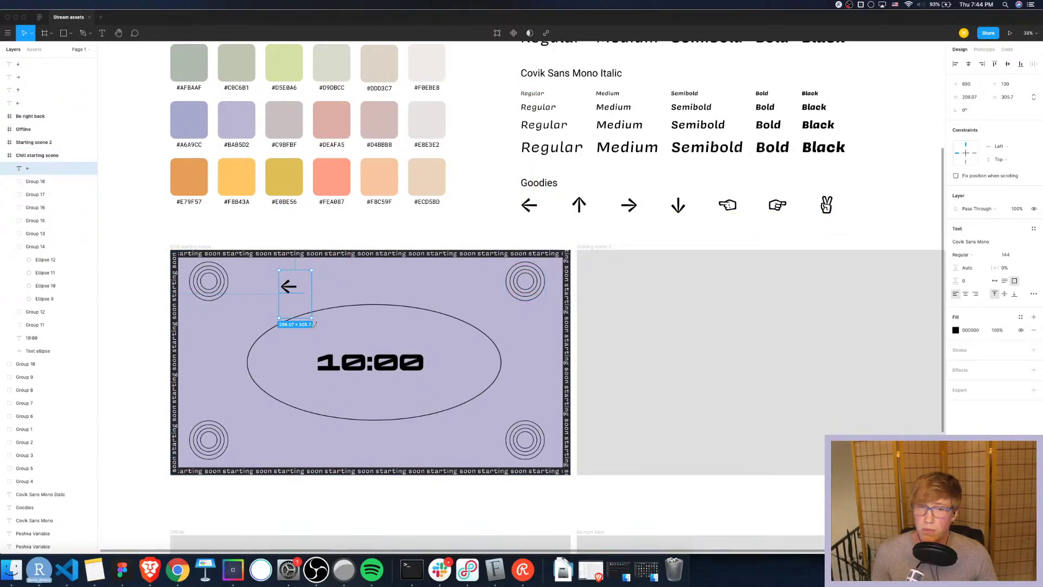
drag(313, 321, 304, 305)
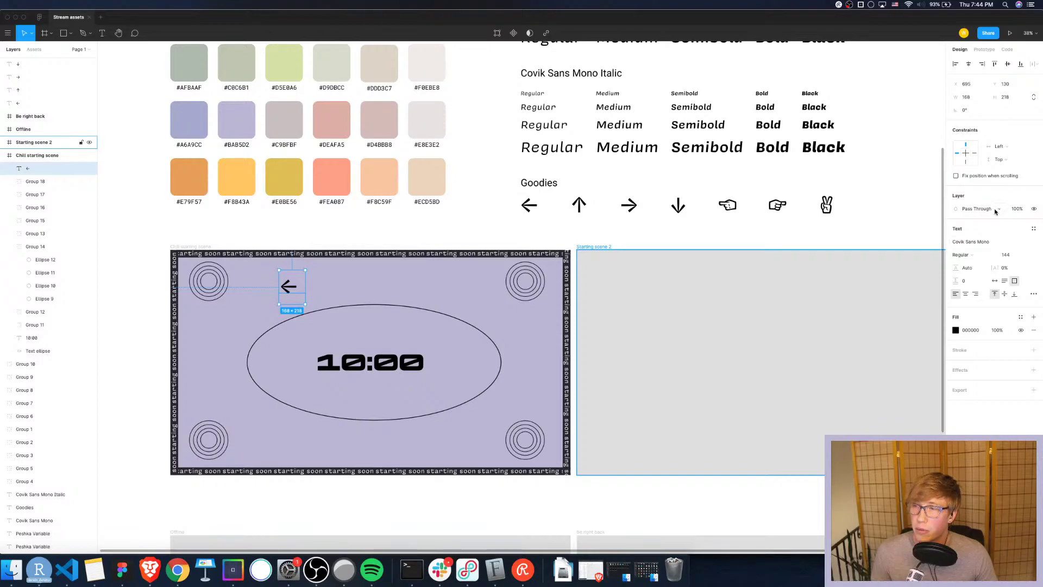
click(1006, 255)
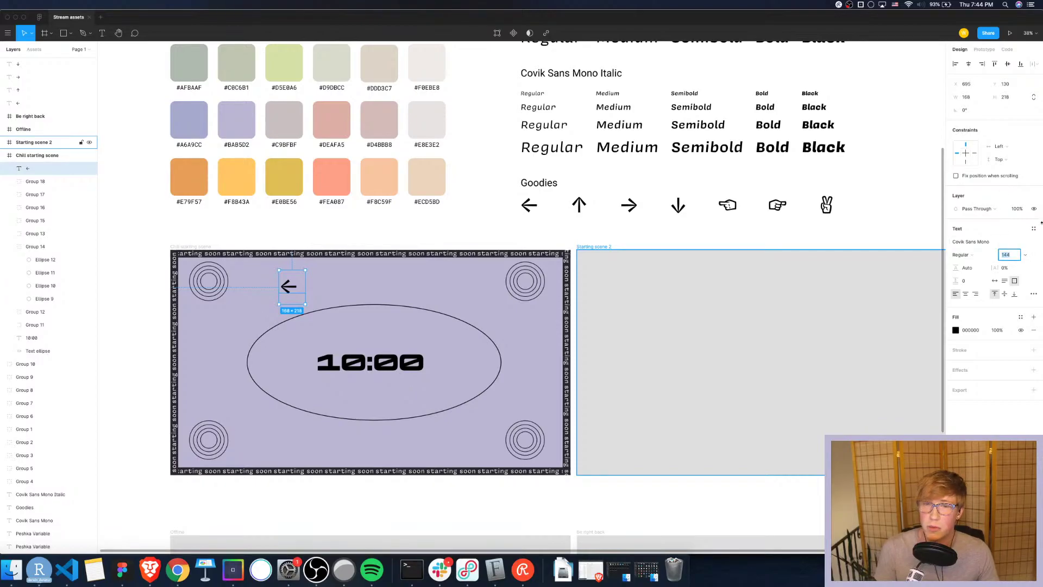
text(100)
key(Return)
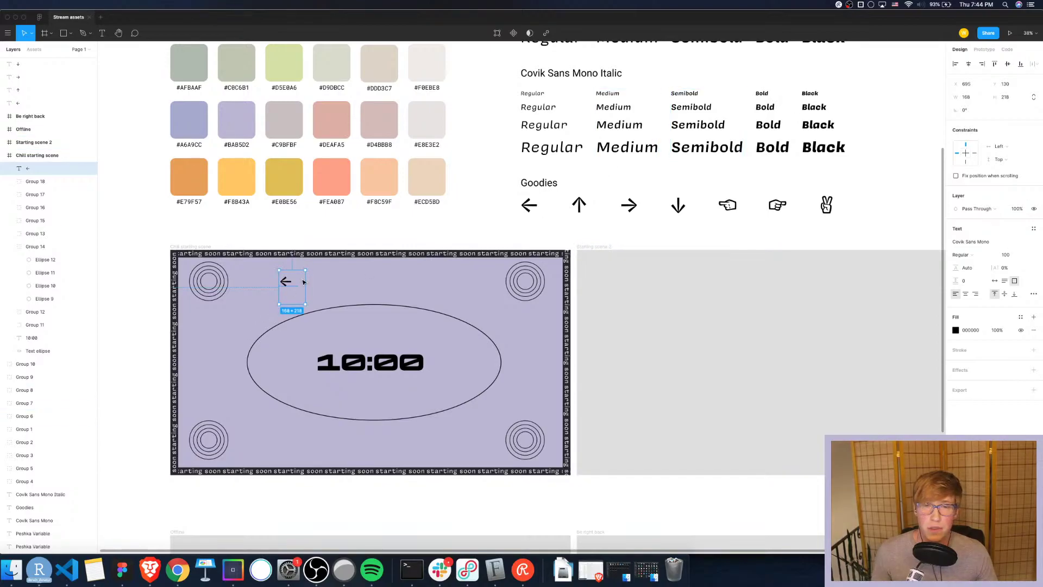
Set the copied arrow's text box to auto width and move the arrow to about X 613, Y 146
mouse_move(302, 282)
mouse_down()
mouse_move(289, 290)
mouse_move(288, 269)
mouse_up()
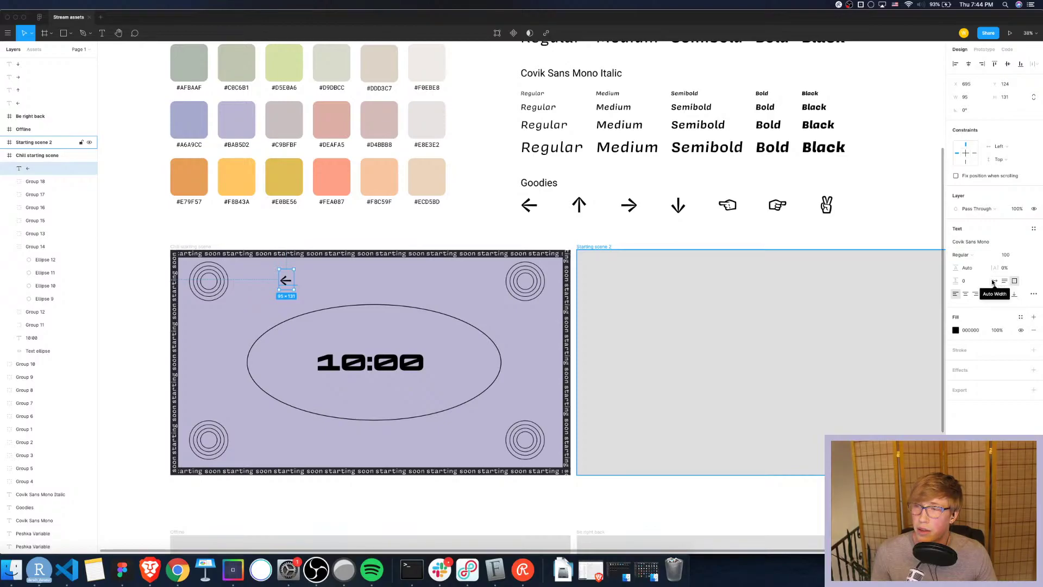
click(1015, 281)
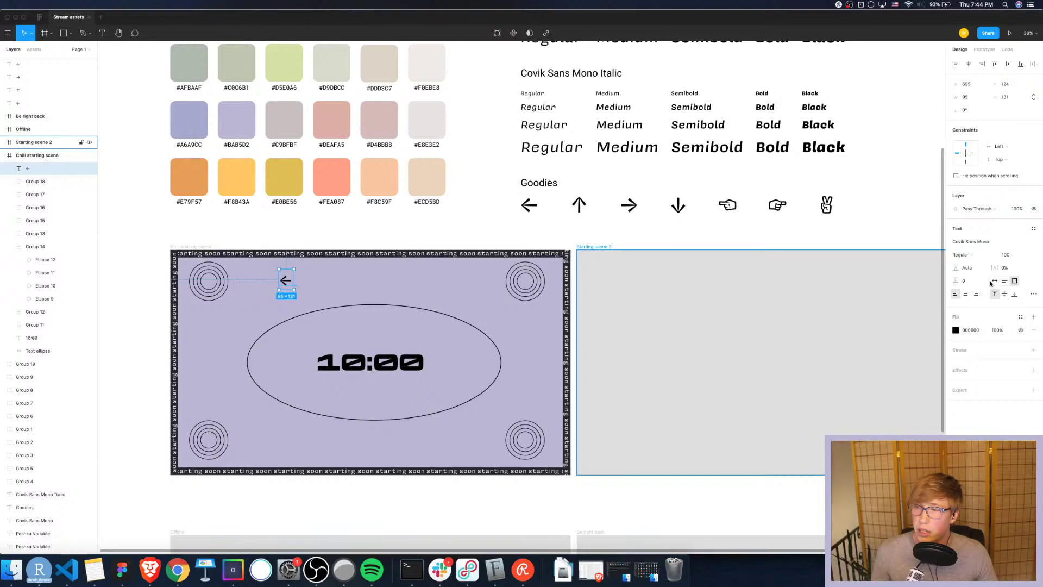
click(995, 282)
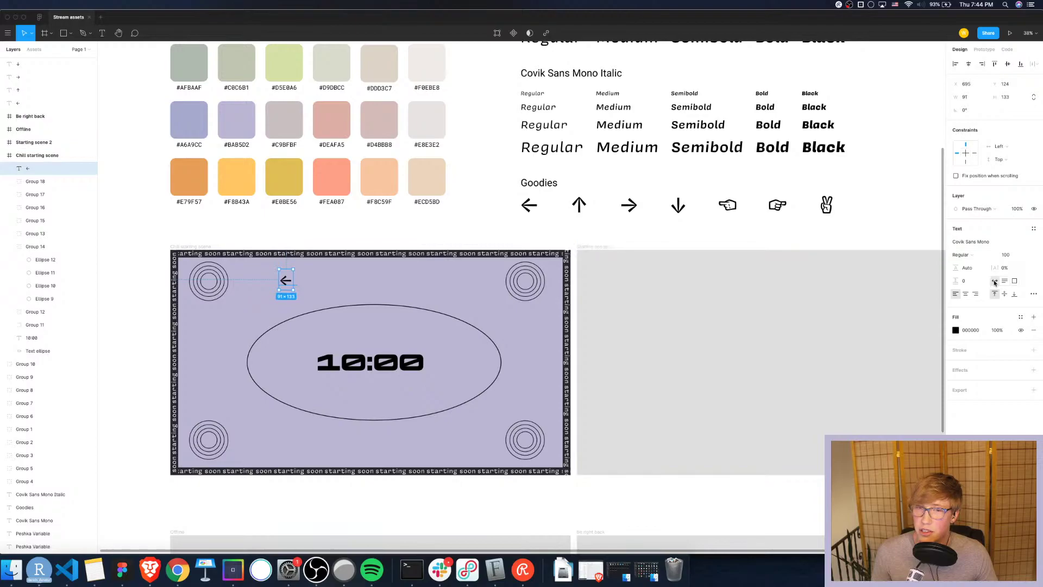
click(1005, 282)
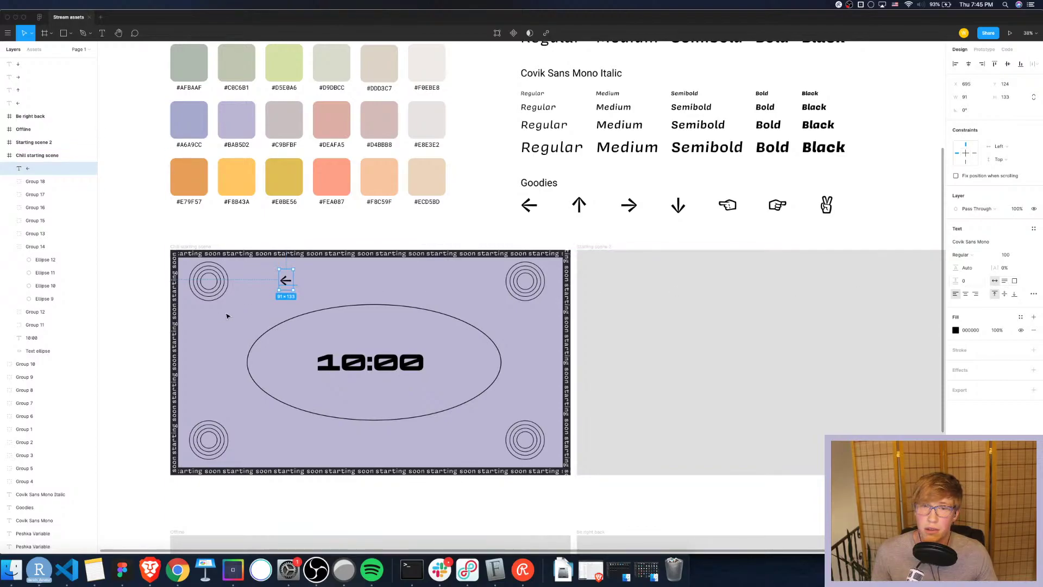
click(285, 300)
click(286, 280)
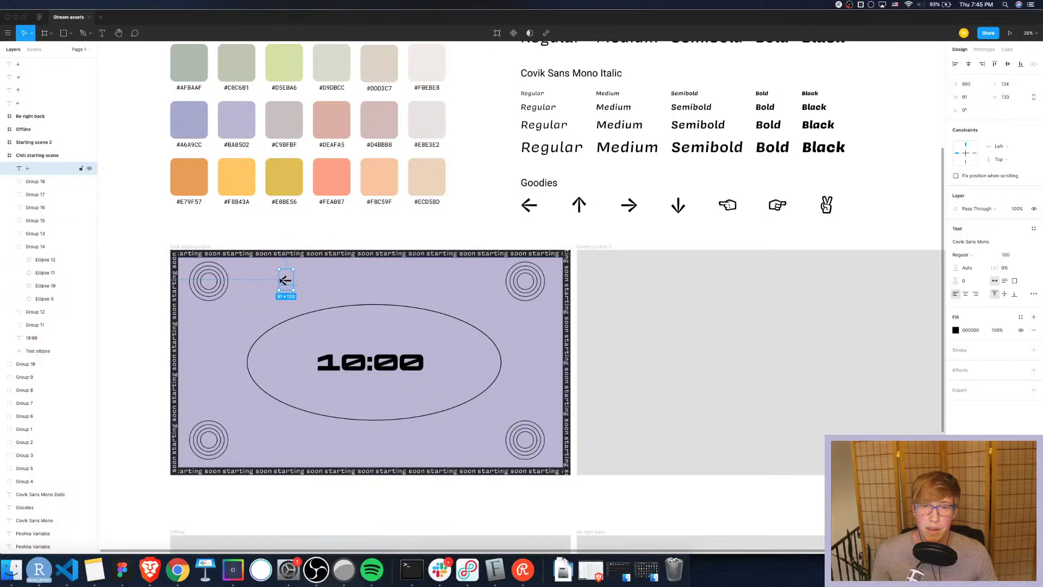
mouse_move(288, 280)
mouse_down()
mouse_move(270, 281)
mouse_move(276, 288)
mouse_up()
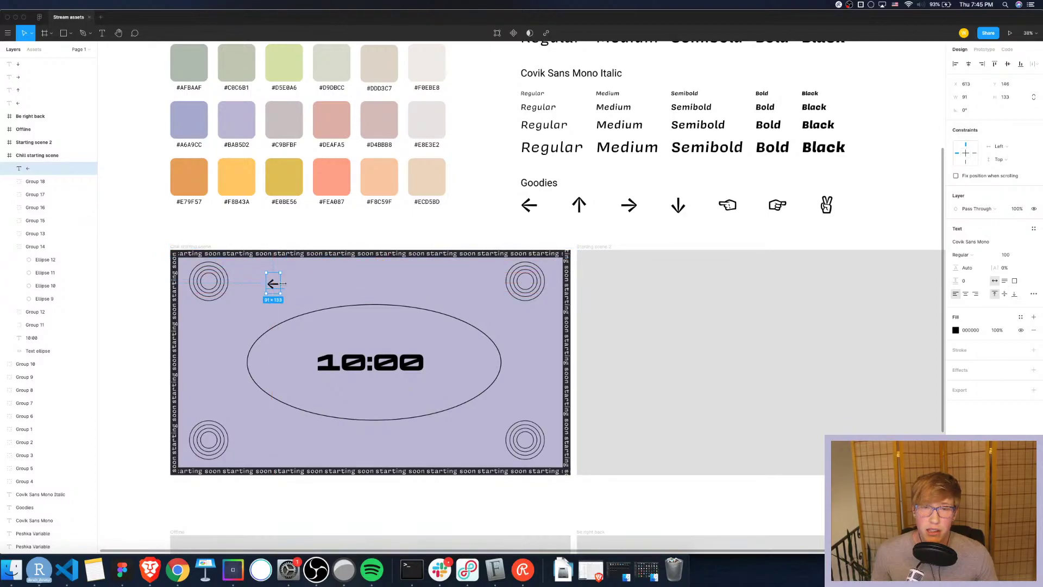
Duplicate the left arrow, rotate the copy to about -45° and place it up and to the right at about X 708, Y 81
key(super+d)
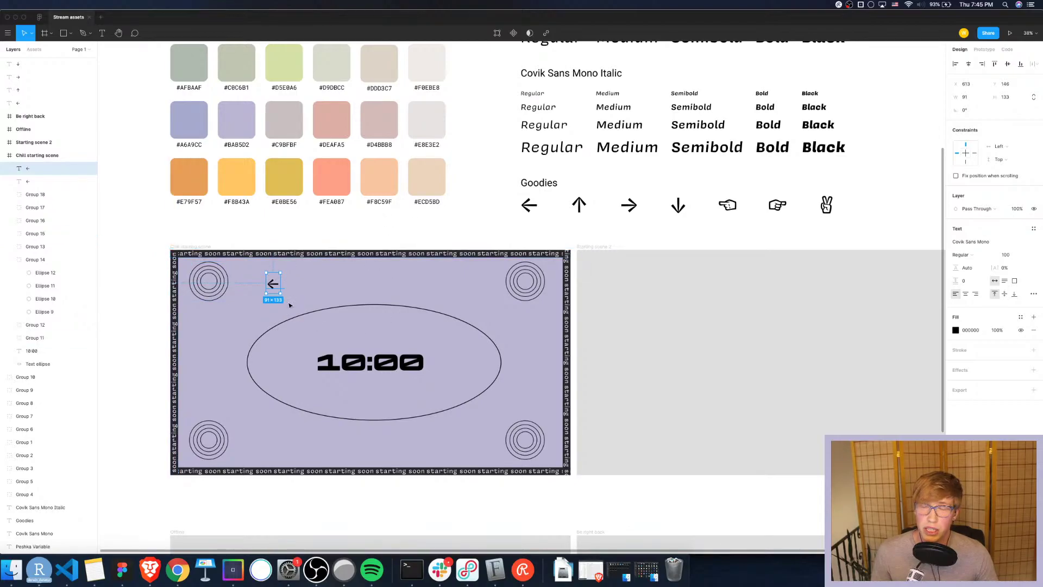
click(970, 111)
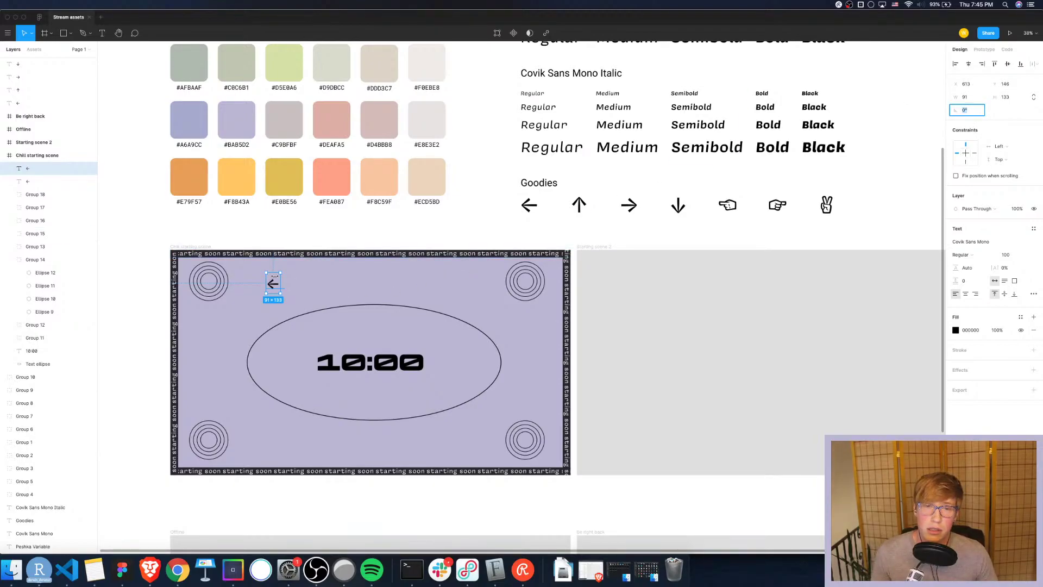
mouse_move(264, 270)
mouse_down()
mouse_move(288, 261)
mouse_move(278, 274)
mouse_up()
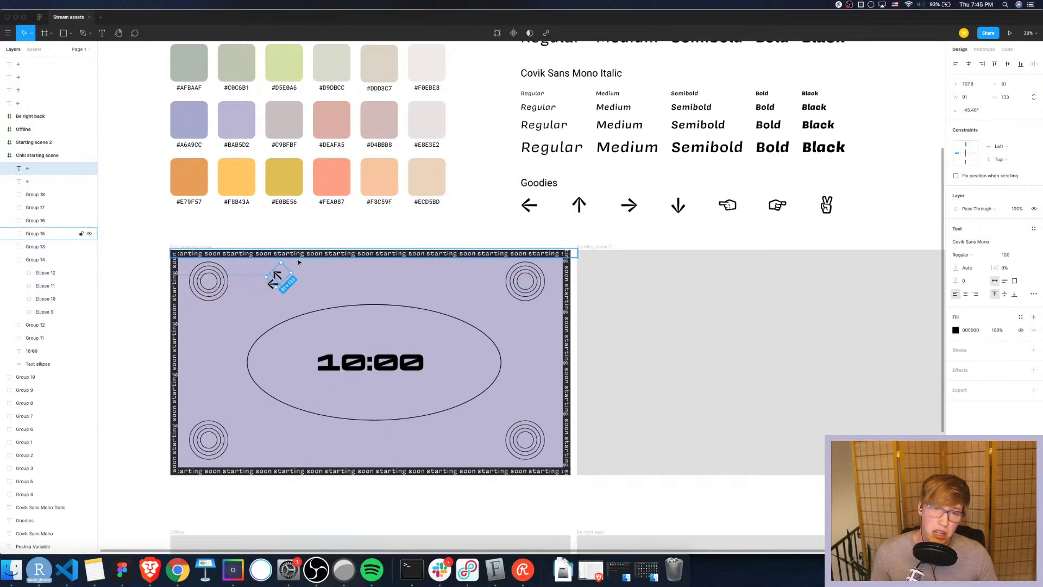
Add three more rotated arrow copies pointing up, up-right and right to form the upper half of an outward-pointing ring
mouse_move(276, 278)
mouse_down()
mouse_move(292, 264)
mouse_move(276, 272)
mouse_move(286, 272)
mouse_up()
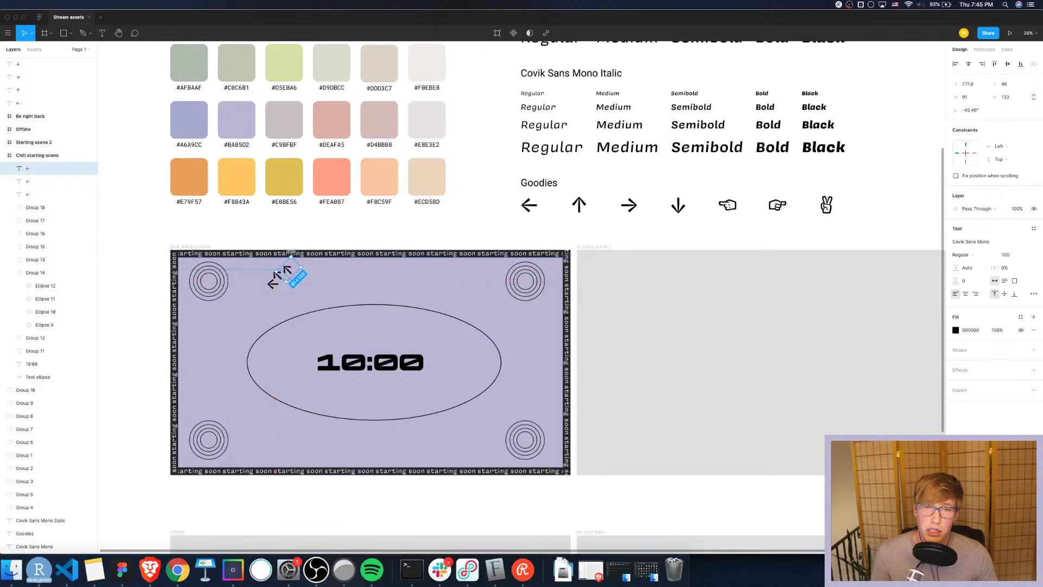
drag(291, 254, 277, 279)
mouse_move(286, 274)
mouse_down()
mouse_move(332, 281)
mouse_move(295, 276)
mouse_move(310, 288)
mouse_move(301, 288)
mouse_move(323, 289)
mouse_move(317, 302)
mouse_move(298, 286)
mouse_up()
Nudge the upward-pointing arrow of the ring up and left to about X 818, Y 95
click(288, 270)
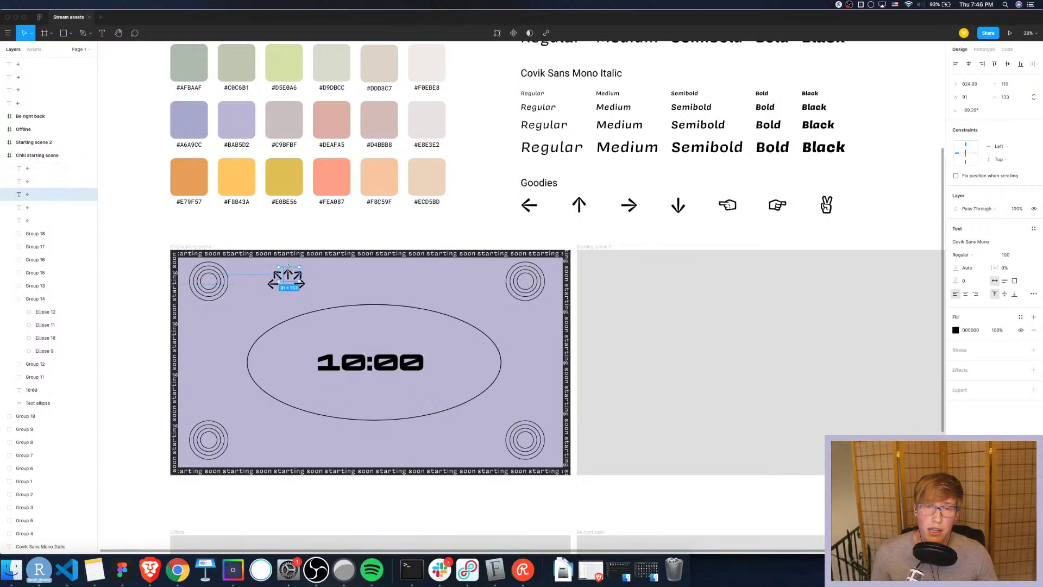
key(Up)
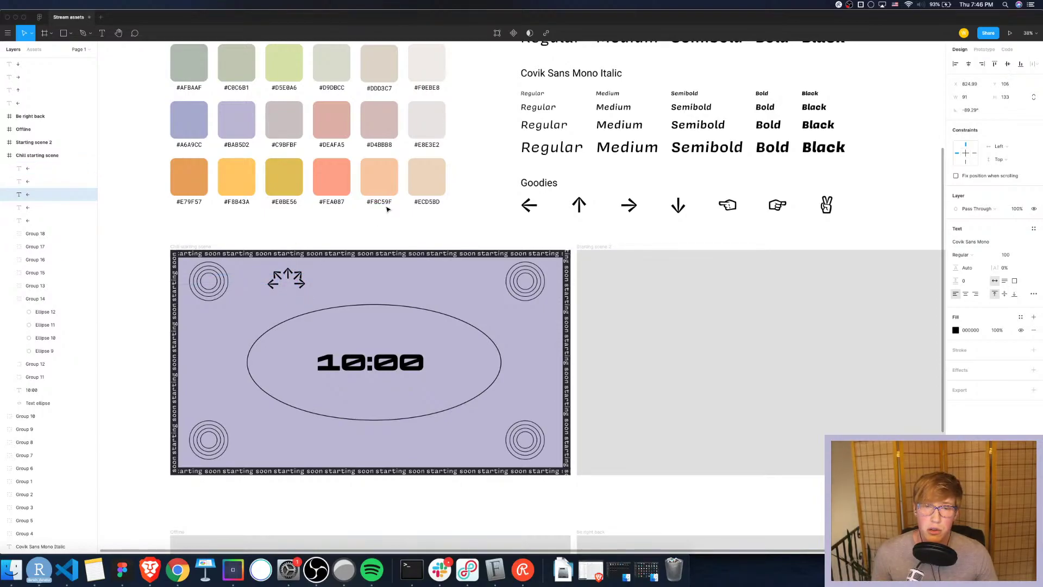
key(Up)
key(Up)
key(Up)
key(Up)
key(Up)
key(Up)
key(Up)
key(Left)
key(Left)
key(Left)
key(Left)
key(Up)
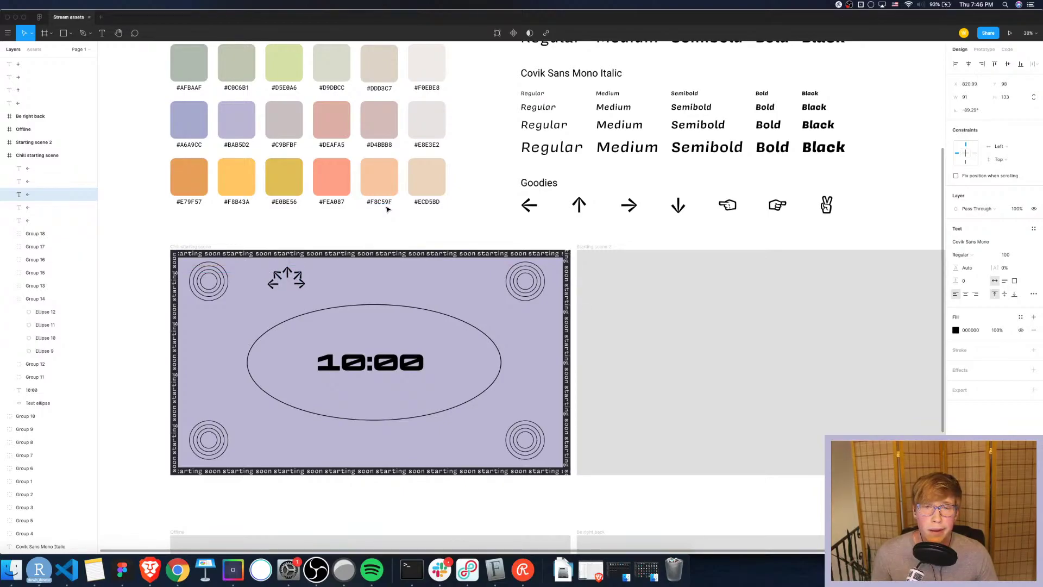
key(Left)
key(Left)
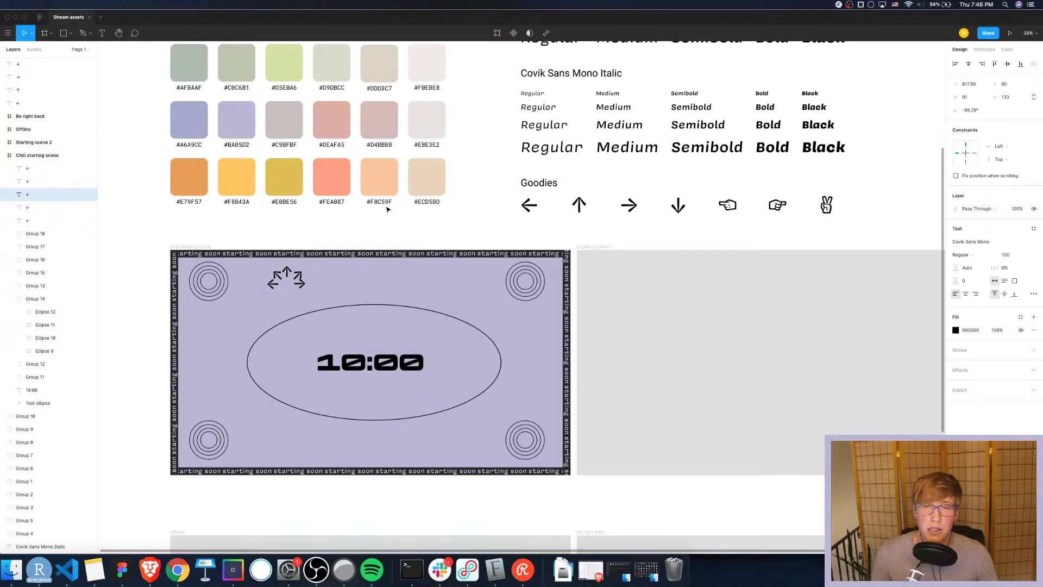
Nudge the ring's up-right diagonal arrow a few pixels to the left
click(308, 273)
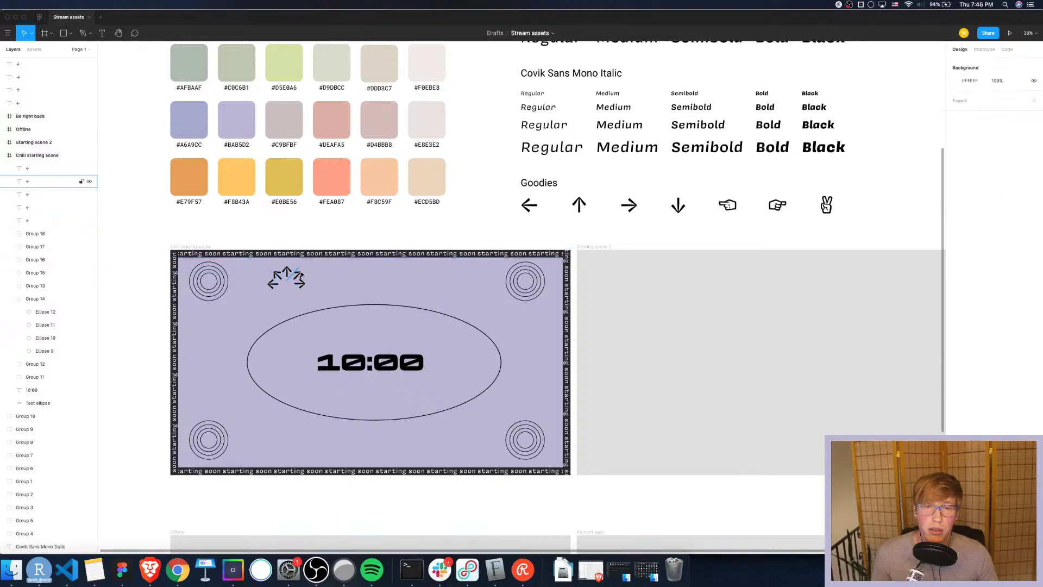
click(299, 276)
key(Left)
key(Left)
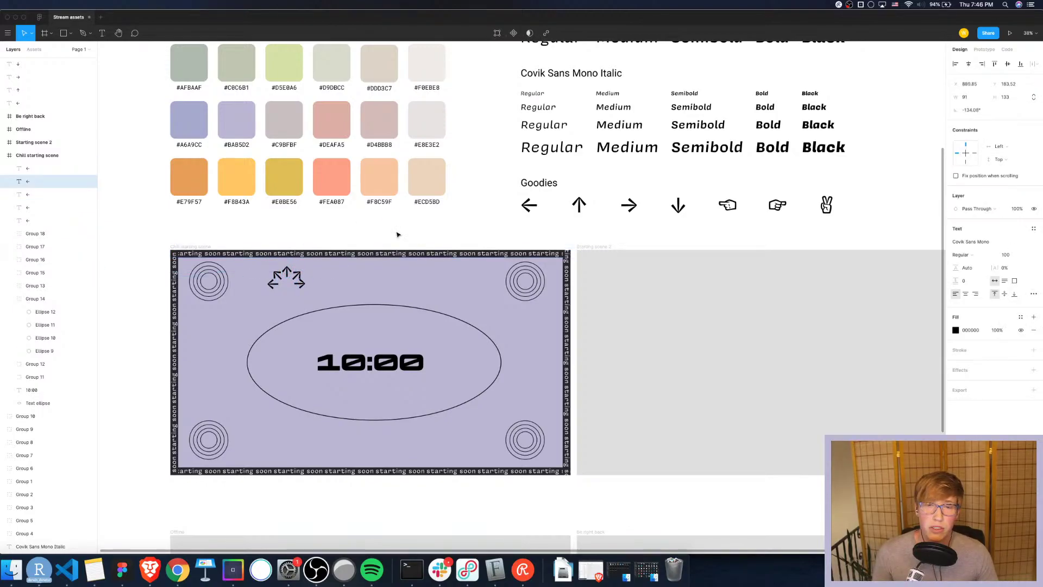
key(Left)
key(Left)
key(Left)
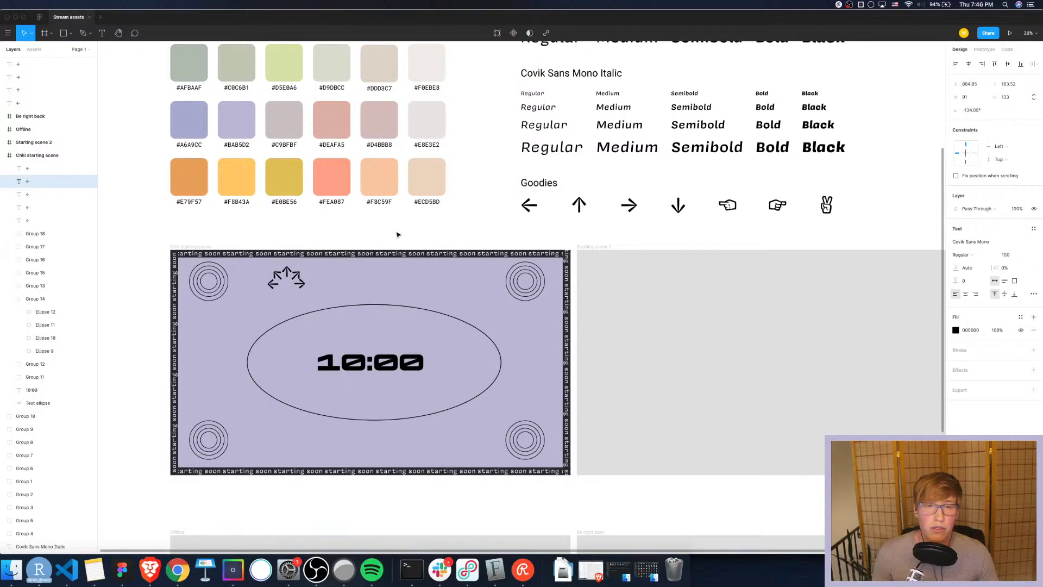
Duplicate the right-pointing arrow, rotate the copy to 135° and place it at the ring's lower right at about X 781, Y 343
key(super+d)
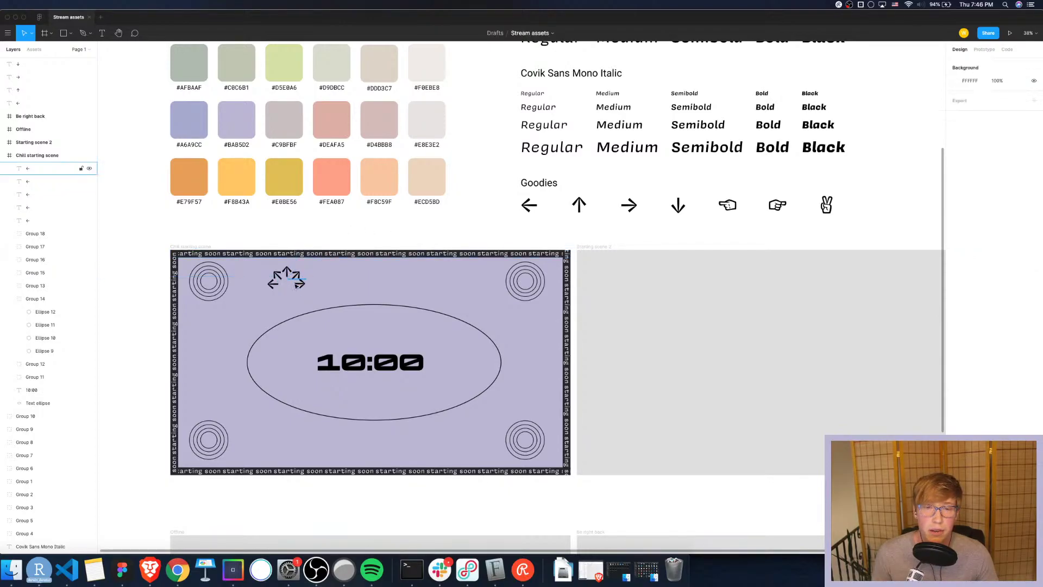
mouse_move(302, 284)
mouse_down()
mouse_move(297, 292)
mouse_move(313, 291)
mouse_move(294, 292)
mouse_up()
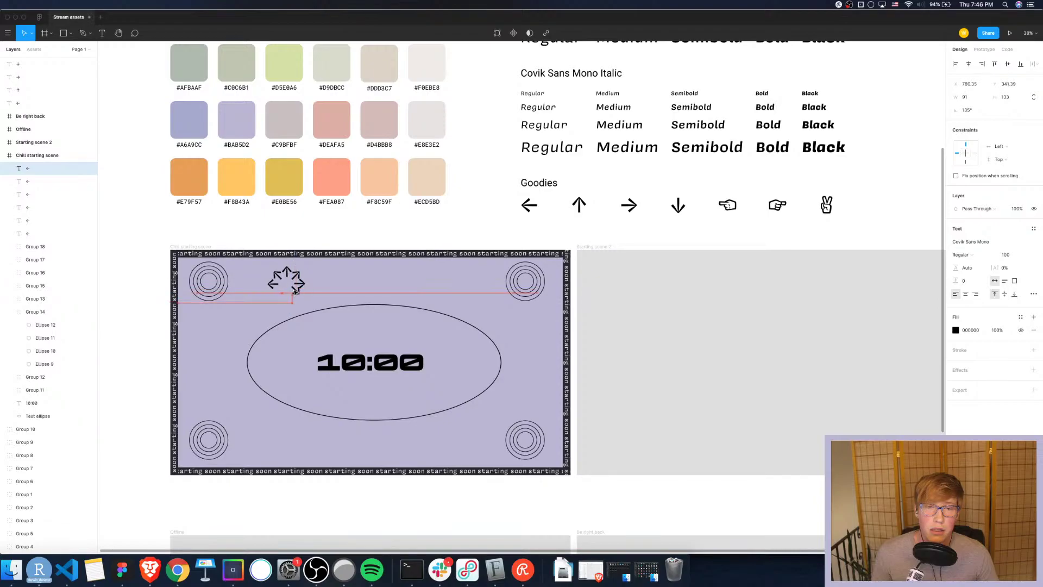
click(352, 276)
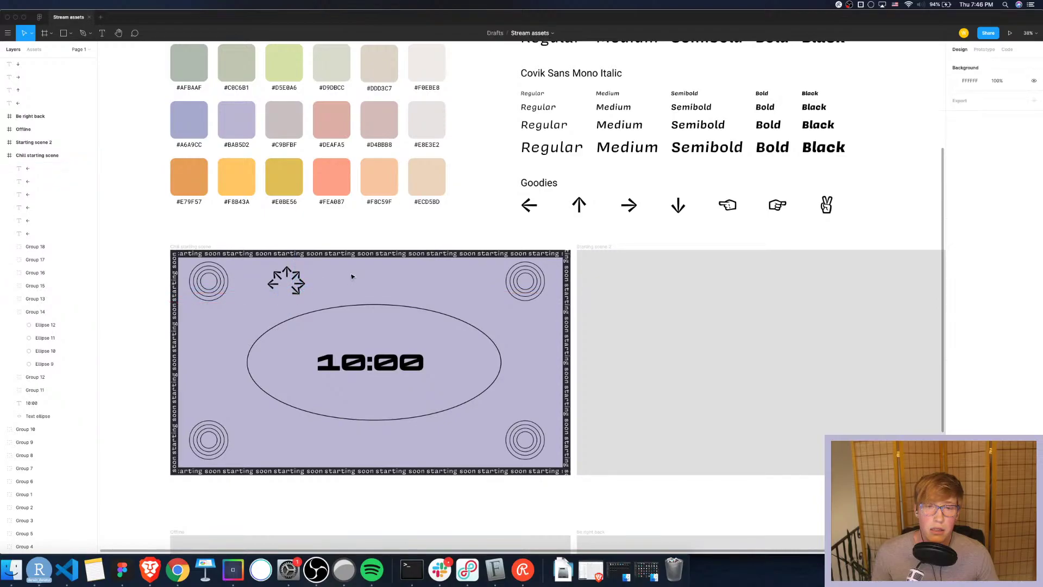
click(305, 286)
key(Right)
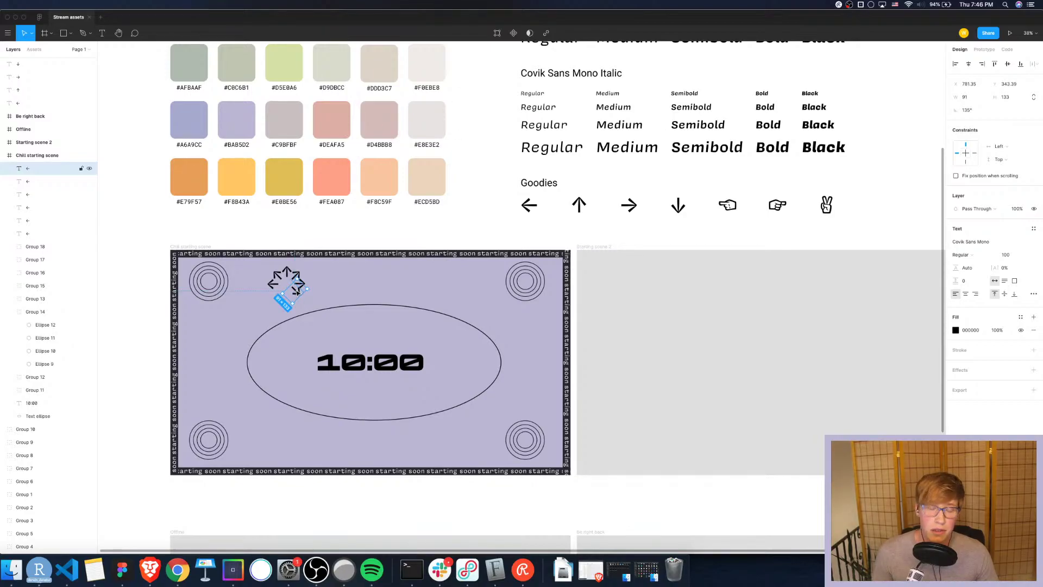
Duplicate the lower-right arrow, rotate the copy to 90° and place it at the ring's bottom at about X 675, Y 322
key(super+d)
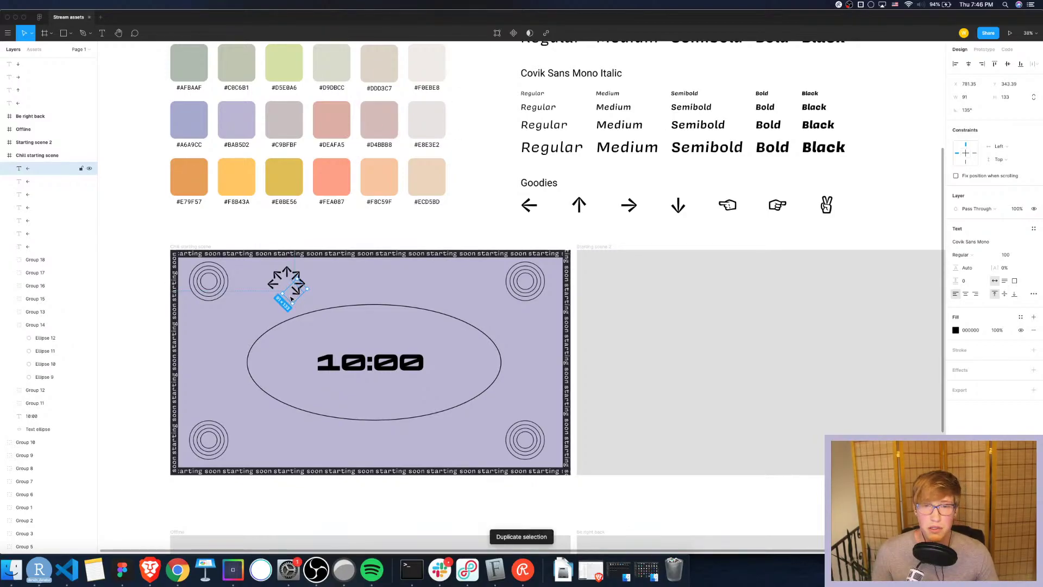
mouse_move(294, 294)
mouse_down()
mouse_move(284, 296)
mouse_move(305, 280)
mouse_up()
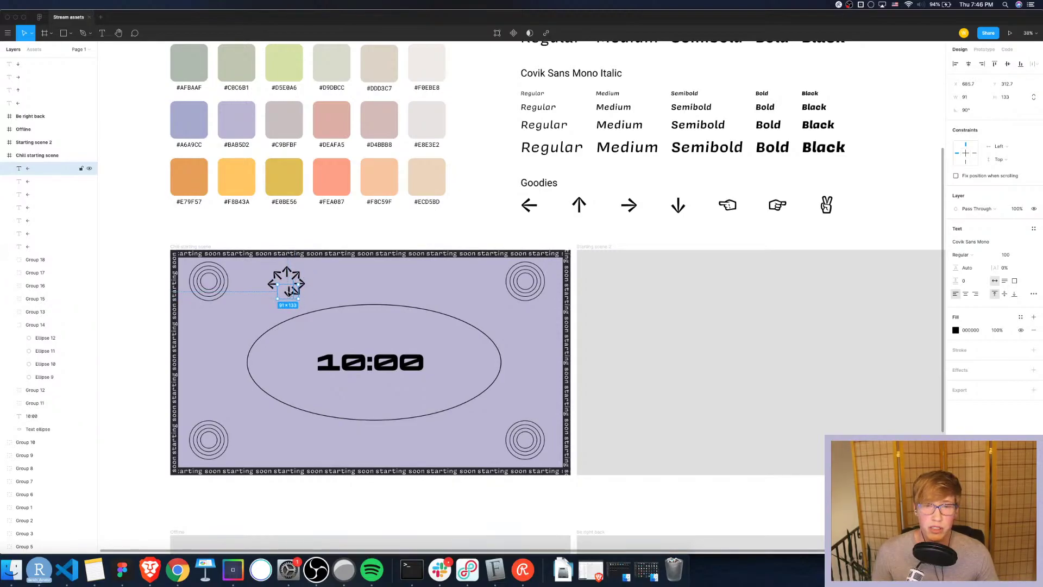
drag(287, 292, 286, 297)
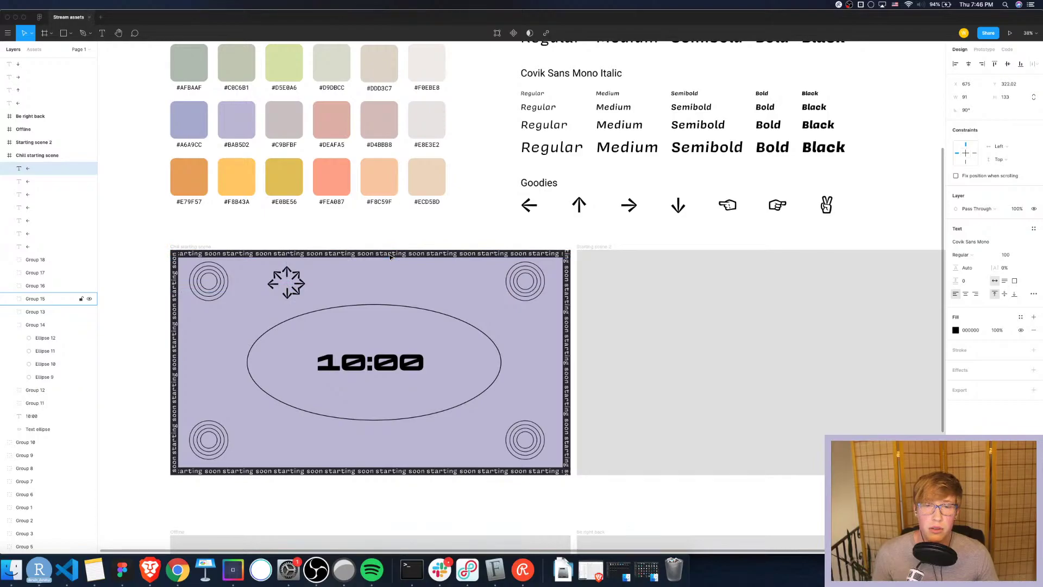
Nudge the ring's lower-right diagonal arrow into line with its neighbours, and select the downward arrow
click(324, 292)
click(301, 292)
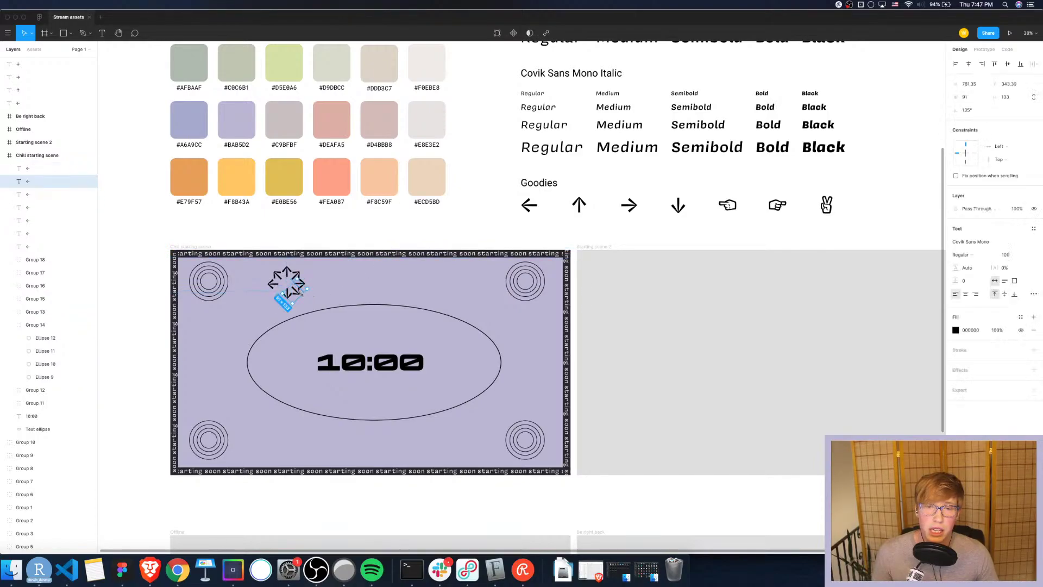
key(Left)
key(Up)
key(Up)
key(Down)
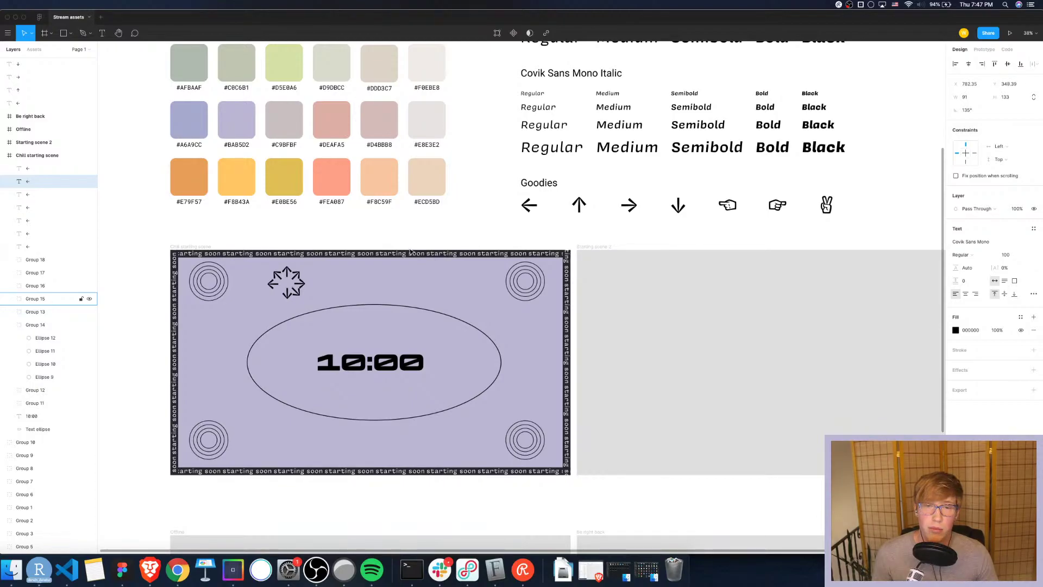
click(295, 297)
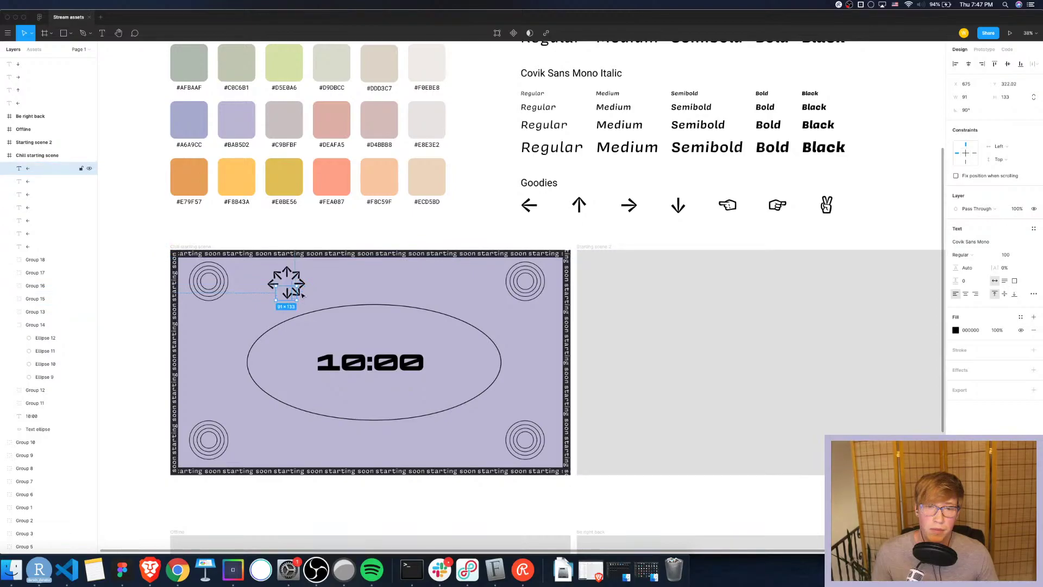
Nudge the ring's downward arrow down to about Y 338
key(Down)
key(Down)
key(Down)
key(Down)
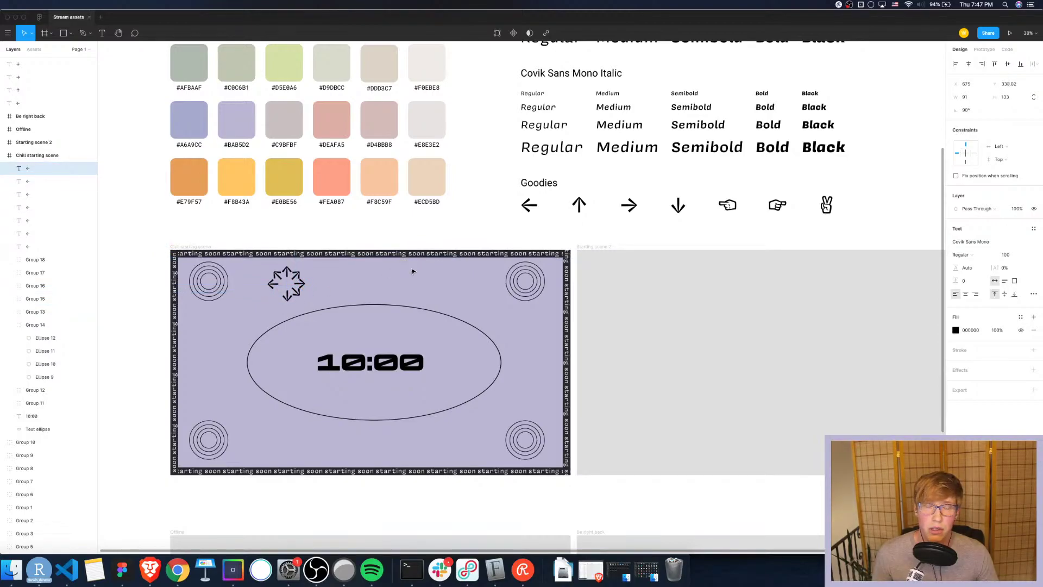
Duplicate the ring's downward arrow and rotate the copy to about 47° so it points to the lower left
key(super+d)
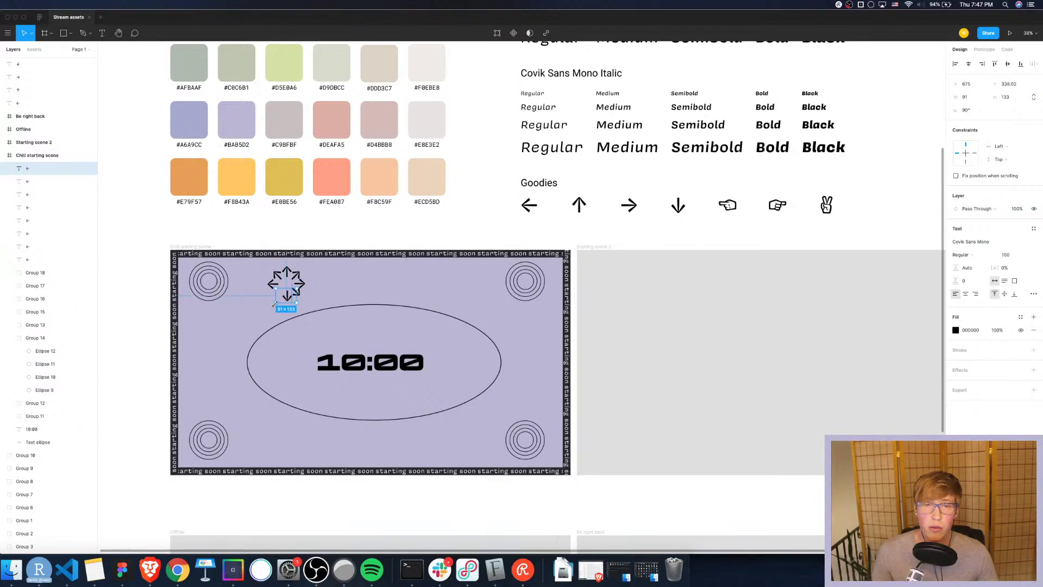
mouse_move(274, 304)
mouse_down()
mouse_move(265, 294)
mouse_move(281, 292)
mouse_up()
click(256, 283)
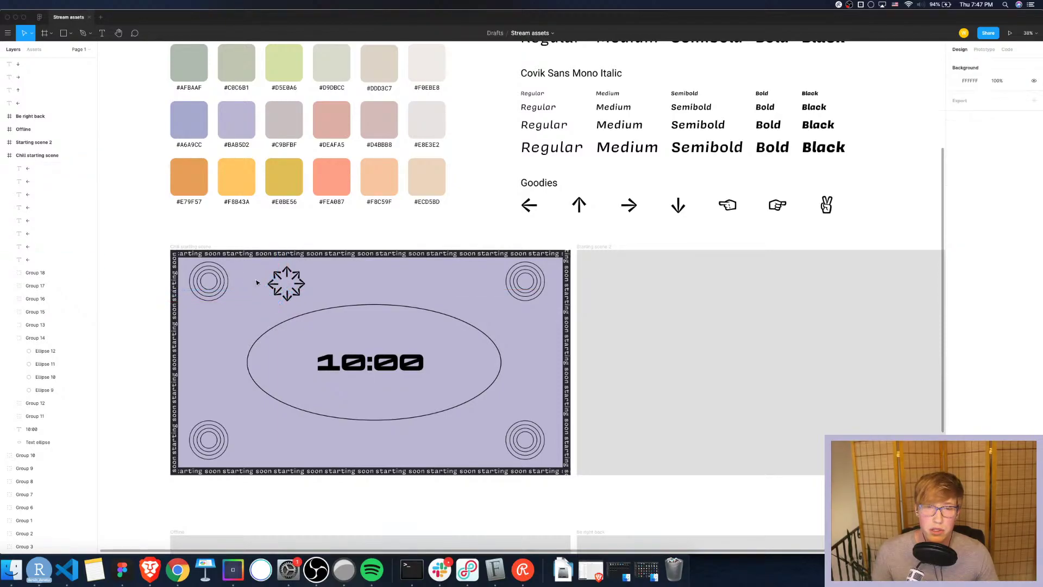
Nudge the new lower-left diagonal arrow into line with its neighbours at X 604
click(276, 288)
key(Right)
key(Down)
key(Down)
key(Right)
key(Down)
key(Down)
key(Left)
key(Left)
key(Left)
key(Left)
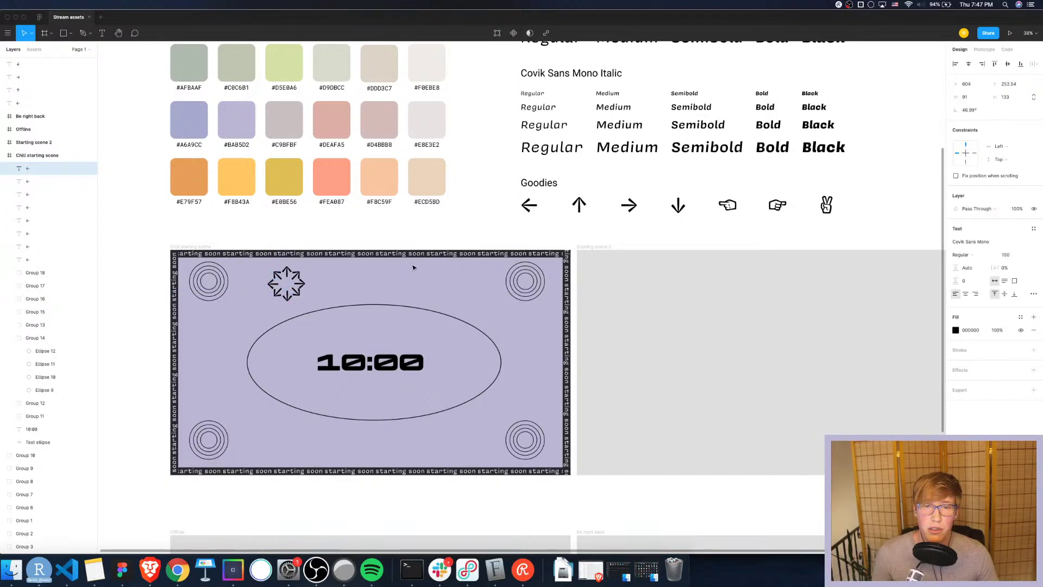
key(Down)
key(Down)
key(Down)
Nudge the ring's lower-right diagonal arrow slightly outward to about X 784, Y 353
key(Tab)
key(Tab)
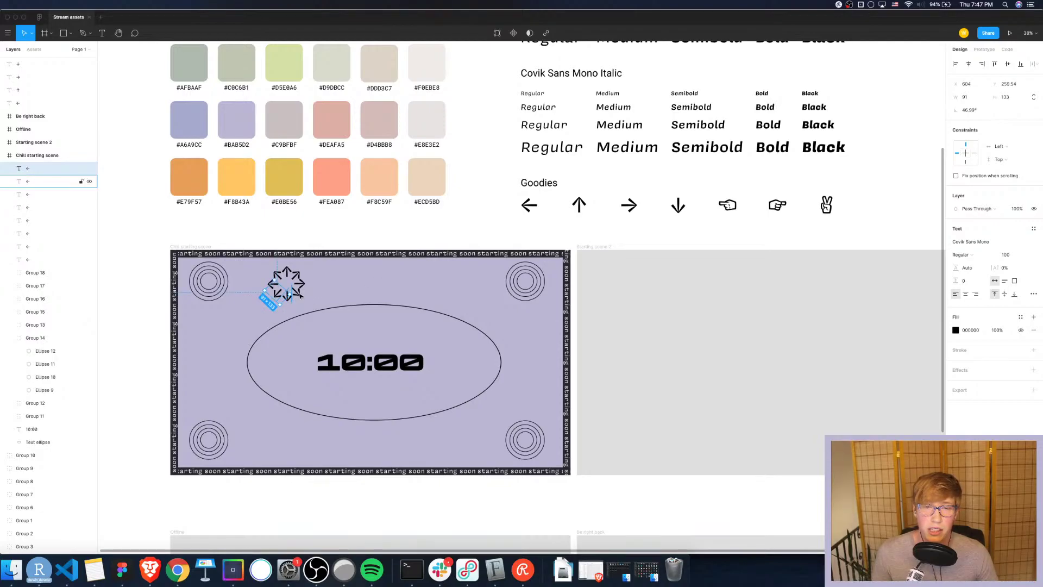
key(Right)
key(Down)
key(Down)
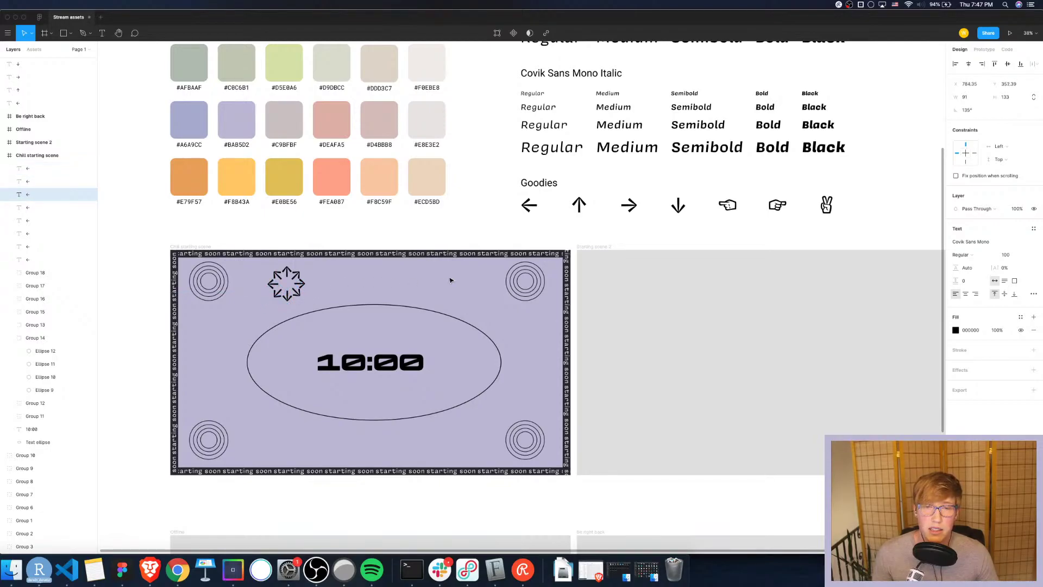
click(399, 277)
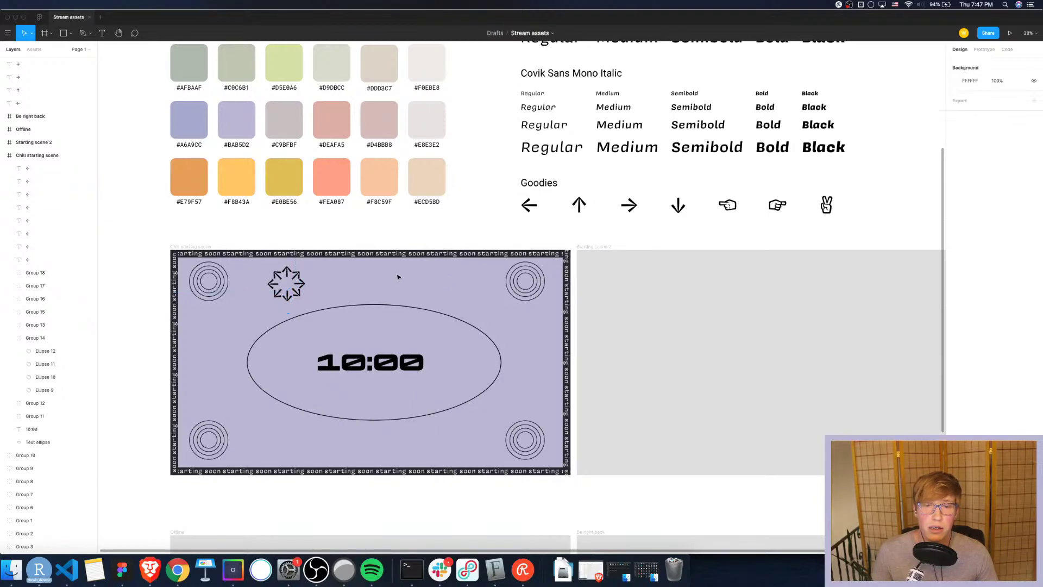
Nudge the ring's lower-left diagonal arrow up to Y 257.54
click(291, 297)
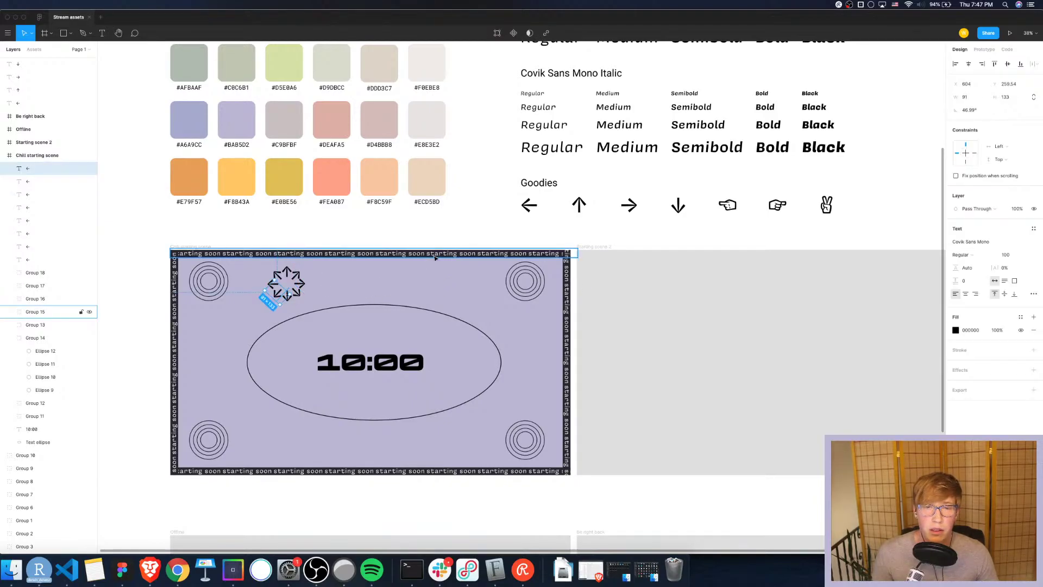
key(Left)
key(Up)
key(Up)
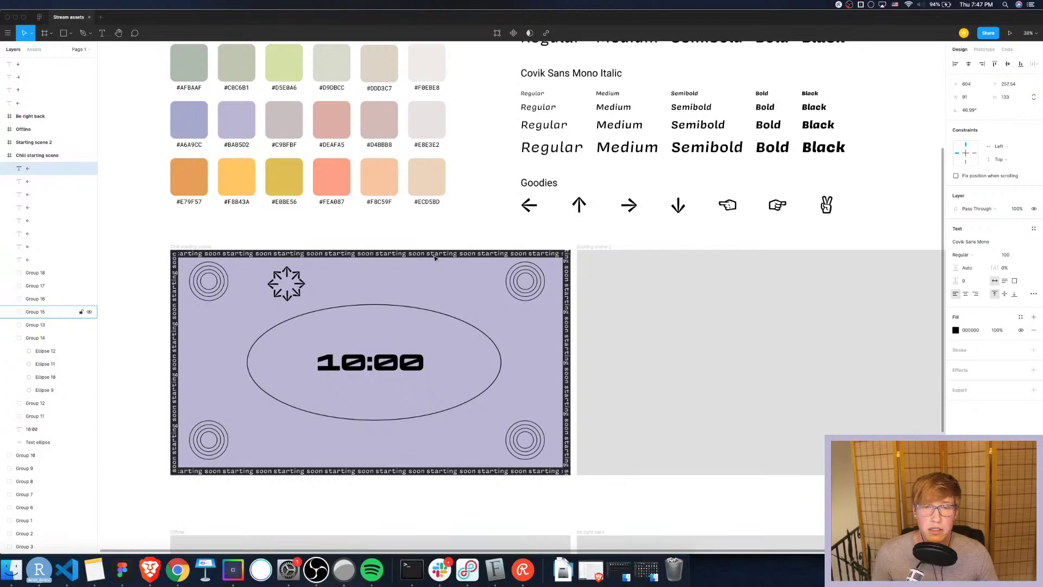
Nudge the ring's left-pointing arrow slightly inward to X 616 and deselect it
click(259, 287)
click(268, 283)
key(Right)
key(Right)
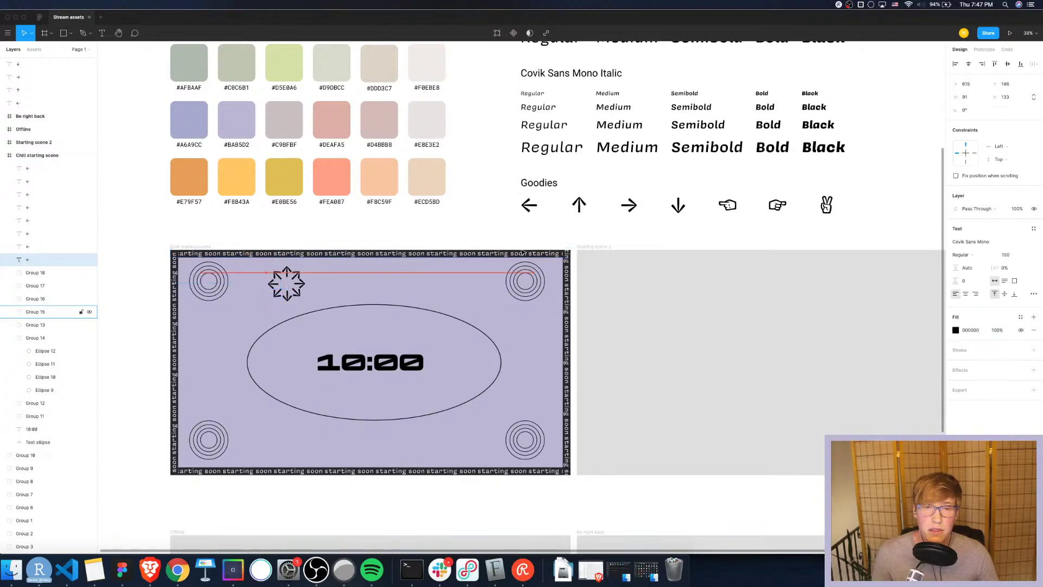
key(Left)
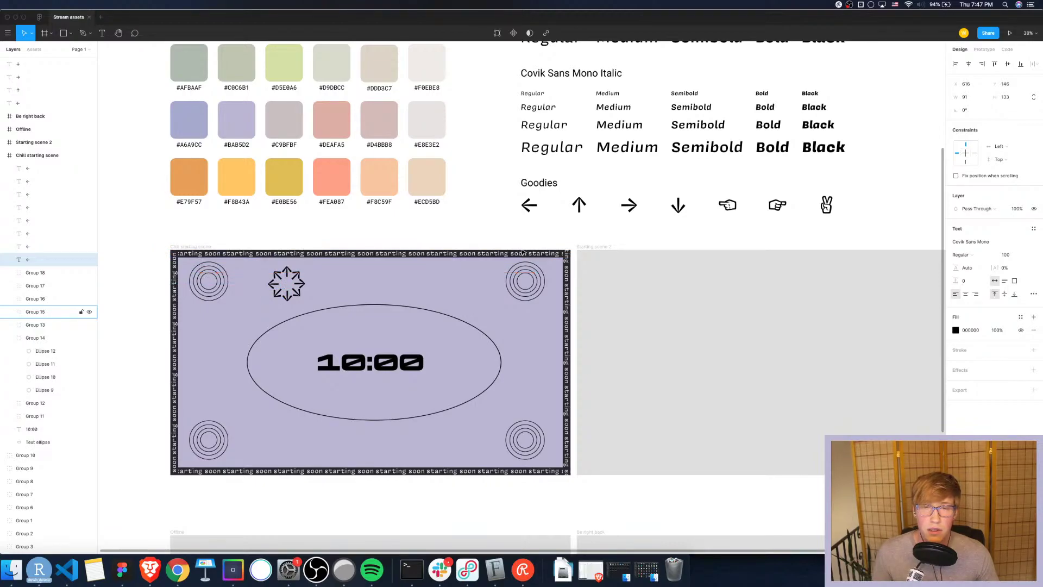
click(380, 289)
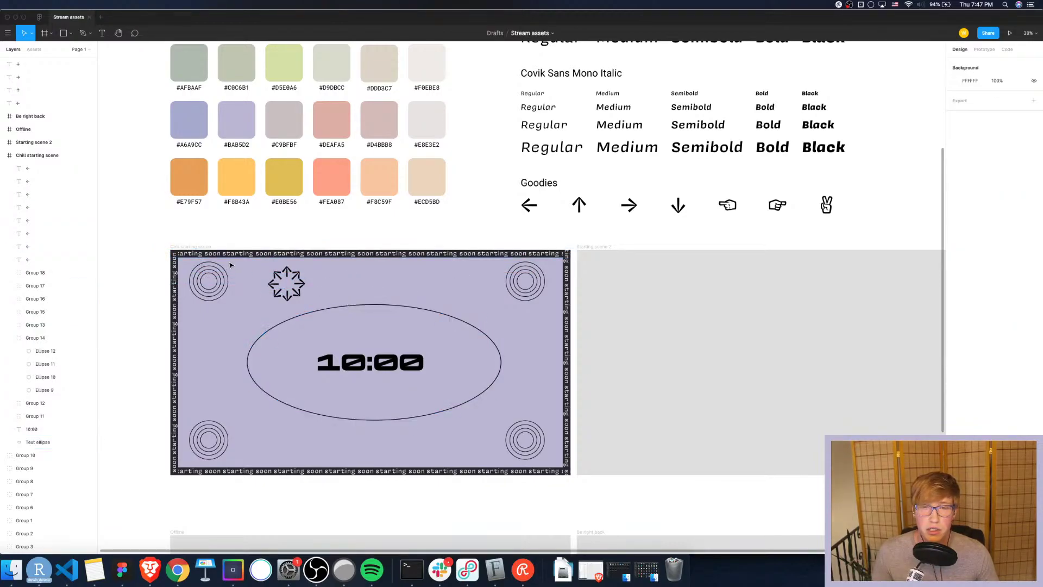
Group the ring's eight arrows and place the group above the ellipse at X 649, Y 77
drag(244, 263, 319, 303)
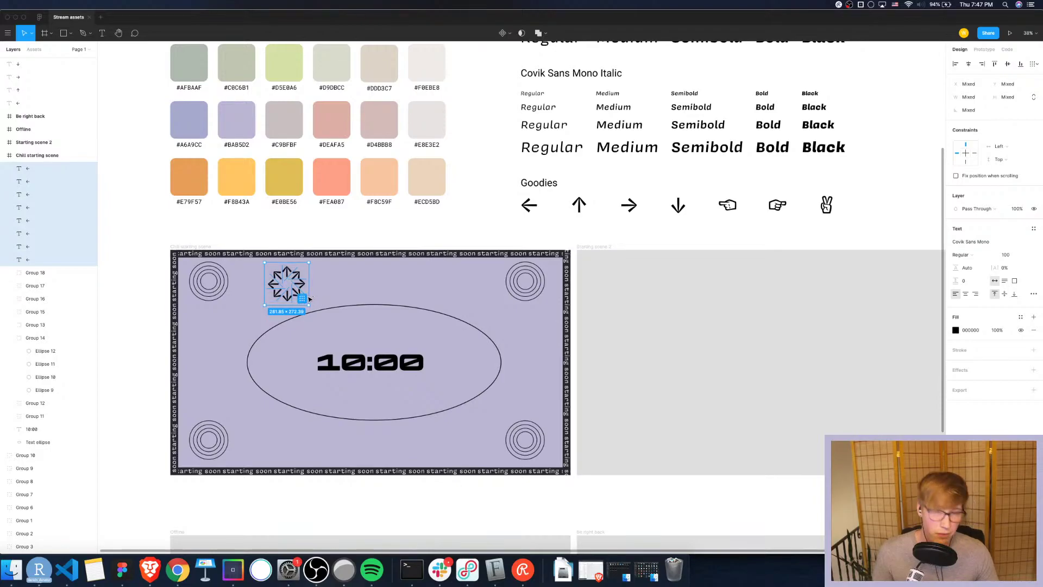
key(super+g)
mouse_move(284, 281)
mouse_down()
mouse_move(269, 279)
mouse_move(282, 285)
mouse_up()
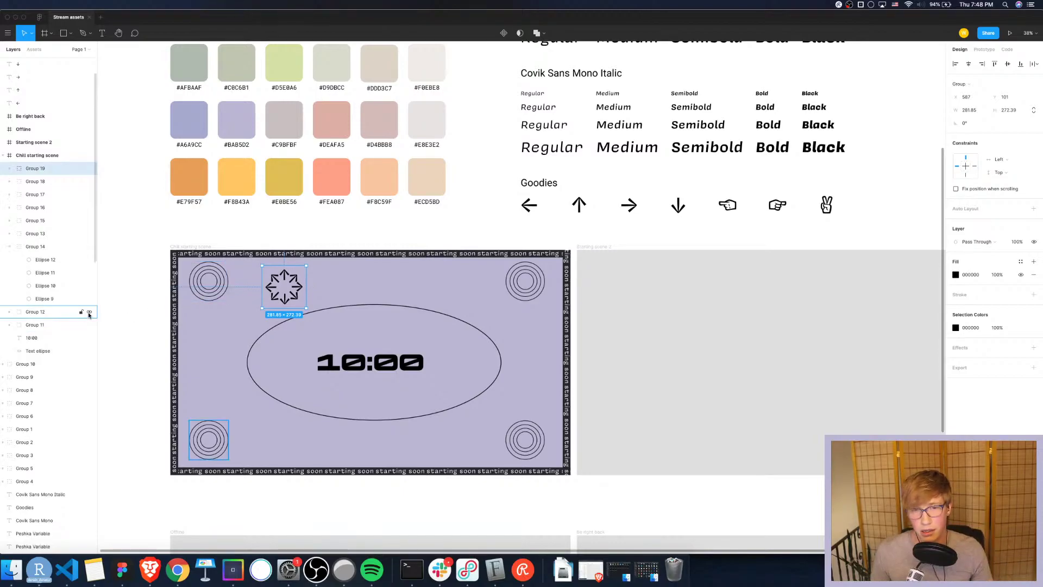
click(154, 238)
click(284, 286)
drag(285, 287, 297, 283)
click(156, 311)
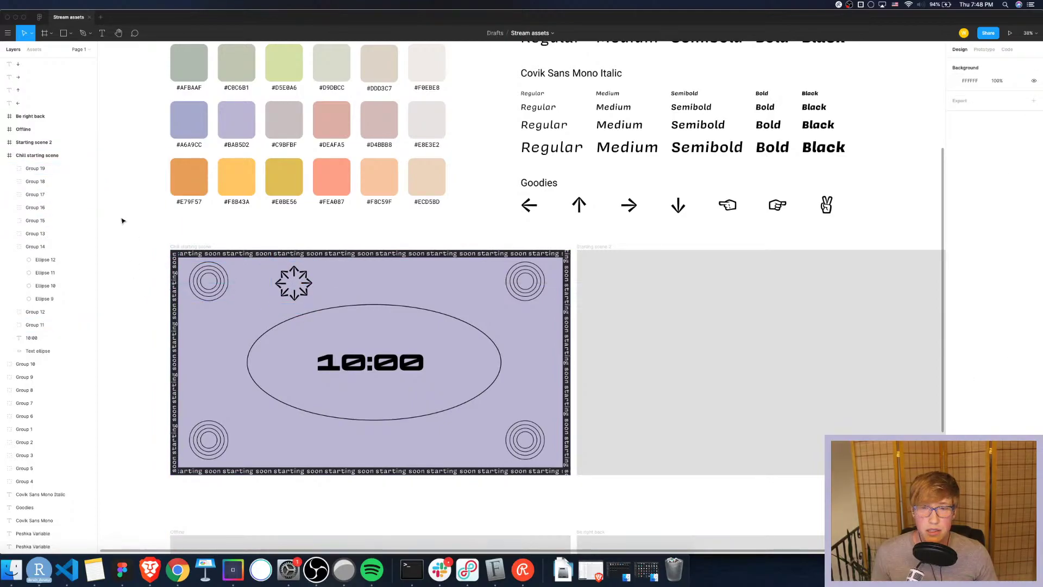
drag(123, 221, 293, 363)
click(292, 363)
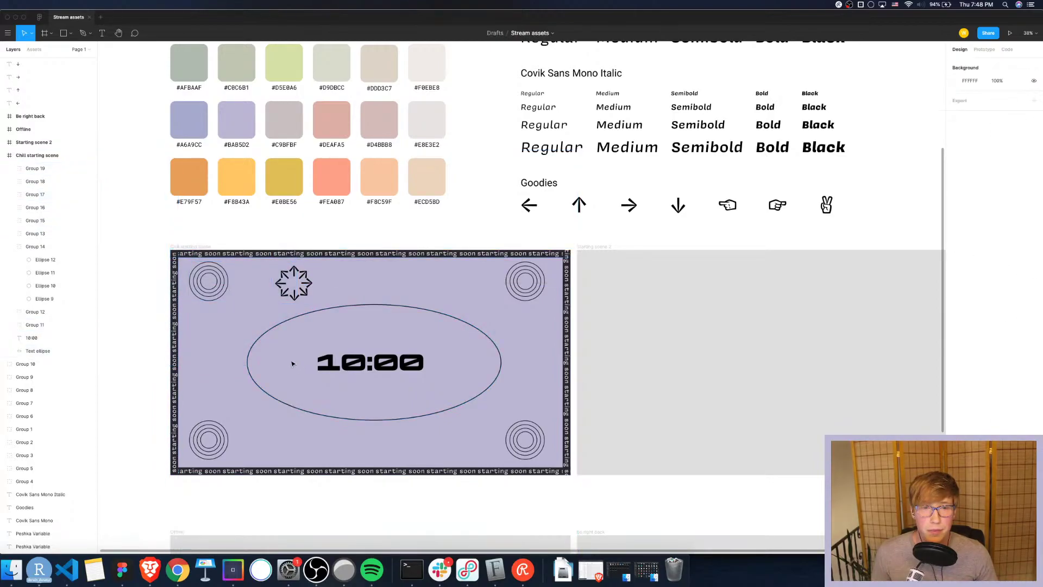
Duplicate the Chill starting scene frame and place the copy to the left of the original at X -4206, Y 1704
click(37, 156)
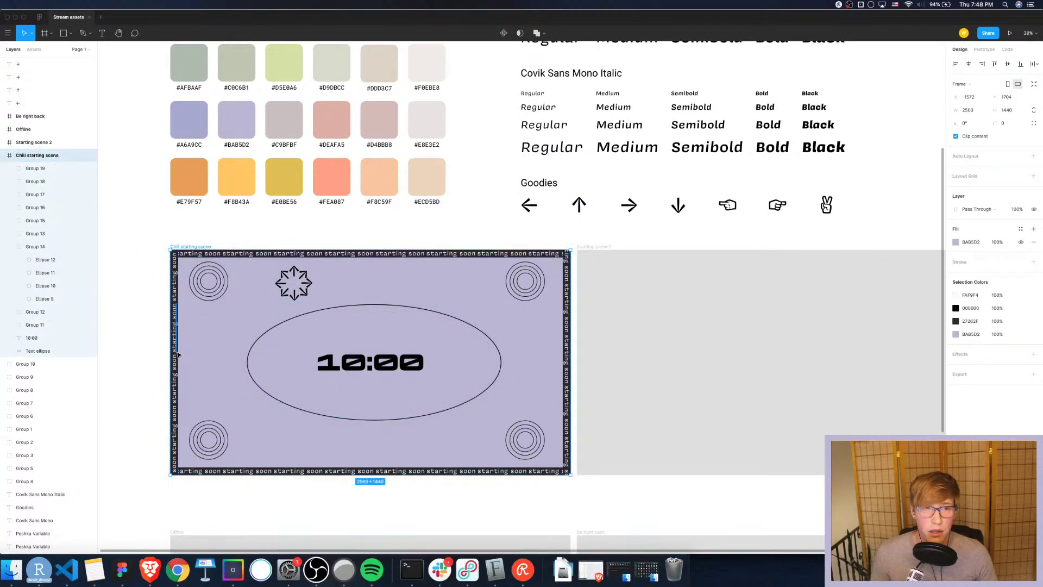
key(super+d)
scroll(282, 337, left, 4)
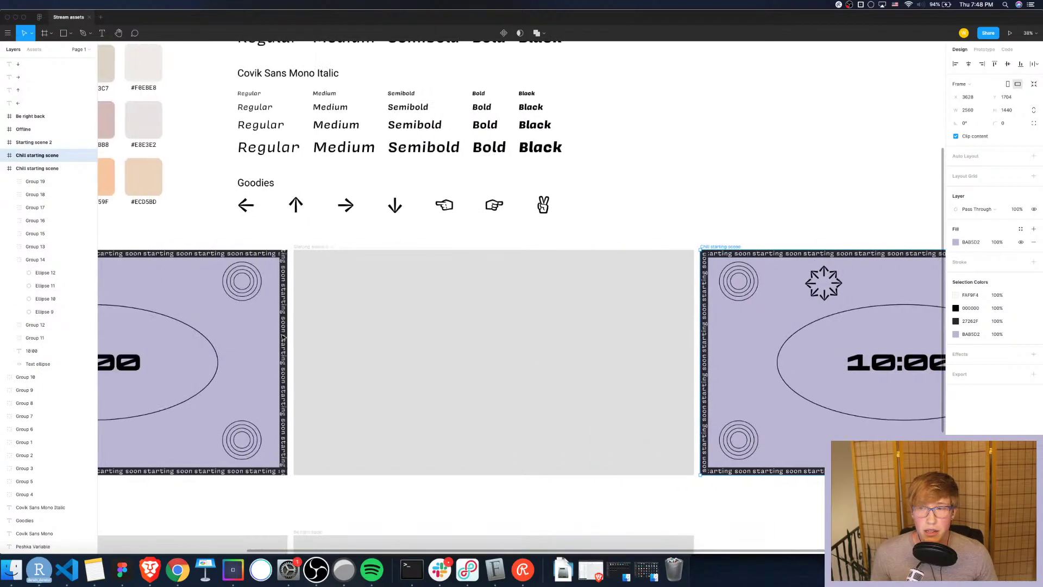
drag(825, 311, 192, 330)
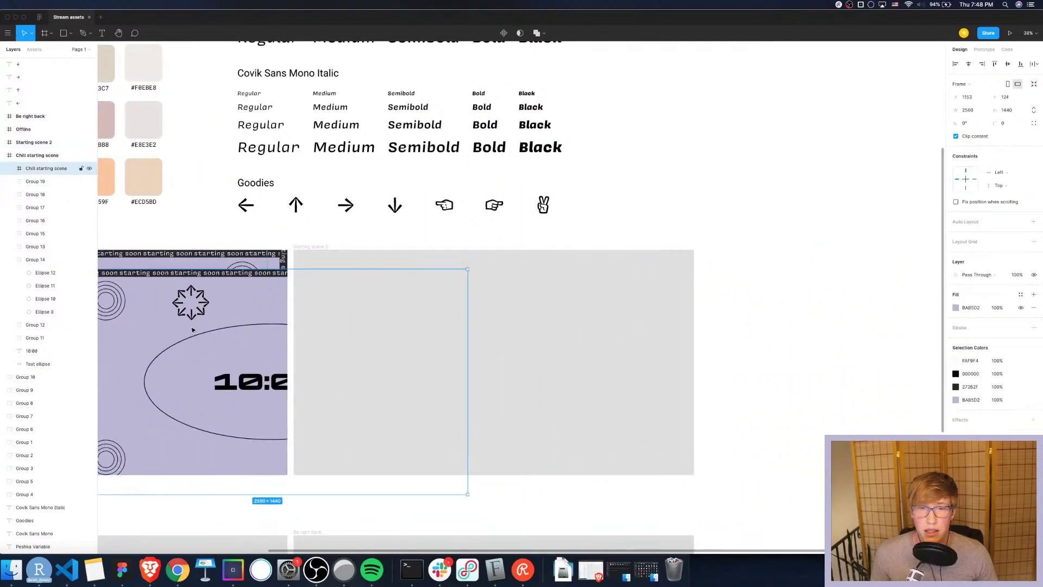
scroll(193, 330, left, 5)
drag(419, 316, 170, 297)
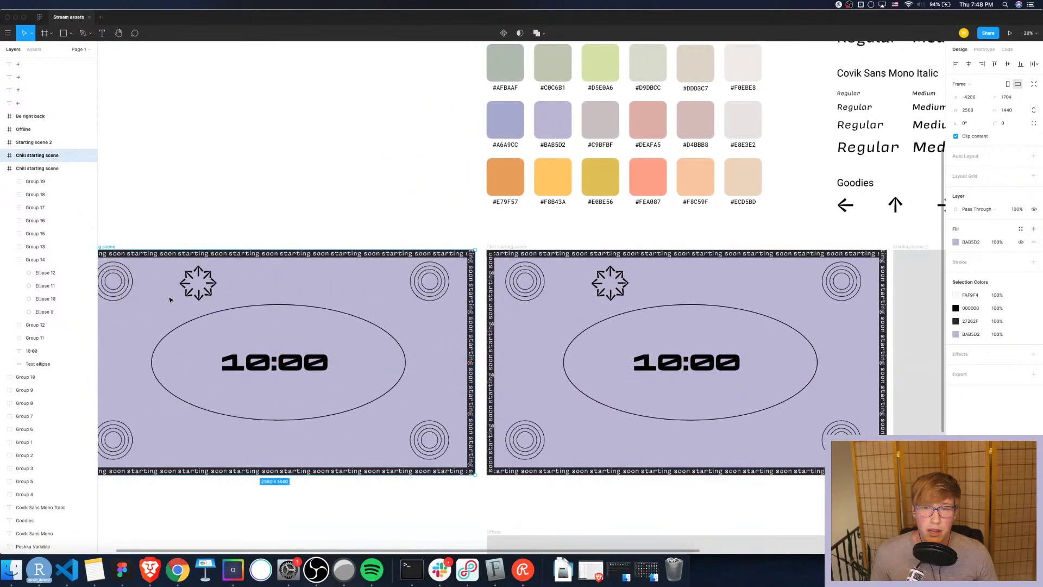
scroll(260, 364, left, 2)
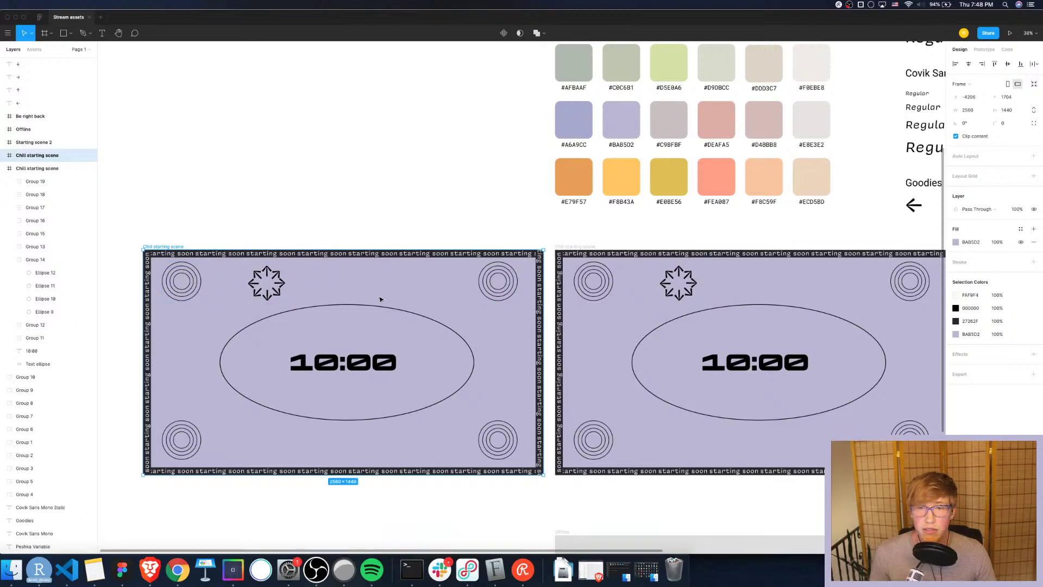
Delete the arrow ring and the four corner circle groups from the copied chill scene
click(196, 282)
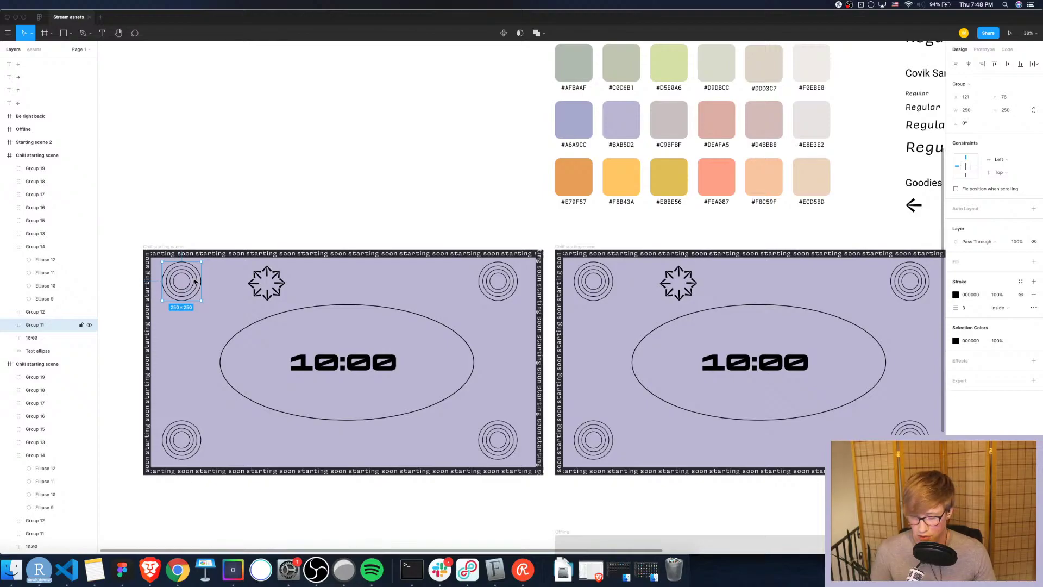
key(Delete)
click(268, 285)
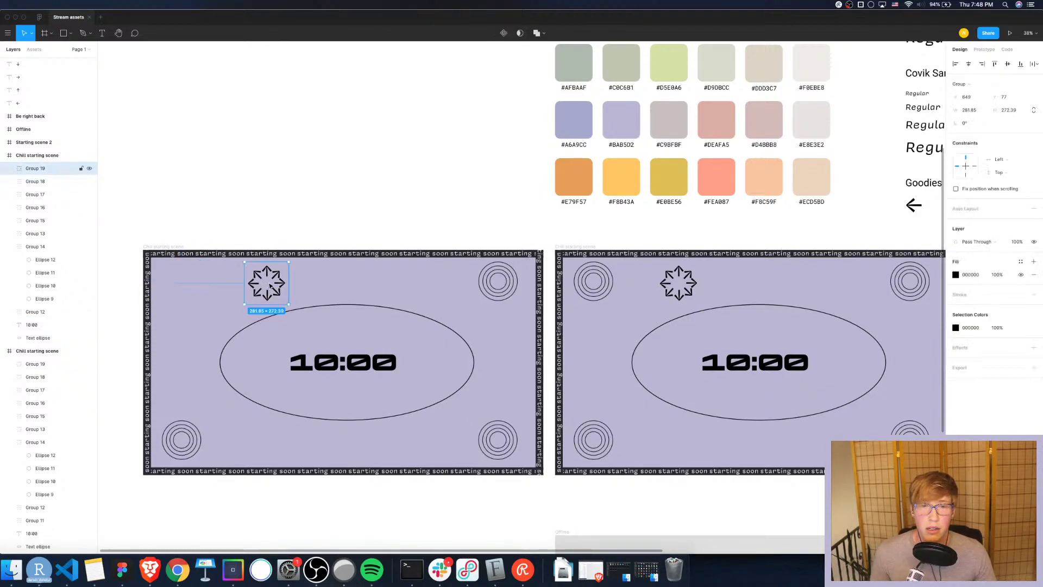
key(Delete)
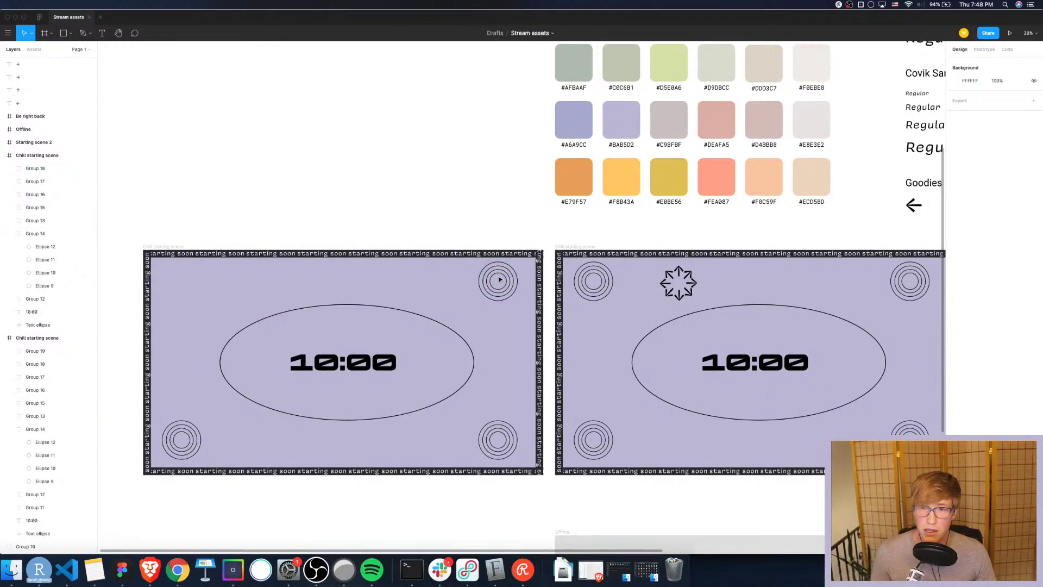
click(513, 282)
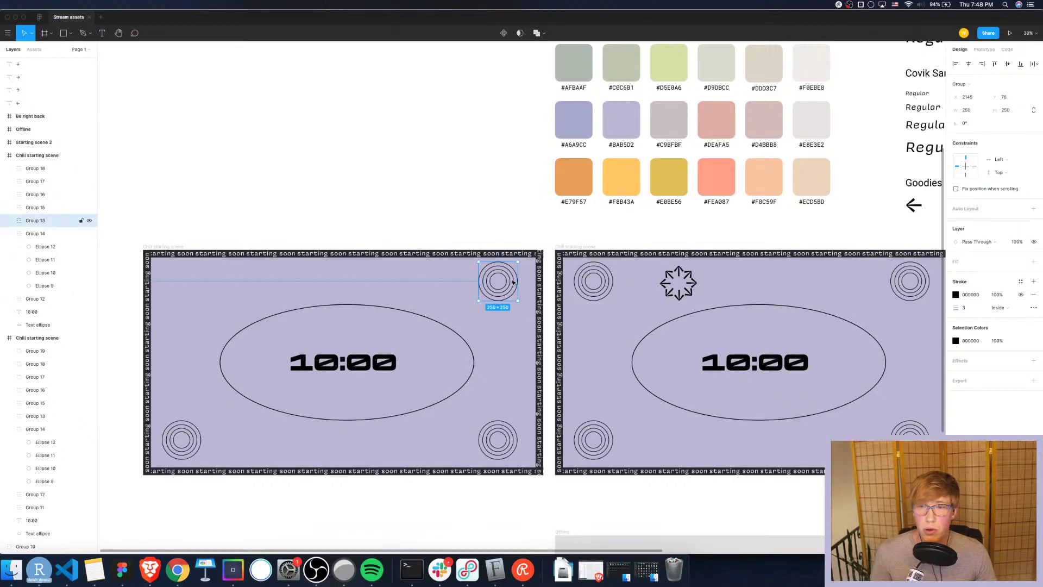
key(Delete)
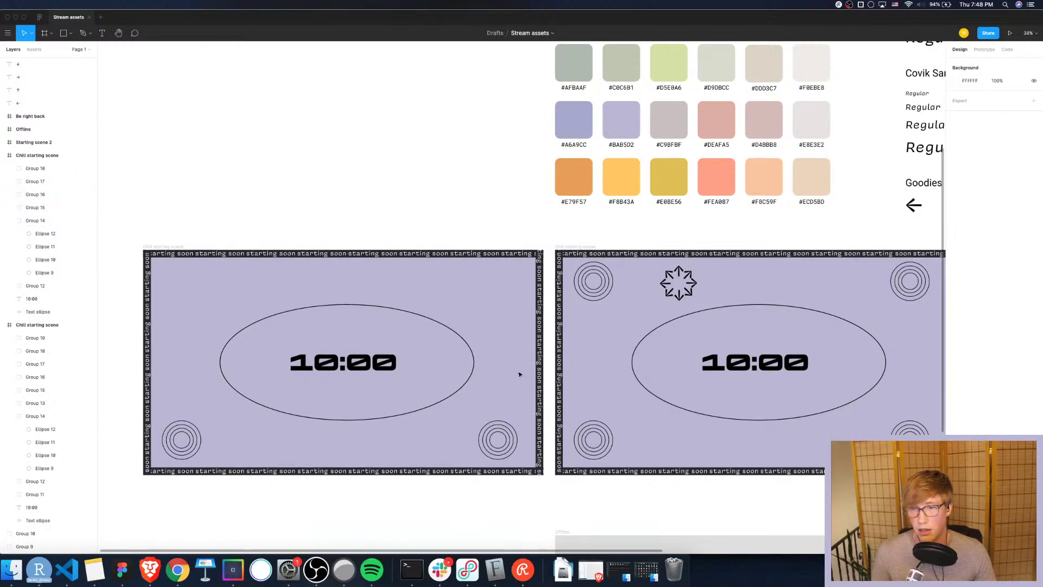
click(482, 438)
key(Delete)
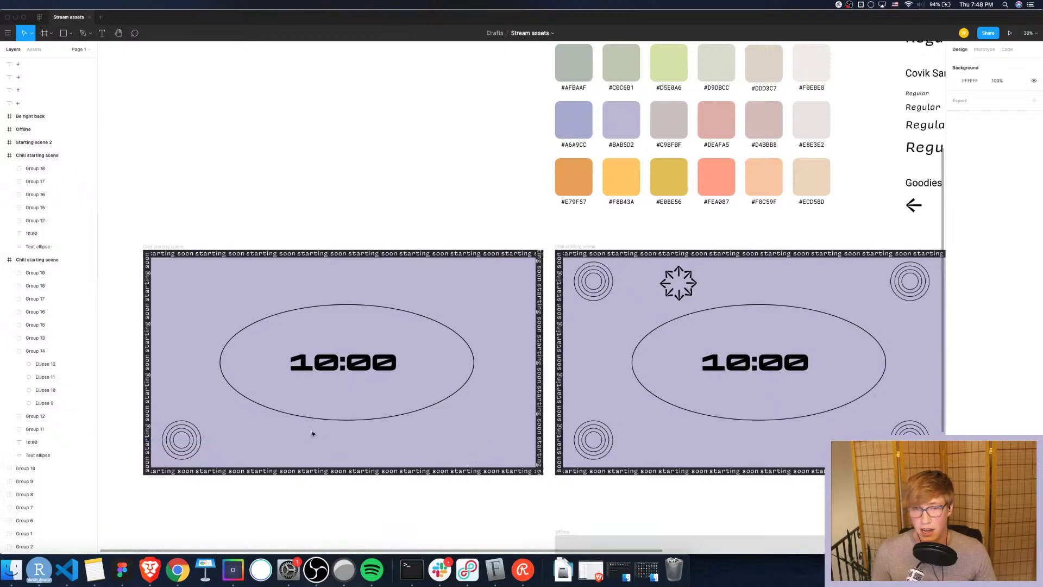
click(181, 442)
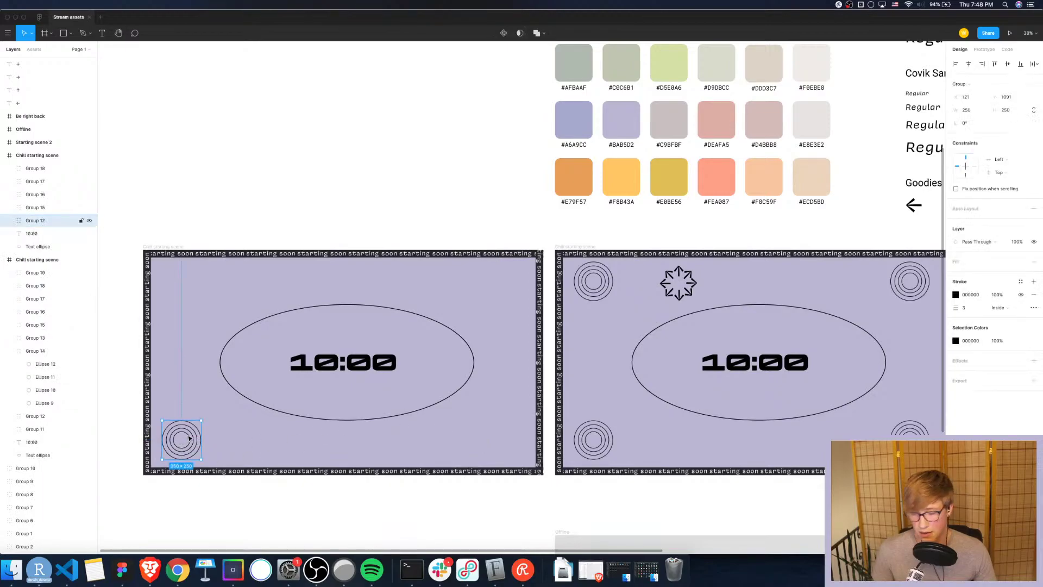
key(Delete)
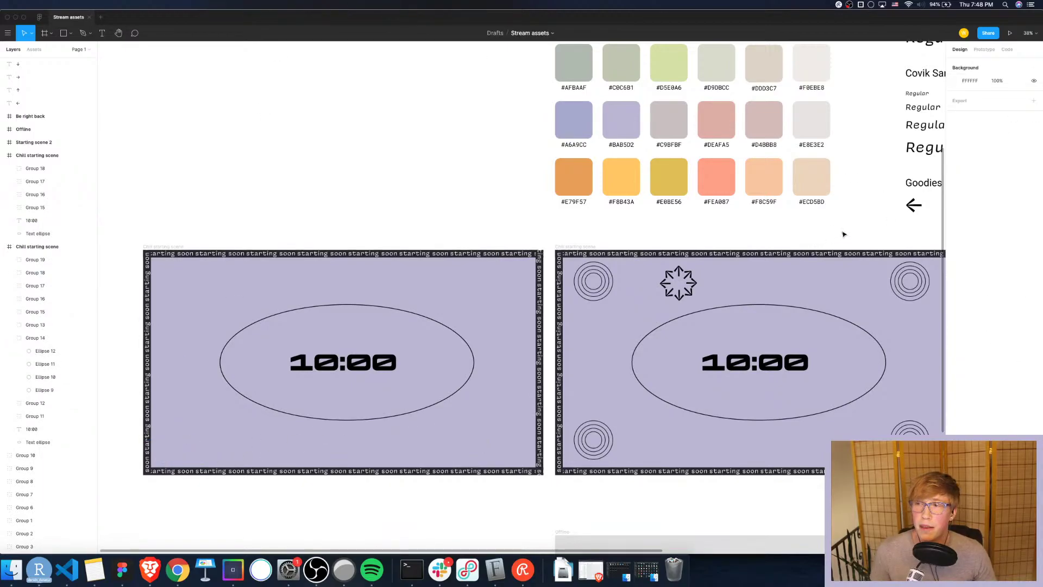
Copy the right-pointing arrow from Goodies into the copied scene's upper-left corner at X 61, Y 15, leaving the original in place
scroll(879, 215, right, 3)
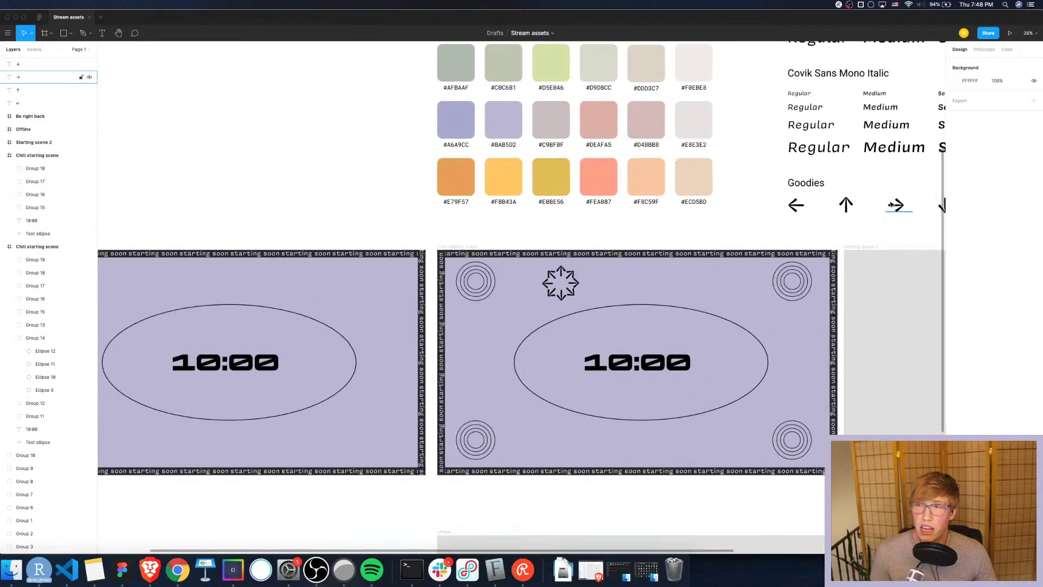
drag(897, 206, 931, 207)
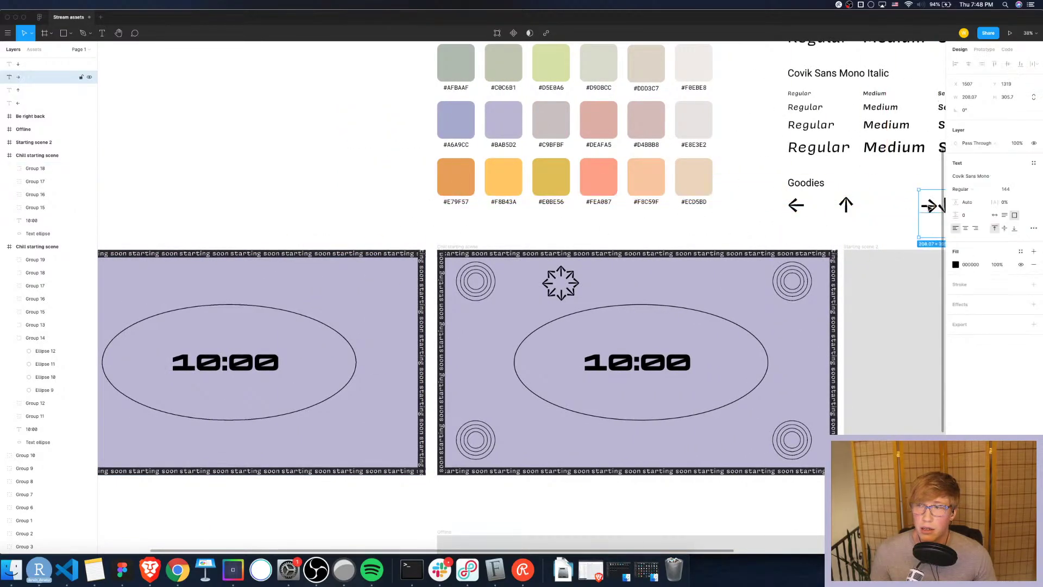
key(super+z)
click(897, 209)
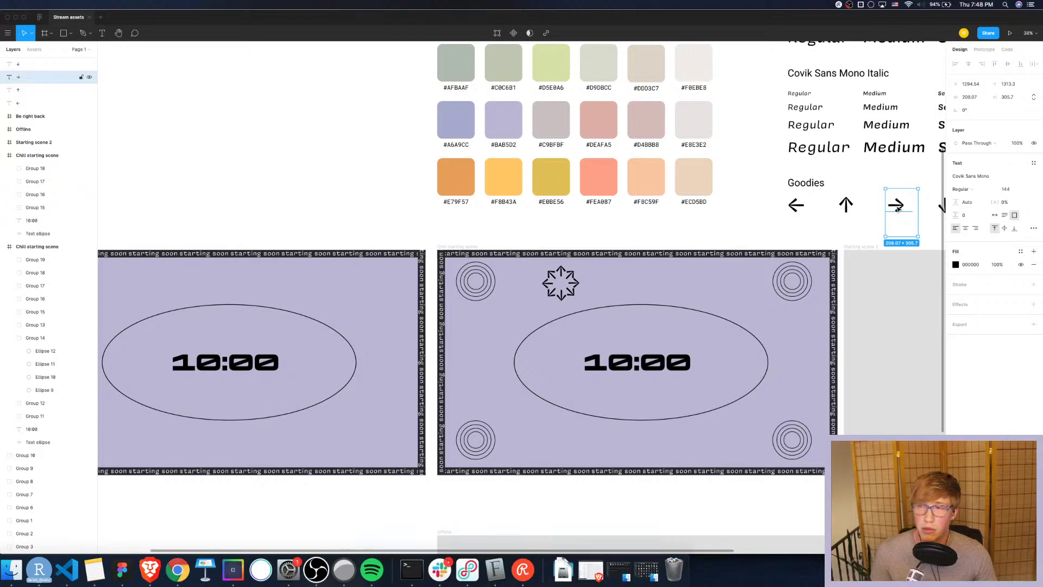
drag(898, 209, 217, 269)
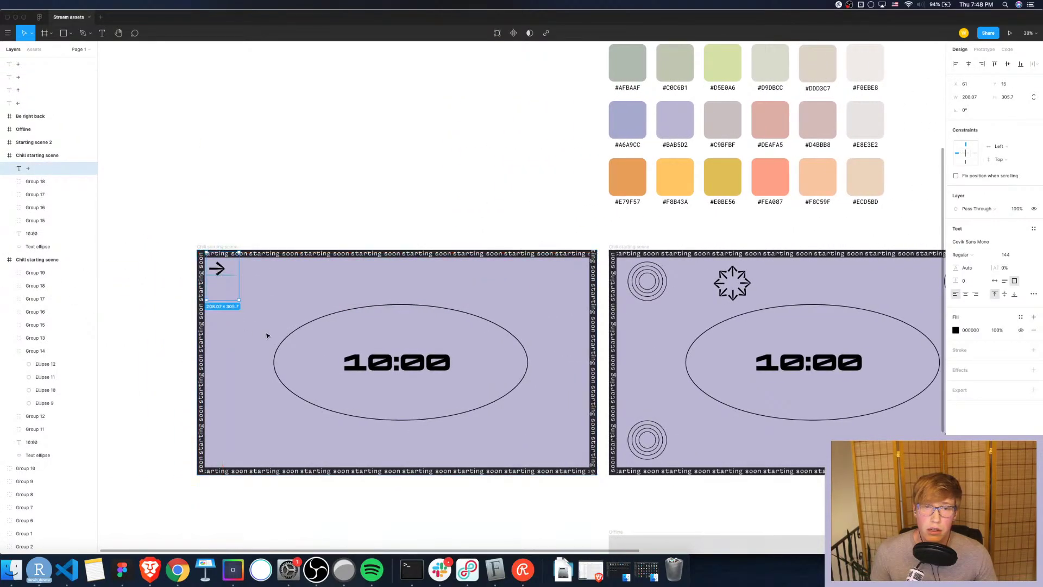
click(401, 306)
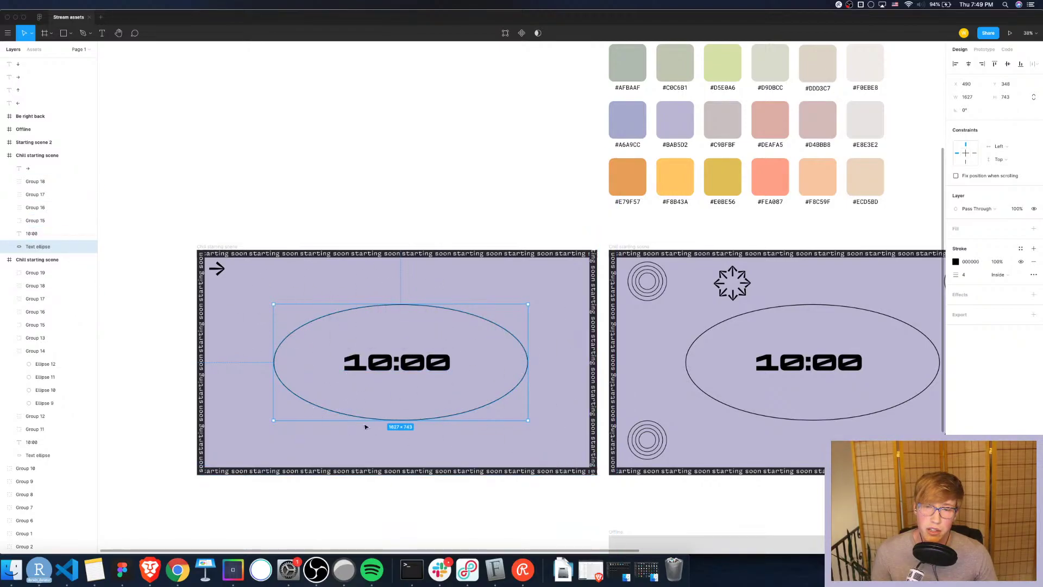
click(218, 268)
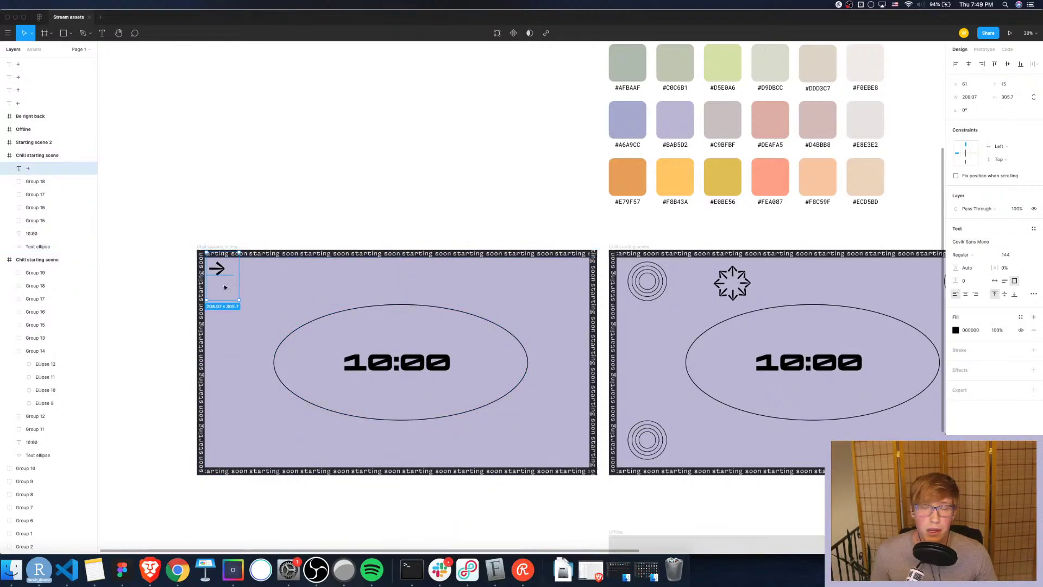
Extend the single right-pointing arrow text in the copied chill scene into a column of seven arrows, one per line
double_click(217, 268)
key(super+c)
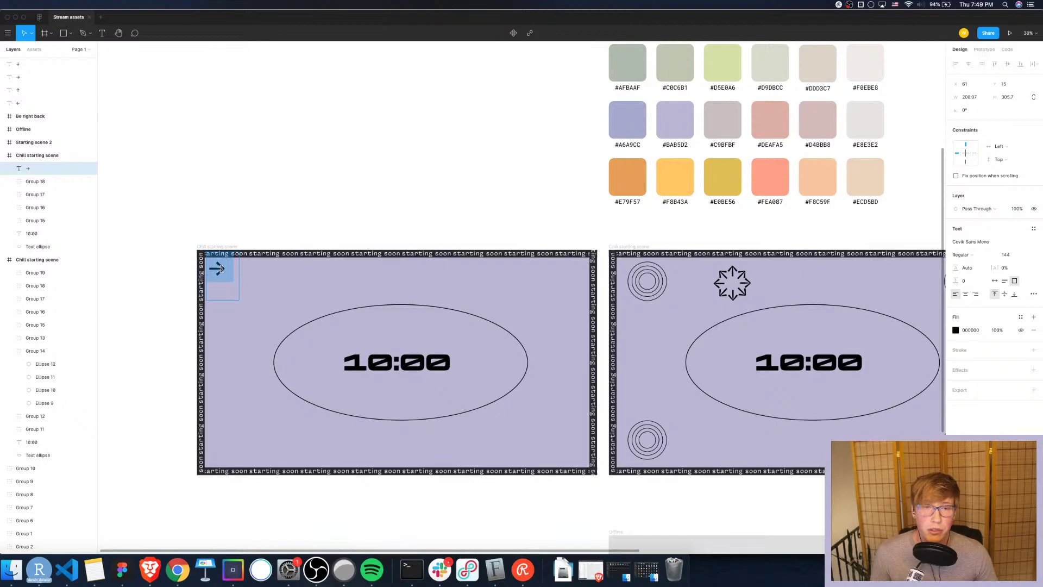
key(Right)
key(Return)
key(super+v)
key(Return)
key(super+v)
key(Return)
key(super+v)
key(Return)
key(super+v)
key(Return)
key(super+v)
key(Return)
key(super+v)
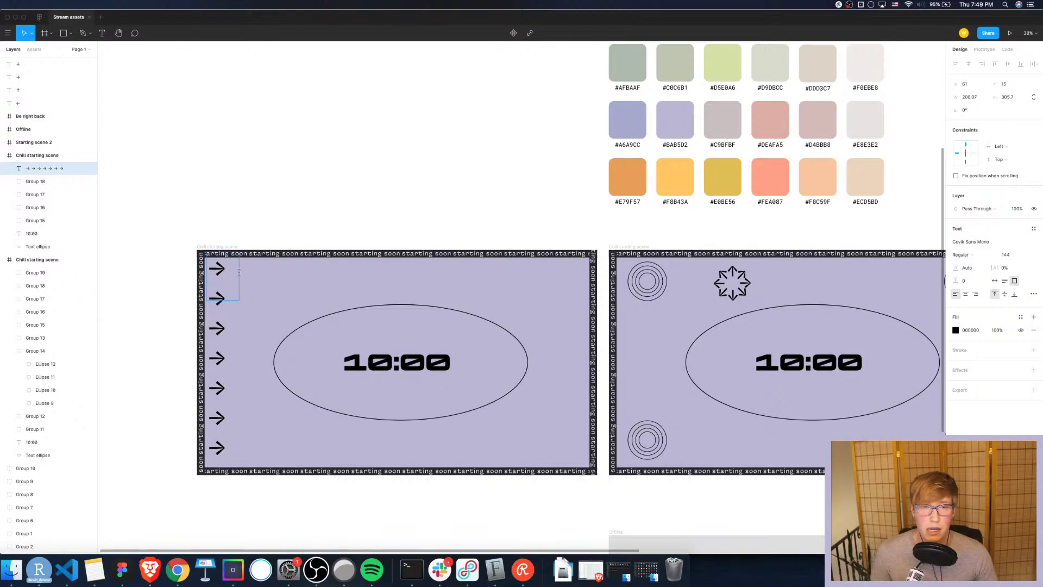
key(Escape)
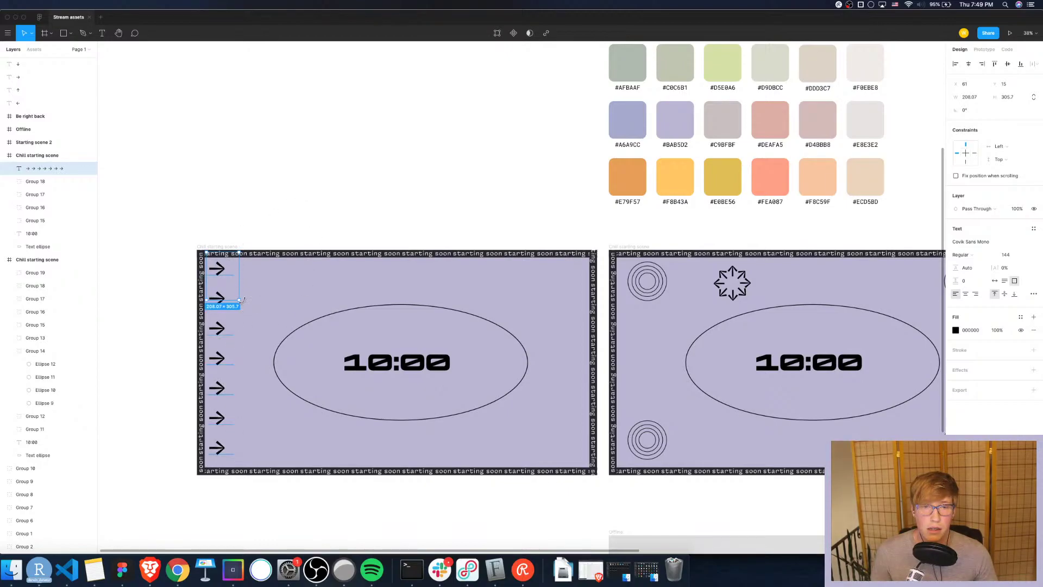
Resize the arrow column's text box to 137 × 1322 at X 61, Y 49, inside the scene's border
drag(239, 298, 589, 464)
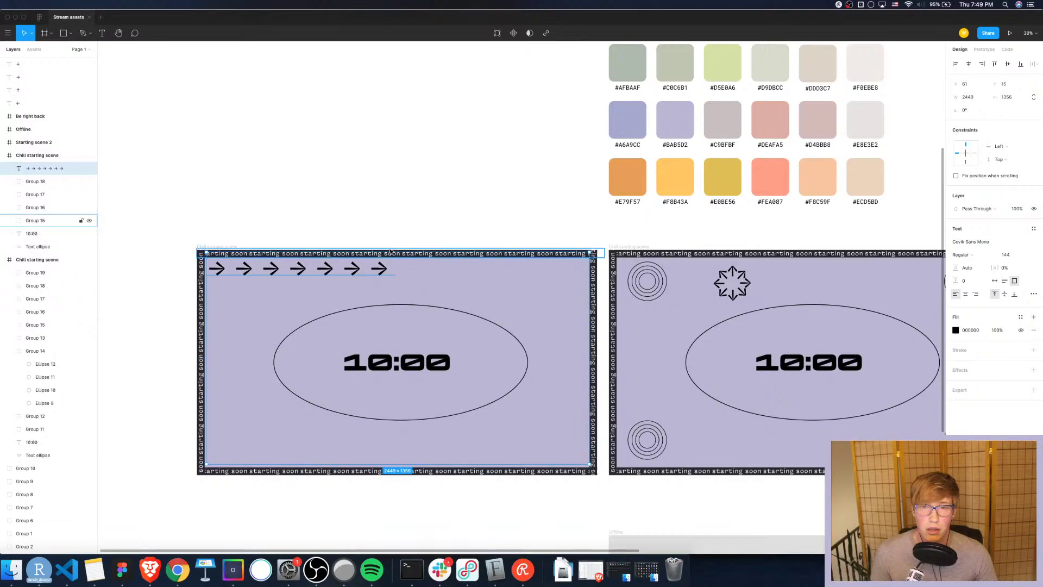
drag(390, 250, 390, 257)
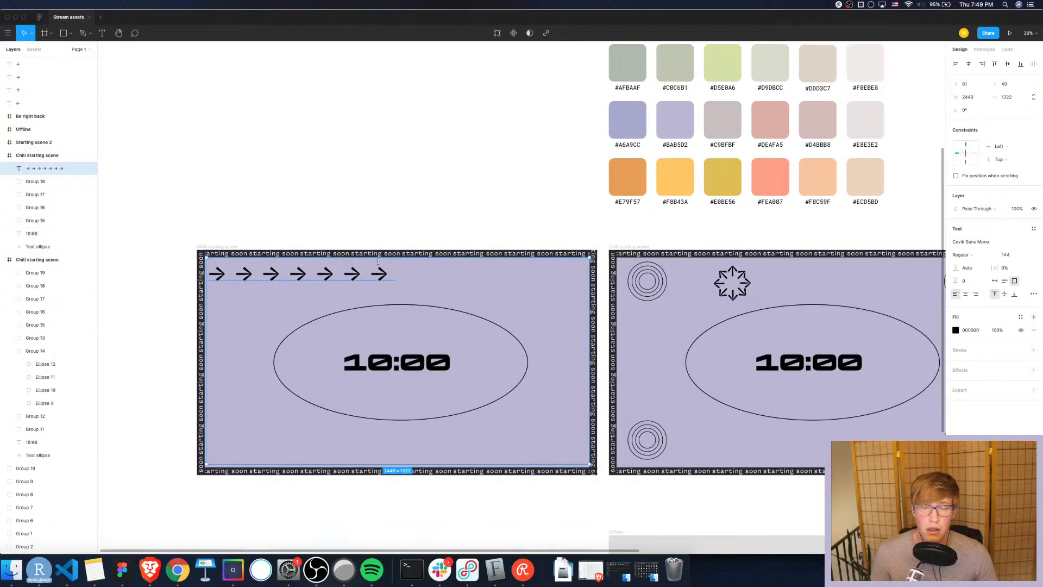
drag(590, 348, 228, 357)
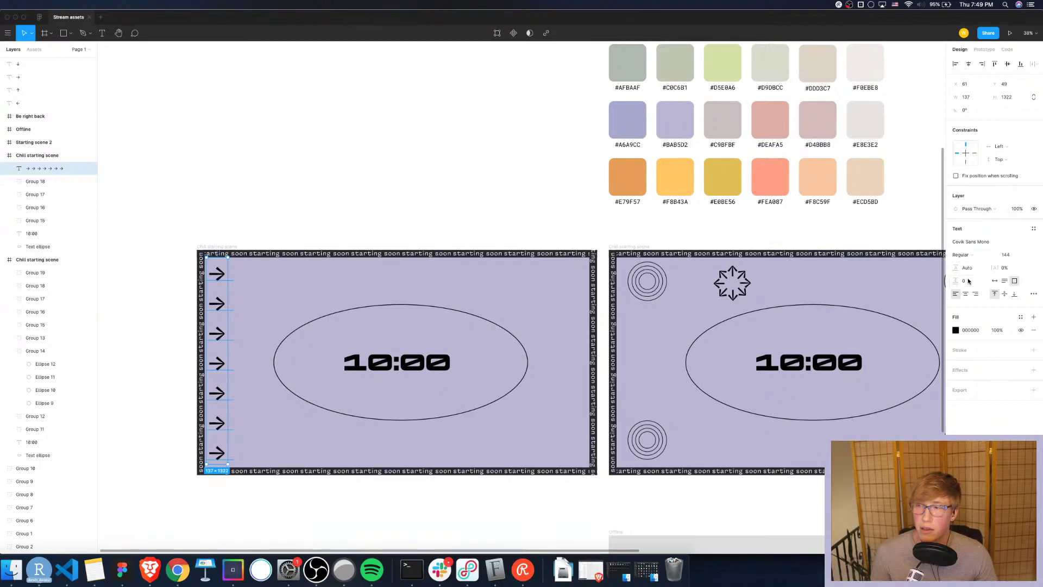
Tighten the arrow column's line height to 70%
click(963, 254)
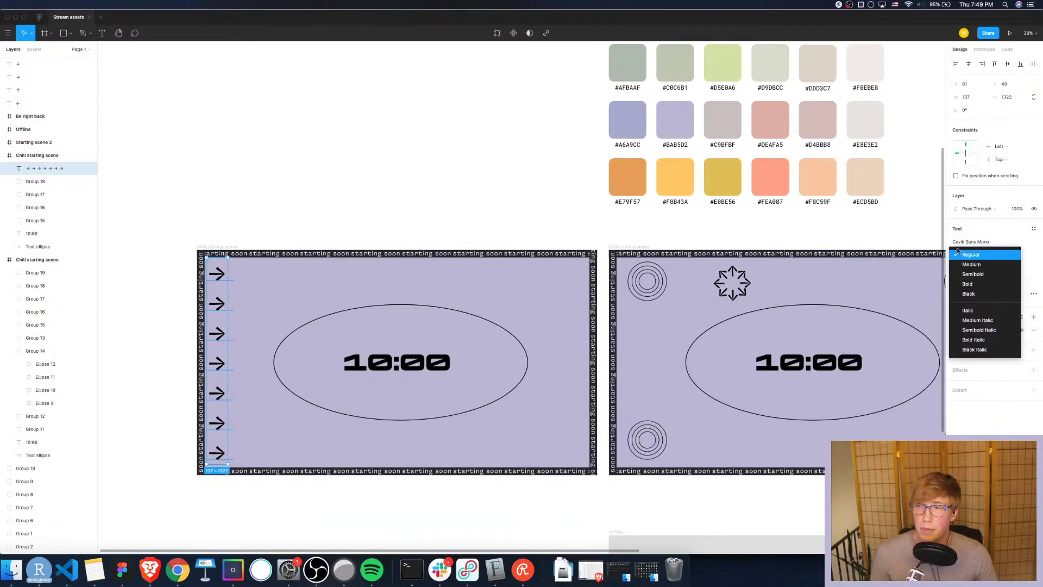
click(902, 235)
click(218, 280)
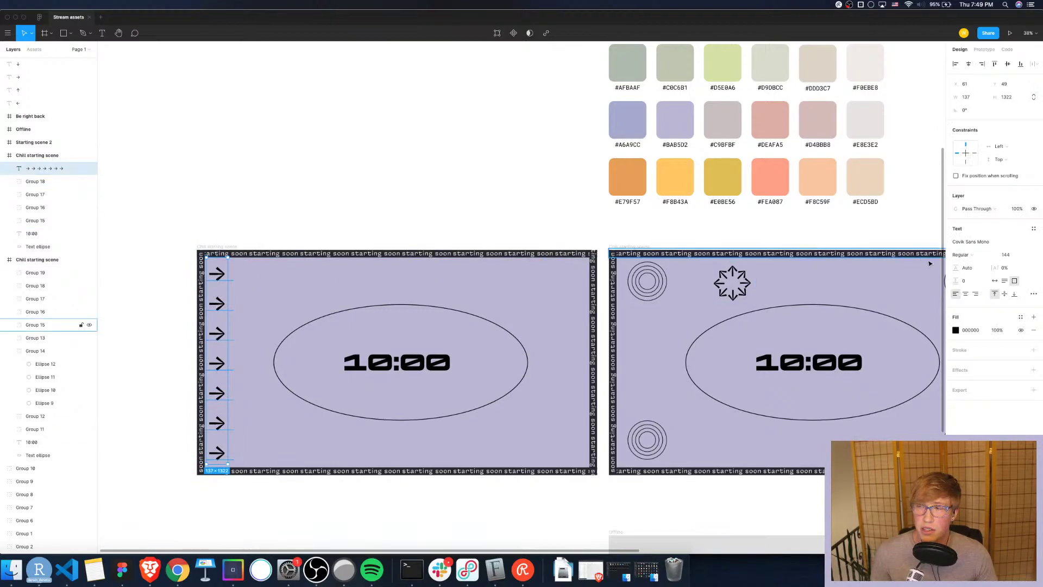
click(968, 268)
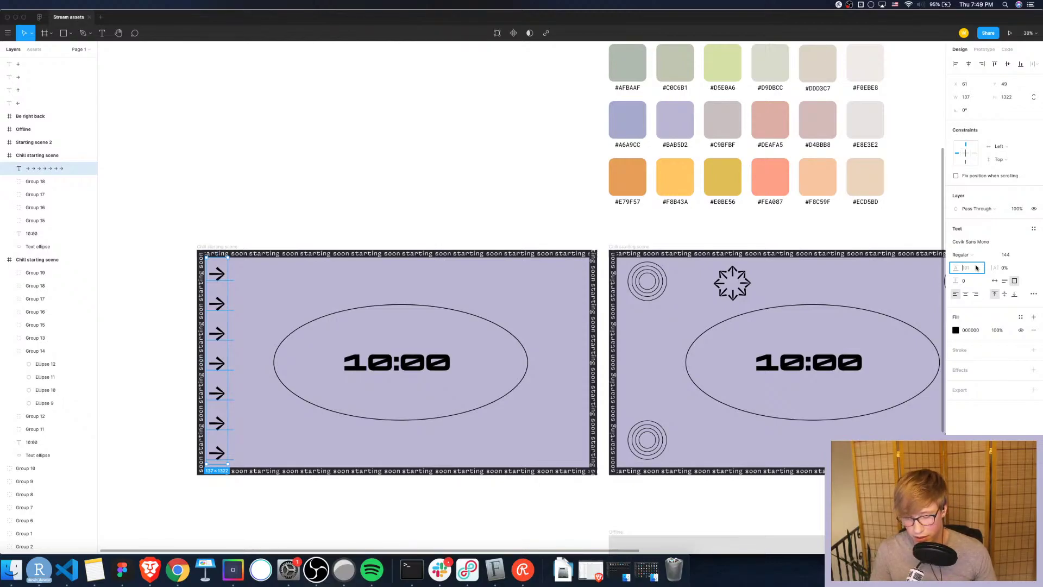
key(Return)
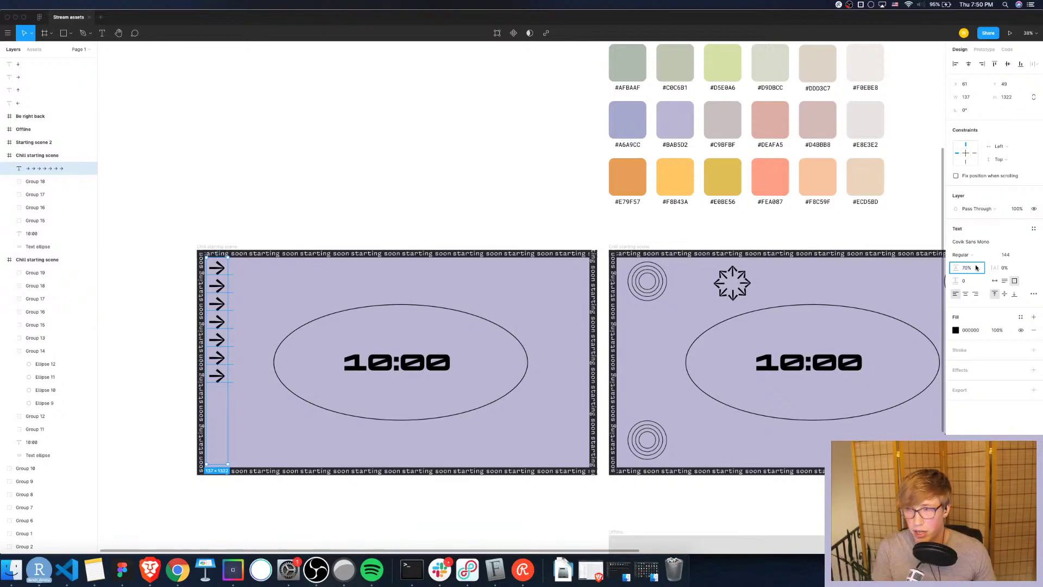
key(Return)
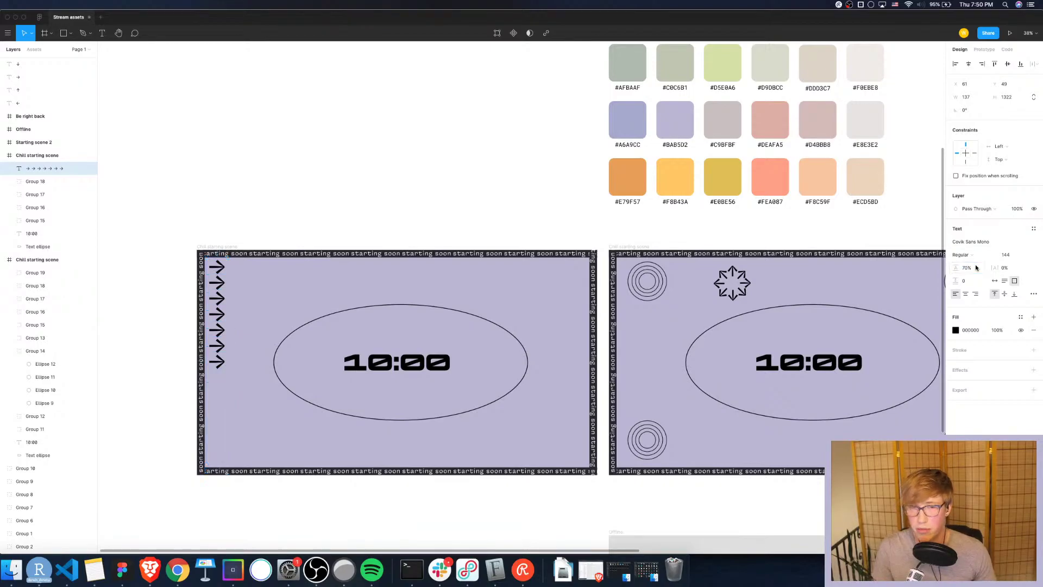
Double the arrow column by appending a copy of its seven lines, and move it to X 37, Y 10
double_click(225, 361)
key(super+c)
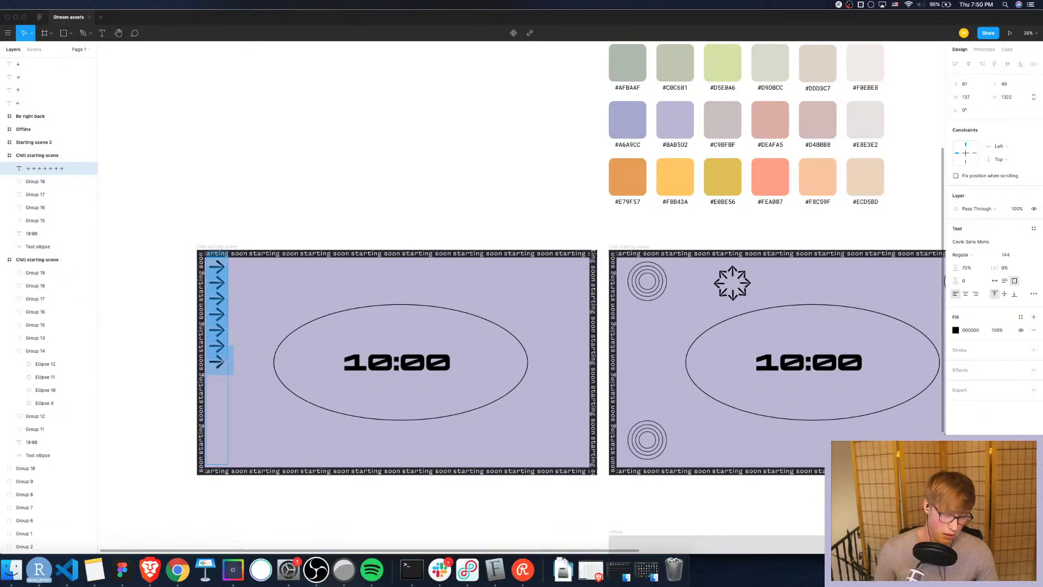
key(Right)
key(super+v)
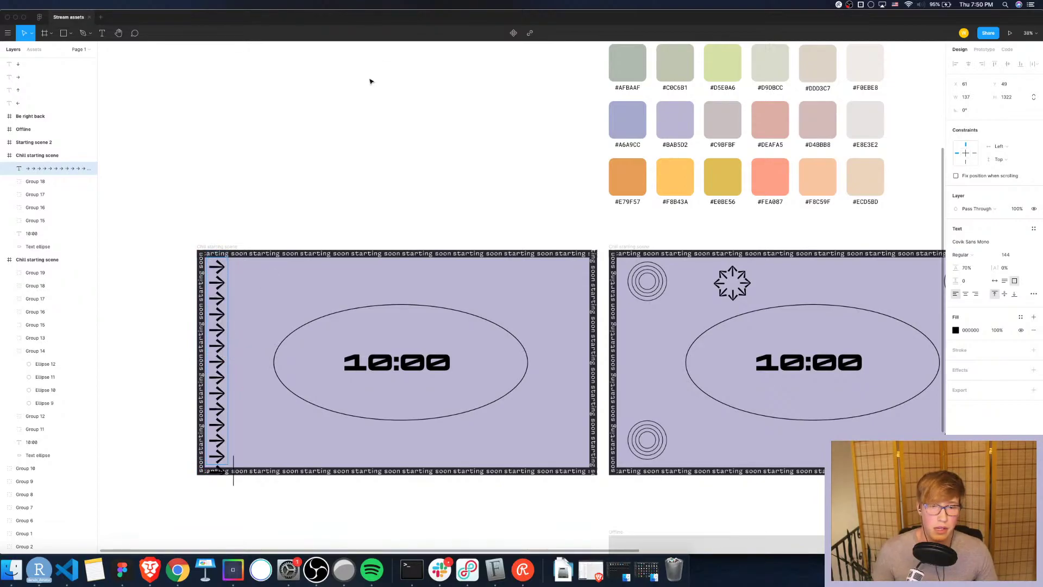
key(Escape)
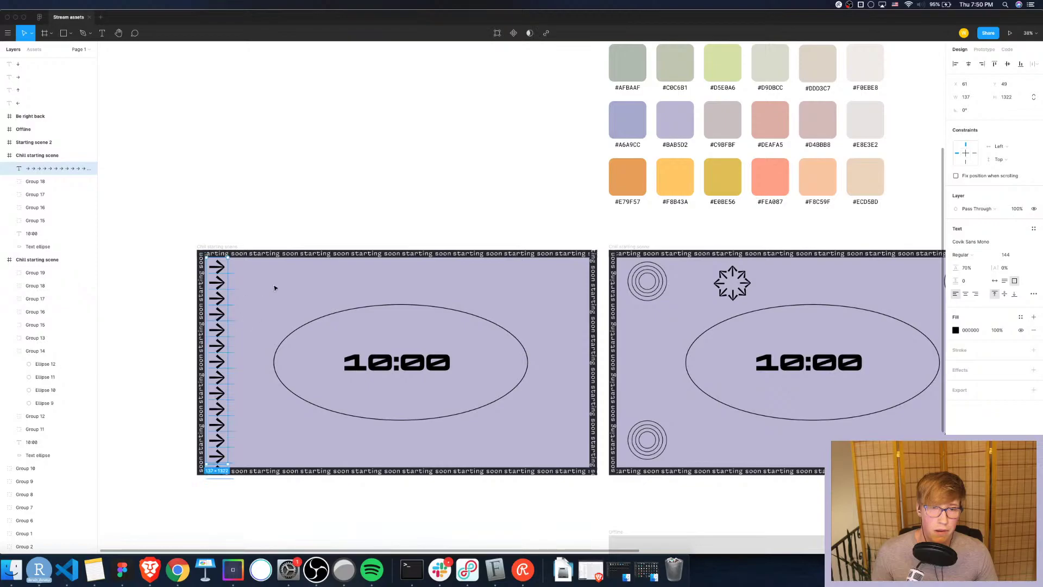
drag(216, 315, 212, 306)
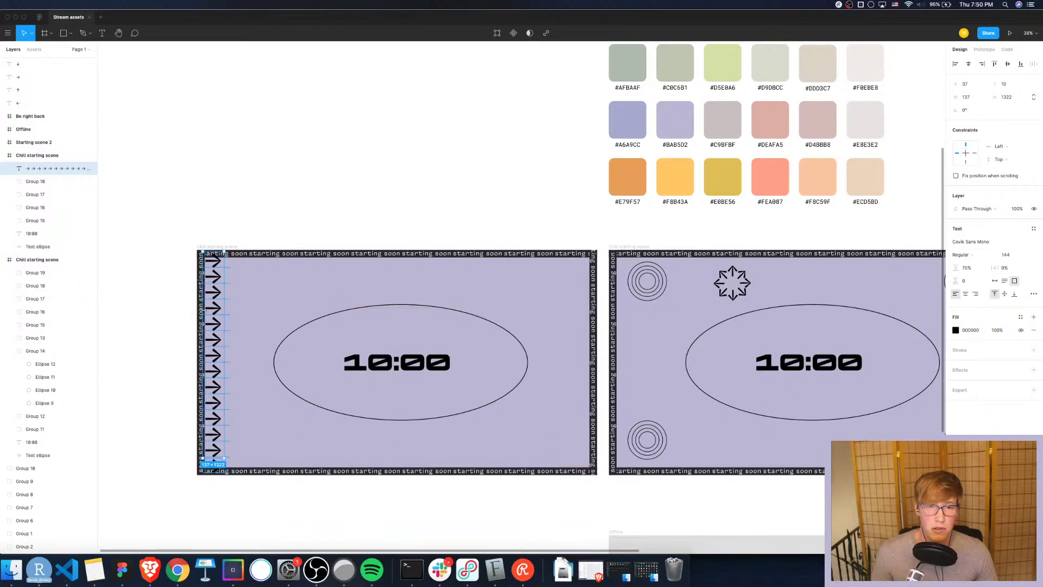
Try to fill the scene with repeated copies of the arrow column, starting with one at X 151, Y 13
key(super+d)
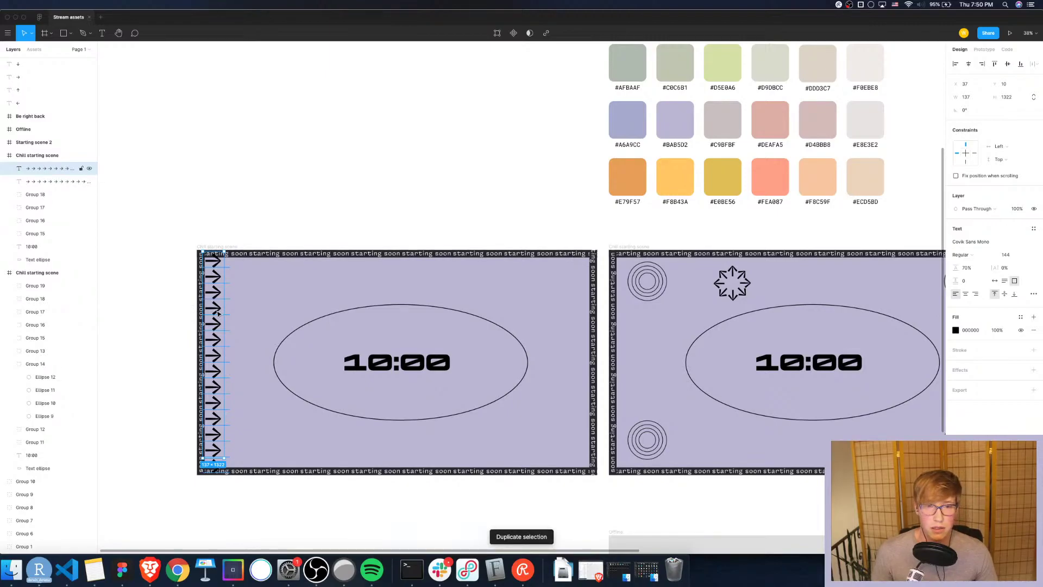
key(super+z)
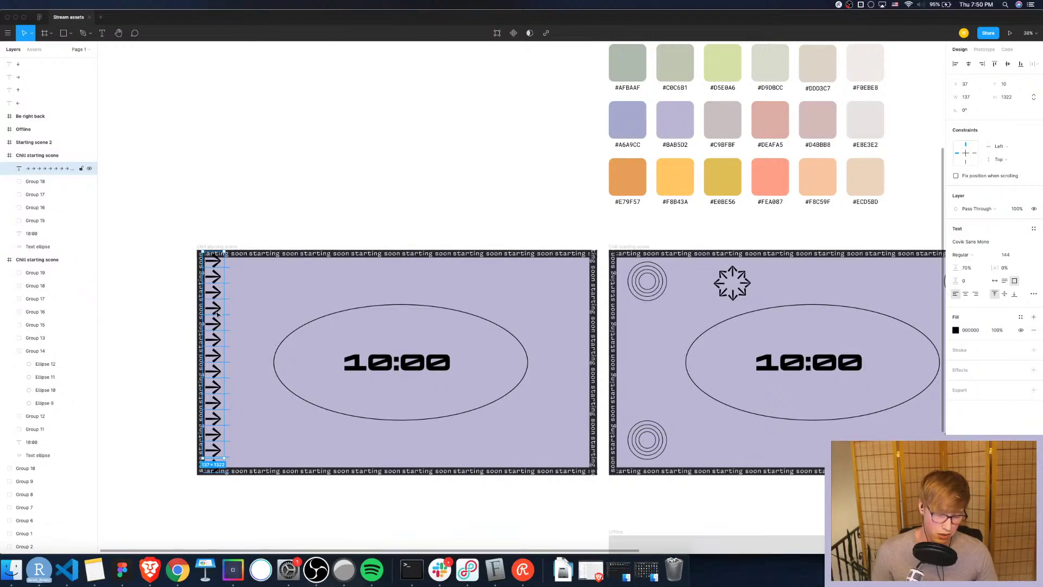
drag(218, 314, 237, 315)
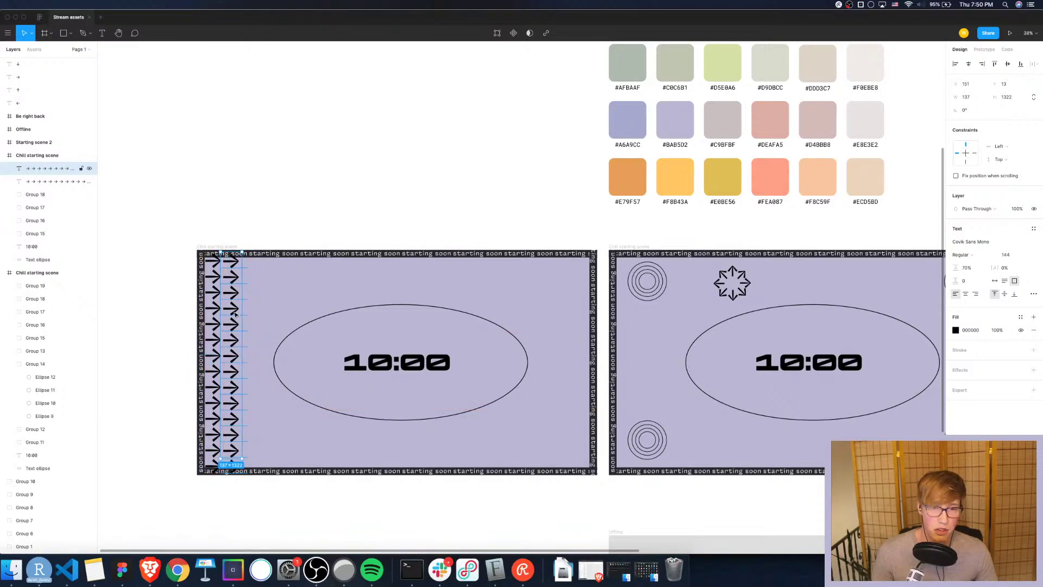
key(super+d)
key(super+d)
key(super+d)
key(super+d)
key(super+d)
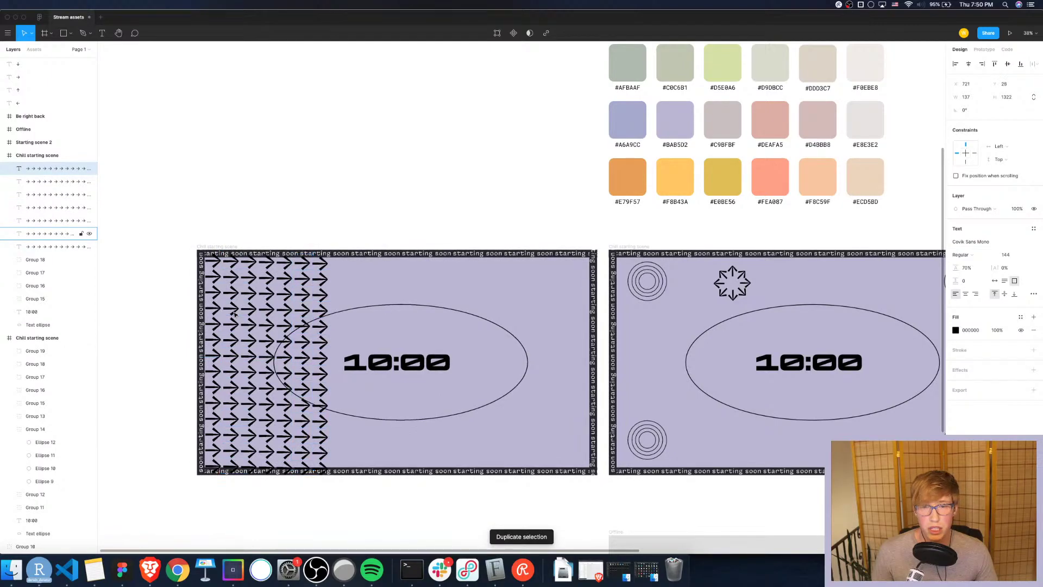
key(super+d)
key(super+d)
key(super+d)
key(super+d)
key(super+d)
key(super+d)
key(super+d)
key(super+d)
key(super+d)
key(super+d)
key(super+d)
key(super+d)
key(super+d)
key(super+d)
key(super+d)
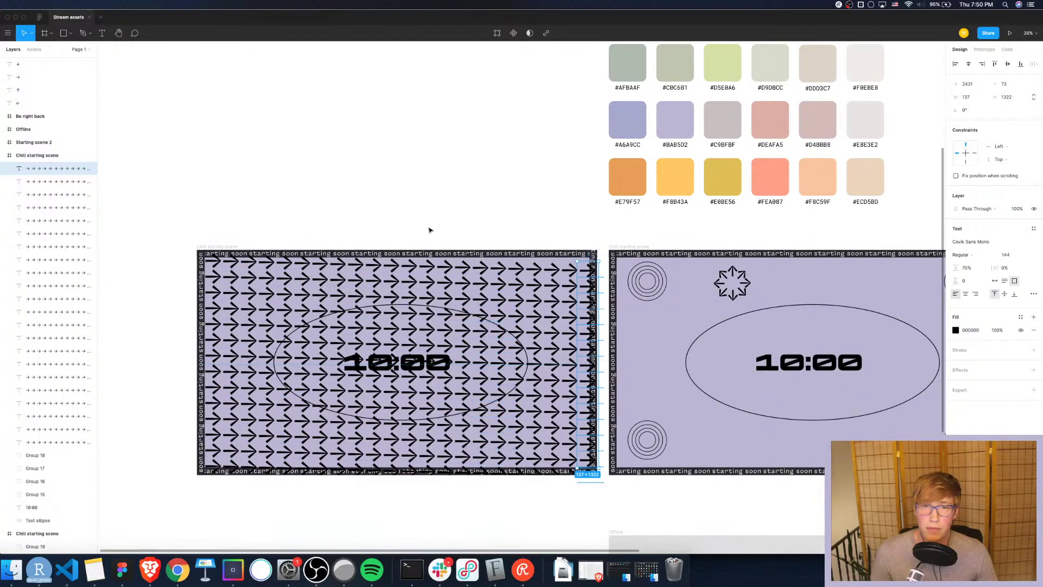
Undo all the arrow column copies, leaving only the original column at the scene's left edge
key(super+z)
key(super+z)
key(super+z)
key(super+z)
key(super+z)
key(super+z)
key(super+z)
key(super+z)
key(super+z)
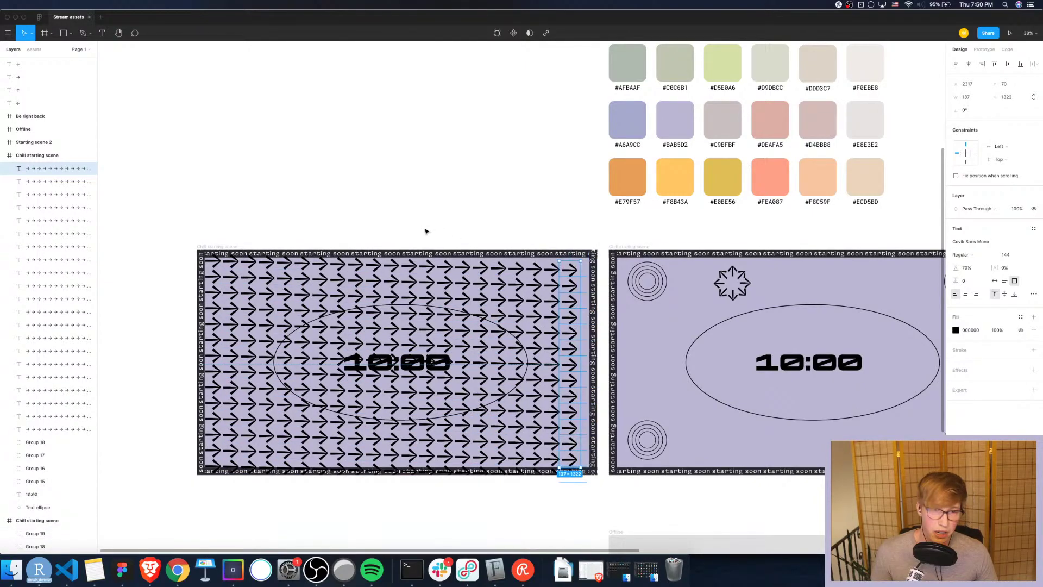
key(super+z)
key(super+z)
key(super+z)
key(super+z)
key(super+z)
key(super+z)
key(super+z)
key(super+z)
key(super+z)
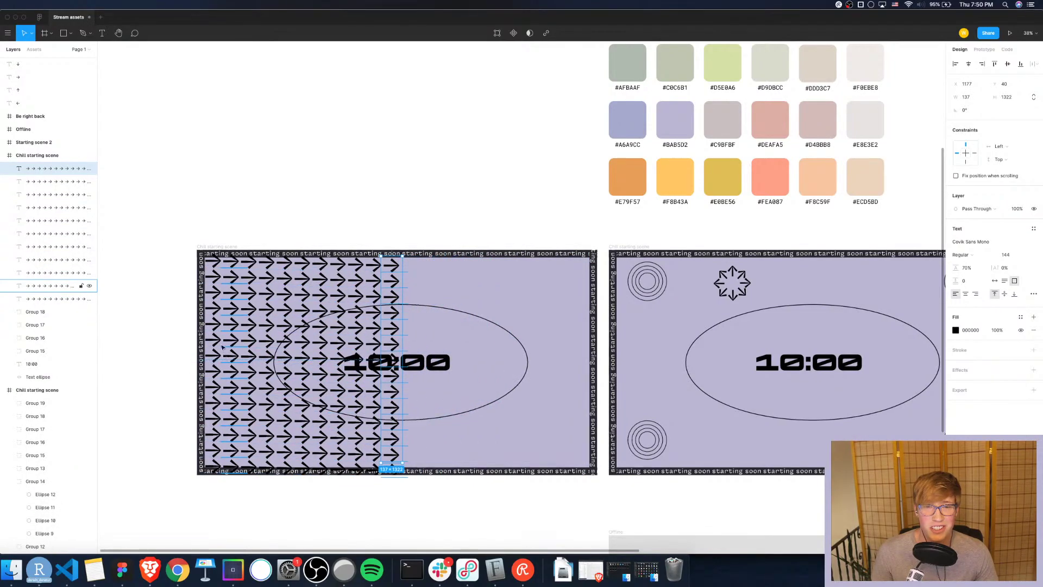
key(super+z)
key(super+z)
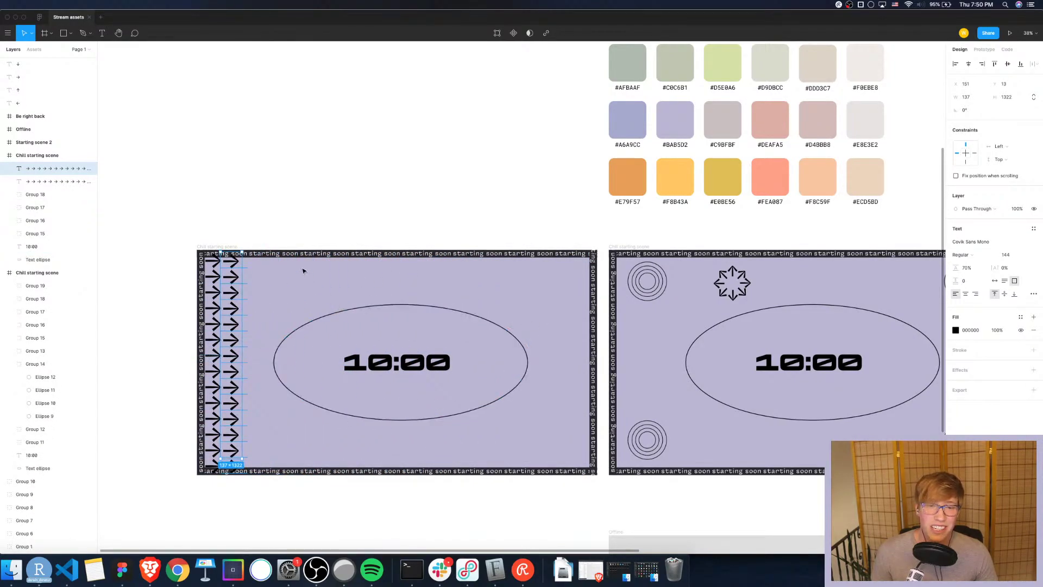
key(super+z)
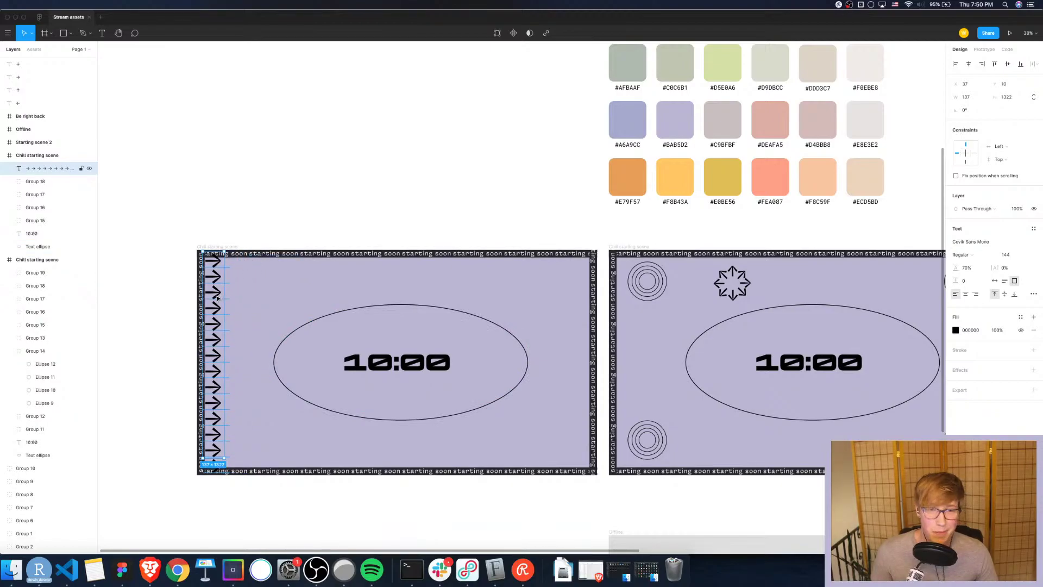
Copy the arrow column to X 195, Y 10 and repeat it at the same spacing across the scene up to X 2407
drag(216, 292, 240, 291)
key(alt)
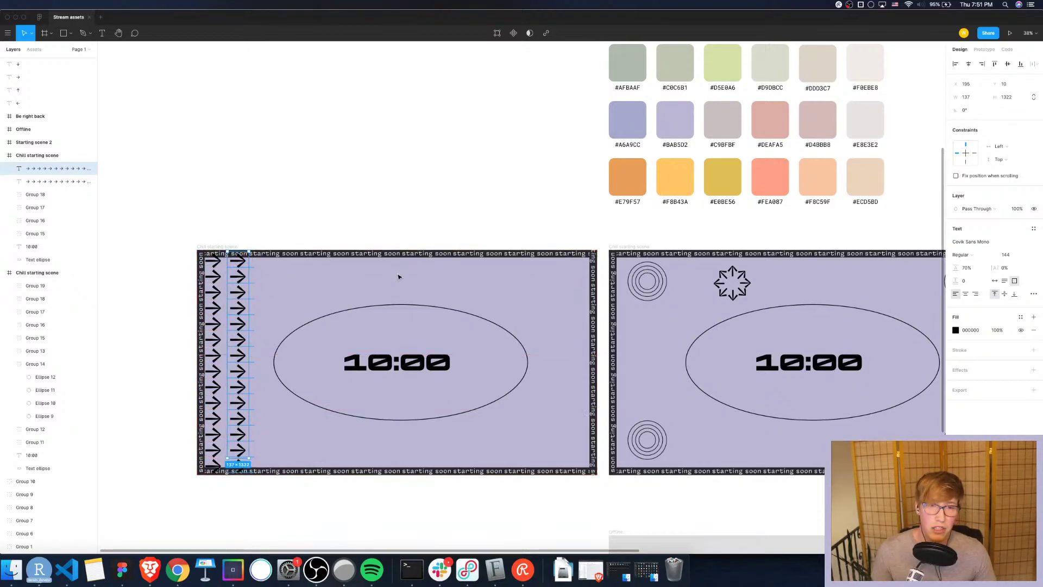
key(super+d)
key(super+d)
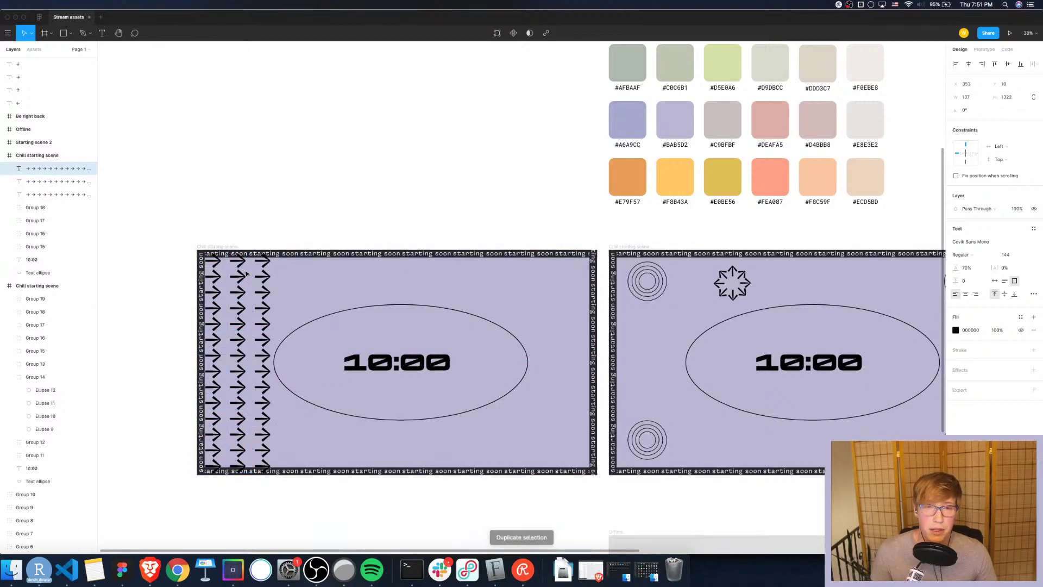
key(super+d)
key(super+d)
key(super+d)
key(super+d)
key(super+d)
key(super+d)
key(super+d)
key(super+d)
key(super+d)
key(super+d)
key(super+d)
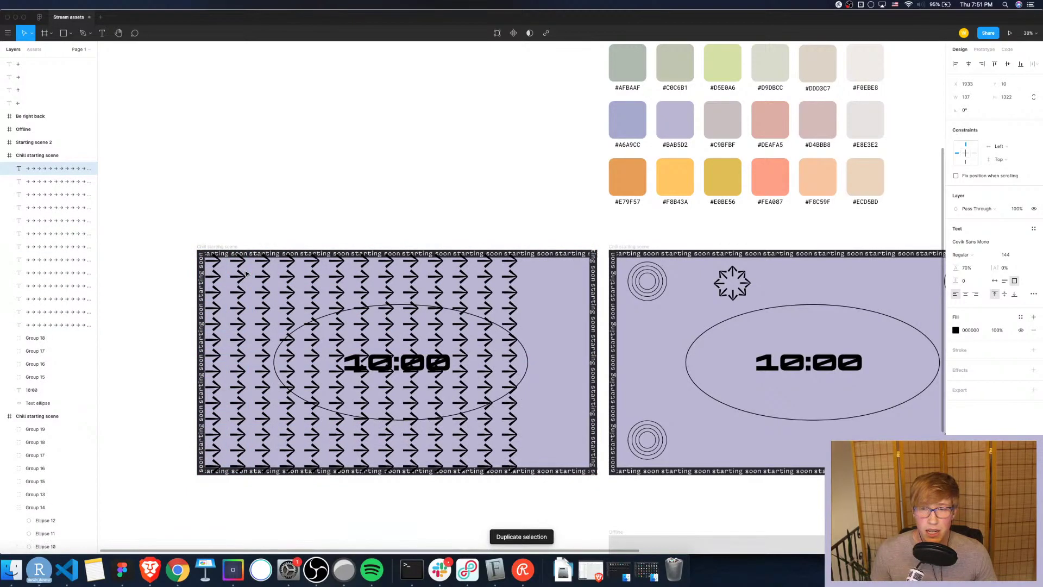
key(super+d)
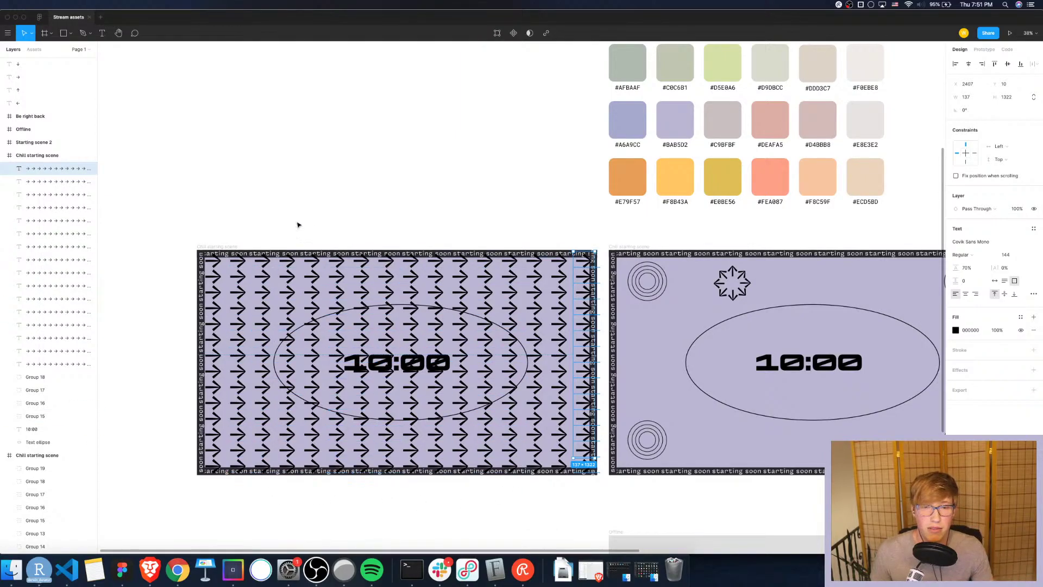
Switch to the Brave browser, search for "gsap advanced staggers" in a new tab and open the GSAP 3 Release Notes result
click(177, 569)
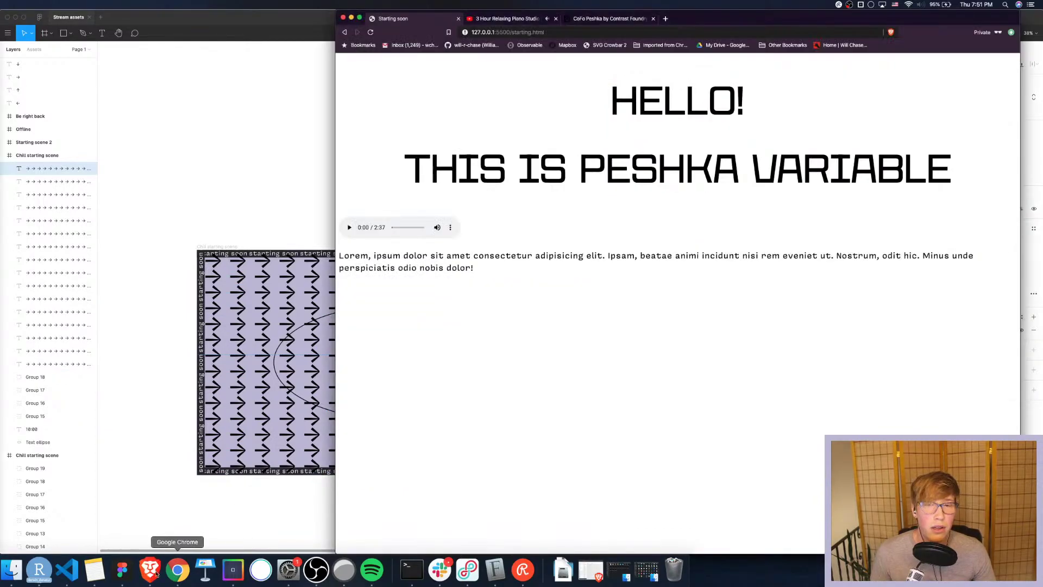
click(634, 19)
click(666, 19)
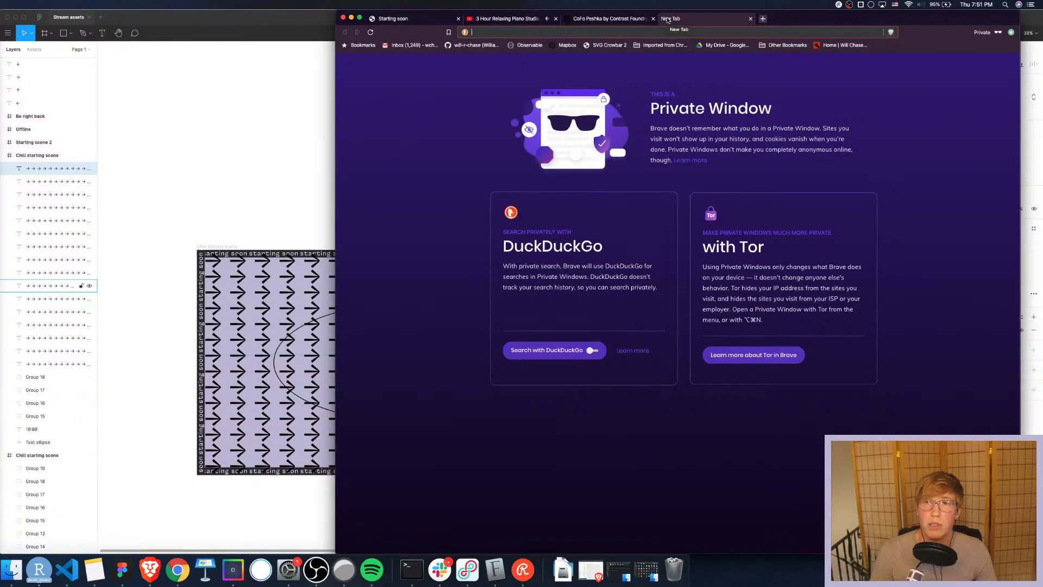
text(gsap )
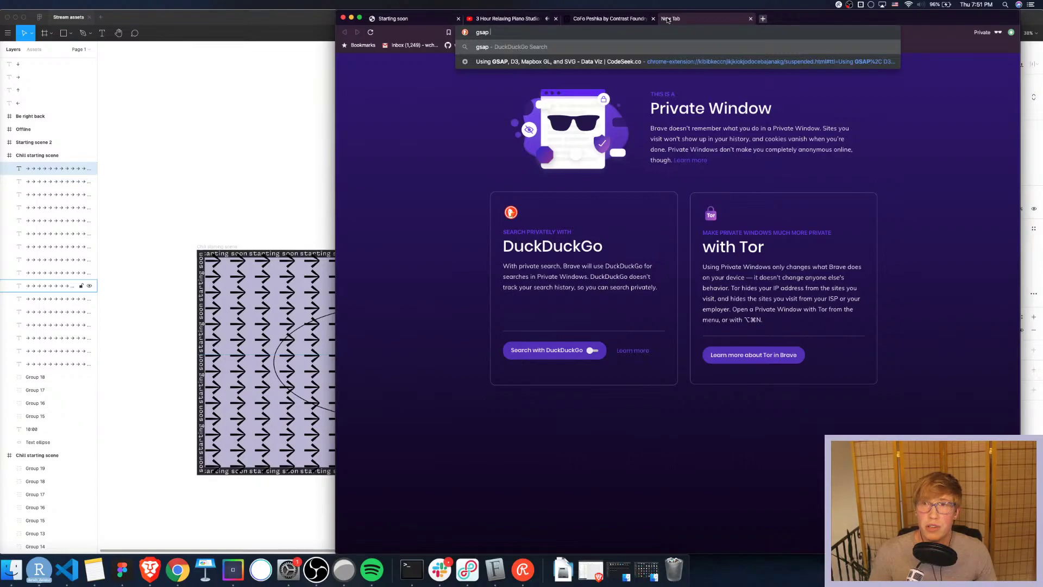
text(ad)
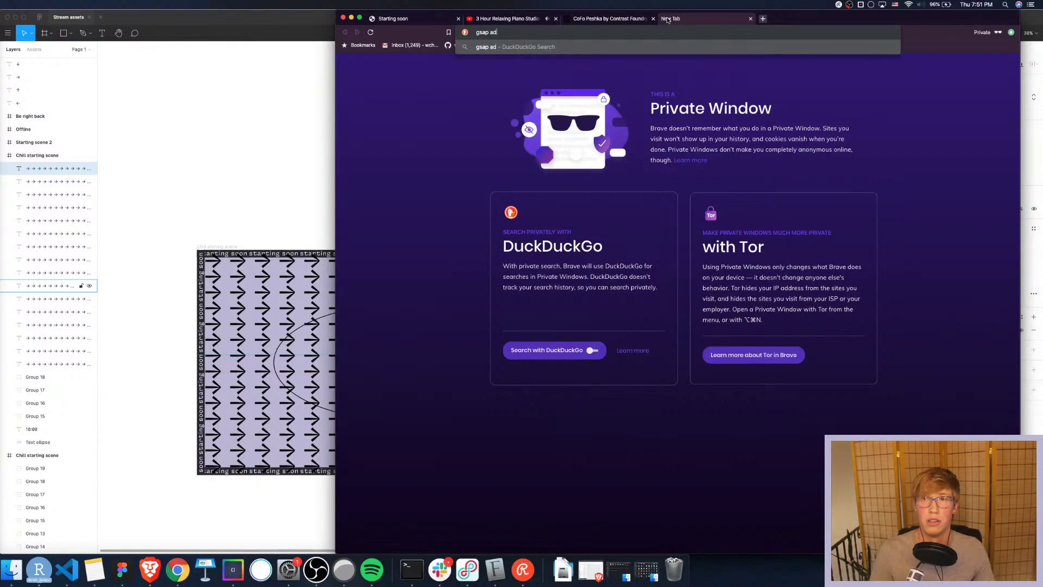
text(vanced stagge)
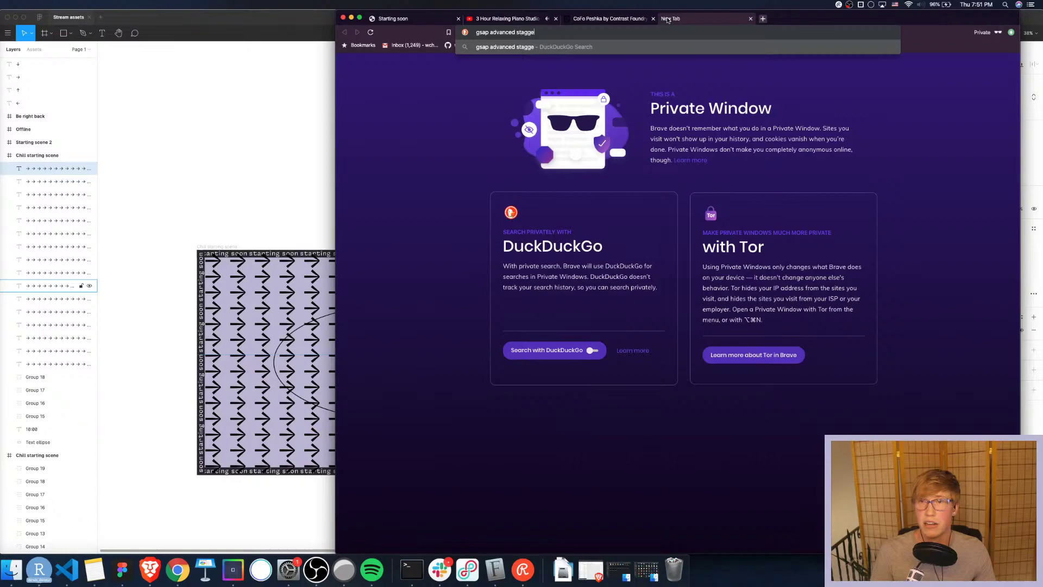
text(rs)
key(Return)
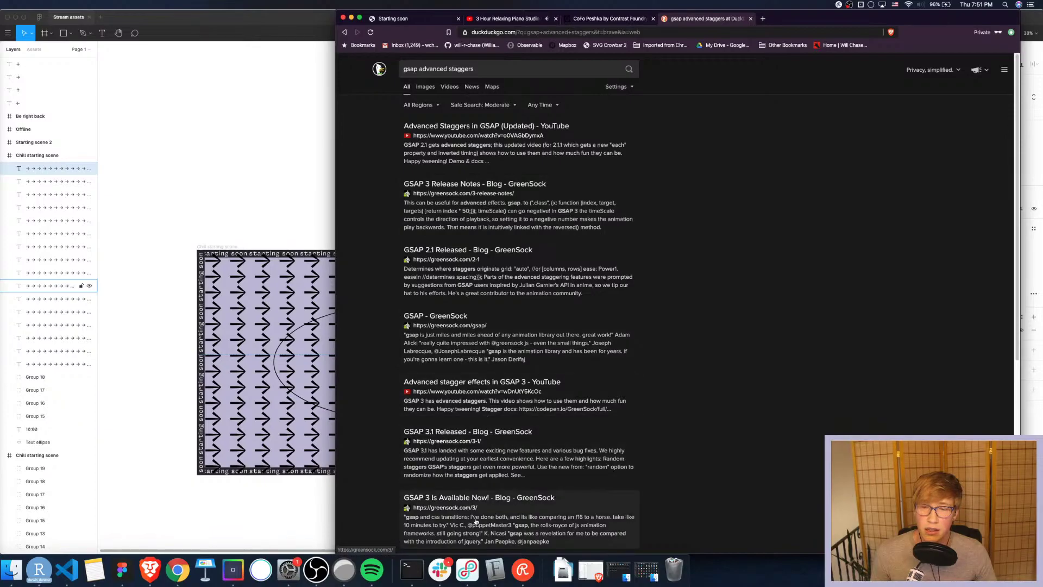
click(474, 184)
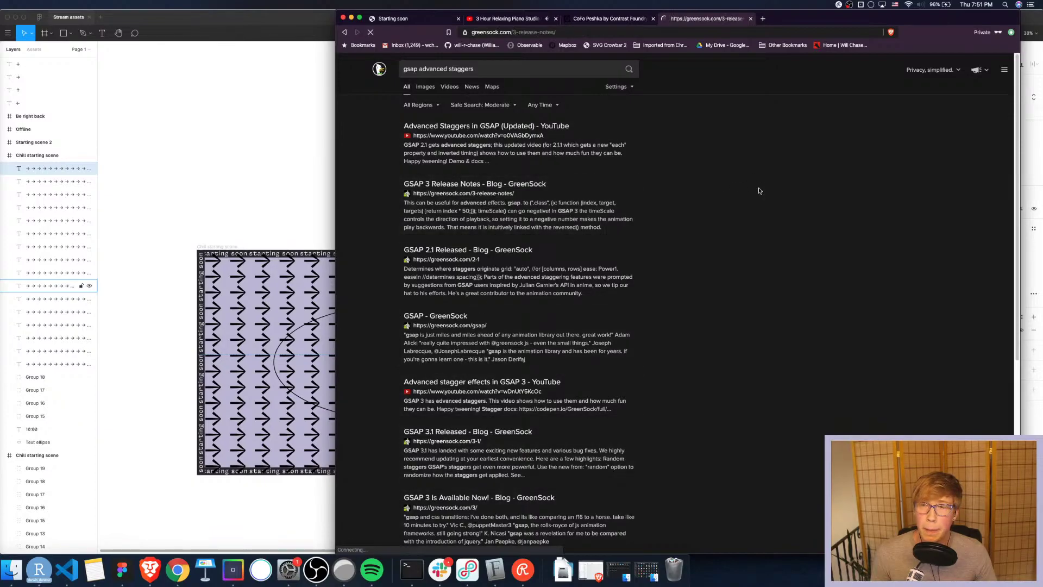
Read the advanced staggers section of the GSAP 3 release notes and skim the features following it
scroll(648, 322, down, 1)
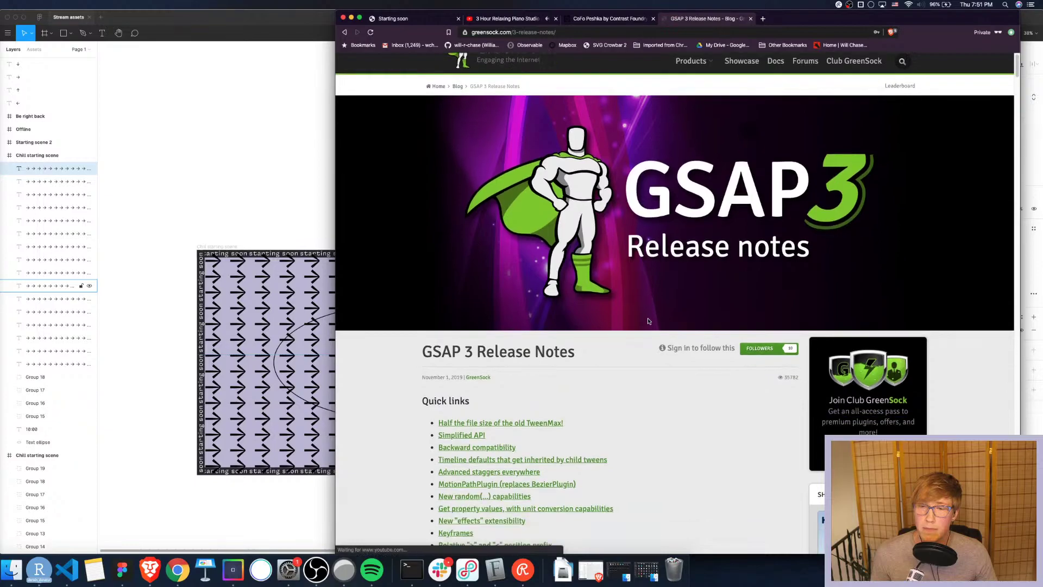
scroll(649, 321, down, 5)
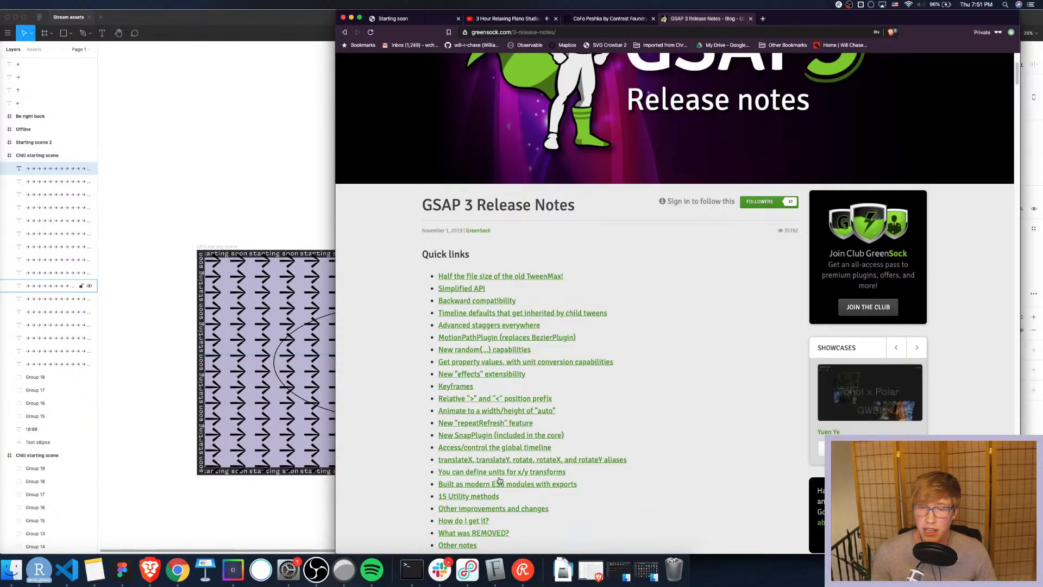
scroll(605, 396, down, 2)
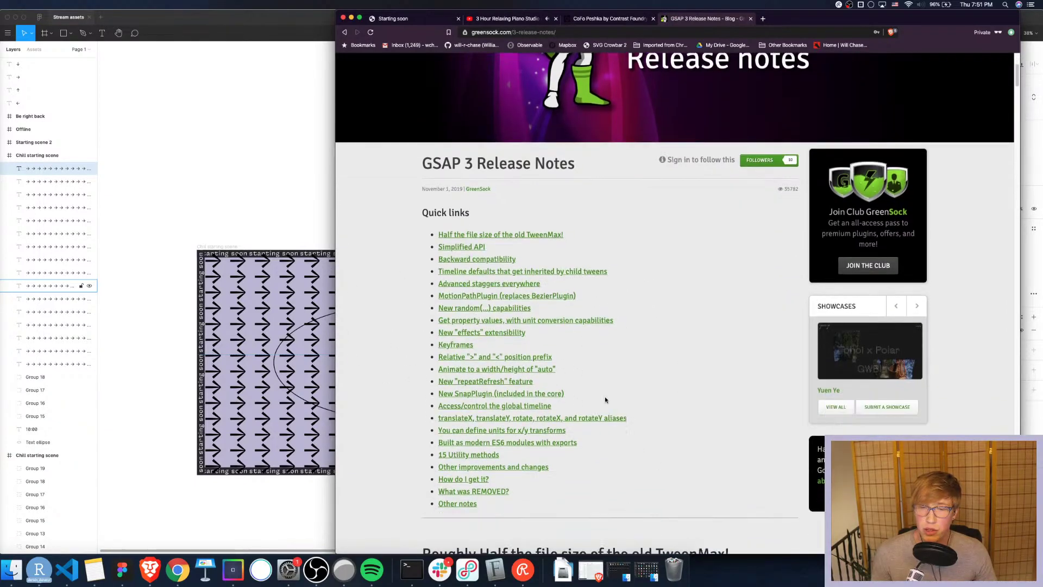
click(487, 284)
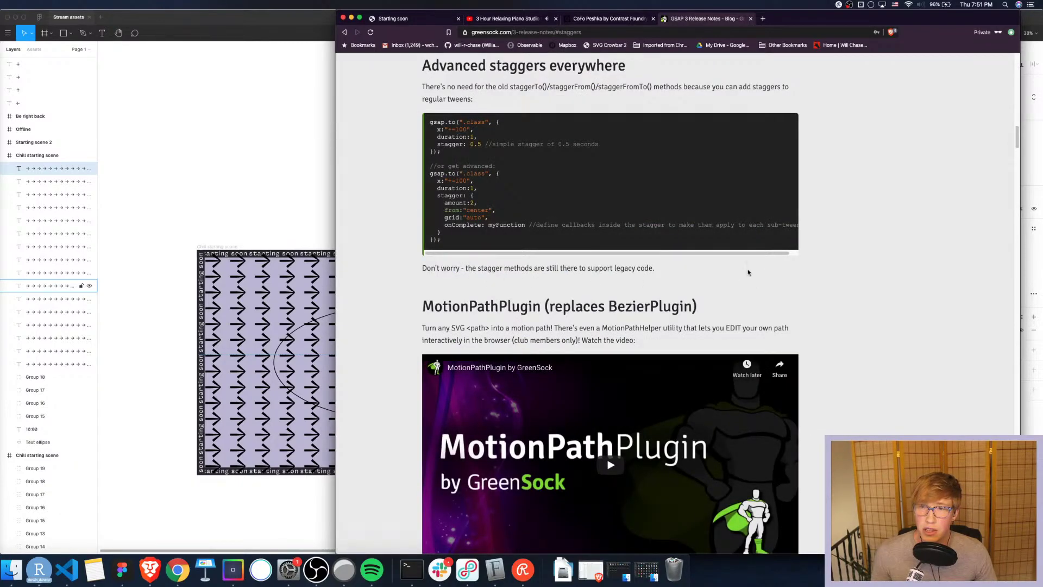
scroll(584, 222, down, 10)
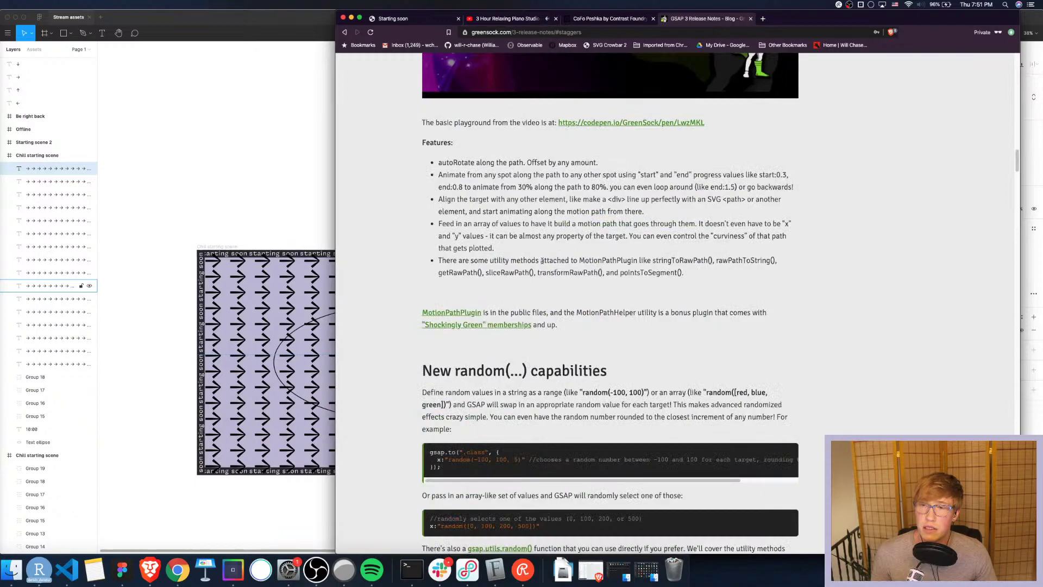
Leave the release notes, go to google.com and search for "gsap advanced stagger"
click(346, 32)
click(345, 32)
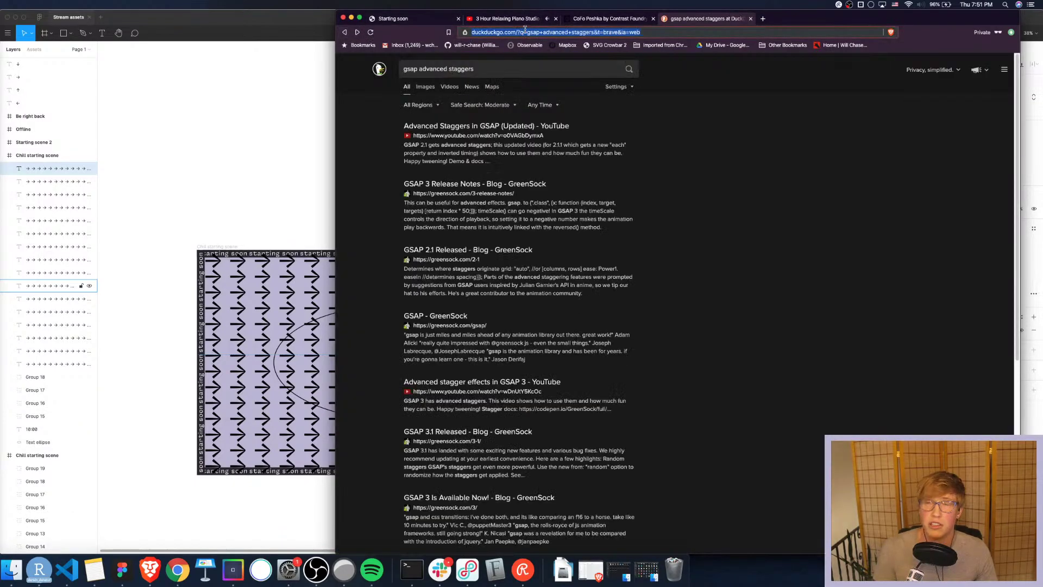
click(525, 32)
text(go)
key(Return)
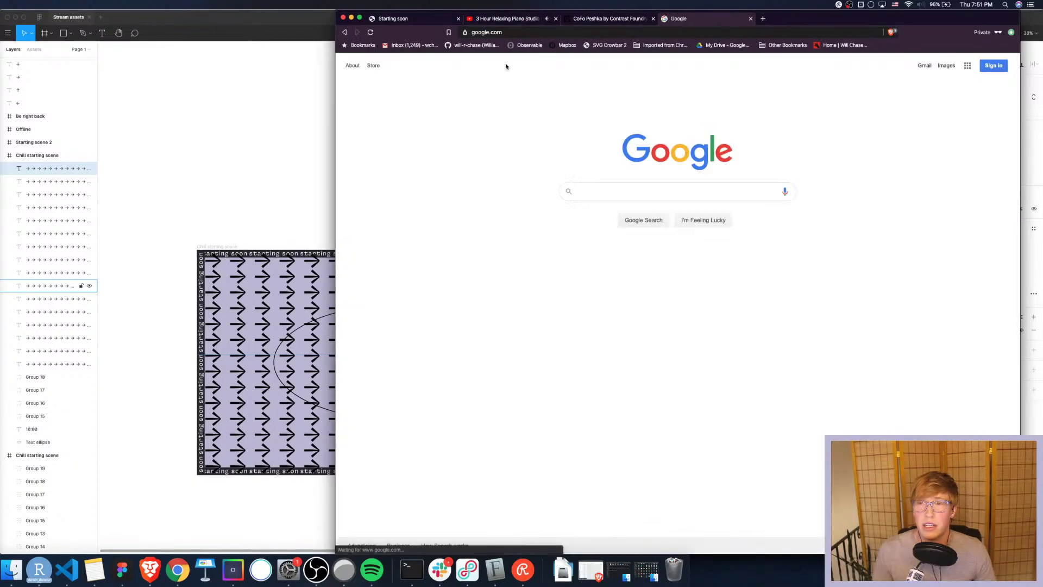
text(gsap adva)
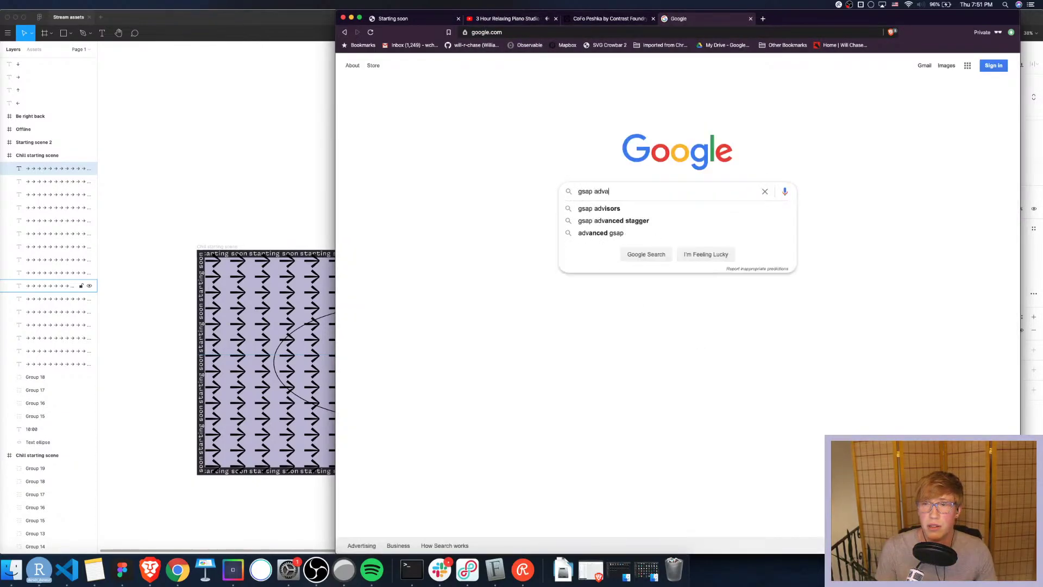
text(nced stagger)
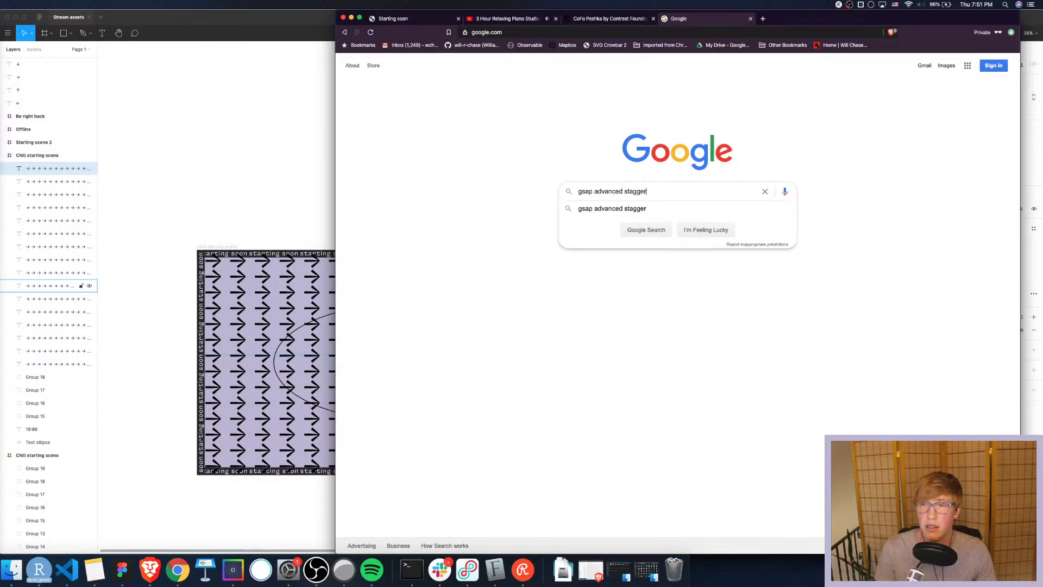
key(Return)
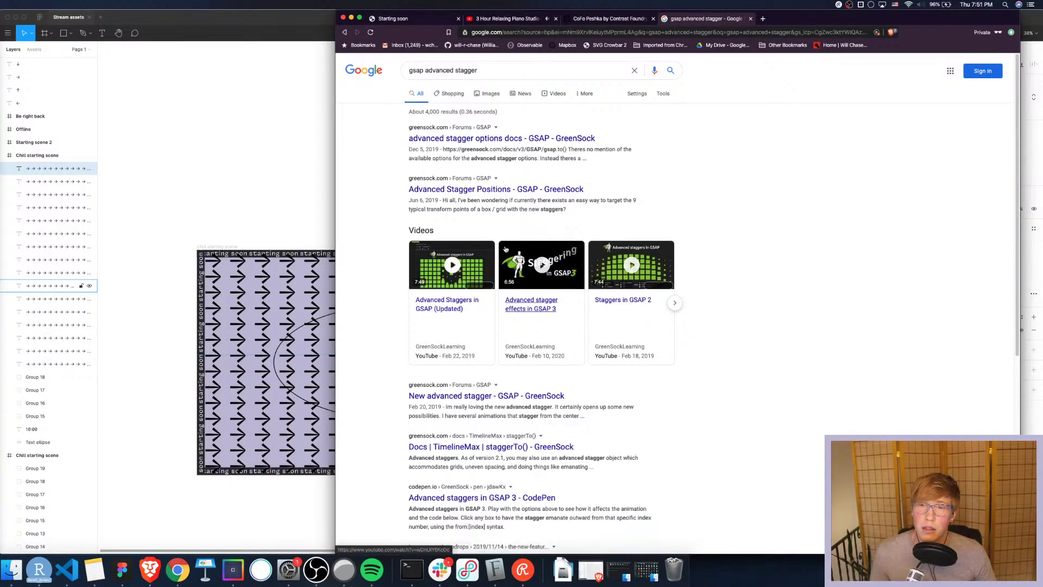
Open the "Staggers in GSAP 2" video, mute it and skip ahead to the part showing staggers on a grid
click(622, 302)
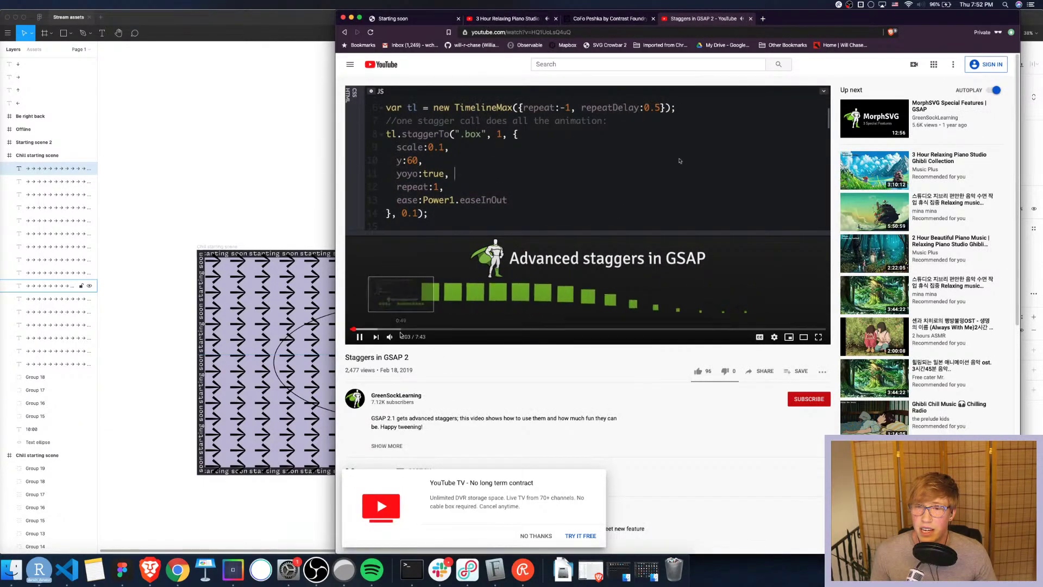
click(501, 329)
key(m)
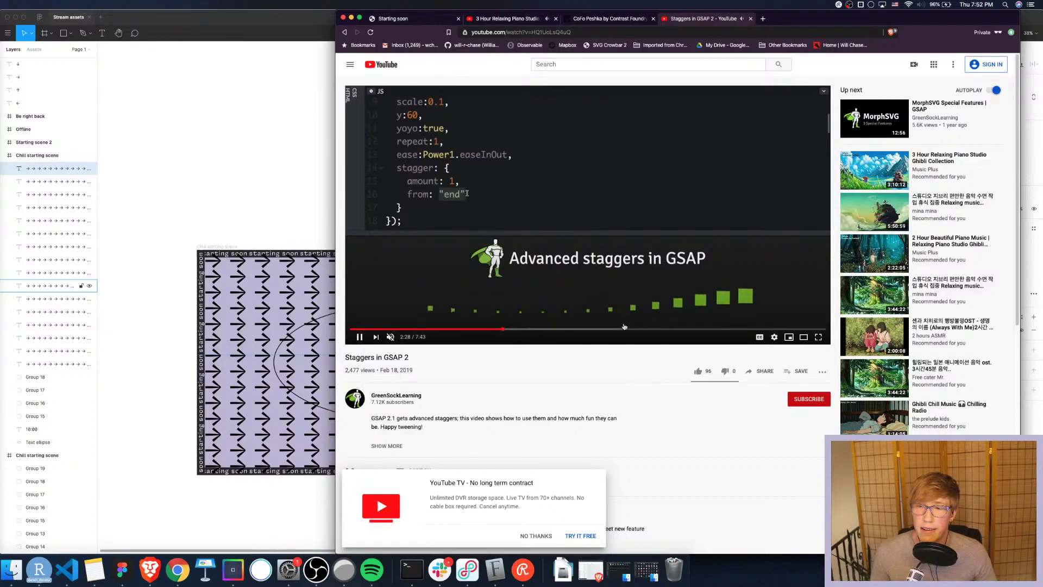
click(627, 330)
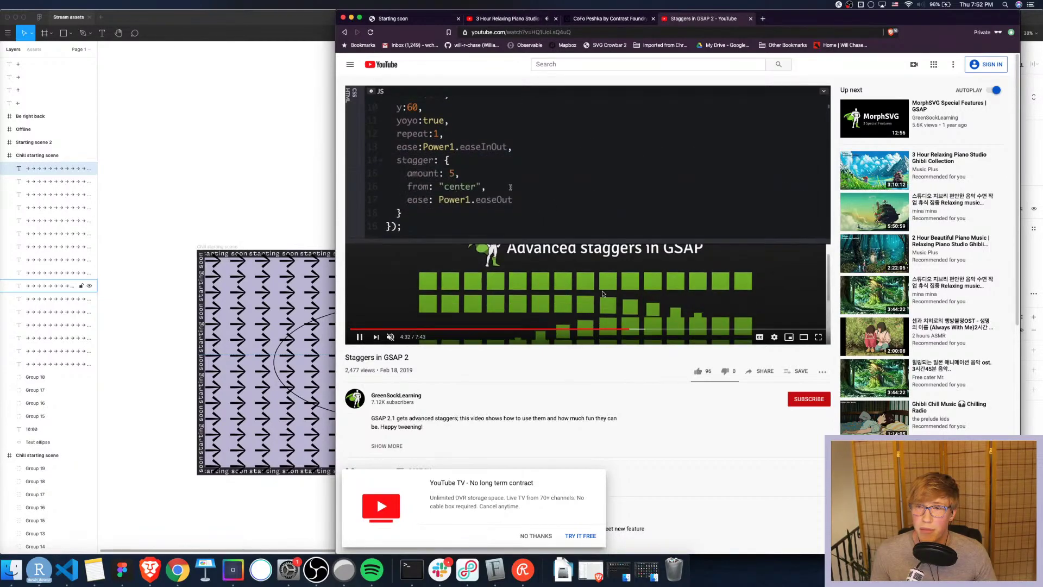
click(735, 329)
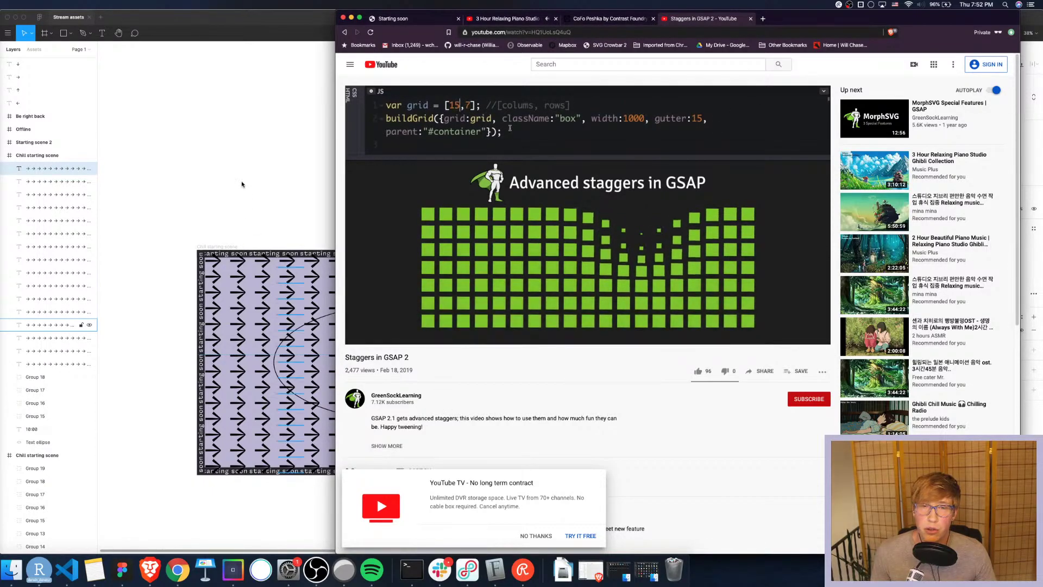
Switch back to Figma and compare the arrow-grid scene with the neighbouring circle-cornered scene, checking the ellipse around its timer
click(182, 280)
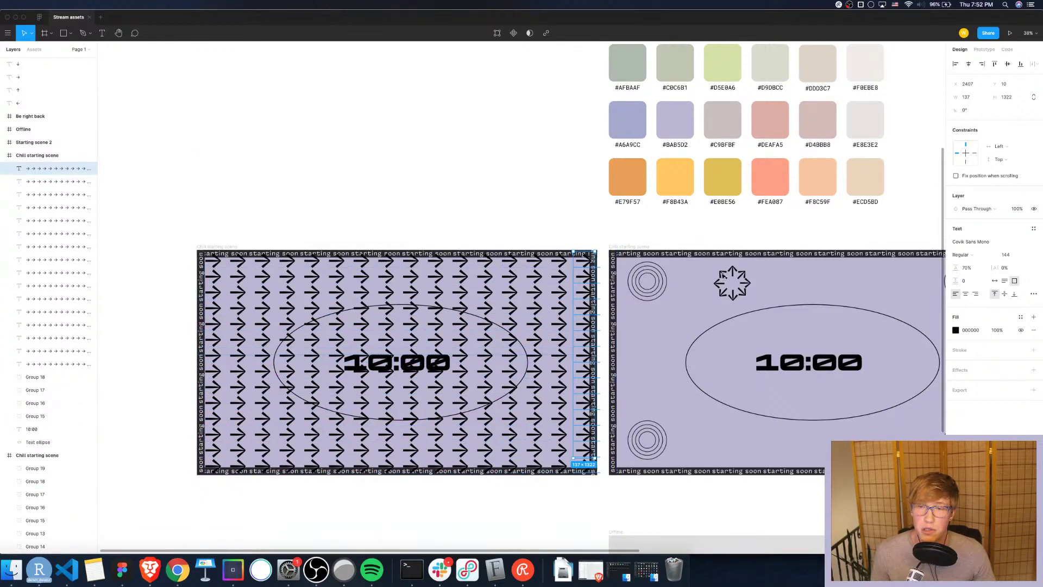
click(435, 163)
scroll(592, 299, right, 8)
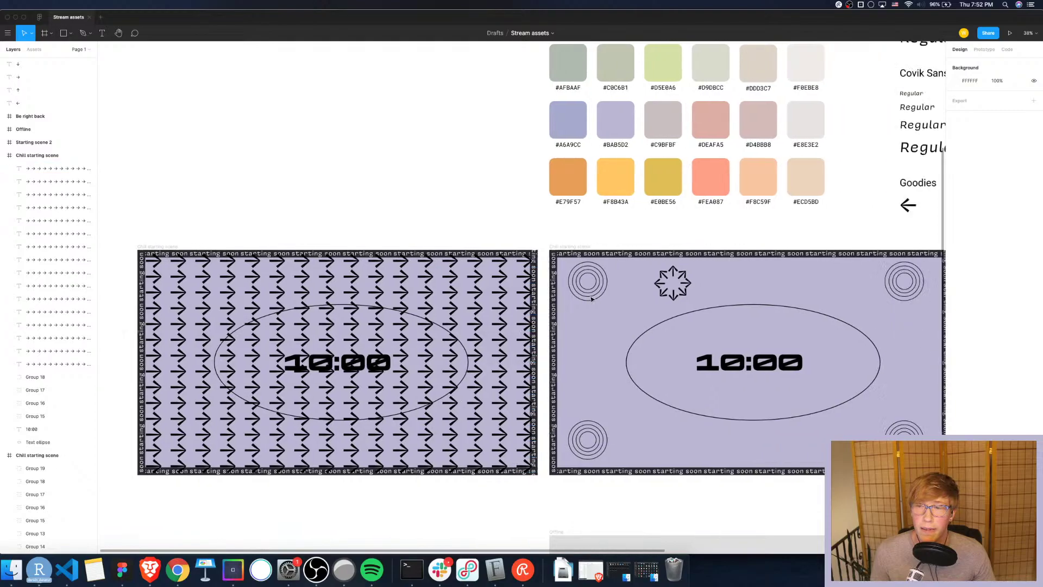
scroll(593, 299, right, 8)
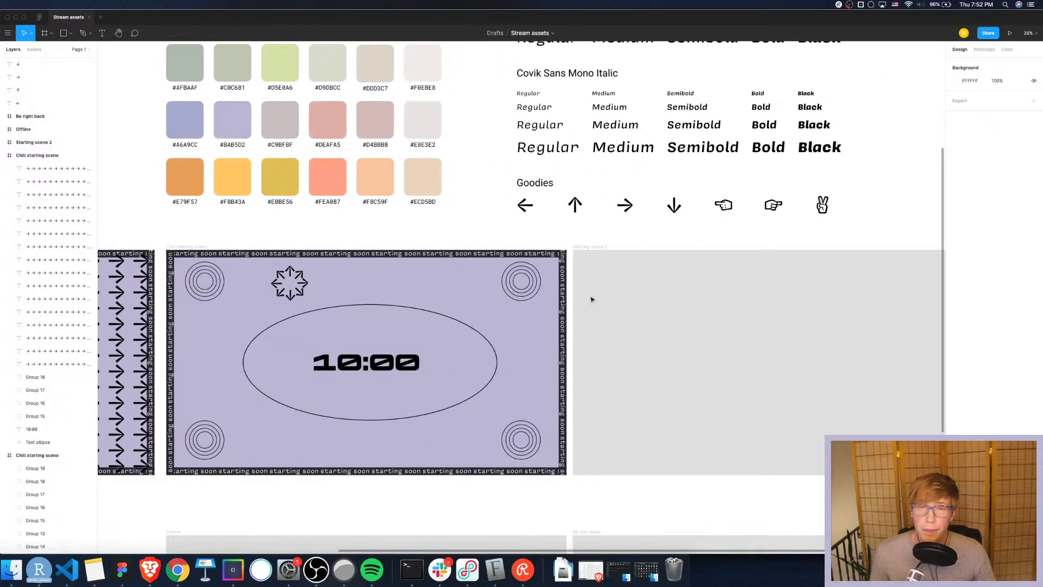
scroll(592, 299, left, 10)
scroll(593, 298, right, 6)
scroll(592, 298, right, 2)
scroll(592, 299, left, 11)
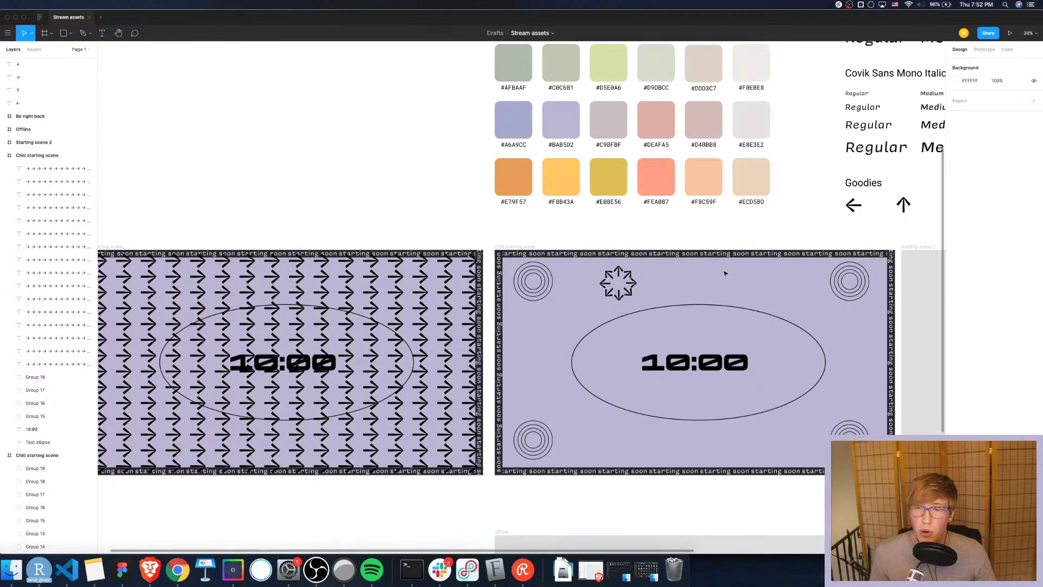
scroll(714, 303, right, 9)
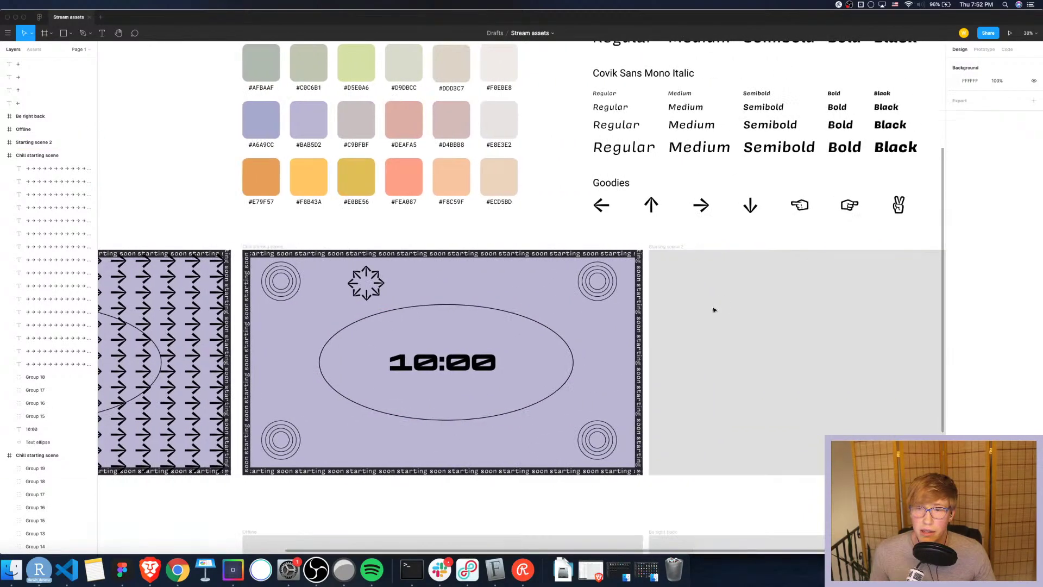
click(459, 305)
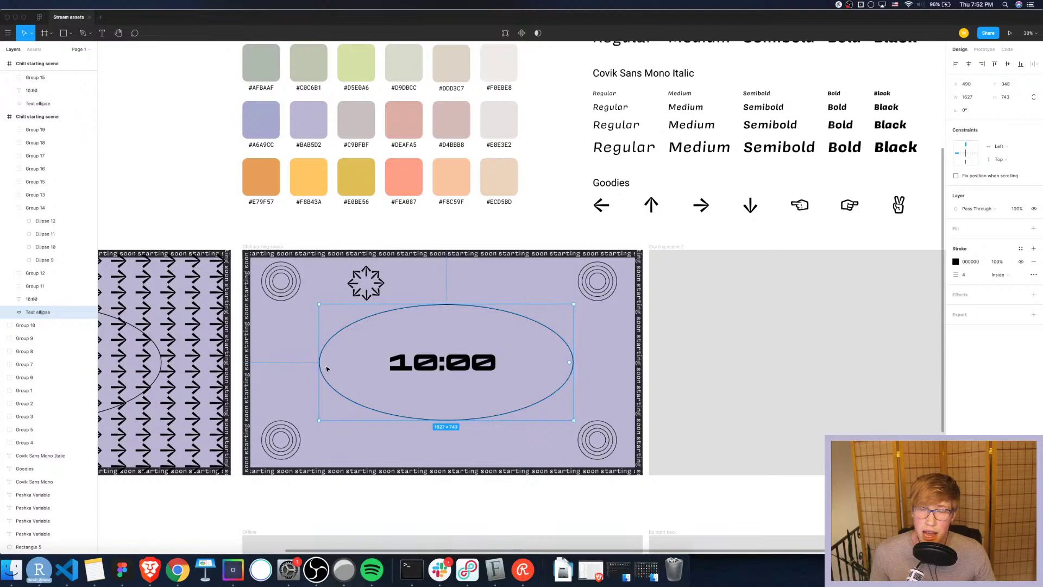
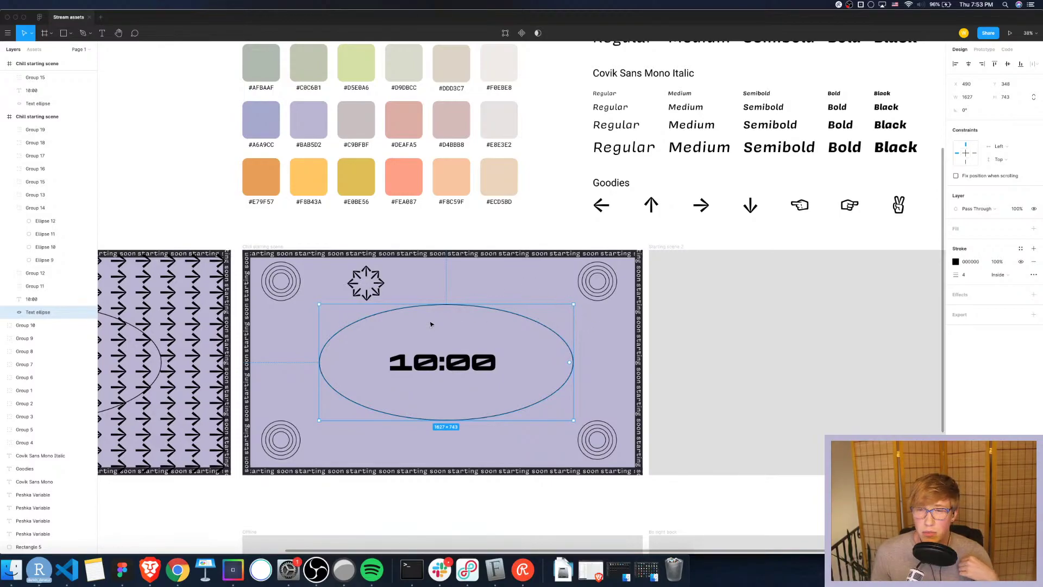
click(440, 383)
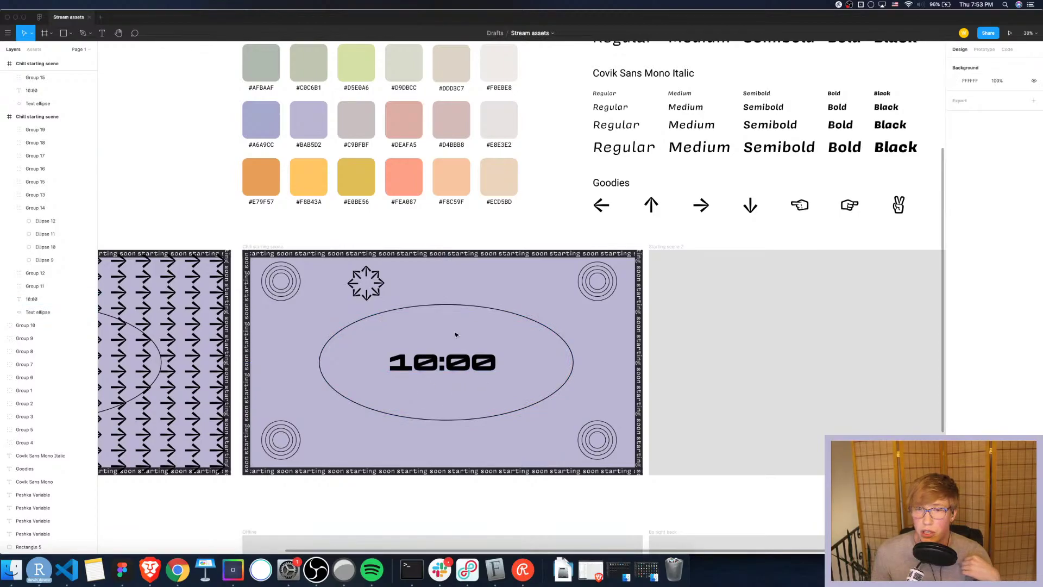
Add the text "Song name - Artist" below the 10:00 timer in the scene with circles in its corners
key(t)
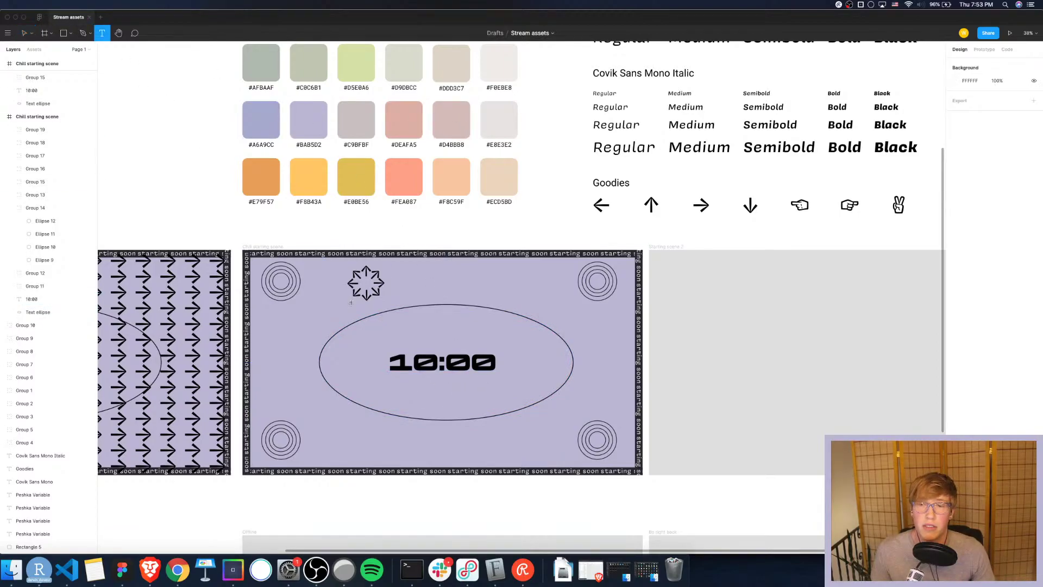
click(418, 383)
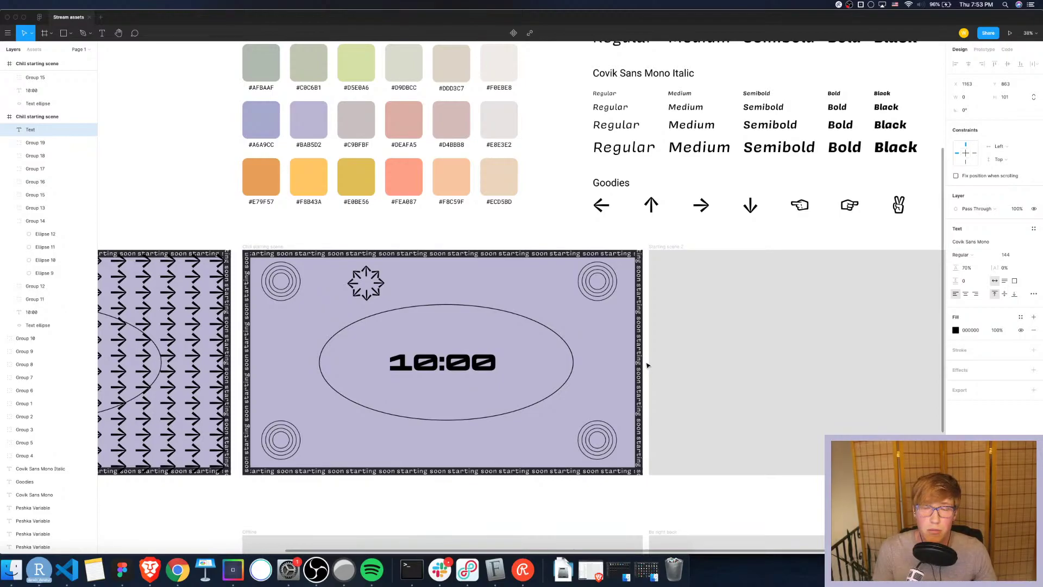
text(S)
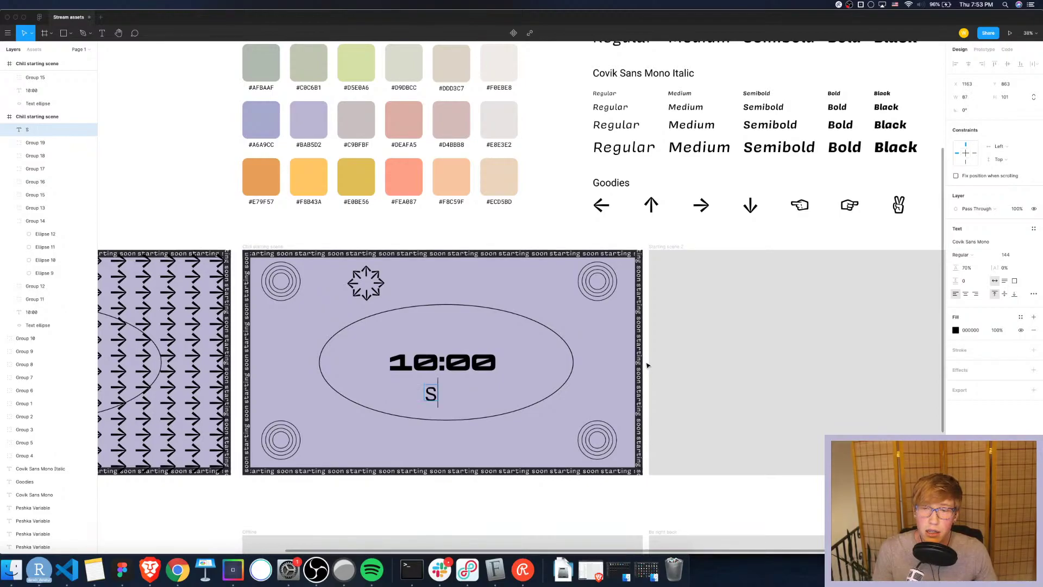
text(ong name -)
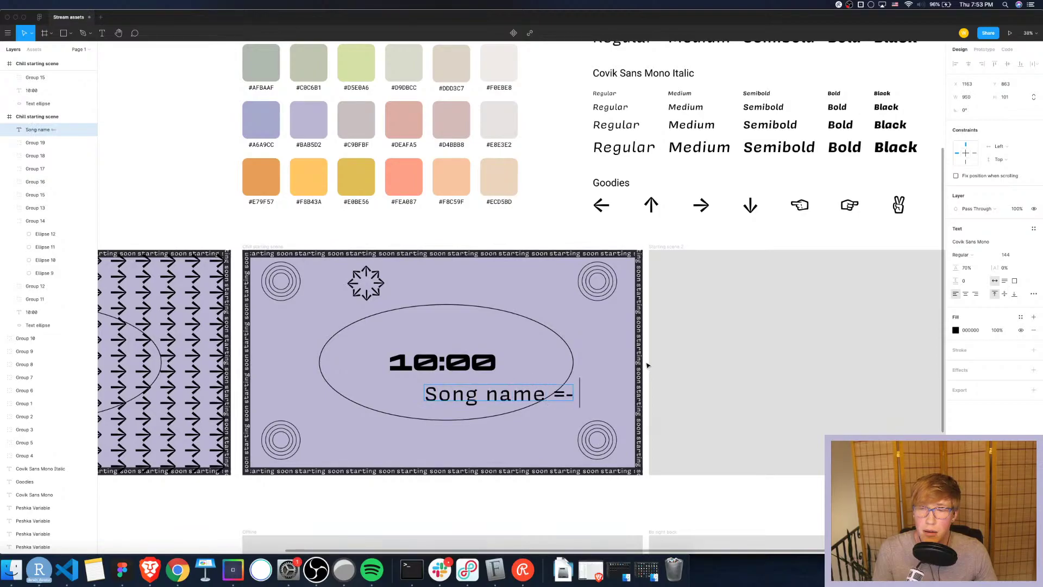
text( Artist)
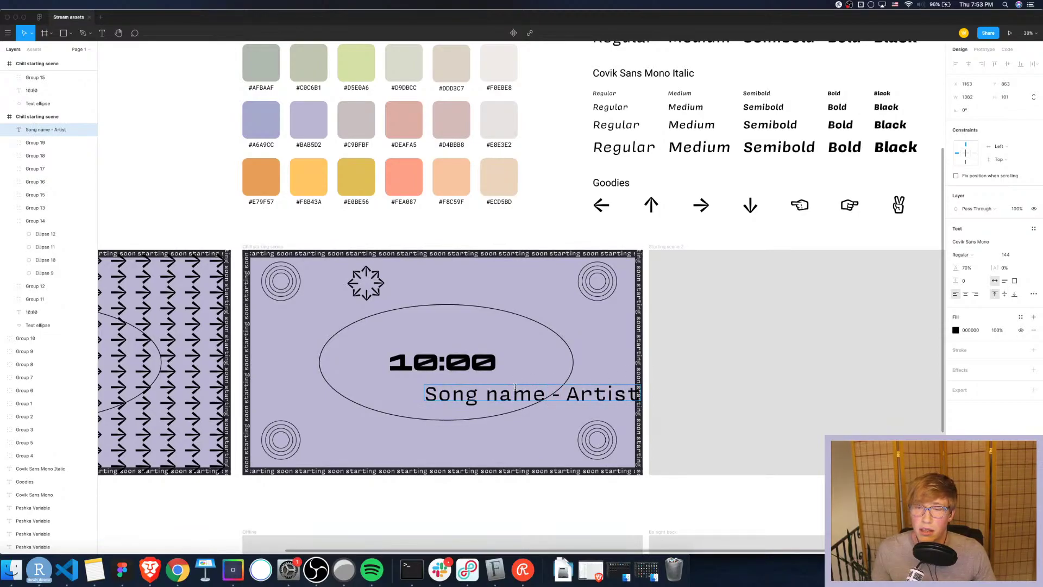
Set the song text's font size to 48 and place it roughly centred beneath the timer, inside the ellipse
drag(524, 394, 450, 388)
click(1025, 253)
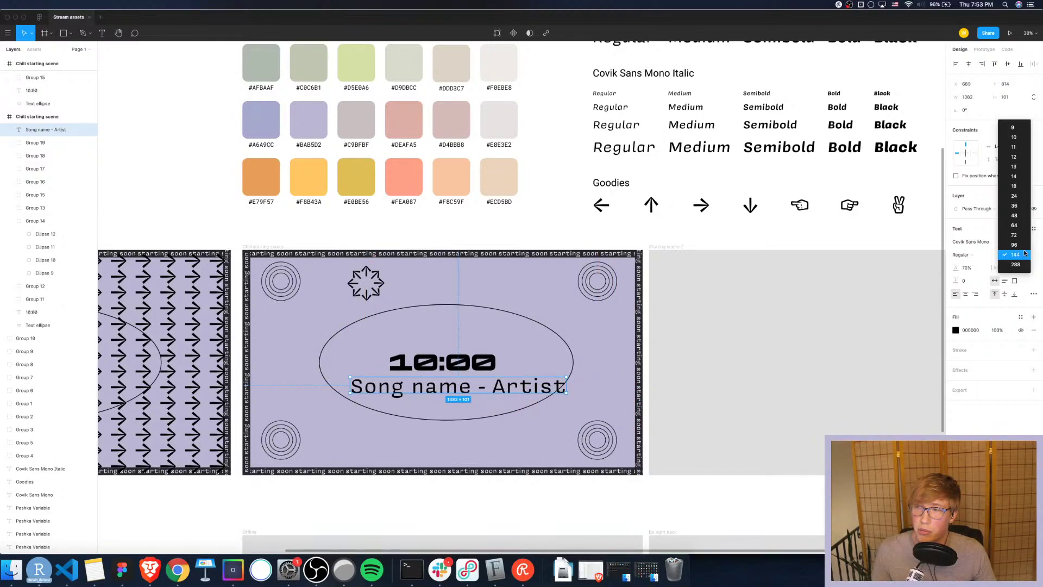
click(1020, 219)
drag(379, 384, 436, 390)
click(452, 460)
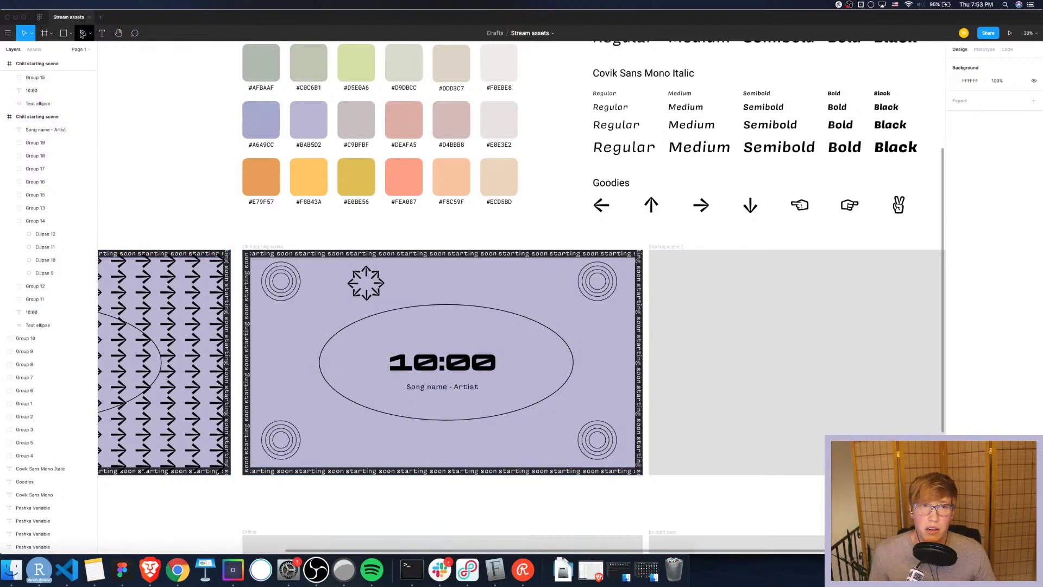
Duplicate the song text, move the copy to about X 557, Y 1216 below the ellipse, and change its wording to "starting soon"
click(437, 389)
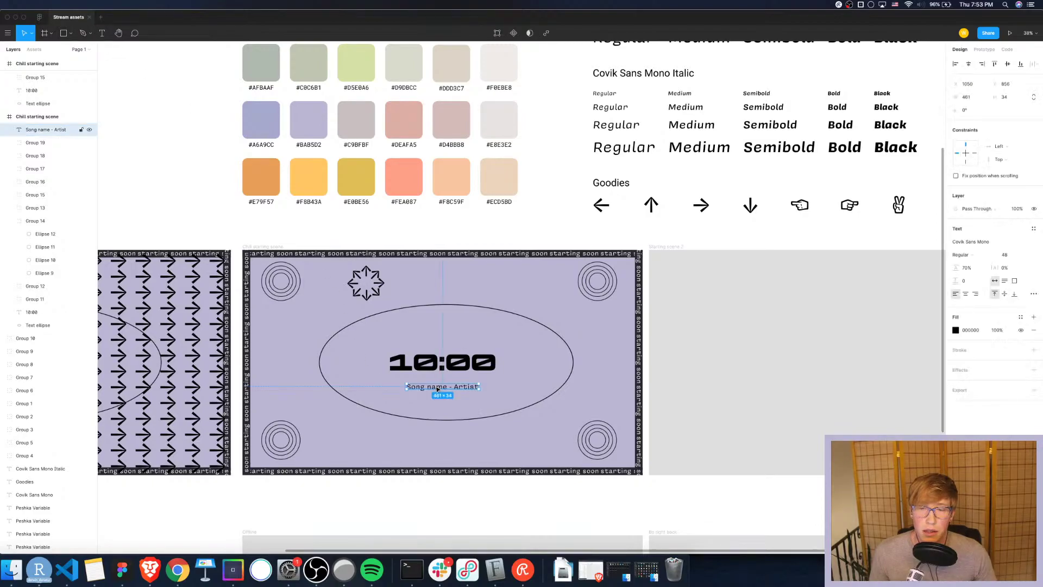
key(super+d)
drag(436, 389, 361, 443)
double_click(366, 443)
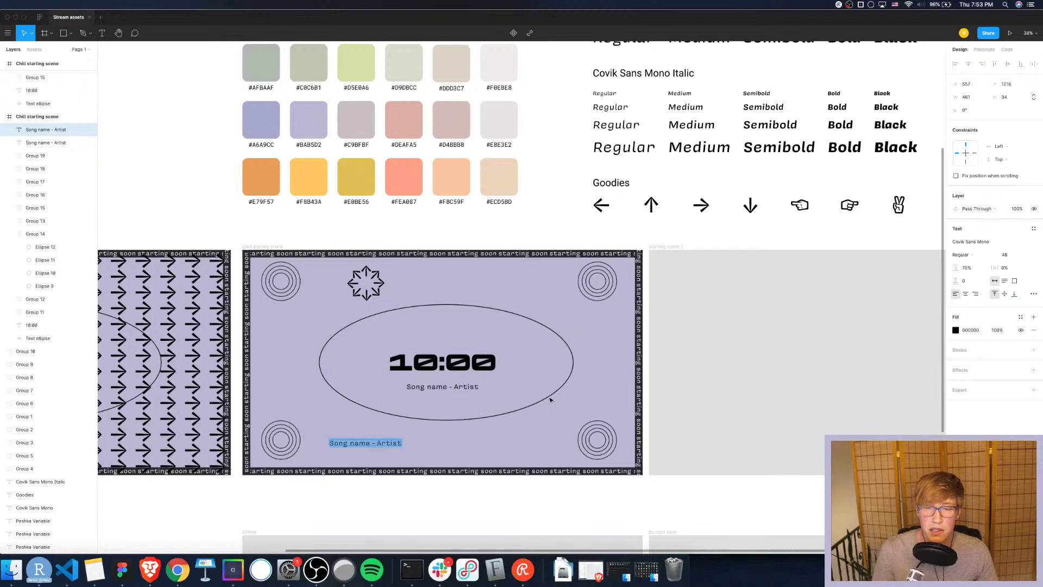
text(start)
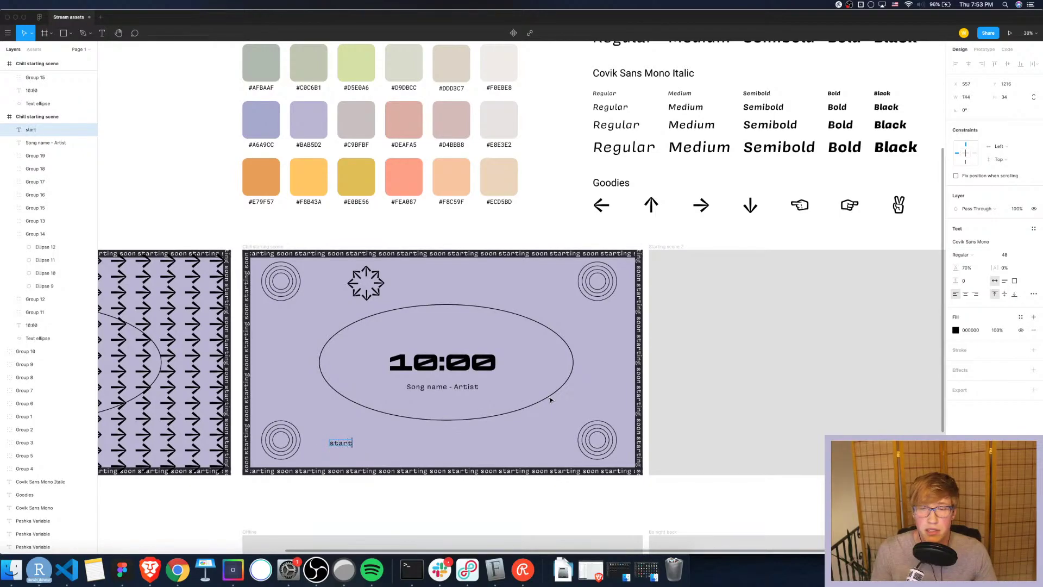
text(ing soon)
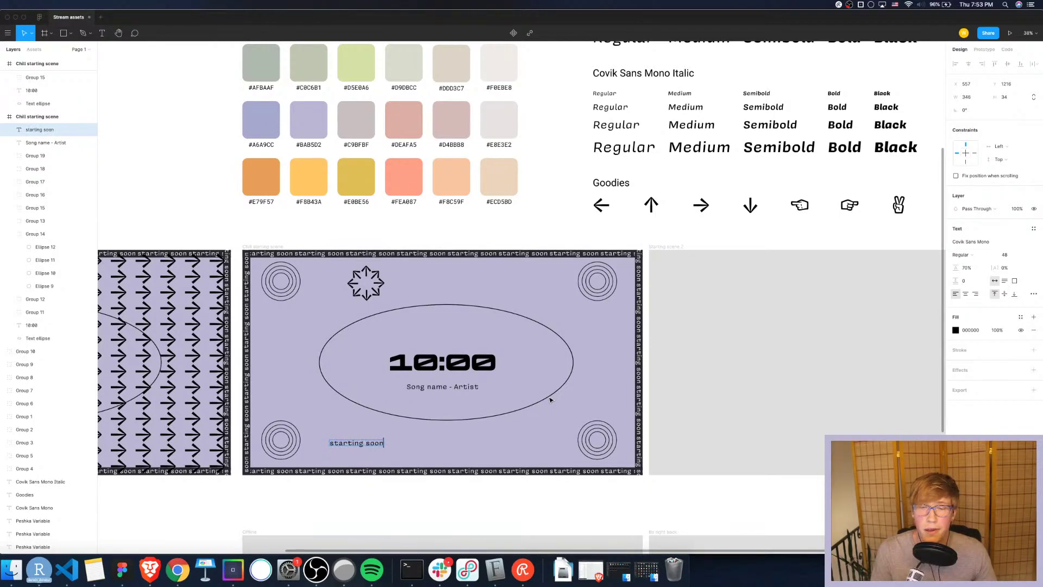
key(Escape)
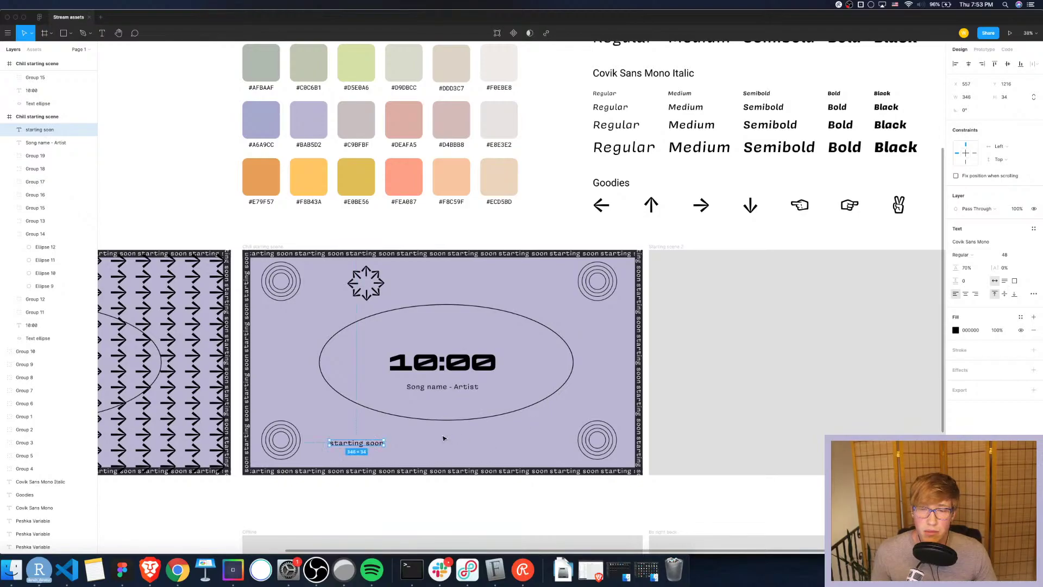
Repeat "starting soon" five times in the text below the ellipse and move the line between the lower corner circles
double_click(368, 444)
click(374, 443)
key(super+v)
key(super+v)
key(super+v)
key(super+v)
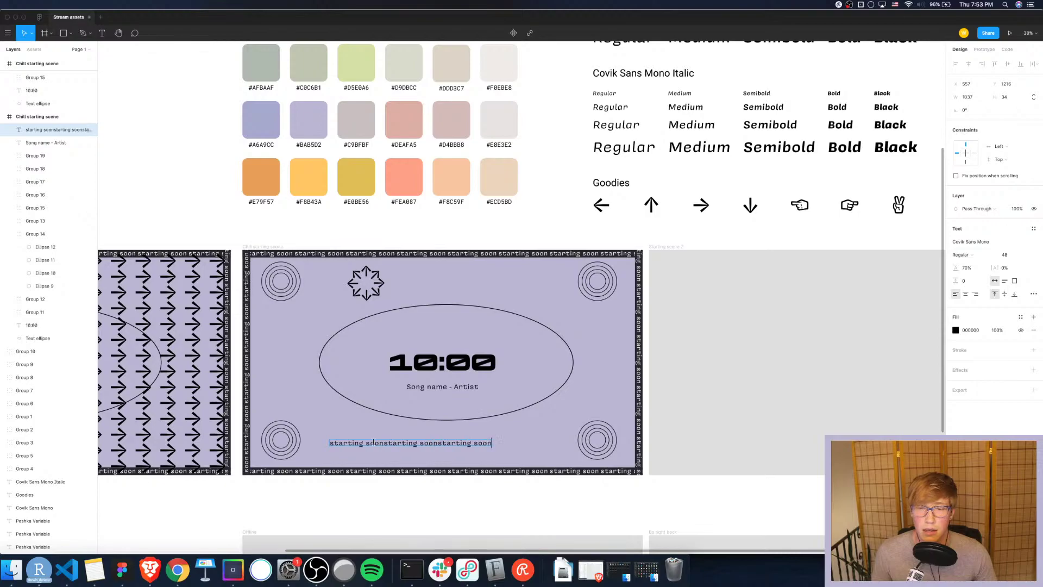
key(Escape)
drag(448, 445, 422, 445)
key(Escape)
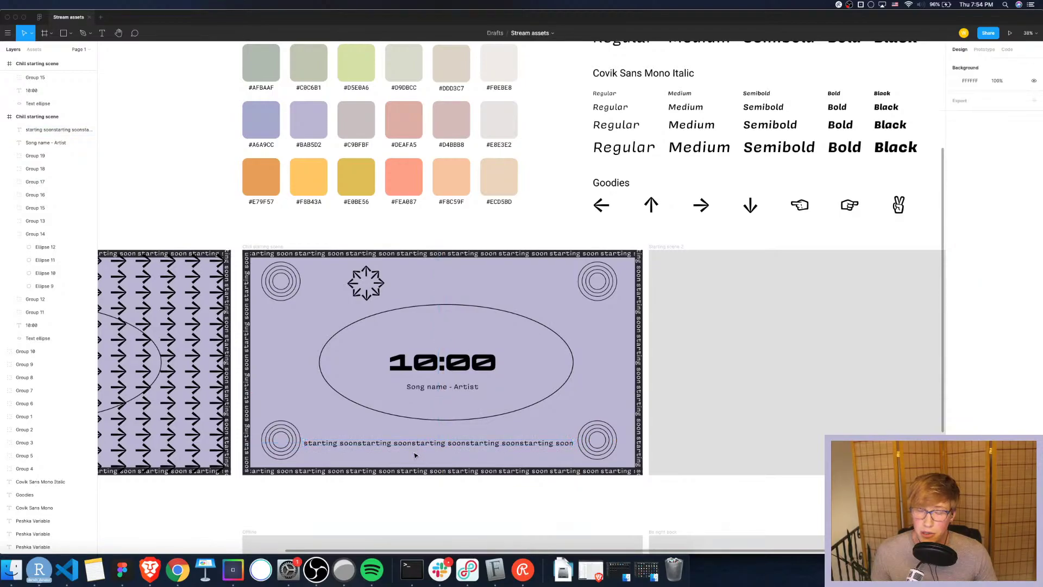
Undo the repeated "starting soon" wording and the move of the text below the ellipse
double_click(342, 443)
click(342, 443)
key(super+z)
key(super+z)
key(super+z)
key(super+z)
key(super+z)
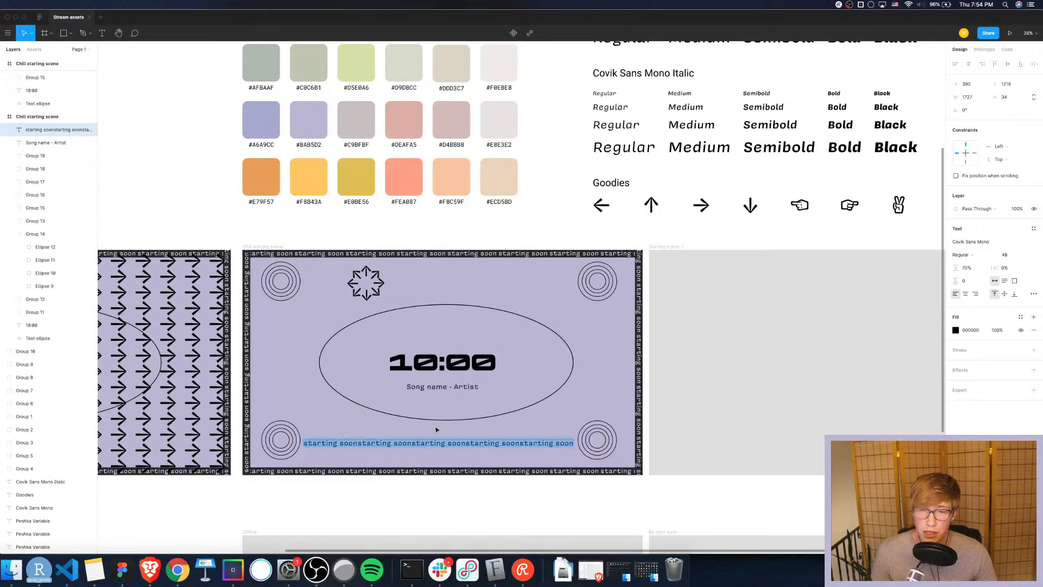
key(super+z)
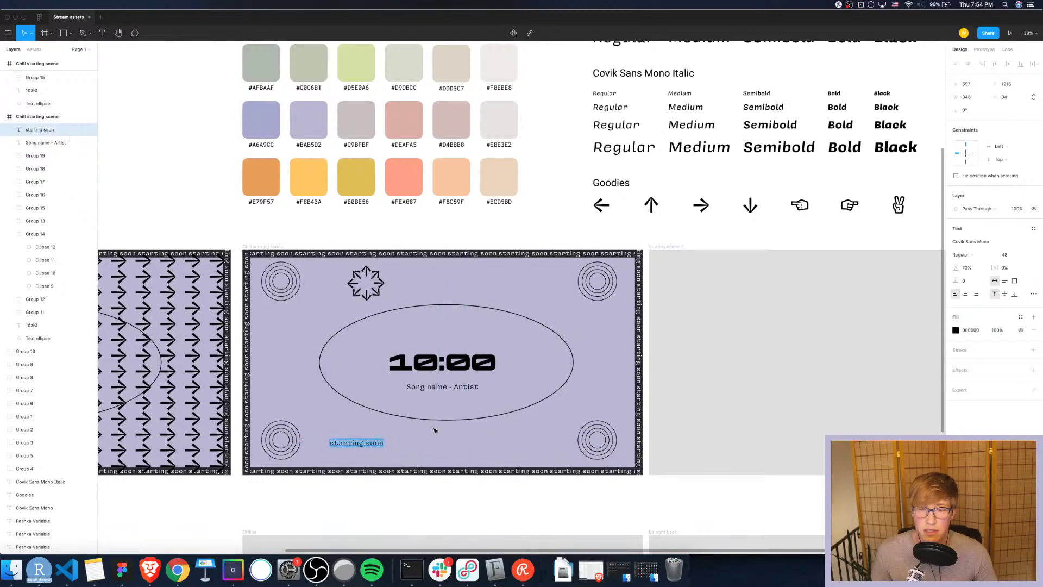
Replace the text below the ellipse with "startingsoon" repeated five times without spaces
text(star)
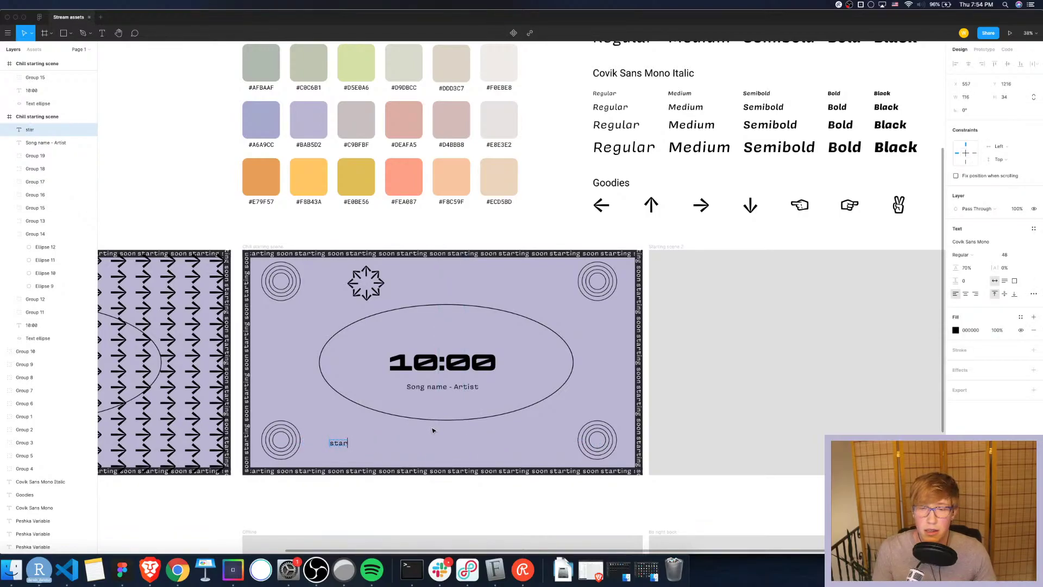
text(tingsoon)
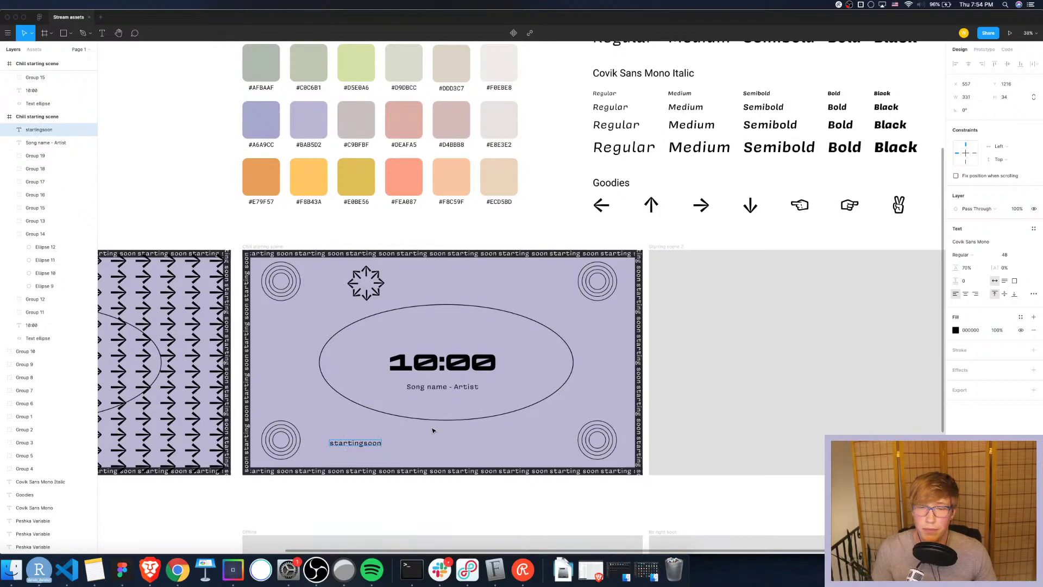
drag(367, 442, 320, 440)
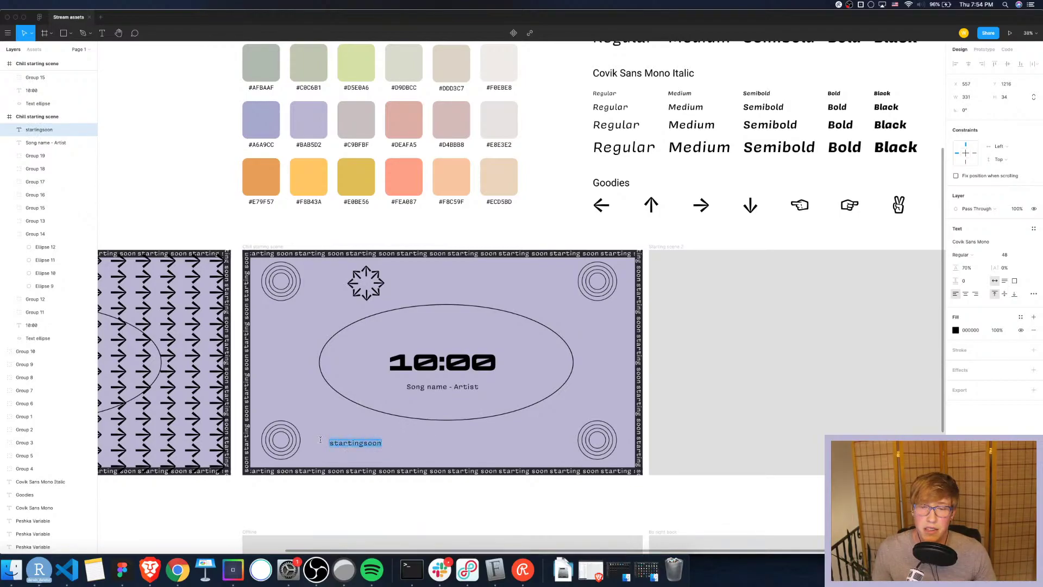
key(ctrl+c)
key(ctrl+v)
key(ctrl+v)
key(ctrl+v)
key(ctrl+v)
key(ctrl+v)
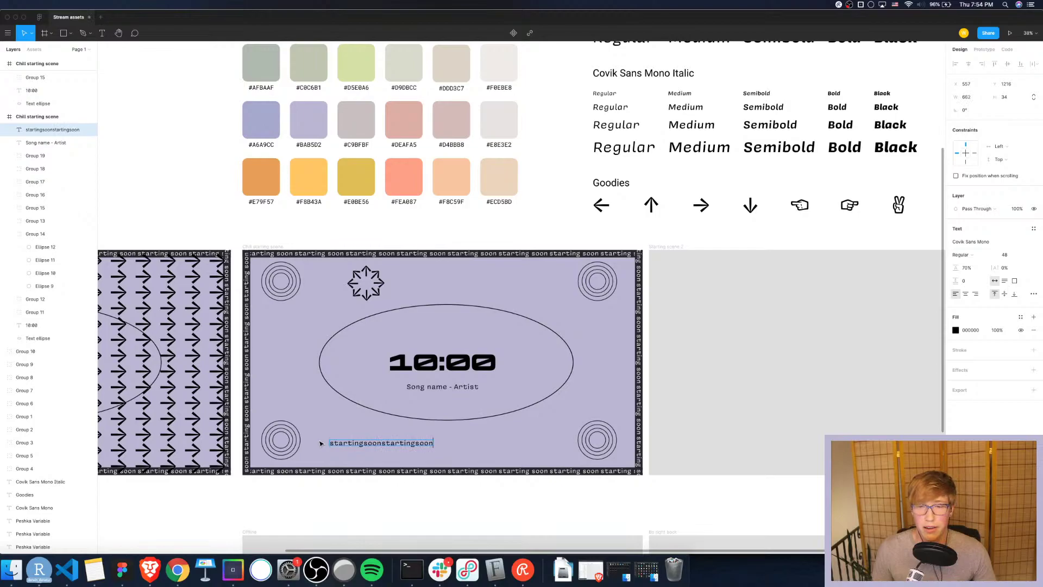
key(Escape)
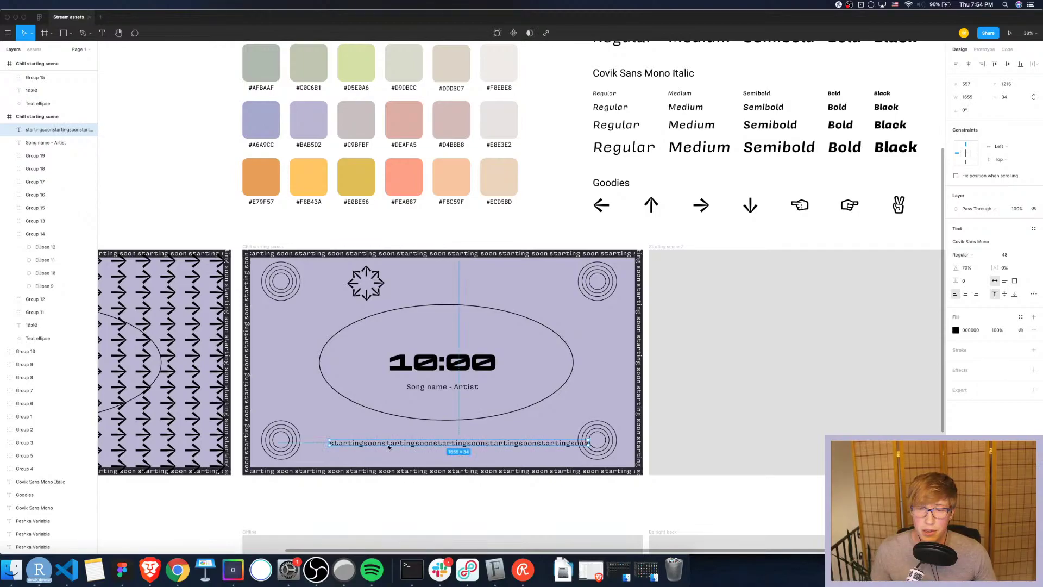
Move the "startingsoon" line to about X 453, Y 1210, and place a duplicate above the ellipse at about Y 149
drag(381, 447, 379, 444)
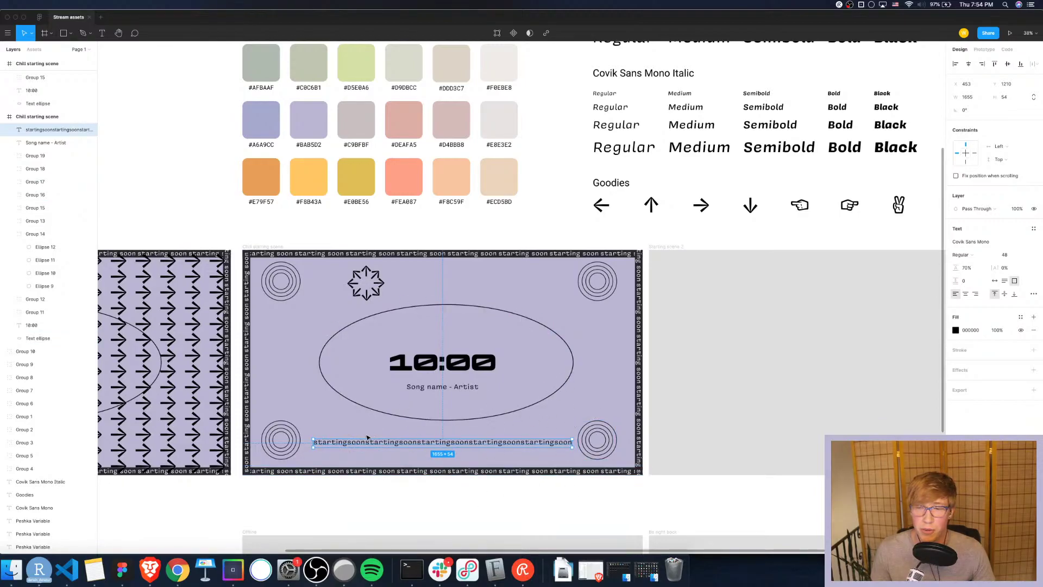
click(522, 571)
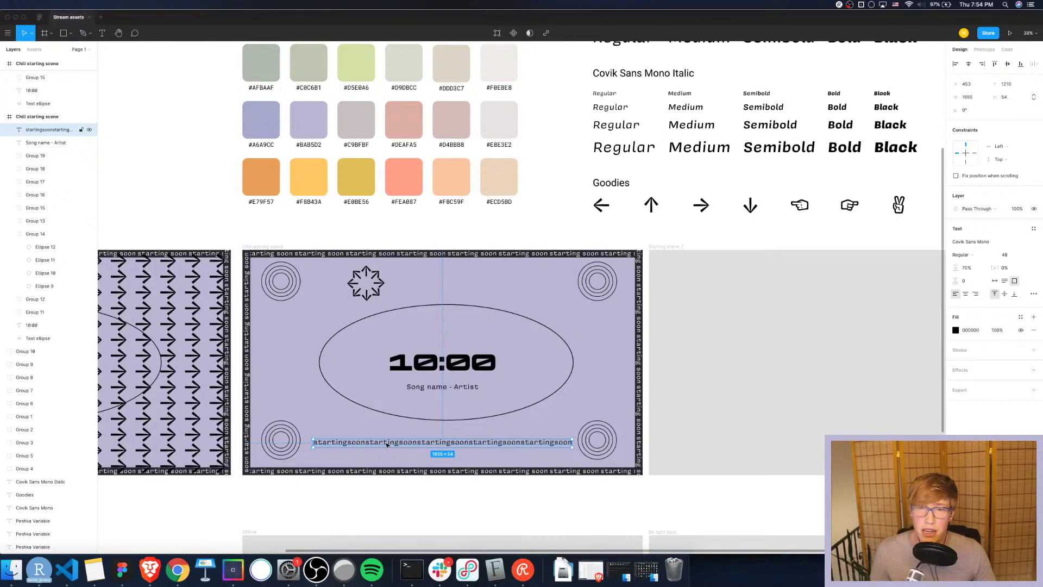
key(super+d)
drag(387, 444, 388, 278)
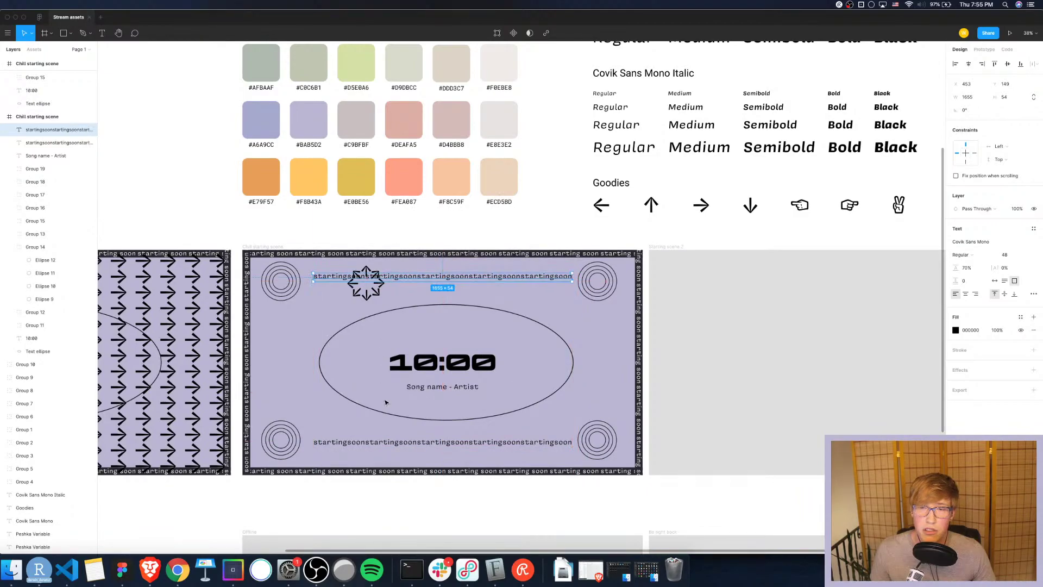
click(352, 324)
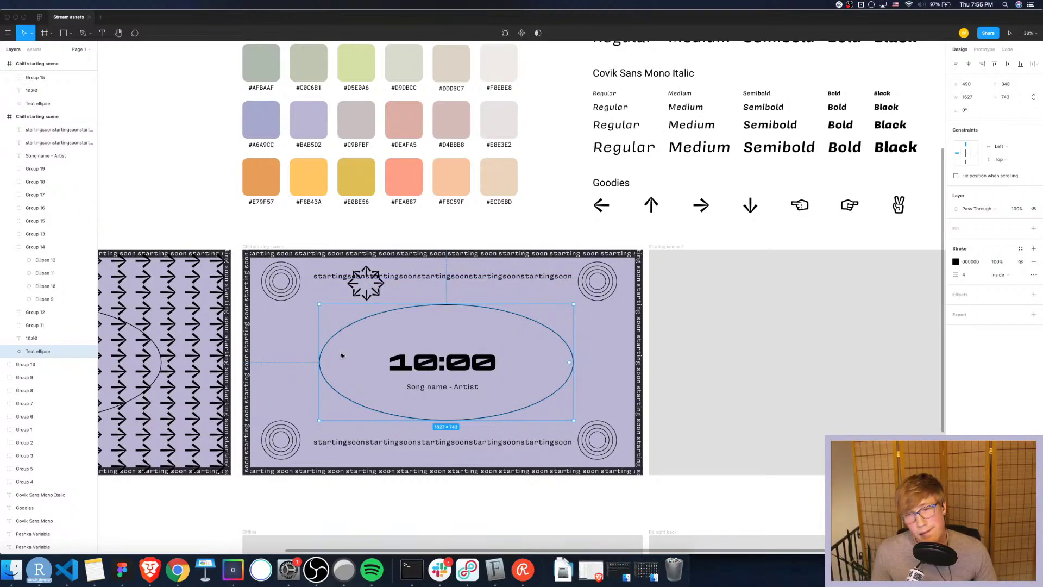
scroll(326, 320, down, 1)
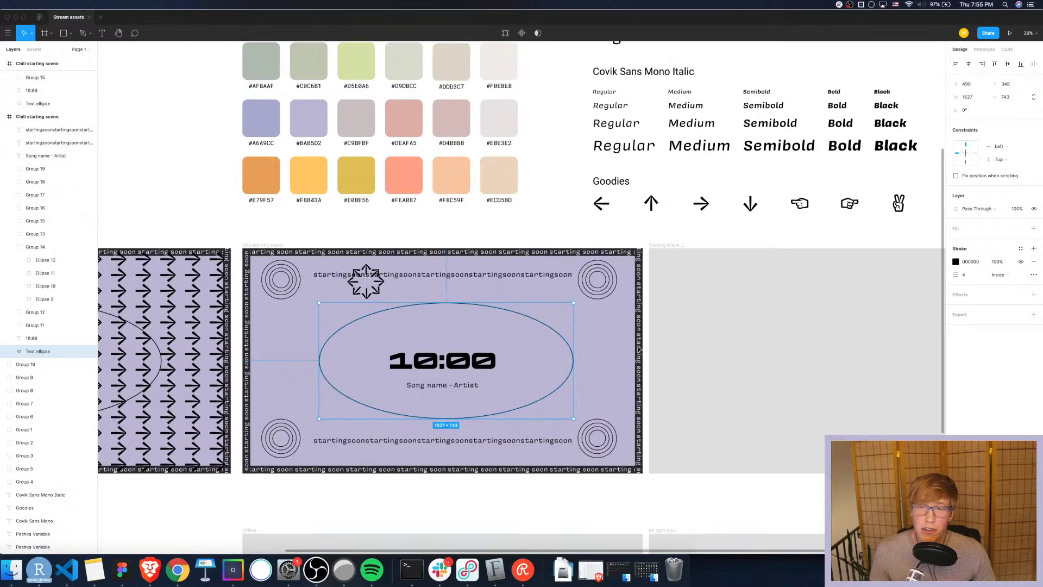
click(743, 290)
click(535, 235)
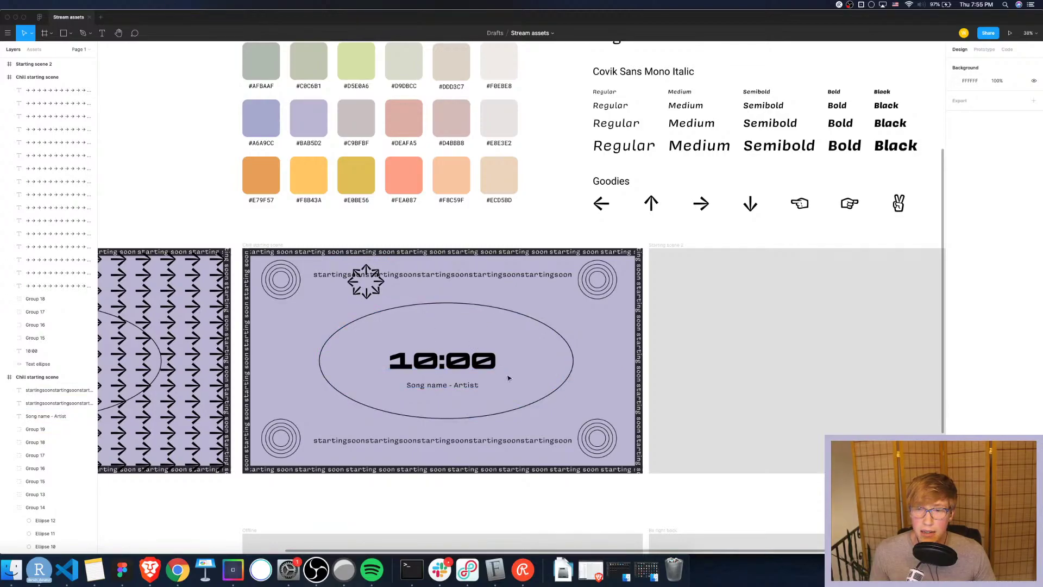
Fill the empty Starting scene 2 frame with the light green C0C6B1 sampled from the Light colors palette
scroll(701, 287, right, 5)
click(701, 286)
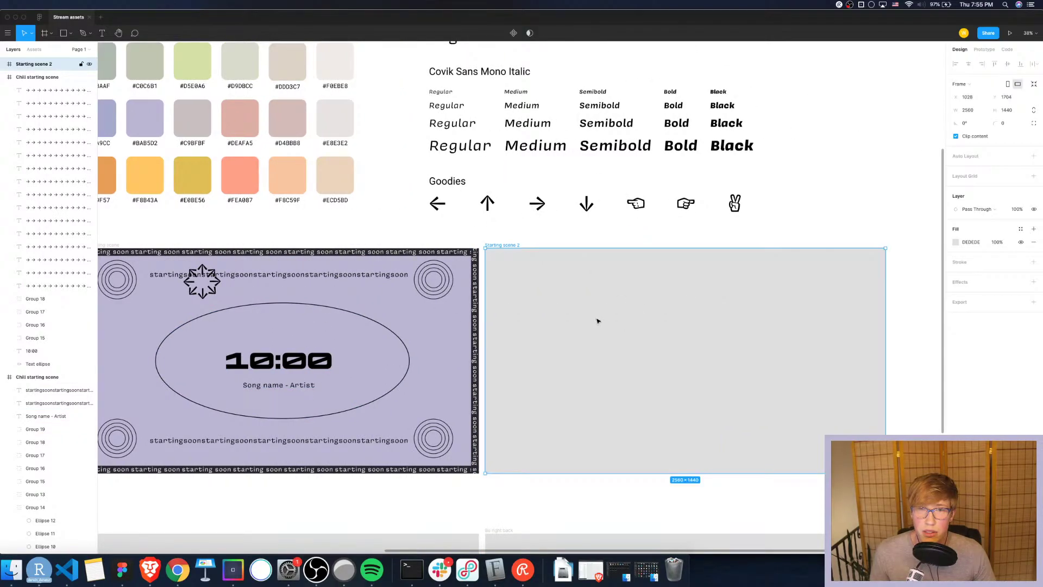
click(956, 243)
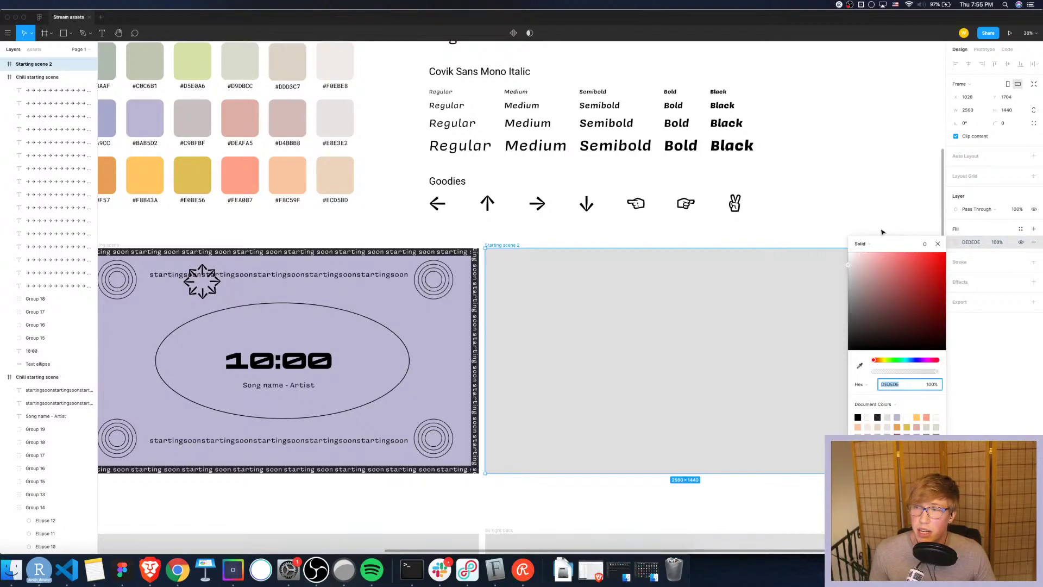
click(859, 365)
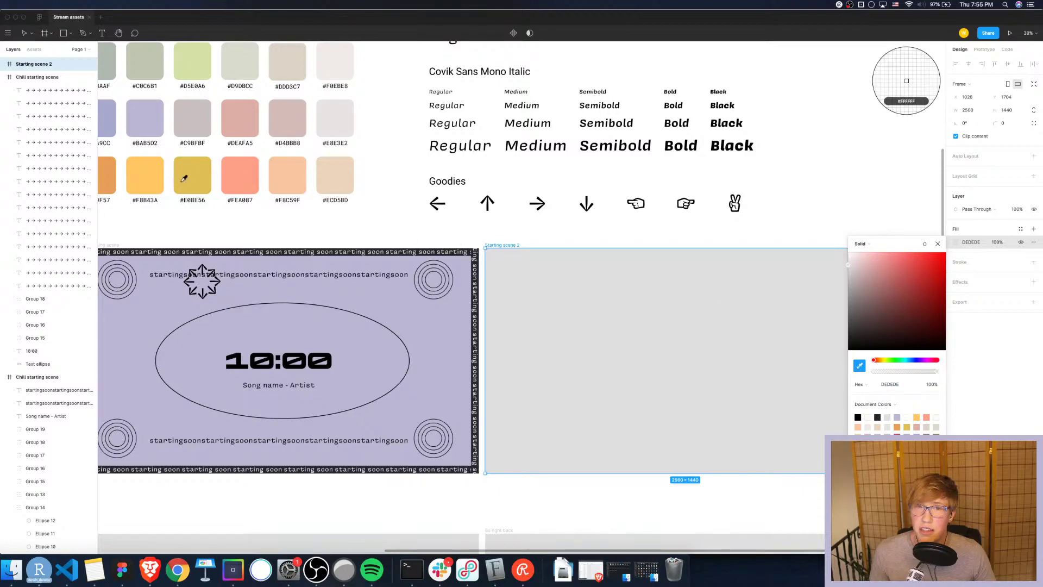
scroll(222, 198, up, 3)
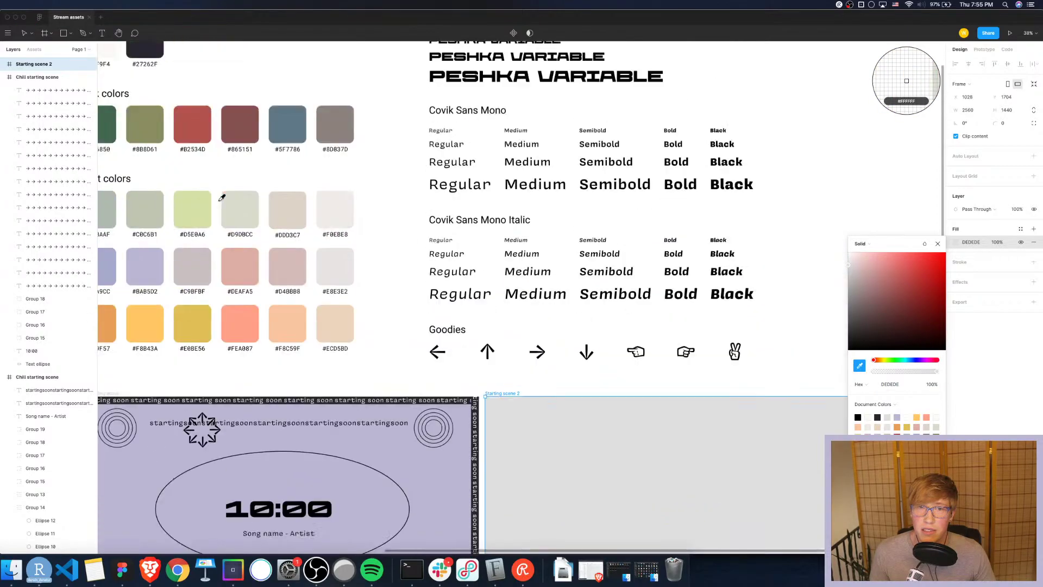
scroll(222, 199, left, 3)
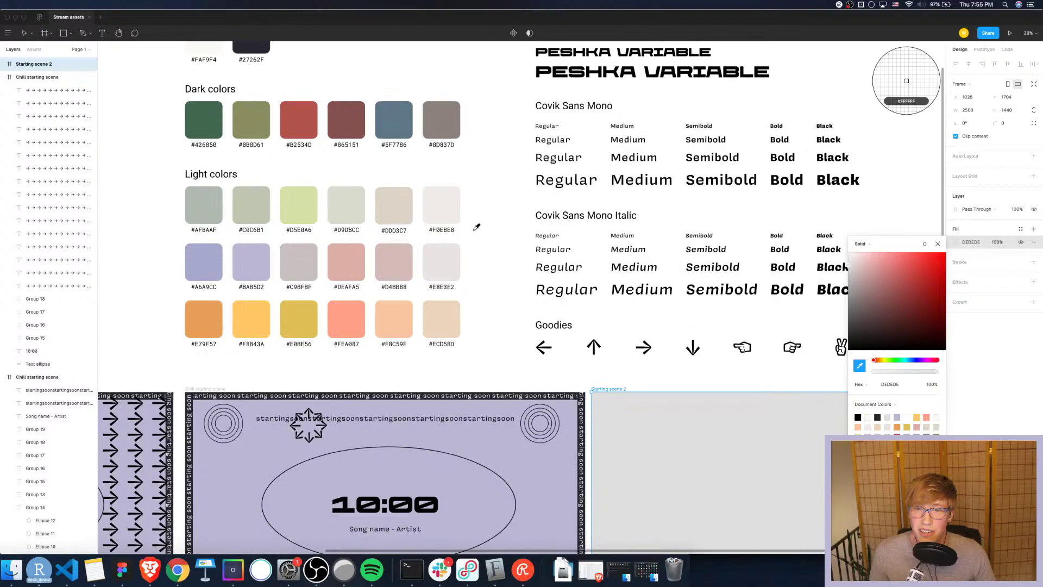
scroll(477, 228, down, 2)
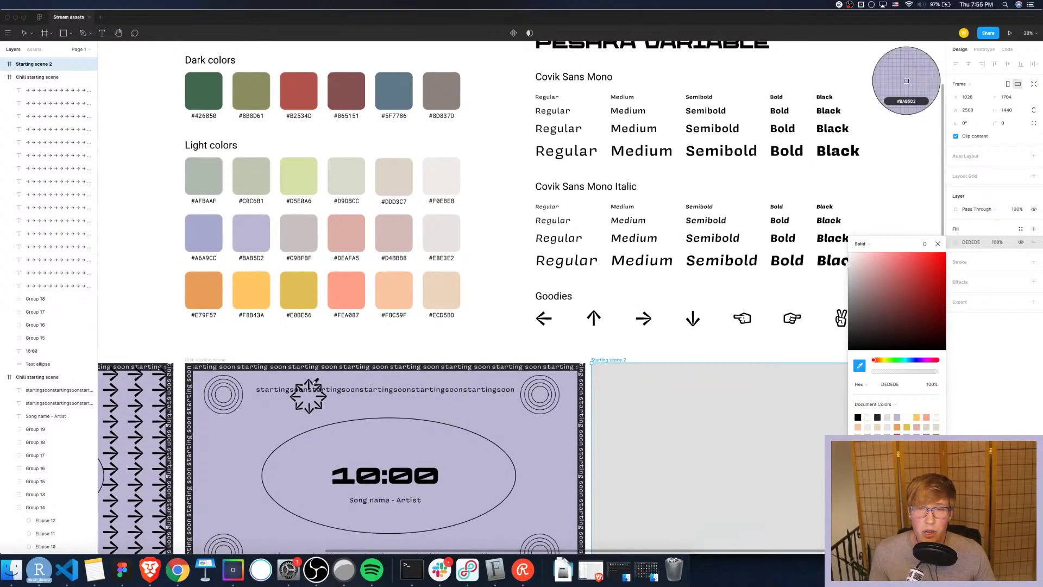
click(254, 173)
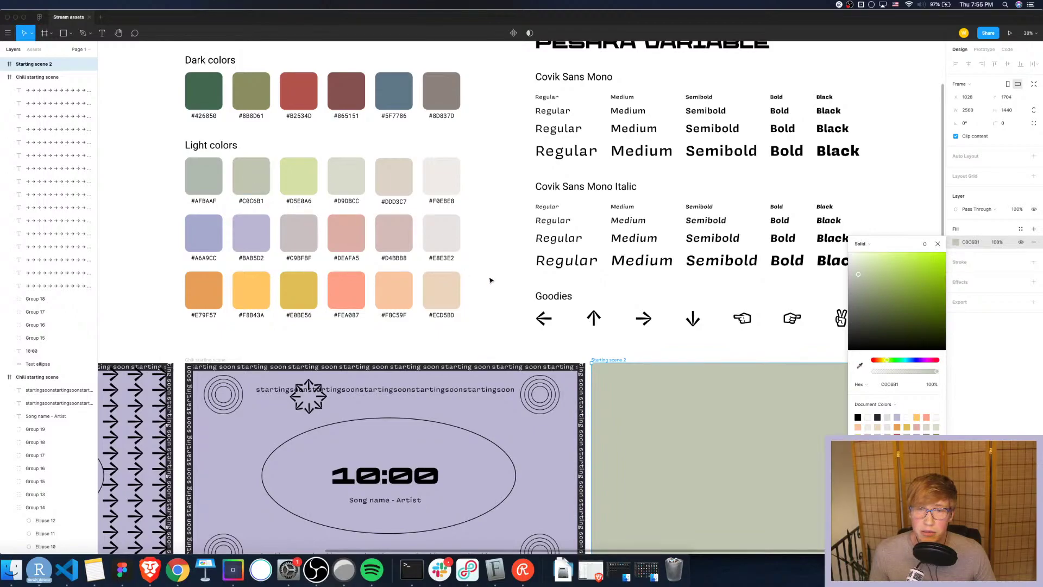
scroll(489, 279, right, 5)
click(709, 303)
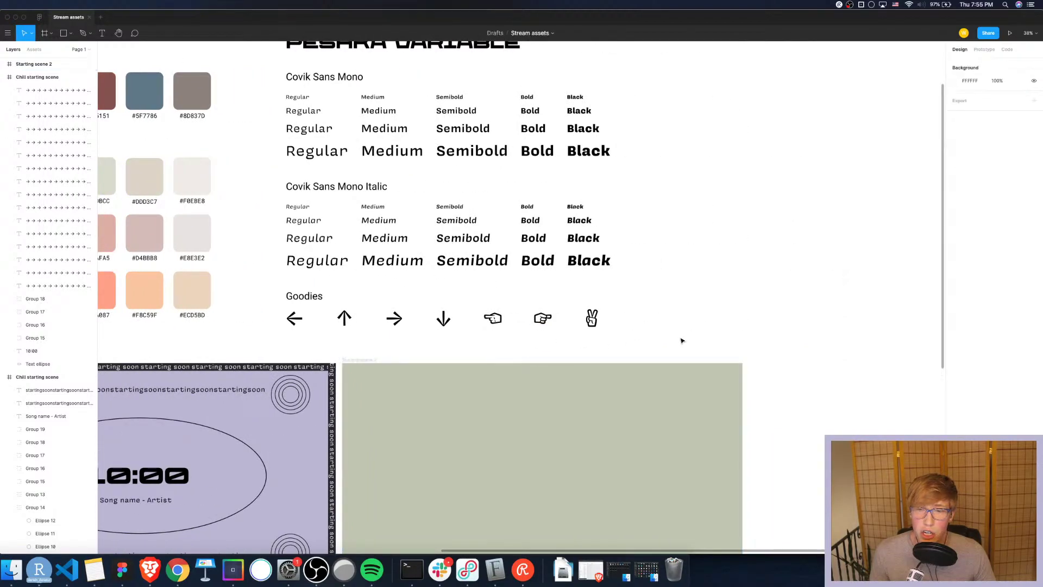
Duplicate the 10:00 timer from the purple scene and place the copy at about X 836, Y 645 in Starting scene 2
scroll(682, 343, down, 5)
click(563, 325)
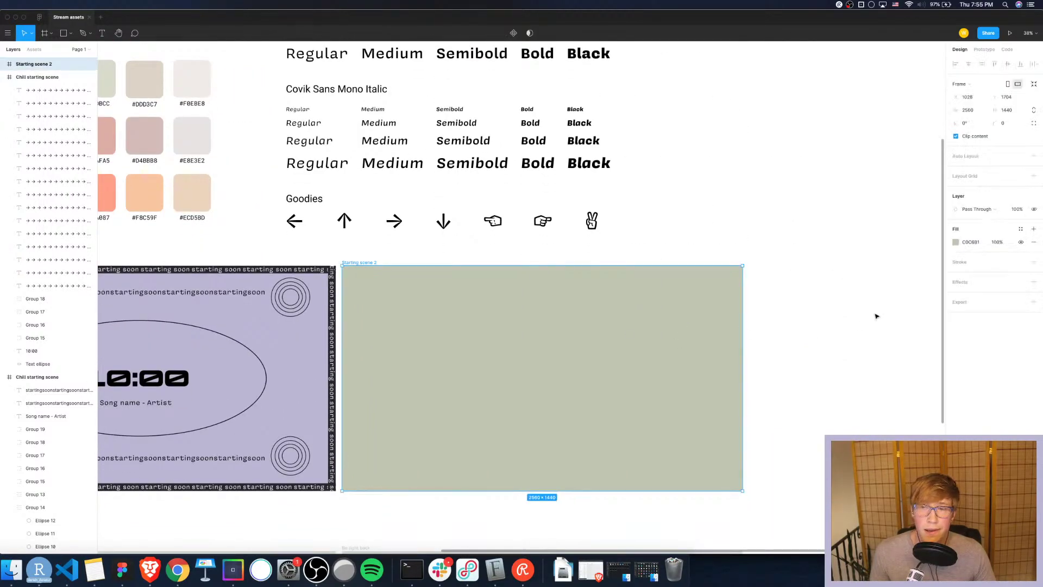
click(136, 383)
key(super+d)
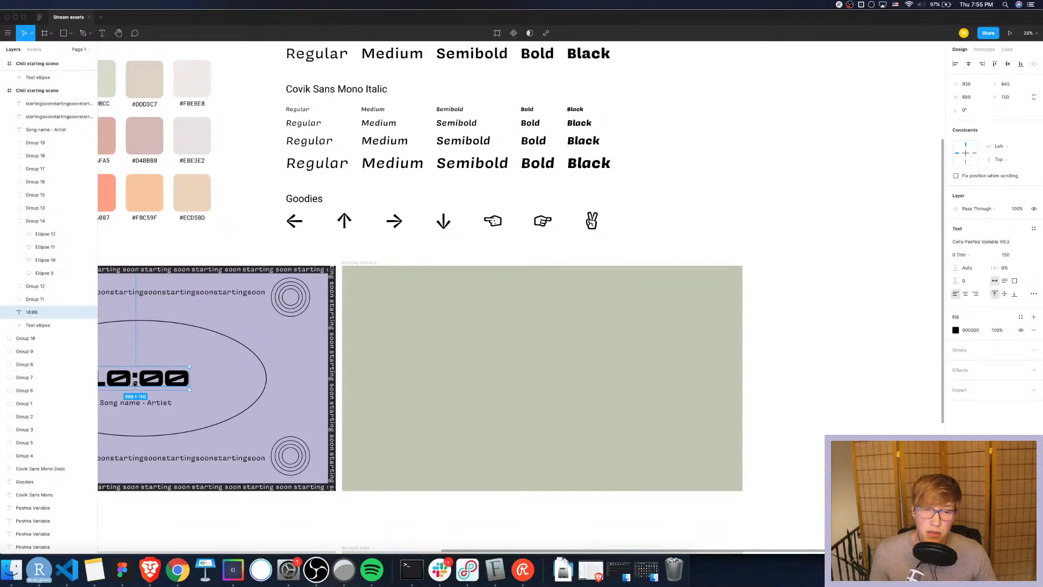
drag(136, 384, 548, 382)
click(609, 310)
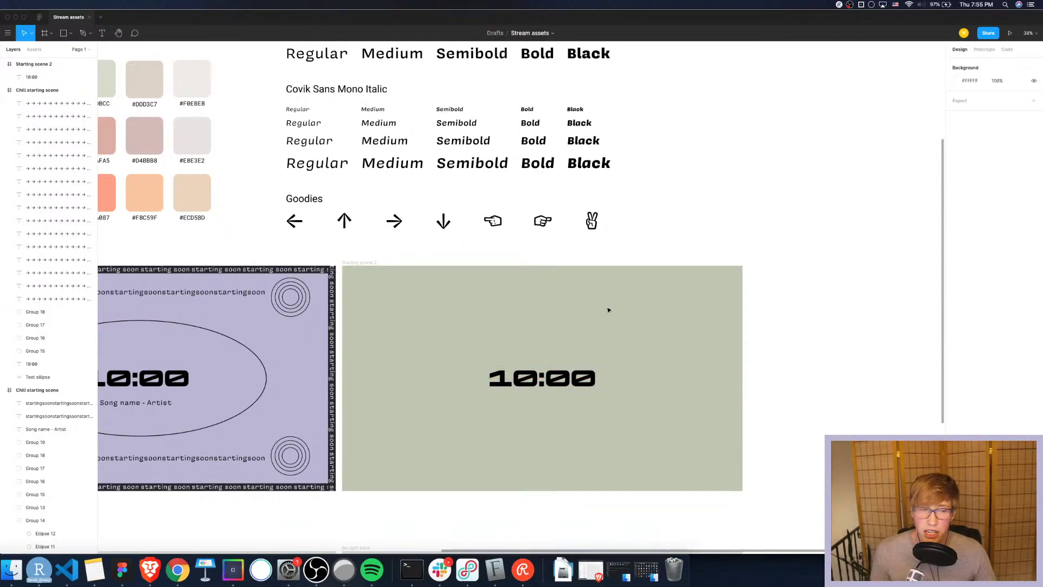
click(529, 373)
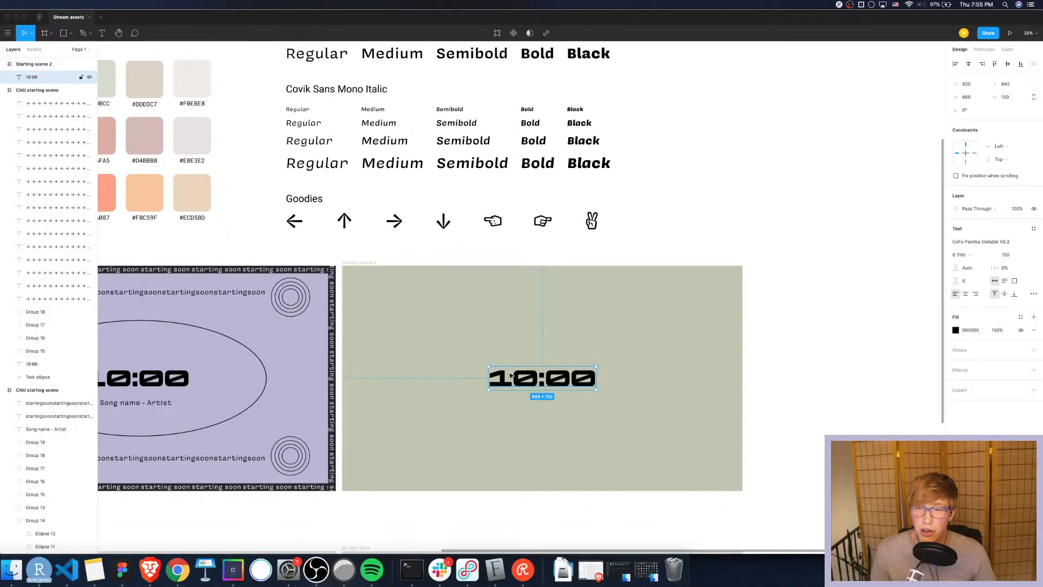
click(691, 308)
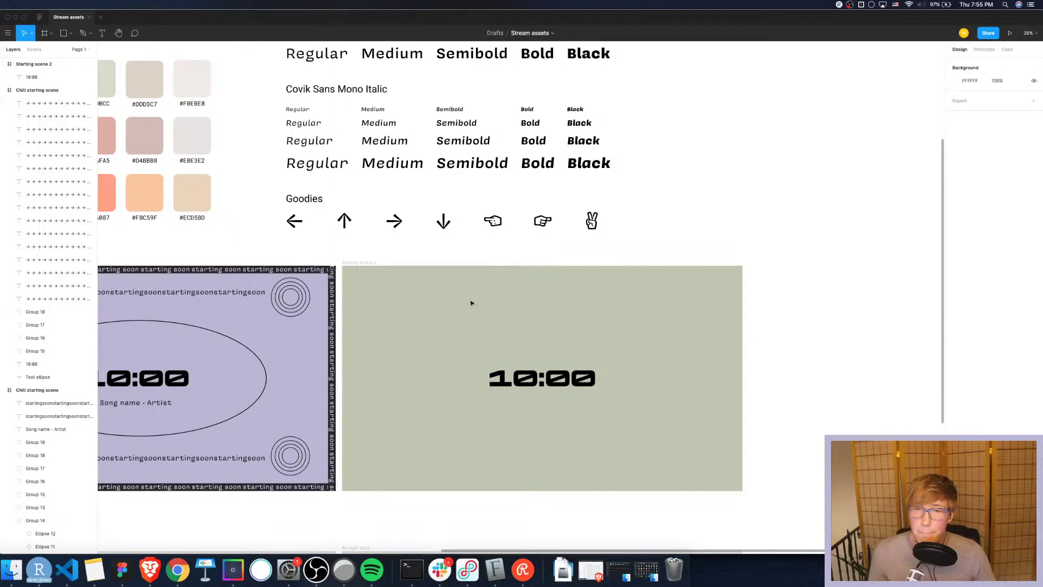
Add a 10px layout grid to the Starting scene 2 frame
click(34, 64)
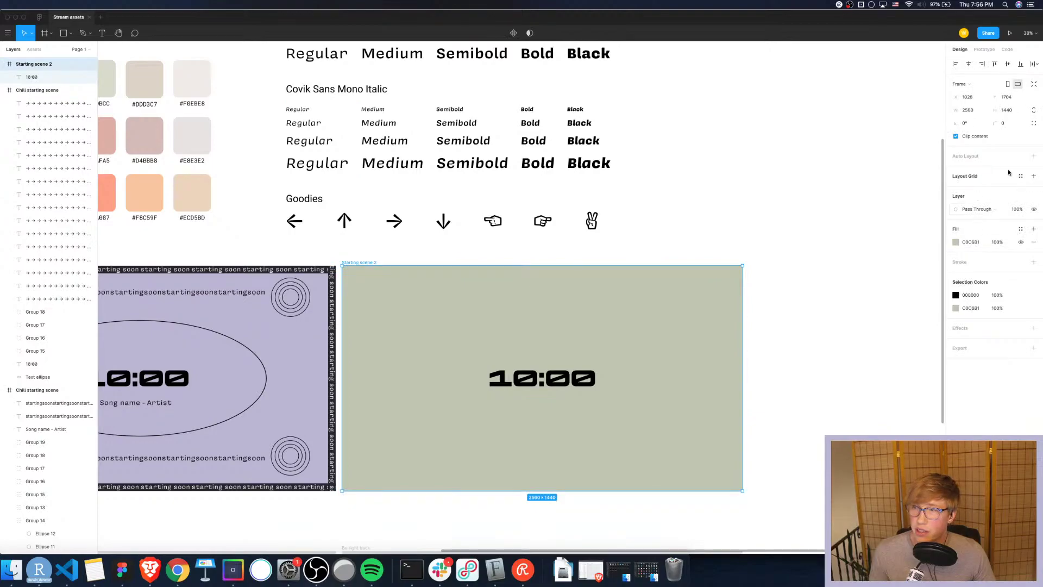
click(1033, 175)
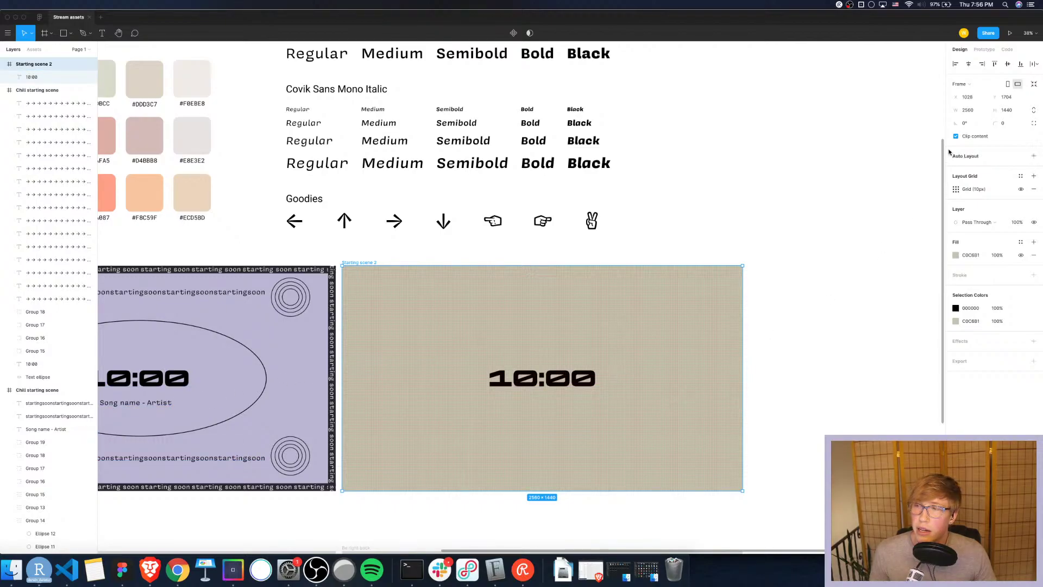
Change the Starting scene 2 frame's layout grid to Columns with a count of 3
click(956, 189)
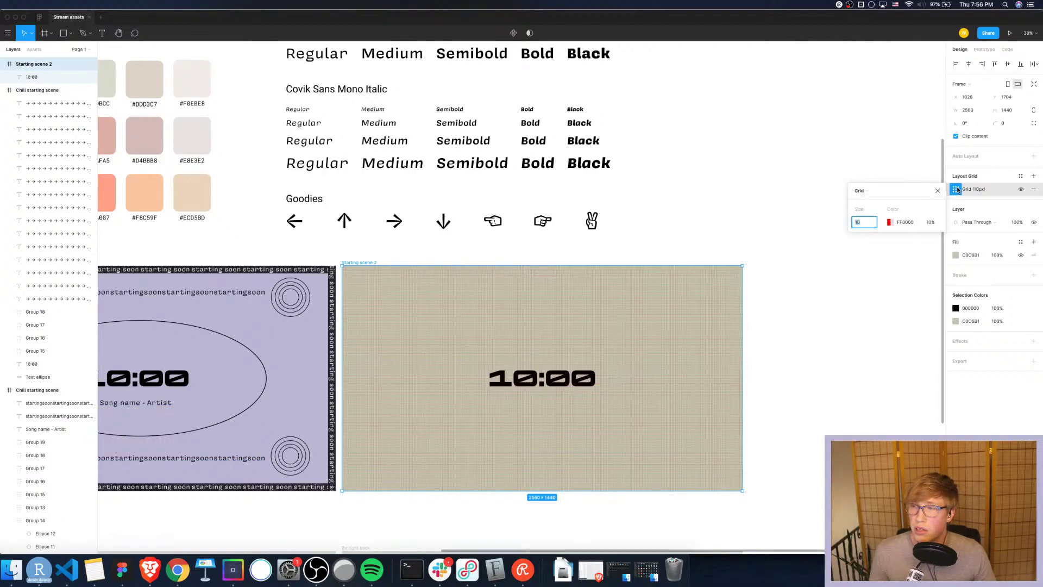
click(861, 191)
click(865, 205)
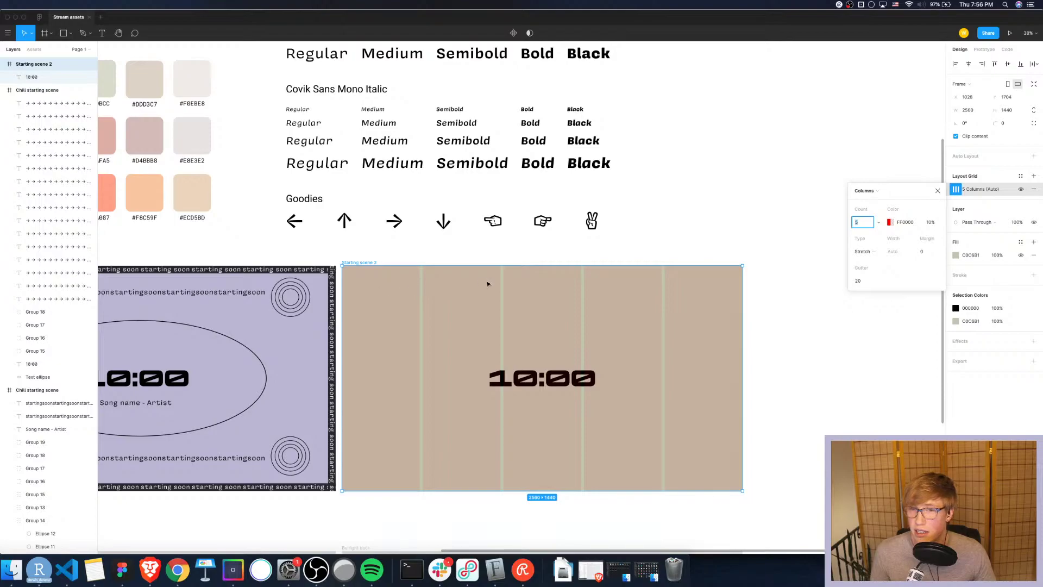
text(5)
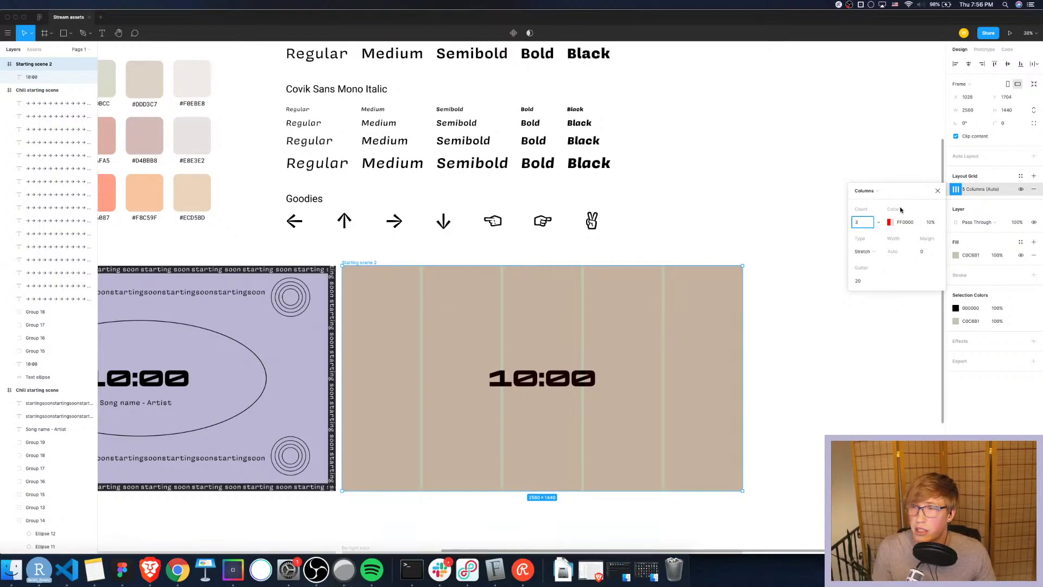
click(874, 280)
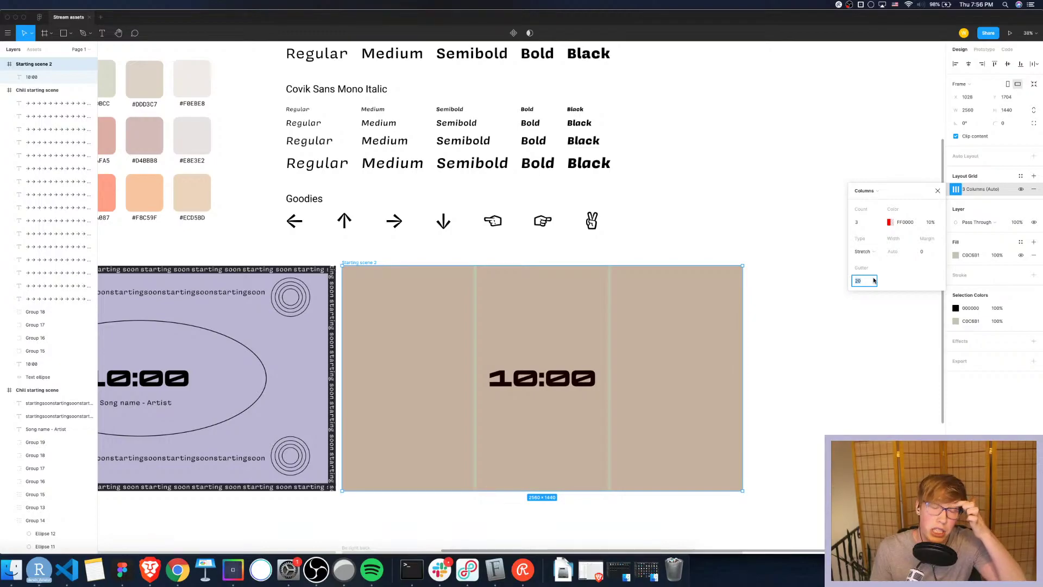
click(855, 312)
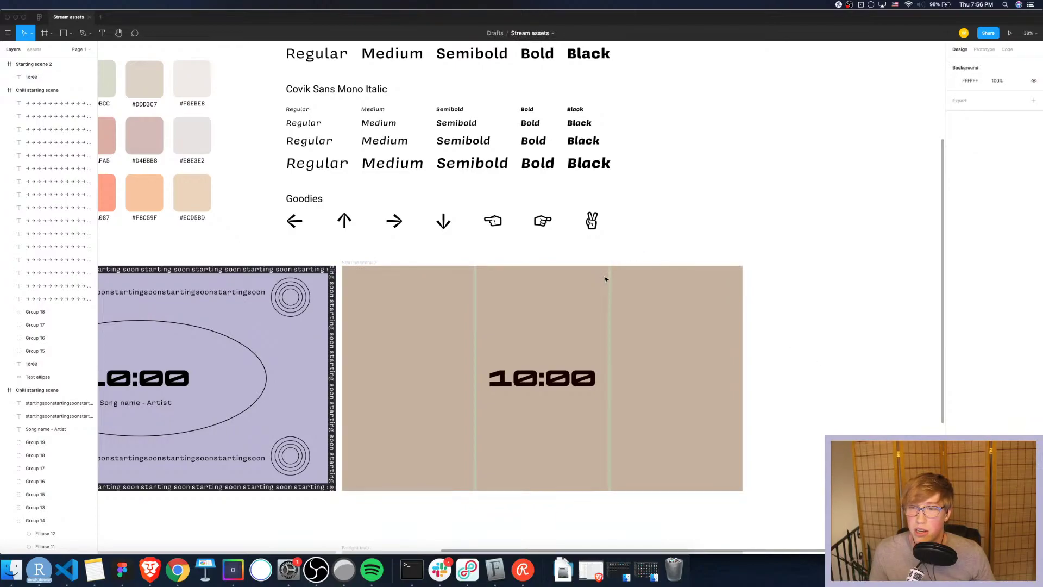
click(541, 374)
click(558, 300)
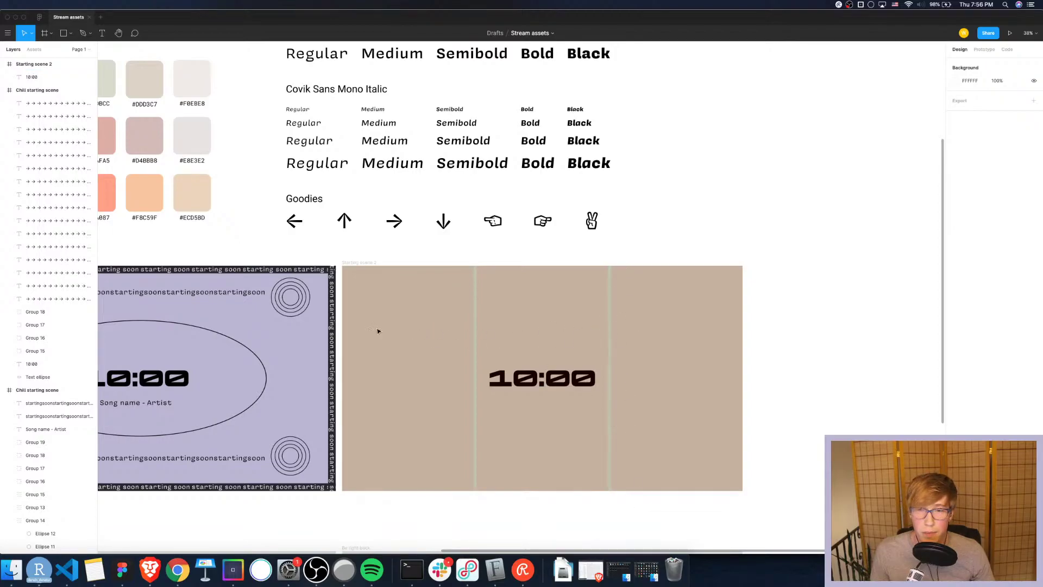
scroll(680, 333, down, 3)
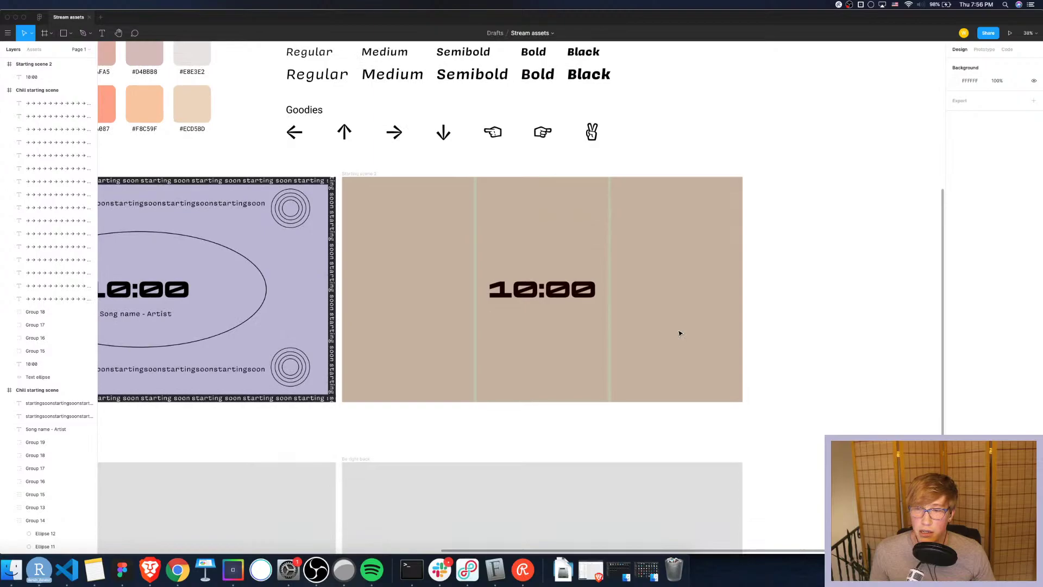
scroll(680, 332, up, 4)
scroll(680, 333, down, 2)
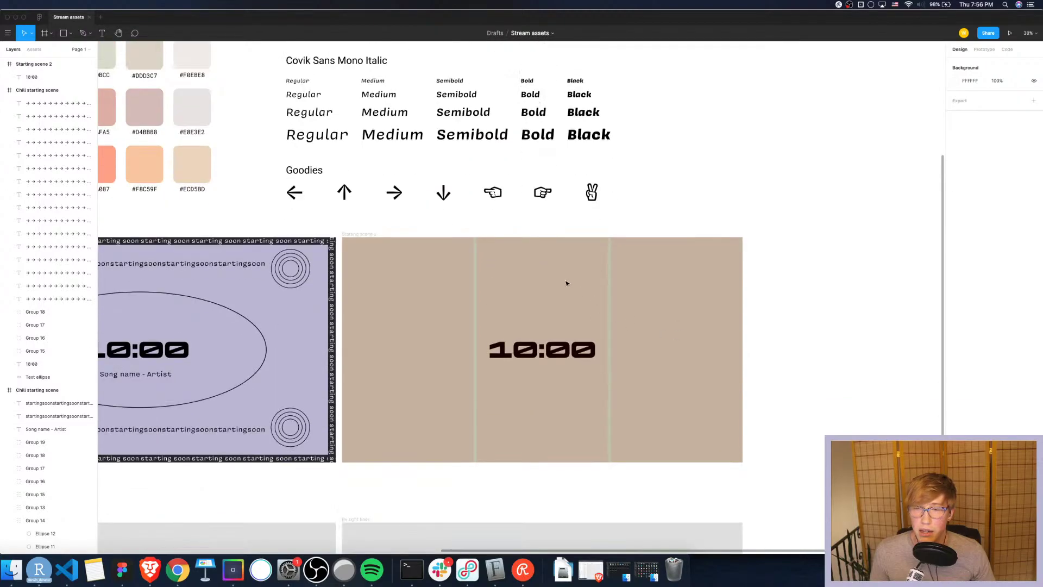
Copy the "Song name - Artist" text from the purple scene into Starting scene 2, centred below the 10:00 timer
click(541, 359)
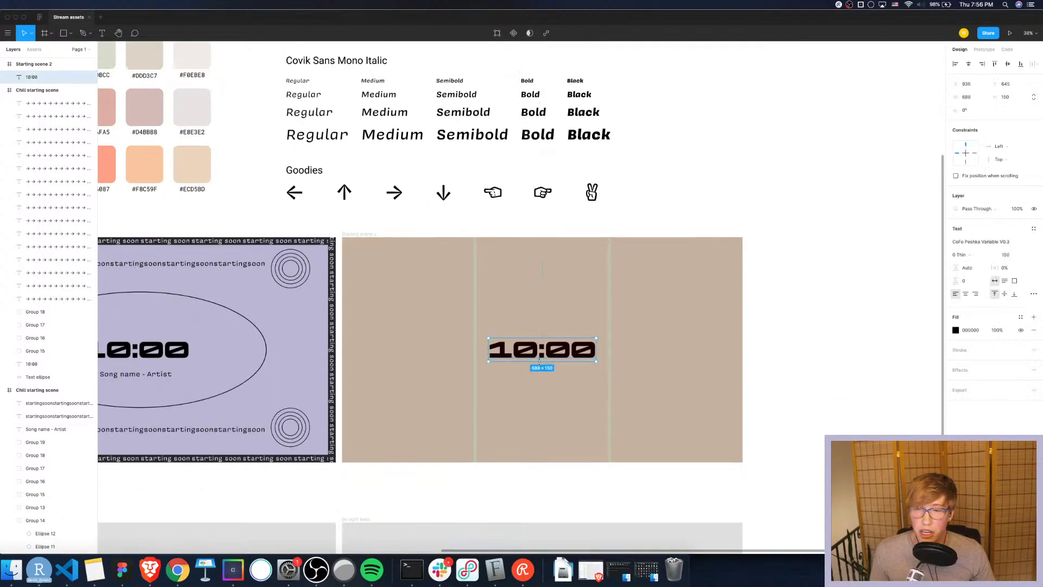
click(143, 375)
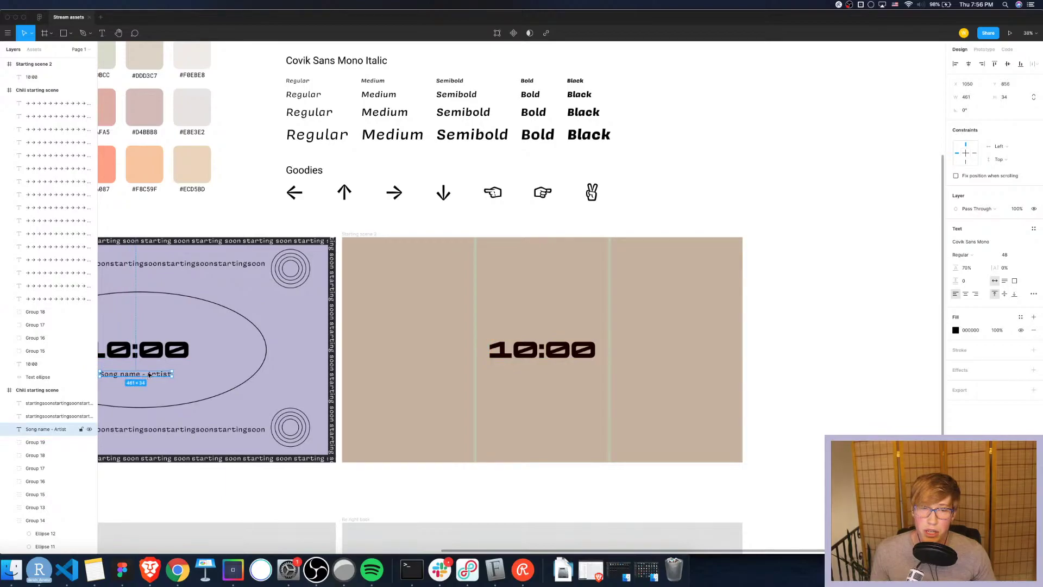
click(552, 394)
key(super+v)
drag(133, 377, 541, 380)
key(Escape)
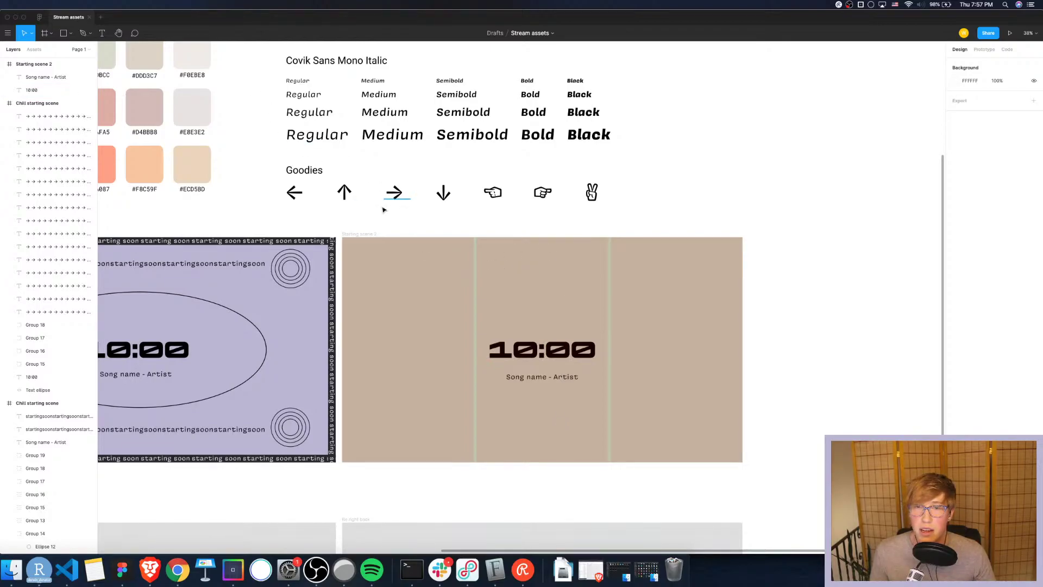
Copy the up arrow from the Goodies row into Starting scene 2 and place it above the timer
click(297, 196)
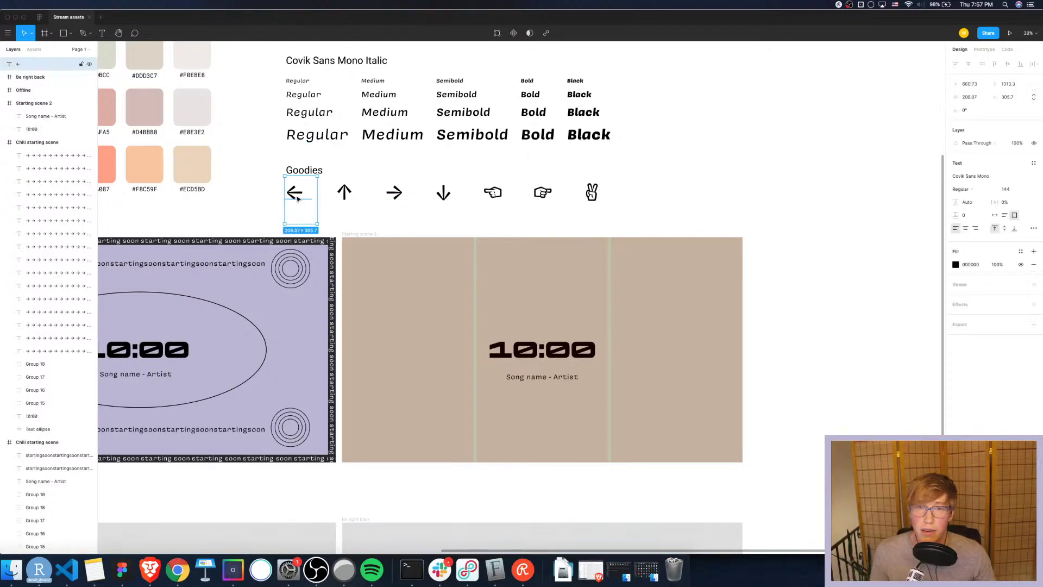
click(254, 214)
drag(259, 185, 468, 197)
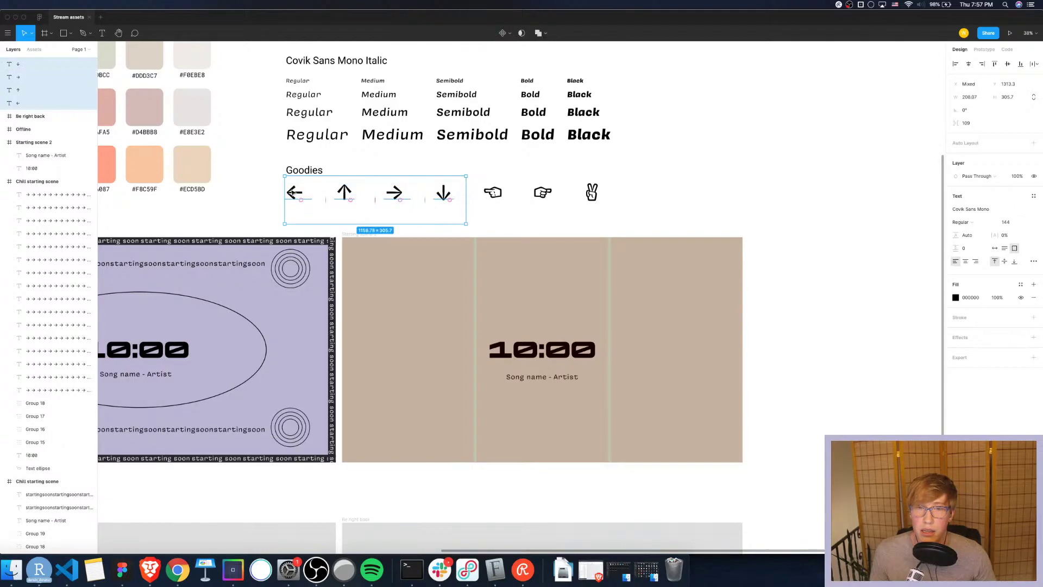
click(302, 192)
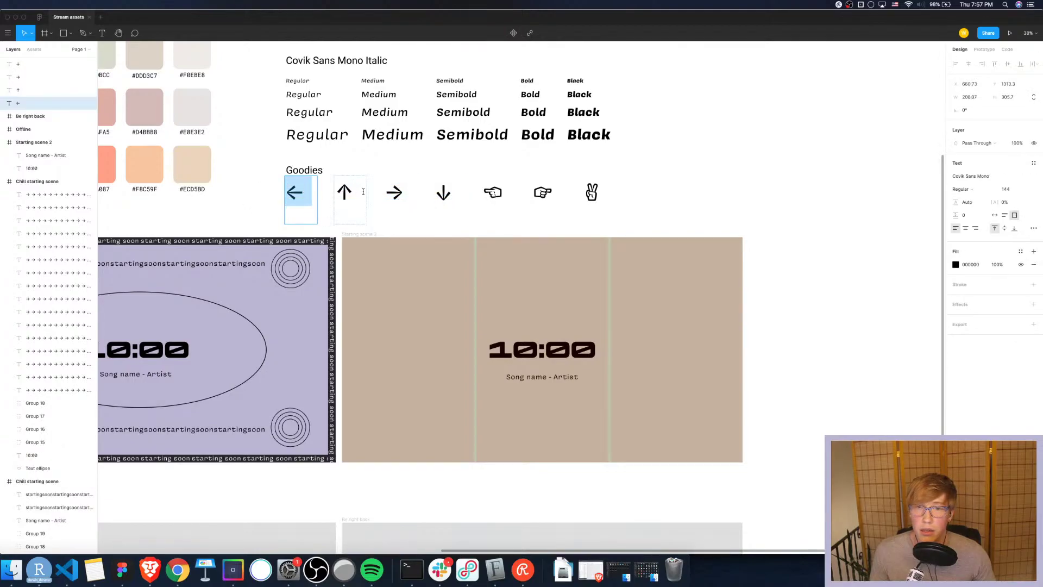
click(350, 194)
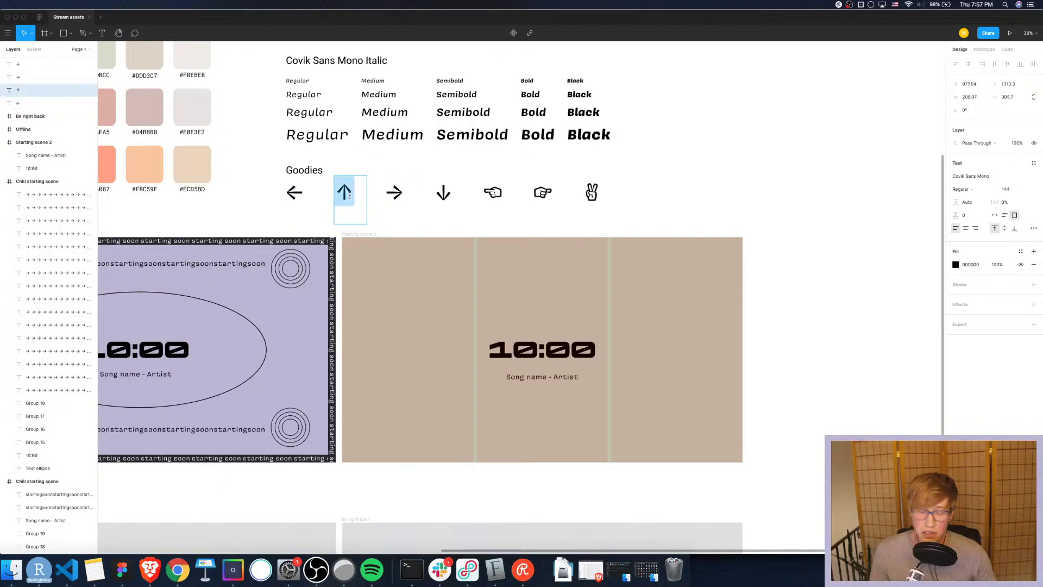
key(super+c)
key(super+v)
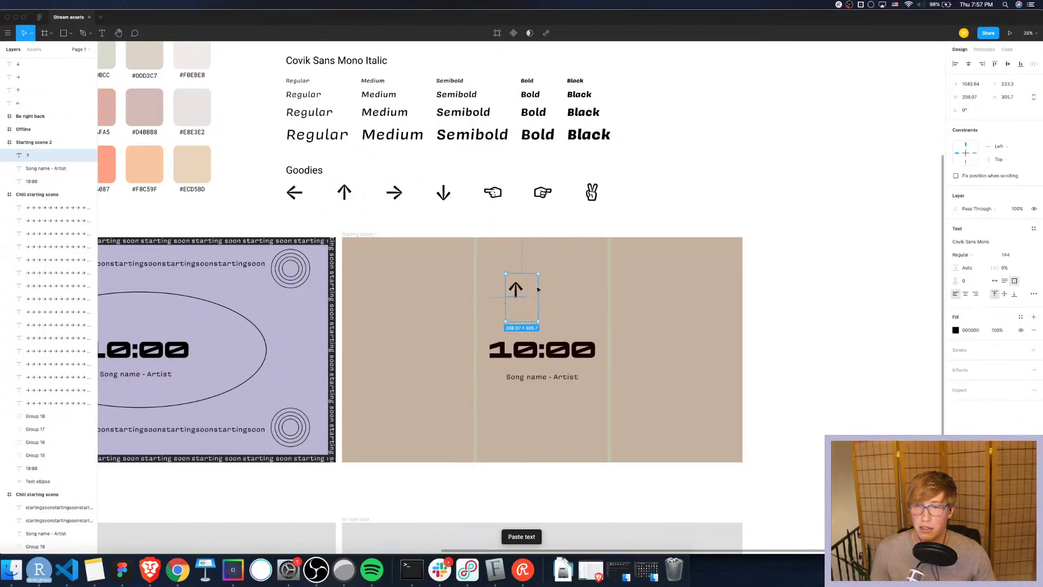
drag(519, 287, 524, 277)
Copy the Goodies right arrow and add it below the up arrow in the same text box
click(394, 193)
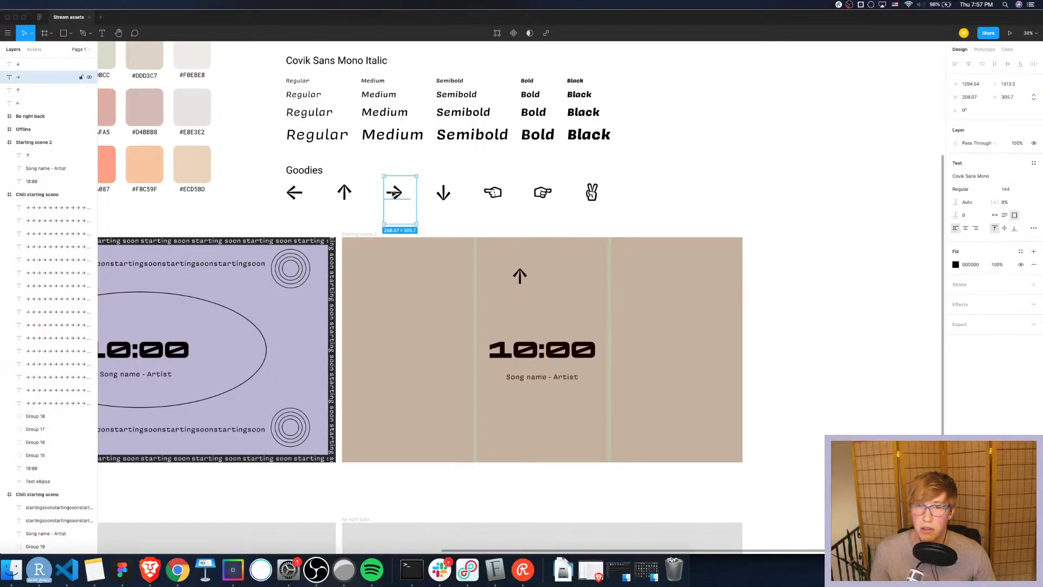
key(super+c)
key(super+v)
drag(525, 279, 521, 307)
Copy the Goodies down arrow and append it after the right arrow in the scene's arrow text
click(443, 193)
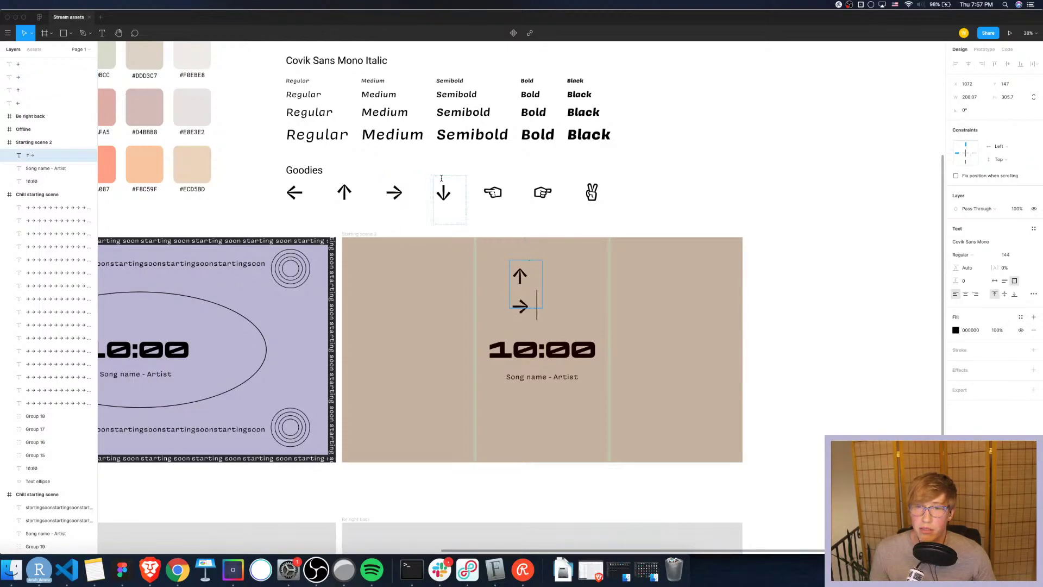
key(Escape)
click(528, 296)
double_click(528, 297)
click(528, 298)
key(Return)
key(super+v)
Append the Goodies left arrow to the arrow text and widen its box to about 365 px, two arrows per row
click(296, 191)
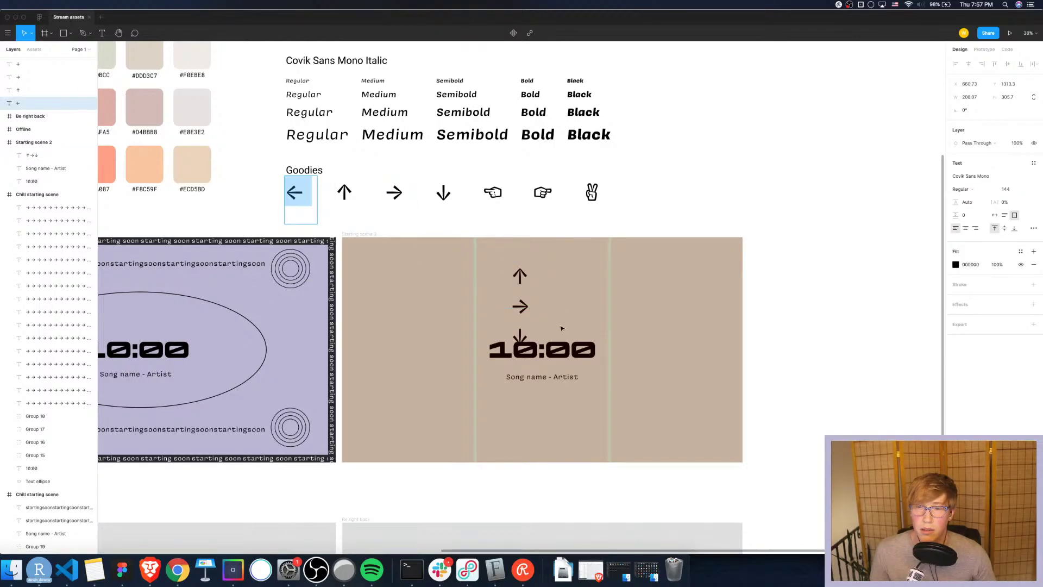
click(520, 334)
double_click(537, 334)
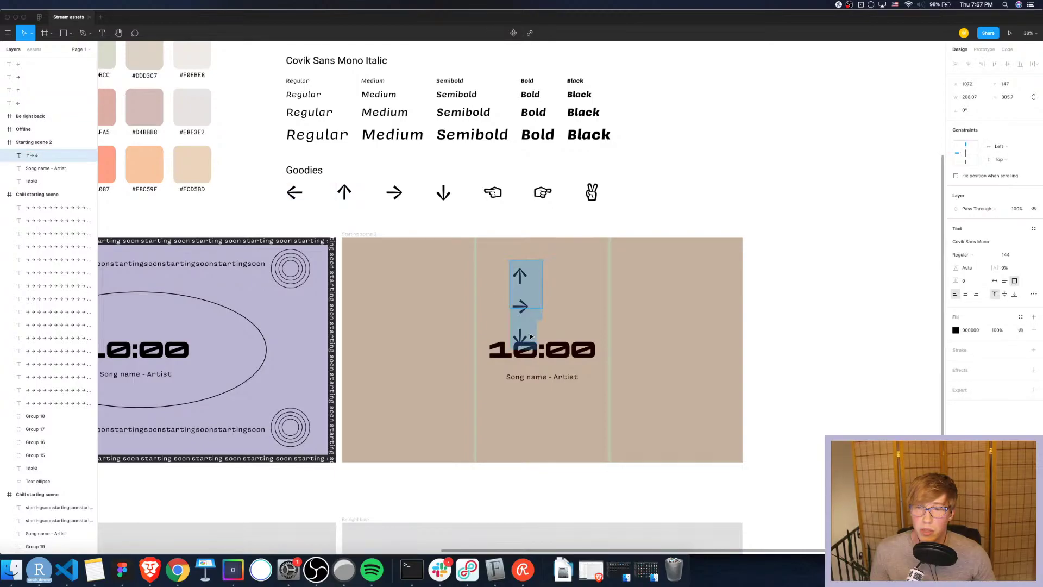
click(537, 299)
double_click(524, 304)
click(525, 304)
key(Down)
key(super+v)
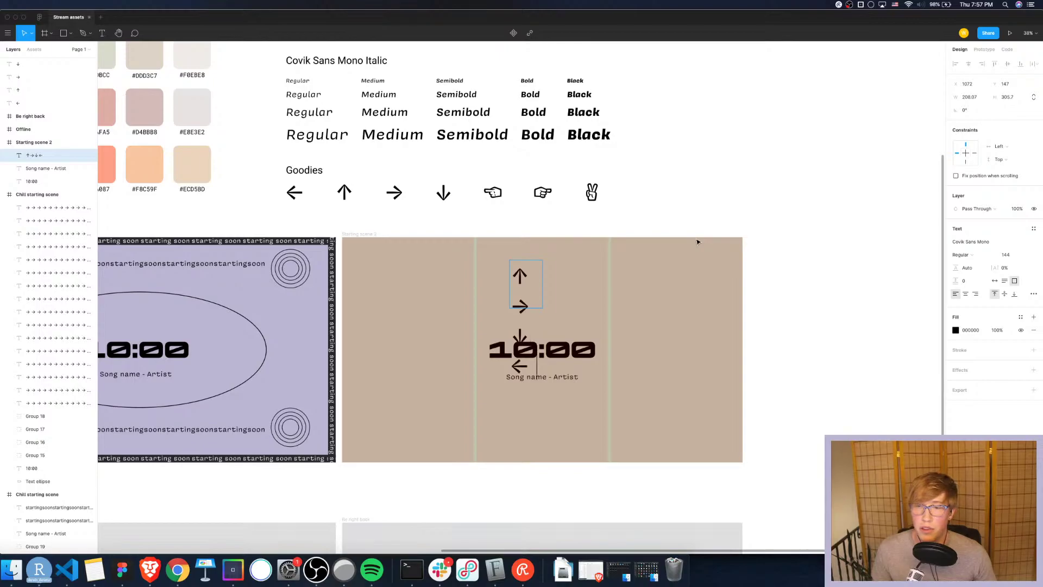
key(Escape)
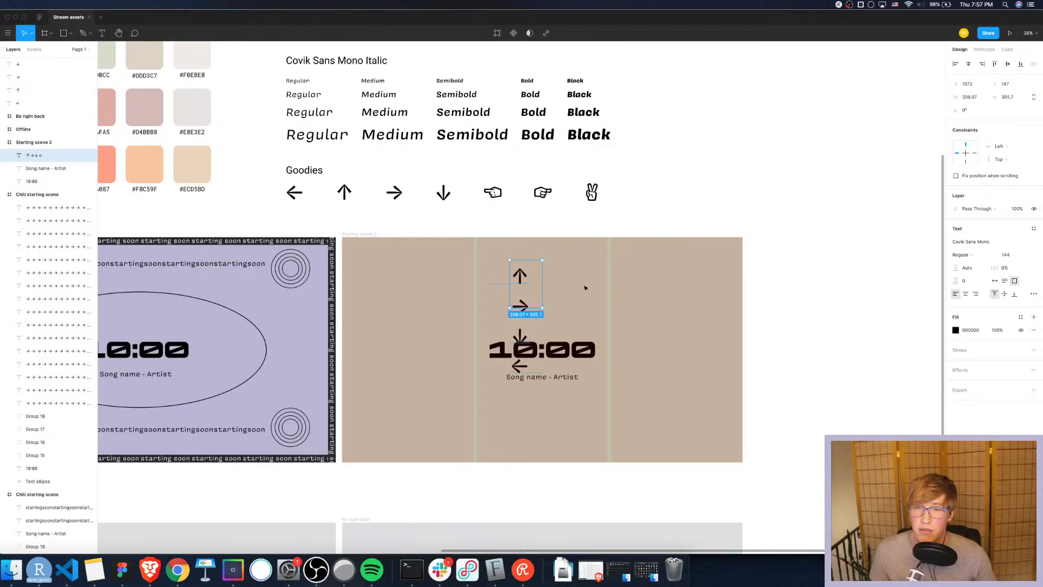
drag(543, 283, 567, 281)
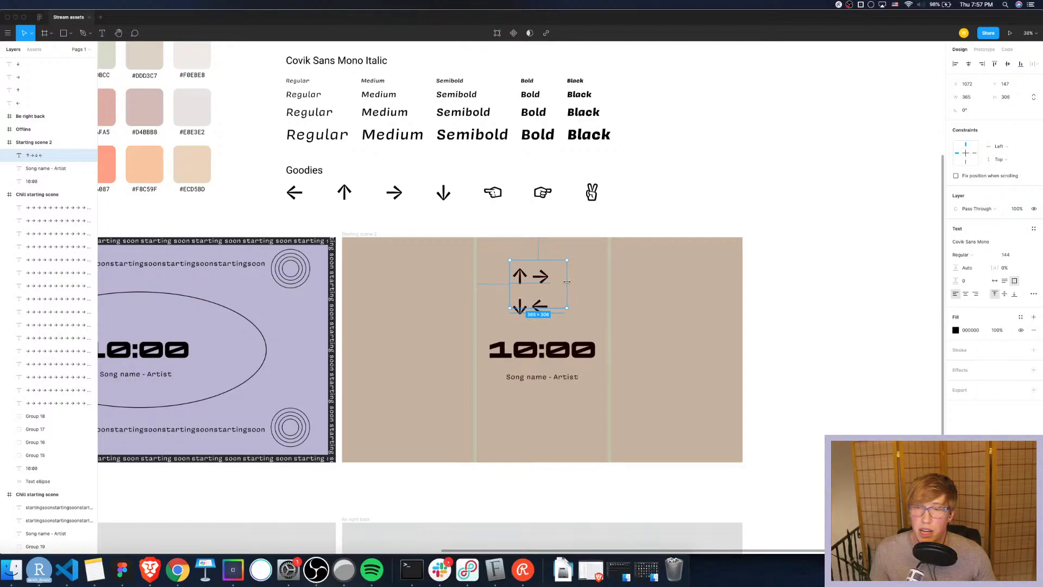
Replace the last arrow in the second row of the arrow text with a down arrow
double_click(528, 304)
click(527, 304)
drag(527, 303, 514, 304)
click(553, 301)
key(BackSpace)
key(super+v)
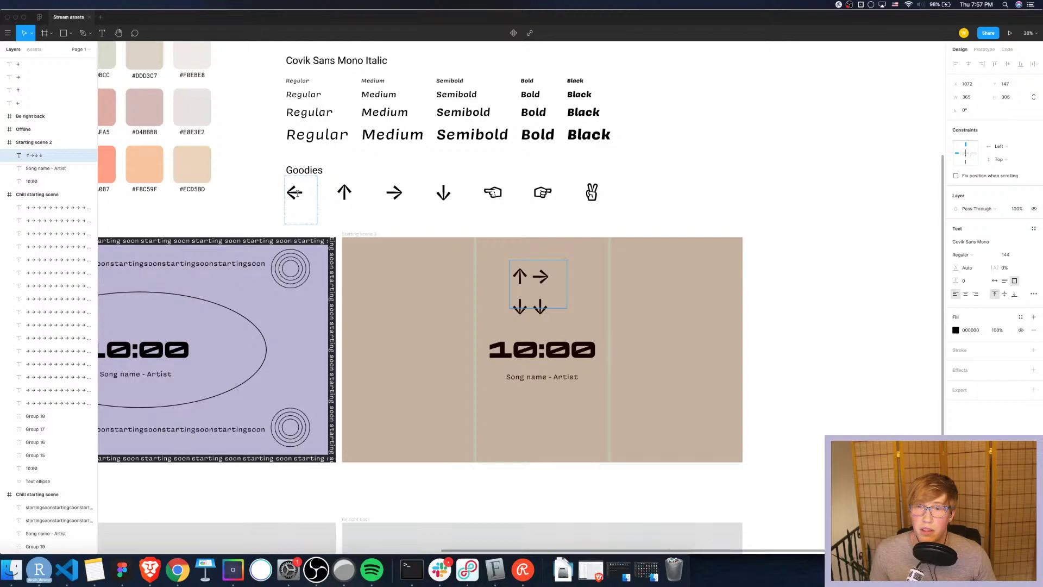
Replace the first arrow in the second row of the arrow text with the Goodies left arrow
double_click(300, 192)
key(ctrl+c)
click(511, 317)
double_click(526, 308)
key(shift+Left)
key(ctrl+v)
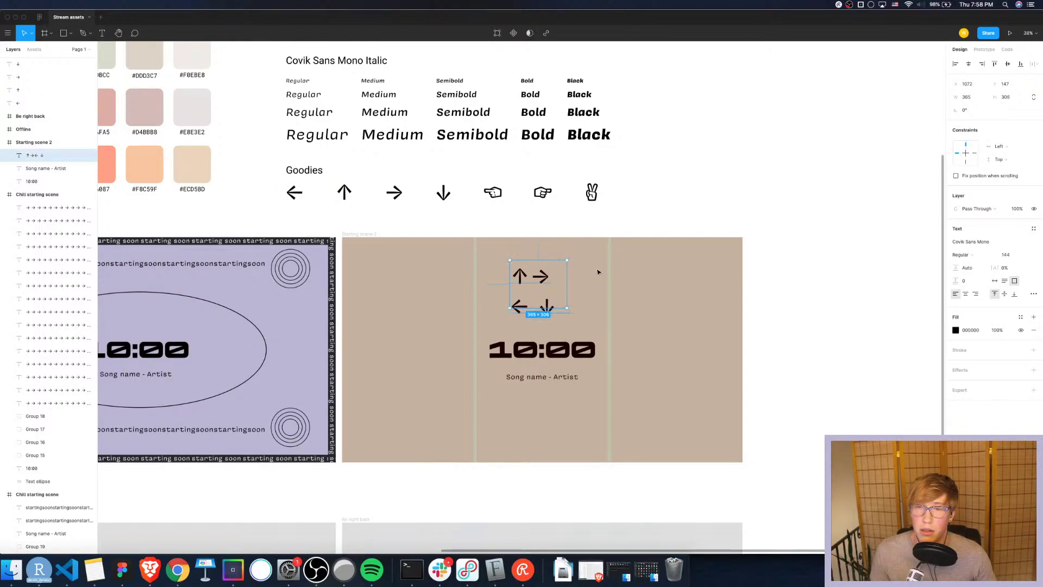
Remove the extra space between the left and down arrows in the arrow text's second row
click(581, 275)
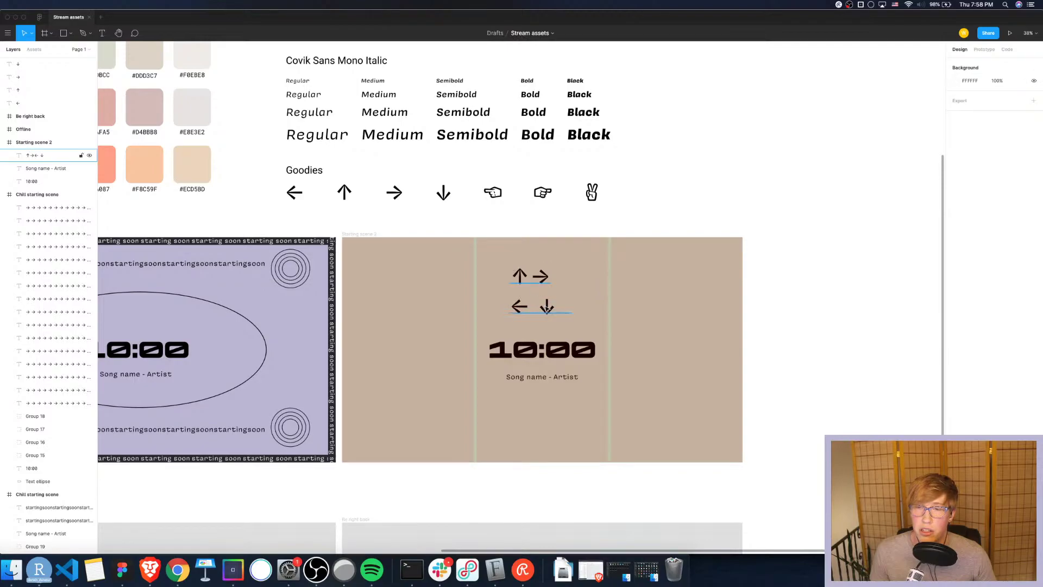
click(547, 309)
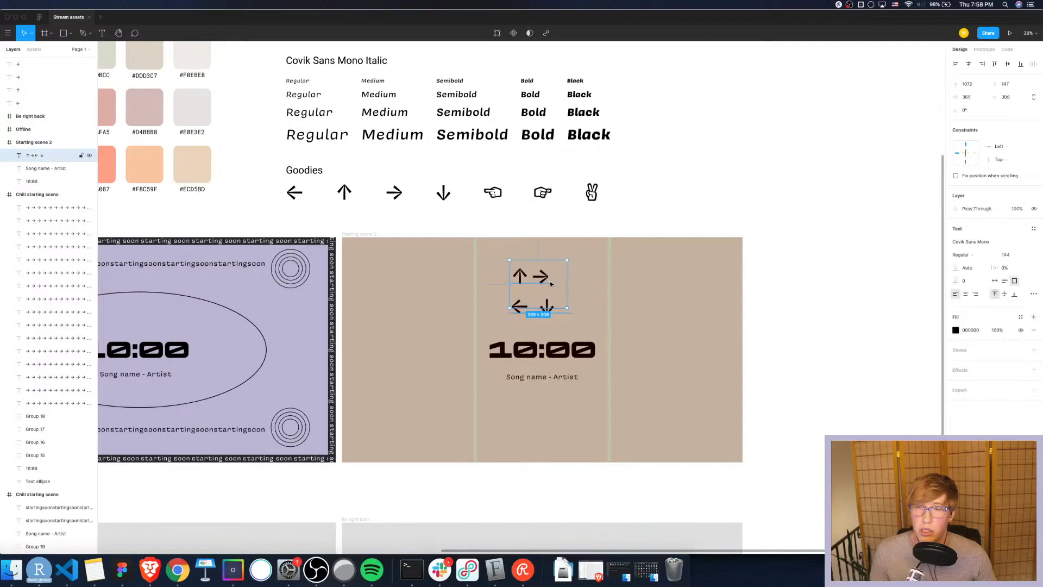
double_click(535, 307)
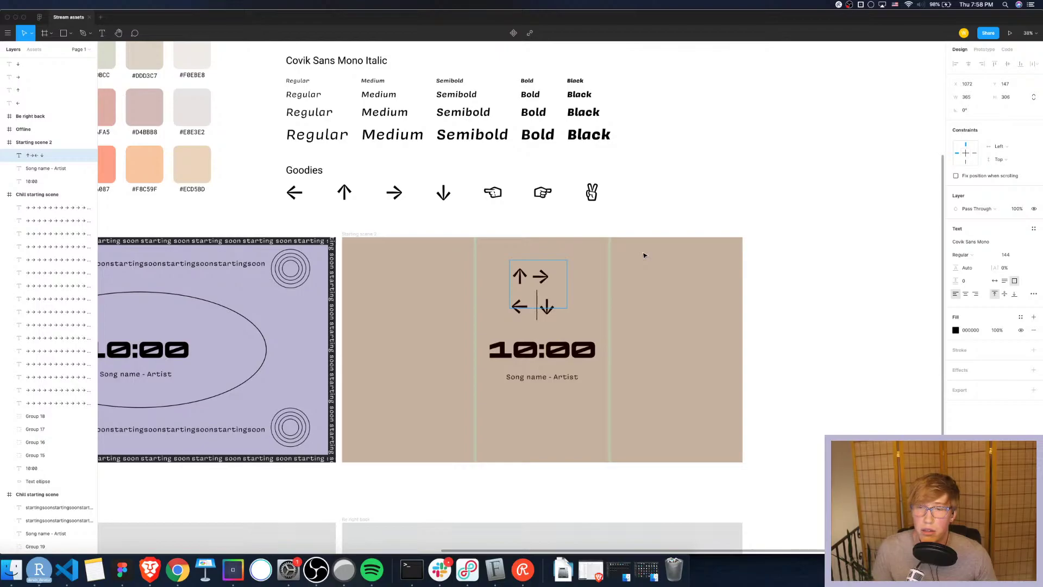
key(Escape)
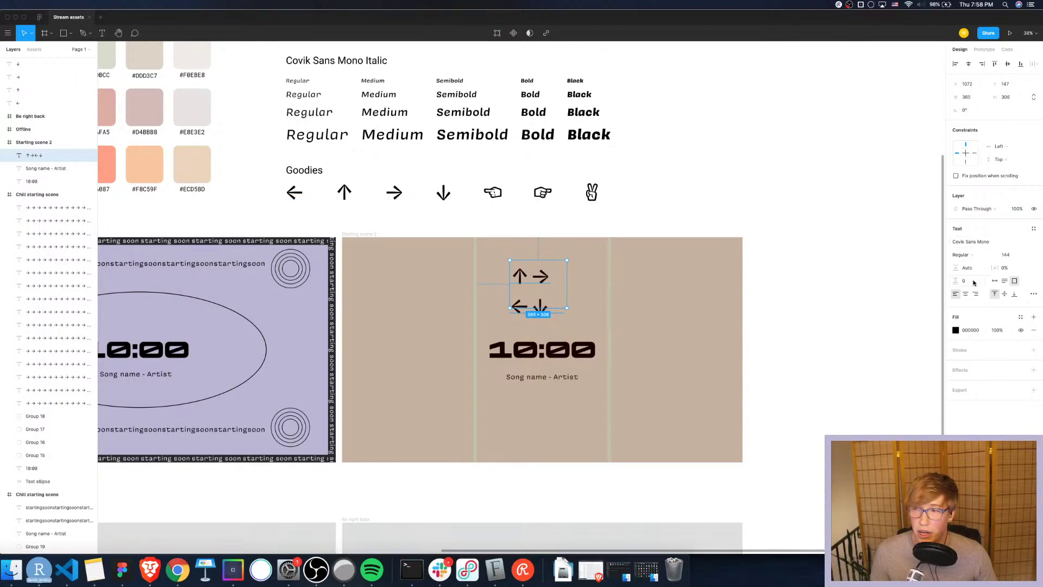
Try line heights of 70 and 100 on the four-arrow text
click(972, 267)
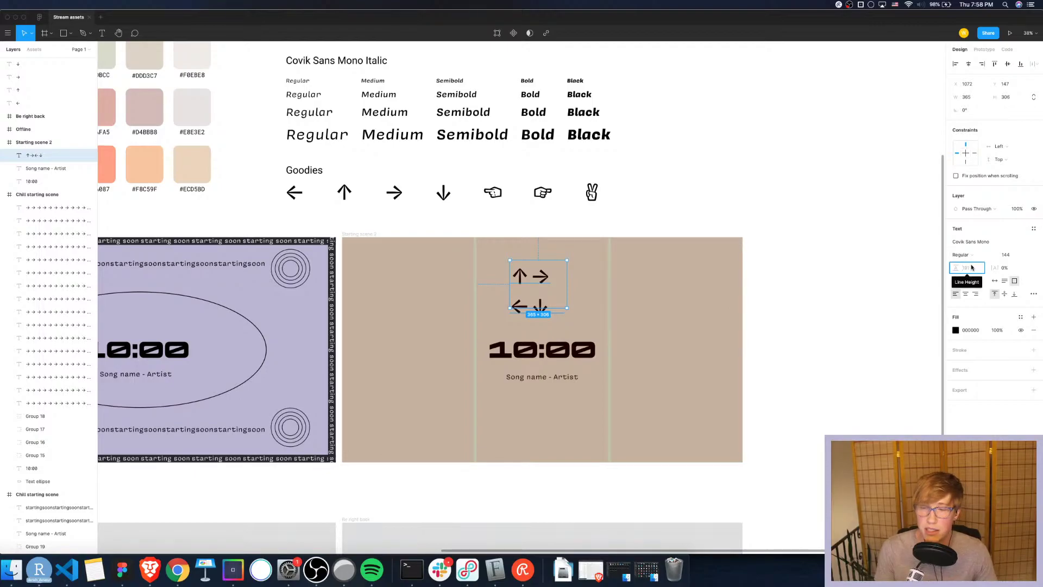
text(70)
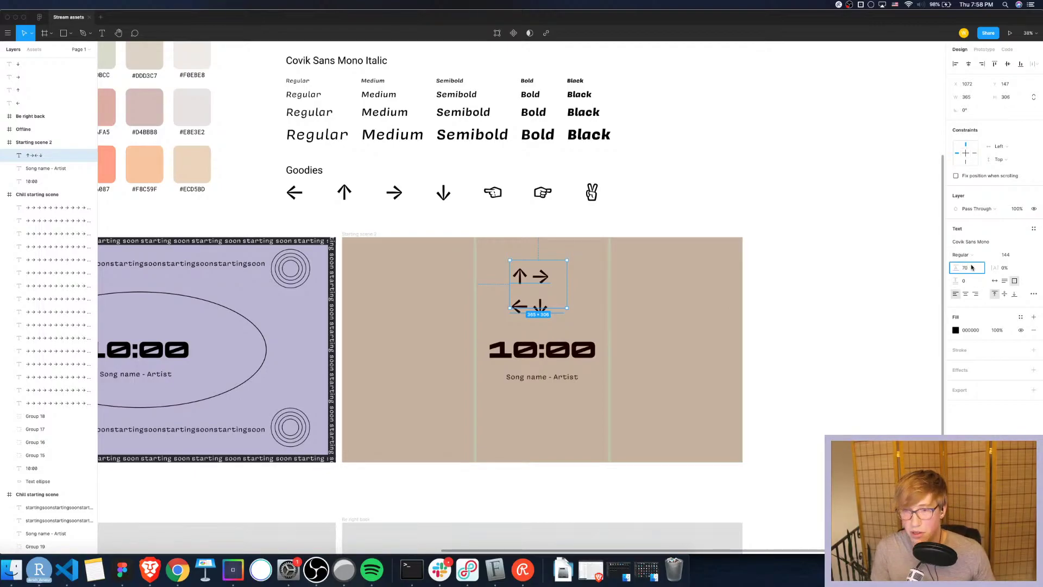
key(Return)
click(972, 267)
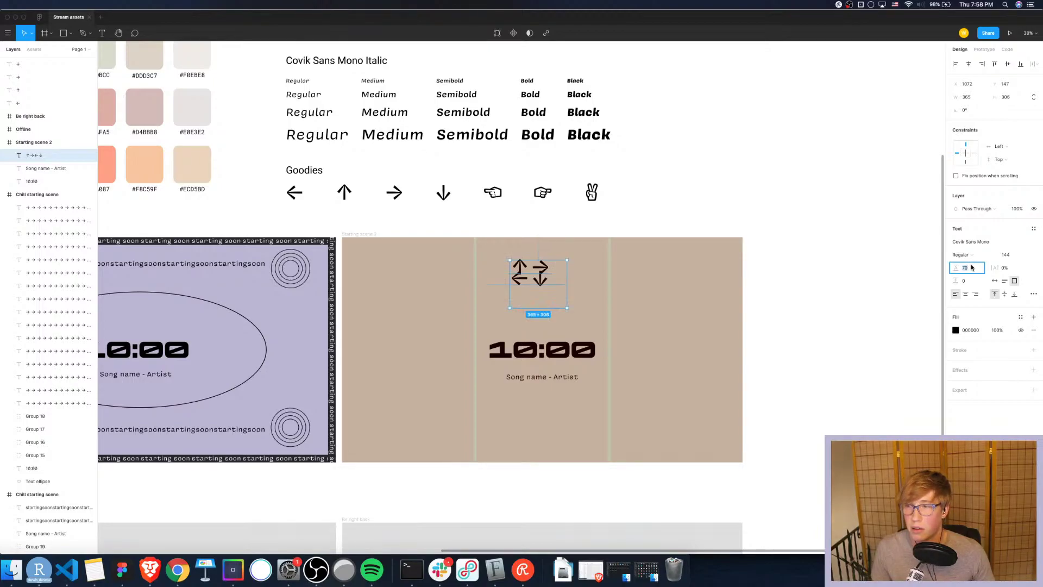
text(100)
key(Return)
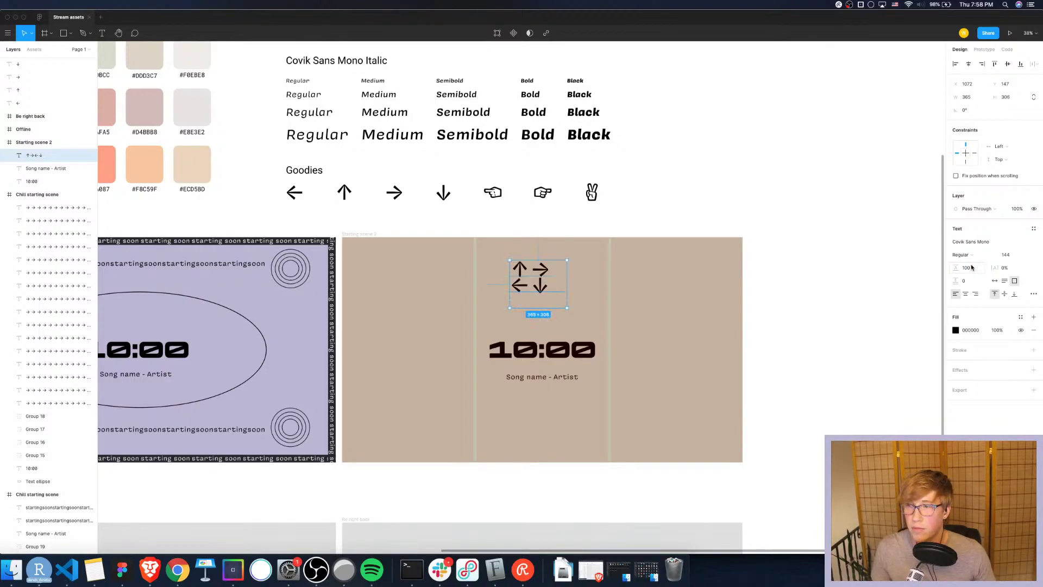
Set the line height of the four-arrow text to 110
click(972, 267)
text(110)
key(Return)
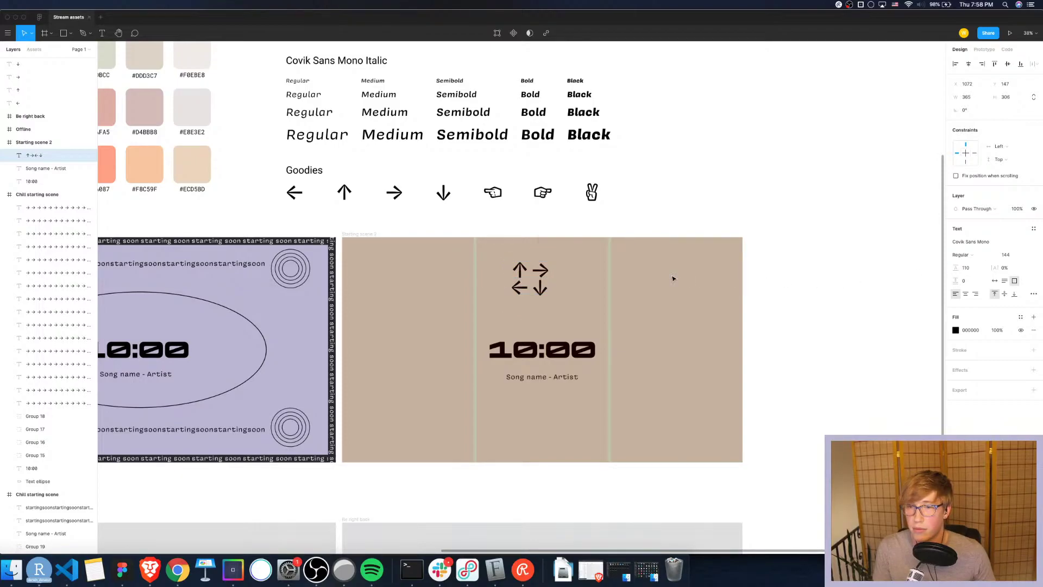
Set the line height of the four-arrow text to 120
click(972, 268)
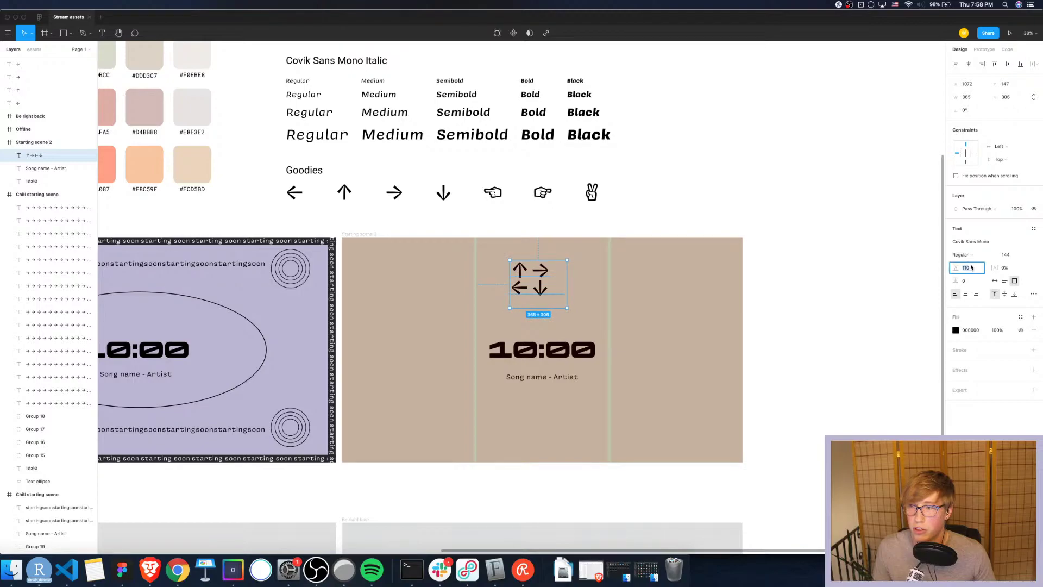
text(120)
key(Return)
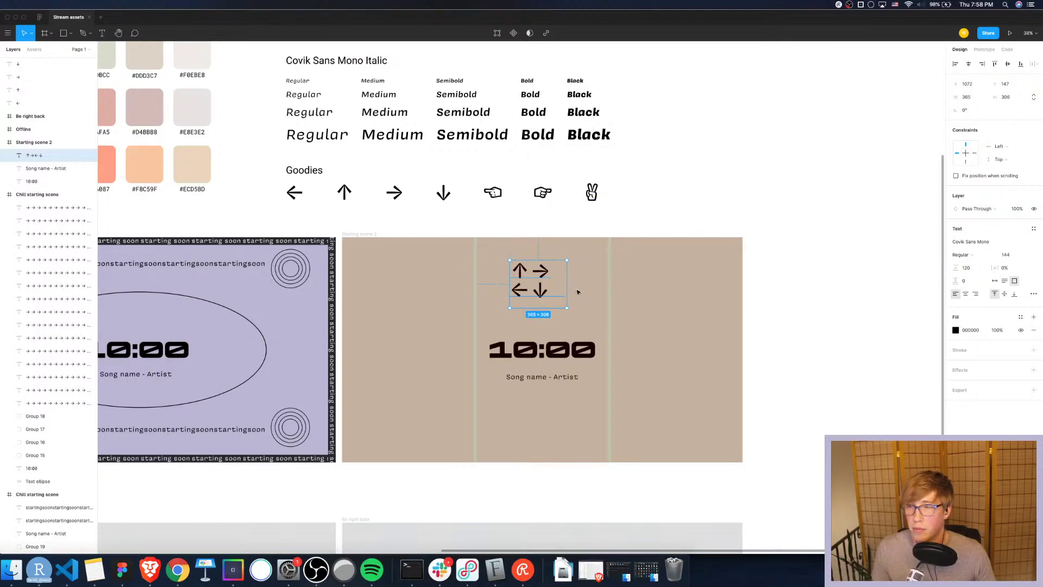
Reposition the four-arrow text above the timer and place a copy of it beneath the song name in the middle column
click(503, 285)
drag(537, 281, 548, 422)
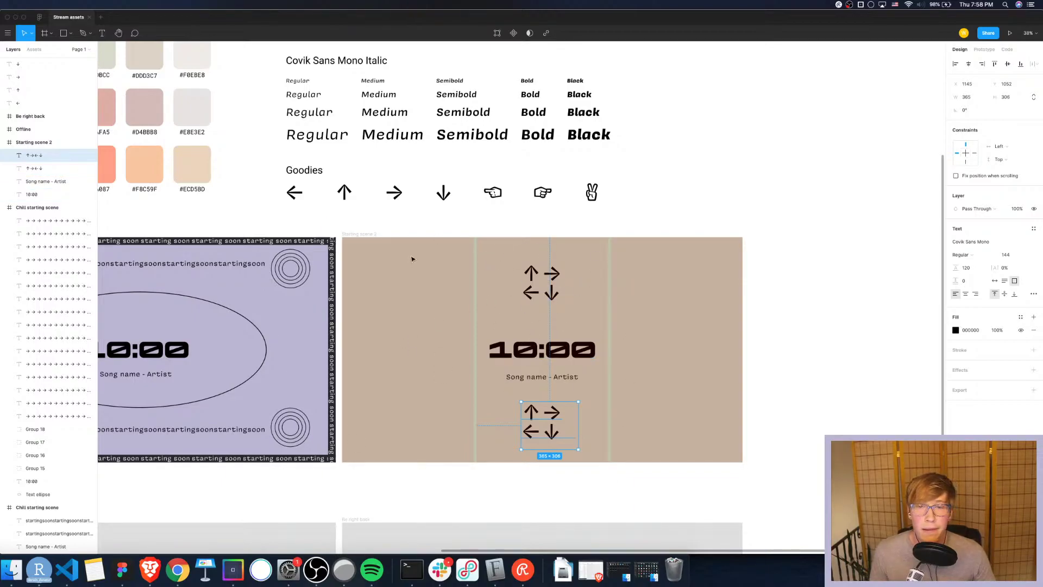
click(747, 282)
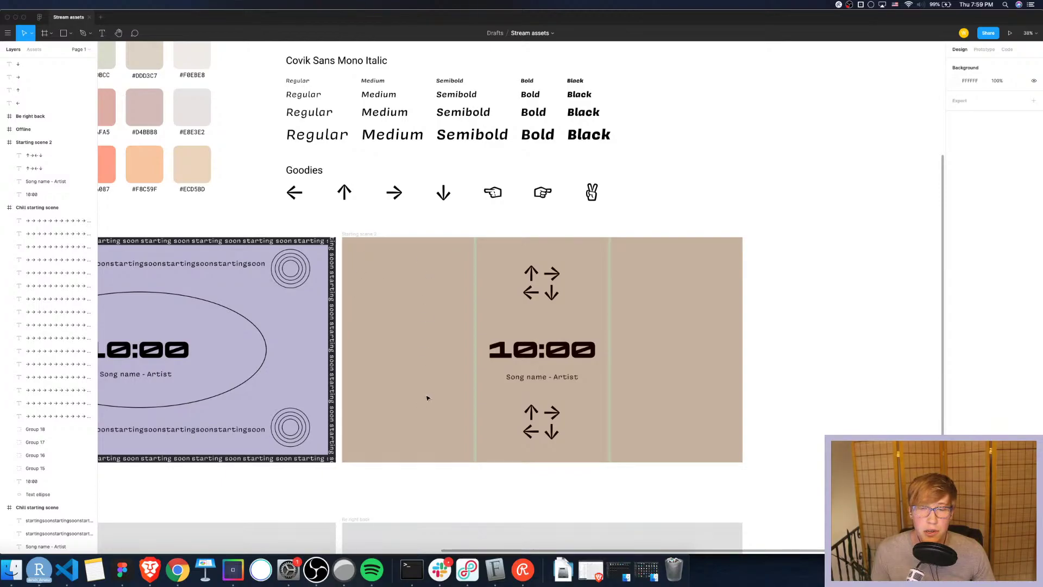
Switch to the Brave browser and open the mapbox/potpack GitHub repository in a new tab
click(177, 569)
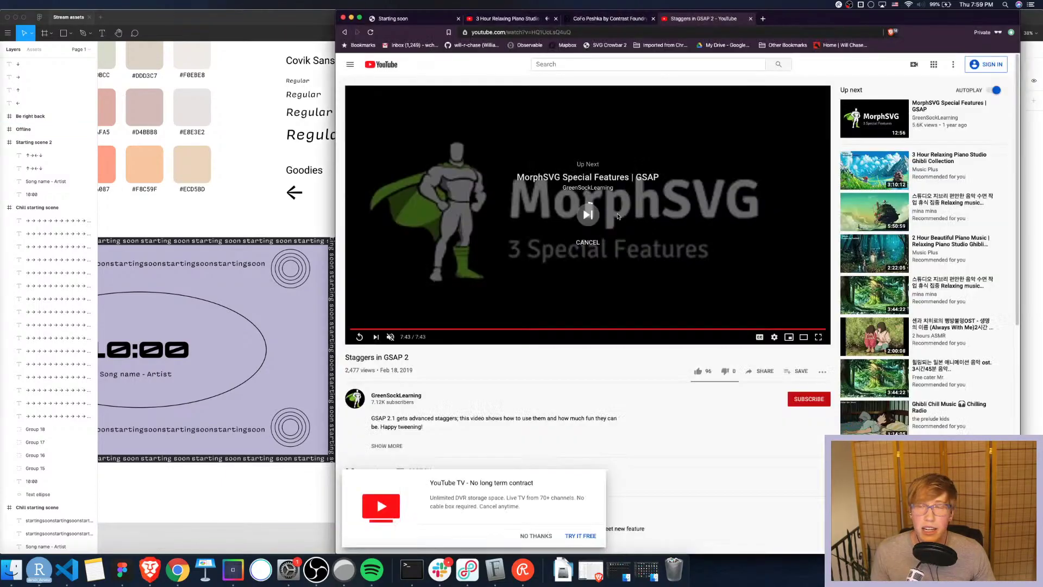
click(762, 18)
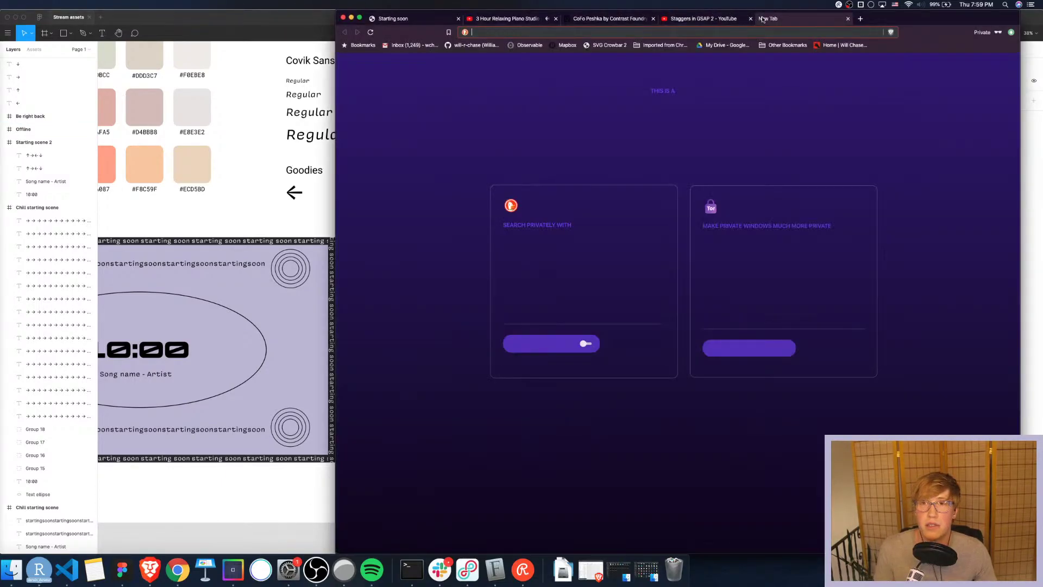
text(mapbox)
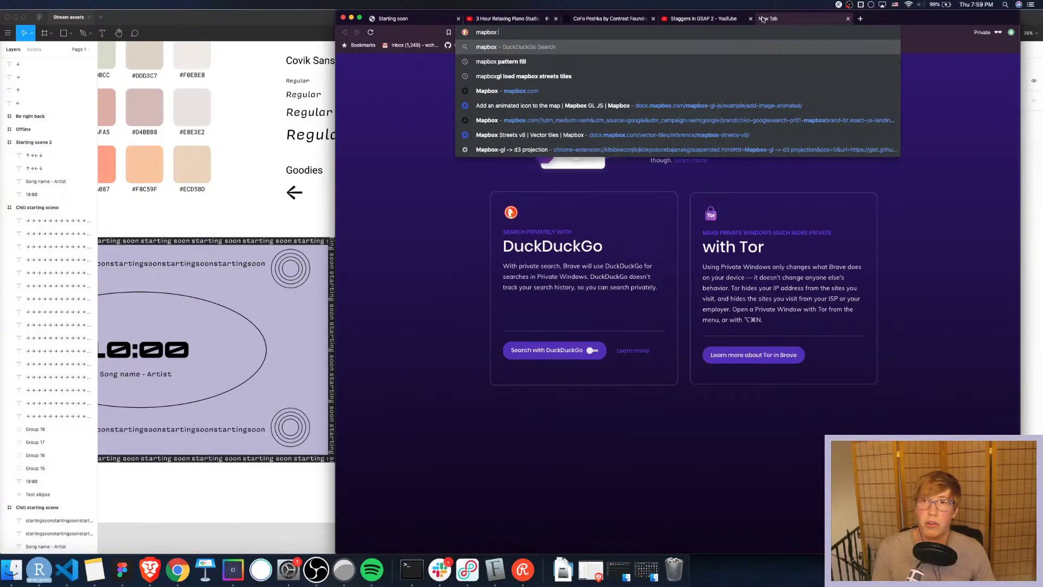
text(potpack)
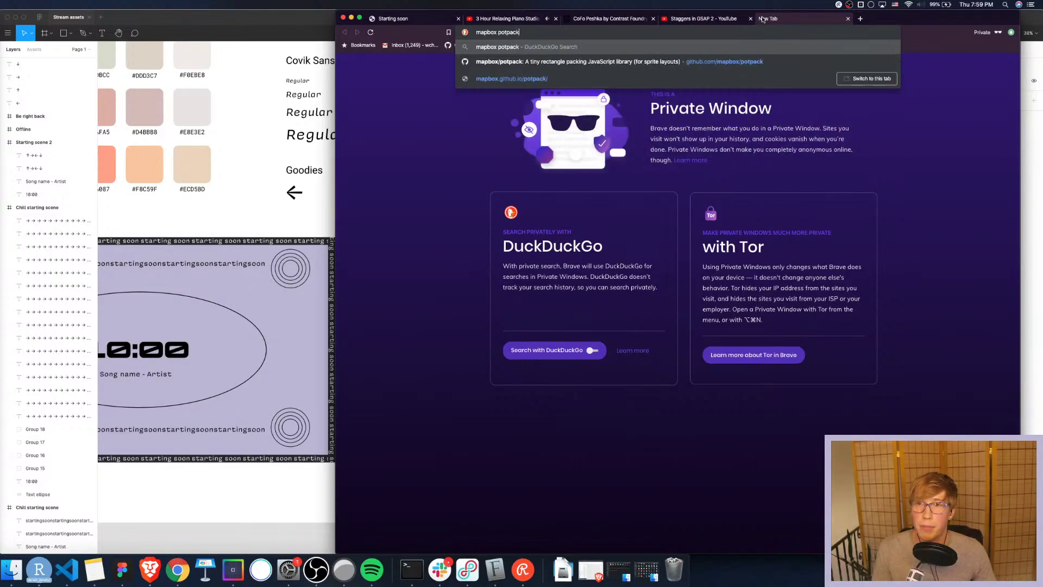
key(Down)
key(Return)
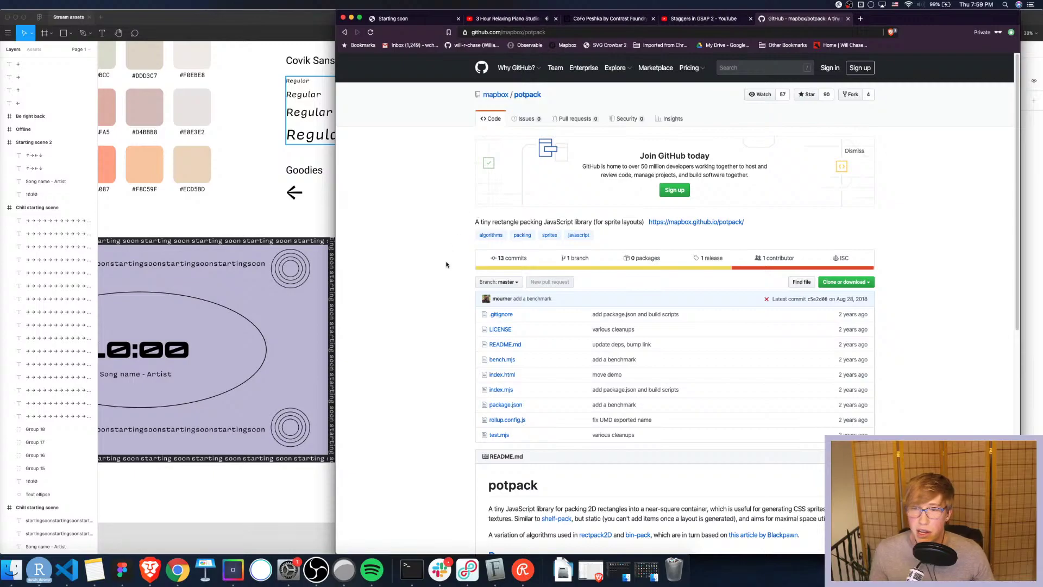
Look through the potpack README and open its demo page
scroll(440, 272, down, 10)
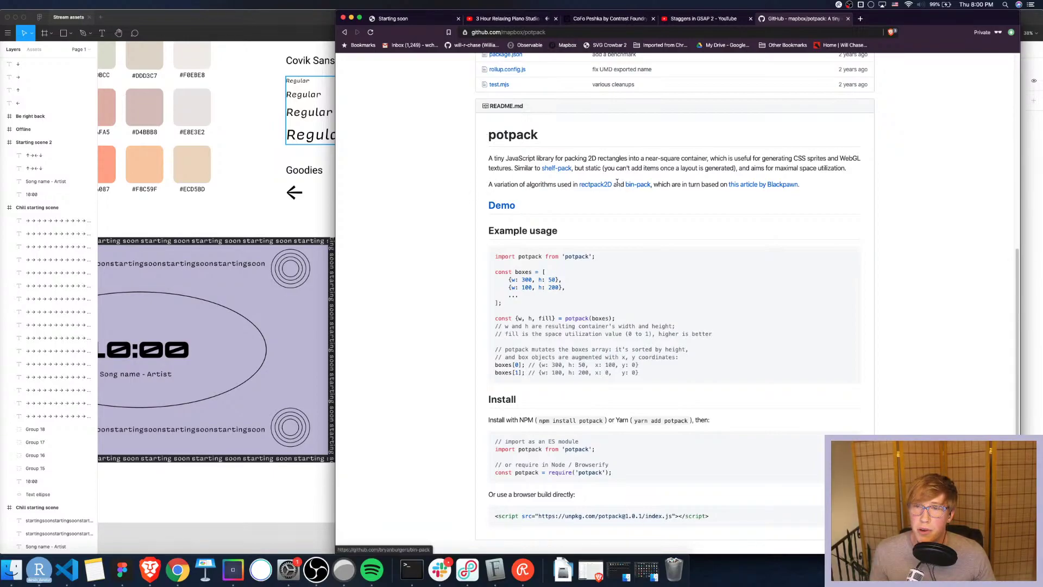
scroll(591, 246, up, 10)
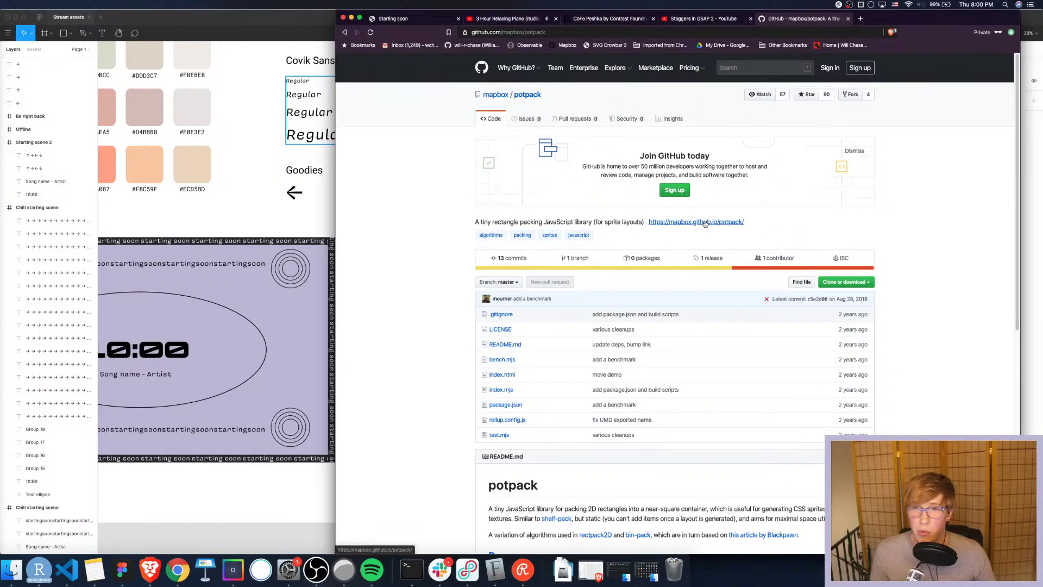
scroll(429, 415, down, 8)
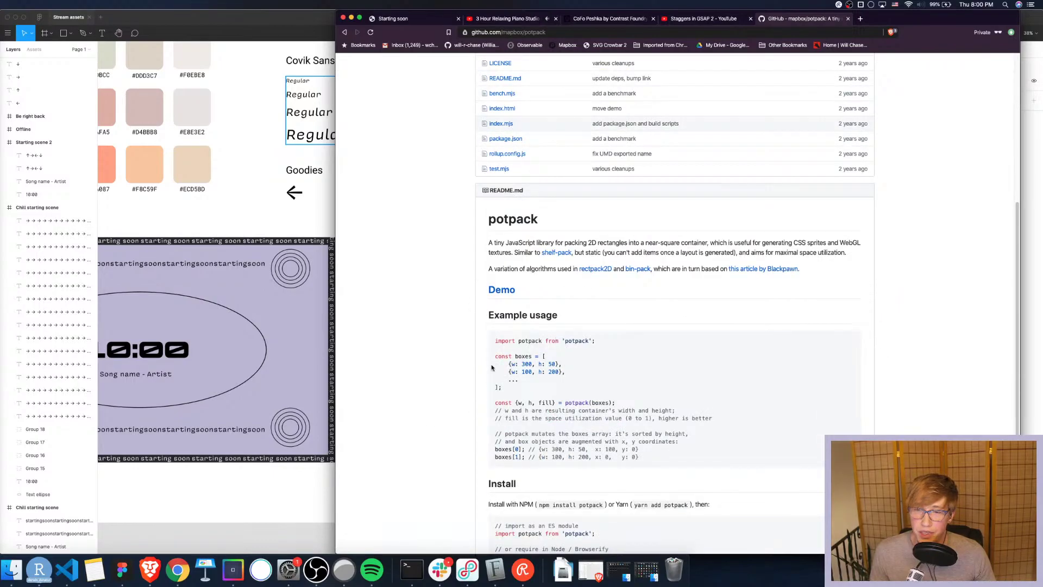
scroll(492, 368, down, 2)
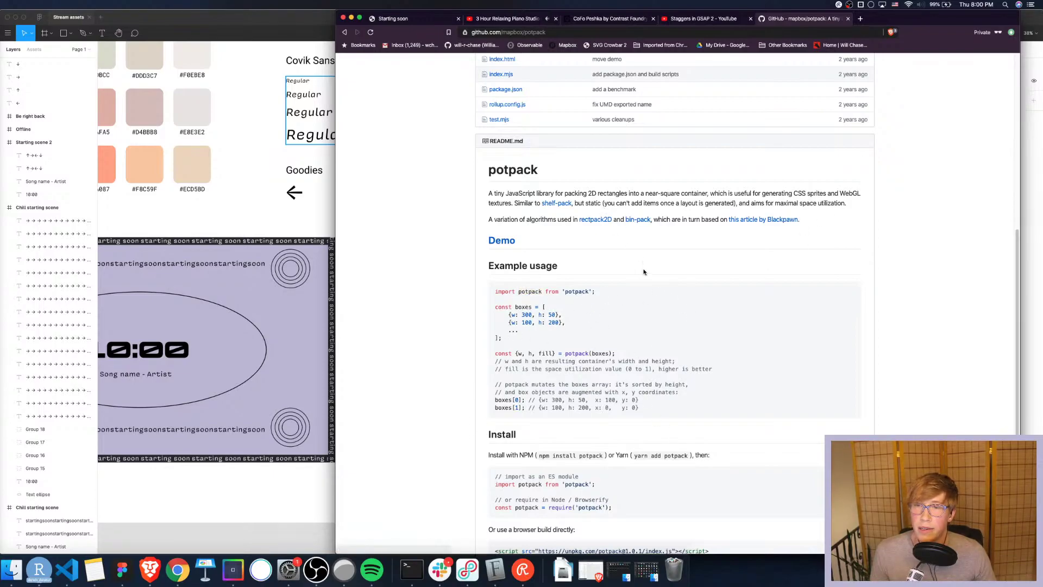
scroll(634, 253, up, 3)
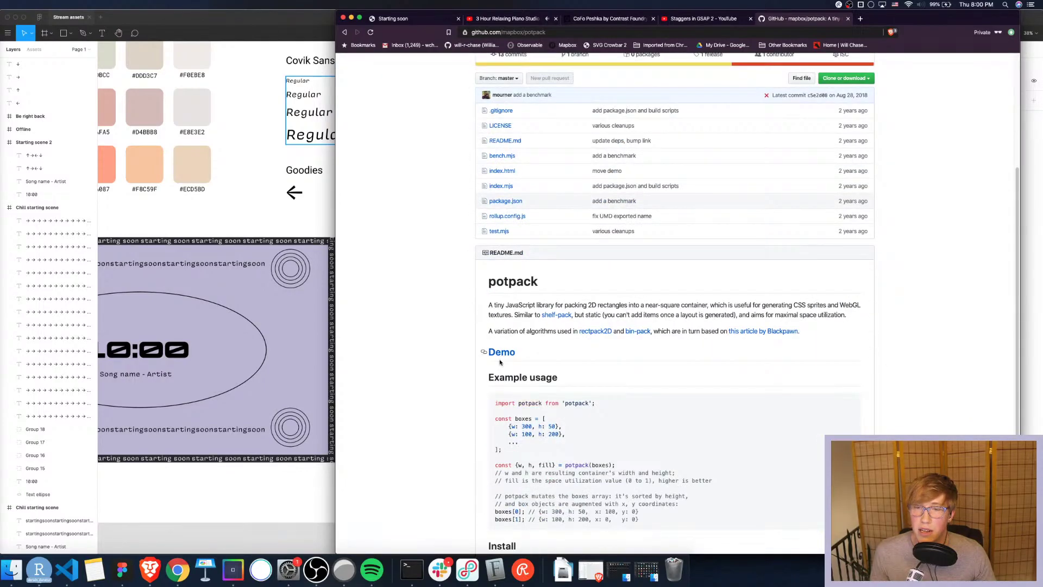
click(502, 358)
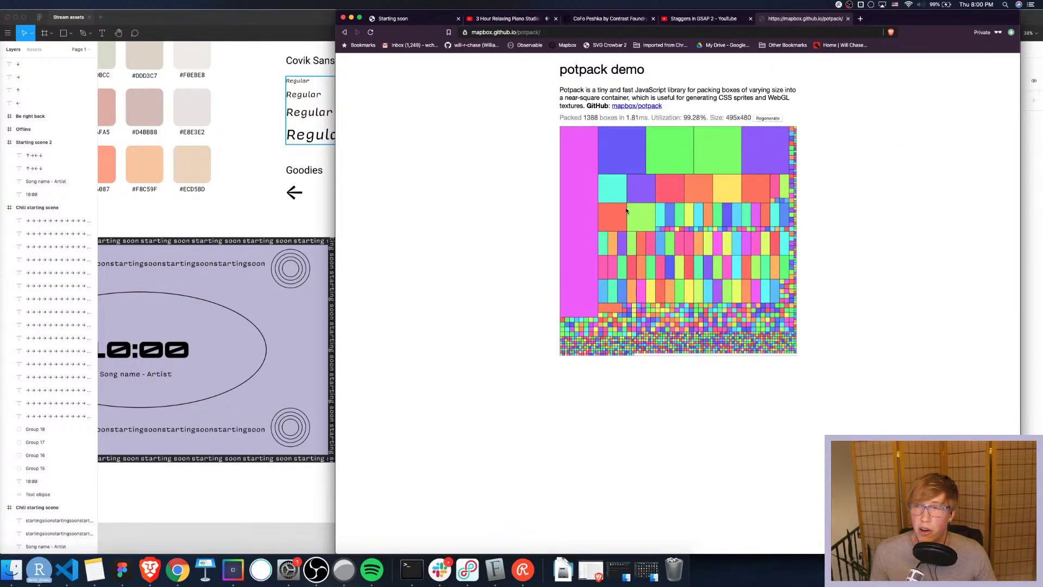
Regenerate the demo's packed-box layout three times
click(763, 119)
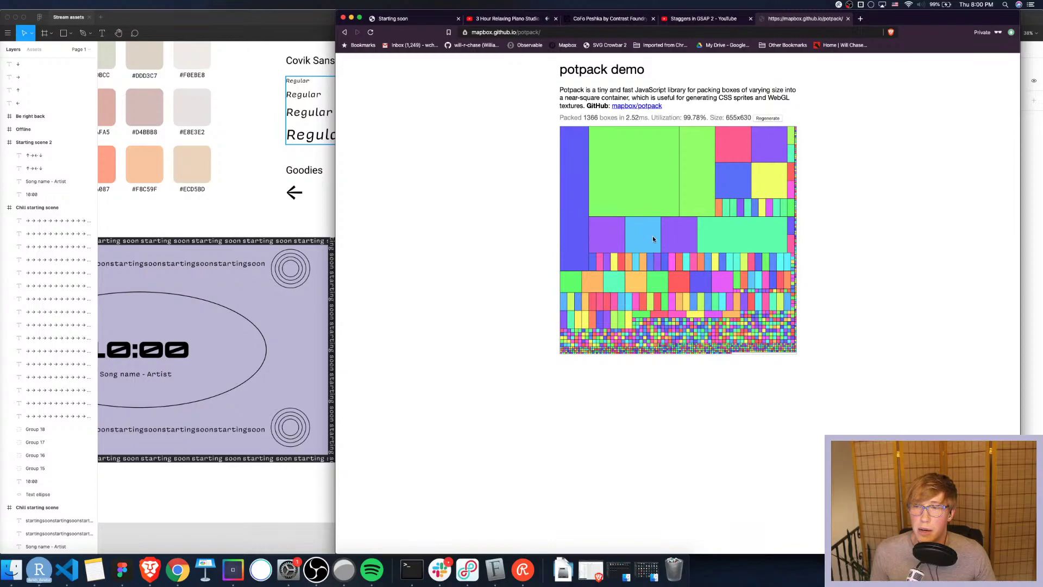
click(772, 119)
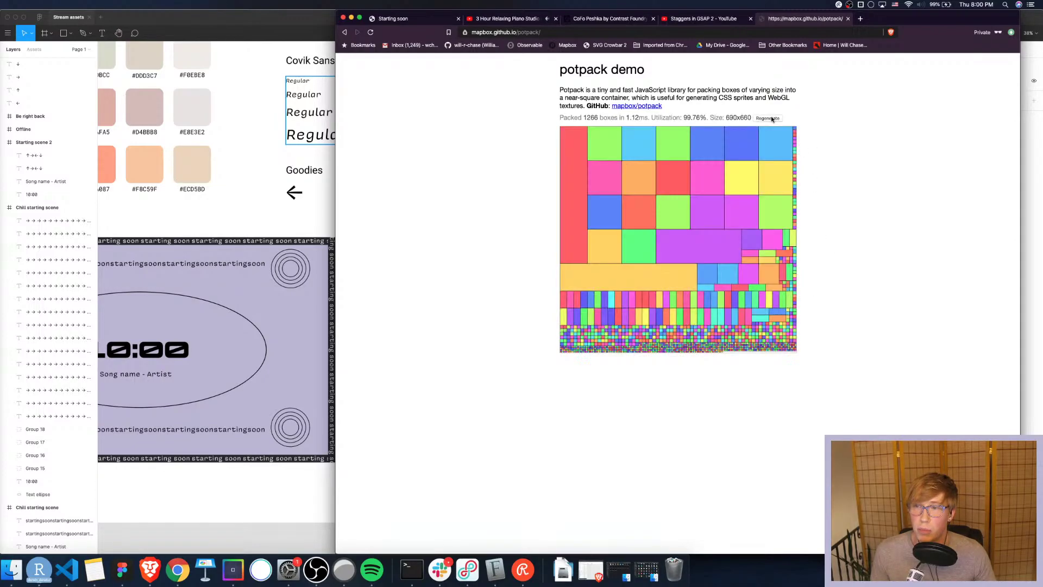
click(772, 119)
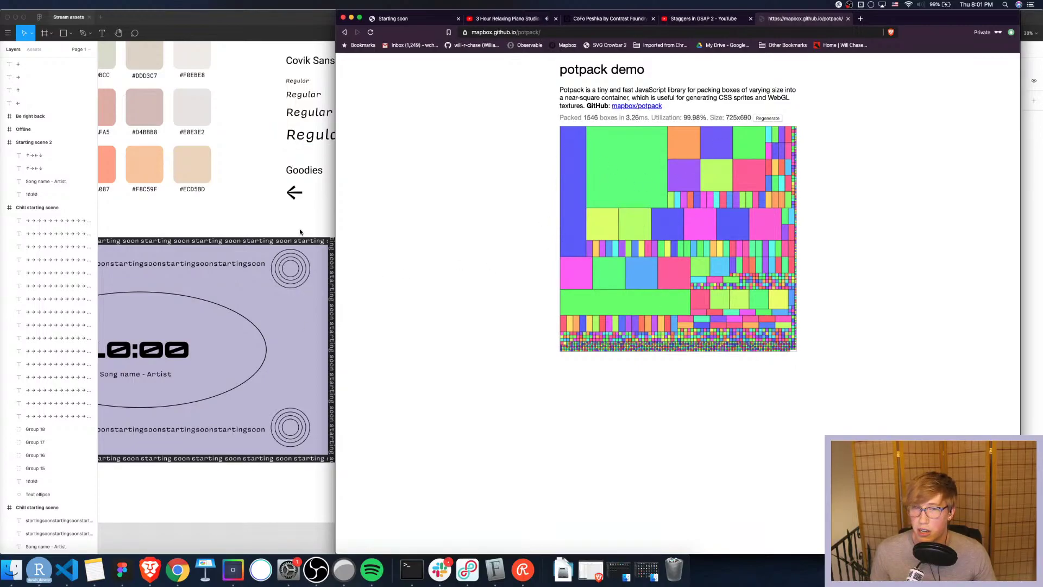
Copy the packed-box image from the potpack demo and paste it onto the Figma canvas
click(267, 228)
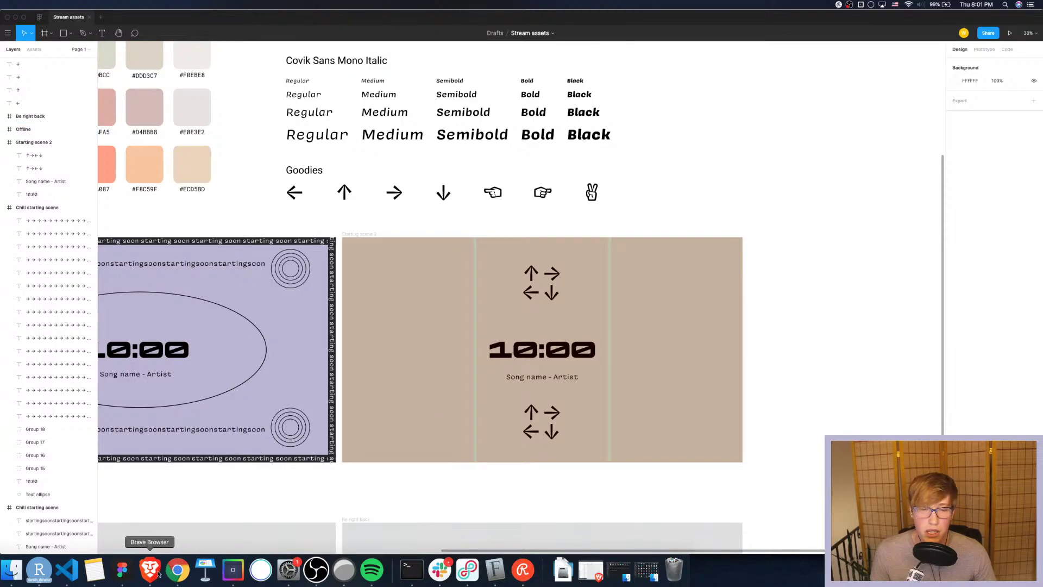
click(177, 568)
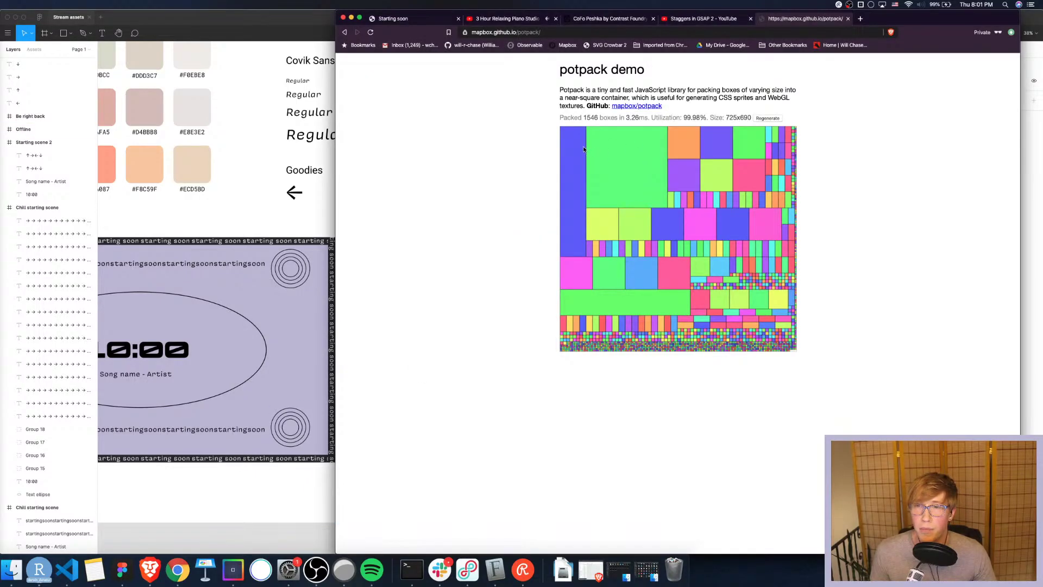
right_click(626, 163)
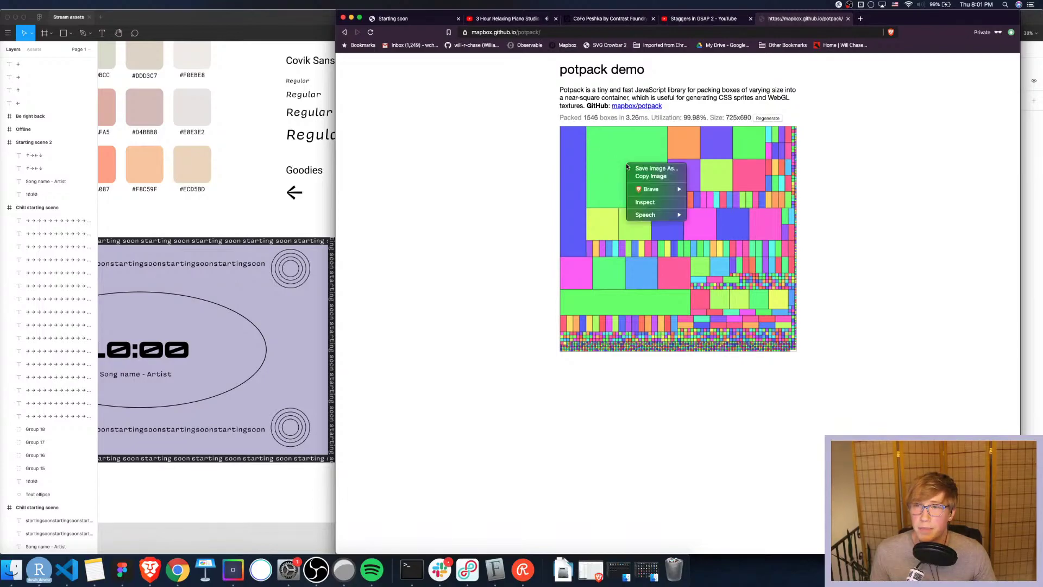
click(634, 177)
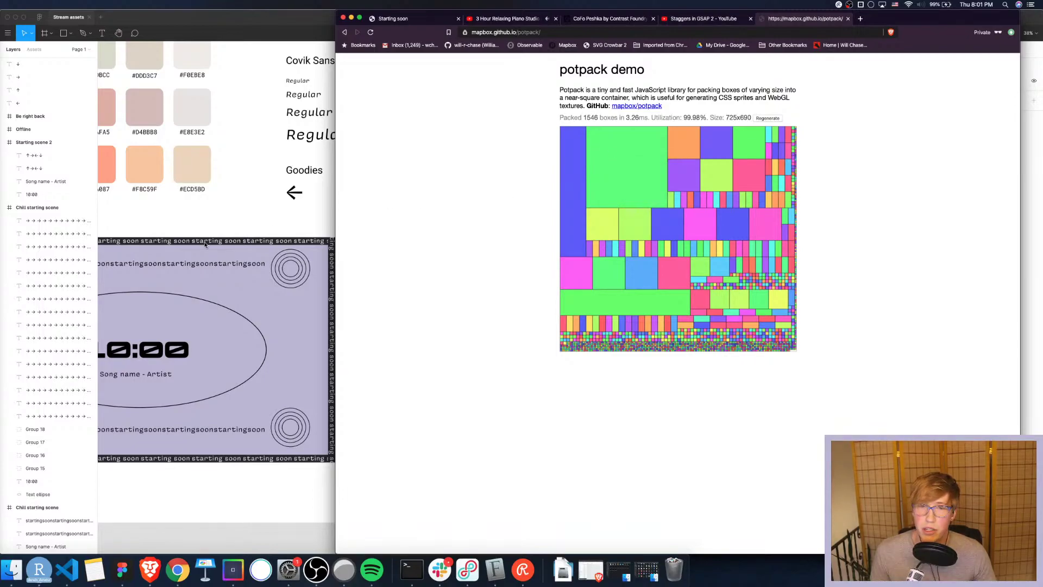
click(229, 210)
key(super+v)
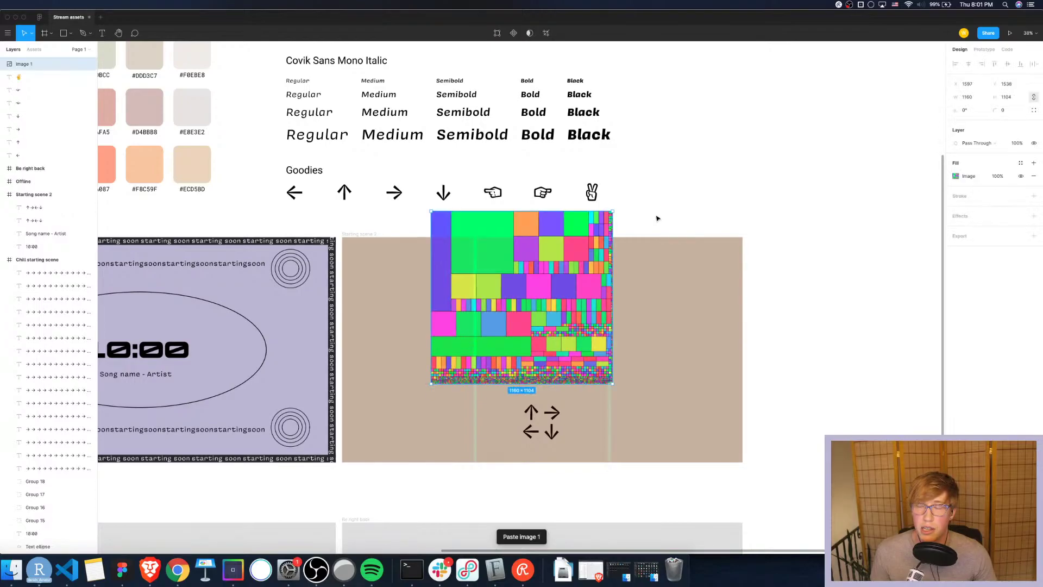
Move the pasted image into the left column of Starting scene 2 and resize it to 840 × 1440
drag(527, 252, 468, 262)
drag(516, 312, 473, 312)
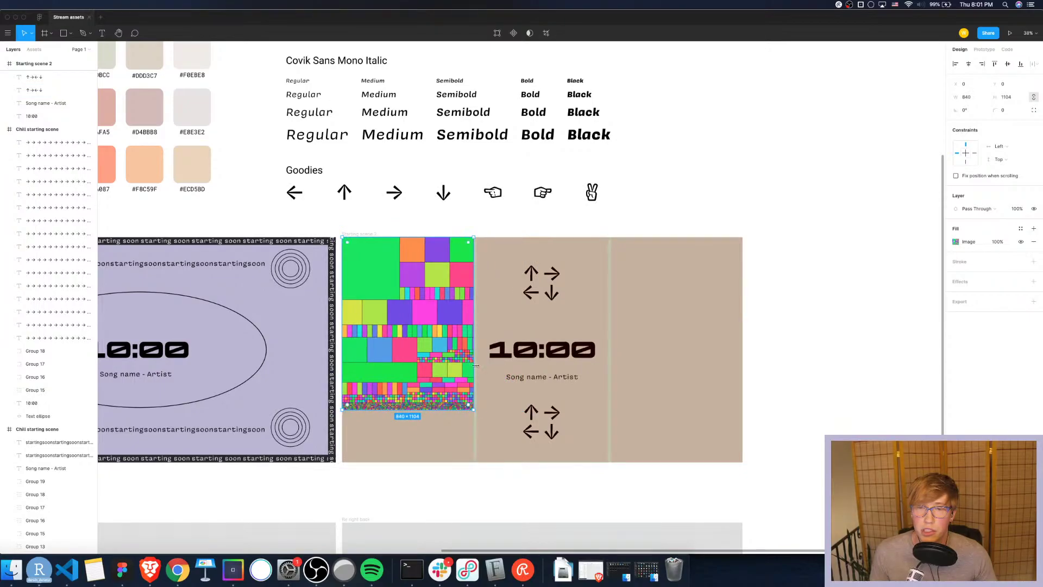
drag(440, 409, 439, 463)
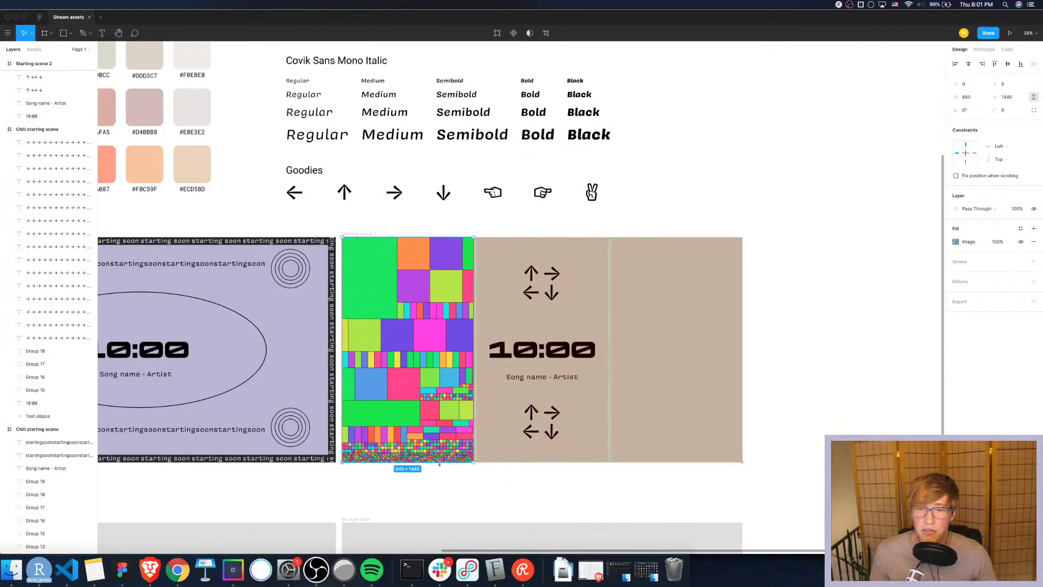
Reduce the image fill's saturation to the minimum and lower its exposure slightly
click(970, 242)
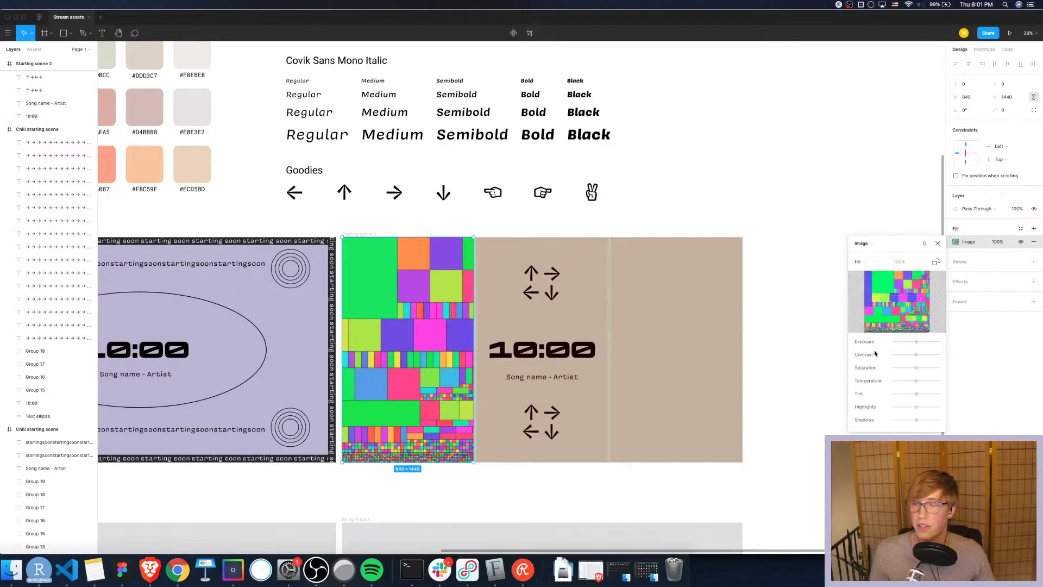
mouse_move(917, 368)
mouse_down()
mouse_move(861, 375)
mouse_move(917, 368)
mouse_move(884, 345)
mouse_move(918, 345)
mouse_move(884, 359)
mouse_move(917, 356)
mouse_up()
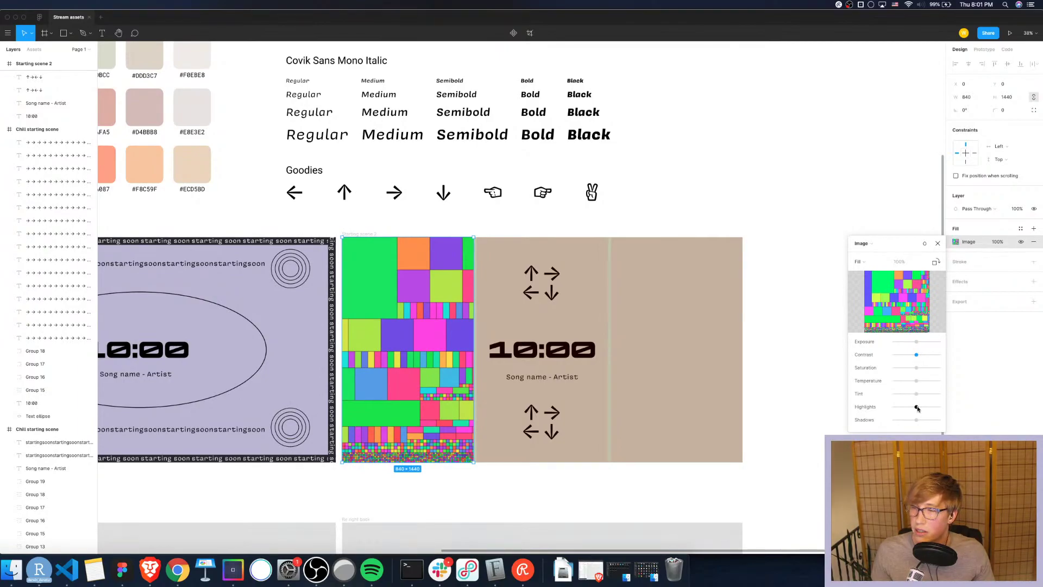
mouse_move(917, 420)
mouse_down()
mouse_move(858, 426)
mouse_move(917, 422)
mouse_up()
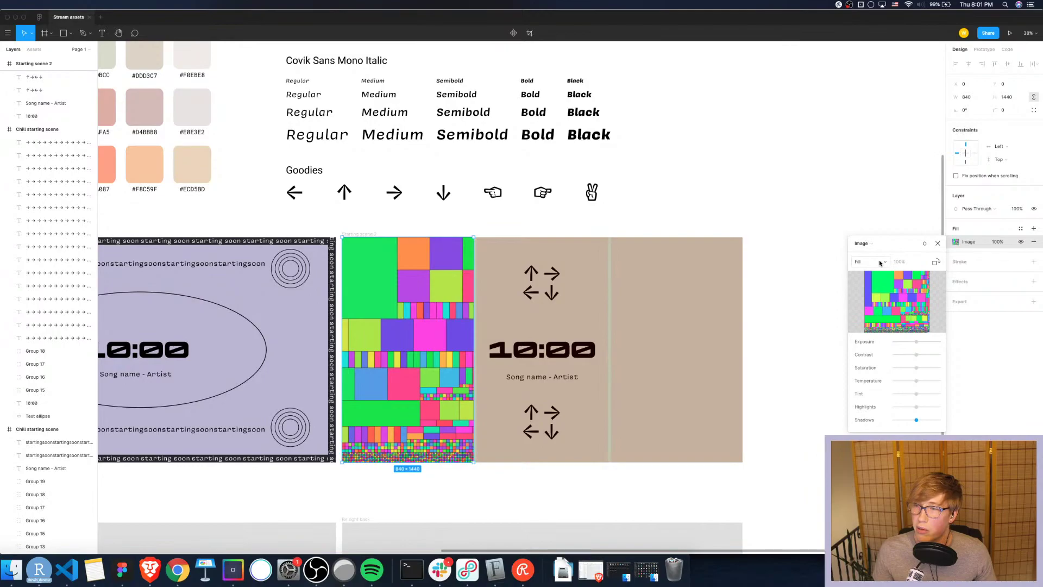
mouse_move(917, 407)
mouse_down()
mouse_move(875, 412)
mouse_move(916, 407)
mouse_move(886, 397)
mouse_move(917, 396)
mouse_move(911, 380)
mouse_move(892, 382)
mouse_move(916, 380)
mouse_move(894, 368)
mouse_move(869, 371)
mouse_move(872, 385)
mouse_move(919, 384)
mouse_move(912, 395)
mouse_move(864, 396)
mouse_move(917, 393)
mouse_up()
mouse_move(917, 355)
mouse_down()
mouse_move(882, 356)
mouse_move(919, 356)
mouse_move(882, 345)
mouse_move(908, 343)
mouse_up()
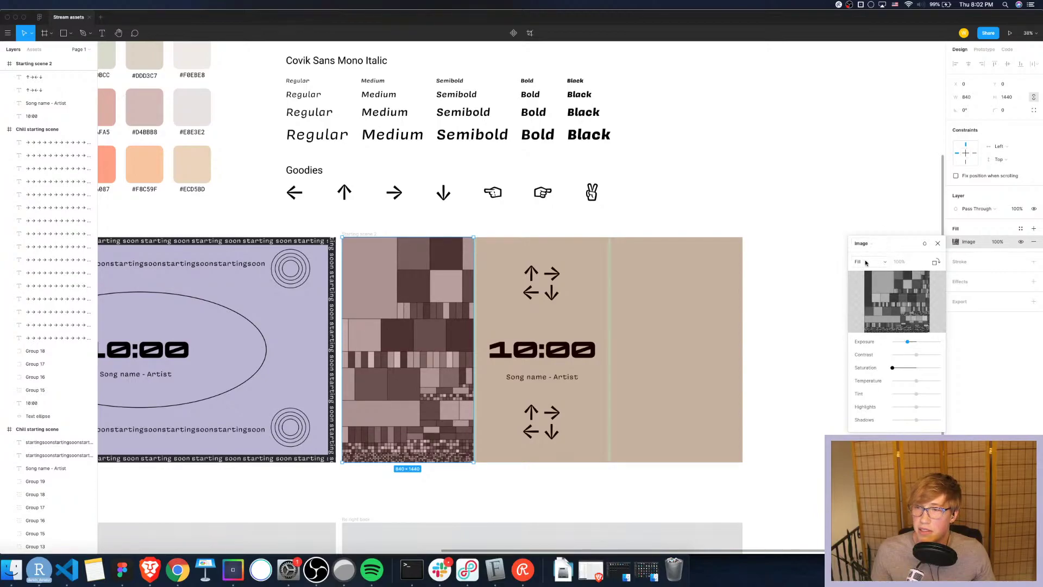
Duplicate the grayscale image and place the copy in the right column of Starting scene 2
key(Escape)
key(super+v)
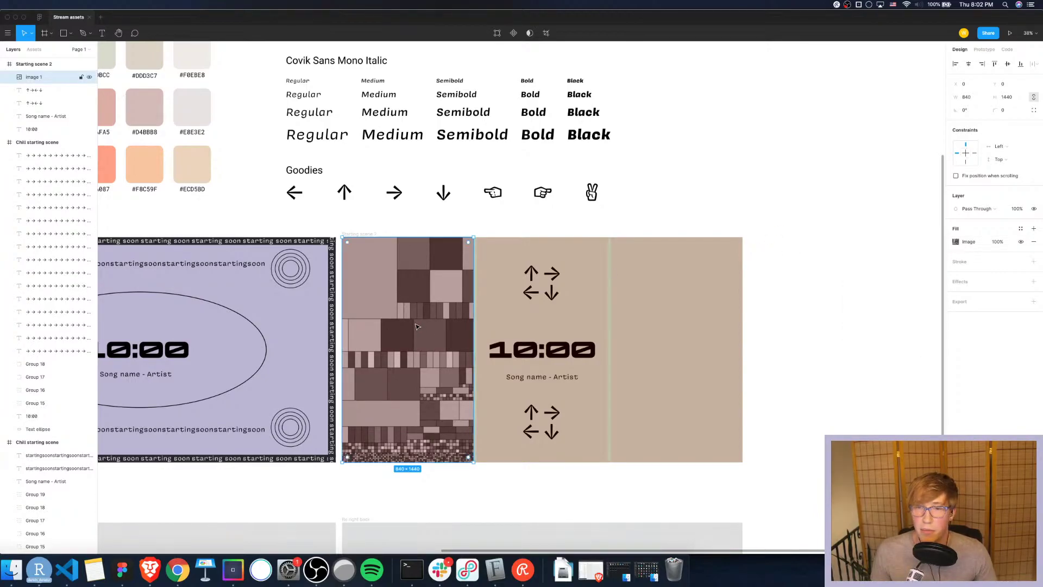
key(super+d)
drag(425, 301, 694, 300)
click(792, 265)
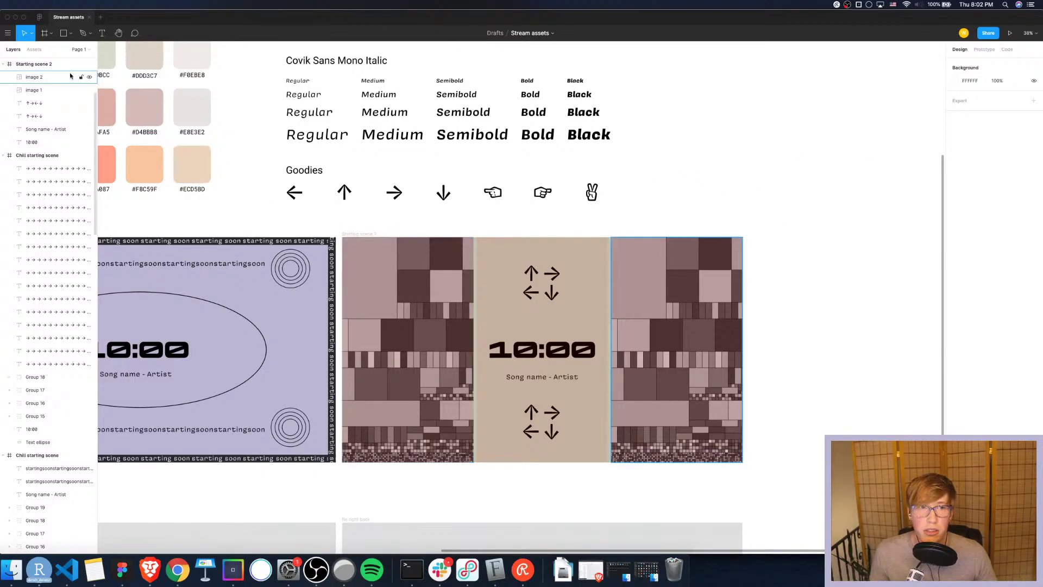
Hide the three-column layout grid of the Starting scene 2 frame
click(54, 64)
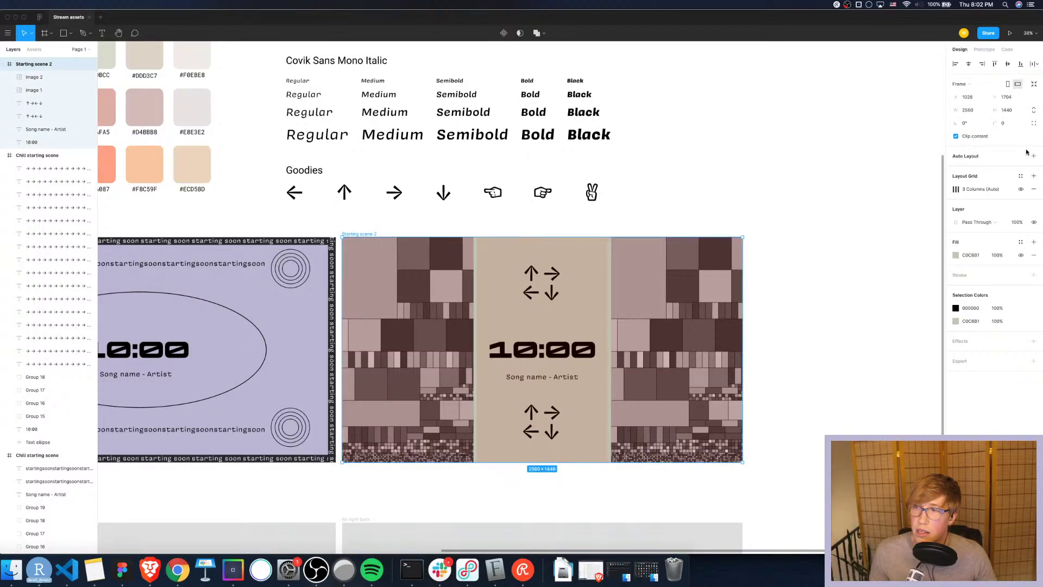
click(1023, 189)
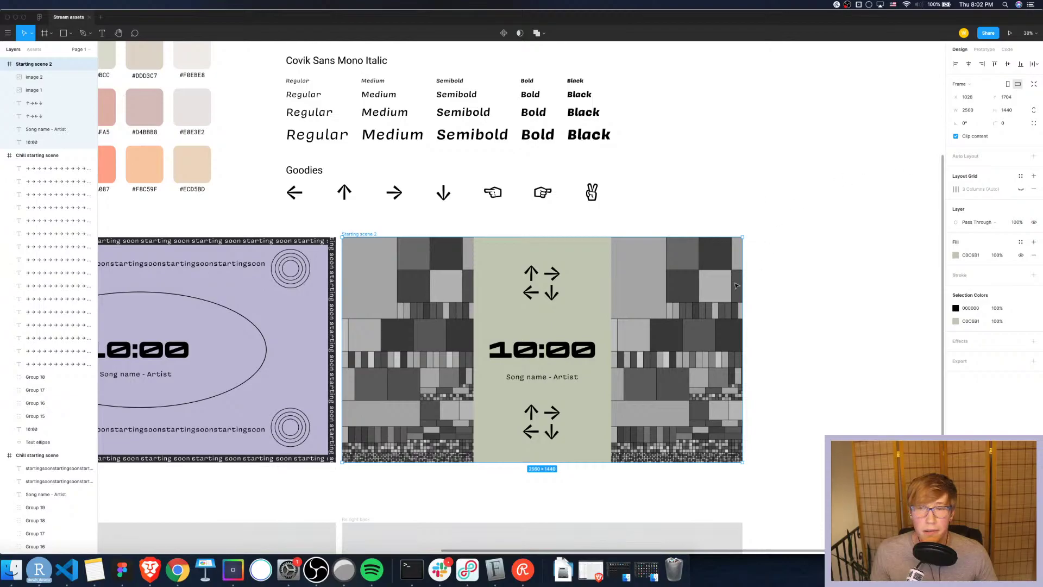
click(405, 342)
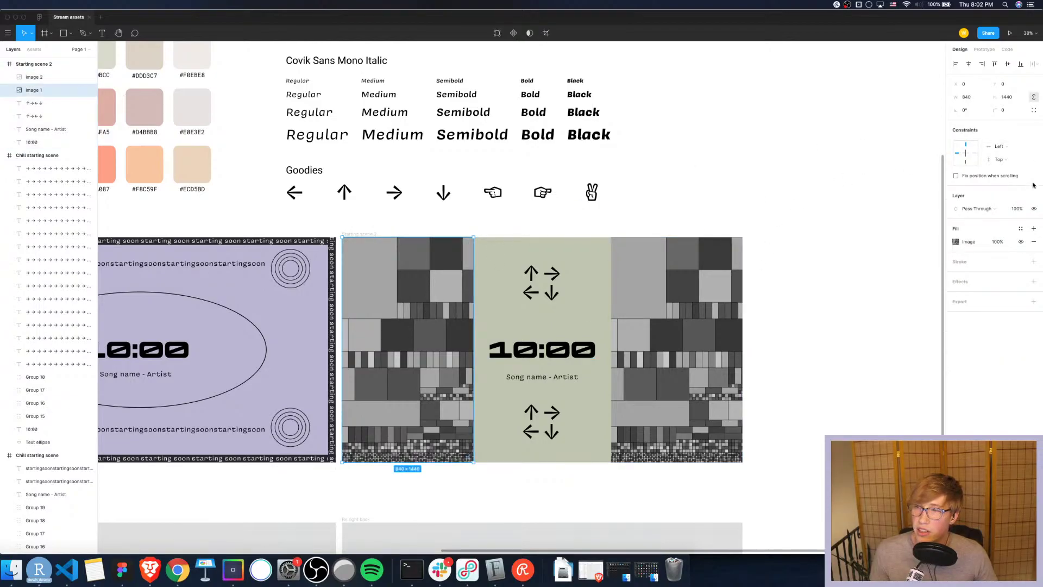
click(843, 211)
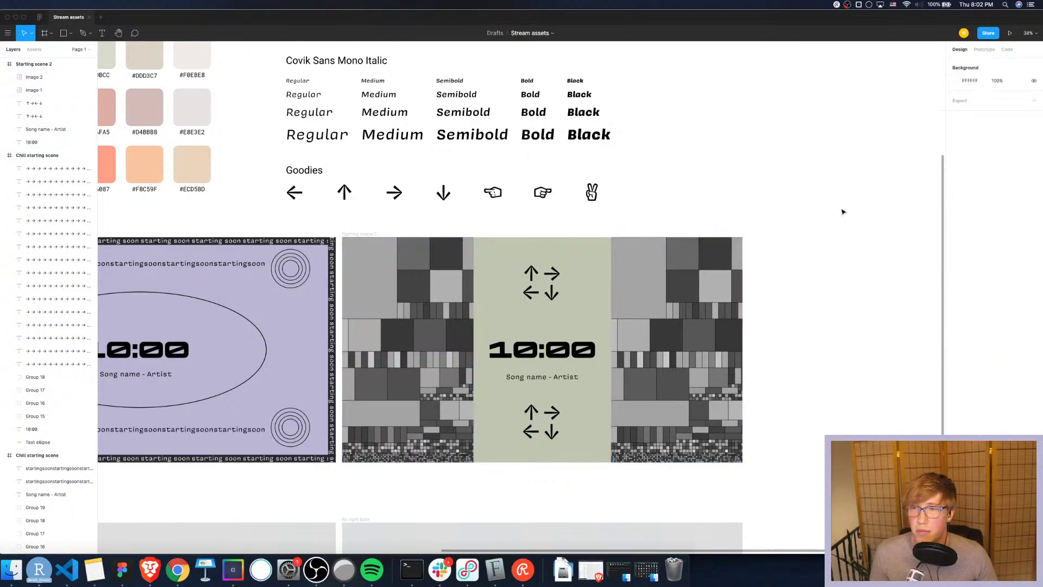
Delete both arrow blocks above and below the timer in Starting scene 2
click(375, 287)
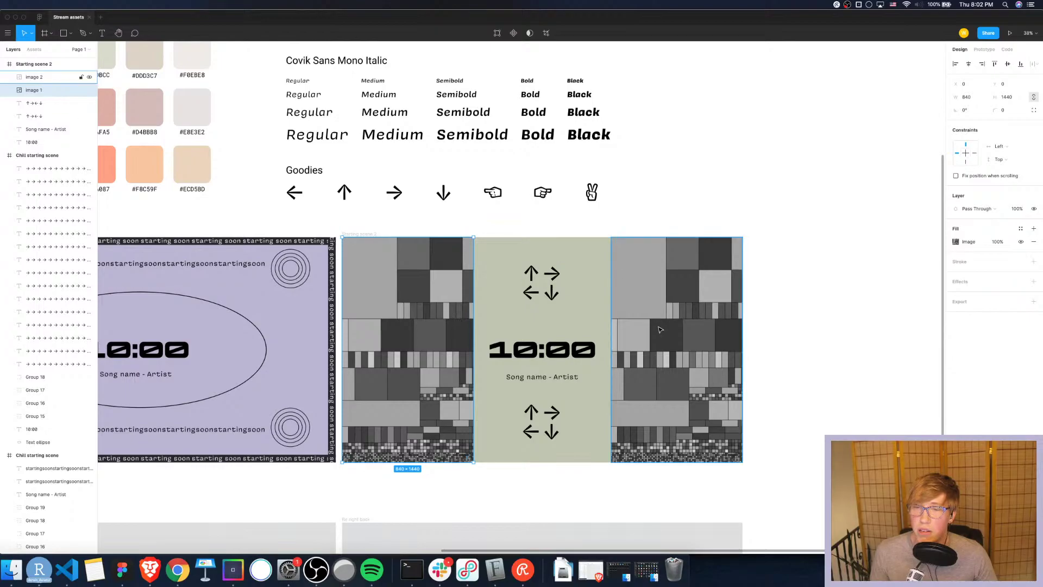
click(551, 293)
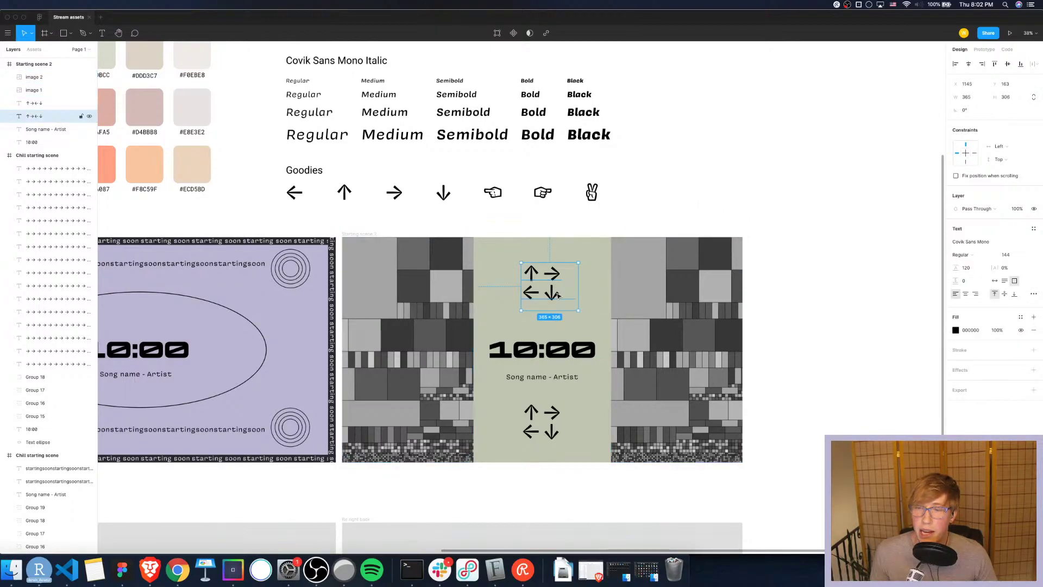
key(Delete)
click(536, 435)
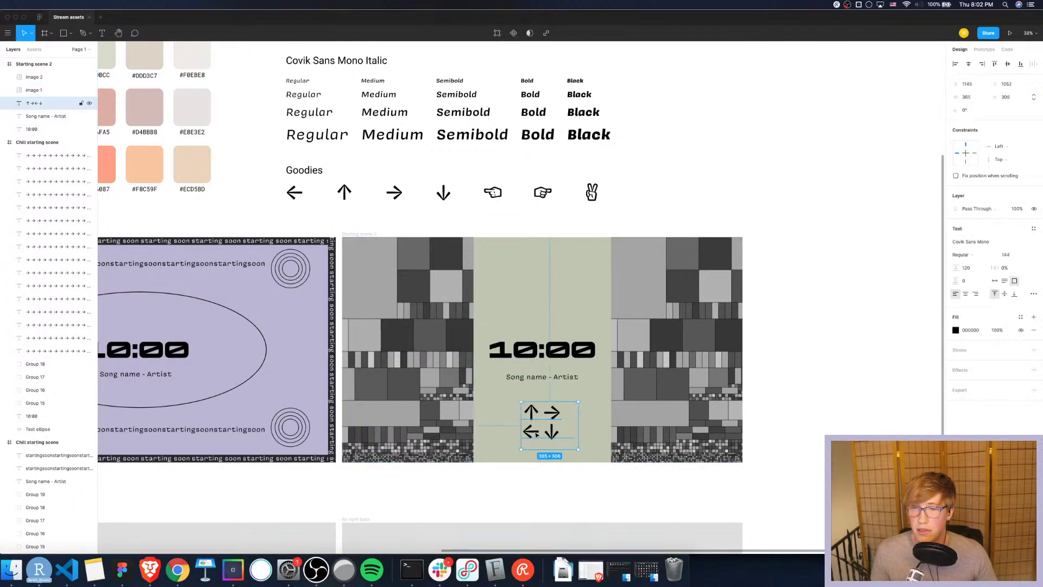
key(Delete)
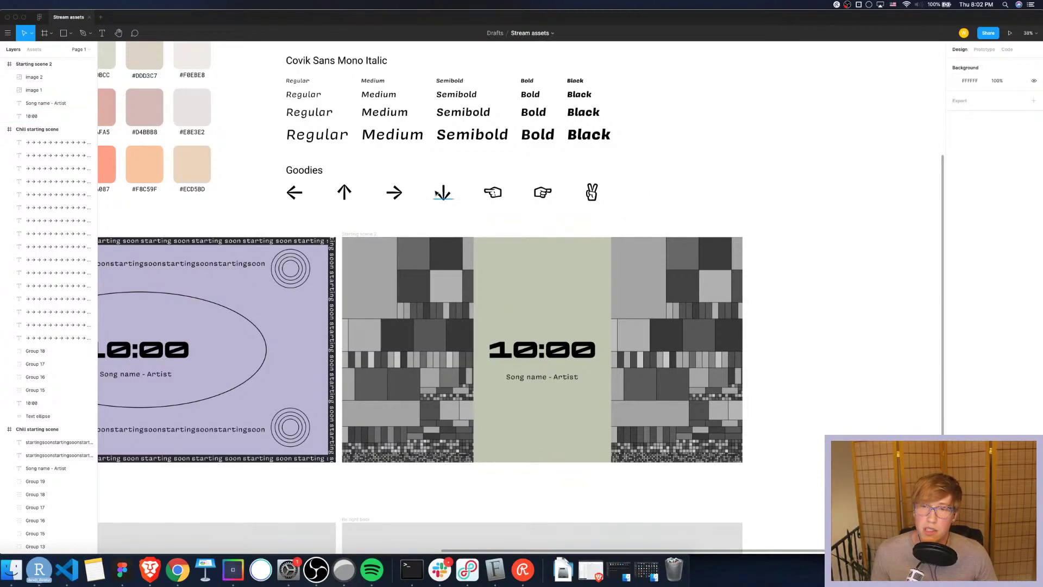
Copy the down arrow from the Goodies row into the upper-left corner of Starting scene 2's green centre column
click(443, 194)
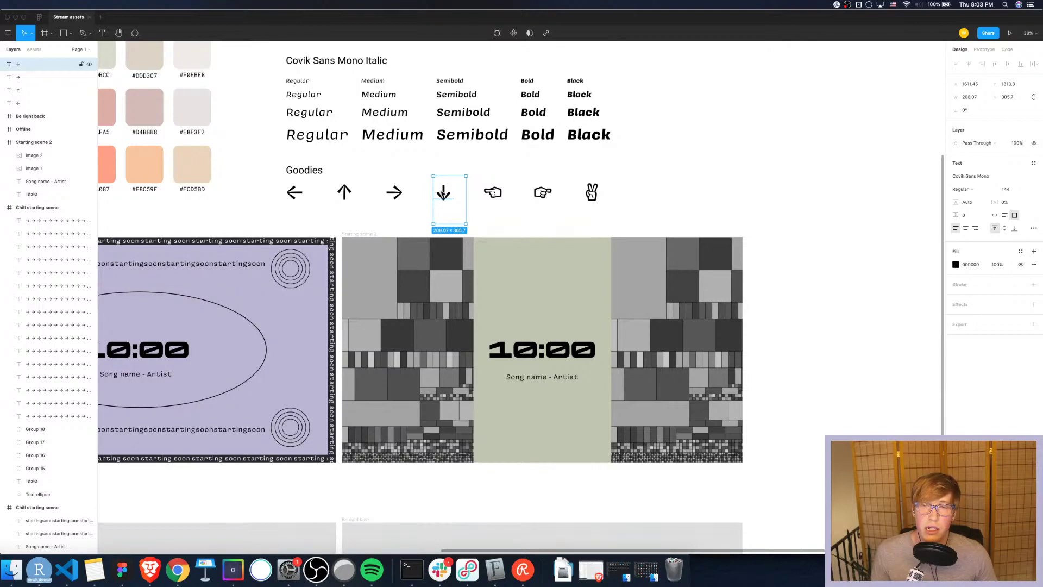
click(540, 295)
click(444, 194)
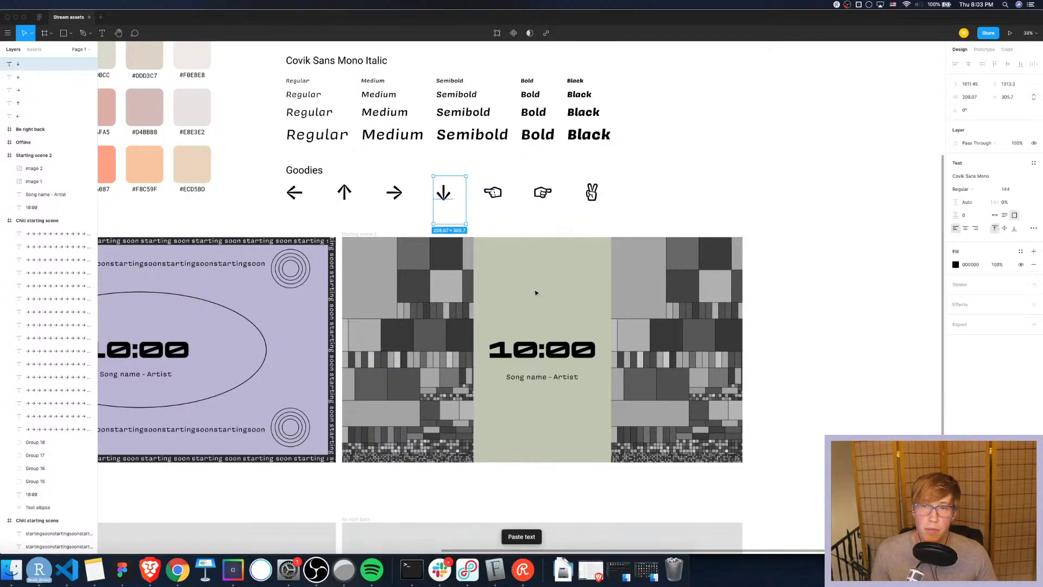
drag(448, 195, 492, 248)
Add a second down arrow to the copied arrow text by copying and pasting its character
double_click(494, 249)
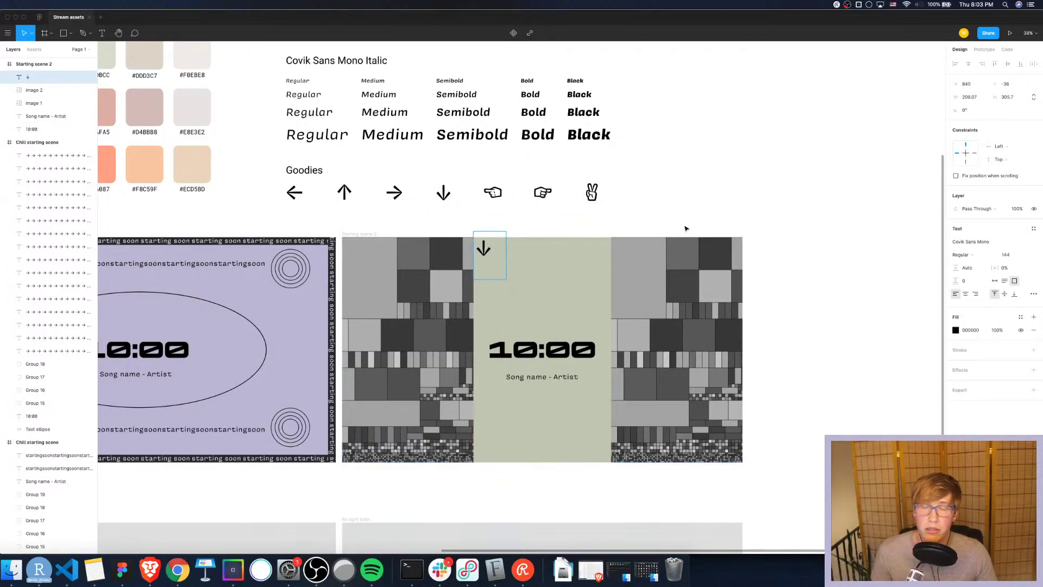
drag(482, 244, 459, 248)
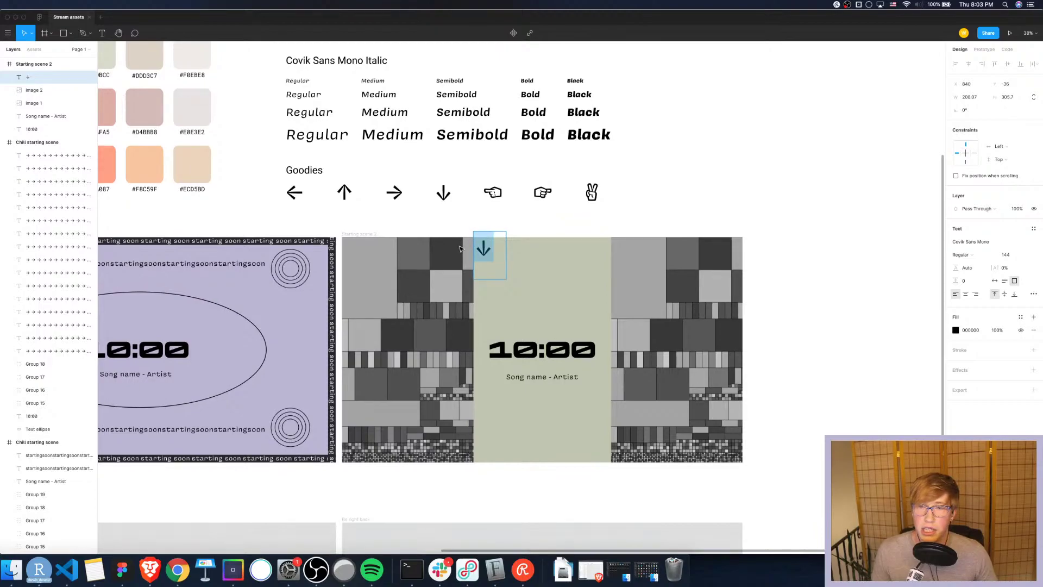
key(ctrl+c)
key(Right)
key(ctrl+v)
scroll(435, 237, right, 1)
key(Escape)
Resize the arrow text box to 880 × 193, spanning the centre column from the frame's upper edge
drag(491, 259, 597, 252)
drag(542, 230, 542, 238)
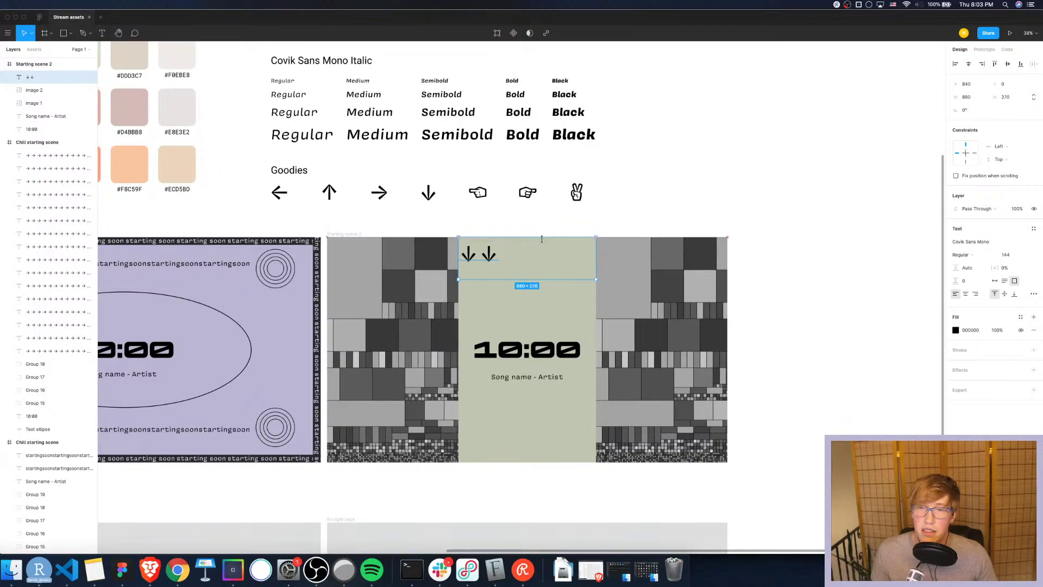
drag(553, 281, 554, 266)
Set the line height of the arrow text to 100%
click(526, 249)
double_click(493, 254)
click(496, 253)
key(Escape)
click(971, 269)
text(100%)
key(Return)
Extend the arrow text to seven down arrows
double_click(487, 252)
click(498, 249)
key(super+v)
key(super+v)
key(super+v)
key(super+v)
key(super+v)
key(super+v)
key(super+v)
key(super+v)
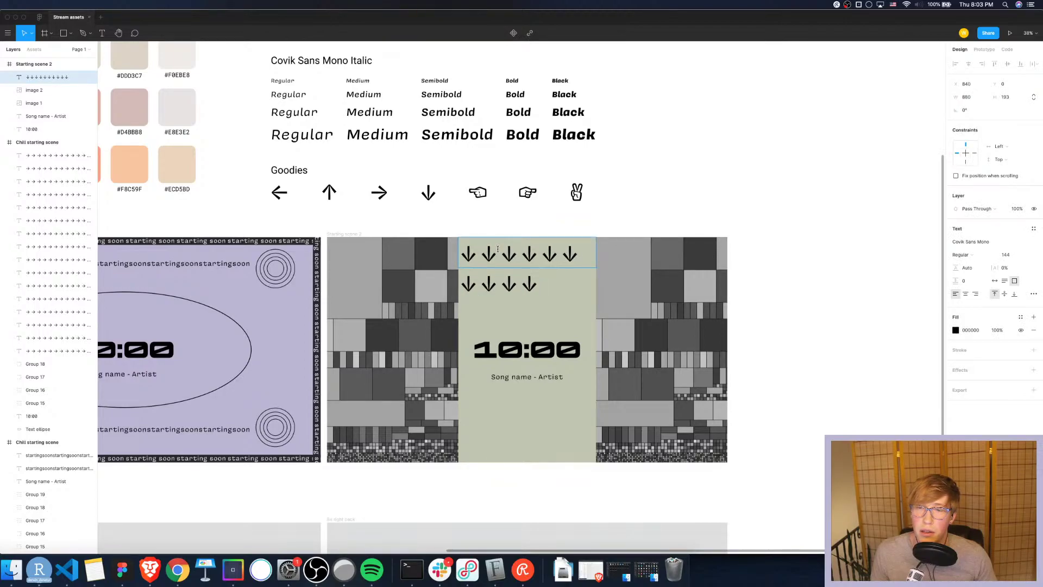
key(BackSpace)
key(BackSpace)
key(BackSpace)
key(BackSpace)
key(super+v)
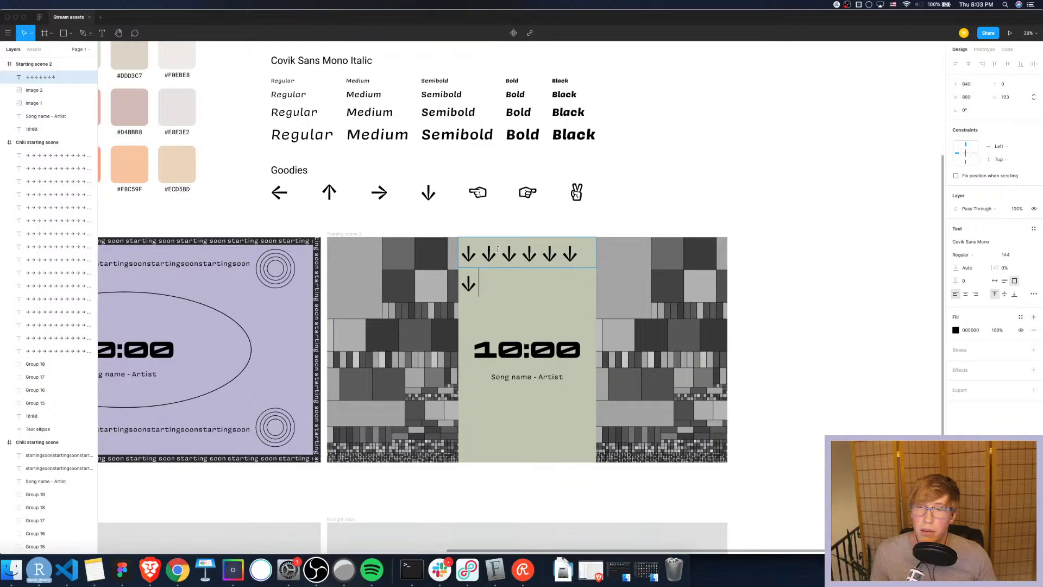
Widen the arrow text box to 1030 and move the row to X 827, Y -37
key(Escape)
drag(597, 254, 619, 251)
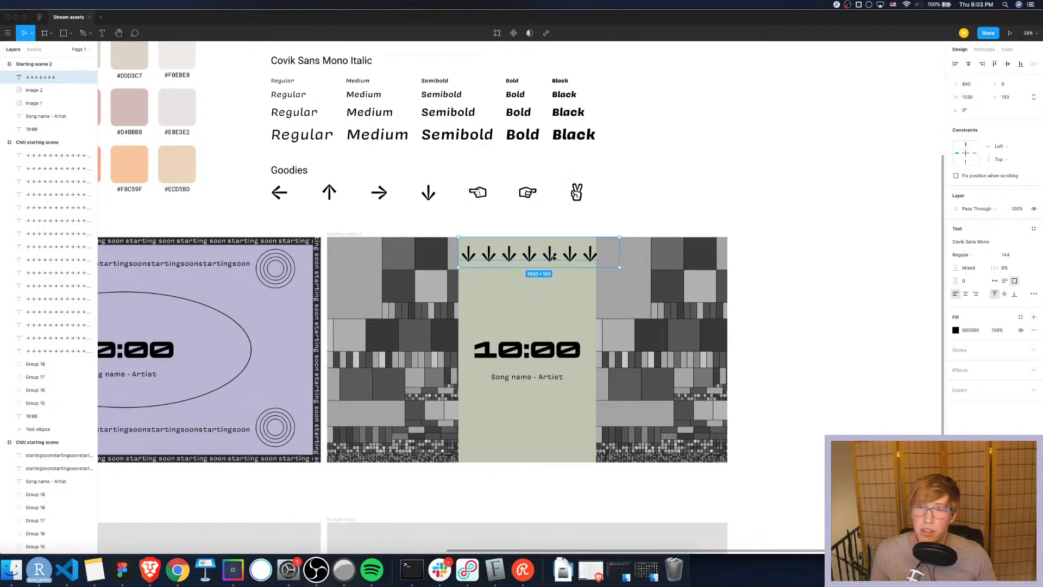
drag(554, 257, 555, 254)
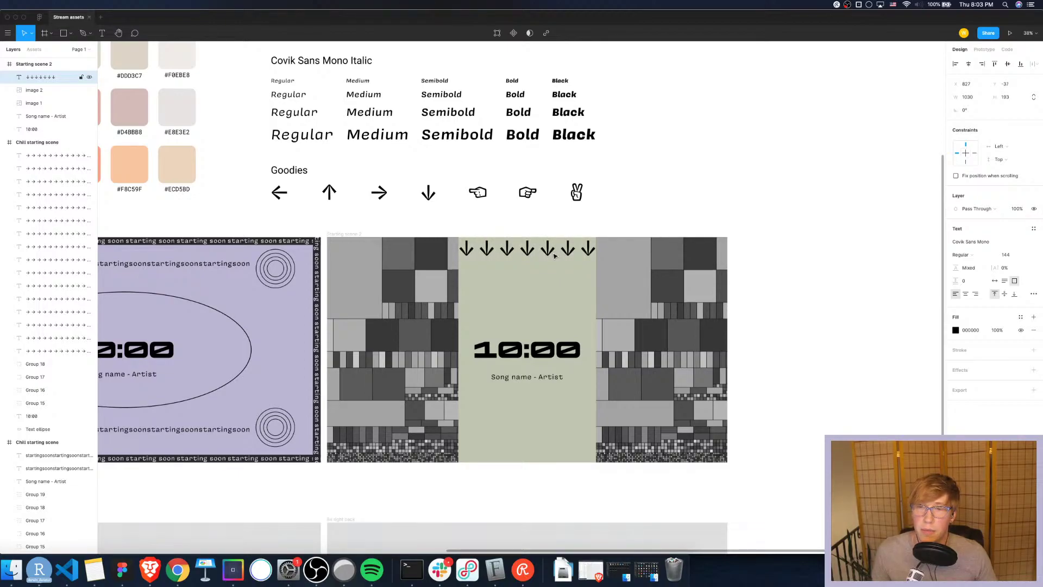
Tighten the letter spacing of the whole arrow row to -27%
scroll(554, 256, right, 1)
double_click(554, 255)
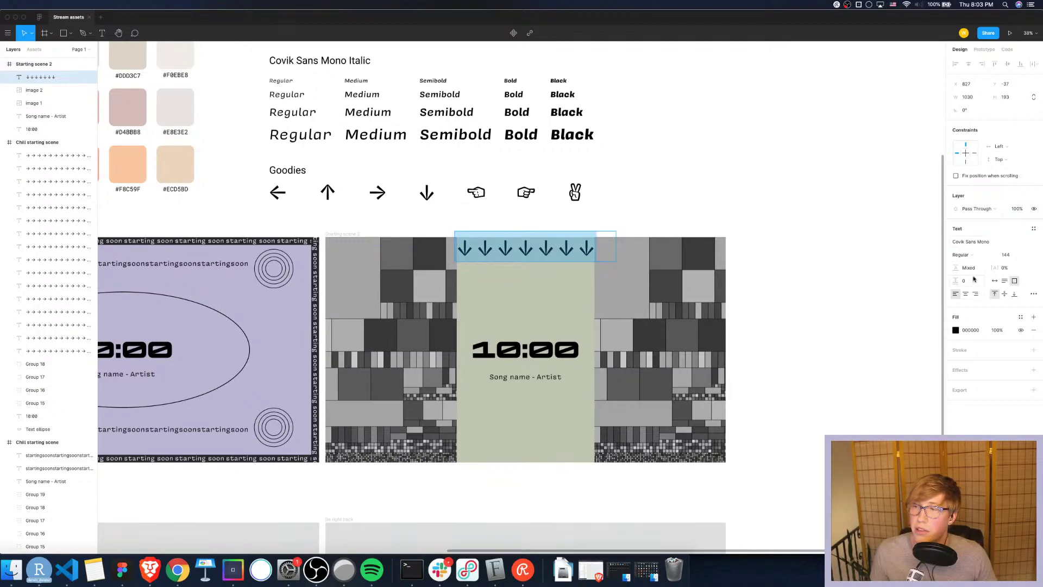
click(1006, 267)
text(-)
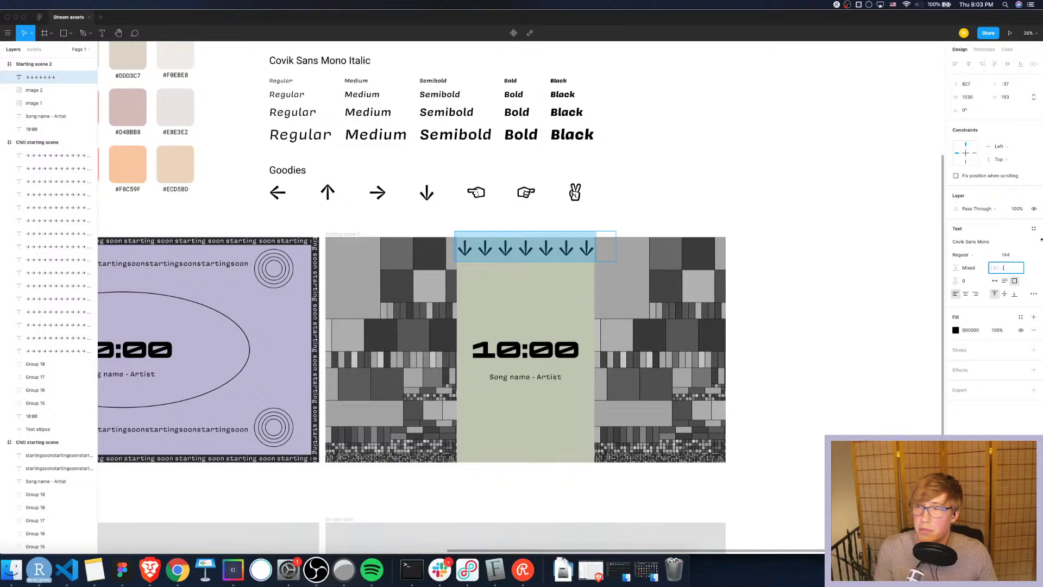
text(5)
key(Return)
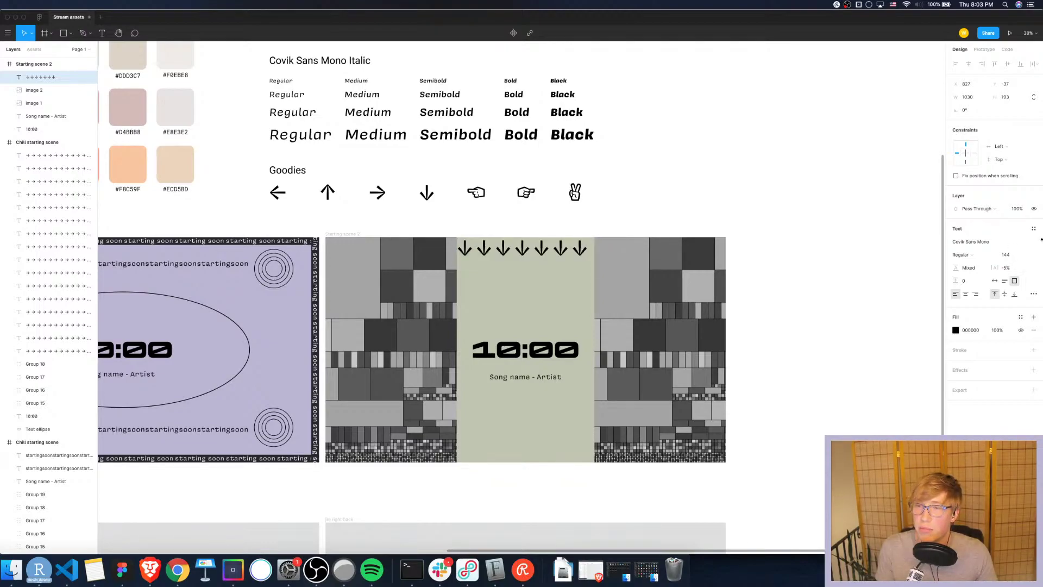
click(1003, 267)
key(Down)
key(Down)
key(Down)
drag(996, 267, 980, 269)
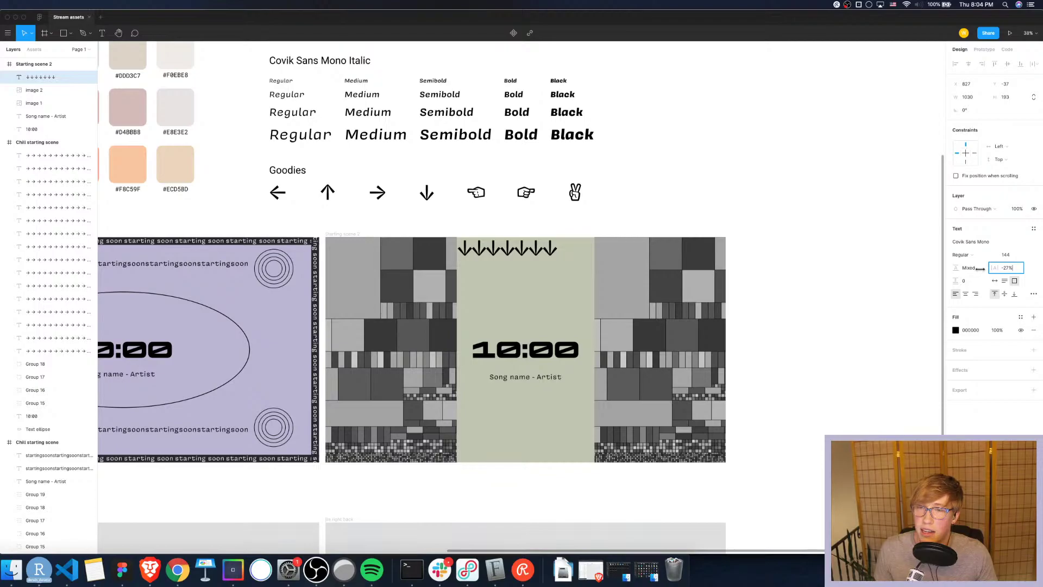
Lengthen the tightened row to nine down arrows
click(569, 259)
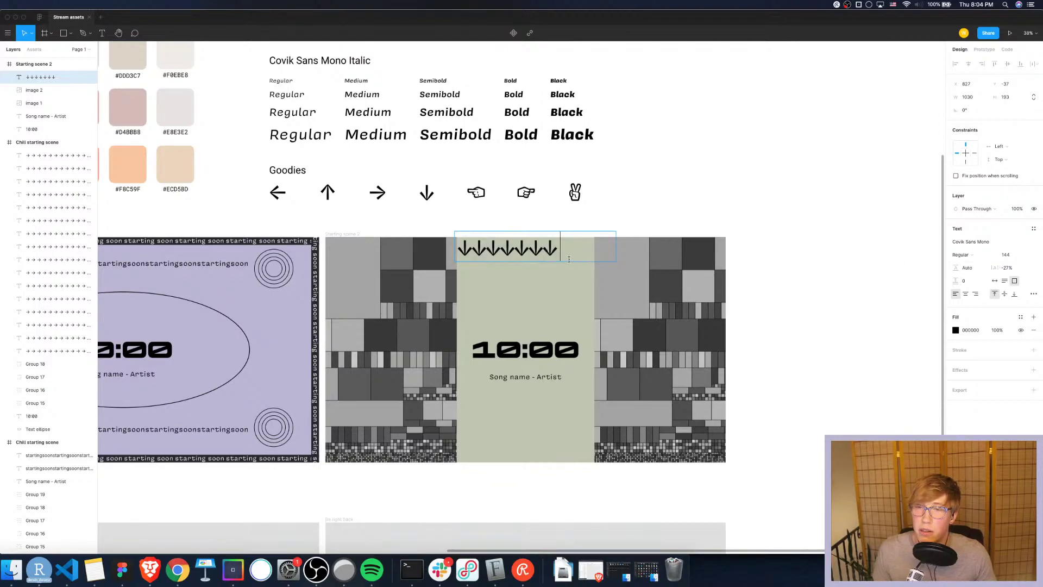
drag(559, 244, 536, 245)
key(super+c)
key(super+v)
key(super+v)
key(super+v)
key(super+v)
key(super+v)
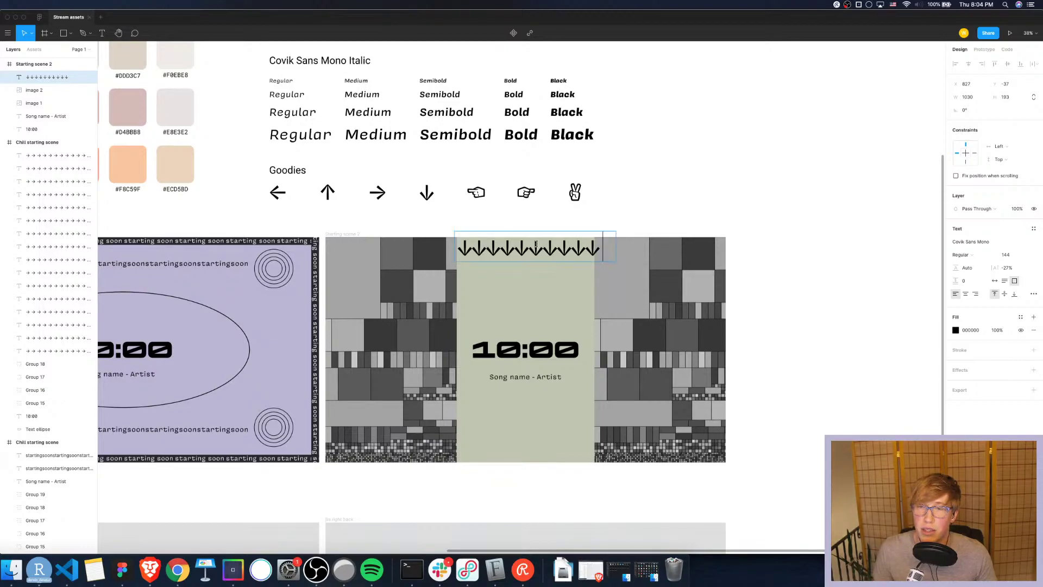
key(BackSpace)
key(Escape)
Centre the arrow row in the green column at about X 848, Y -44
drag(539, 251, 544, 251)
key(Left)
key(Left)
key(Left)
key(Left)
key(Left)
key(Left)
key(Left)
key(Left)
key(Left)
key(Left)
key(Left)
key(Left)
key(Left)
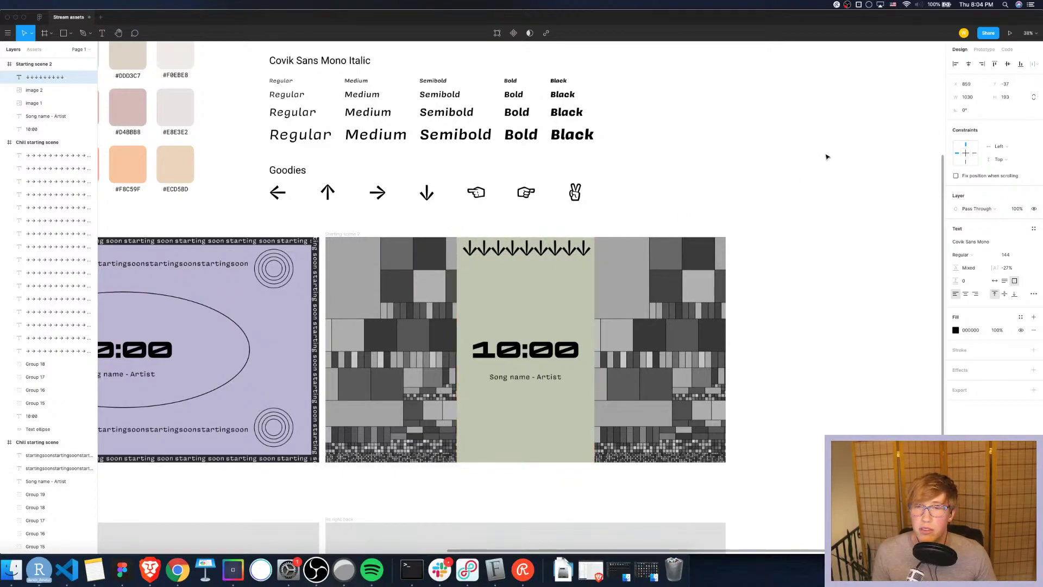
key(Left)
key(Up)
key(Up)
key(Up)
key(Up)
key(Up)
key(Up)
key(Up)
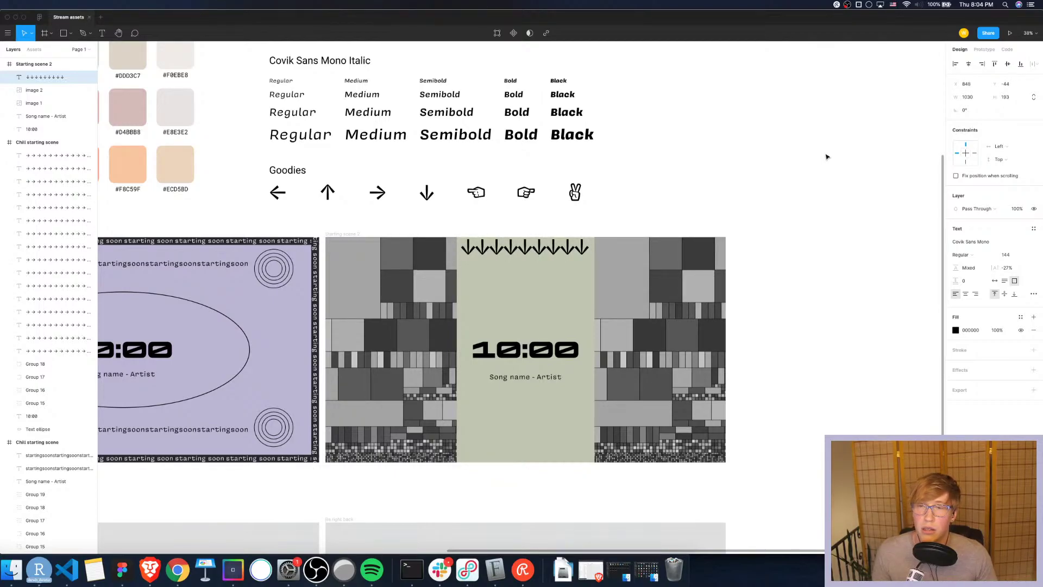
Duplicate the arrow row downward at even spacing to build five rows above the timer
key(super+d)
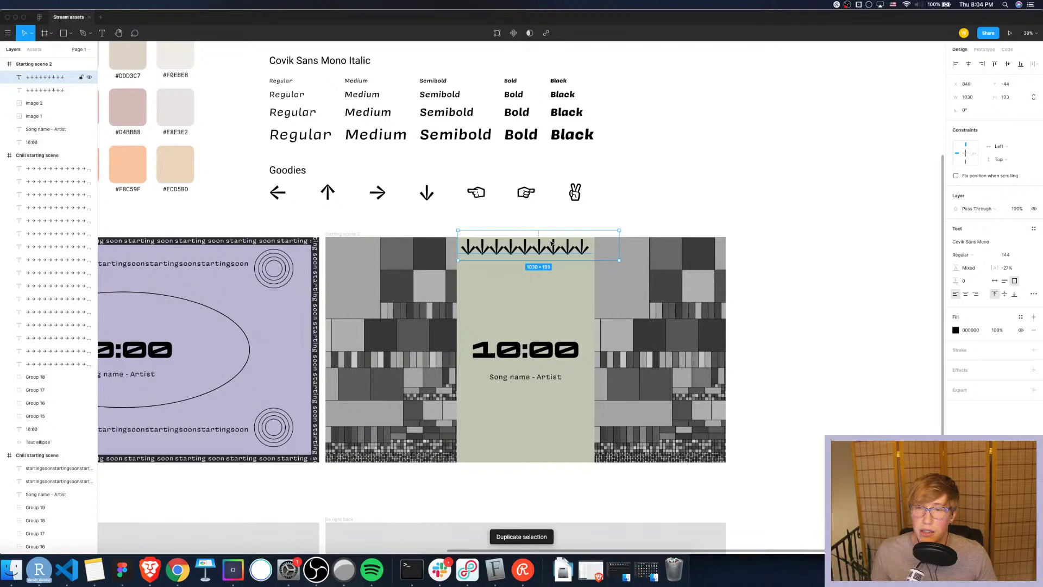
key(super+z)
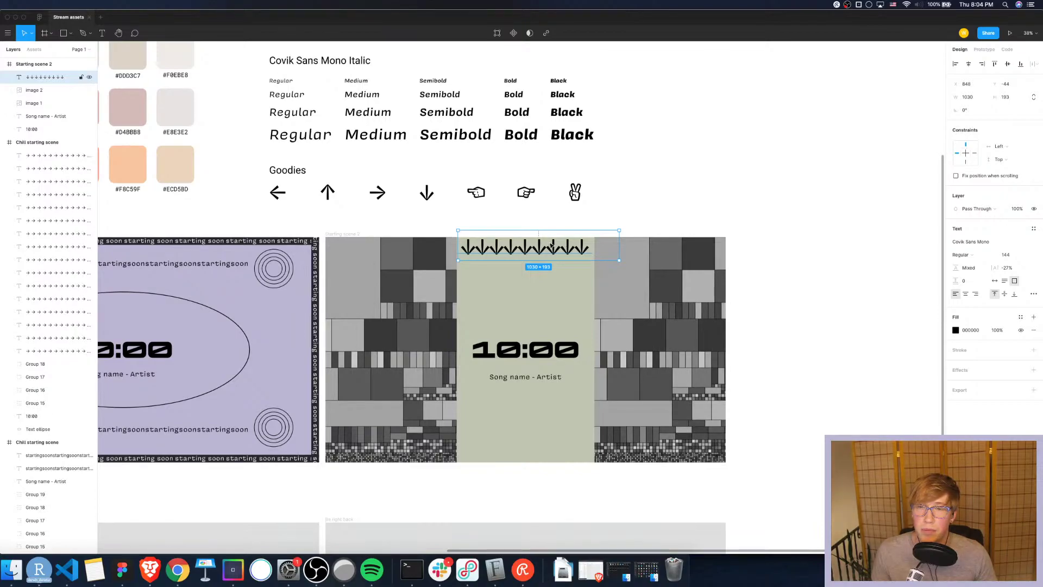
drag(552, 251, 553, 265)
key(super+d)
key(super+d)
key(super+d)
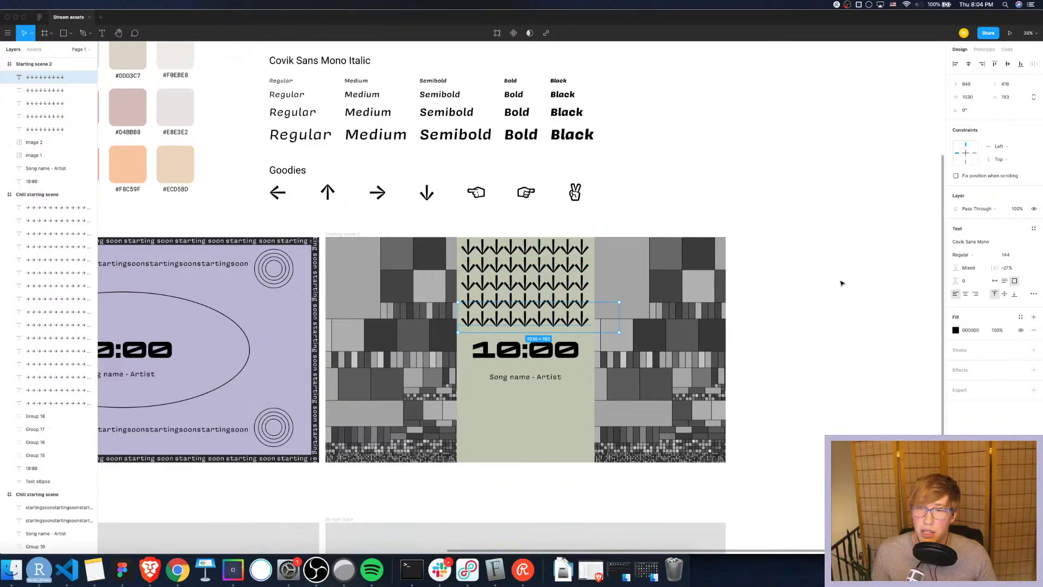
Group the five arrow rows above the timer
click(469, 214)
drag(494, 229, 497, 331)
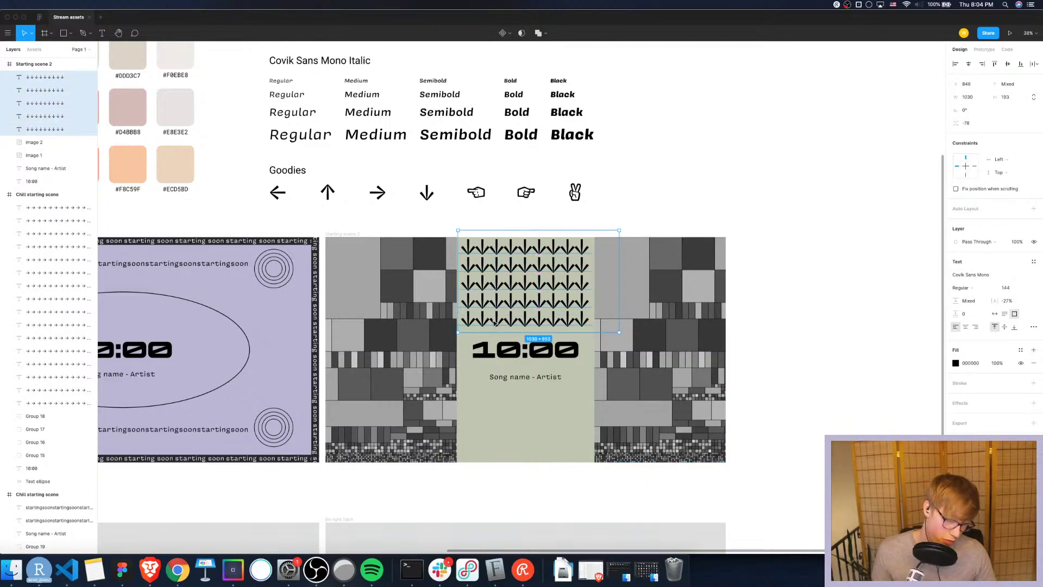
key(super+g)
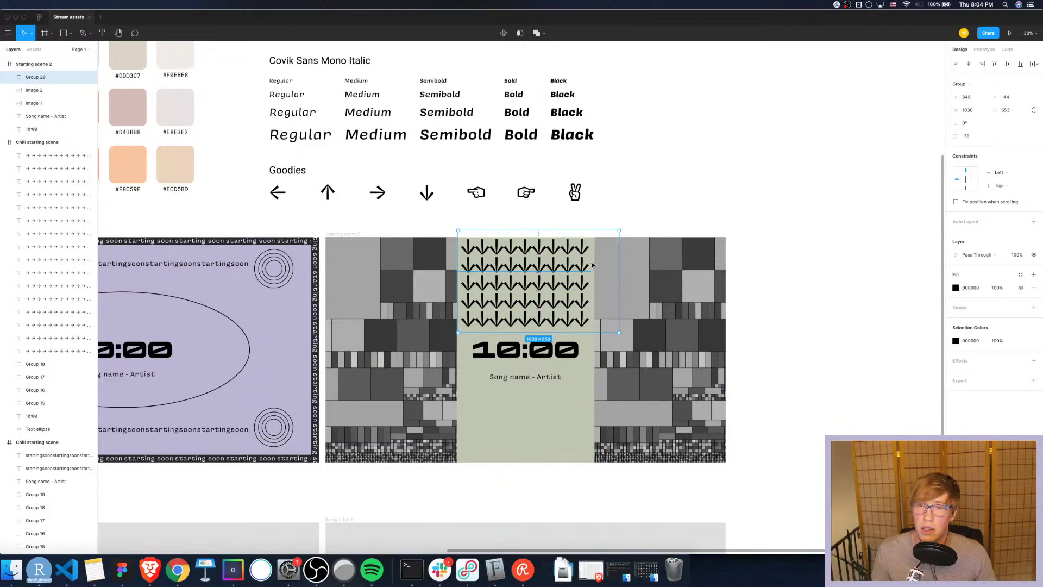
Duplicate the arrow group, rotate the copy 180° and place it at the lower end of the centre column
key(super+d)
drag(625, 230, 447, 356)
drag(527, 251, 501, 390)
Delete the row of the lower arrow group that overlaps the song name text
double_click(517, 377)
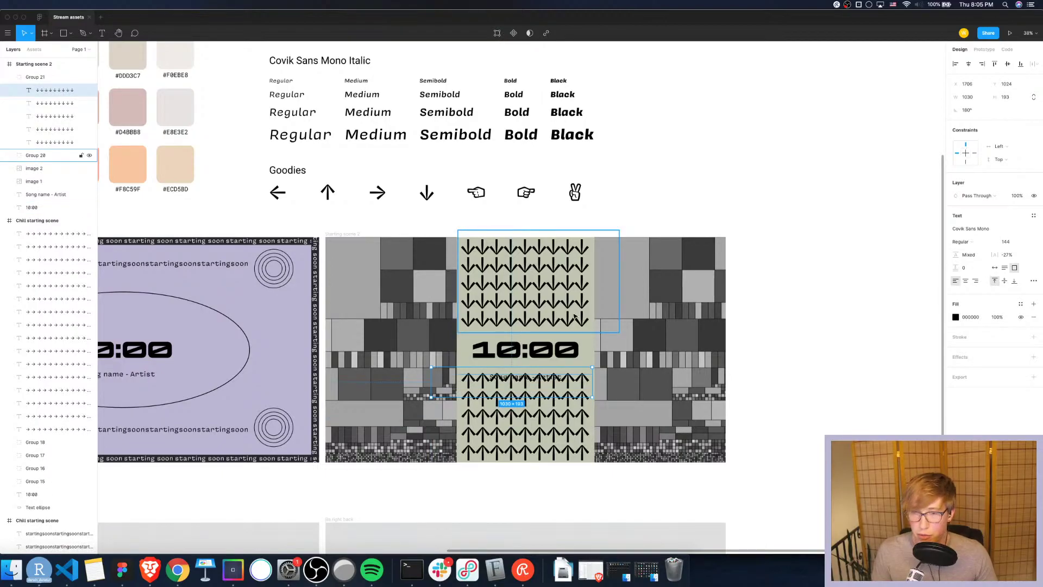
key(Delete)
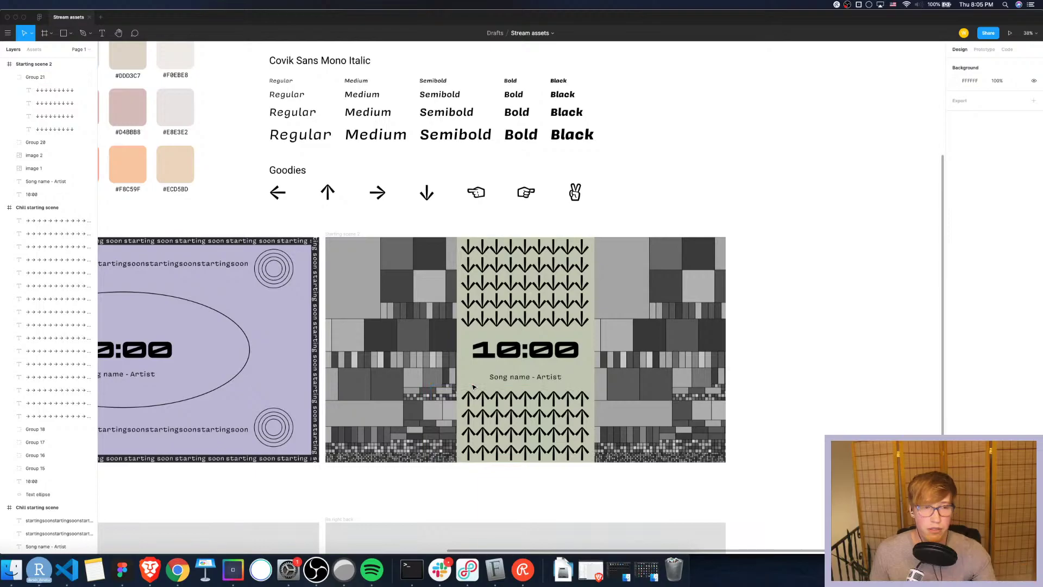
Review the starting scenes and examine the empty Offline and Be right back frames below them
scroll(292, 388, left, 5)
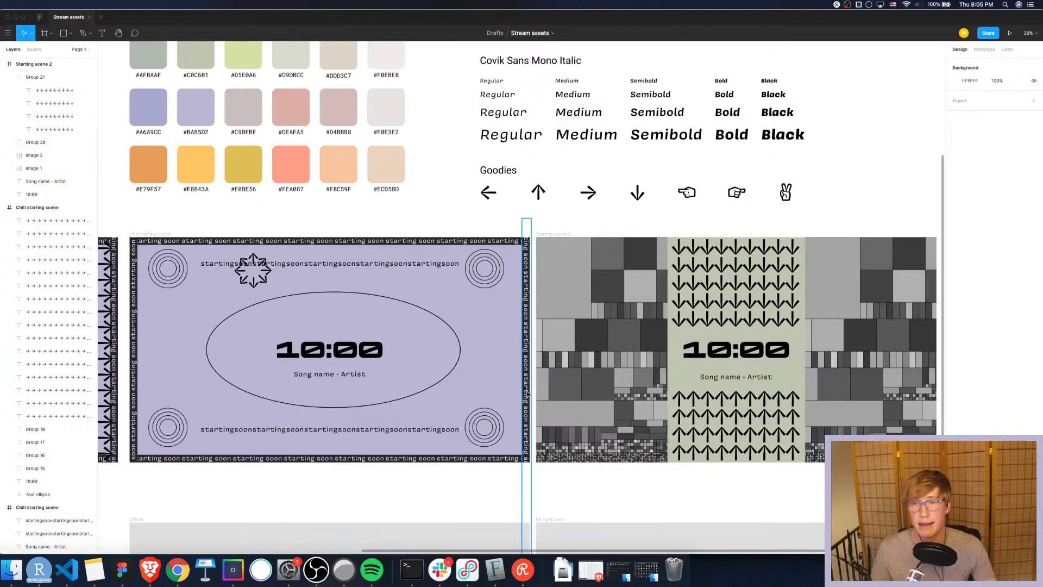
scroll(511, 424, down, 5)
scroll(507, 429, up, 5)
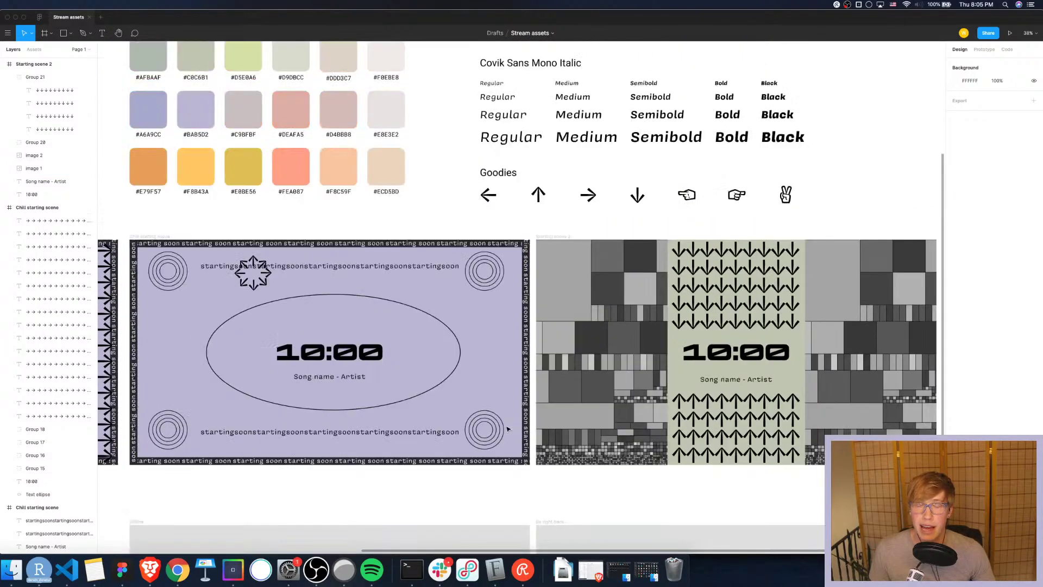
scroll(535, 323, down, 4)
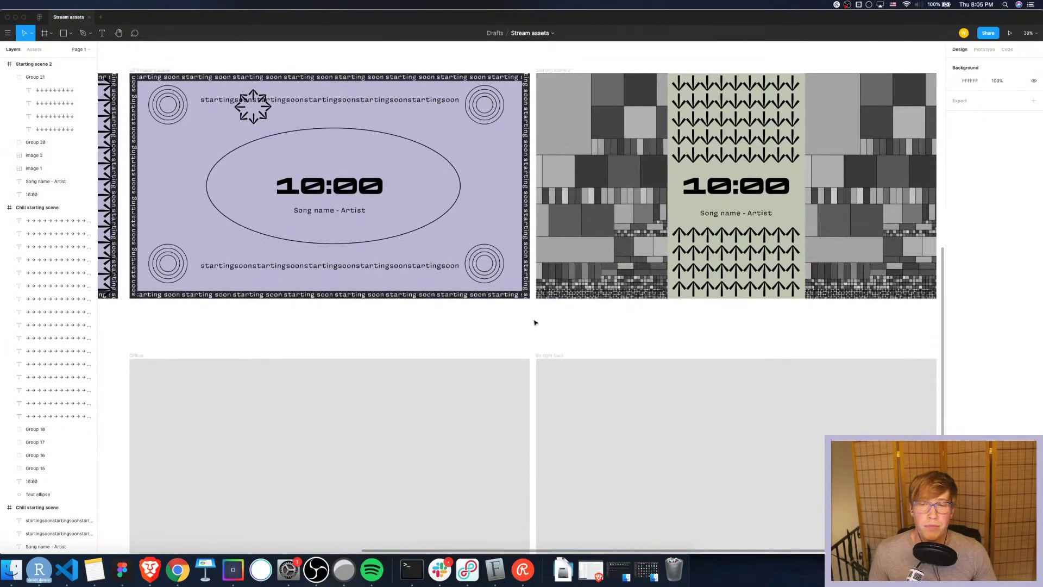
scroll(534, 323, down, 2)
click(679, 333)
click(598, 226)
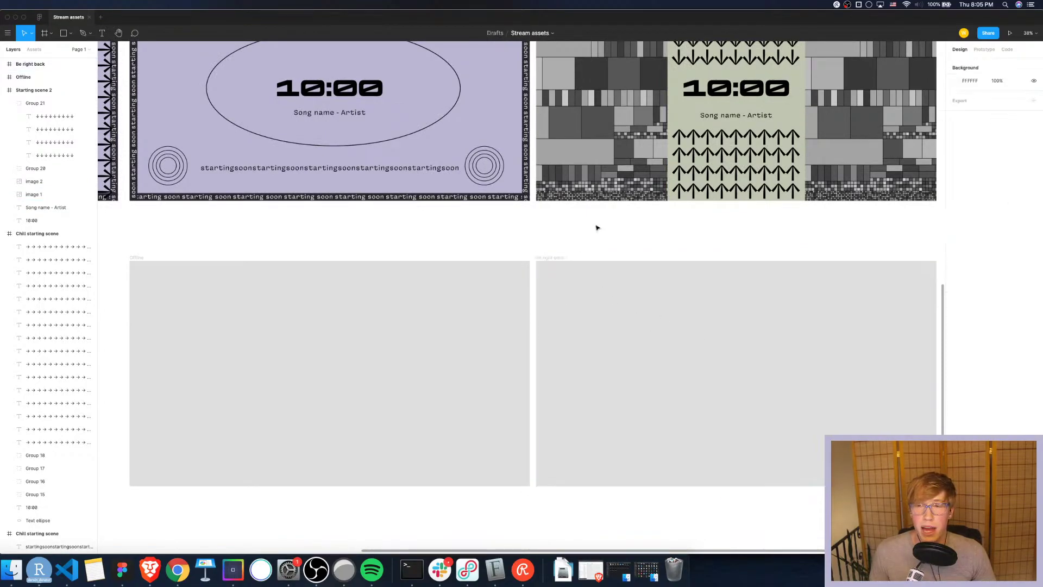
click(394, 340)
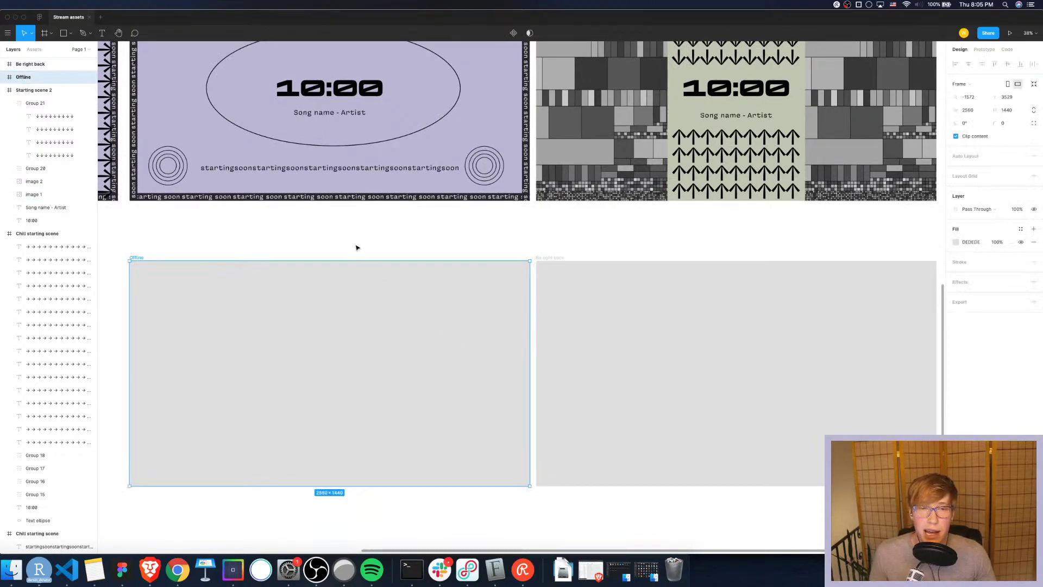
scroll(437, 350, right, 5)
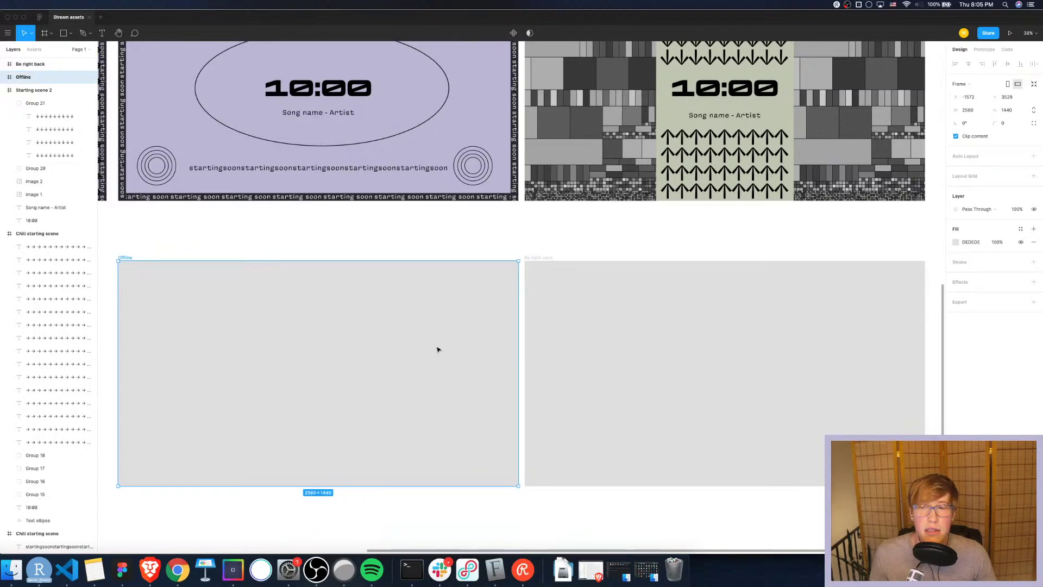
click(748, 299)
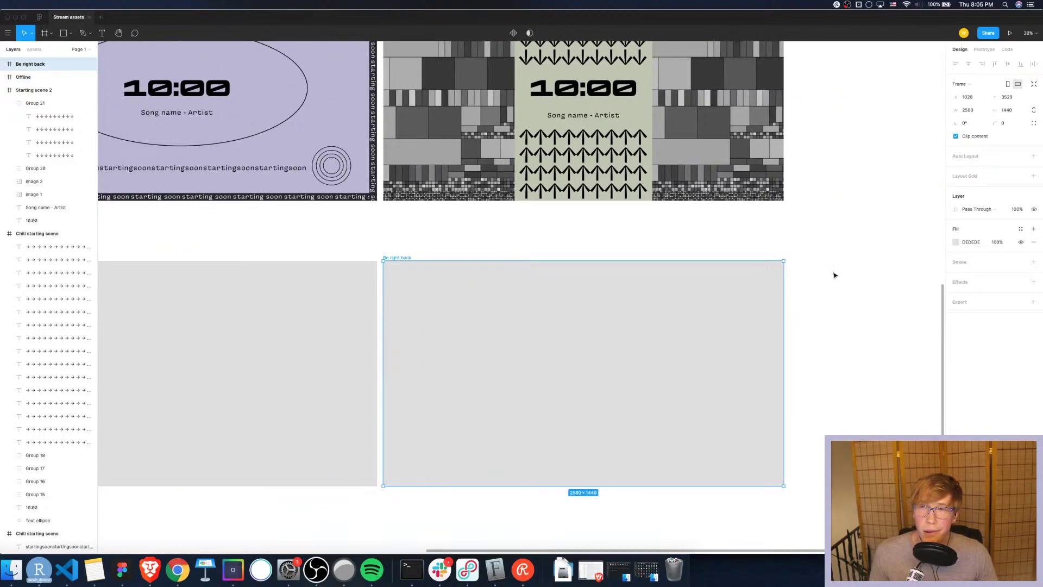
Add a layout grid of 3 stretched columns to the Be right back frame
scroll(829, 289, up, 5)
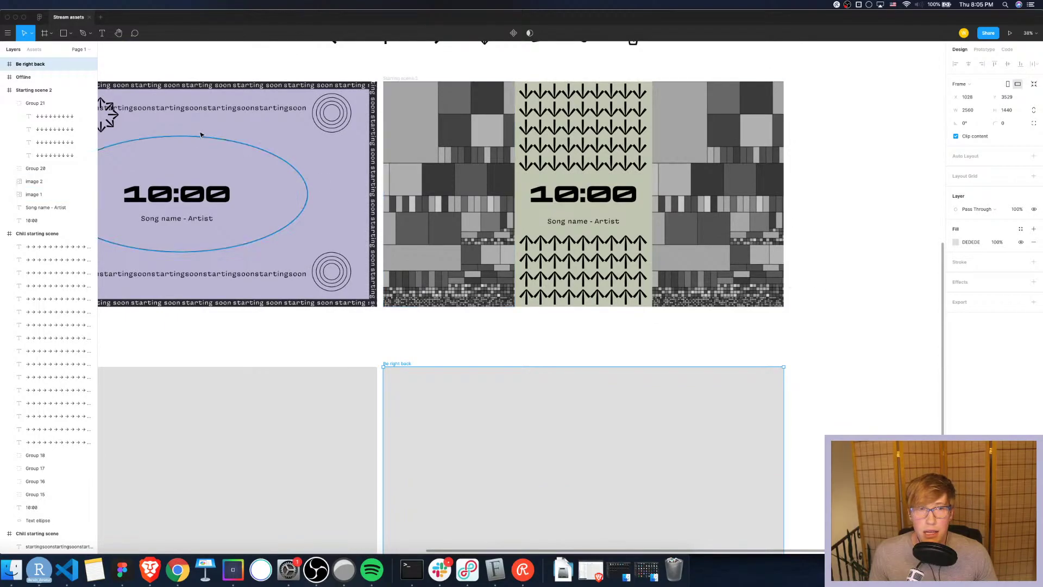
click(34, 90)
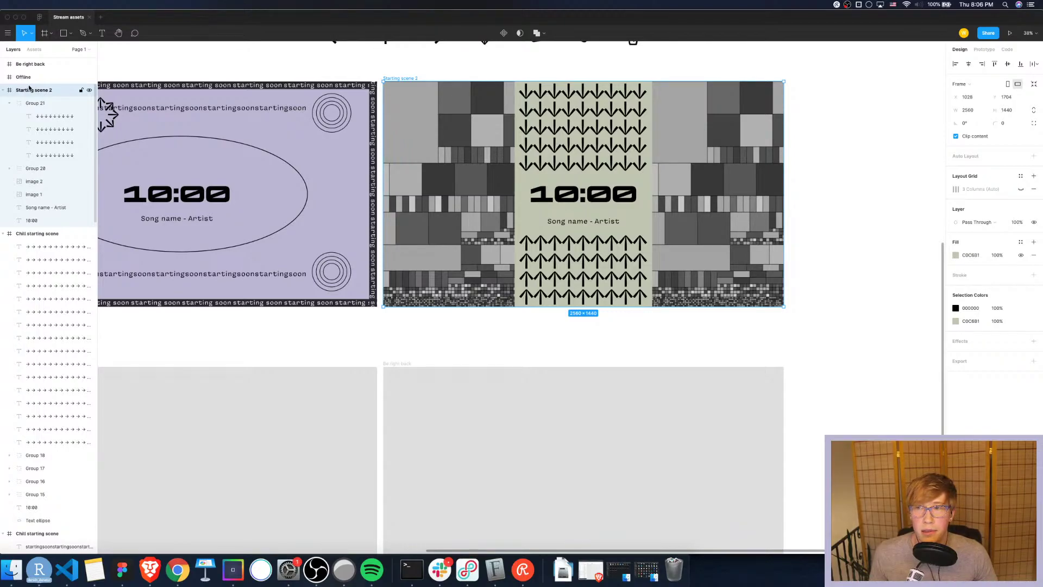
click(612, 422)
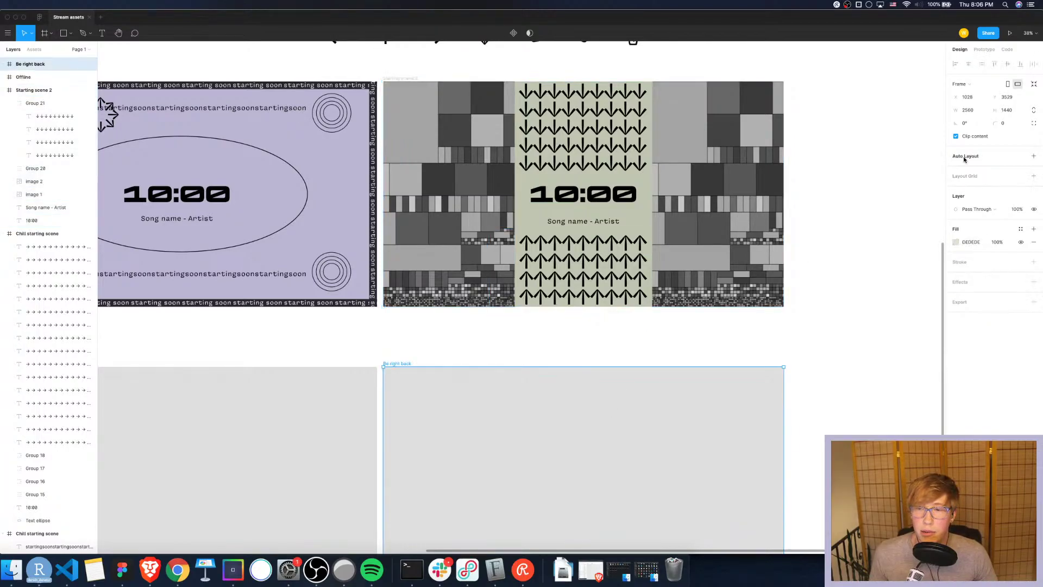
click(1034, 176)
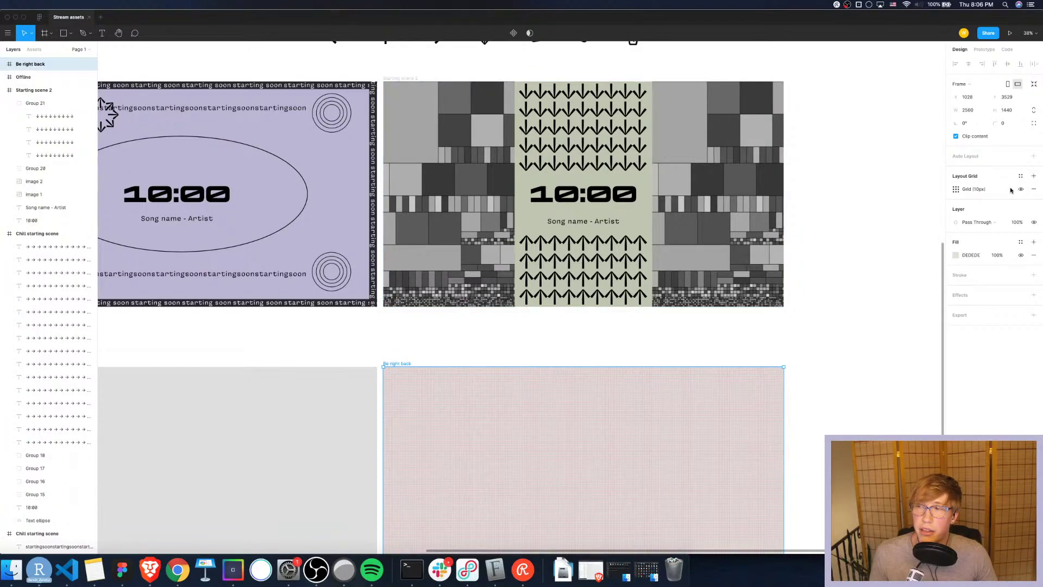
click(955, 190)
click(859, 191)
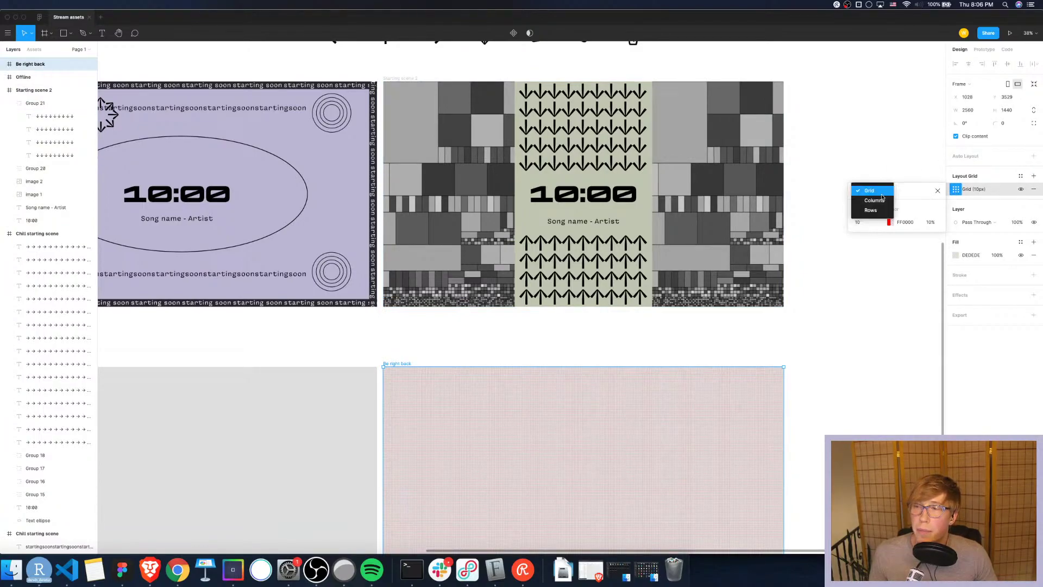
click(881, 204)
text(3)
key(Return)
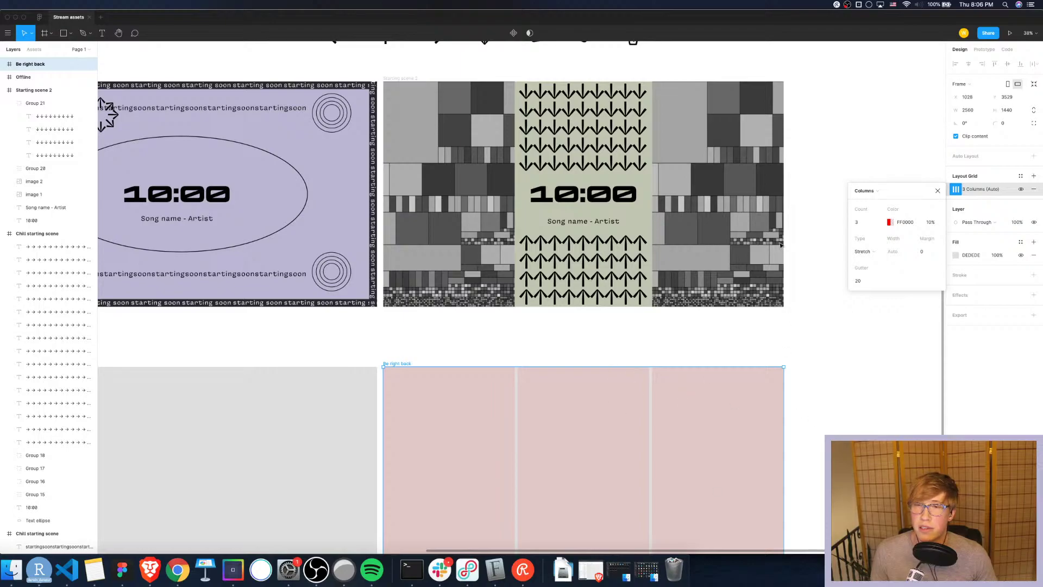
click(892, 341)
click(608, 429)
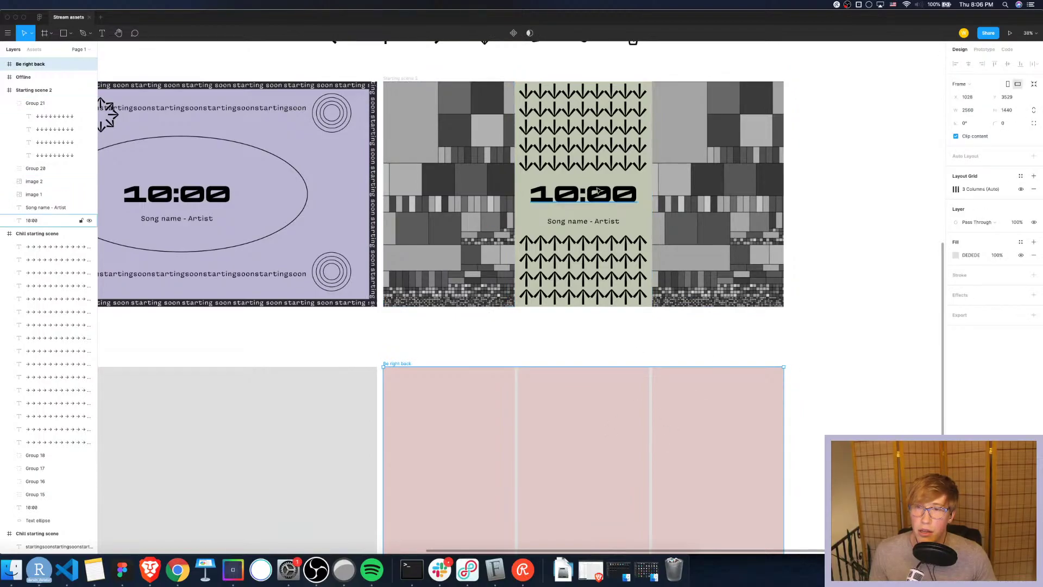
Copy the 10:00 timer and song name text from Starting scene 2 into the centre of the Be right back frame
click(597, 192)
click(586, 163)
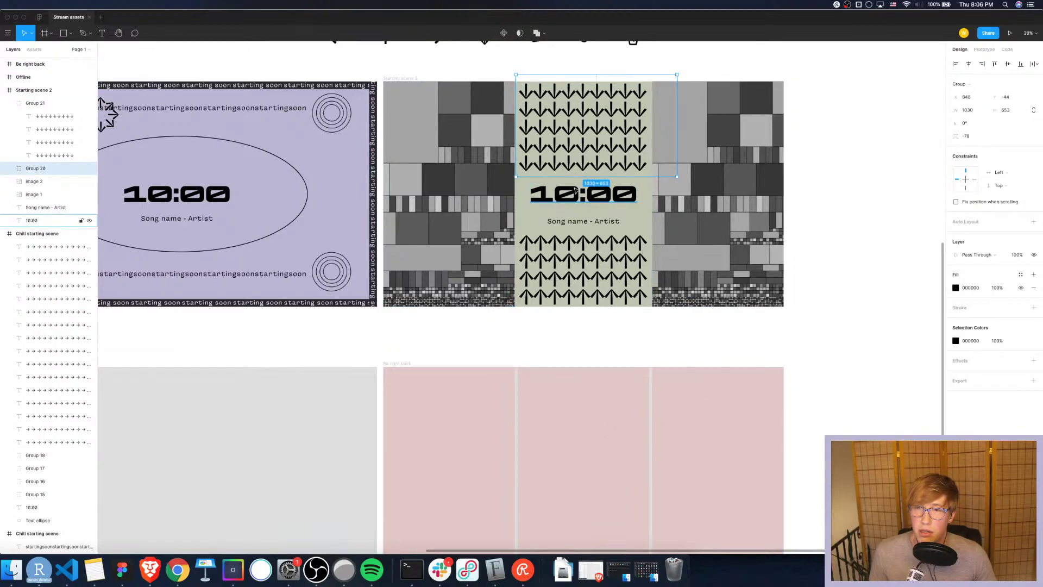
click(576, 189)
shift+click(573, 223)
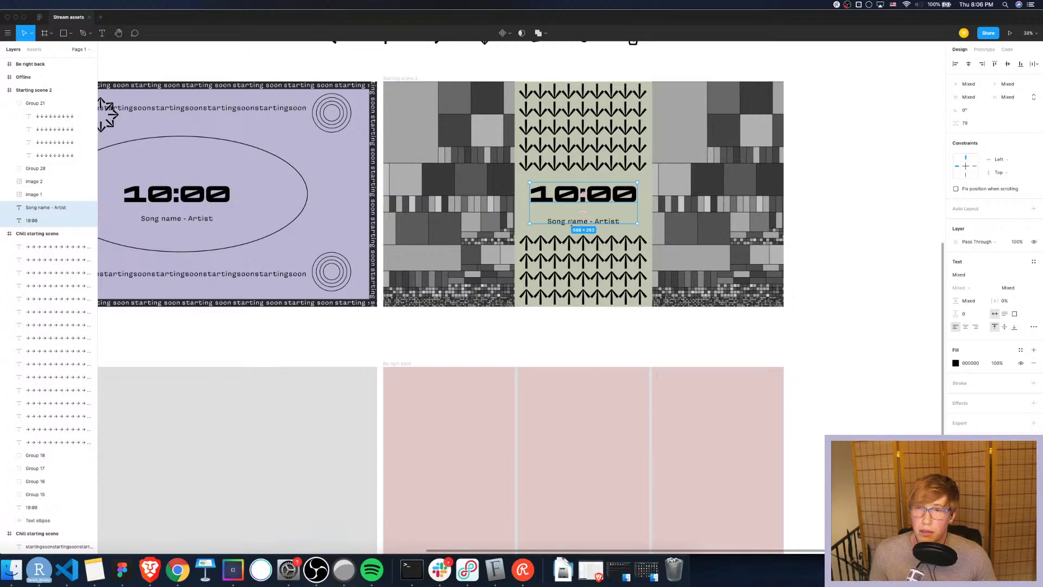
drag(571, 223, 568, 469)
scroll(591, 461, down, 5)
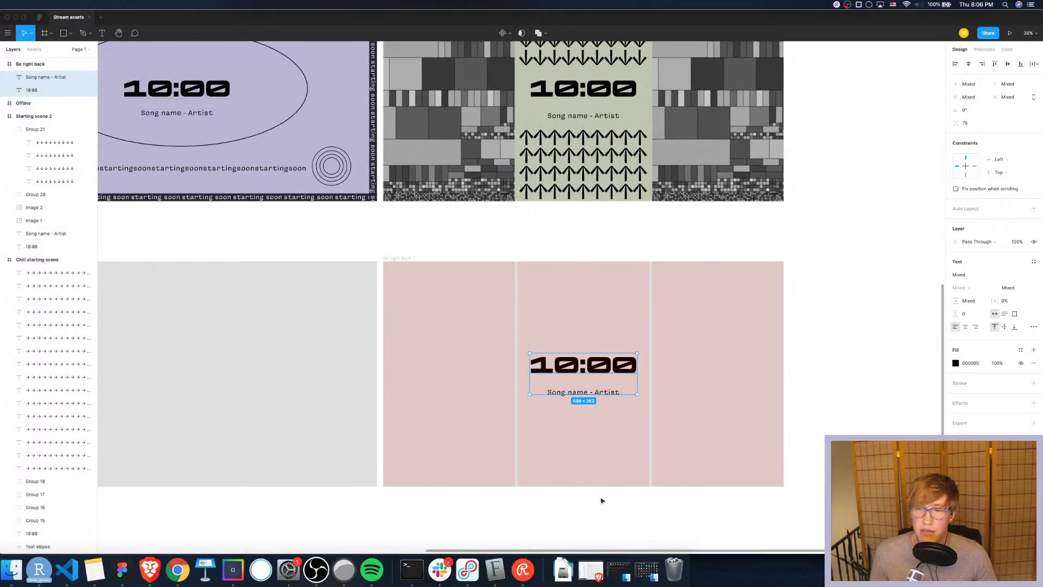
click(832, 381)
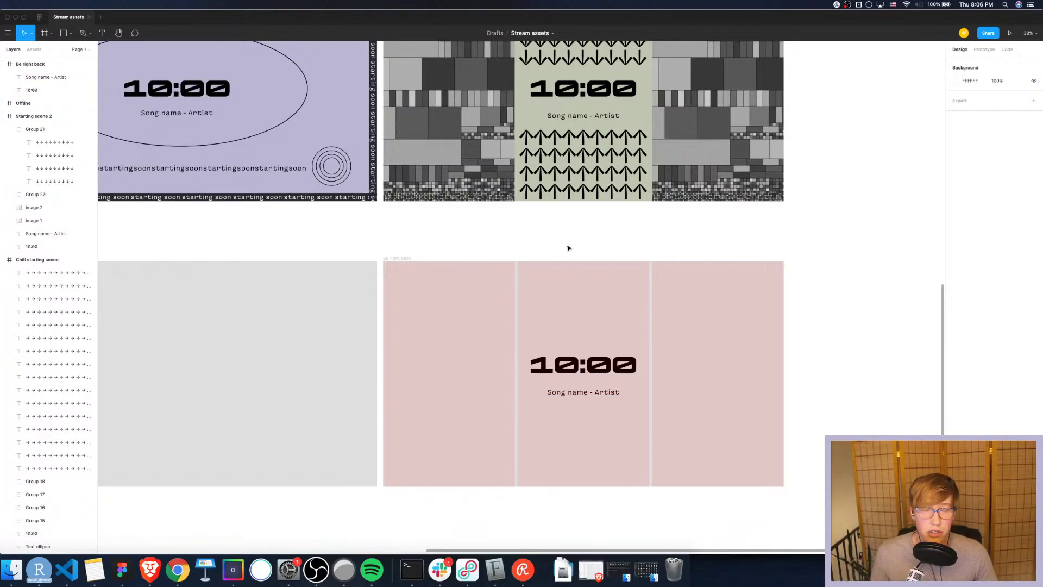
Delete the song name text from the Be right back frame
click(587, 392)
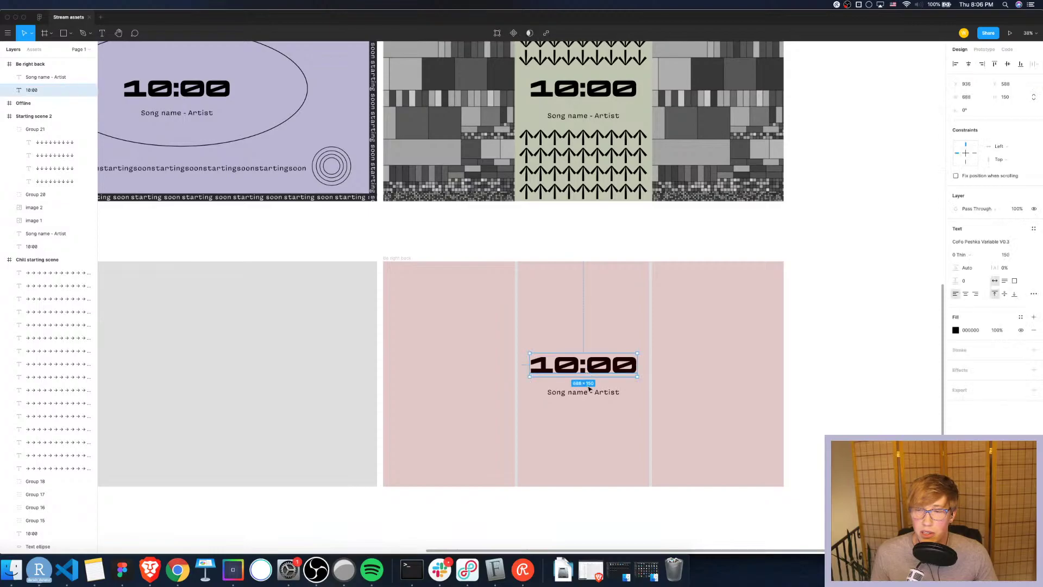
click(822, 287)
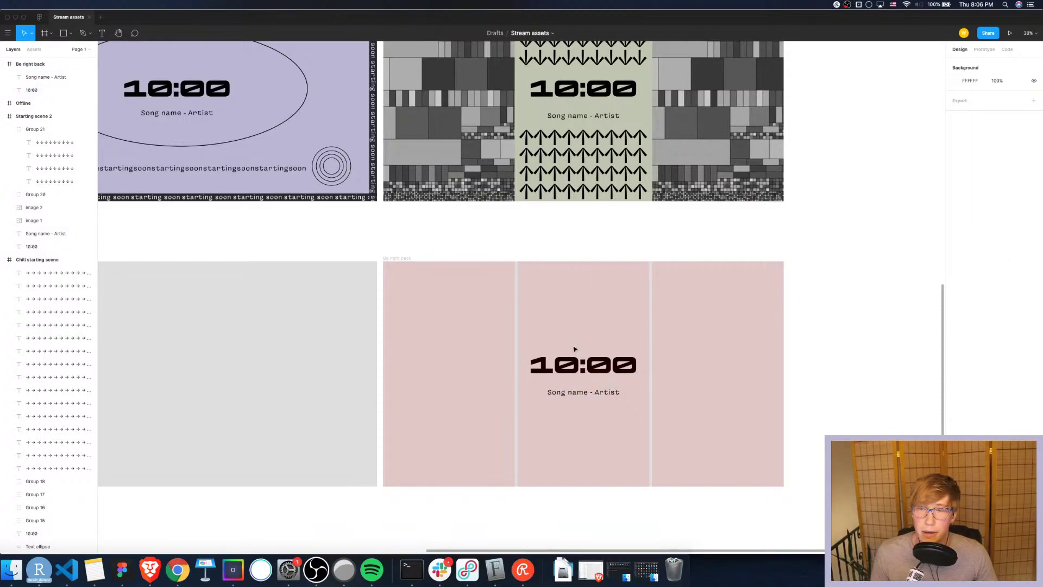
click(576, 392)
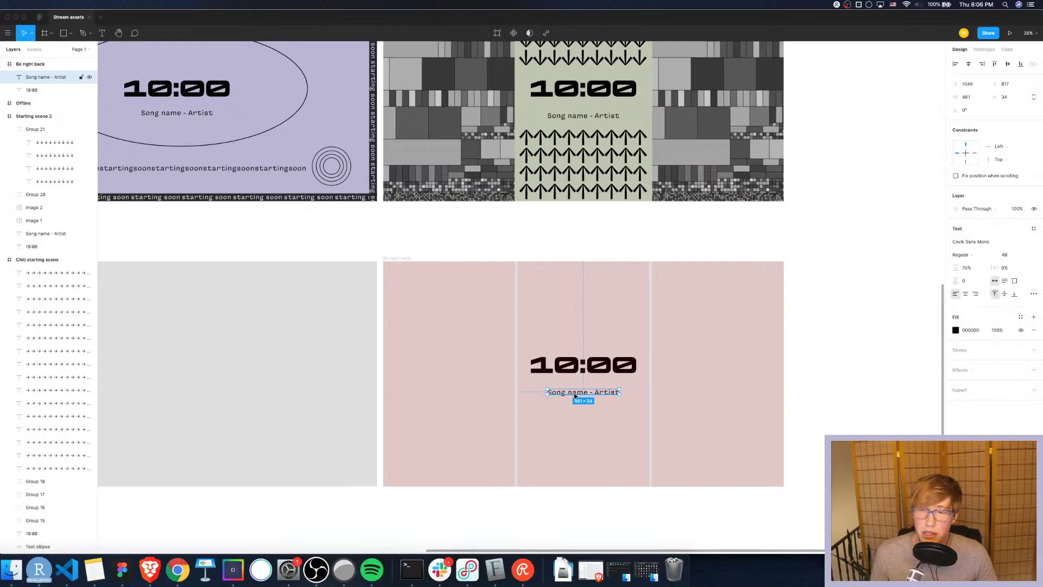
key(BackSpace)
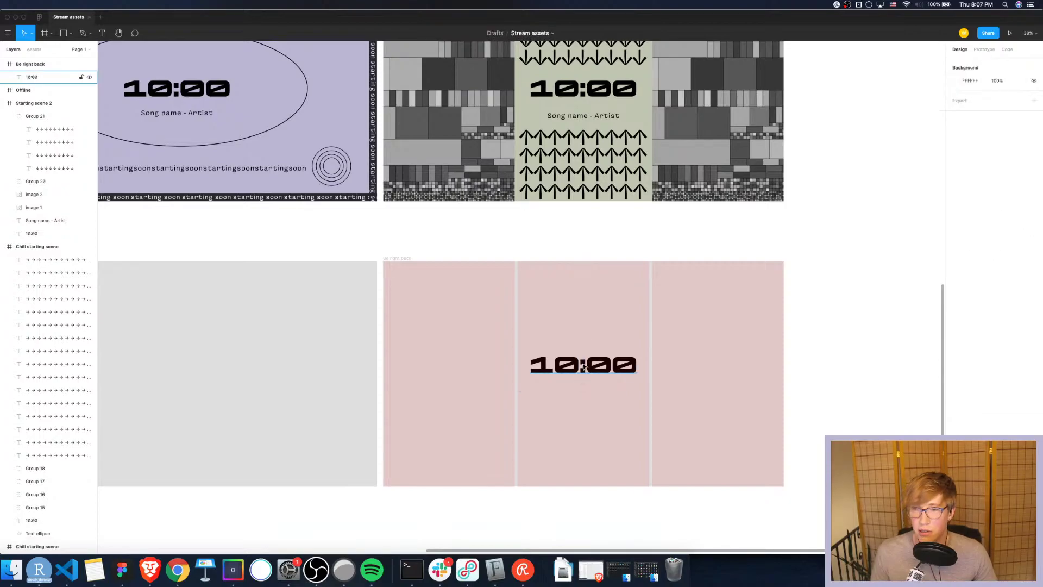
Change the Be right back timer text to 5:00 and centre it in the frame
double_click(581, 367)
key(Escape)
double_click(574, 369)
mouse_move(577, 367)
mouse_down()
mouse_move(518, 365)
mouse_move(583, 378)
mouse_up()
text(5)
key(Escape)
click(843, 364)
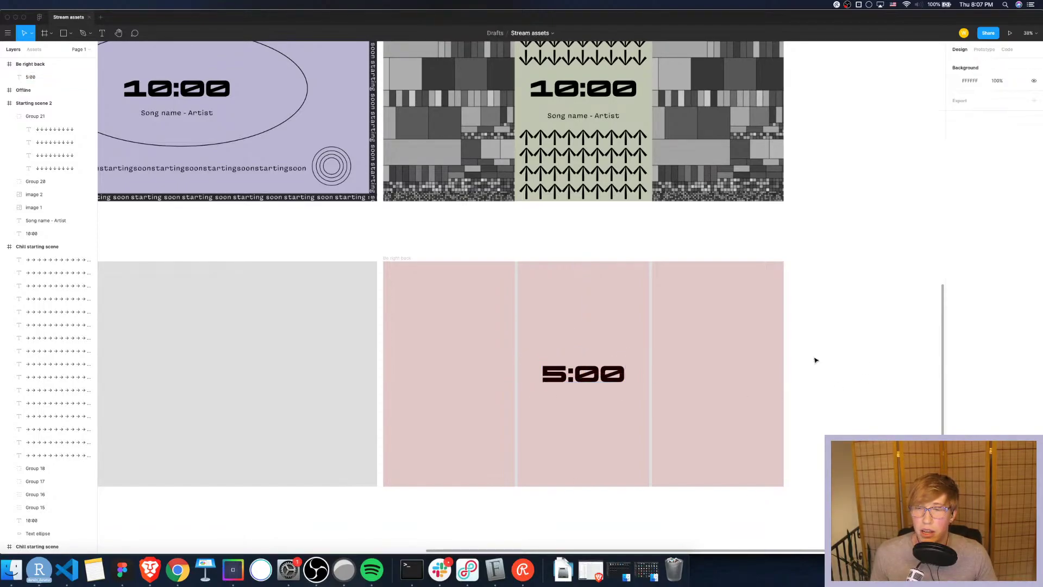
Set the column count of the Be right back layout grid to 9
scroll(587, 375, up, 3)
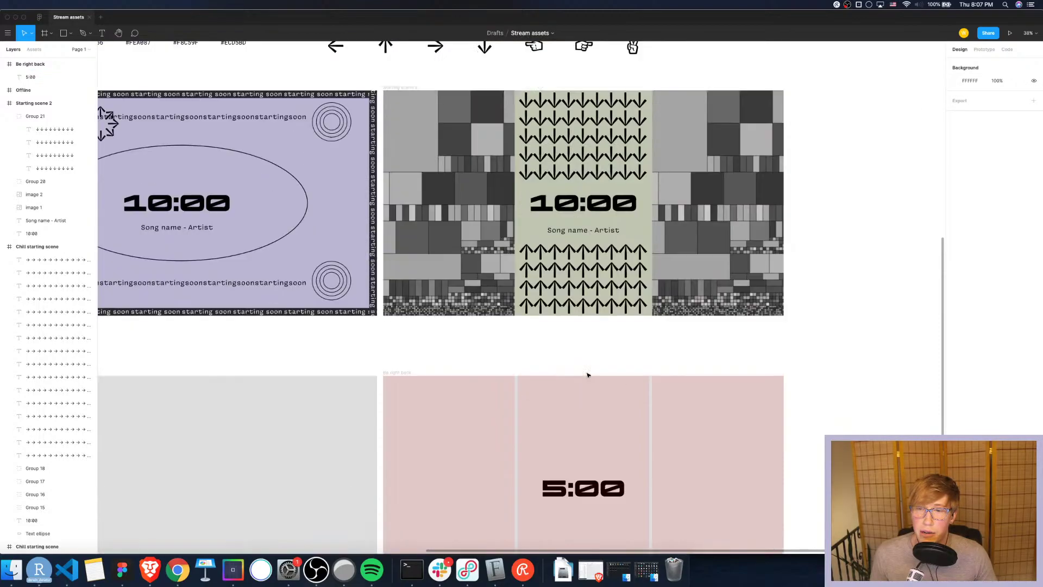
scroll(587, 375, down, 3)
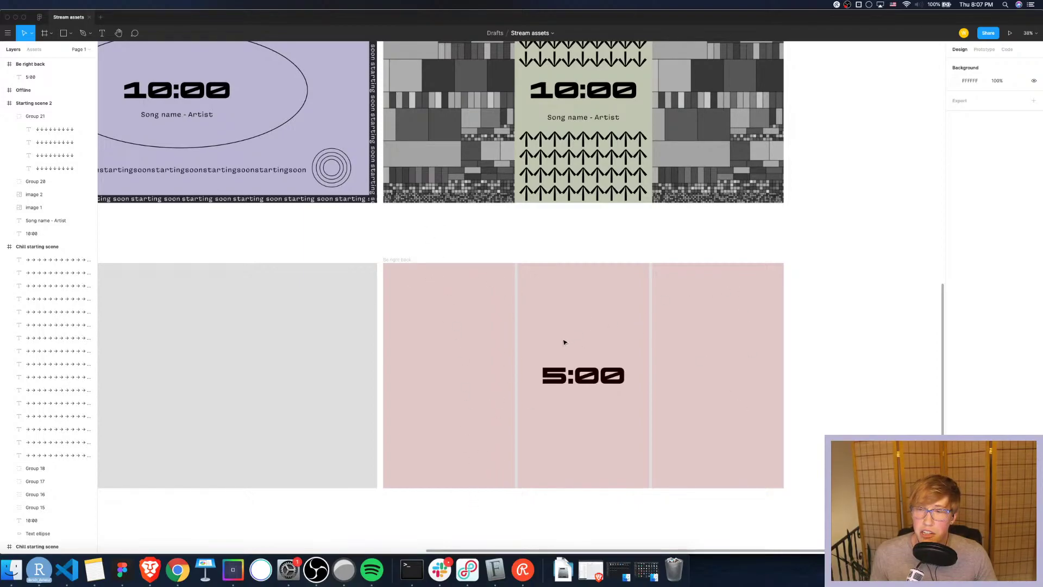
click(23, 64)
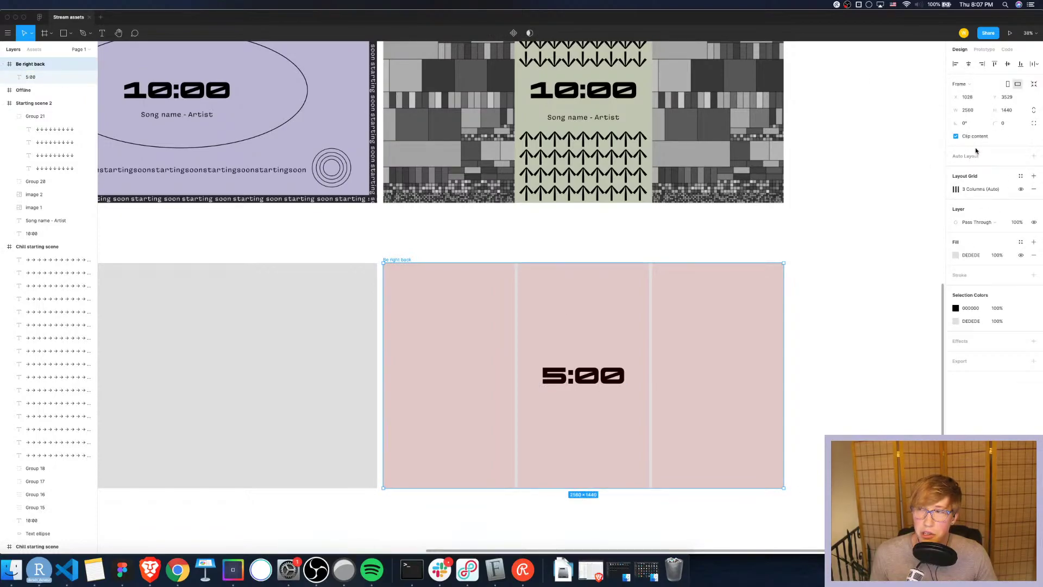
click(956, 189)
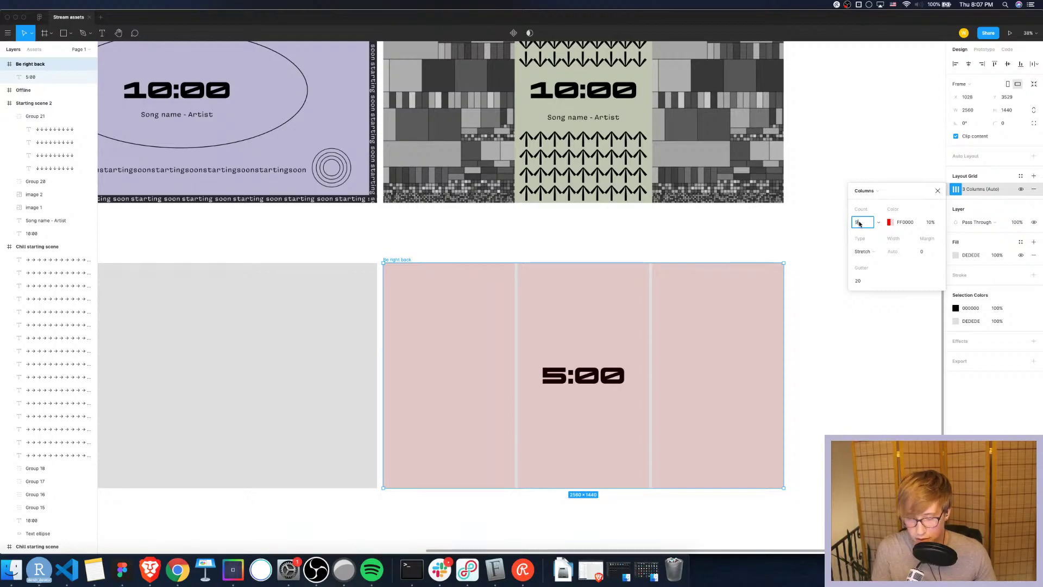
key(Return)
click(870, 386)
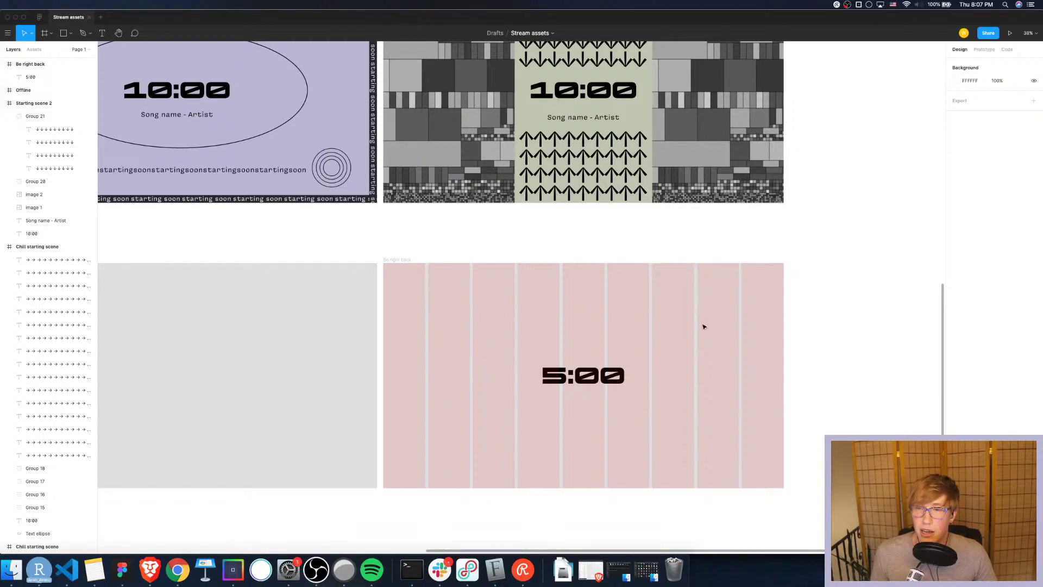
right_click(594, 328)
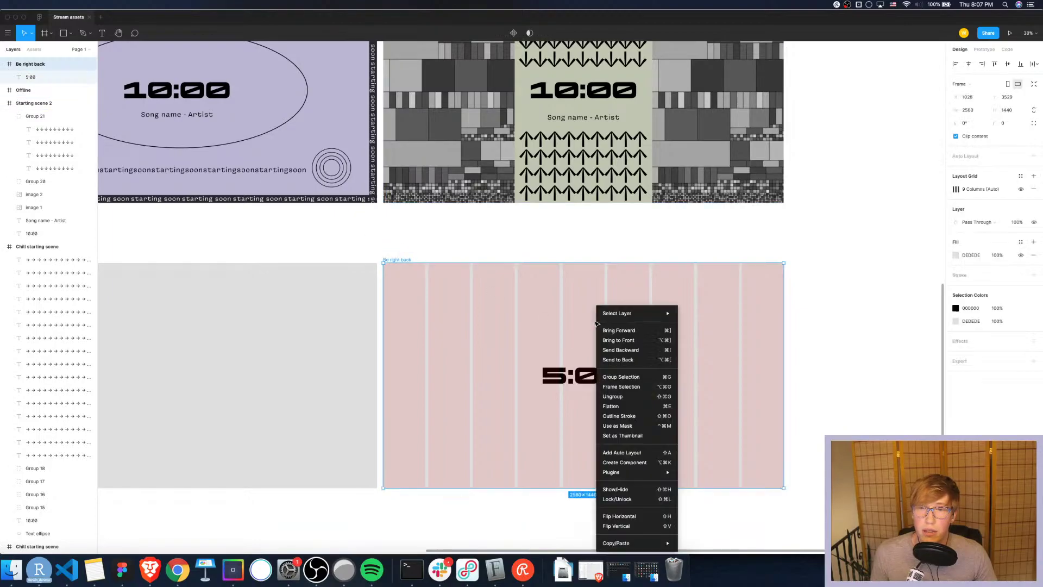
click(755, 262)
right_click(617, 290)
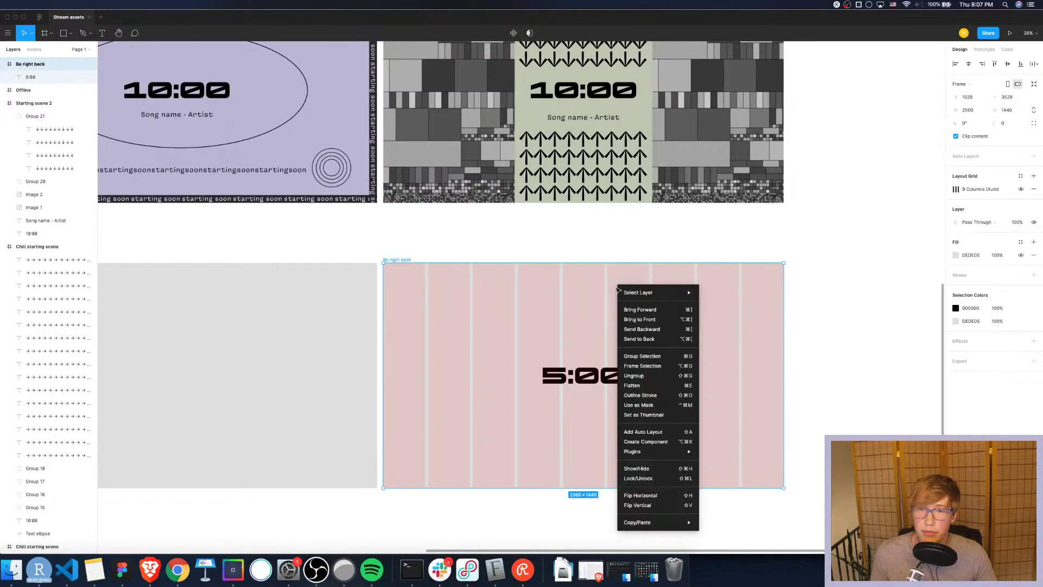
click(532, 302)
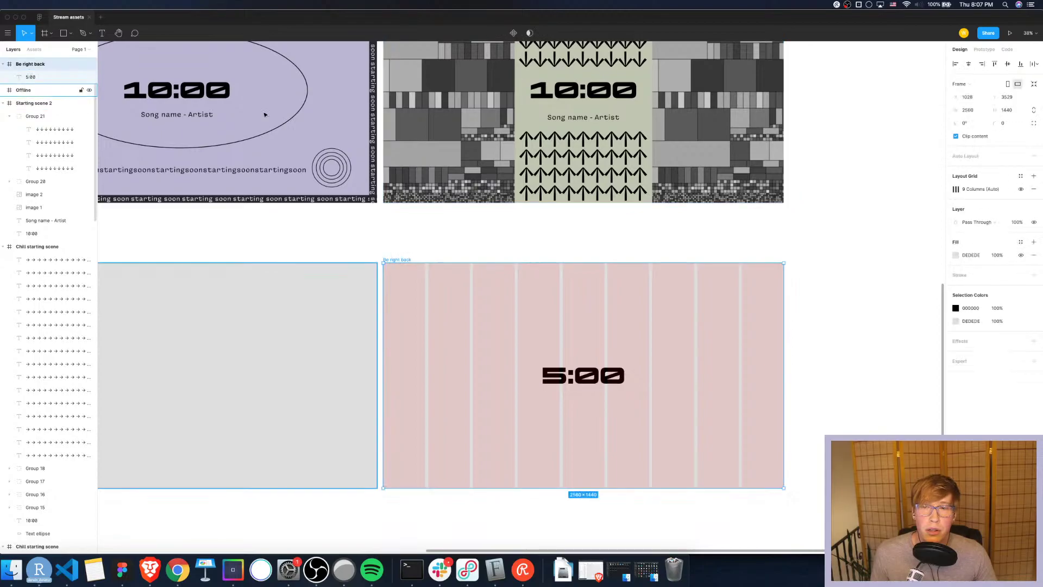
Set the gutter of the Be right back column grid to 0
click(955, 190)
click(864, 281)
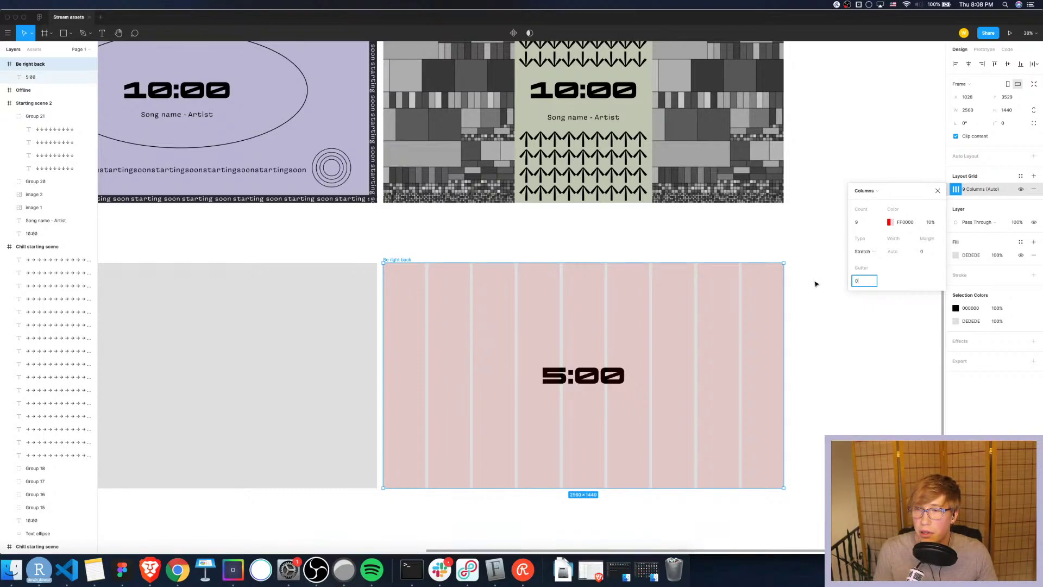
key(Return)
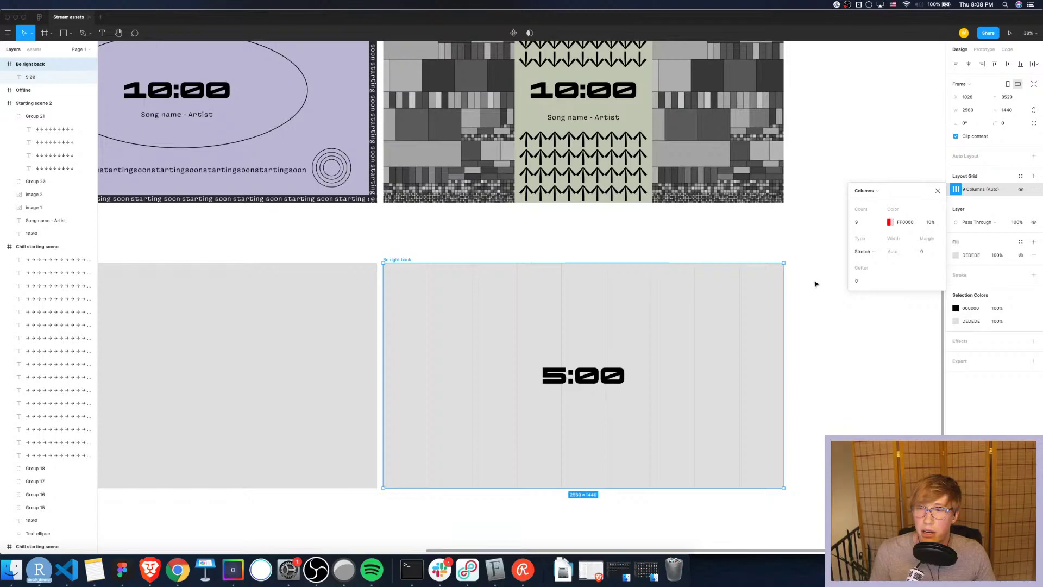
click(816, 284)
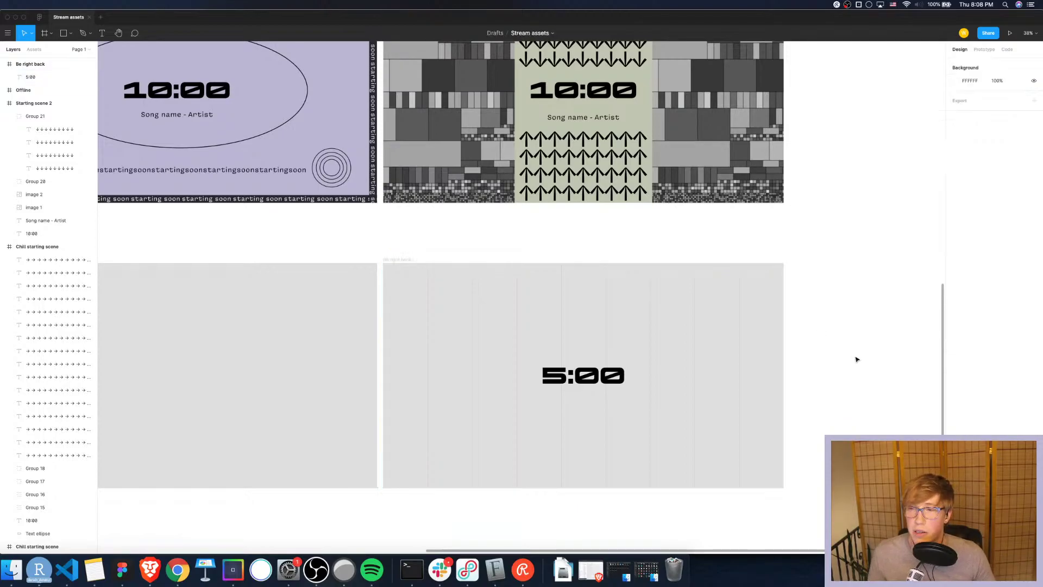
scroll(606, 279, down, 1)
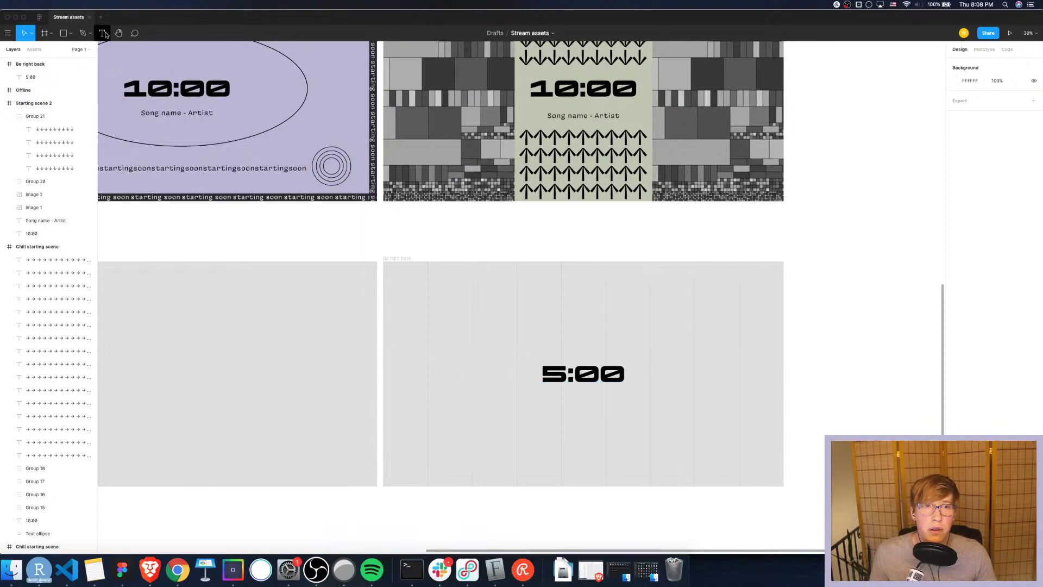
Draw a rectangle of about 853 × 252 across the first three grid columns, vertically centred on the 5:00 timer
click(63, 34)
drag(386, 353, 518, 394)
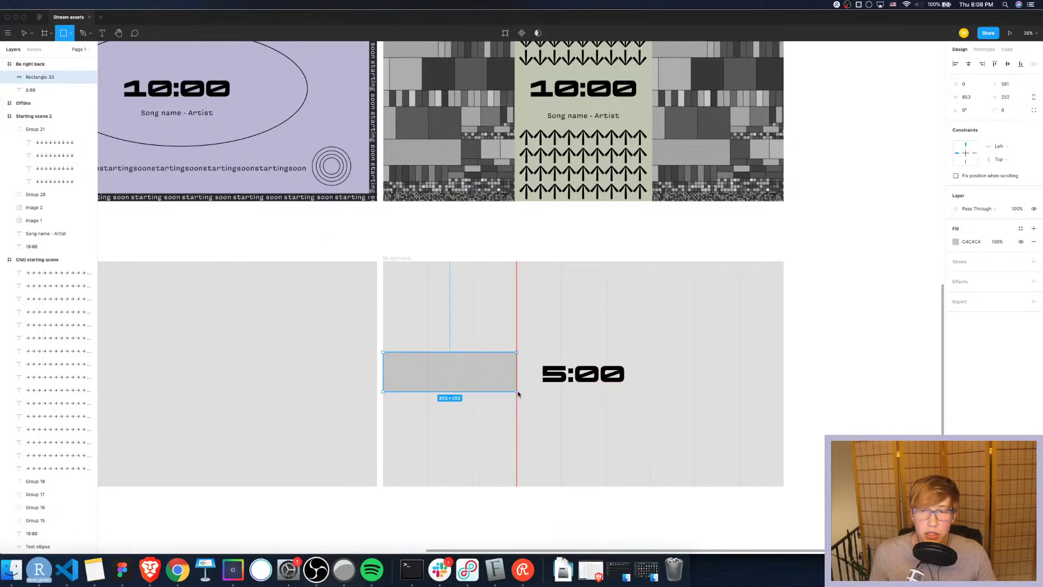
drag(471, 363, 470, 368)
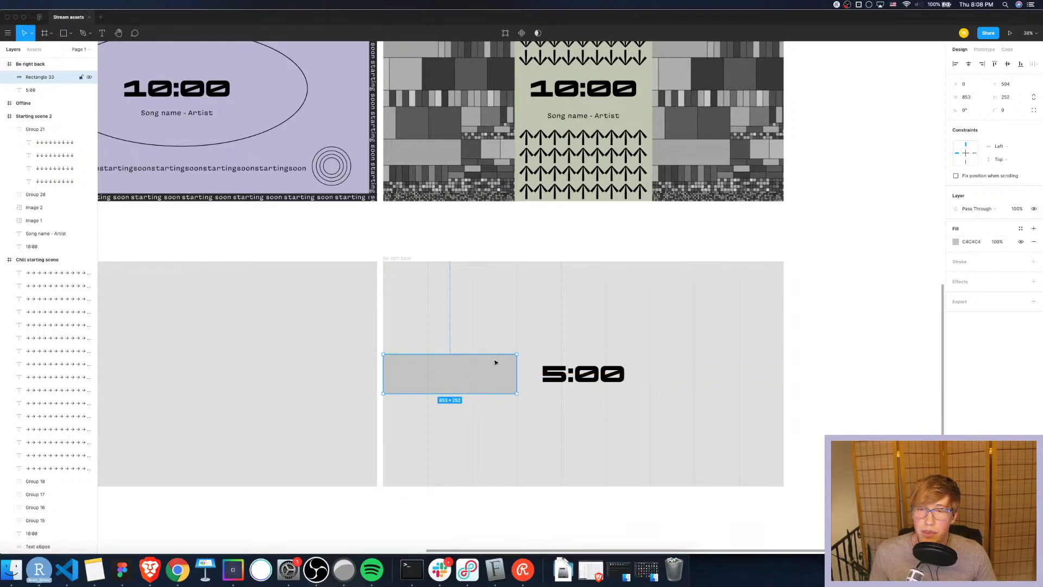
Duplicate the rectangle and place the copy across the last three grid columns, level with the original
key(super+d)
drag(495, 362, 750, 363)
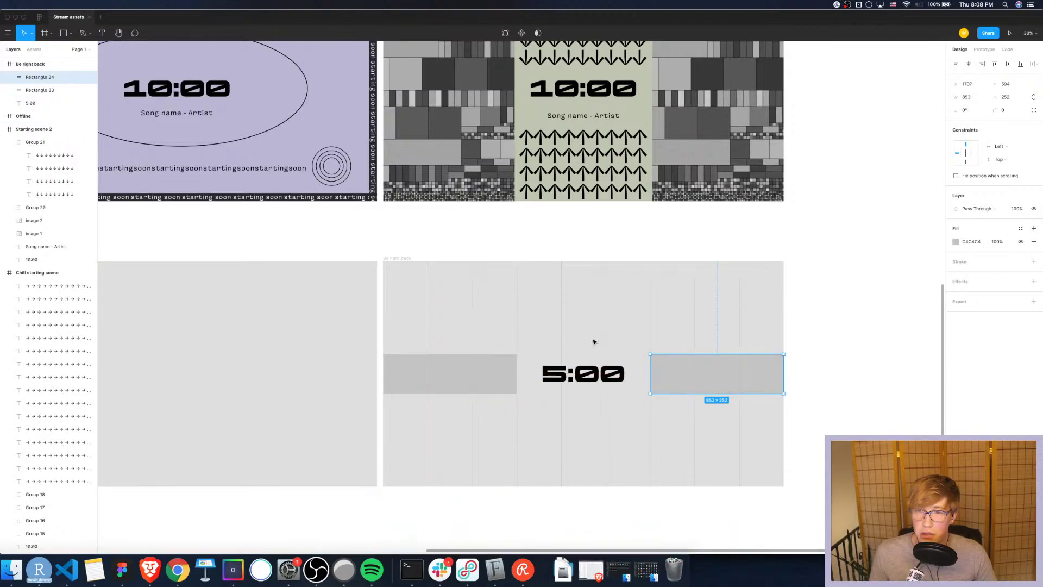
click(803, 344)
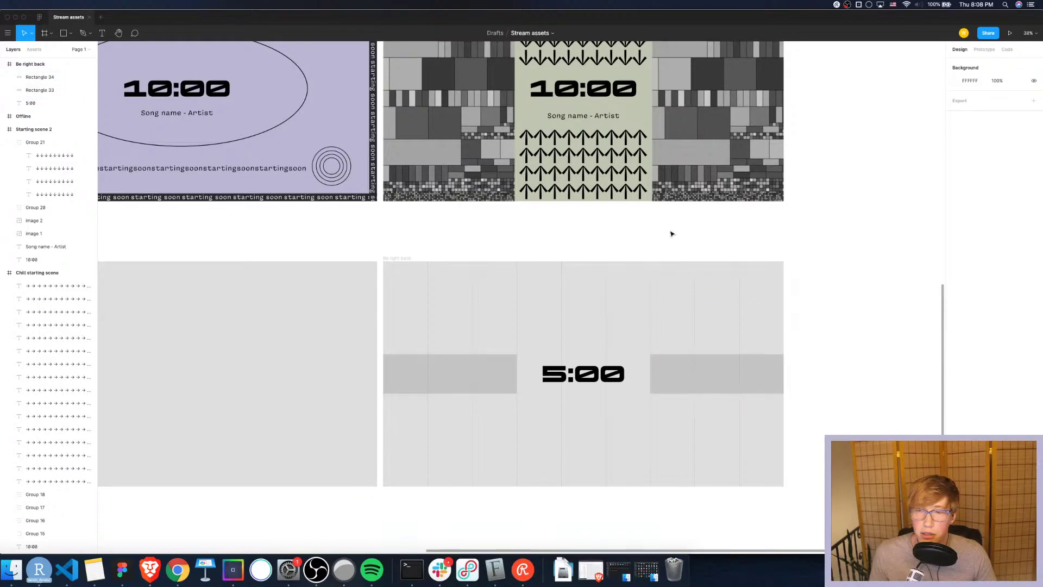
Delete the duplicate rectangle to the right of the 5:00 timer
click(731, 383)
click(857, 288)
click(424, 368)
click(722, 373)
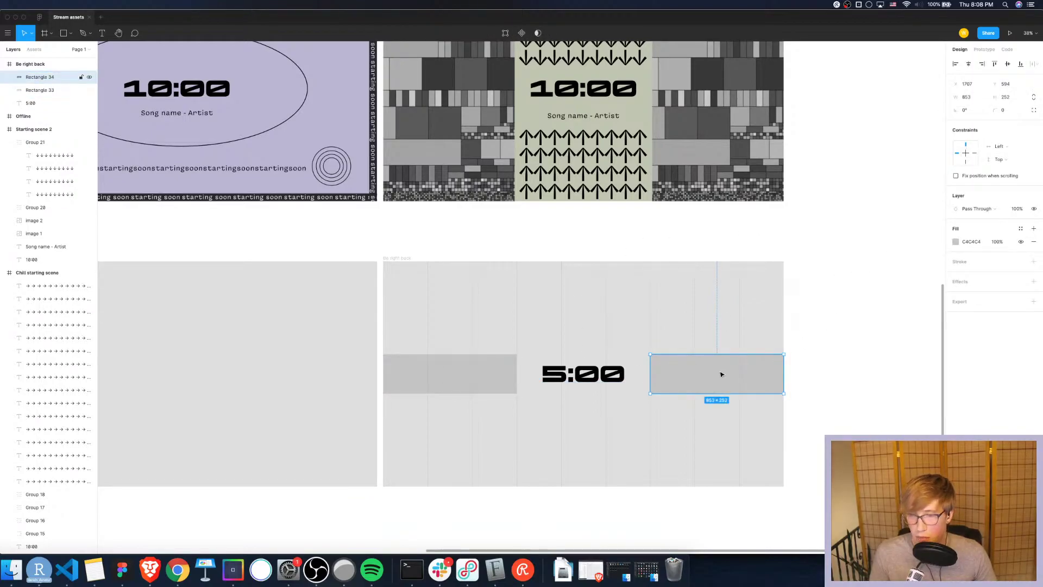
key(Delete)
Fill the rectangle beside the 5:00 timer with the dark text colour 27262F sampled from the palette swatches
click(487, 383)
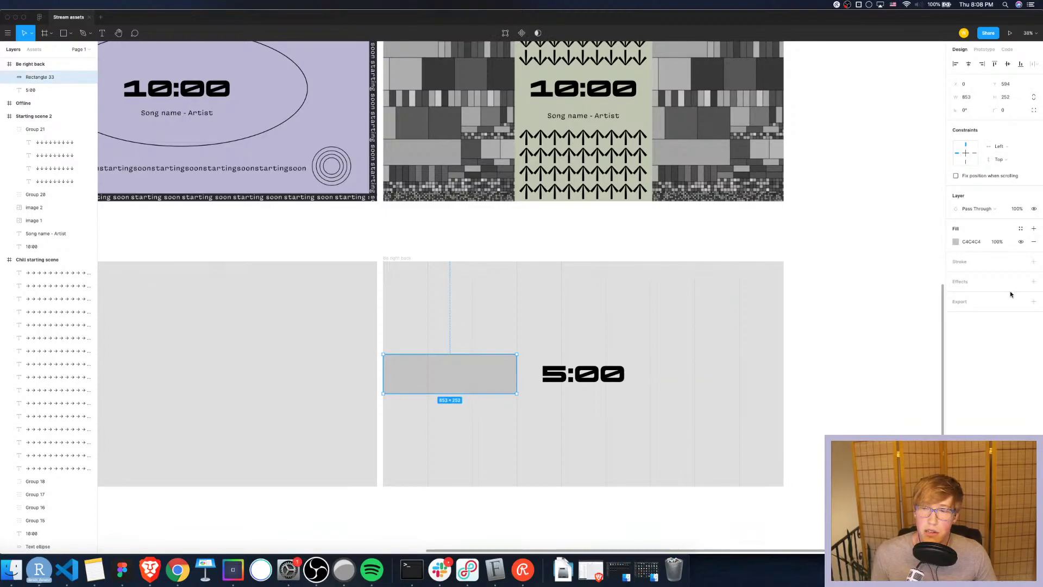
scroll(457, 350, down, 5)
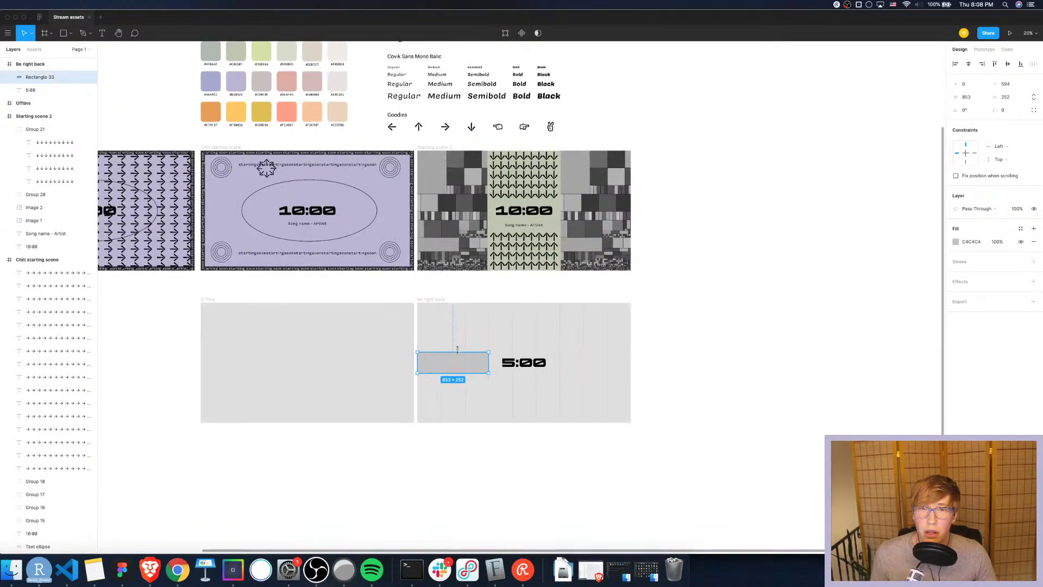
scroll(361, 350, up, 5)
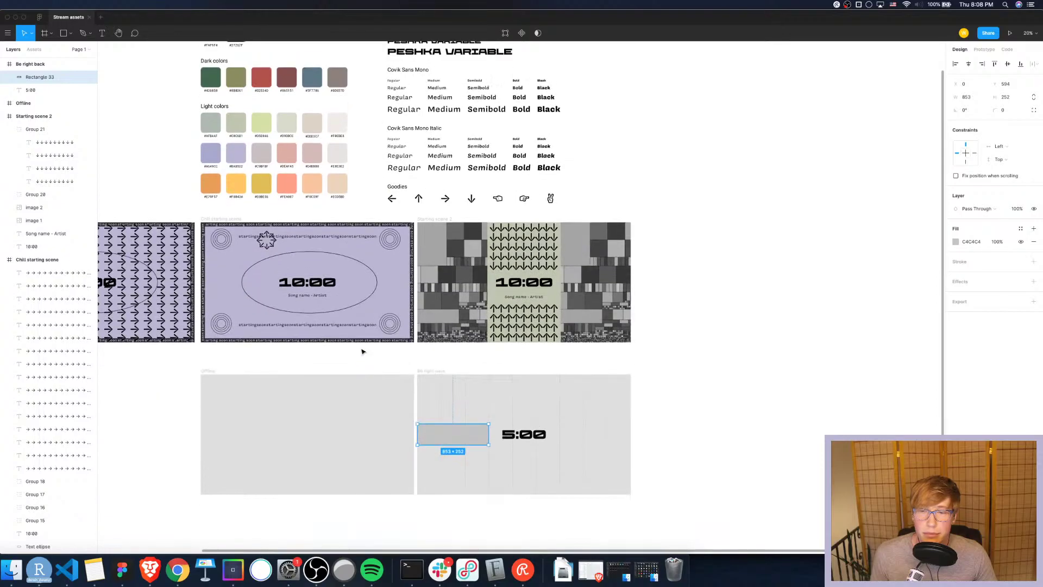
scroll(476, 338, down, 1)
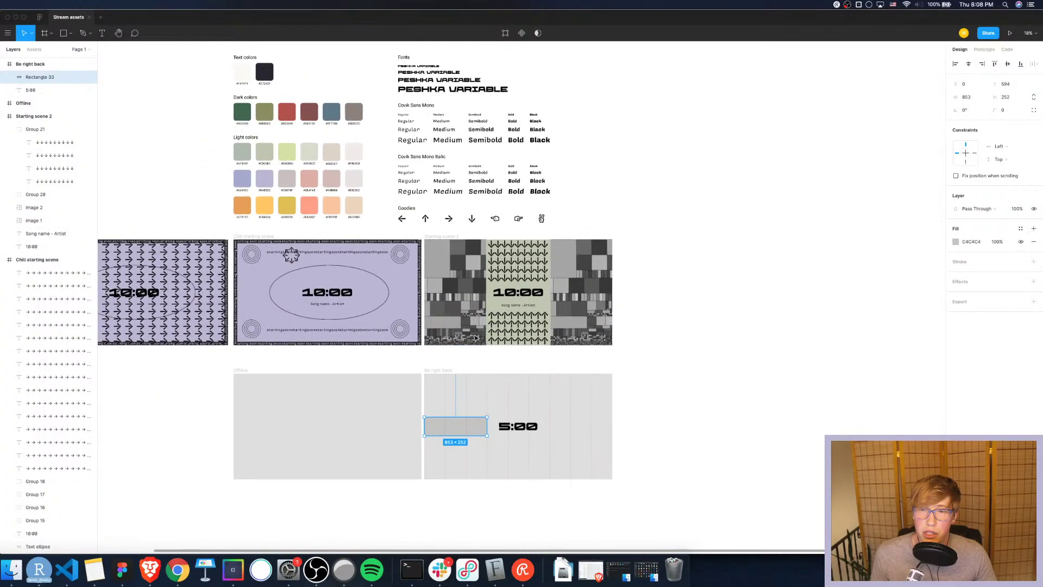
scroll(475, 338, up, 3)
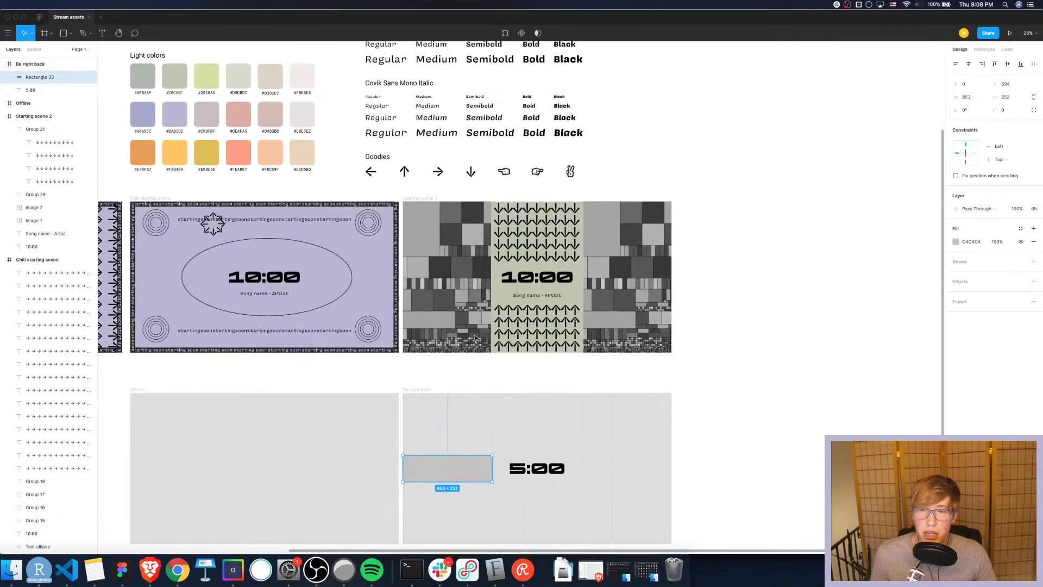
scroll(475, 338, up, 3)
scroll(475, 337, down, 8)
scroll(476, 338, up, 2)
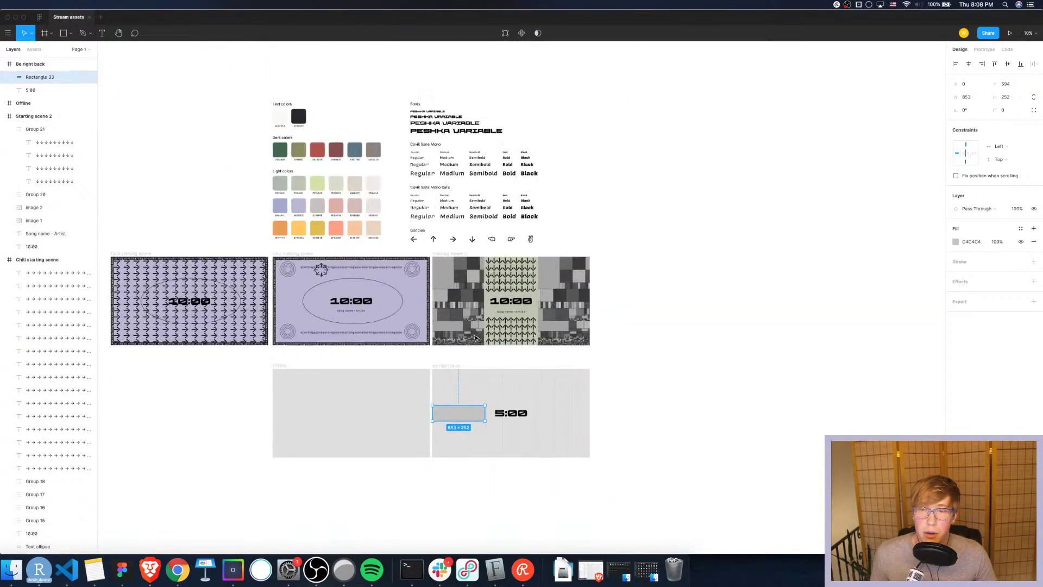
scroll(475, 338, up, 4)
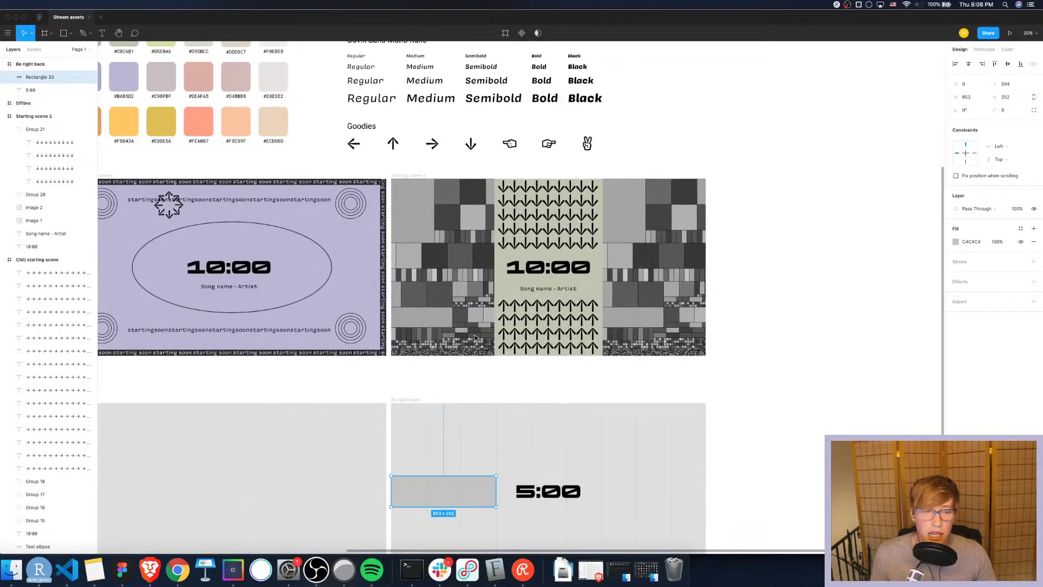
scroll(475, 338, left, 5)
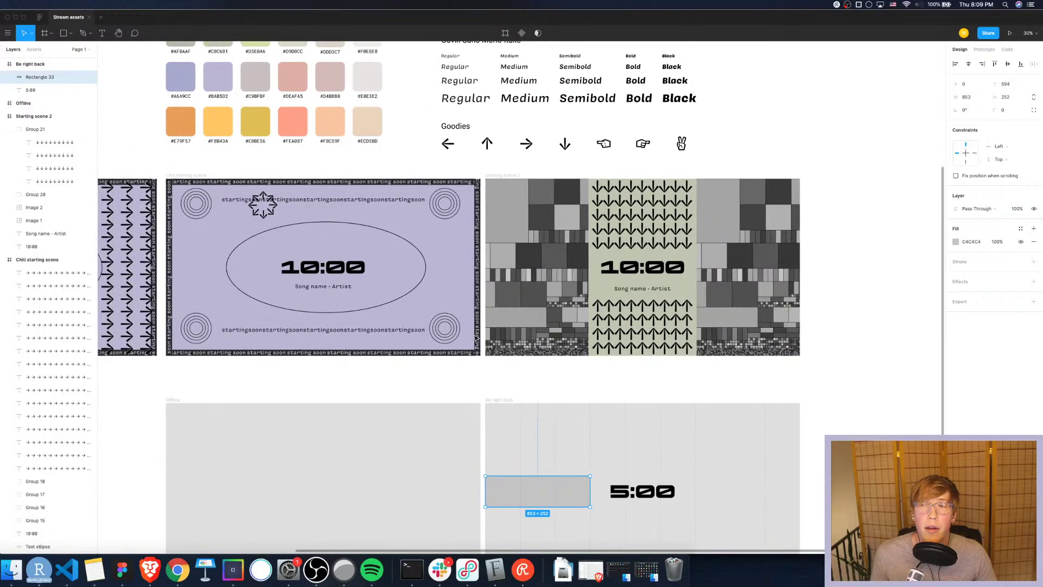
scroll(939, 235, up, 5)
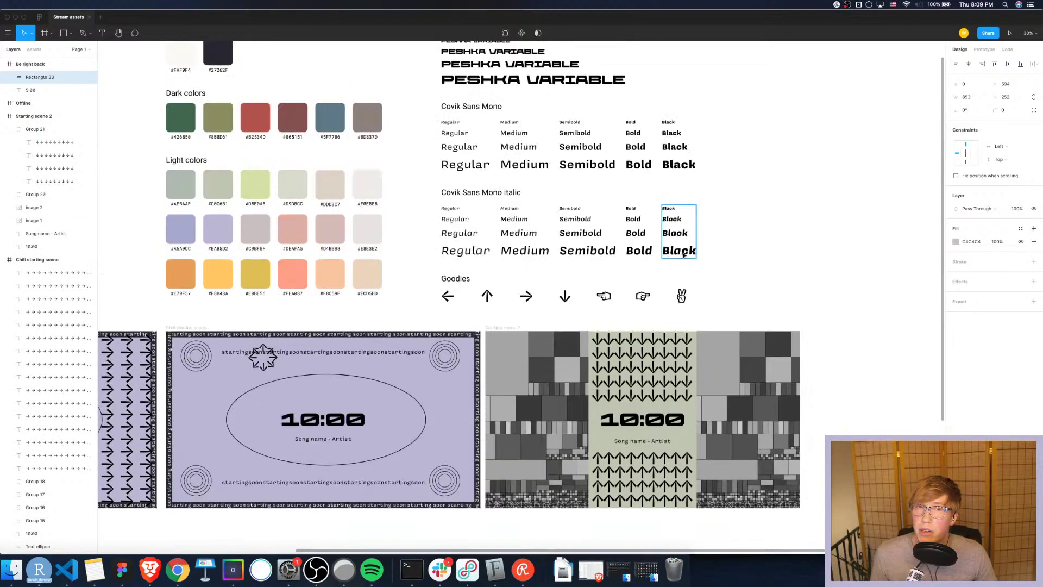
click(955, 242)
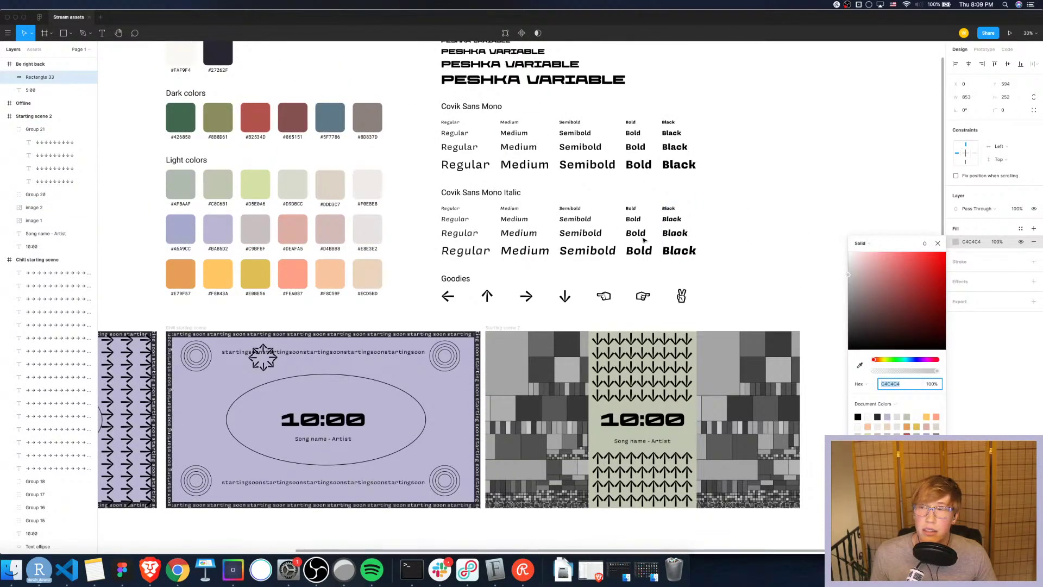
click(860, 365)
click(217, 54)
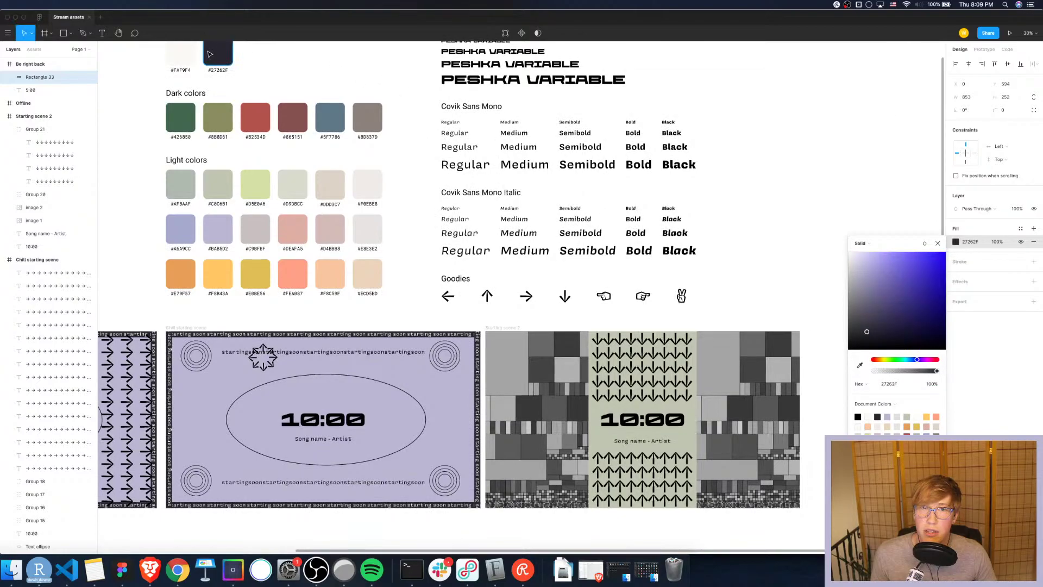
click(763, 237)
Add a text layer reading "B" near the upper-left corner of the Be right back frame
scroll(792, 296, down, 5)
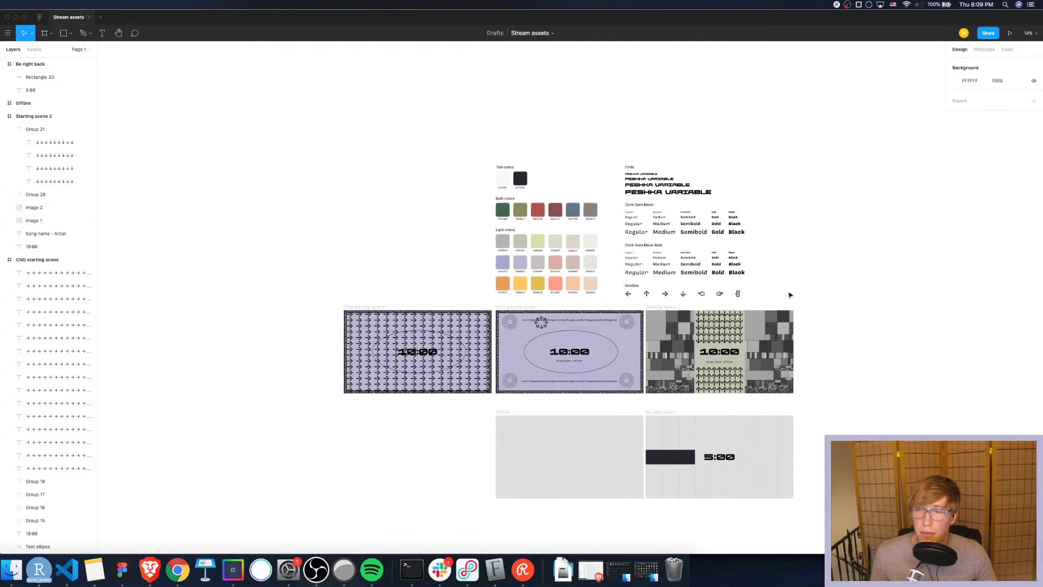
scroll(741, 471, up, 5)
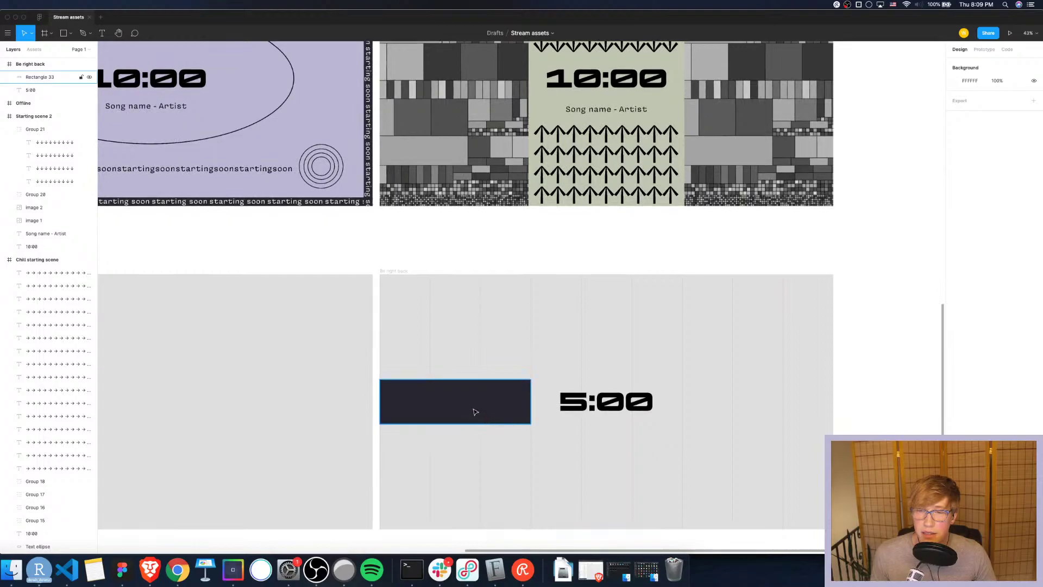
click(472, 411)
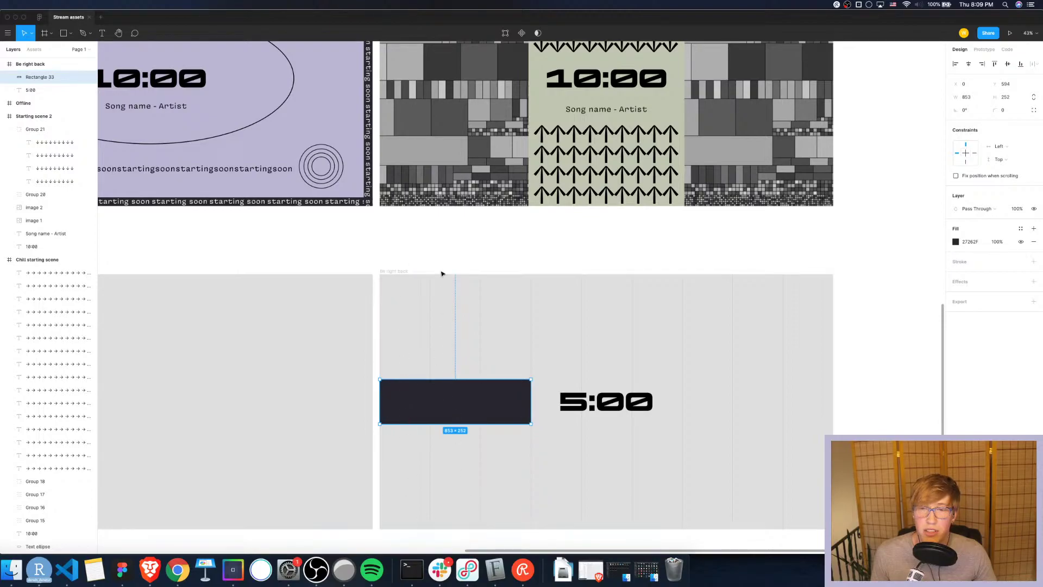
click(326, 240)
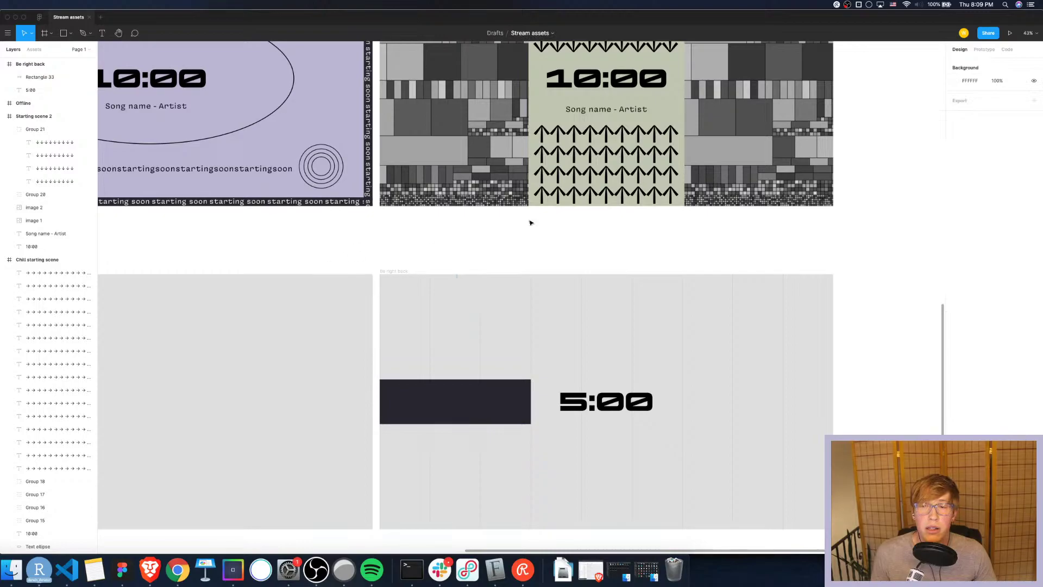
key(t)
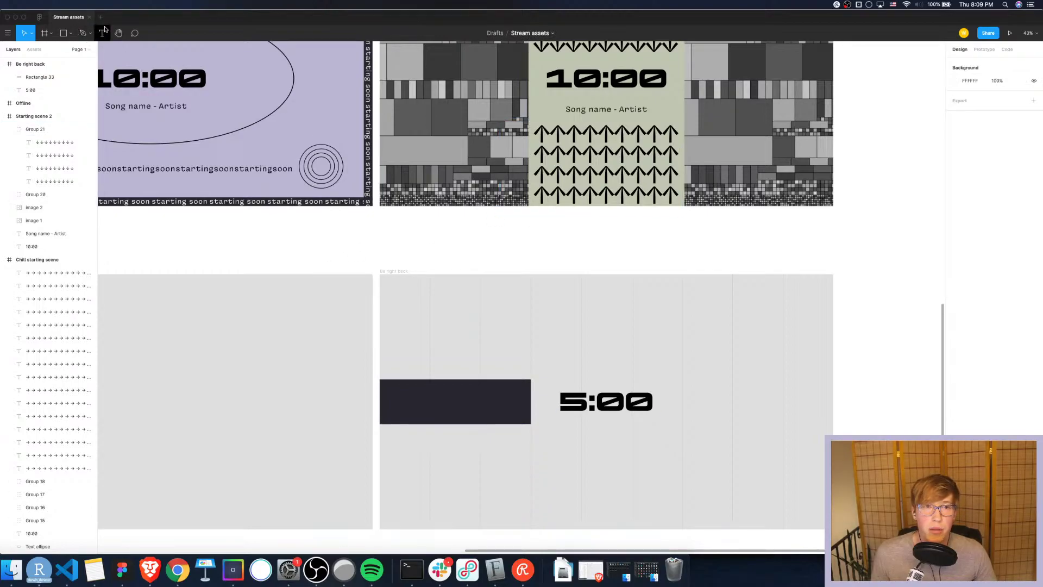
click(390, 280)
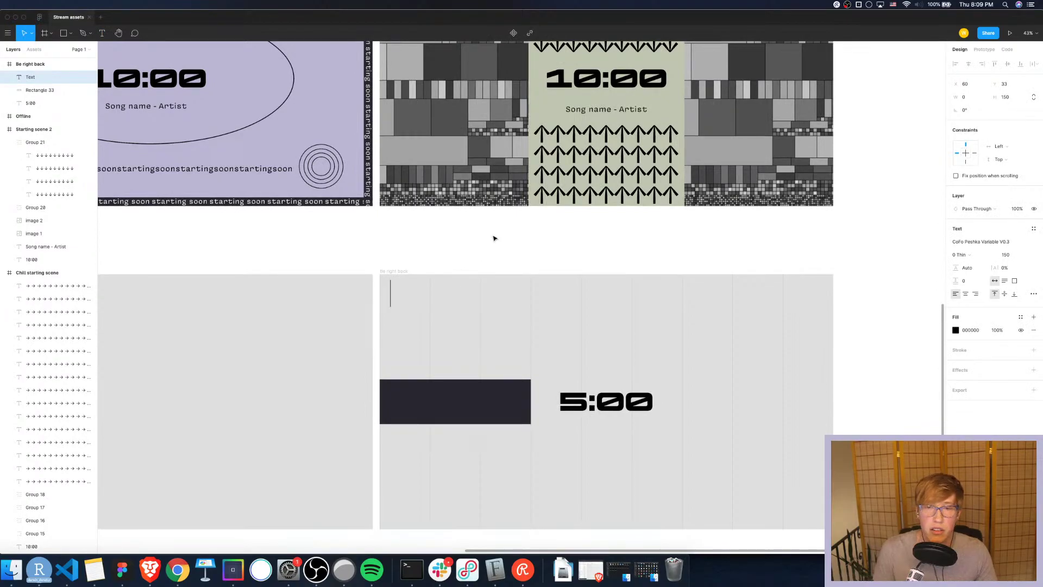
text(B)
key(Escape)
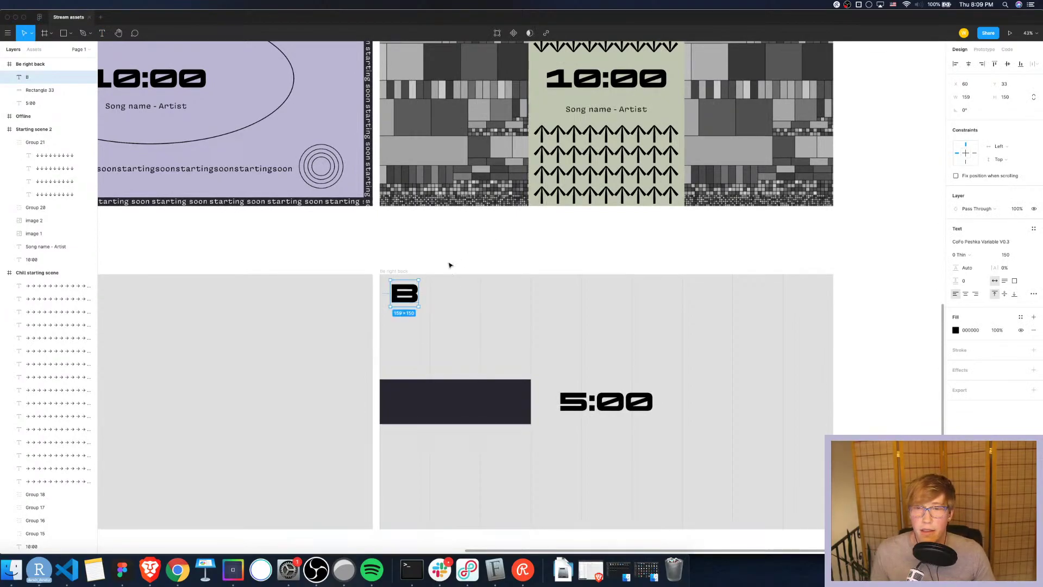
Set the letter B's font to Covik Sans Mono in the Bold weight
click(1033, 243)
scroll(1033, 243, down, 8)
click(1032, 243)
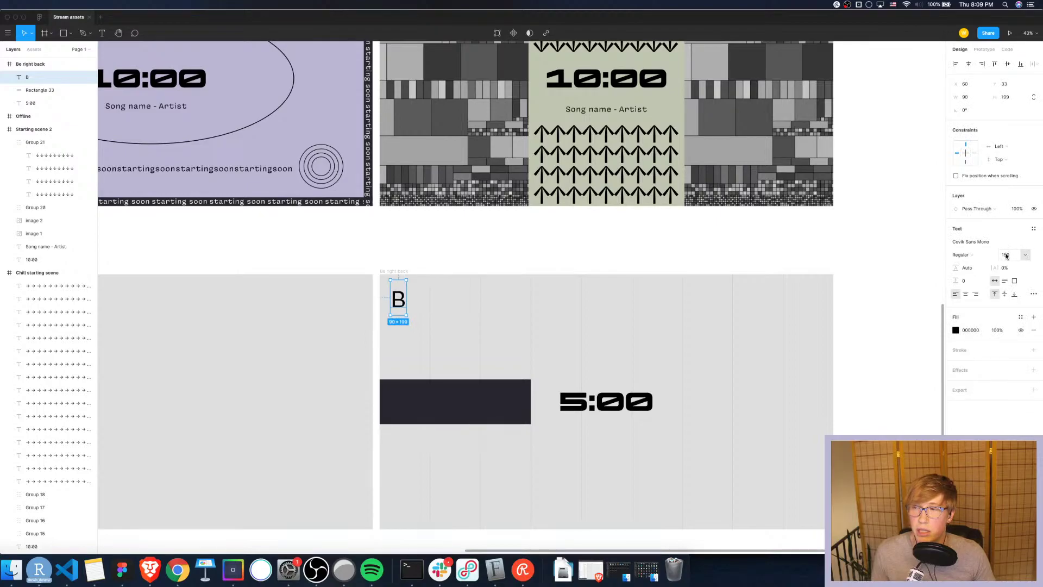
click(972, 255)
click(970, 289)
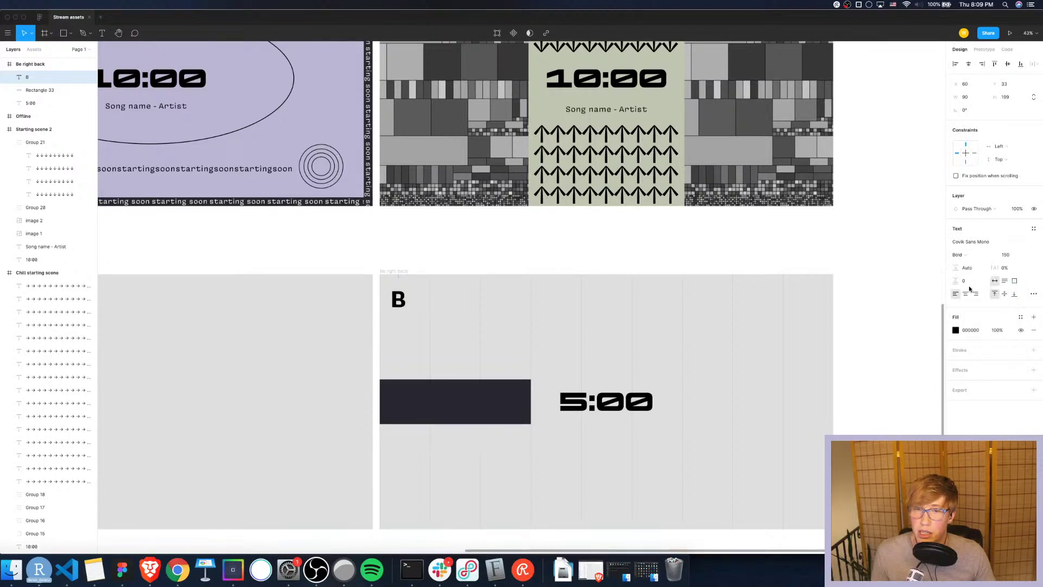
click(983, 253)
click(973, 263)
click(974, 255)
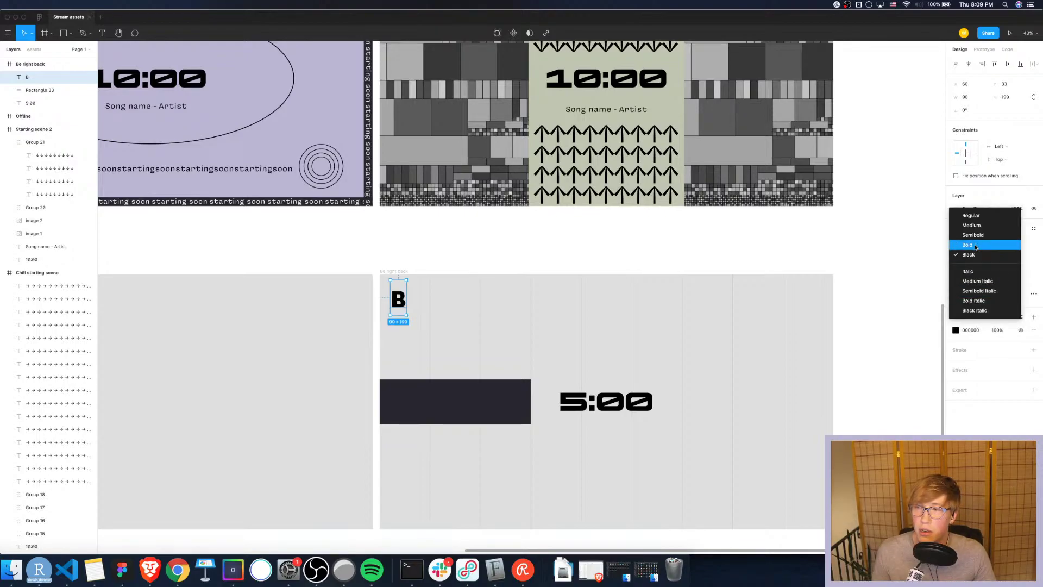
click(976, 245)
Move the B against the frame's upper-left corner and scale it to the first grid column's width, 284
click(1010, 255)
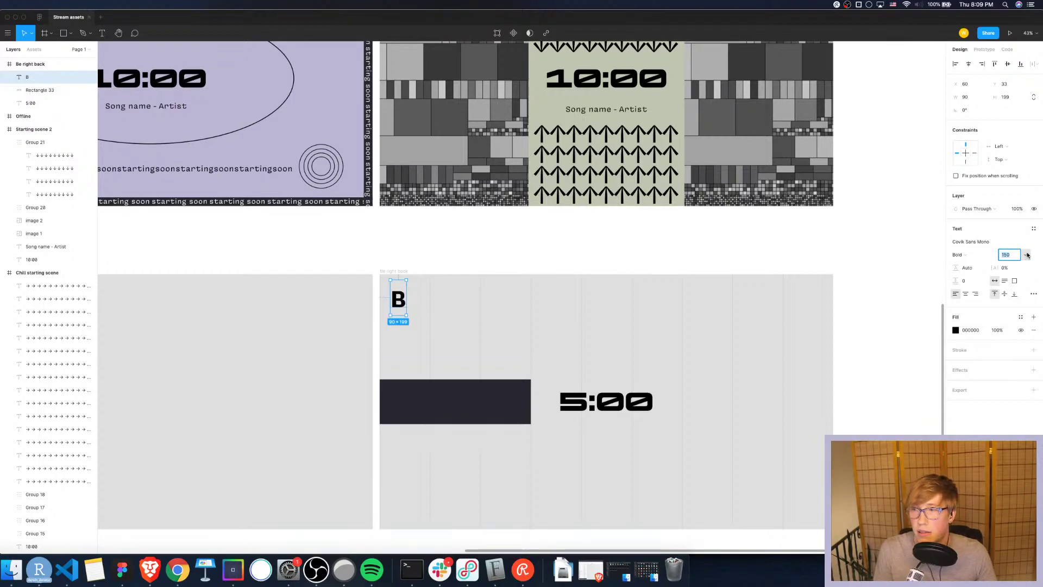
click(396, 295)
drag(397, 298, 387, 285)
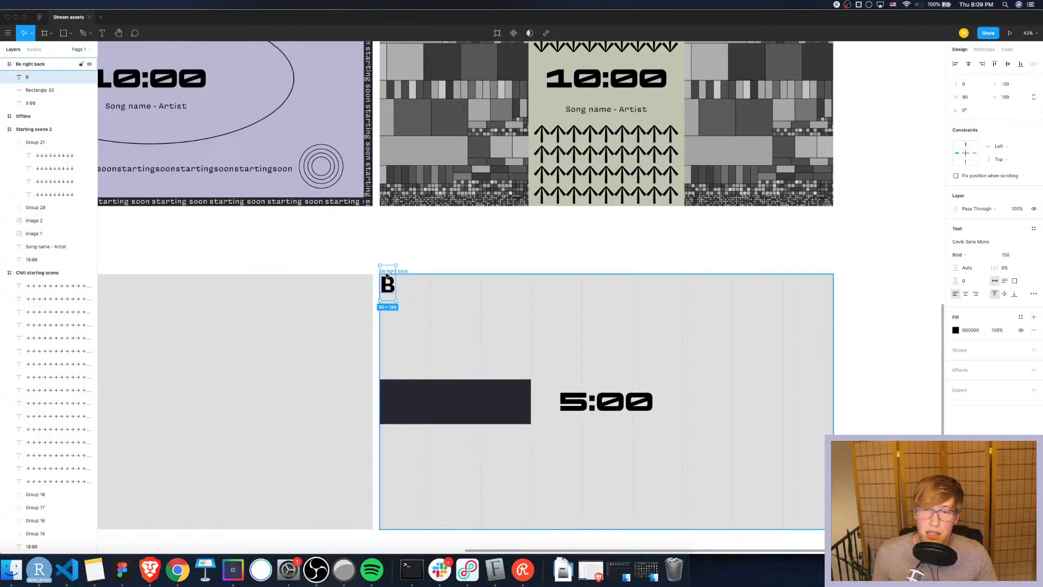
key(k)
drag(396, 301, 431, 351)
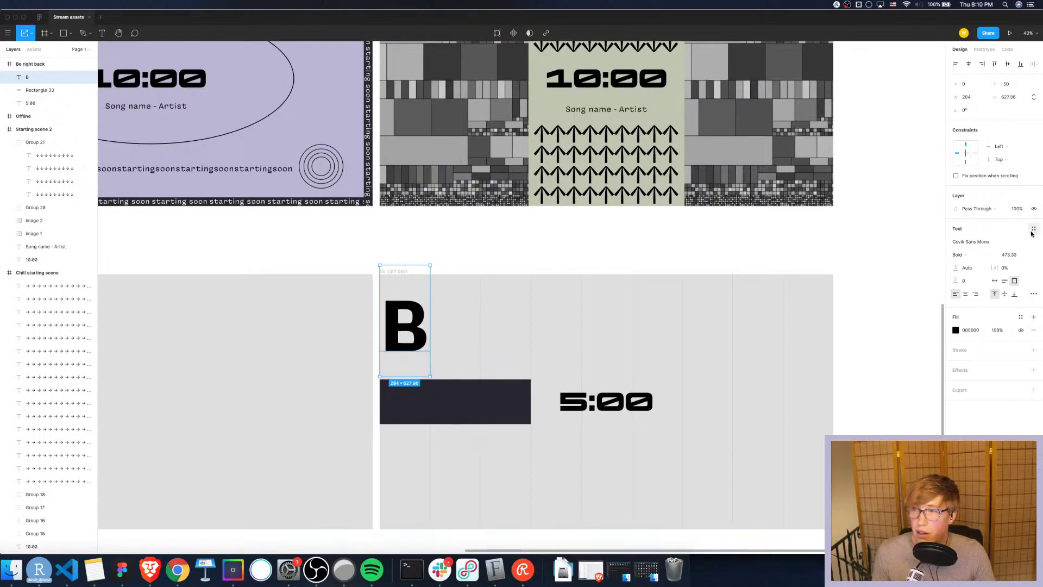
Set the B's font size to 475 and move the letter up until its glyph nears the frame's upper edge
click(1011, 255)
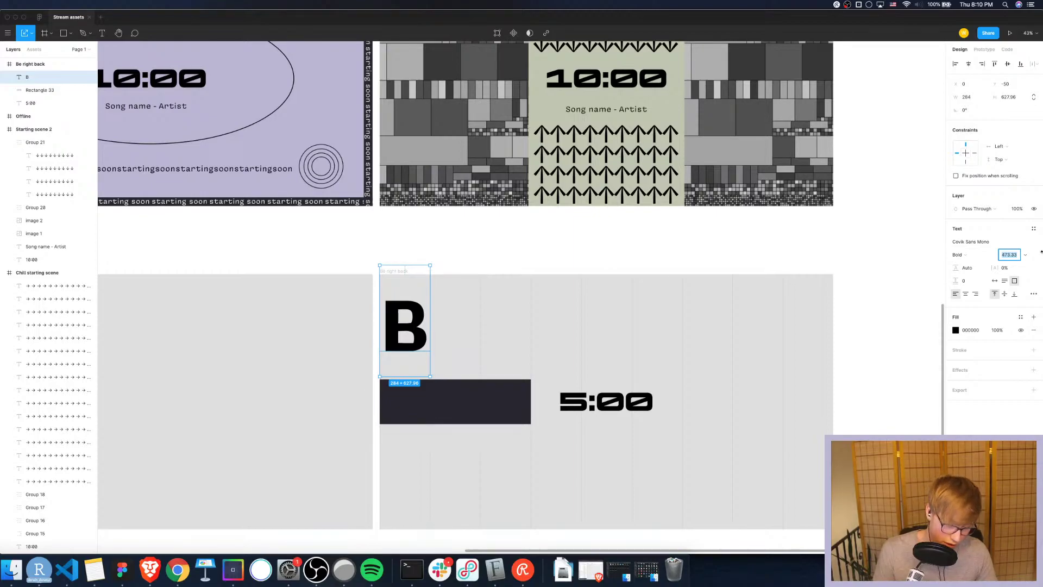
text(5)
key(Escape)
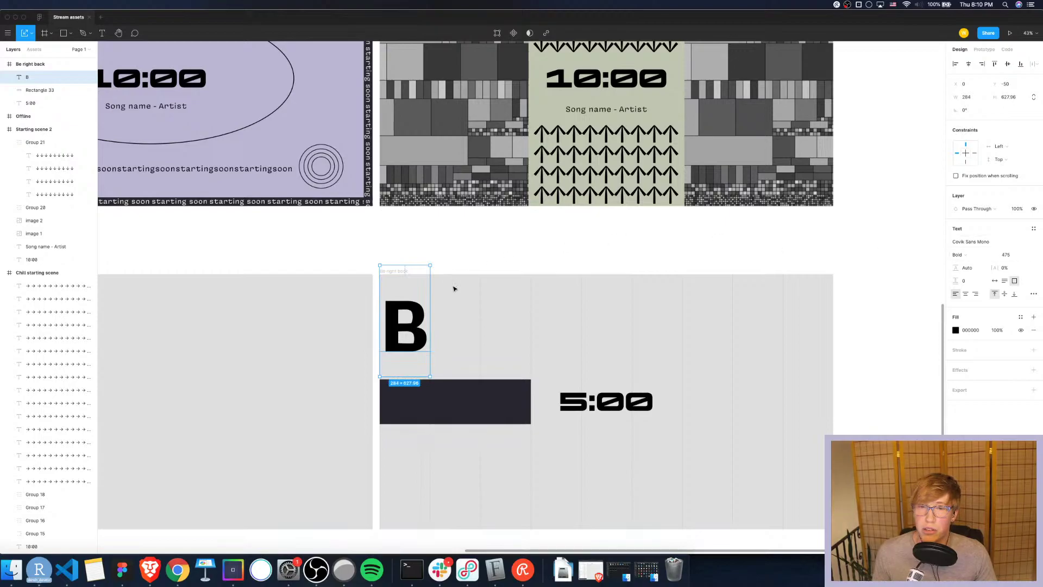
drag(407, 335, 404, 308)
Try to shorten the B's text box from its upper edge, first with the Scale tool and again with the Move tool
drag(406, 241, 408, 256)
key(super+z)
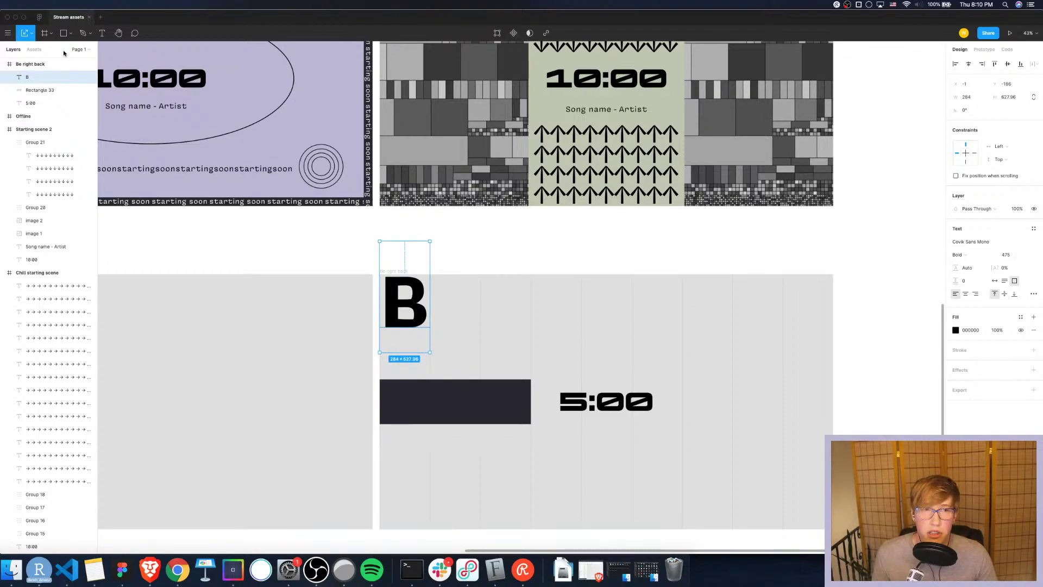
click(32, 33)
click(30, 50)
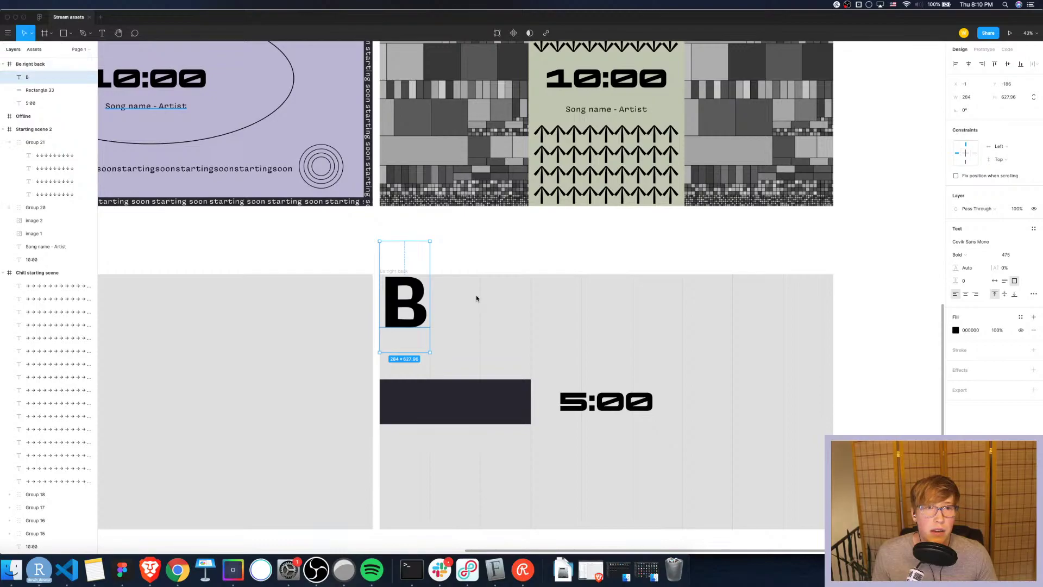
mouse_move(417, 241)
mouse_down()
mouse_move(416, 266)
mouse_move(418, 247)
mouse_up()
key(super+z)
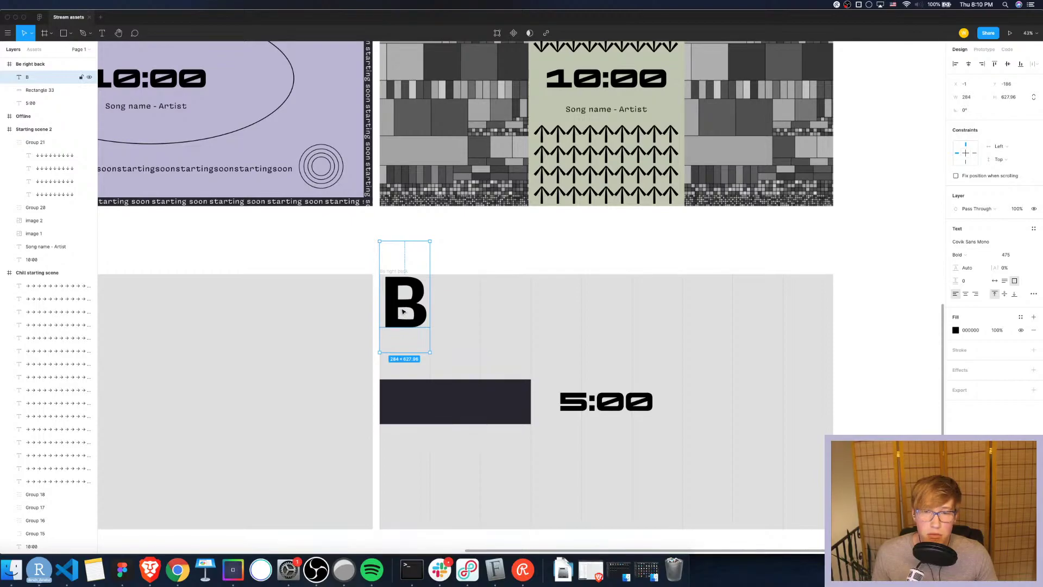
Duplicate the B directly below the original and nudge both letters up slightly to fit above the dark rectangle
drag(404, 311, 402, 364)
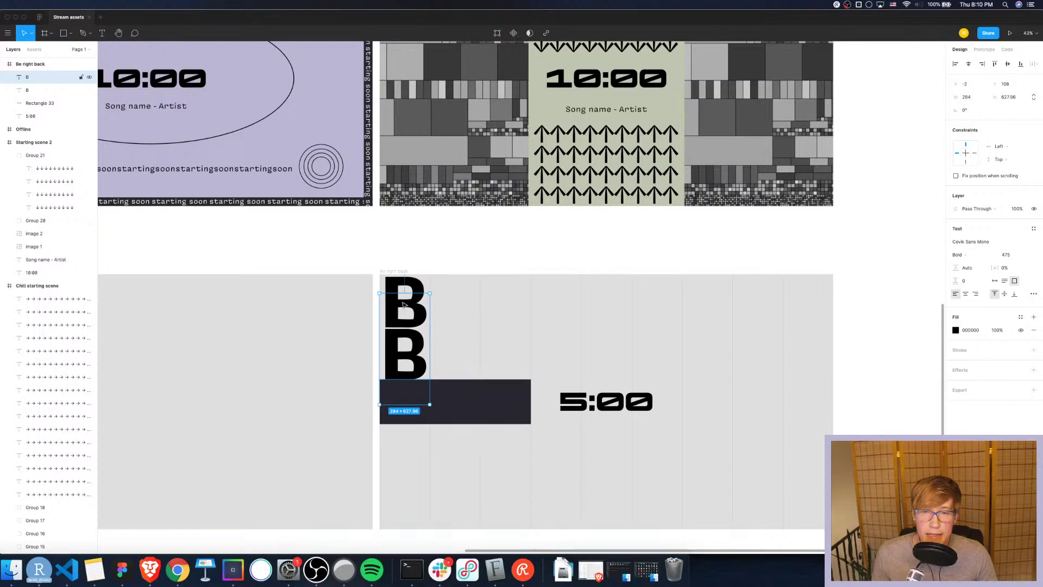
click(419, 239)
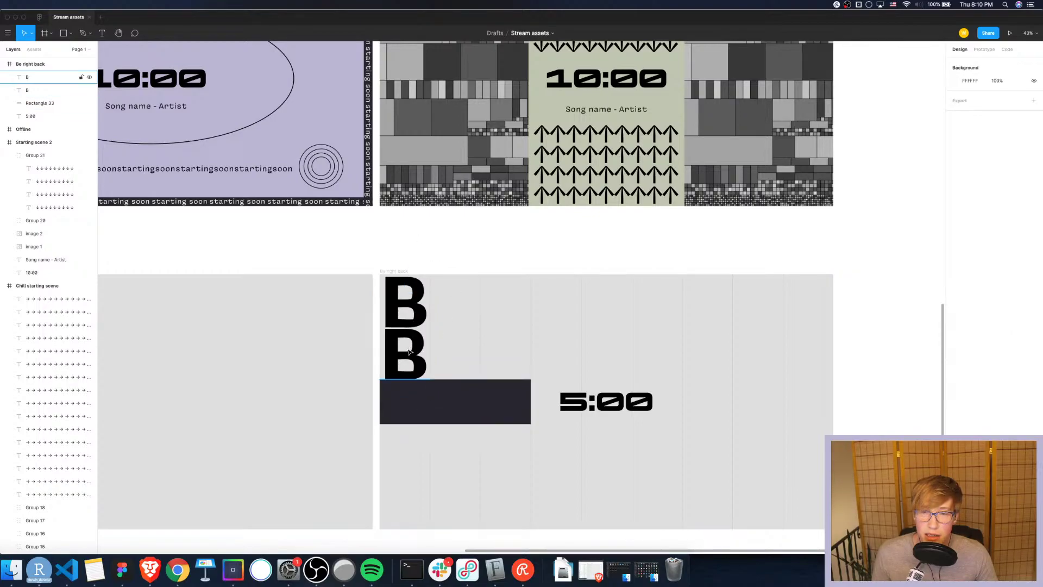
click(410, 352)
shift+click(404, 292)
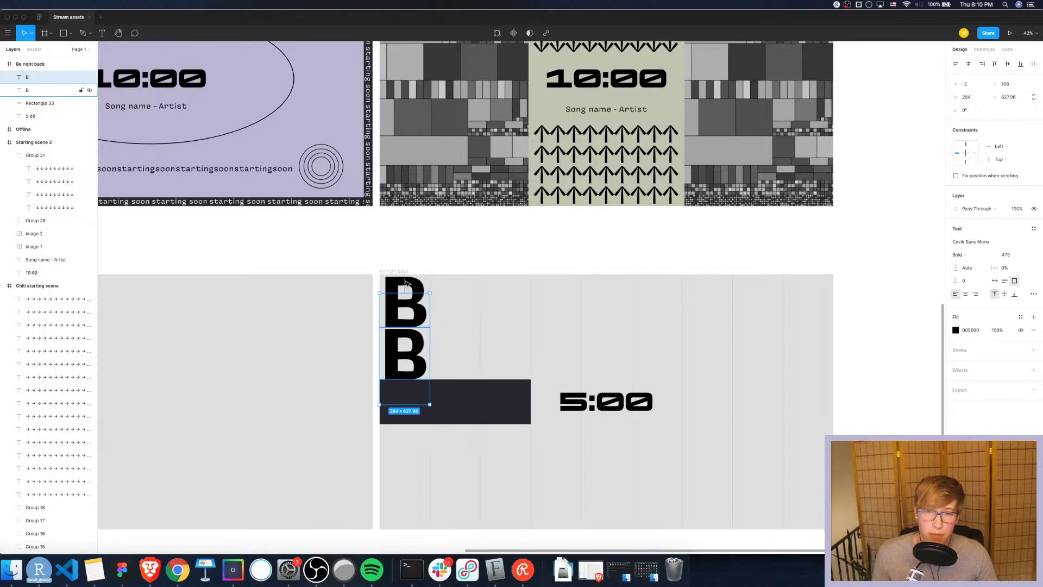
key(Up)
key(Up)
key(Up)
key(Up)
key(Up)
key(Up)
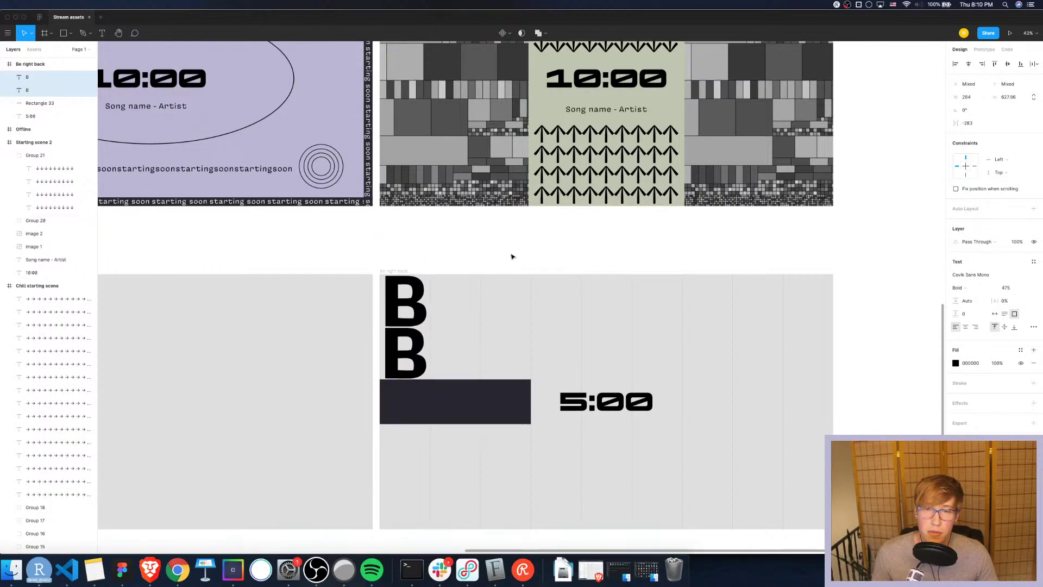
key(Down)
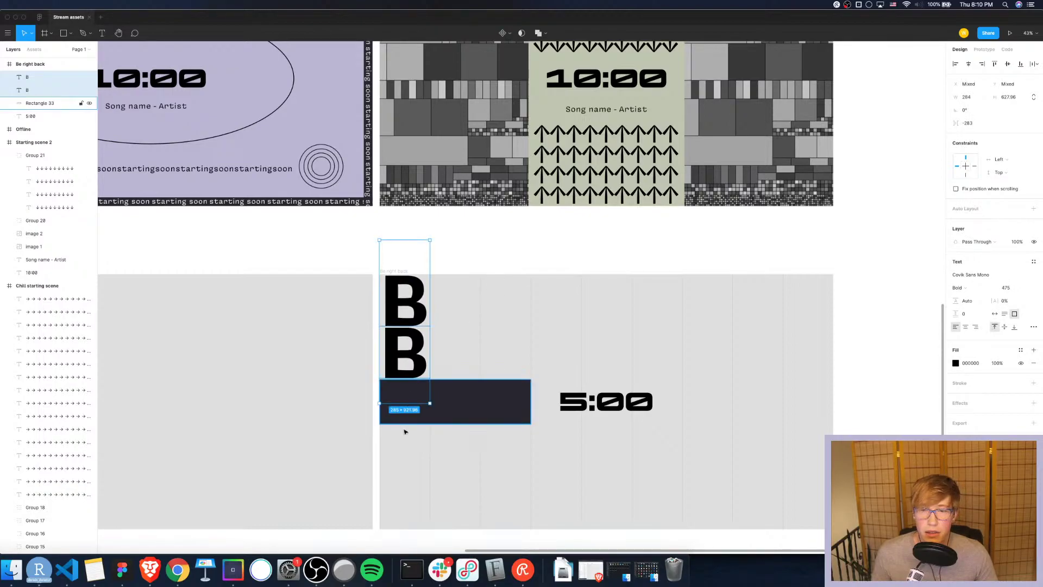
click(487, 401)
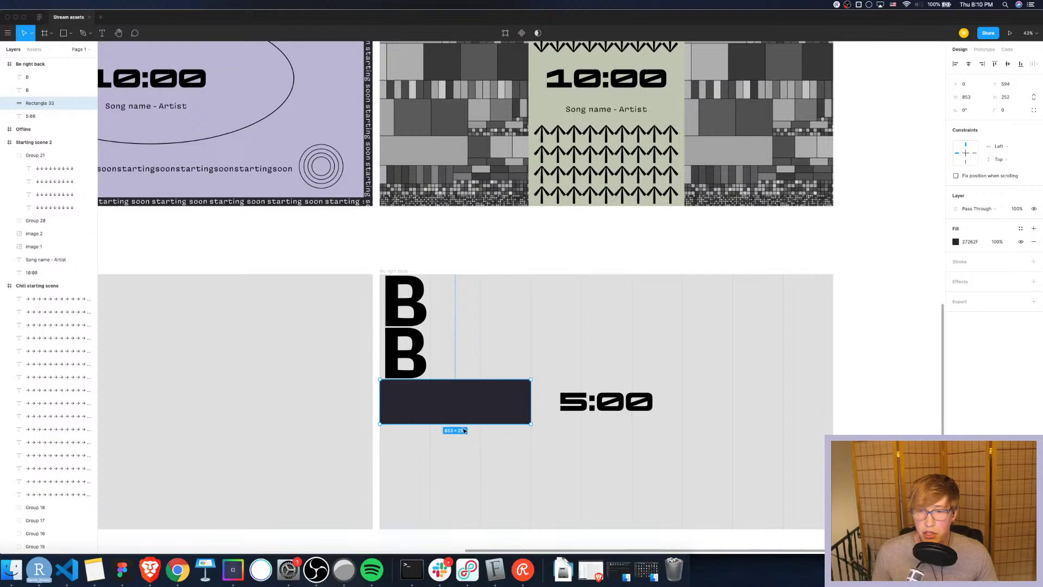
click(409, 311)
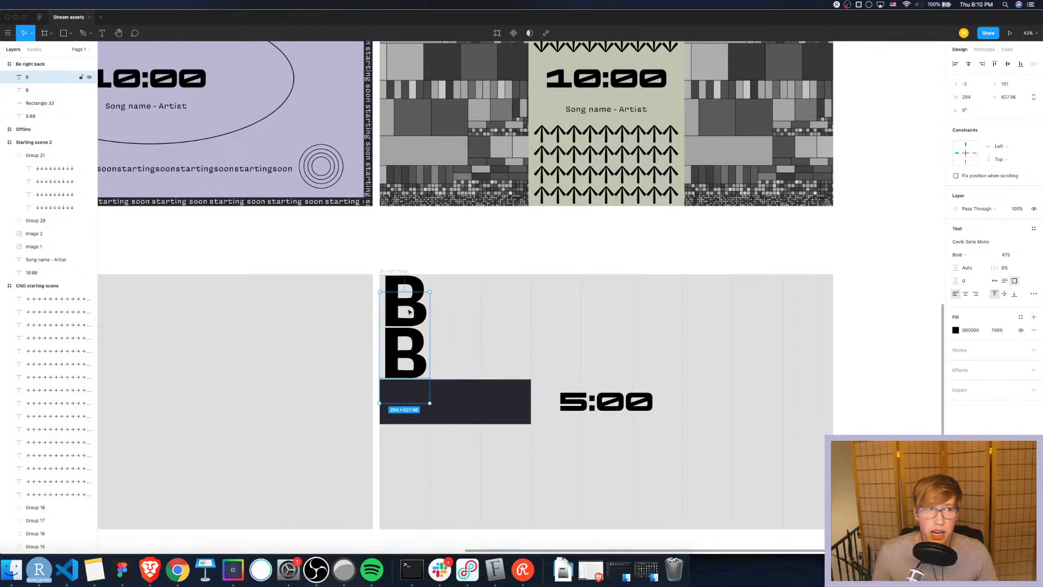
click(416, 280)
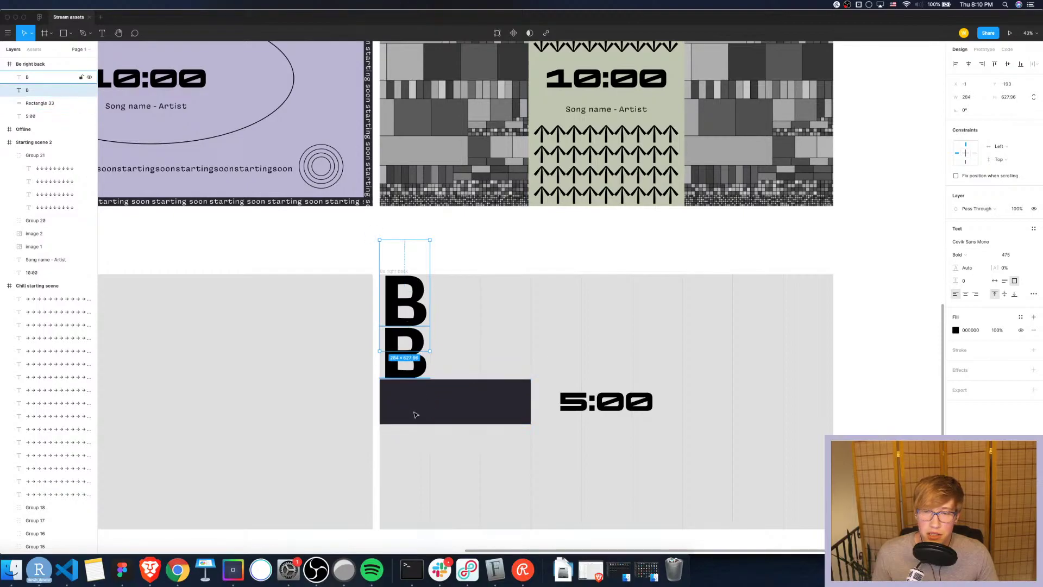
key(alt)
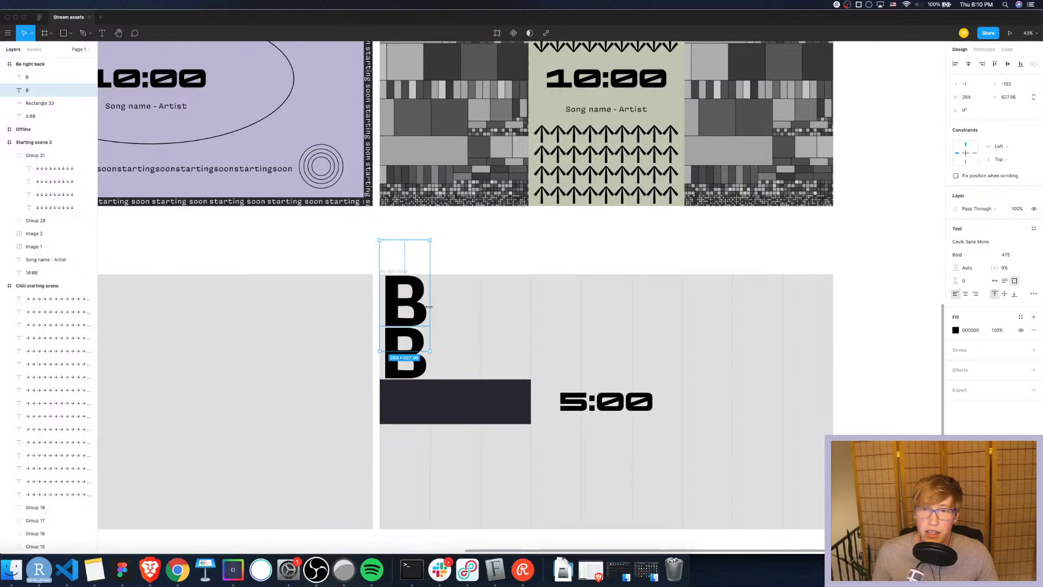
key(alt)
drag(404, 303, 456, 299)
click(611, 237)
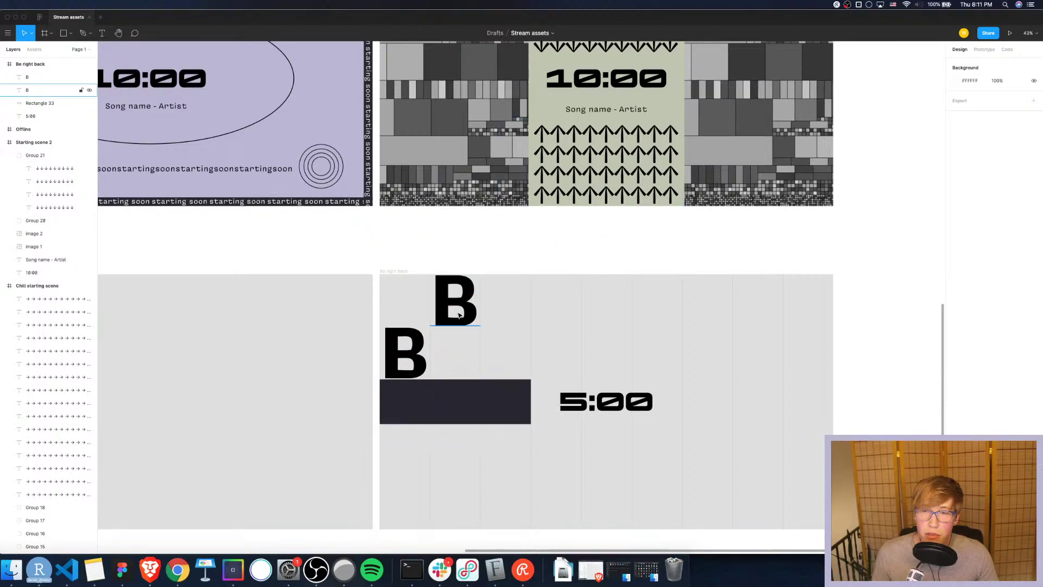
double_click(458, 314)
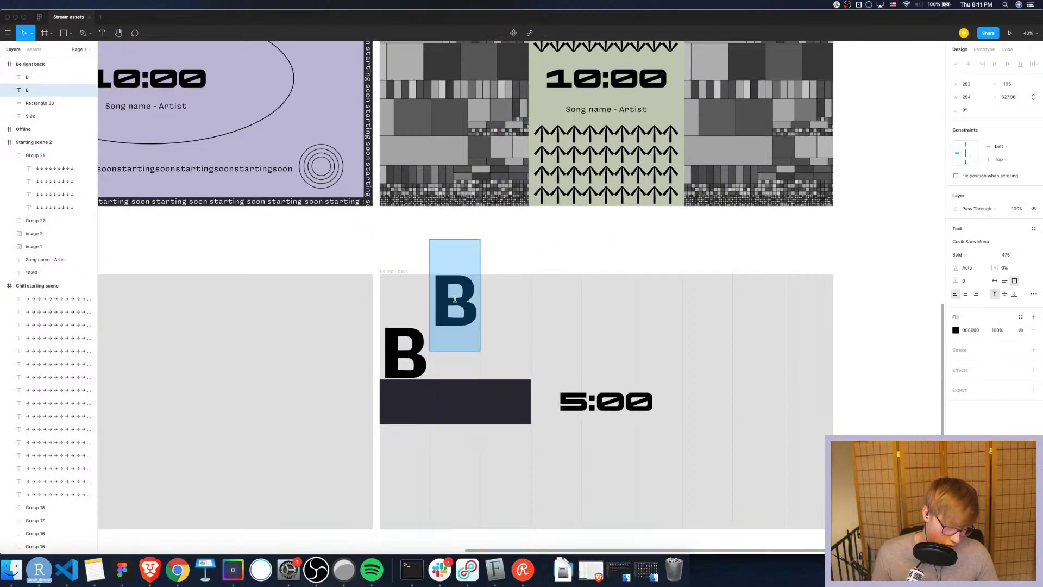
key(Escape)
key(super+z)
key(super+z)
key(super+z)
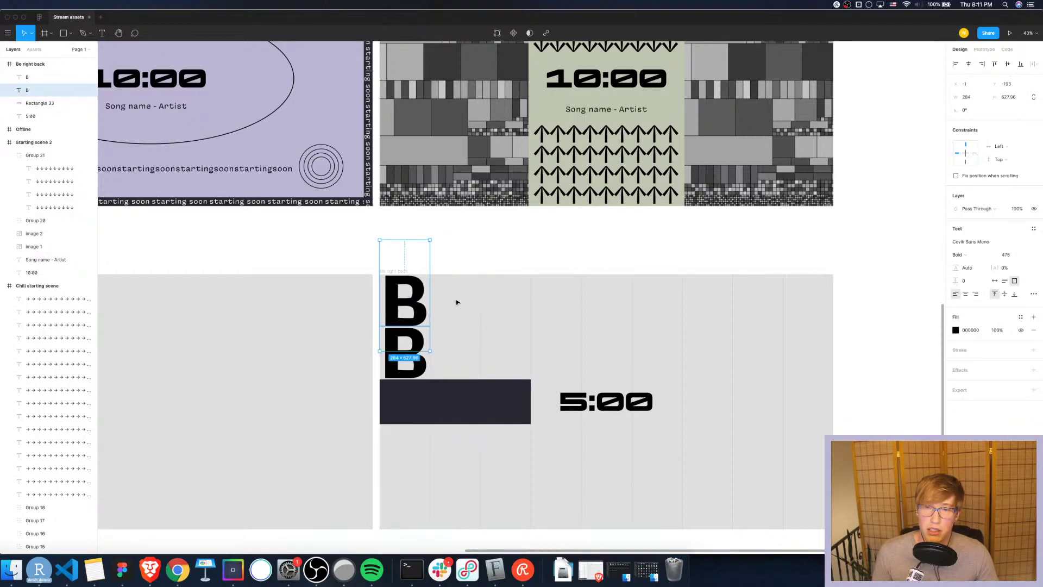
Duplicate the upper B into the second grid column and change the copy's letter to R
click(414, 296)
click(414, 282)
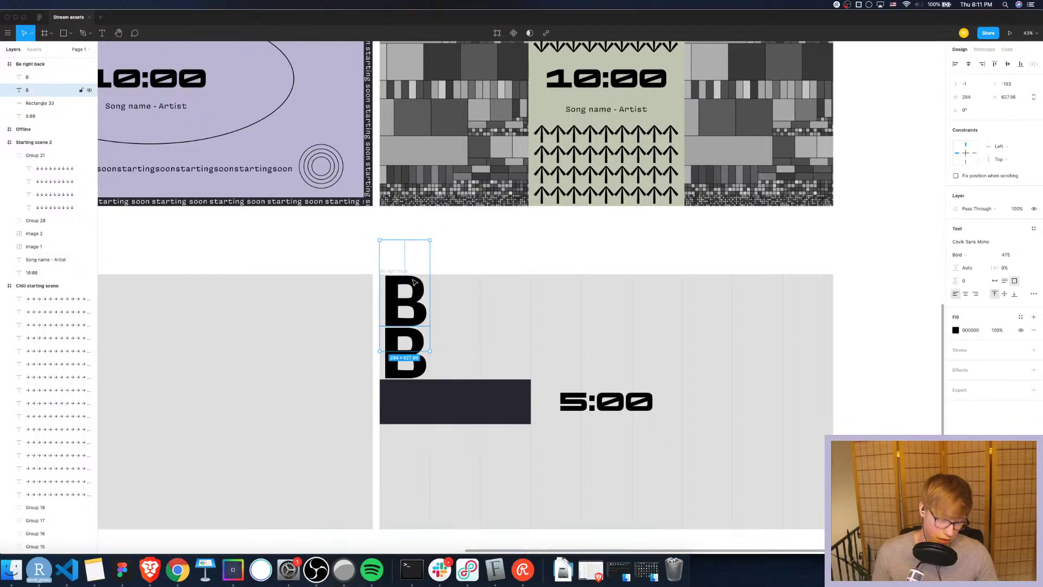
drag(415, 283, 465, 285)
click(542, 249)
double_click(463, 294)
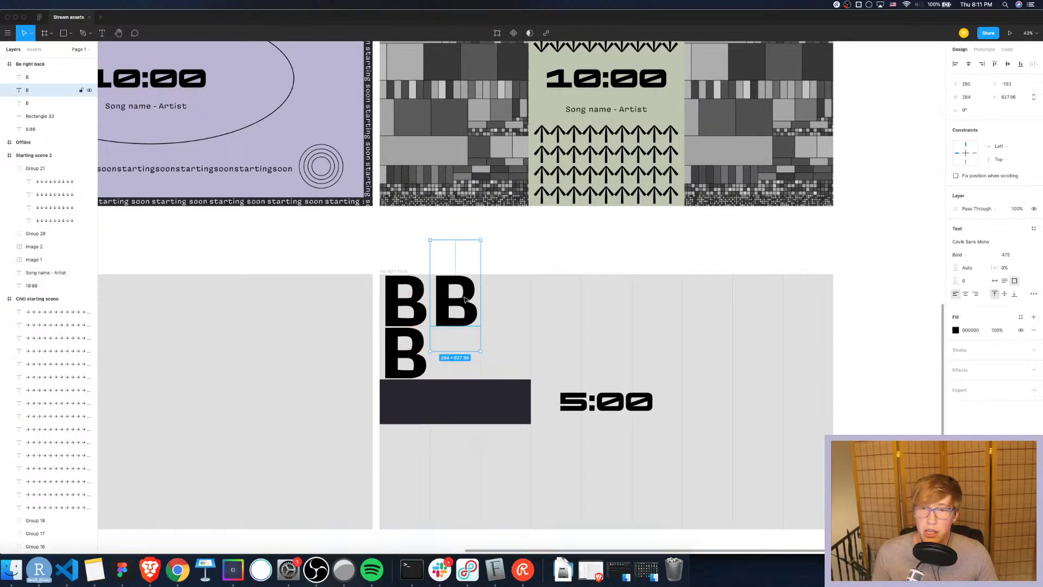
text(R)
key(Escape)
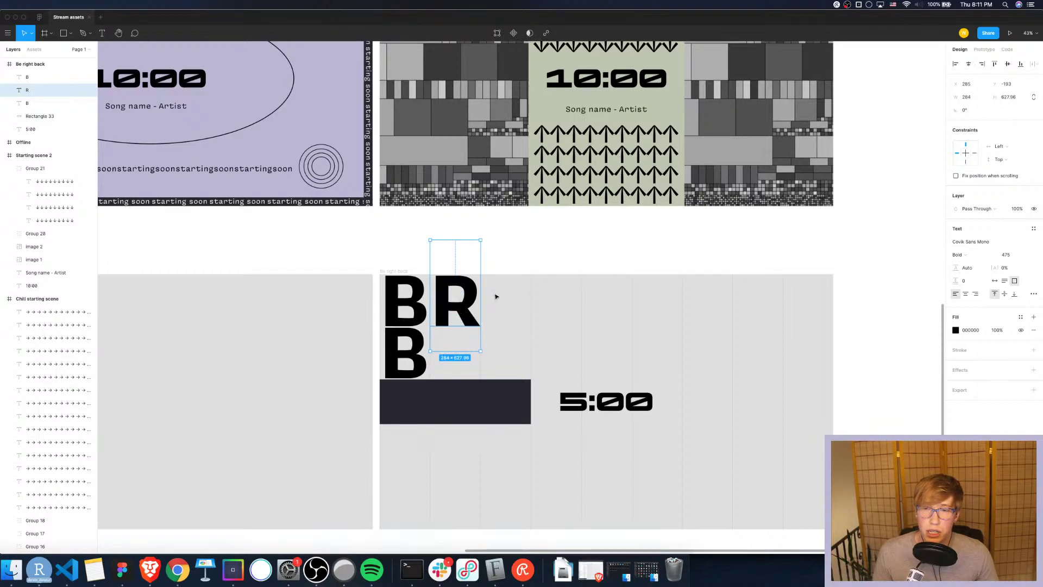
Duplicate the R into the third grid column and change the copy's letter to B
key(super+d)
drag(469, 295, 519, 295)
text(B)
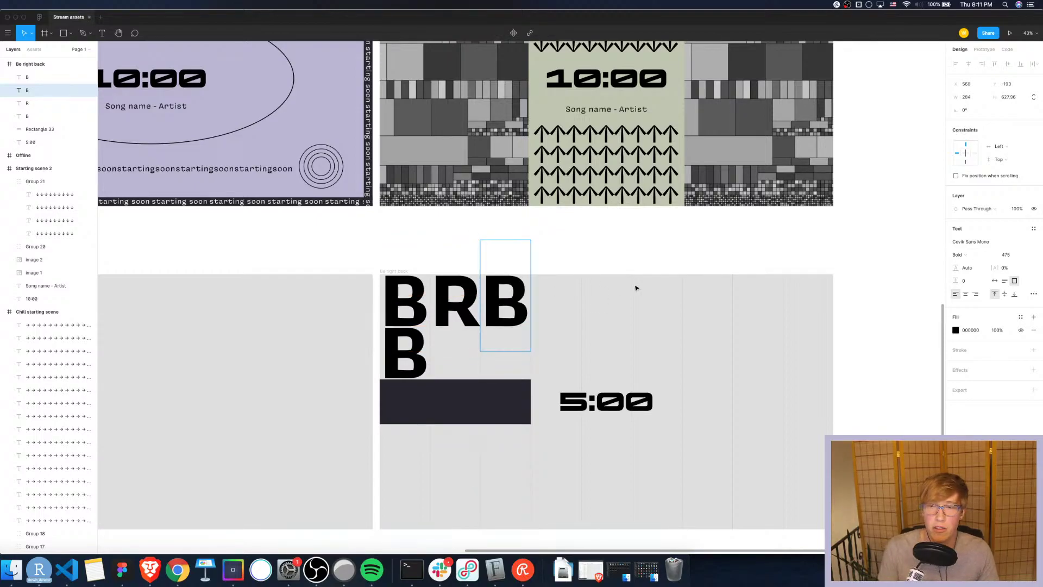
Delete the single B in the second row, directly above the dark rectangle
click(385, 356)
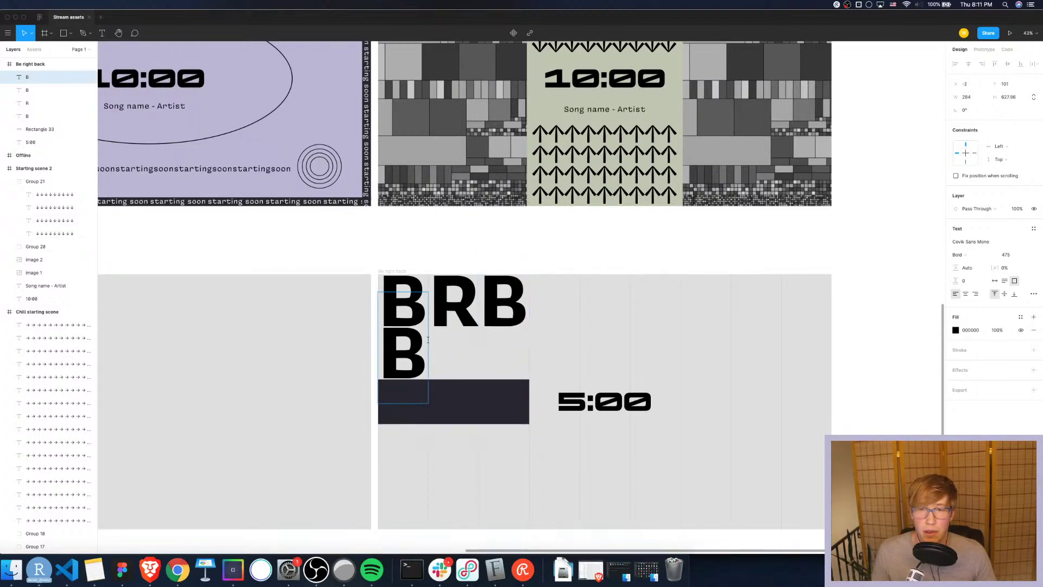
key(Escape)
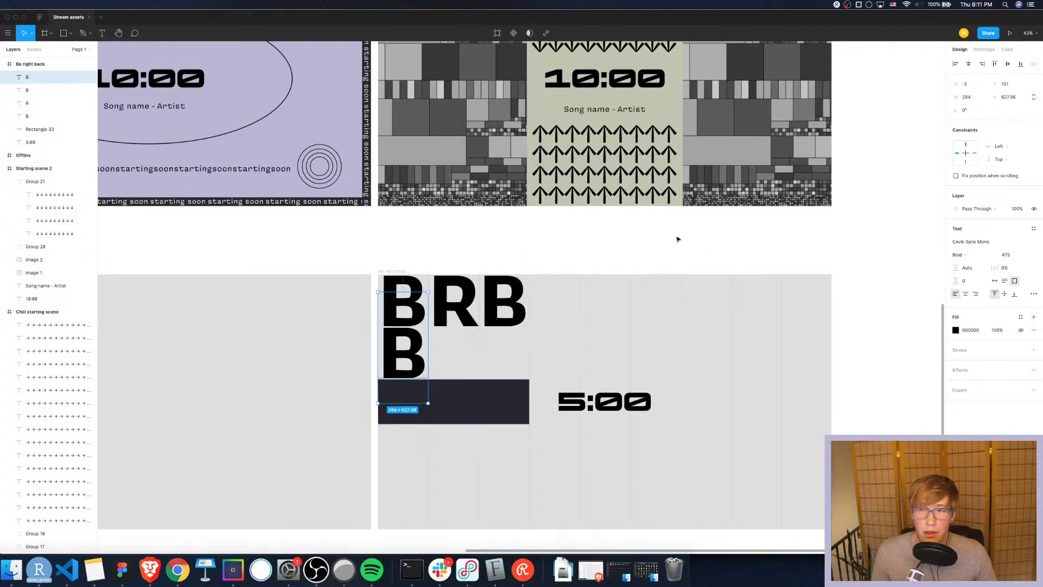
double_click(419, 361)
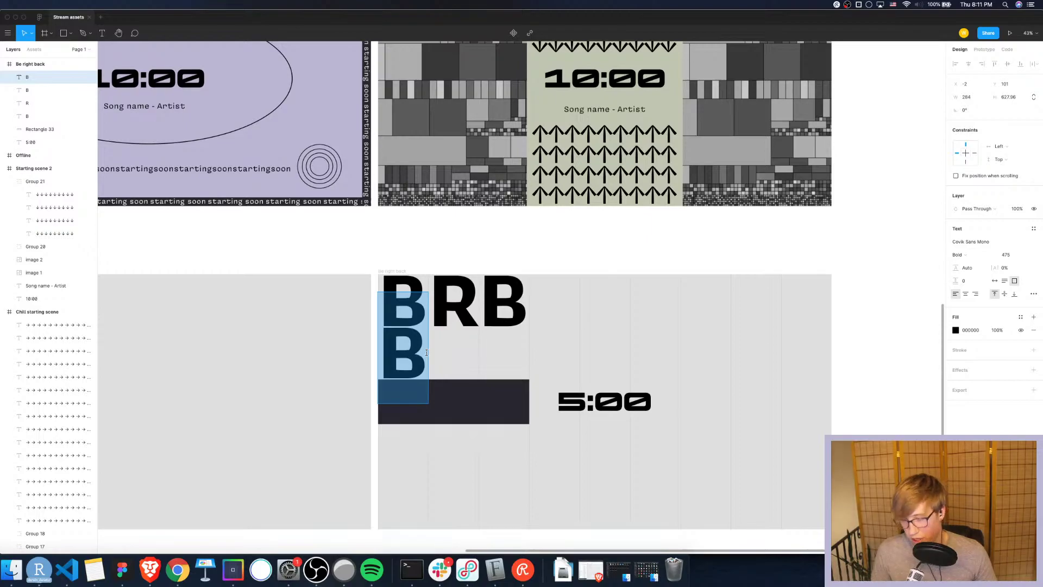
key(BackSpace)
key(Escape)
click(403, 299)
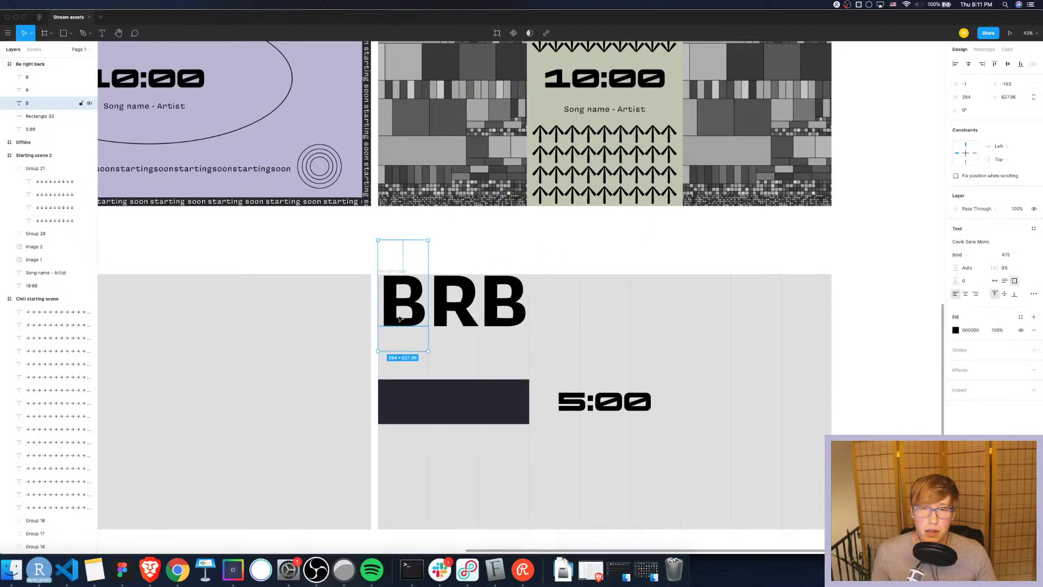
shift+click(454, 299)
shift+click(513, 299)
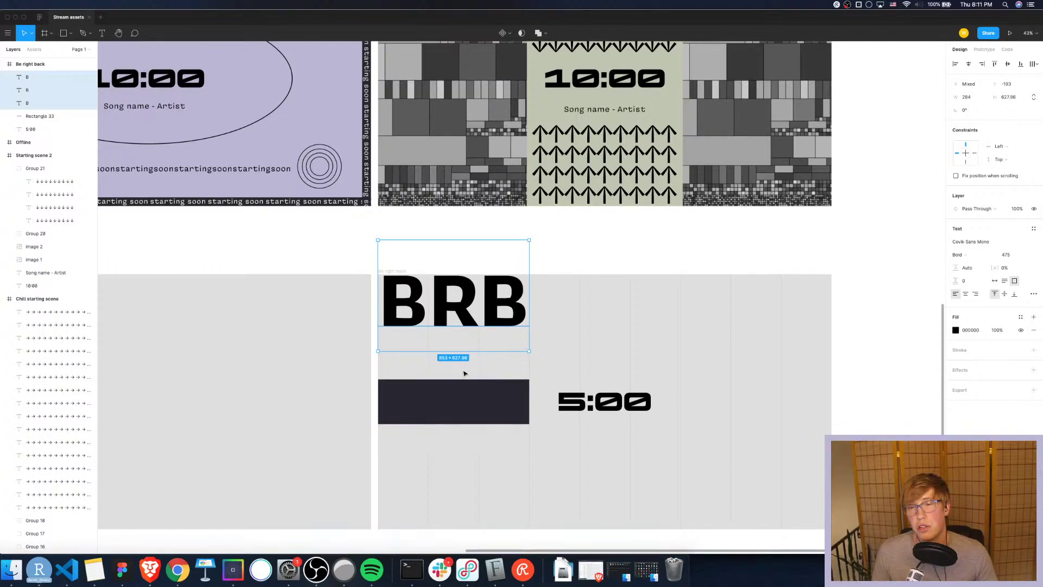
click(604, 241)
click(461, 297)
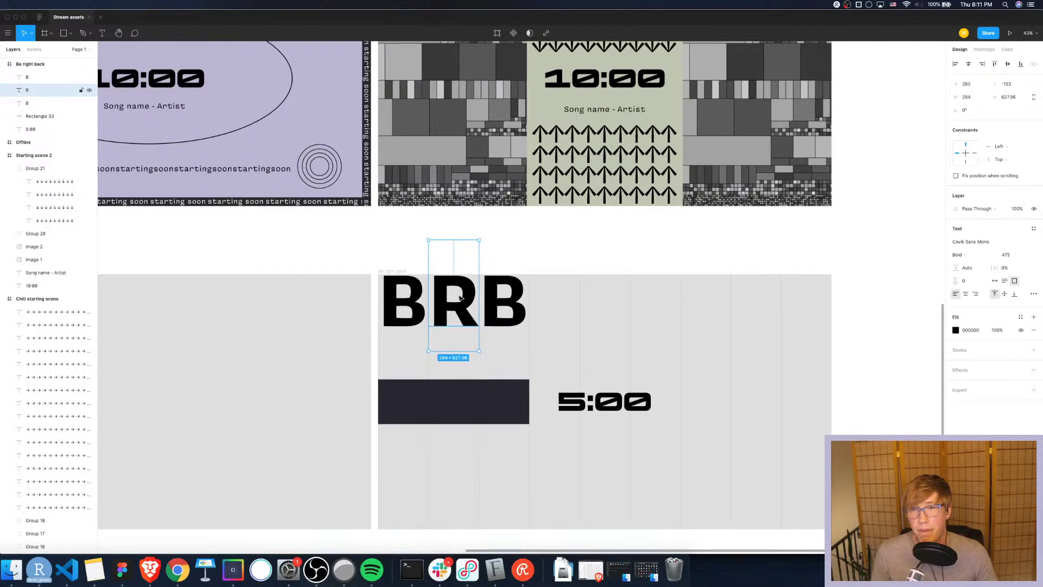
scroll(435, 307, right, 1)
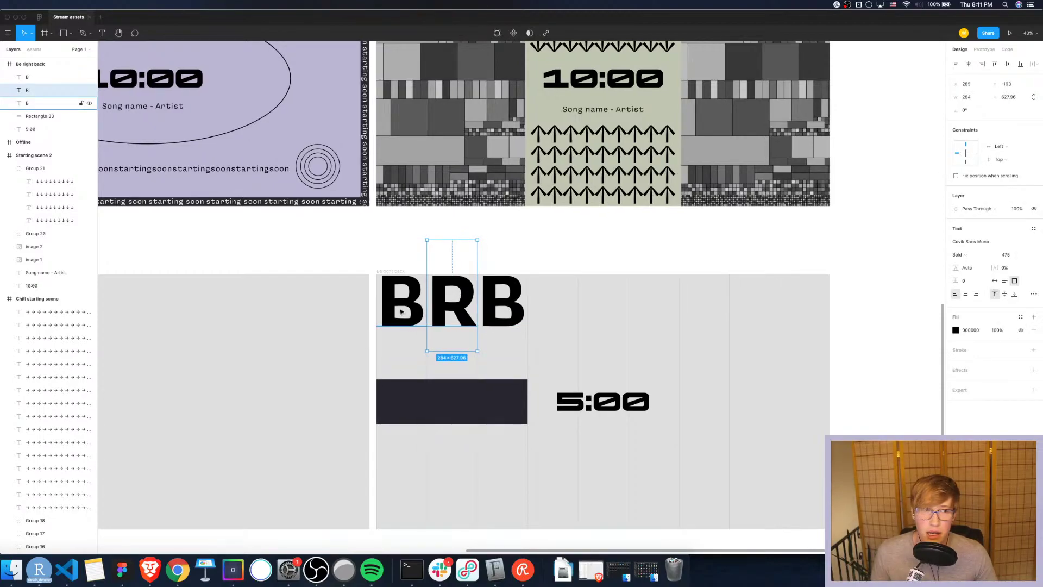
click(395, 287)
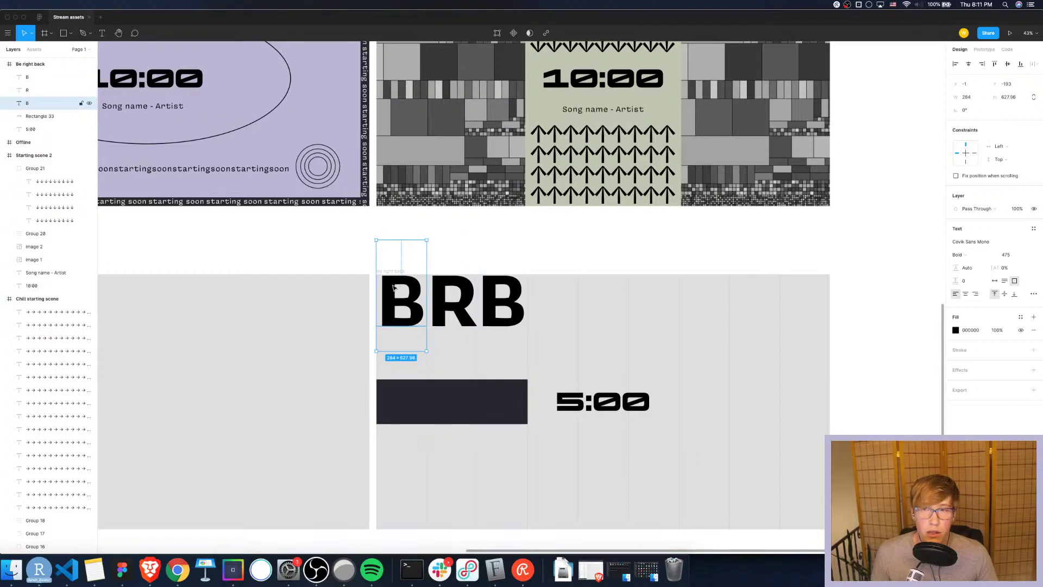
Try to add another B on a second line inside the first letter's text box
double_click(406, 298)
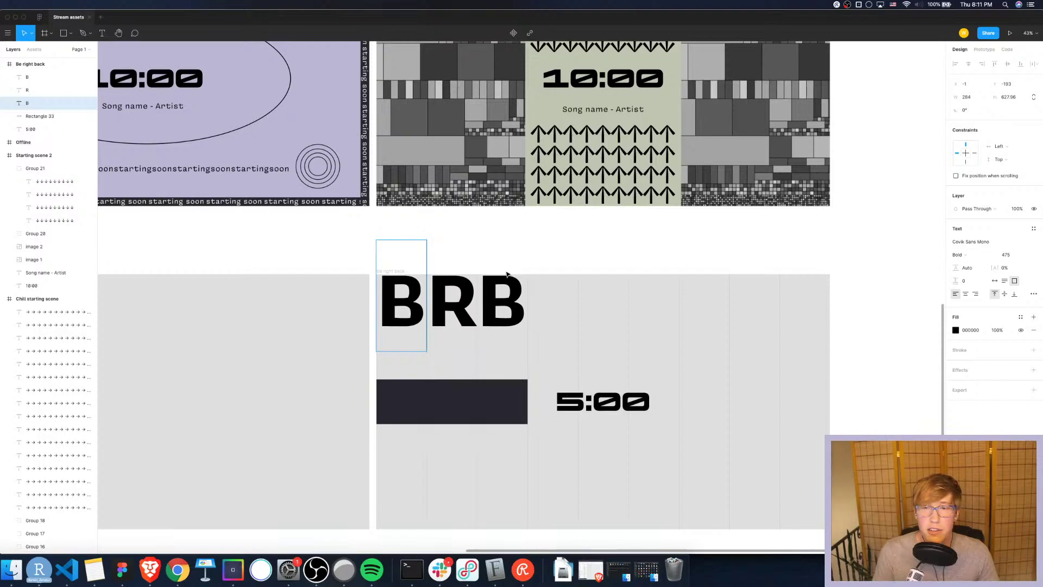
key(Return)
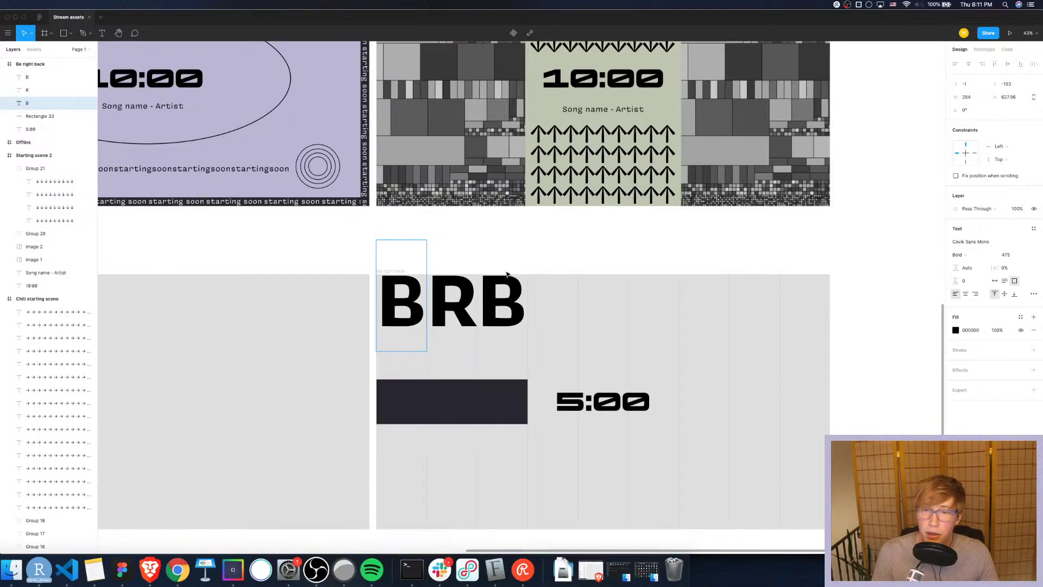
text(B)
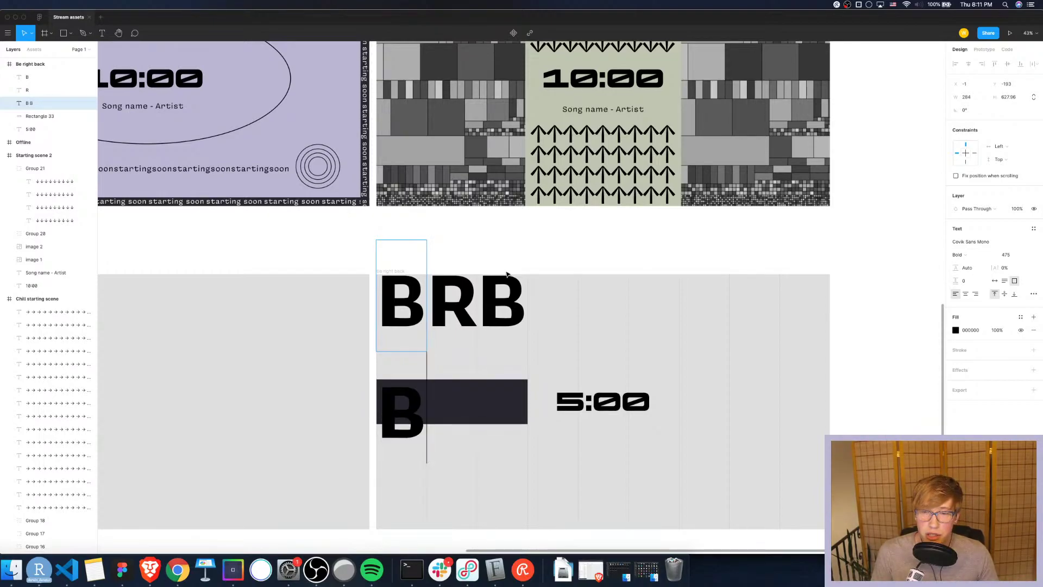
key(BackSpace)
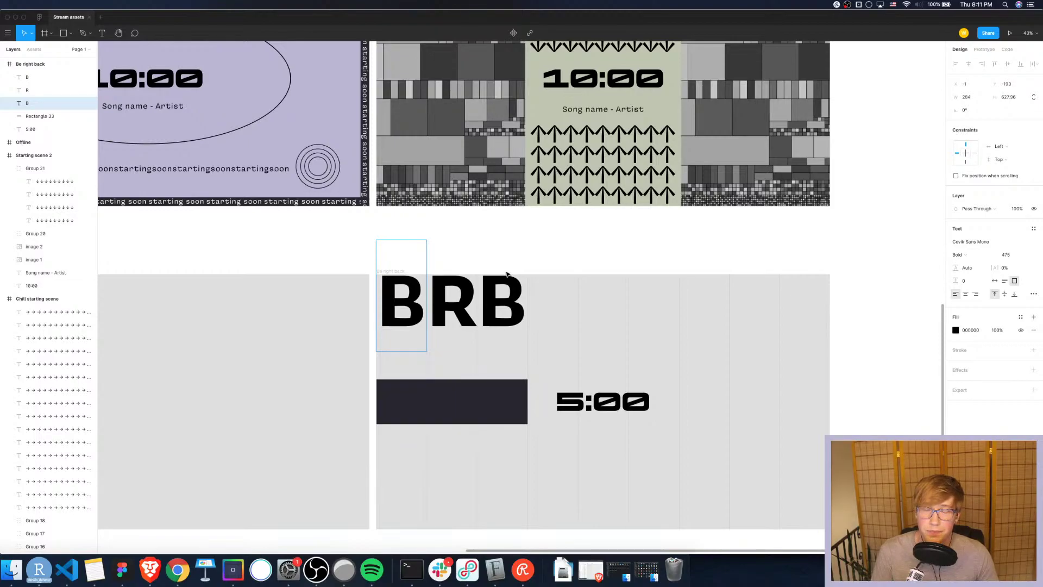
key(Escape)
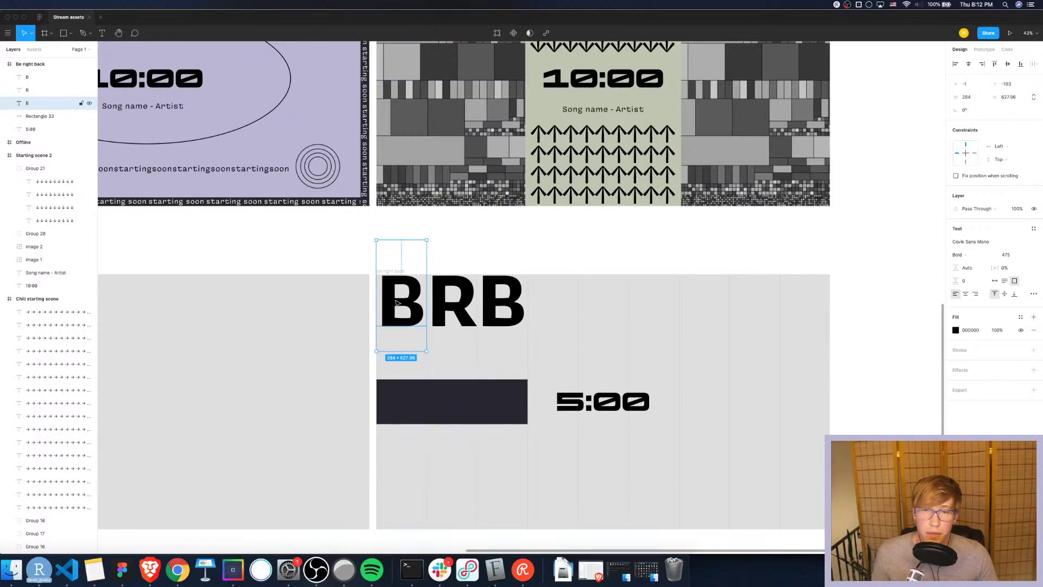
Copy each of the three BRB letters straight down to form a second row above the dark rectangle
drag(398, 302, 399, 353)
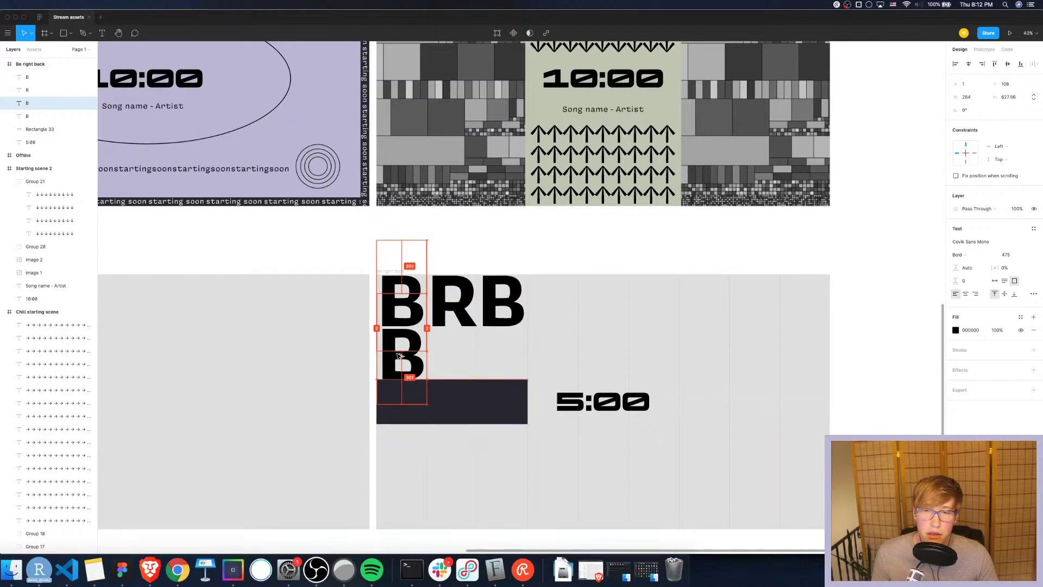
click(464, 296)
drag(464, 296, 464, 348)
click(511, 296)
drag(511, 296, 512, 347)
click(769, 310)
click(434, 364)
click(506, 354)
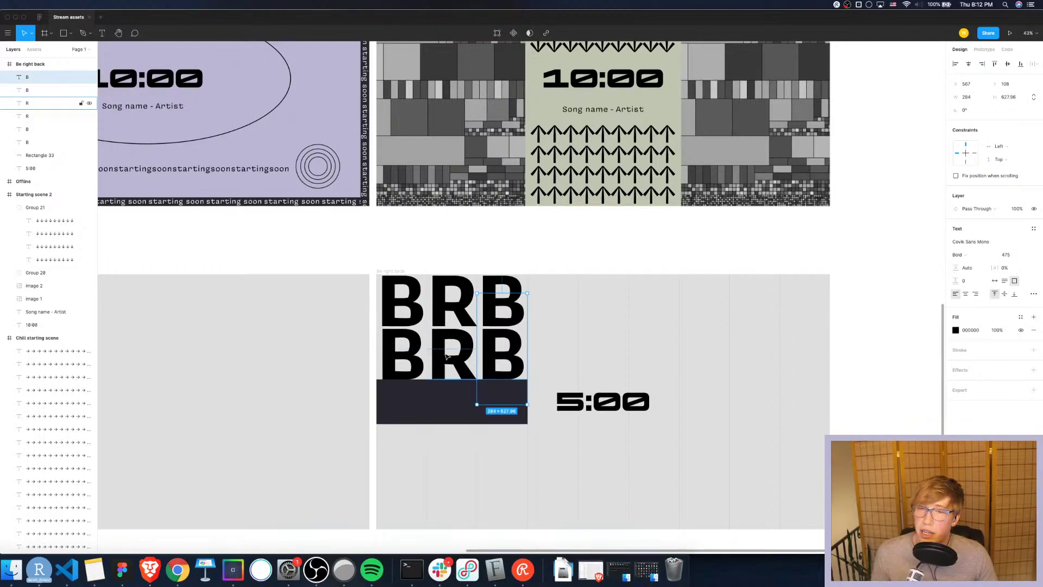
click(448, 357)
click(404, 354)
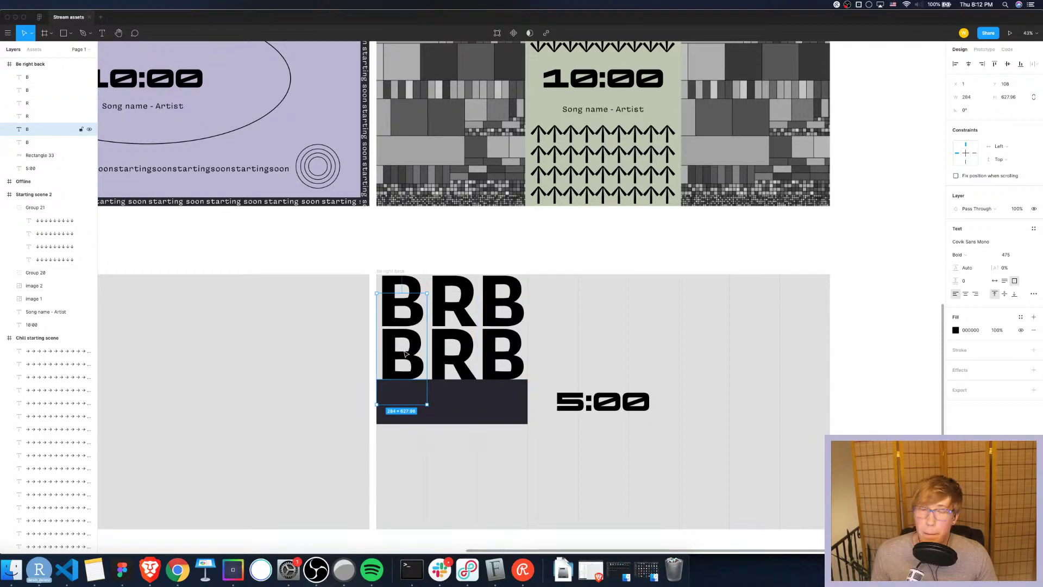
click(440, 348)
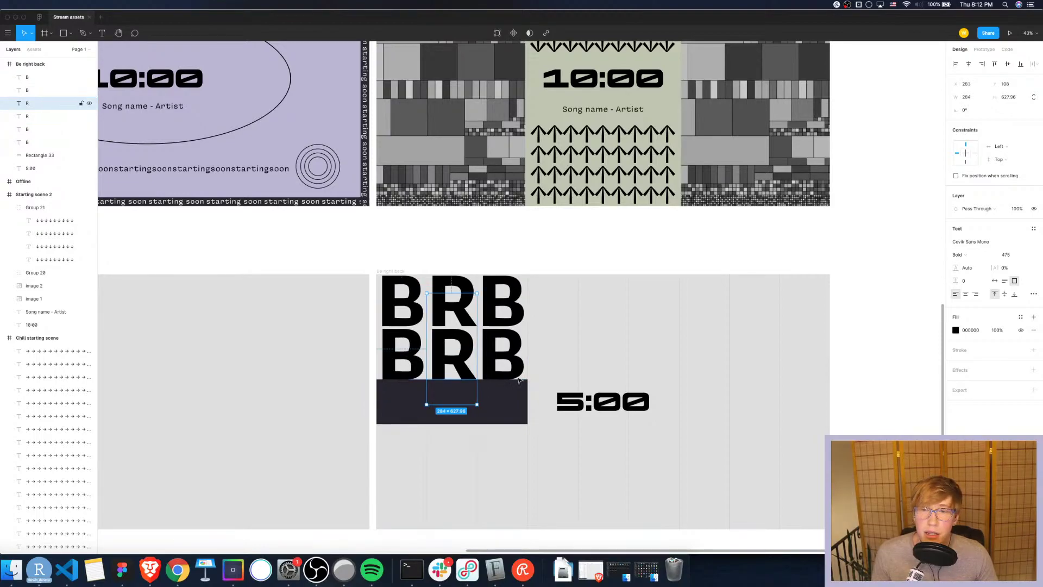
click(834, 320)
Stretch the dark rectangle to about 311 high against the first BRB row and move it back down to the second row's lower edge
click(451, 412)
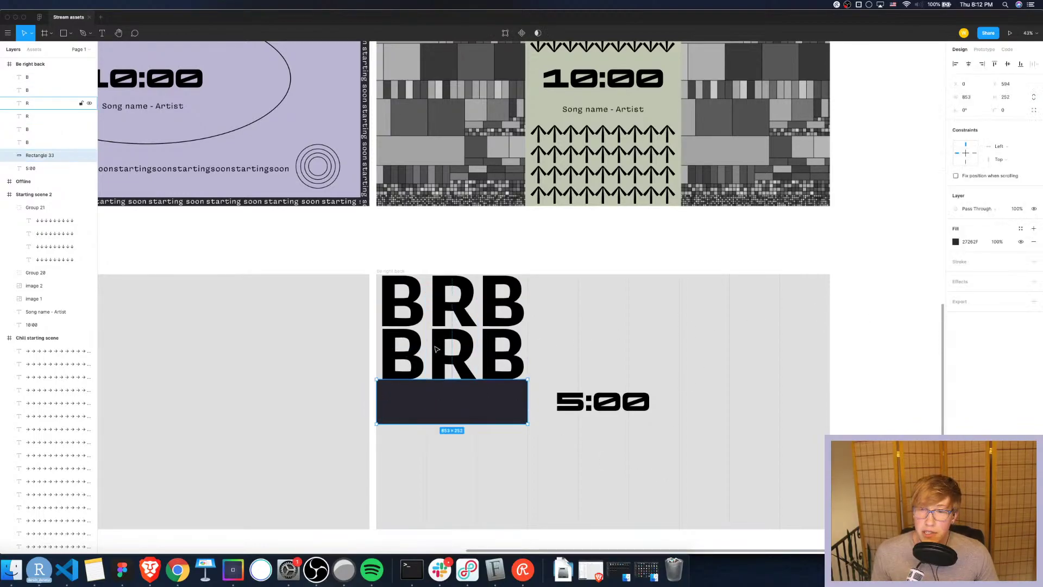
drag(431, 404, 428, 296)
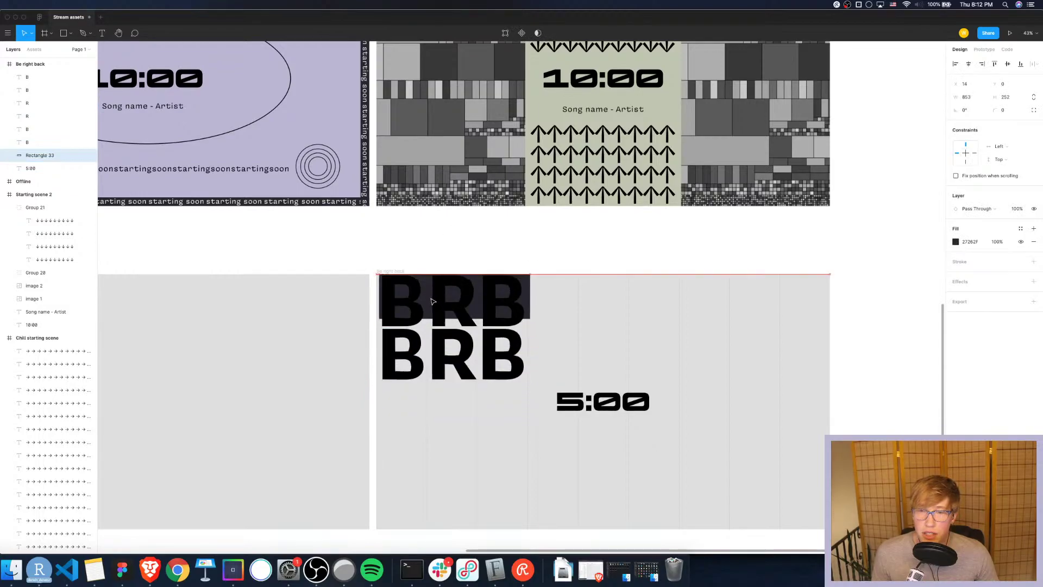
drag(478, 318, 477, 328)
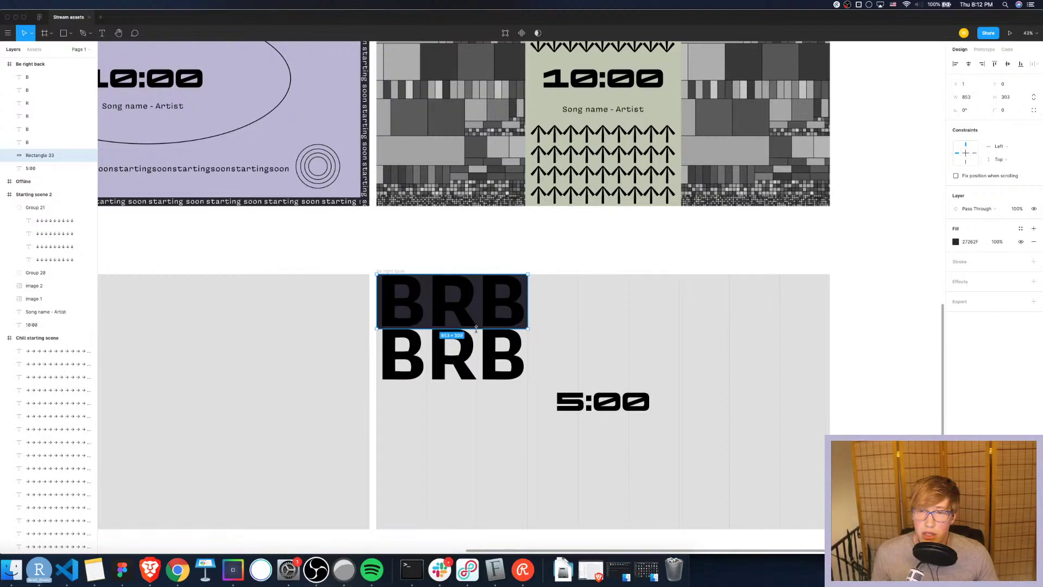
drag(476, 329, 484, 406)
drag(484, 406, 484, 406)
click(471, 476)
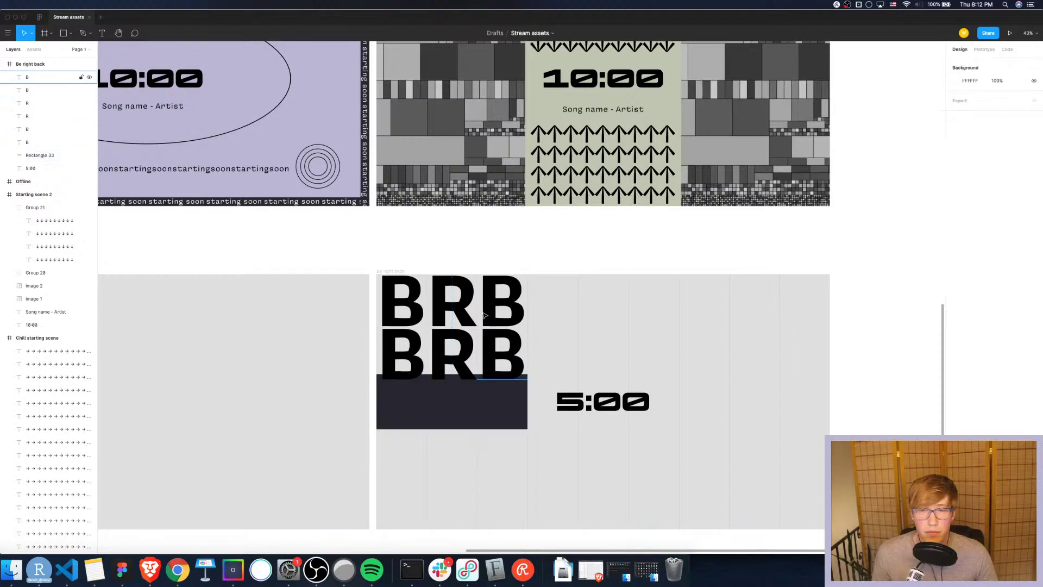
click(449, 363)
click(479, 482)
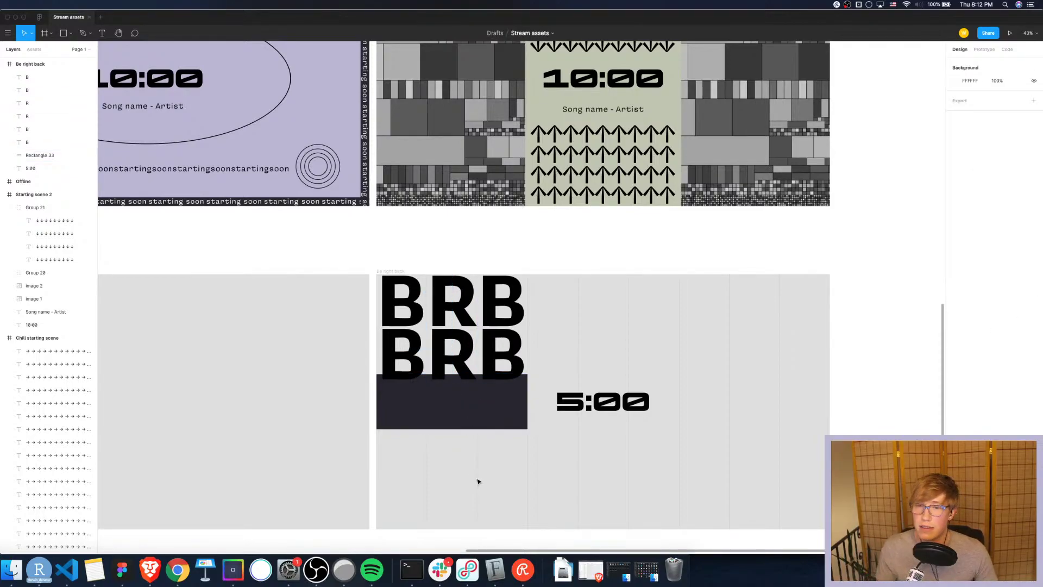
click(405, 419)
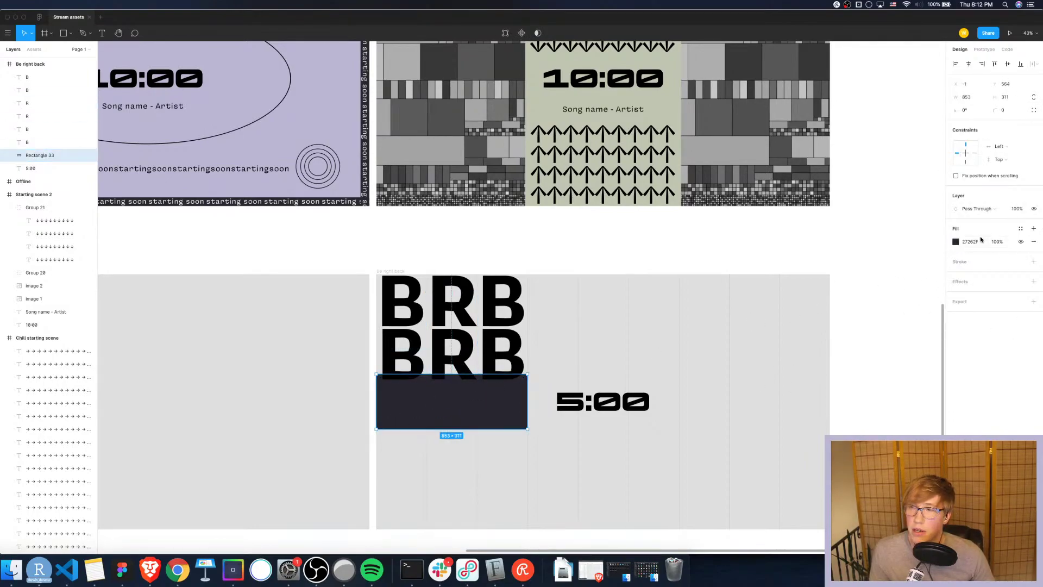
click(957, 243)
click(958, 242)
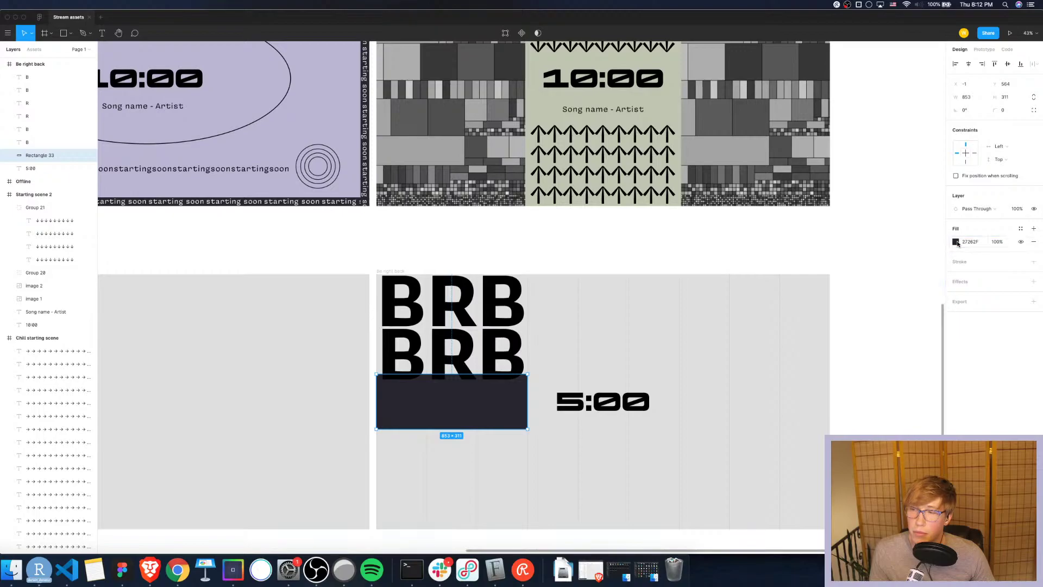
click(876, 313)
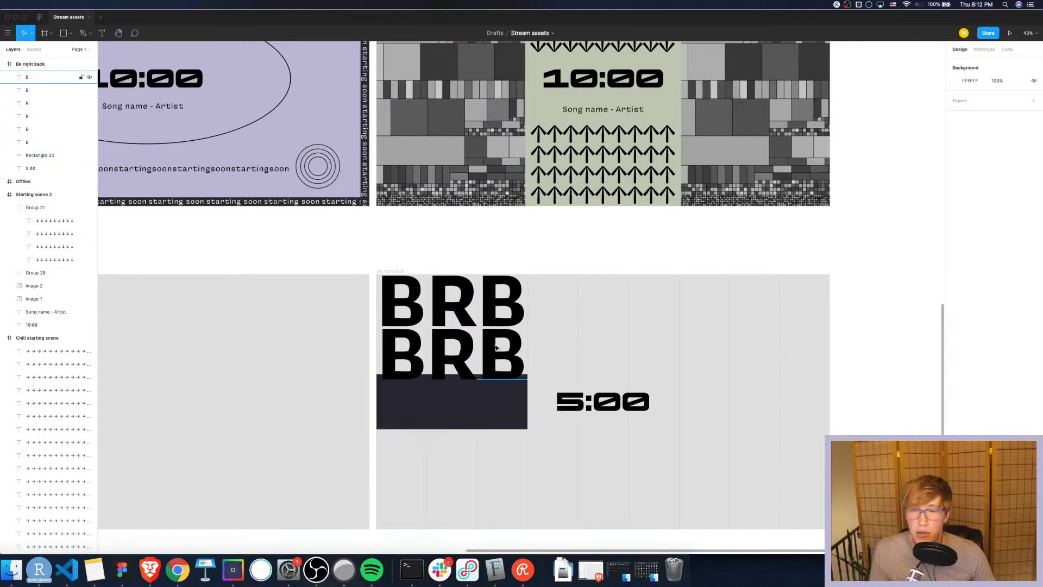
click(495, 347)
scroll(543, 363, up, 1)
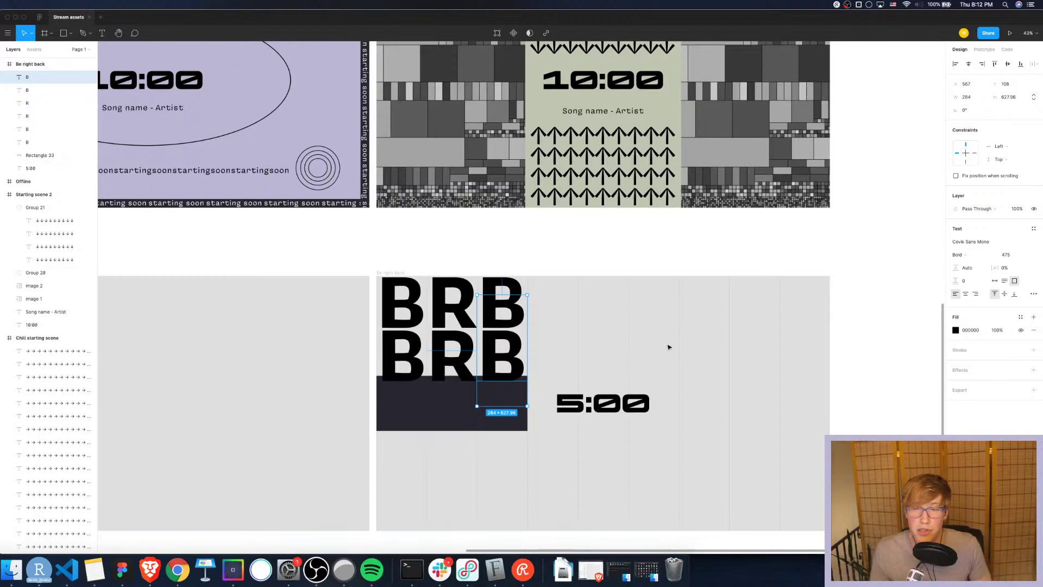
click(862, 250)
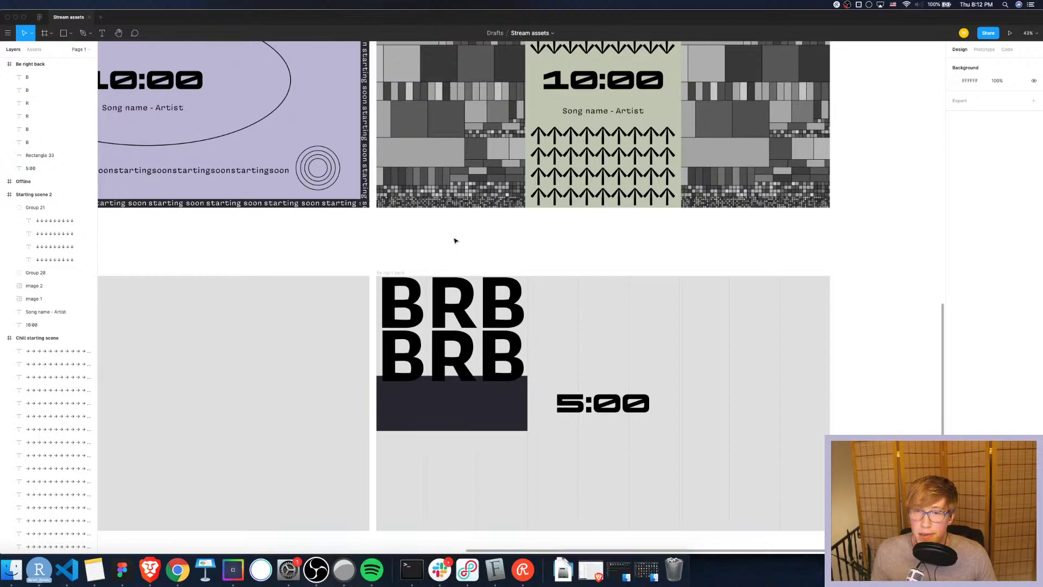
scroll(450, 271, down, 1)
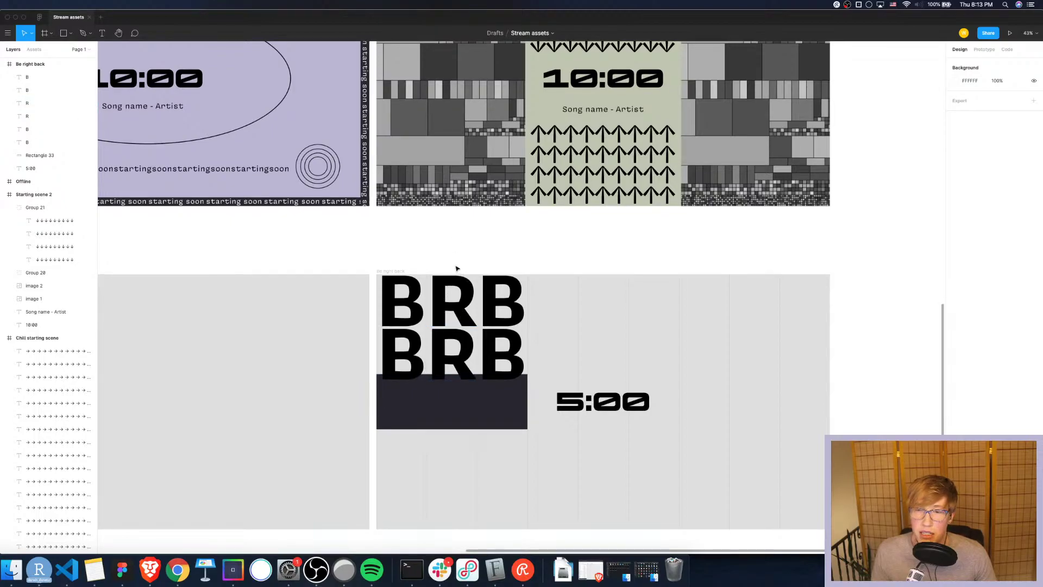
click(457, 402)
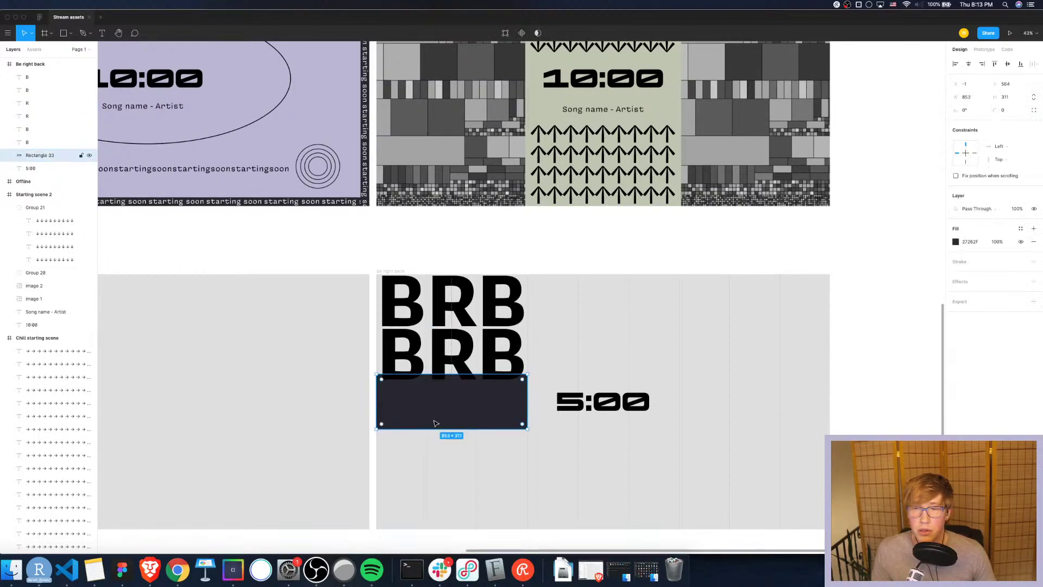
click(479, 244)
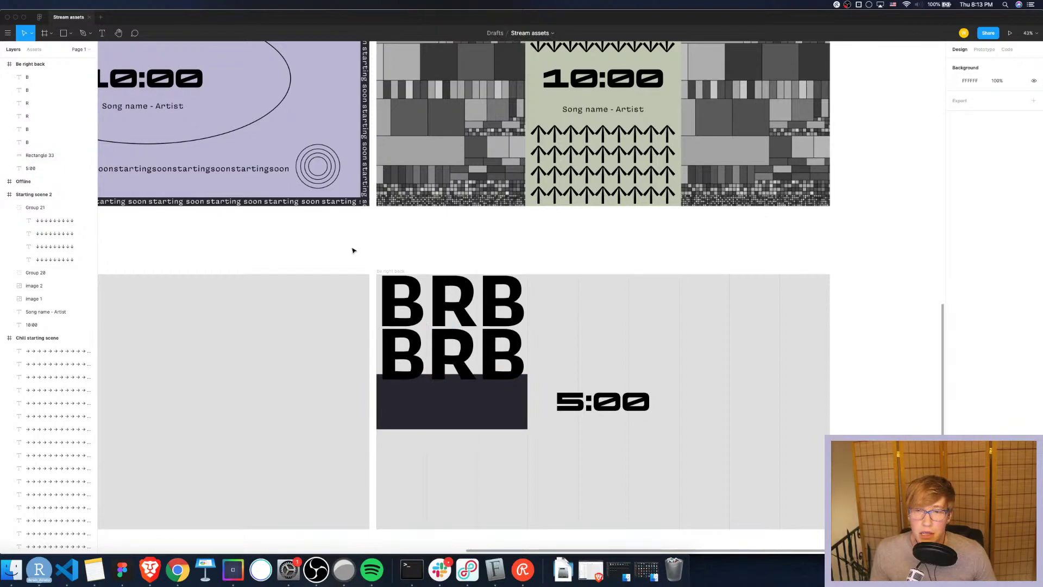
Set the font size of all six BRB letters above the dark rectangle to 450
drag(354, 243, 564, 353)
click(582, 249)
click(402, 355)
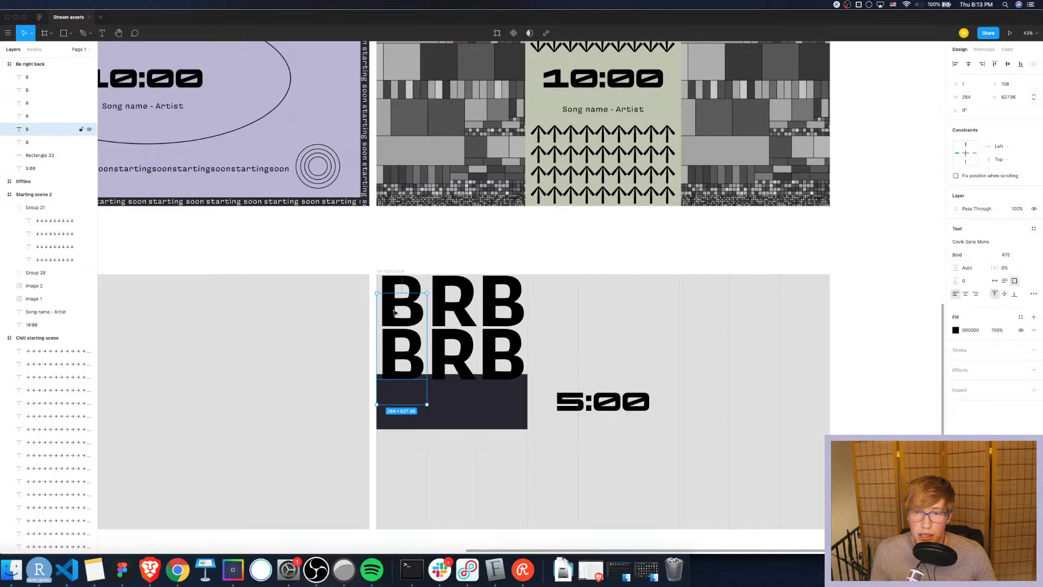
shift+click(402, 301)
shift+click(458, 297)
shift+click(467, 304)
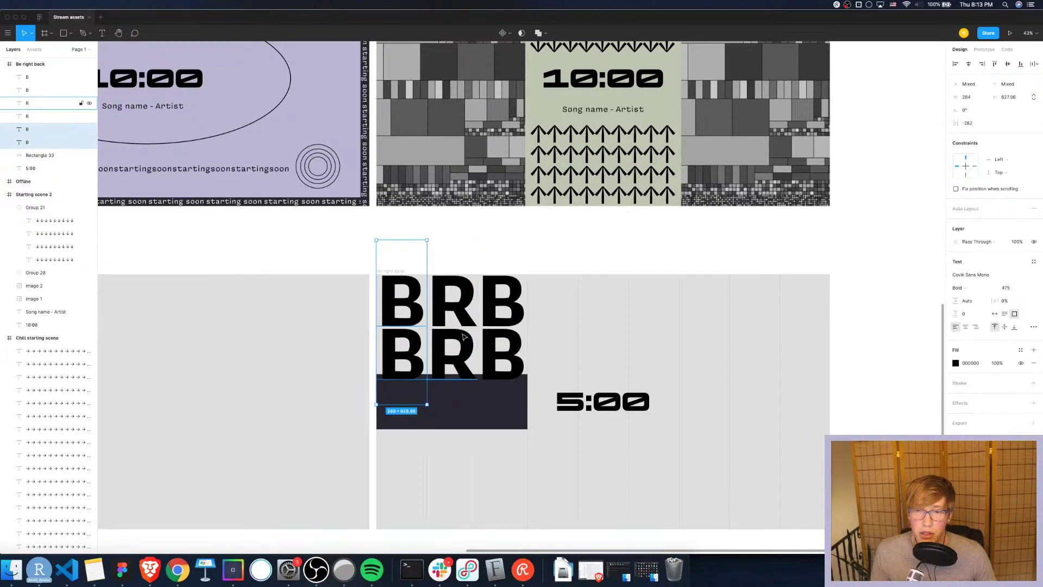
shift+click(509, 300)
click(606, 243)
drag(377, 258, 571, 375)
click(1014, 256)
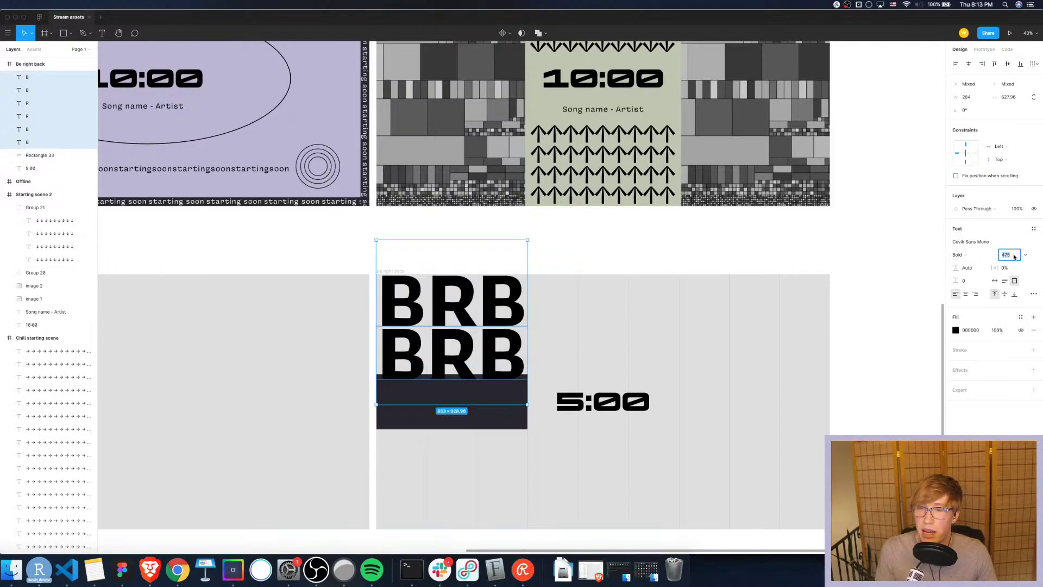
text(450)
key(Return)
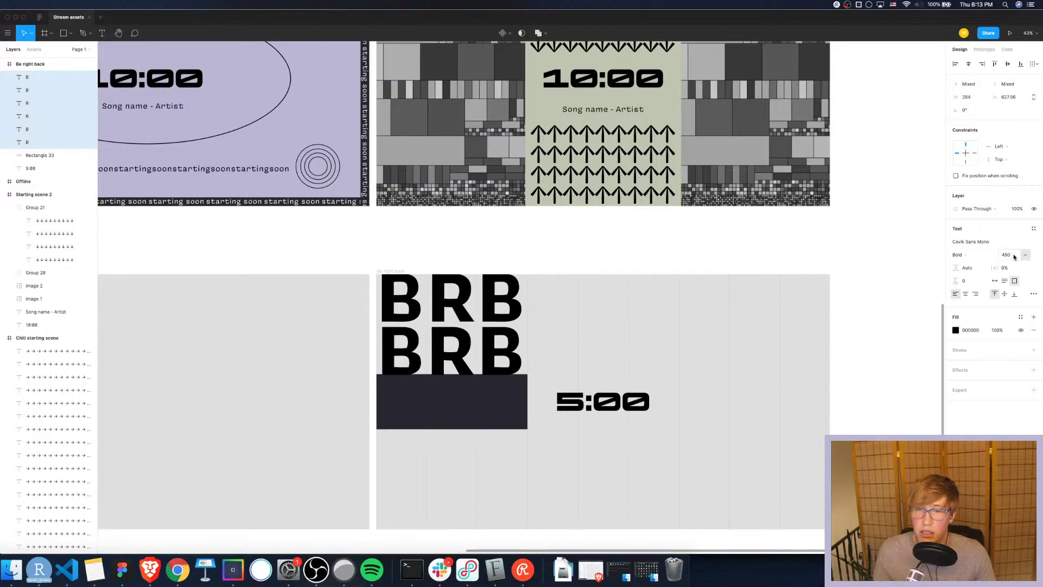
click(912, 258)
click(413, 354)
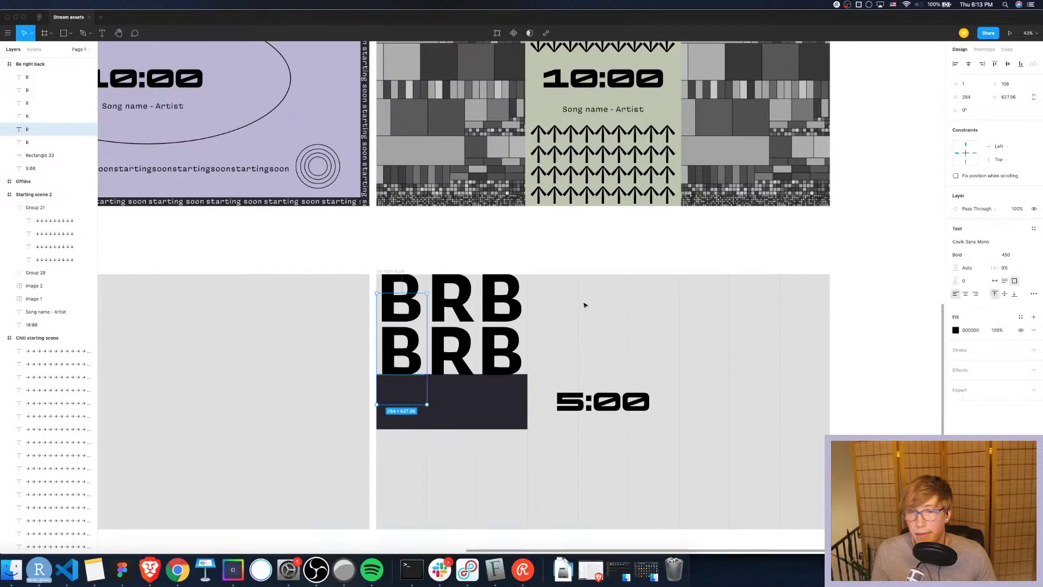
key(Up)
key(Up)
key(Up)
key(Up)
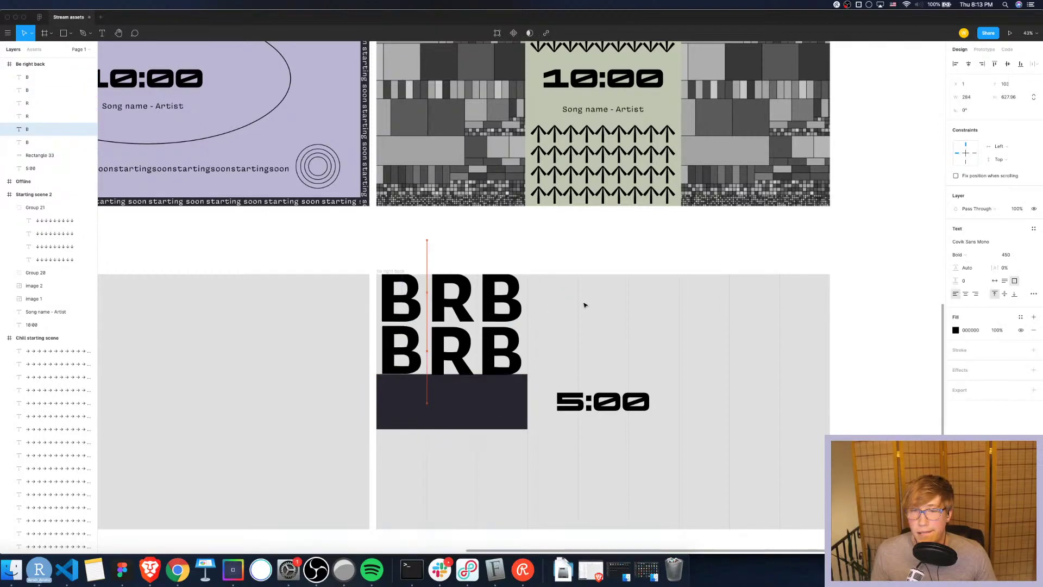
key(Down)
key(Down)
key(Down)
key(Down)
key(Down)
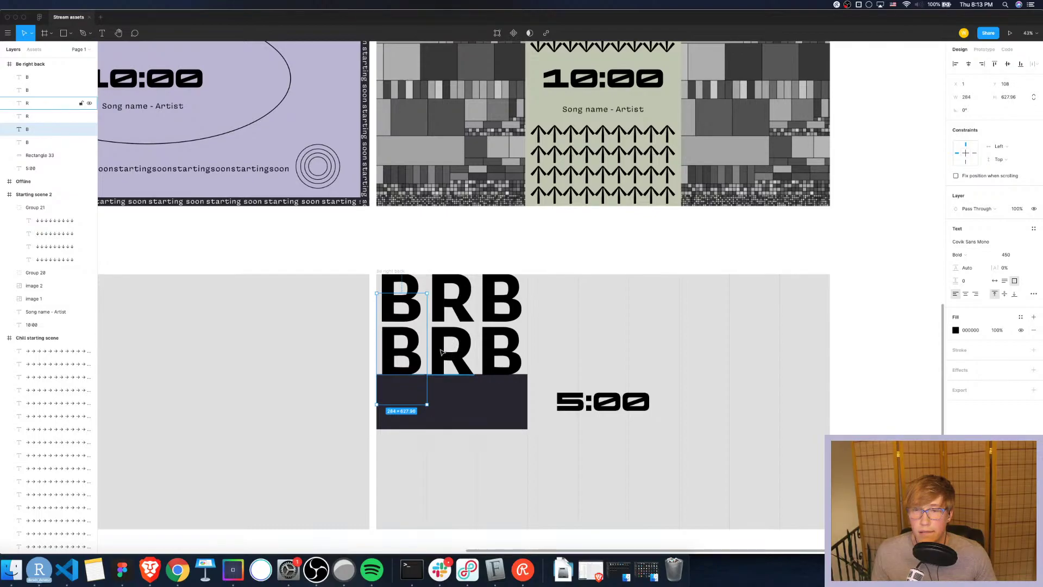
Nudge the three letters of the second BRB row up together to Y 100, just clear of the dark rectangle
click(449, 353)
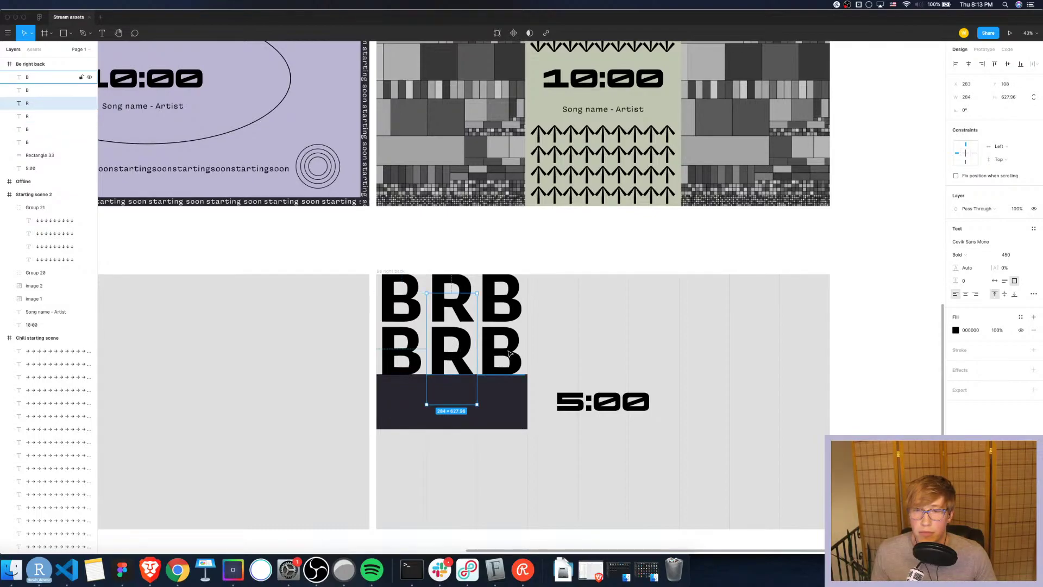
shift+click(509, 353)
shift+click(387, 349)
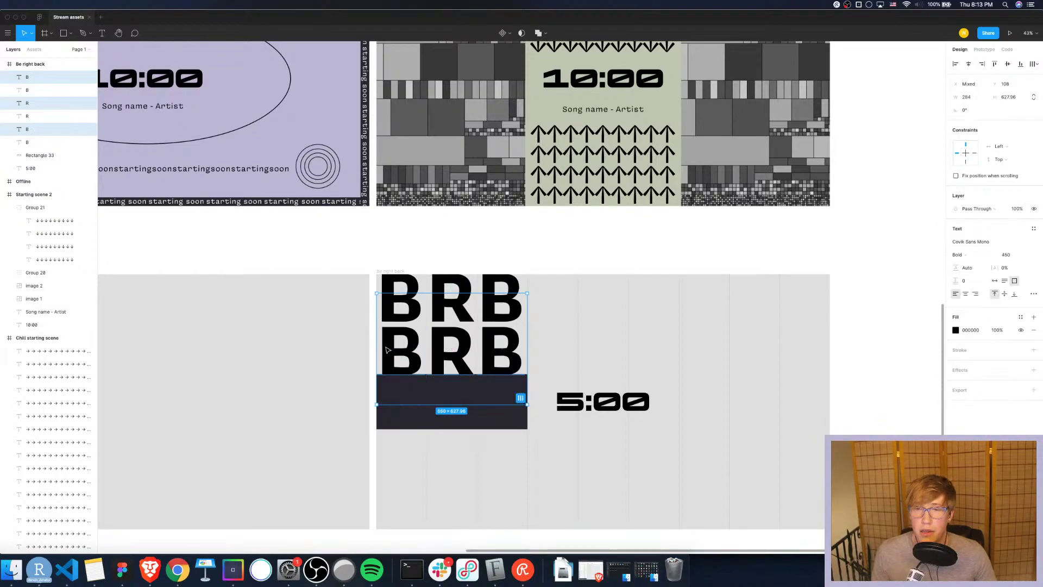
key(Up)
key(Up)
key(Up)
key(Up)
key(Up)
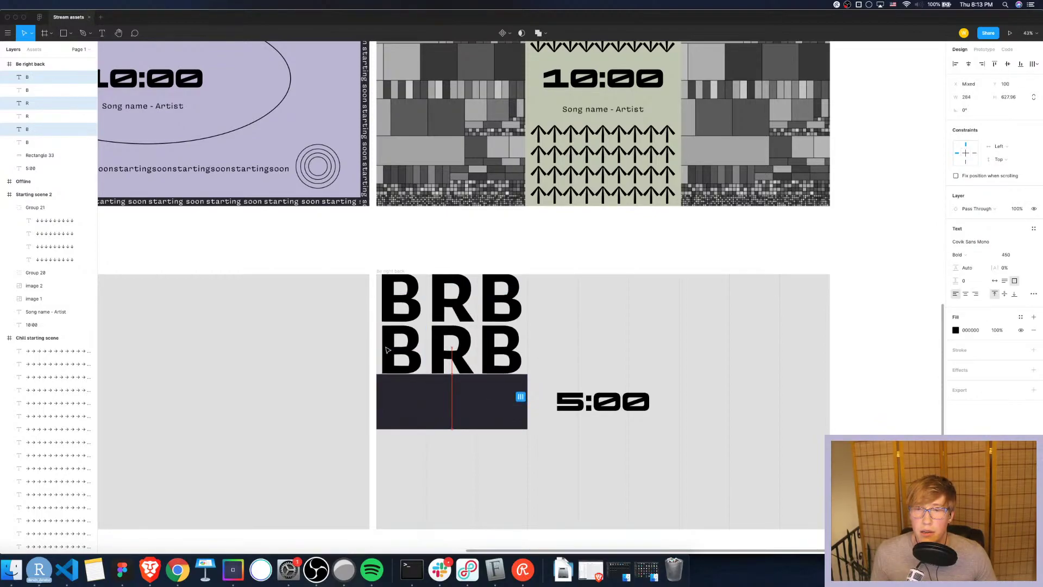
click(501, 245)
drag(363, 244, 543, 361)
click(565, 269)
click(421, 401)
click(456, 353)
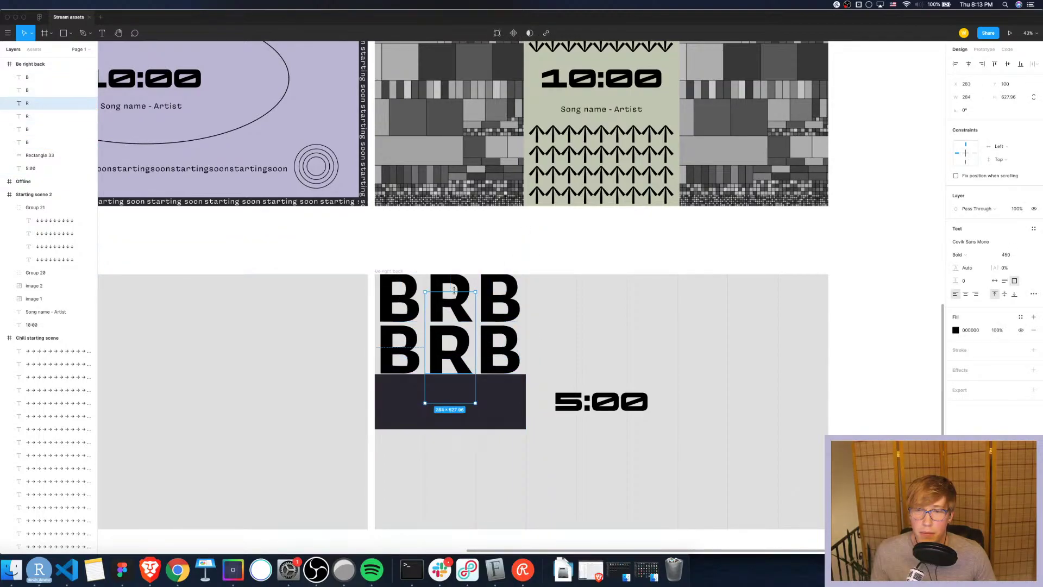
click(478, 236)
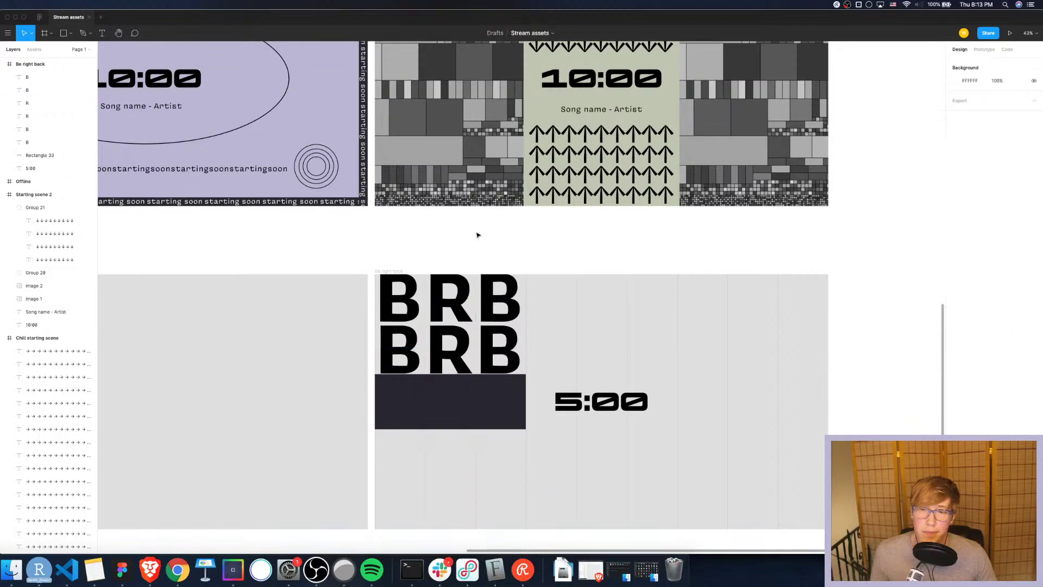
Duplicate the second BRB row and move the copy straight down onto the dark rectangle as a third row
click(400, 361)
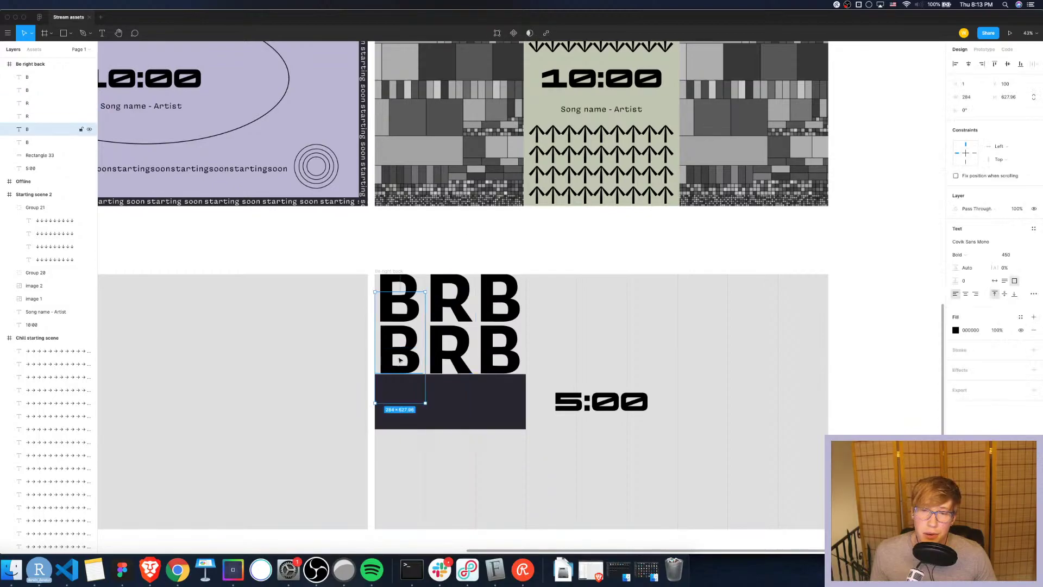
shift+click(456, 354)
shift+click(498, 346)
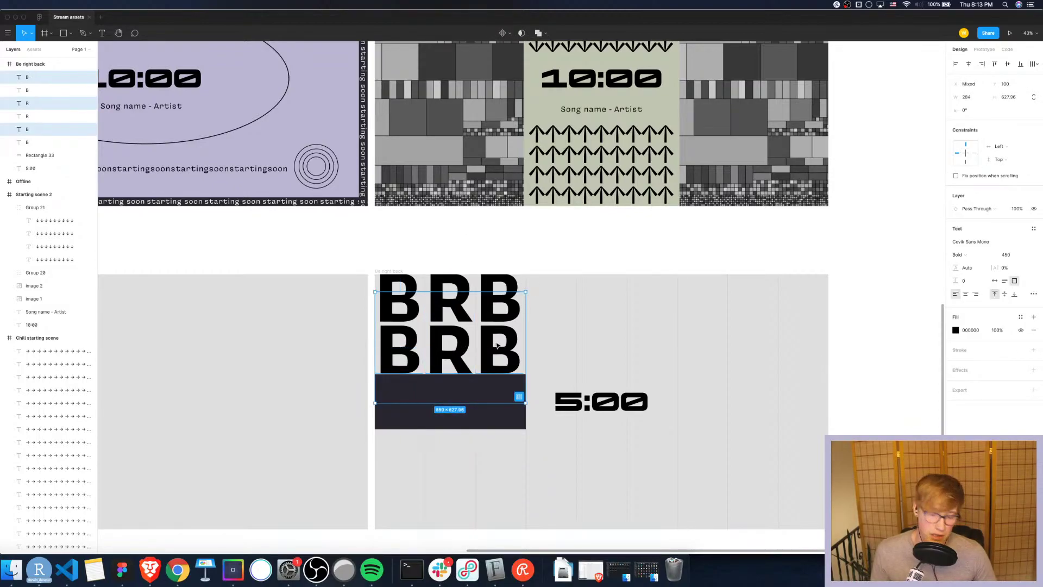
key(super+d)
drag(498, 346, 497, 394)
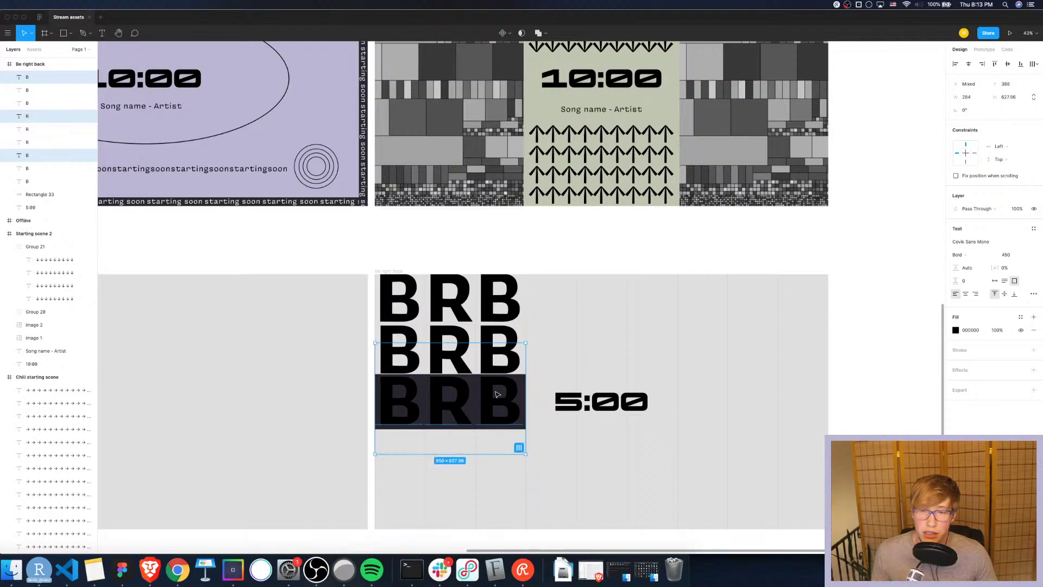
Repeat the offset duplication of the BRB row twice more to fill the frame down to its lower edge
key(super+d)
key(super+d)
scroll(496, 394, down, 2)
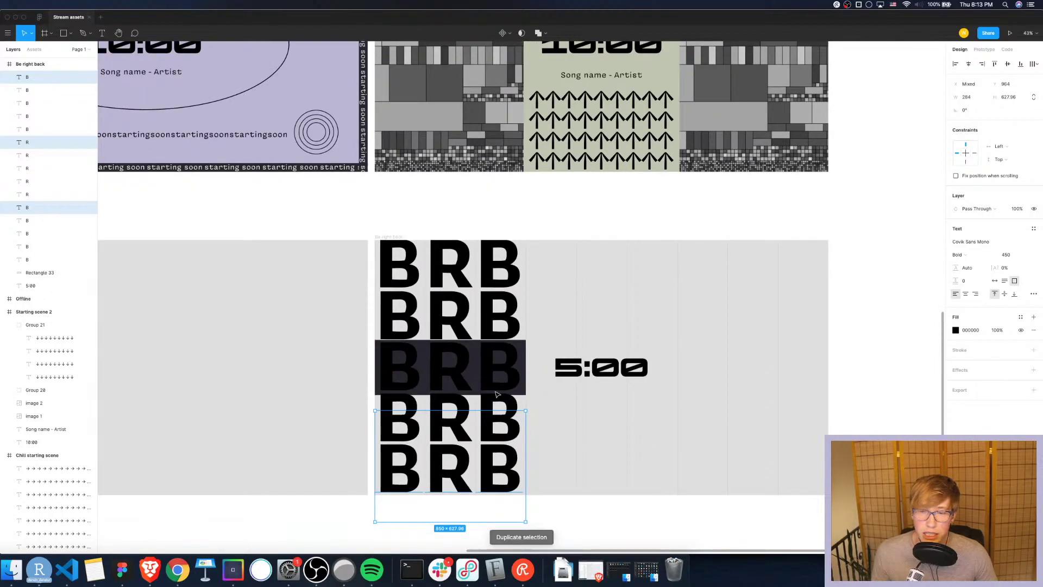
click(590, 540)
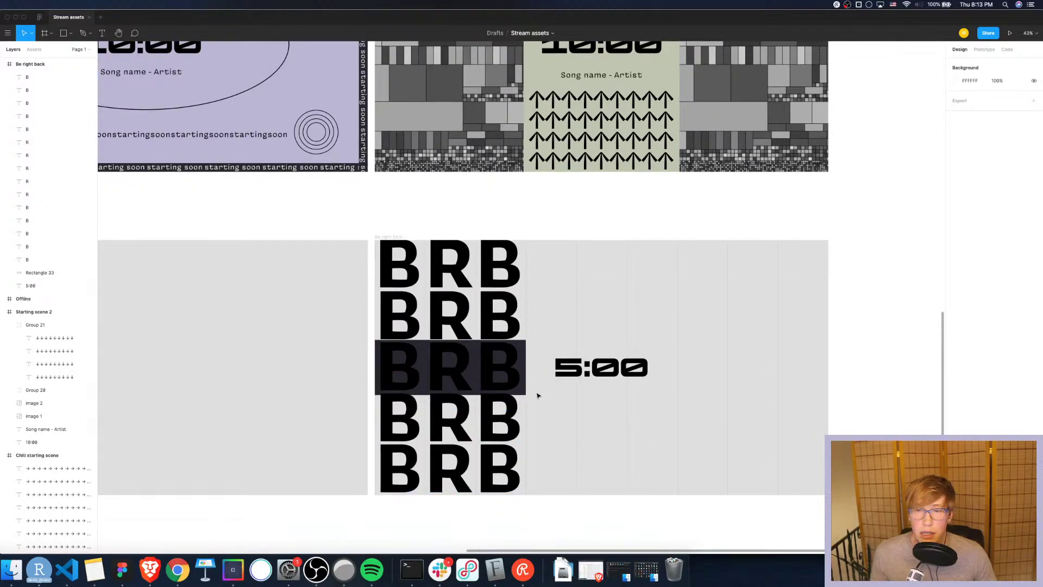
click(400, 315)
key(super+a)
click(400, 270)
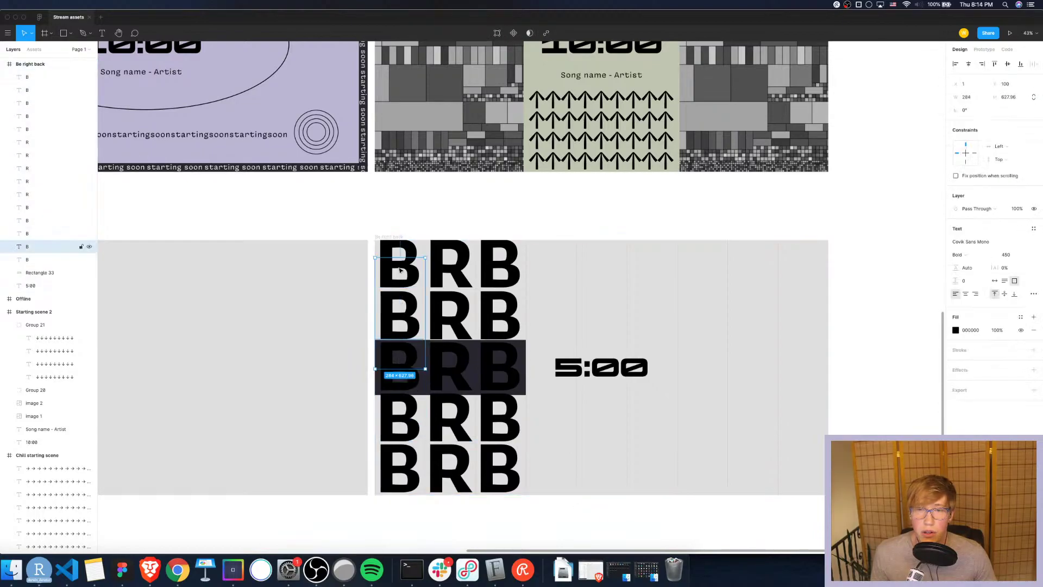
click(41, 260)
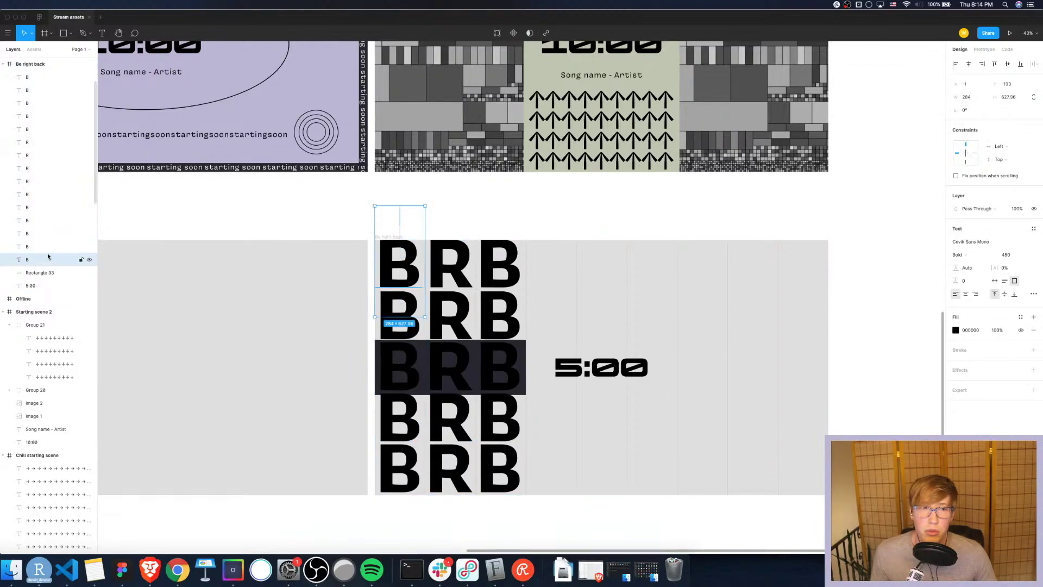
shift+click(39, 77)
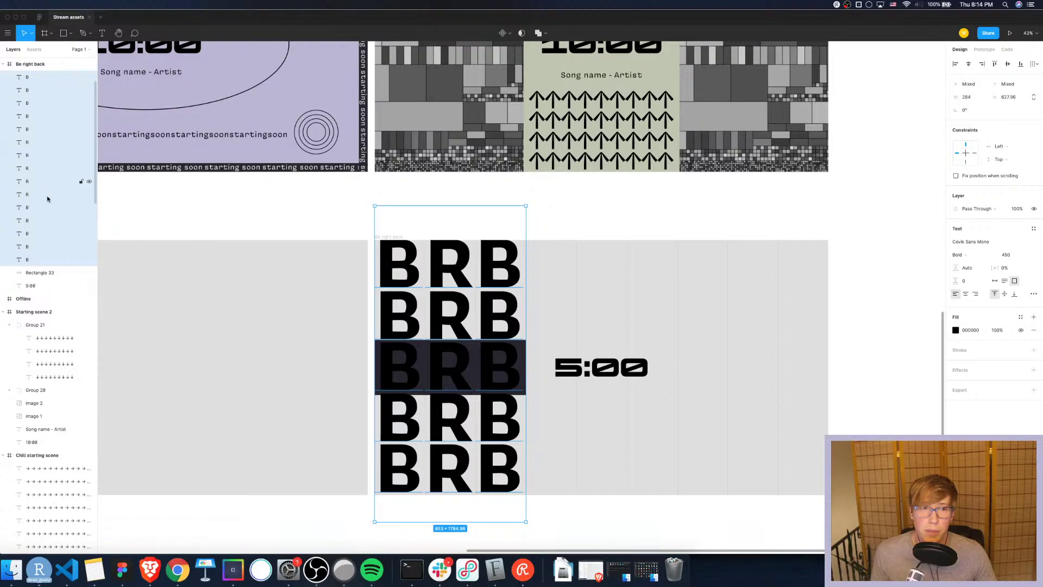
click(38, 266)
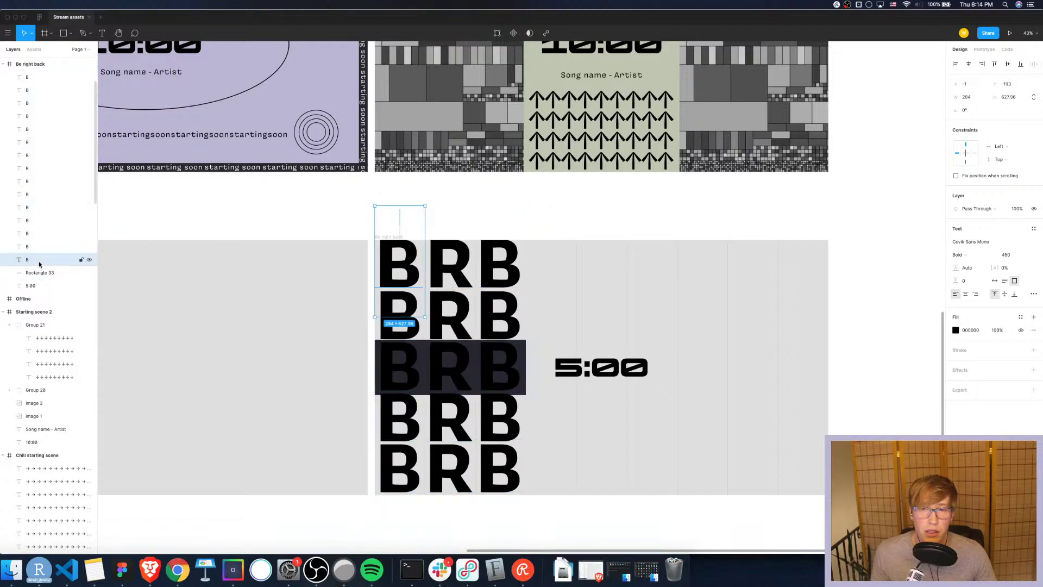
shift+click(460, 265)
shift+click(492, 267)
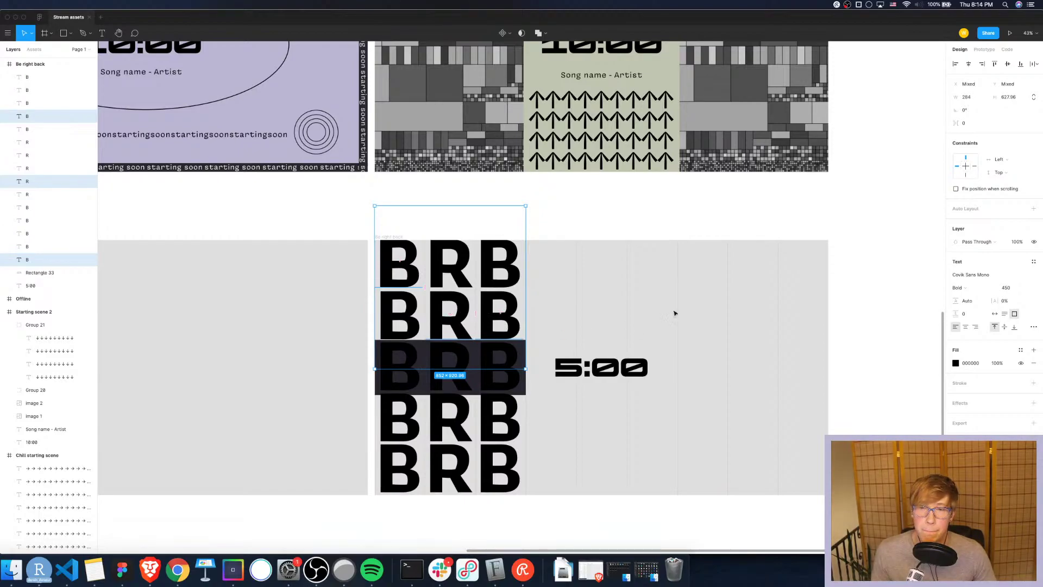
click(894, 204)
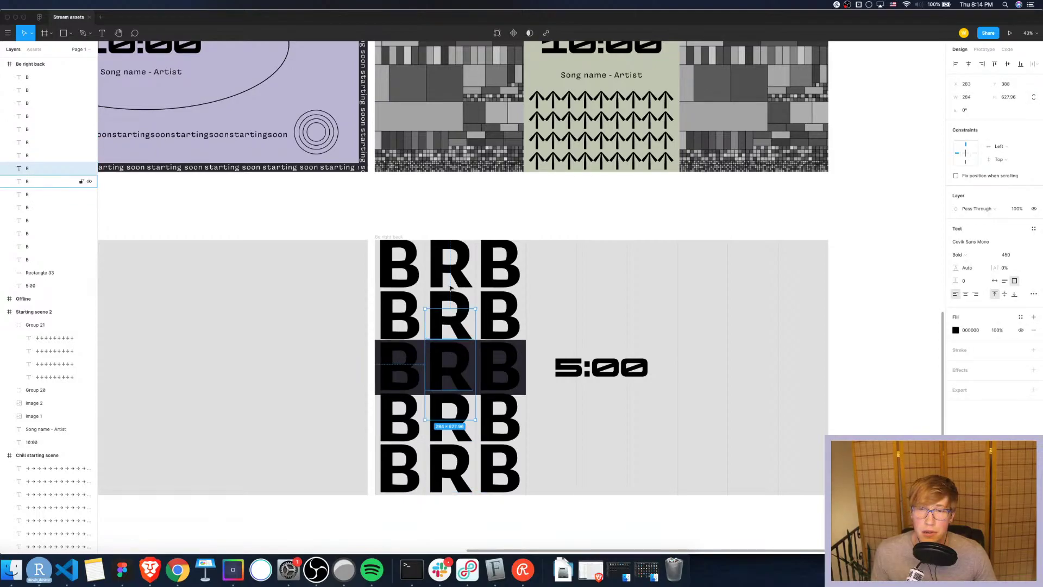
Move the middle column of five R letters down by slightly more than half a letter height, staggering it against the B columns
click(451, 326)
shift+click(459, 336)
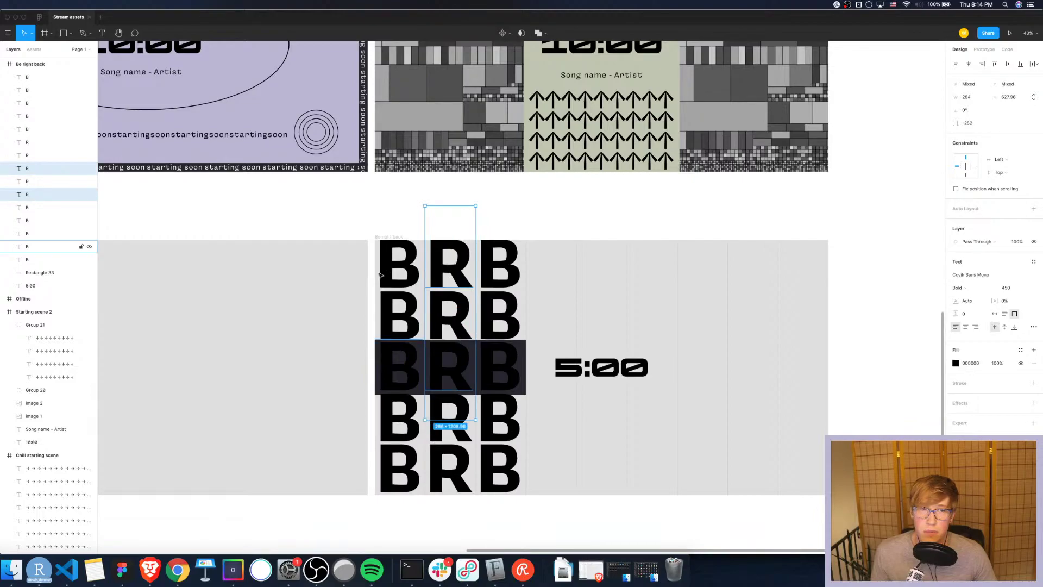
click(35, 194)
shift+click(33, 143)
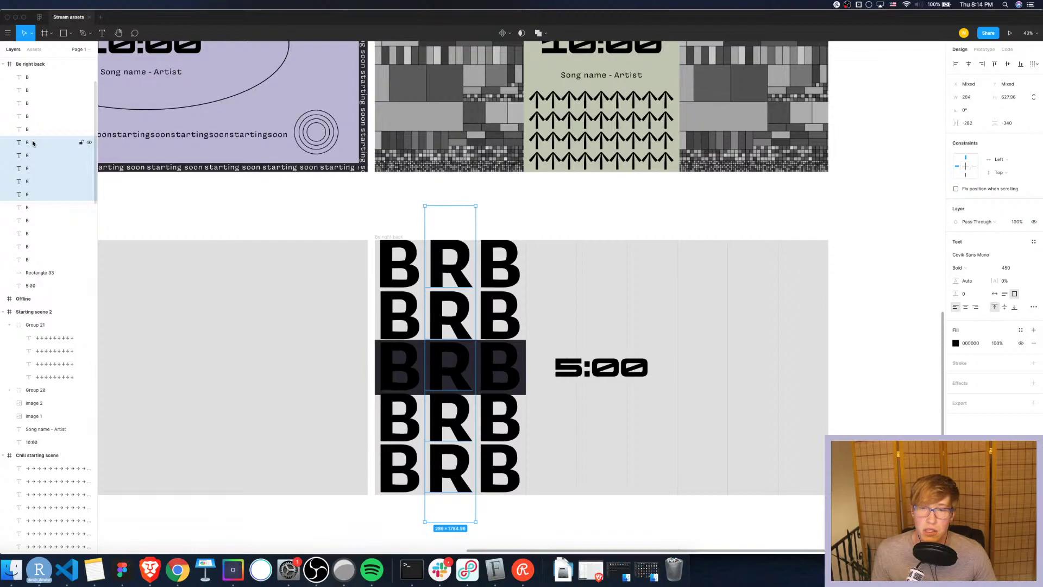
key(Down)
key(Down)
key(Down)
key(Down)
key(Down)
key(Down)
key(Down)
key(Down)
key(Down)
key(Down)
key(Down)
key(Down)
key(Down)
key(Down)
key(Down)
key(Down)
key(Down)
key(Down)
key(Down)
key(Down)
key(Down)
key(Down)
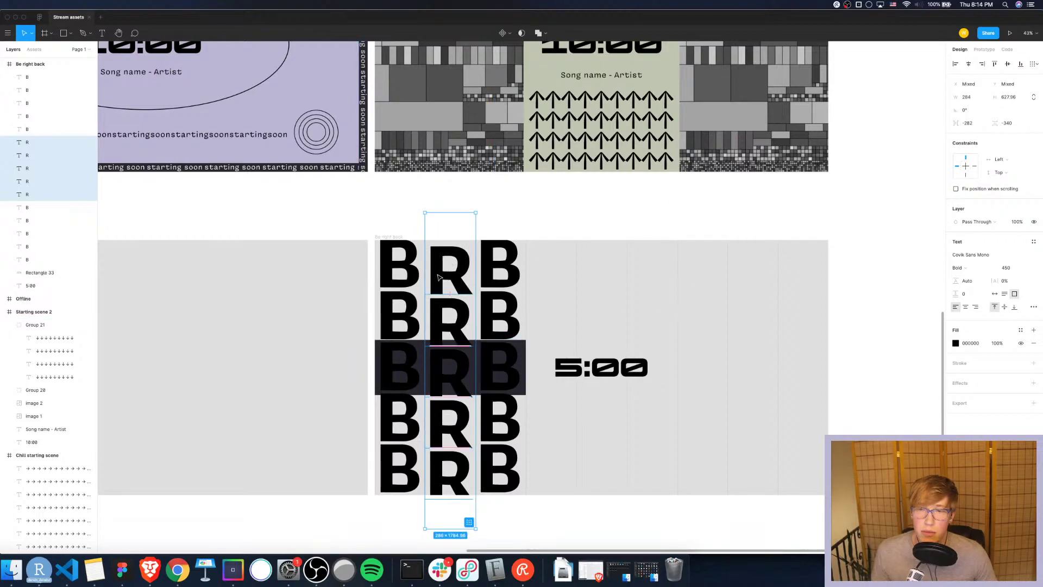
drag(452, 279, 449, 302)
click(449, 300)
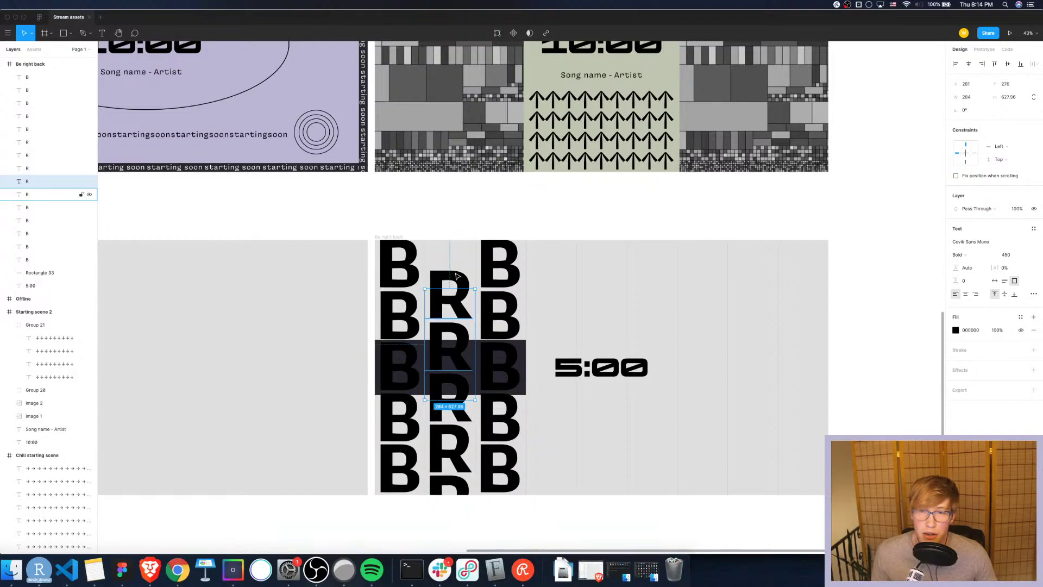
Duplicate the top R of the middle column and move the copy up one letter height, overhanging the frame's upper edge
key(super+z)
drag(457, 276, 458, 226)
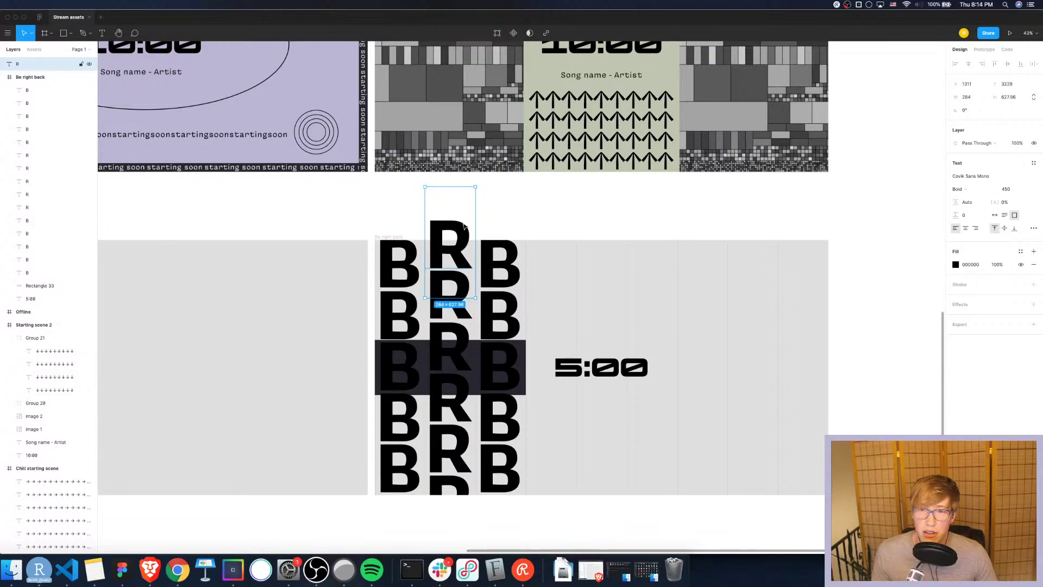
click(751, 208)
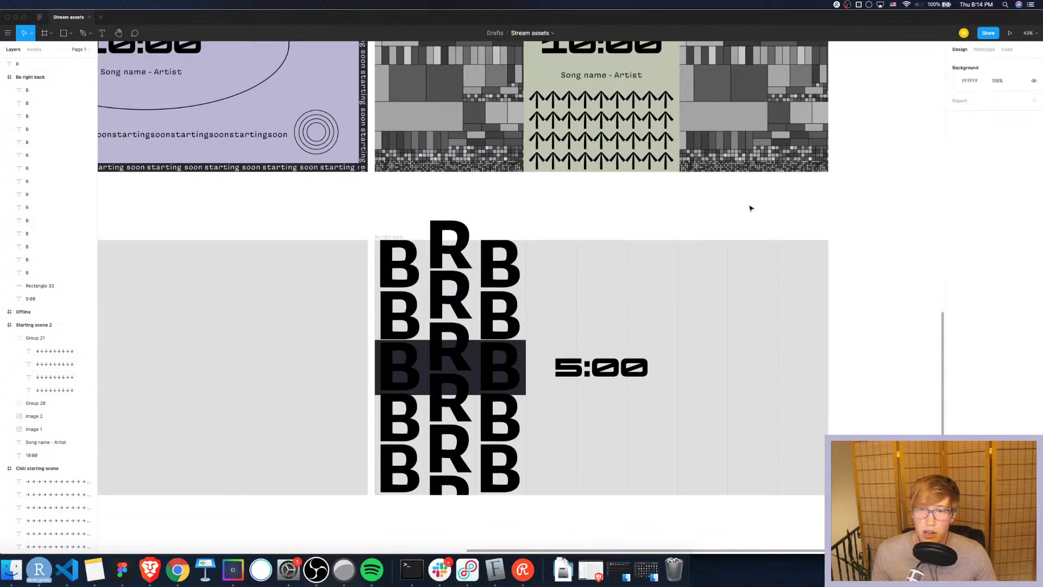
Try to clip the overhanging R by toggling clip content on the Be right back frame
click(30, 77)
click(957, 136)
click(956, 136)
click(956, 136)
click(957, 136)
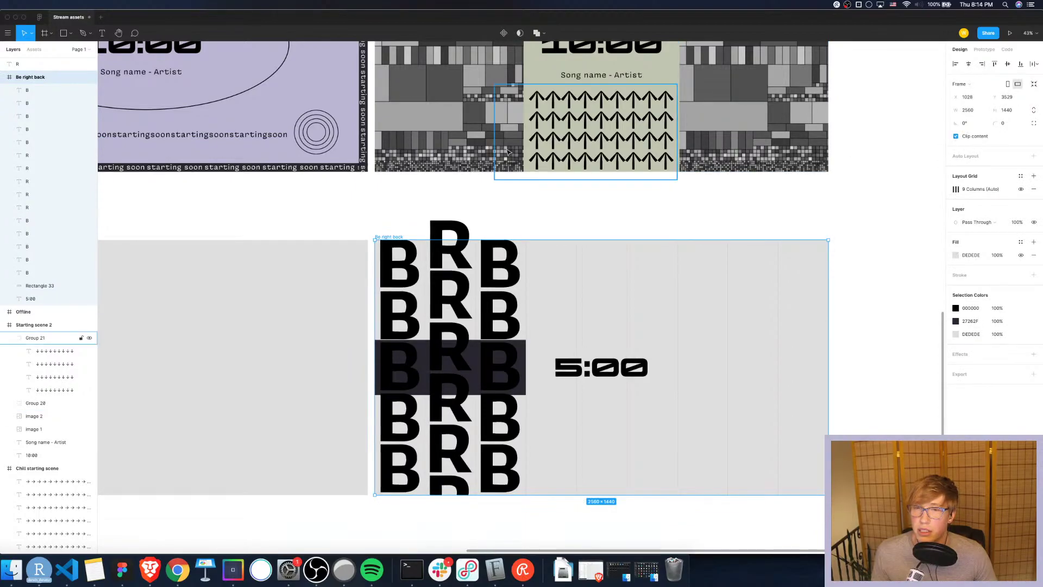
click(449, 235)
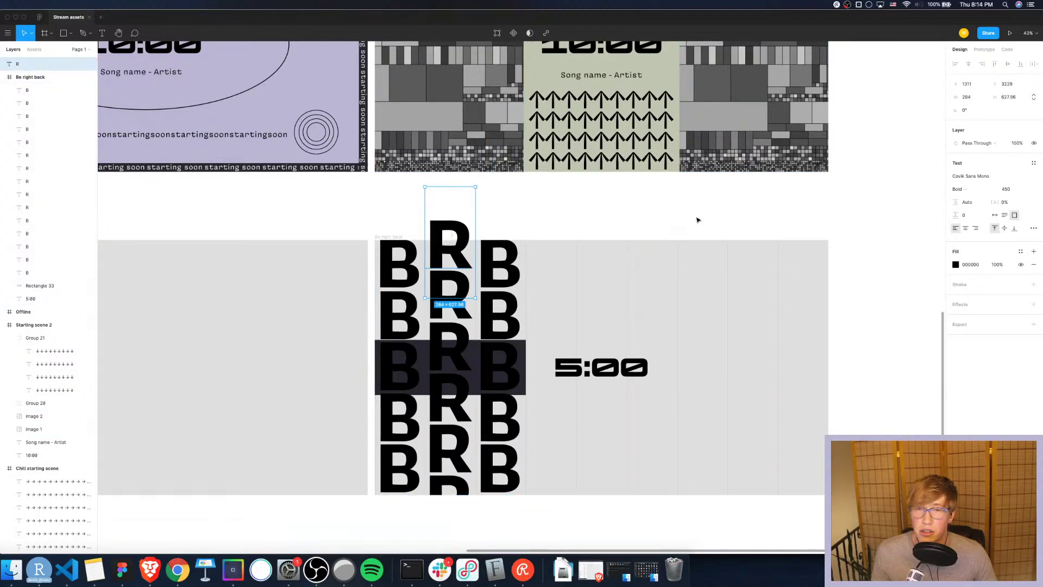
click(700, 219)
Move the overhanging R layer into the Be right back frame so the frame's upper edge clips it
click(438, 227)
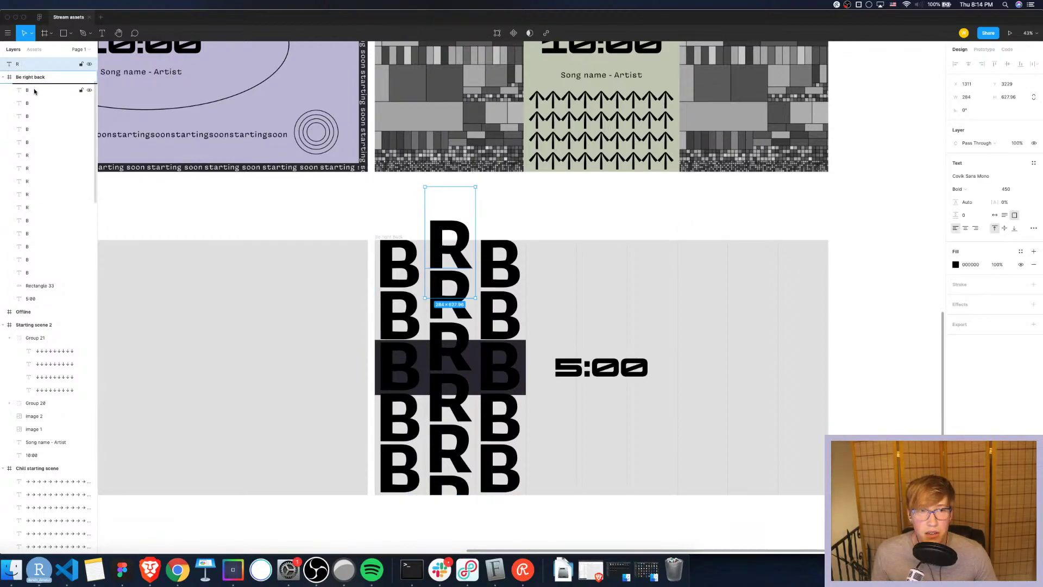
key(Delete)
key(super+z)
key(Delete)
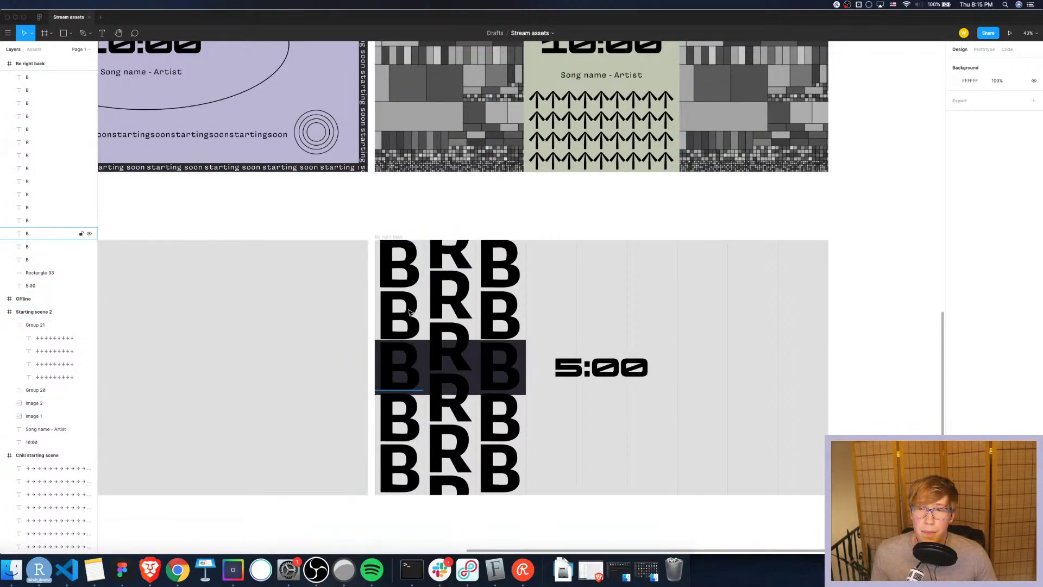
Move the third column of five B letters up by about three quarters of a letter height, staggering it against the other columns
click(484, 259)
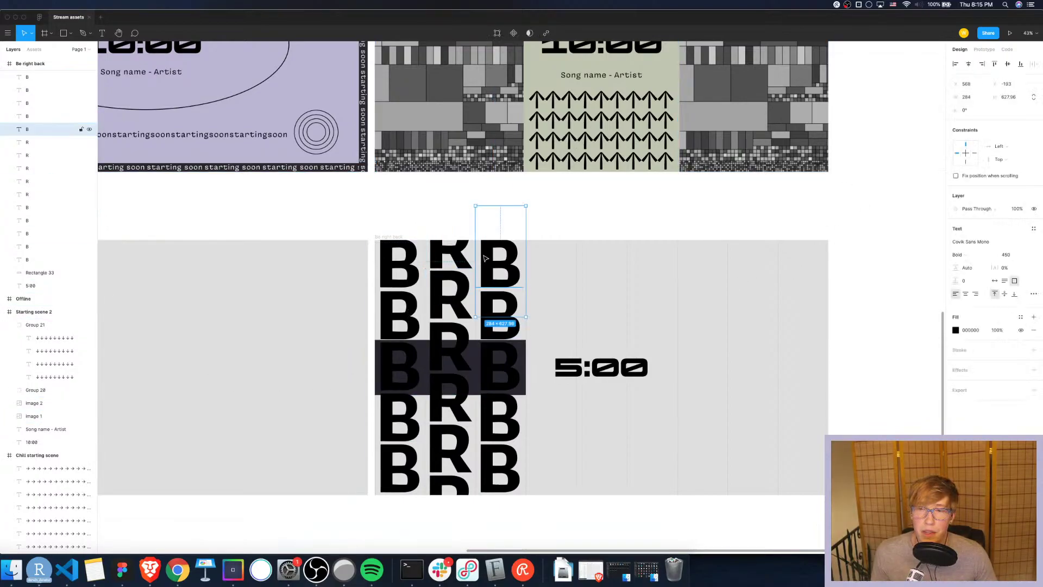
shift+click(519, 331)
shift+click(502, 426)
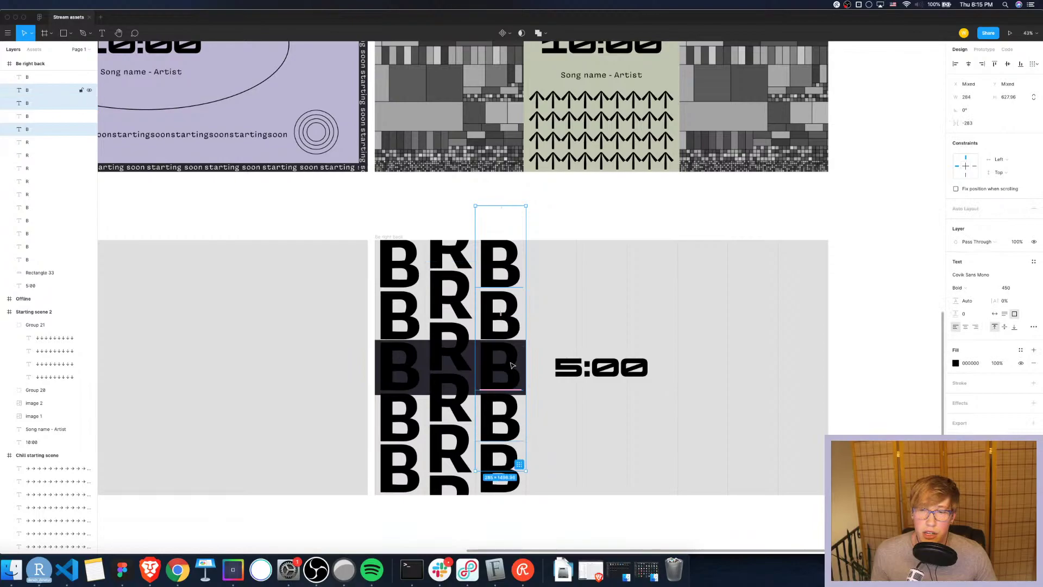
shift+click(27, 77)
shift+click(37, 131)
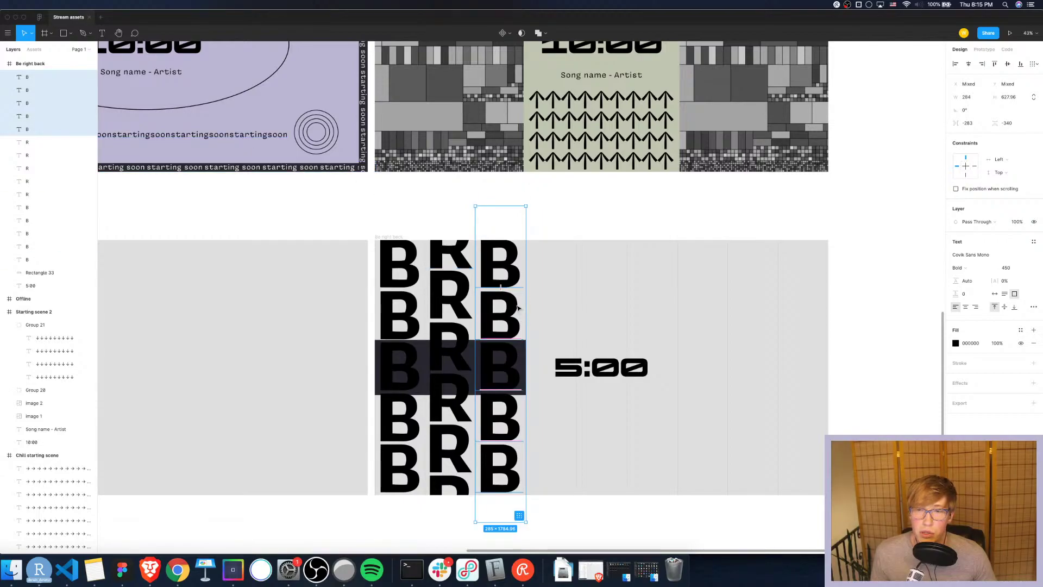
drag(518, 308, 513, 268)
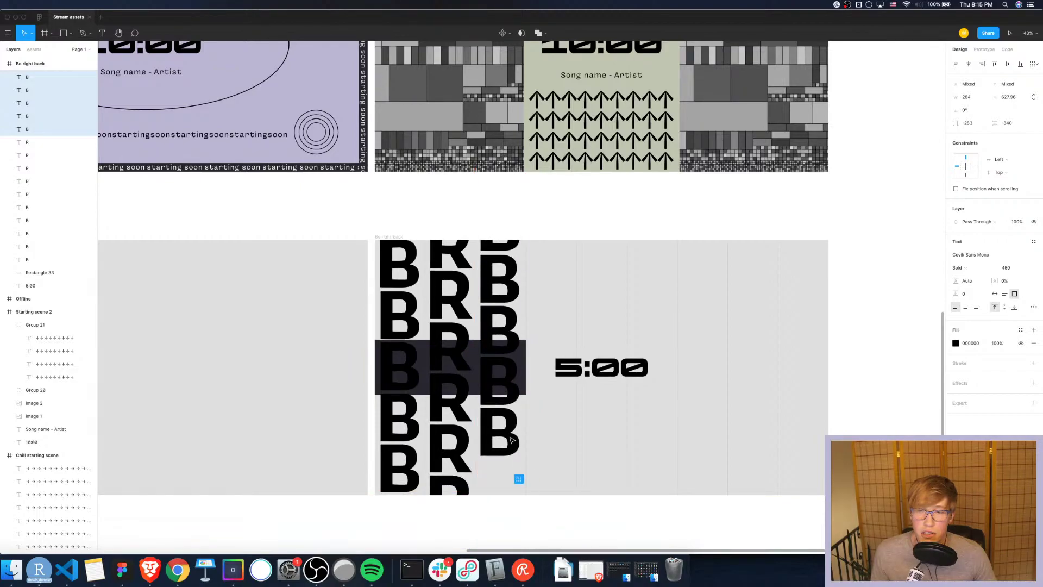
Duplicate the lowest B of the third column and place the copy directly below it at Y 1048
click(512, 441)
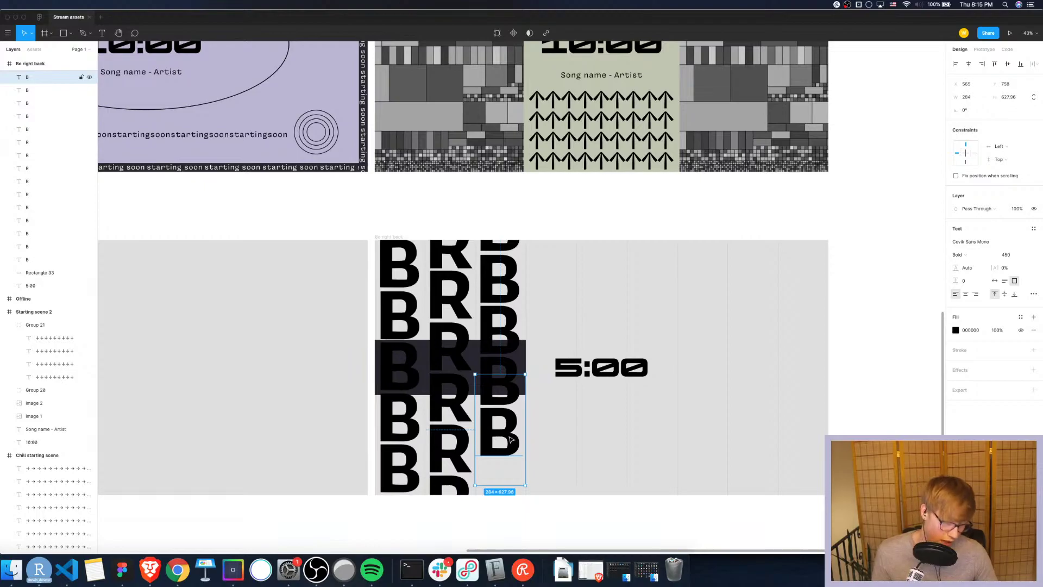
key(super+d)
drag(511, 440, 509, 490)
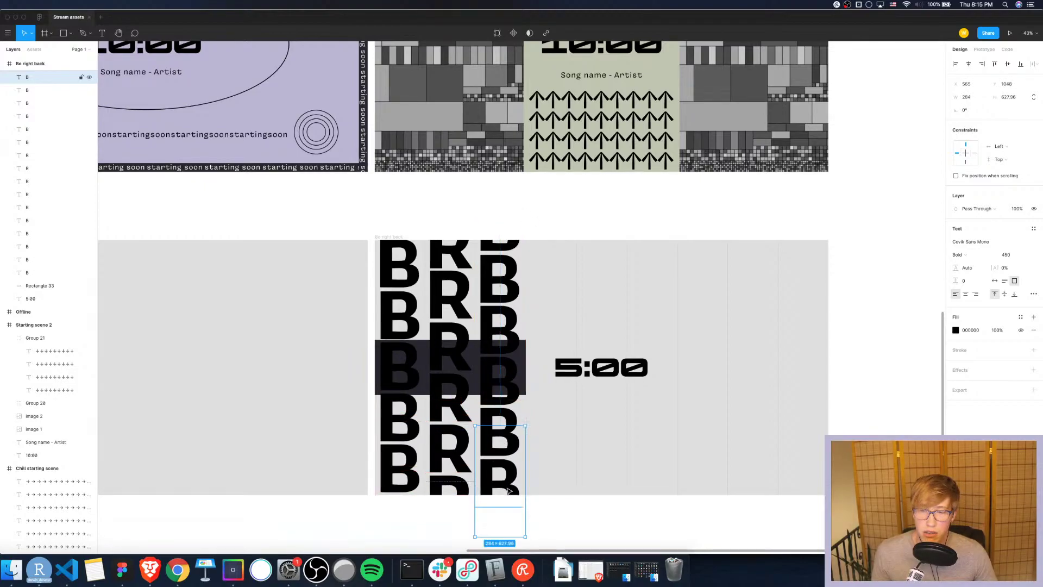
click(858, 222)
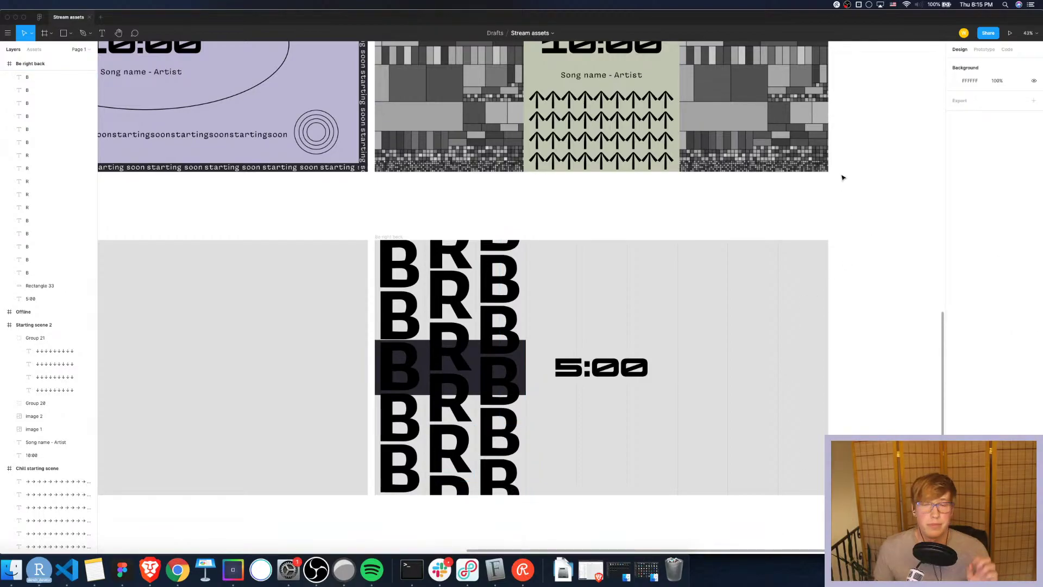
Set the blend mode of the dark rectangle behind the BRB letters to Darken
click(523, 359)
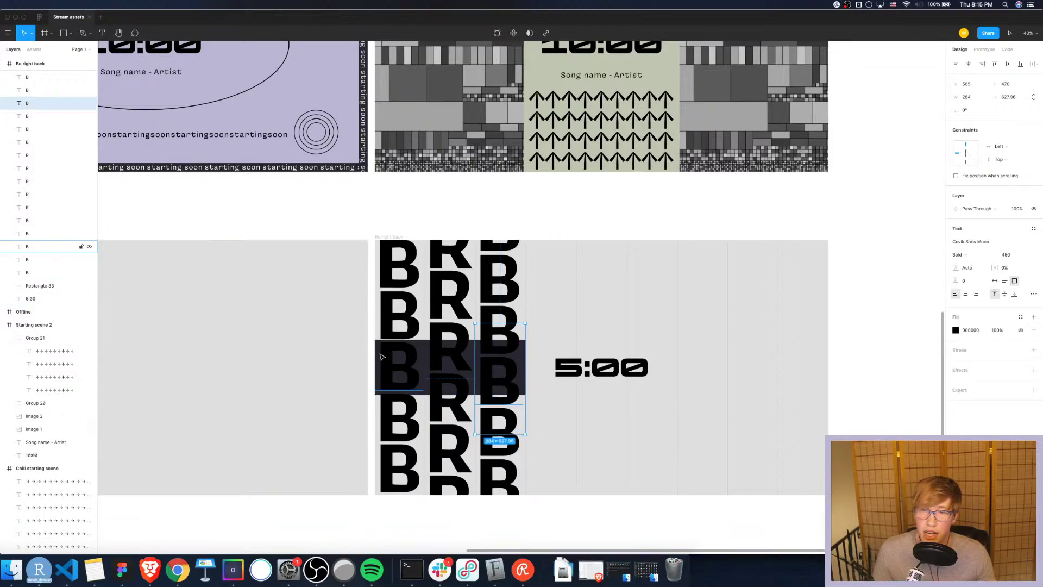
click(416, 361)
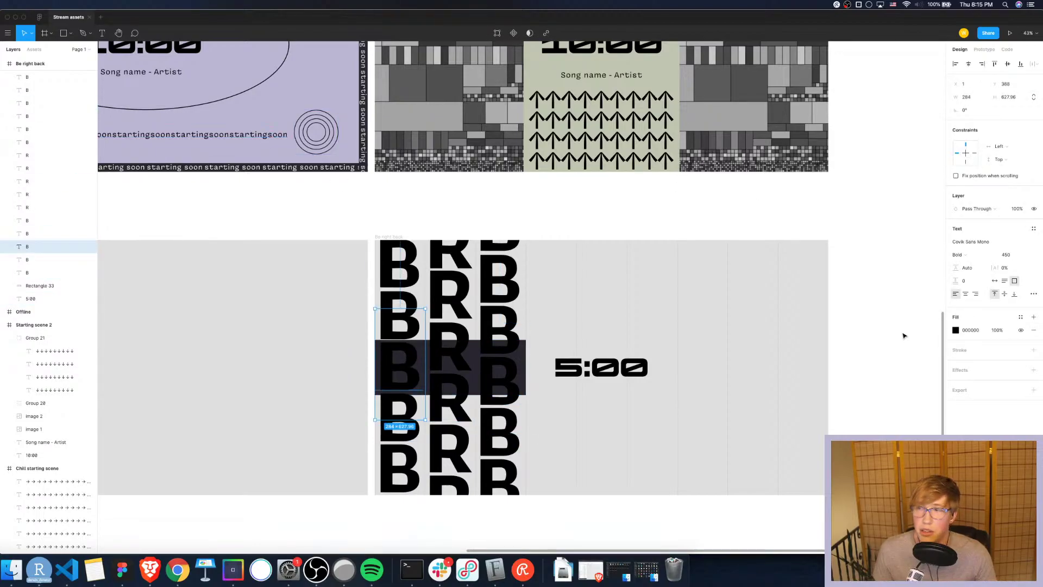
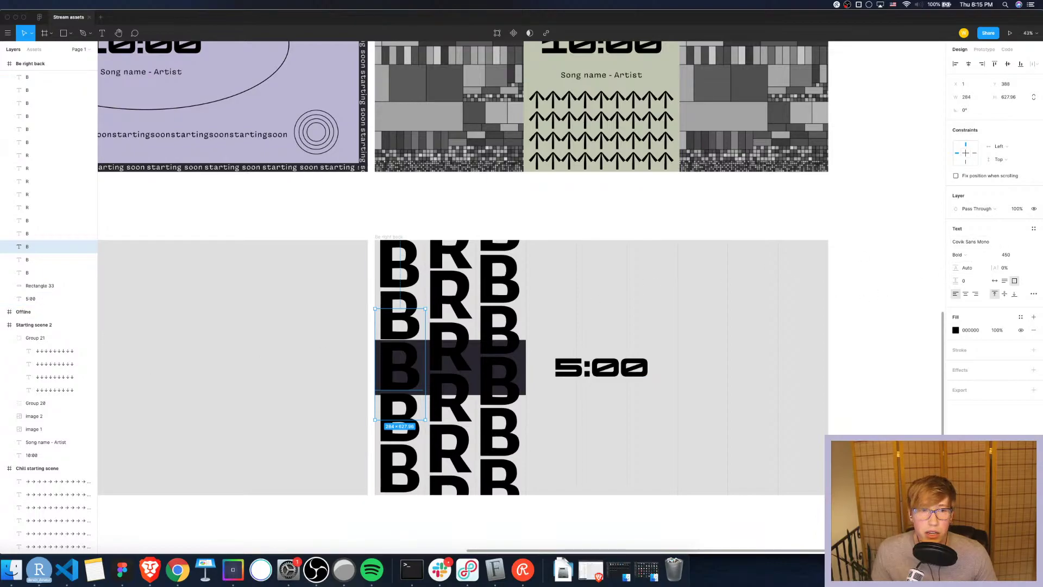
click(48, 287)
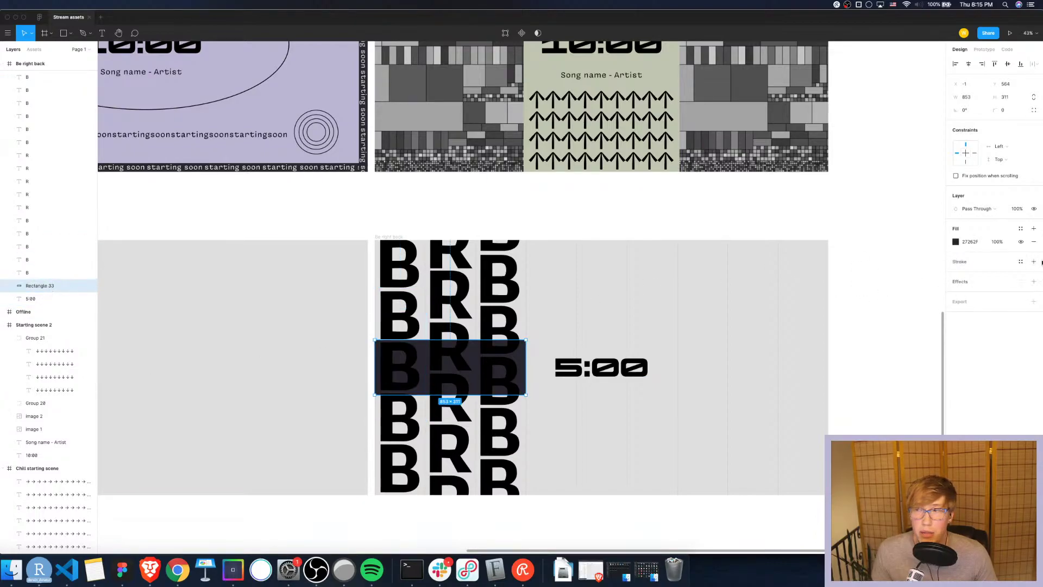
click(1002, 212)
click(973, 232)
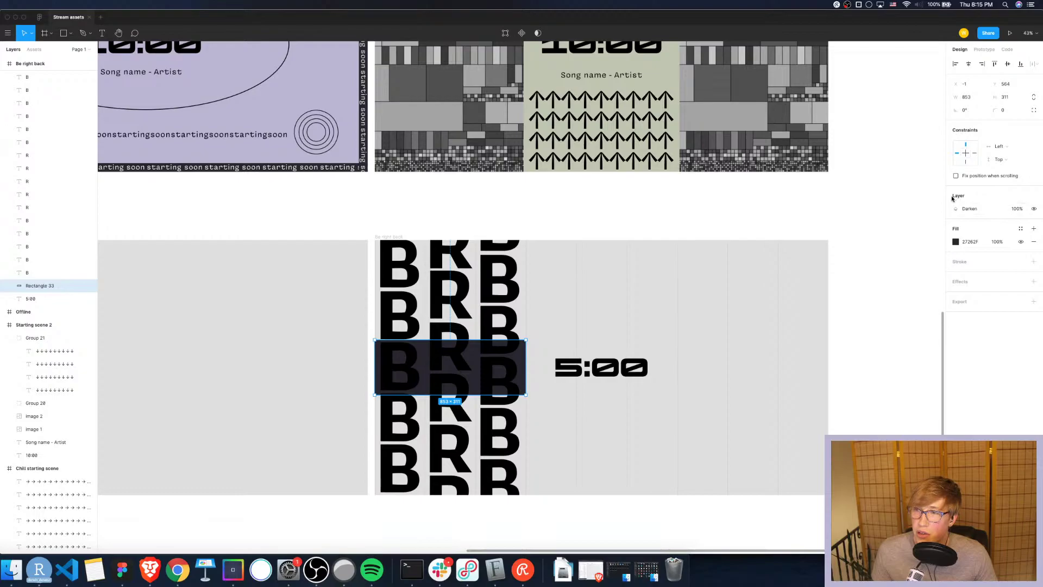
Try the Difference, Exclusion and Color Dodge blend modes on the dark rectangle, and undo back to Darken
click(992, 207)
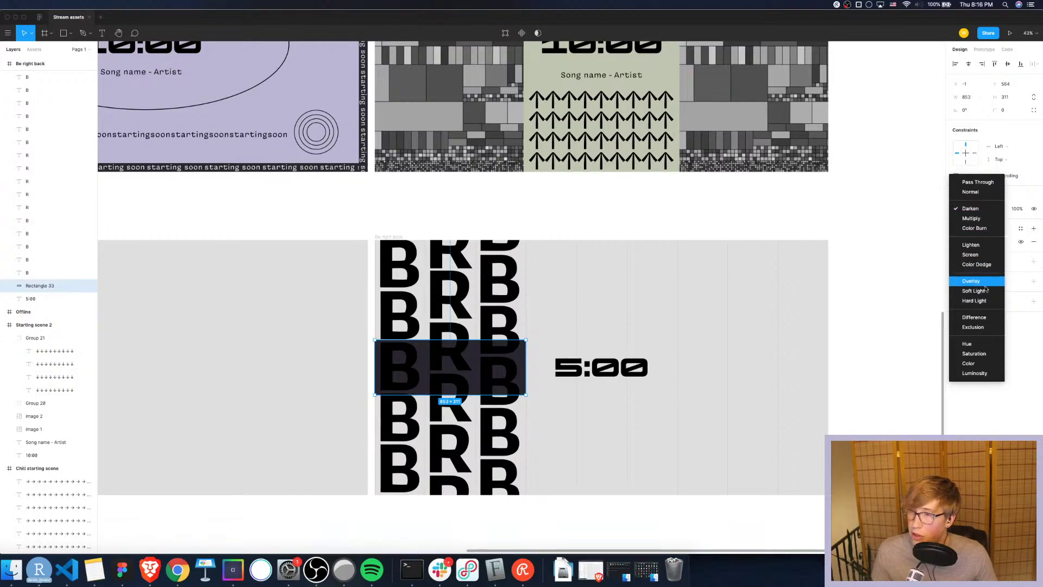
click(981, 320)
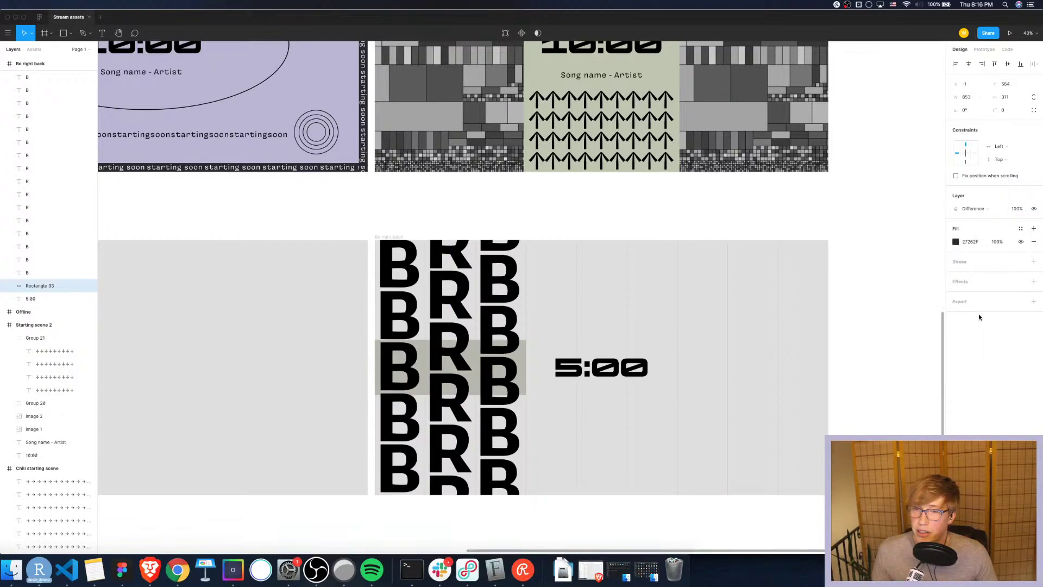
click(1000, 210)
click(995, 219)
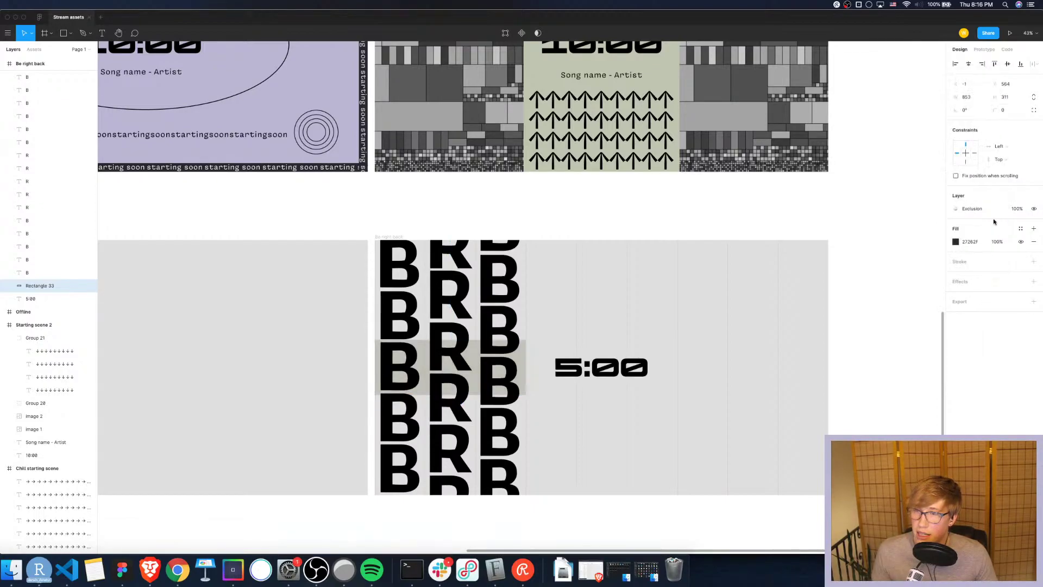
click(994, 213)
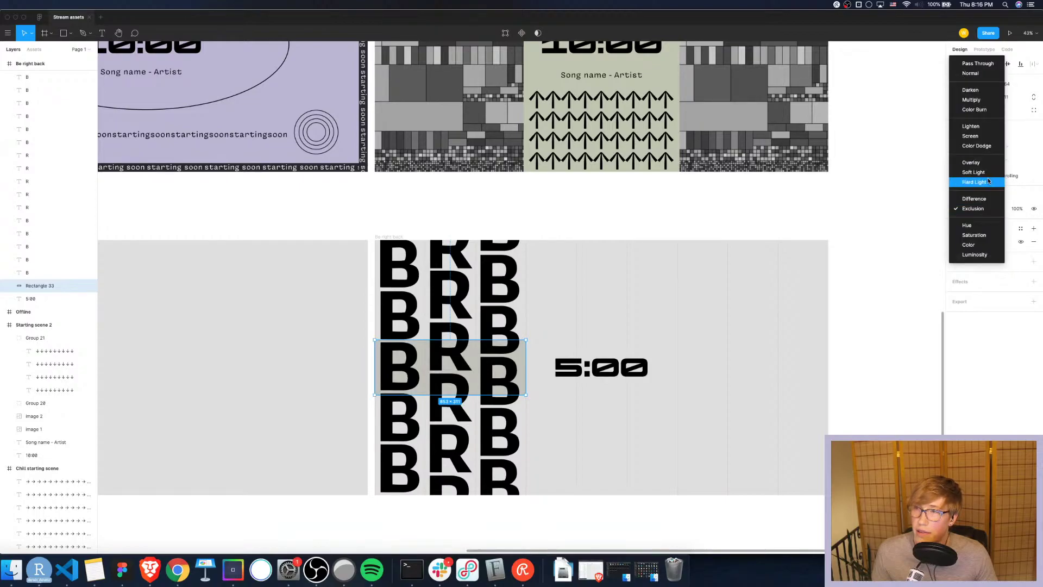
click(976, 145)
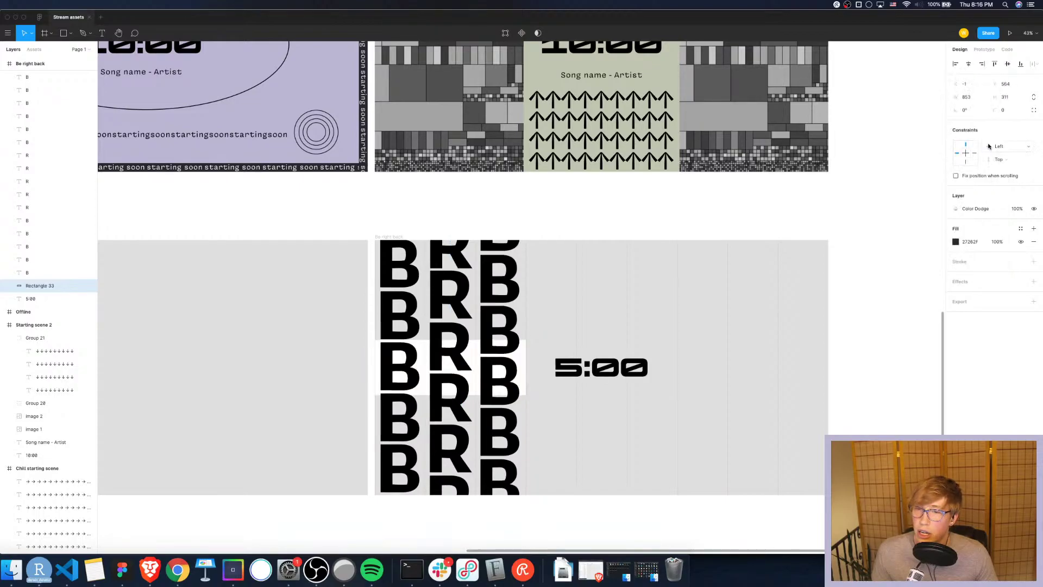
key(ctrl+z)
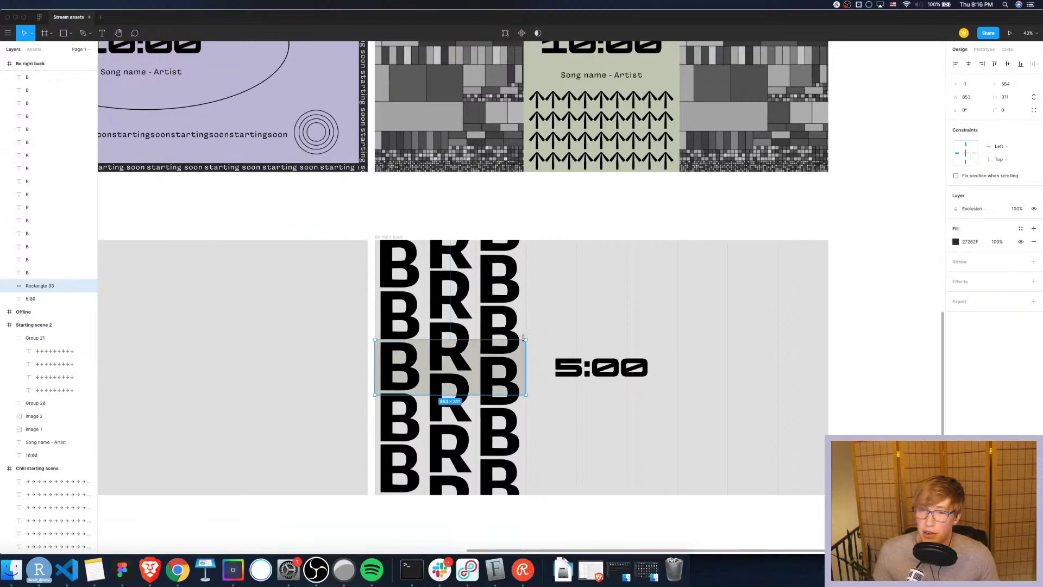
key(super+z)
key(super+z)
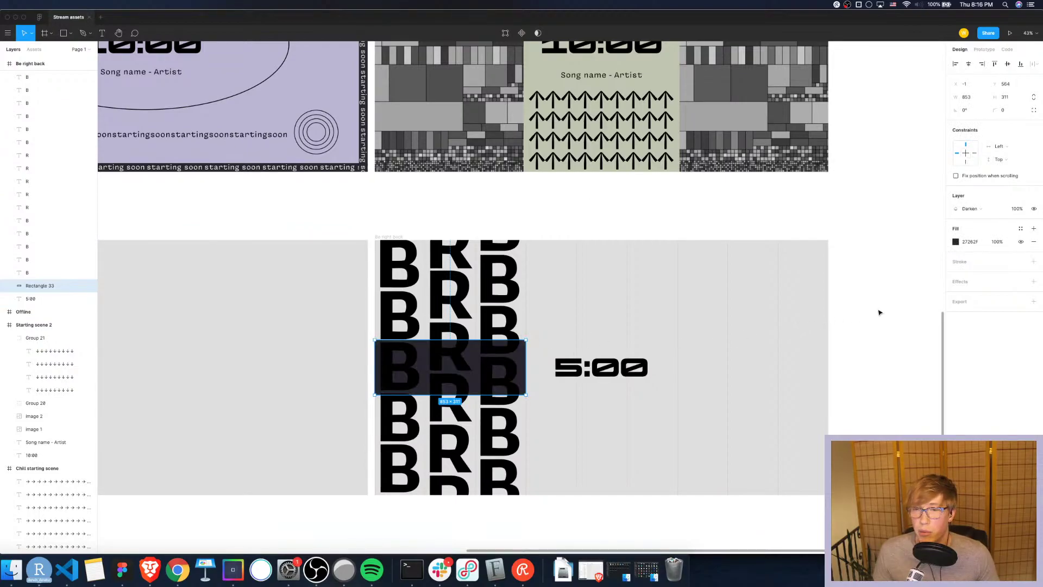
Try Difference on the first-column B over the dark rectangle, and set its blend mode to Color Dodge
scroll(272, 326, down, 1)
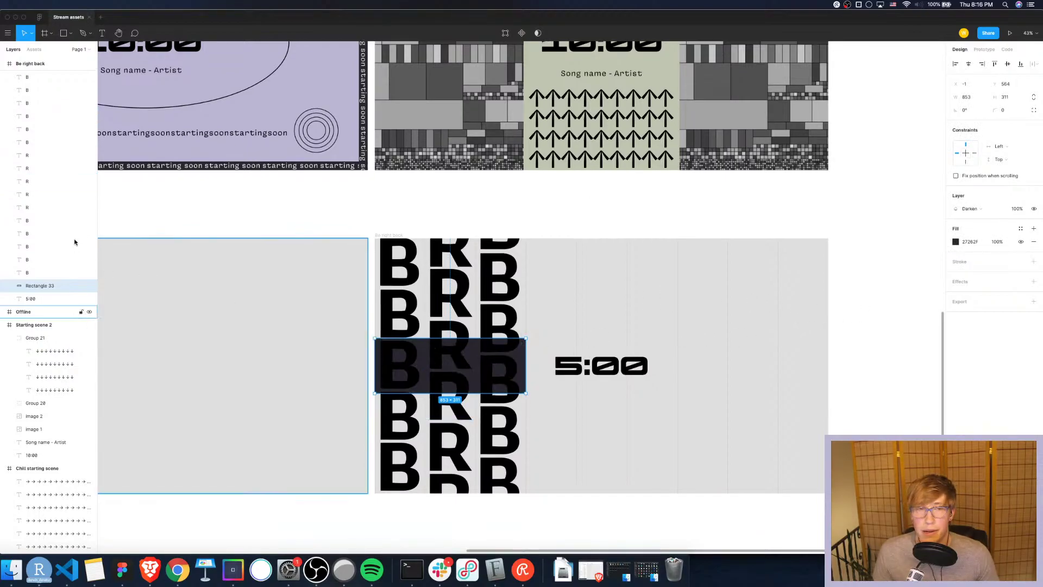
click(416, 372)
click(413, 352)
shift+click(457, 351)
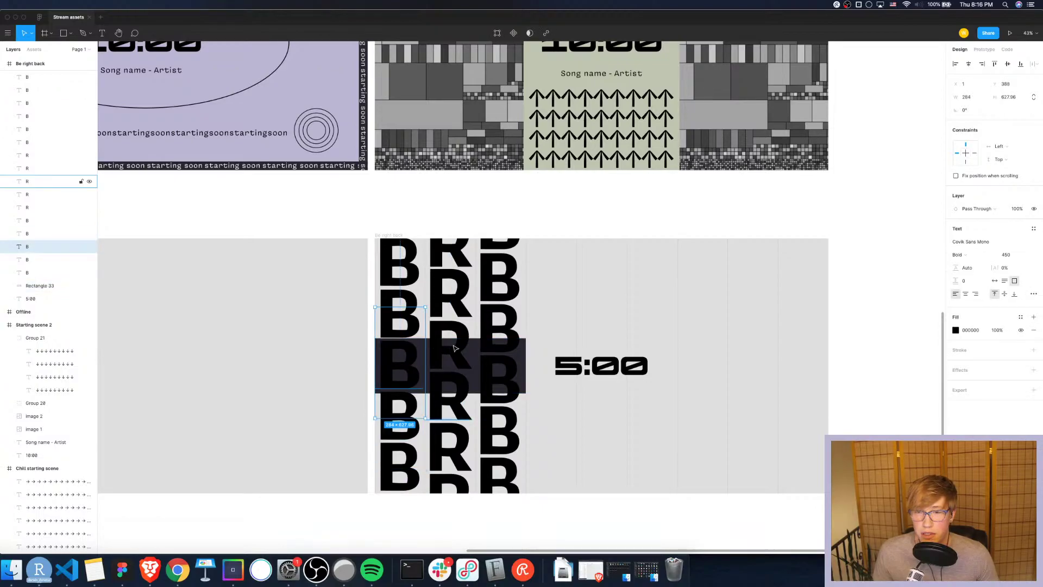
shift+click(456, 383)
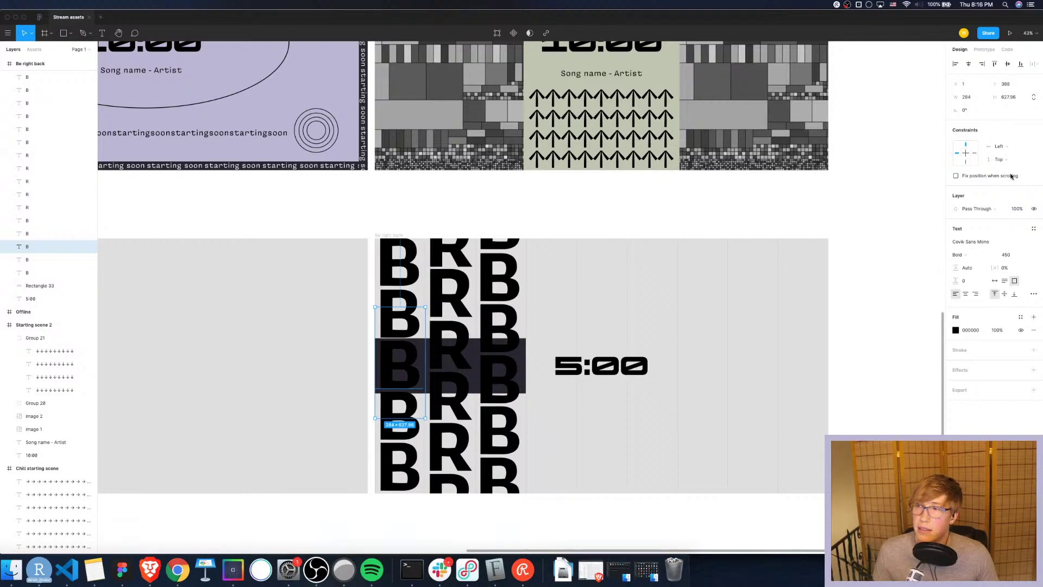
click(1001, 210)
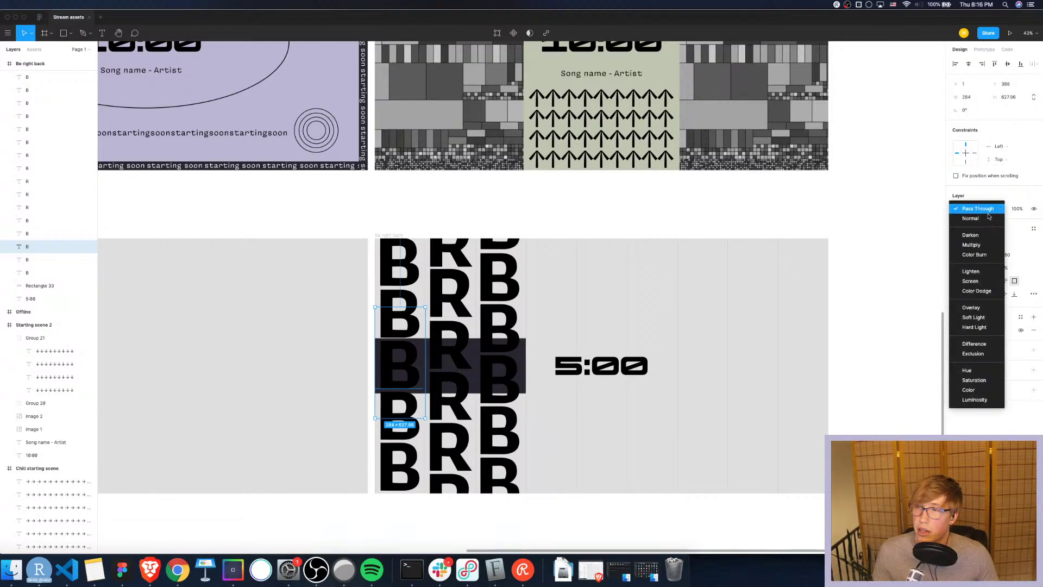
click(984, 348)
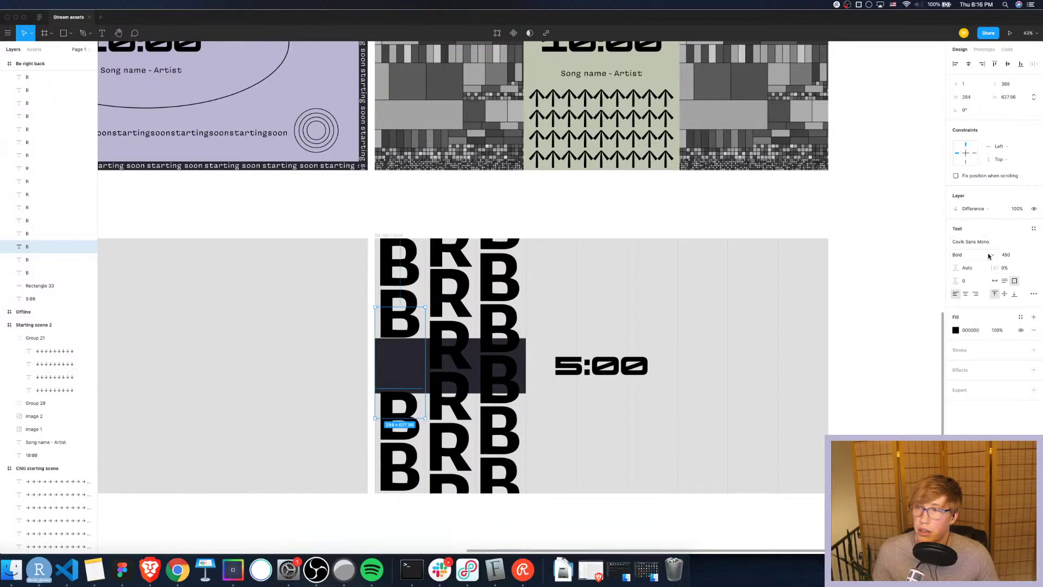
click(1003, 209)
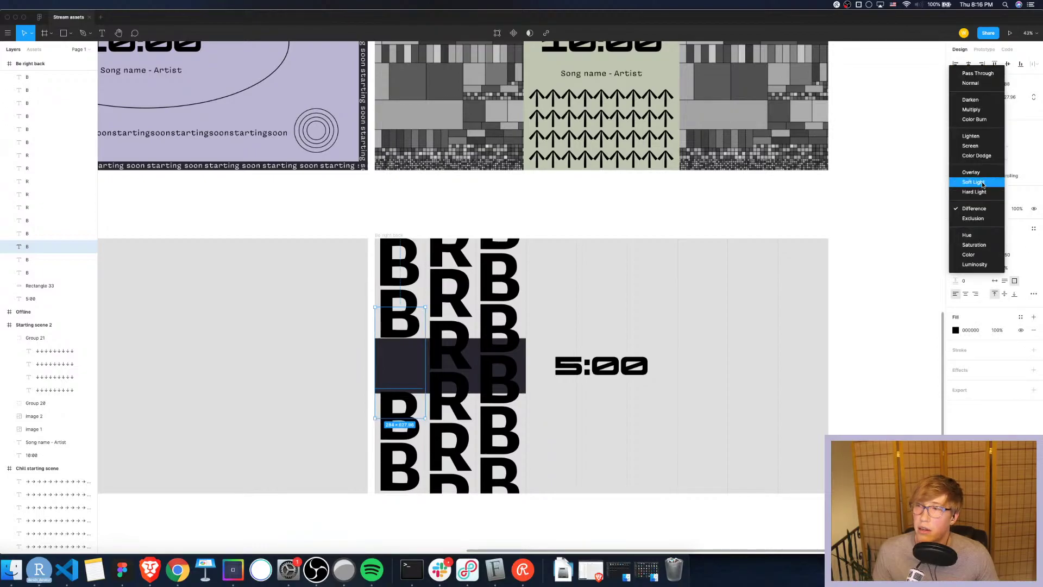
click(976, 155)
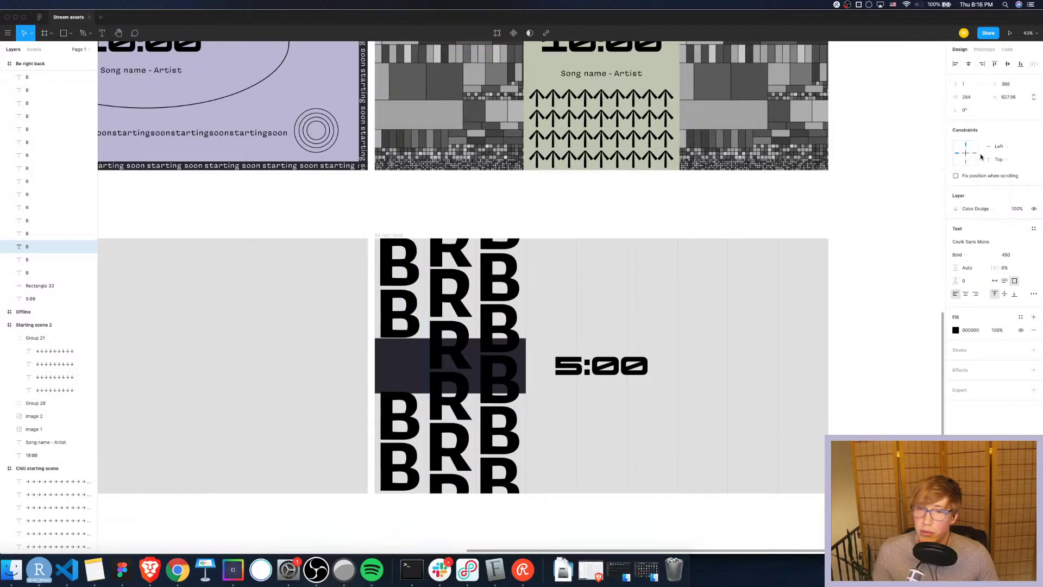
Move the dark rectangle to the front of the Be right back frame's layer stack, above all the letters
click(33, 285)
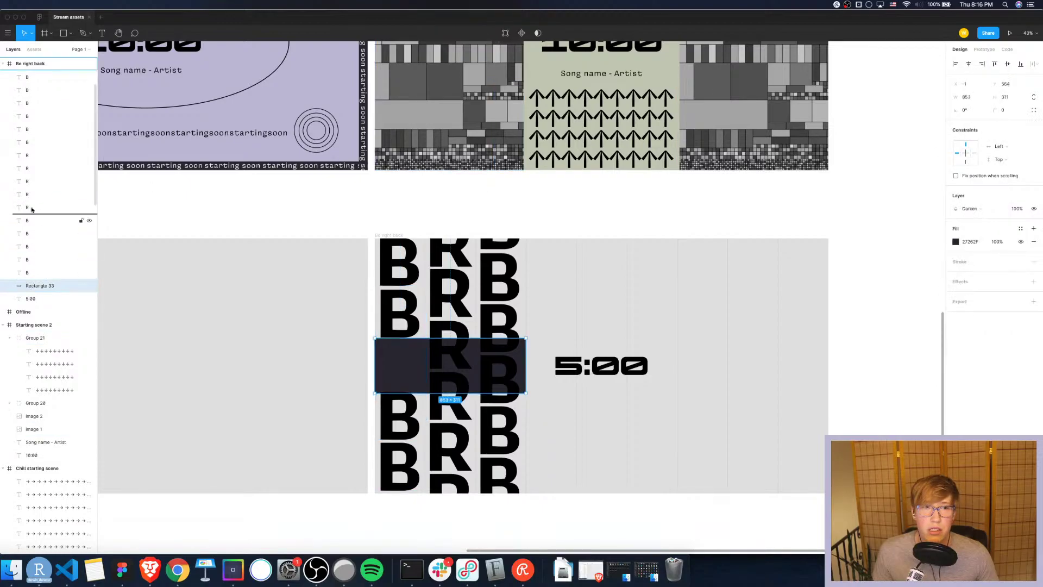
drag(22, 69, 22, 70)
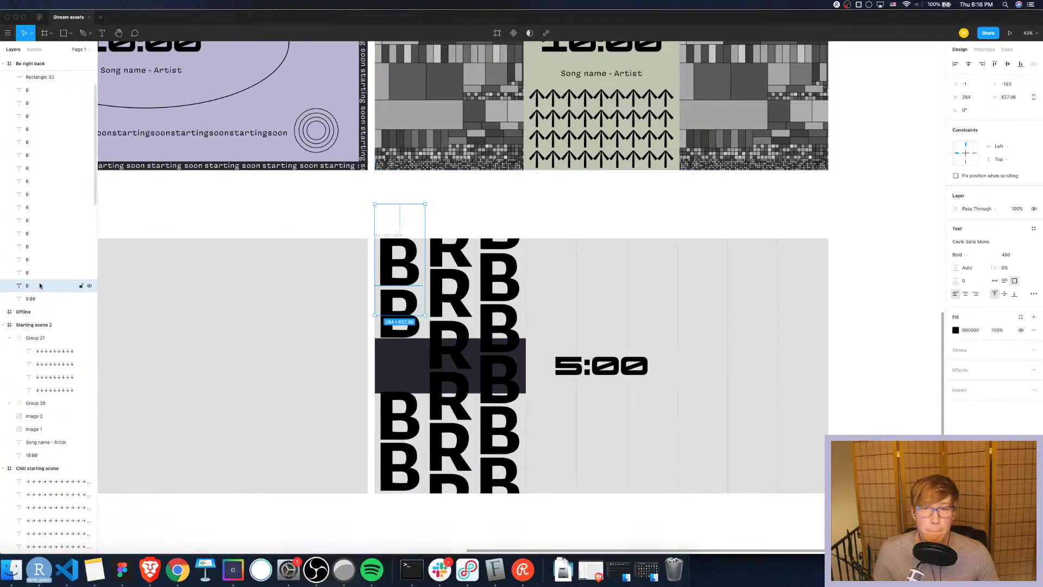
double_click(408, 369)
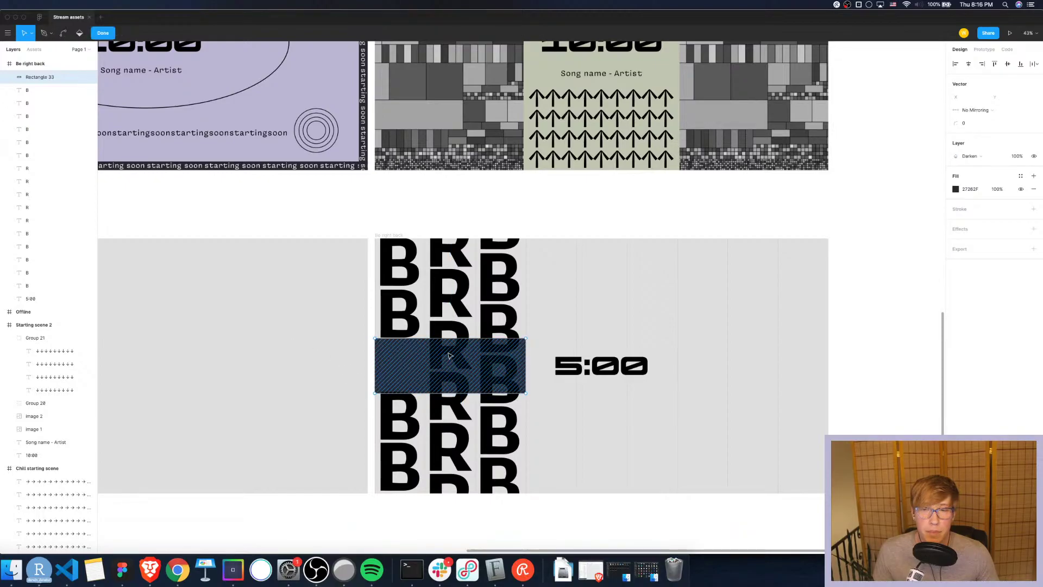
Reset the blend mode of the first-column B over the dark rectangle to Pass Through
key(Escape)
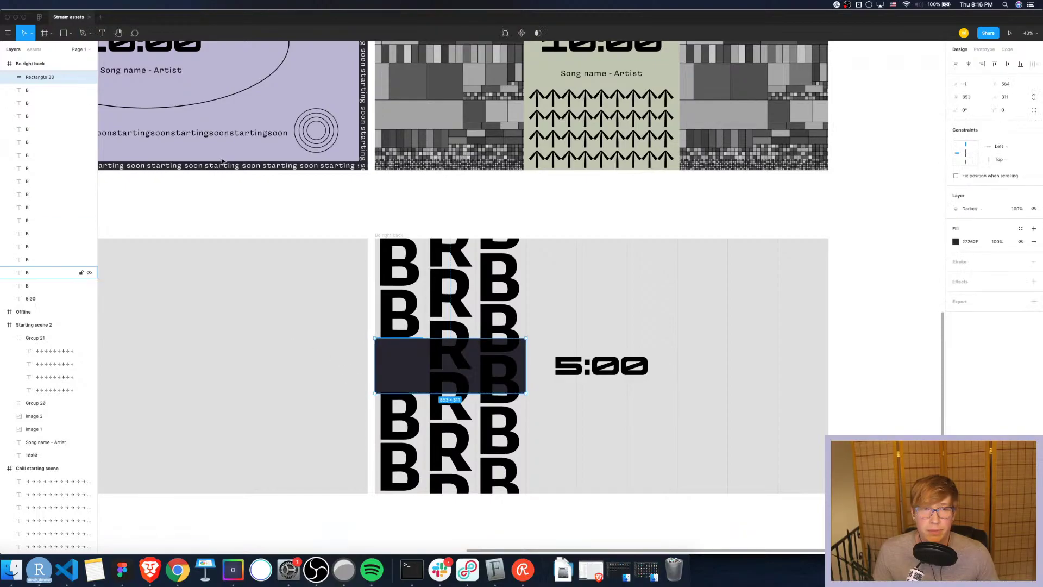
click(34, 90)
click(31, 107)
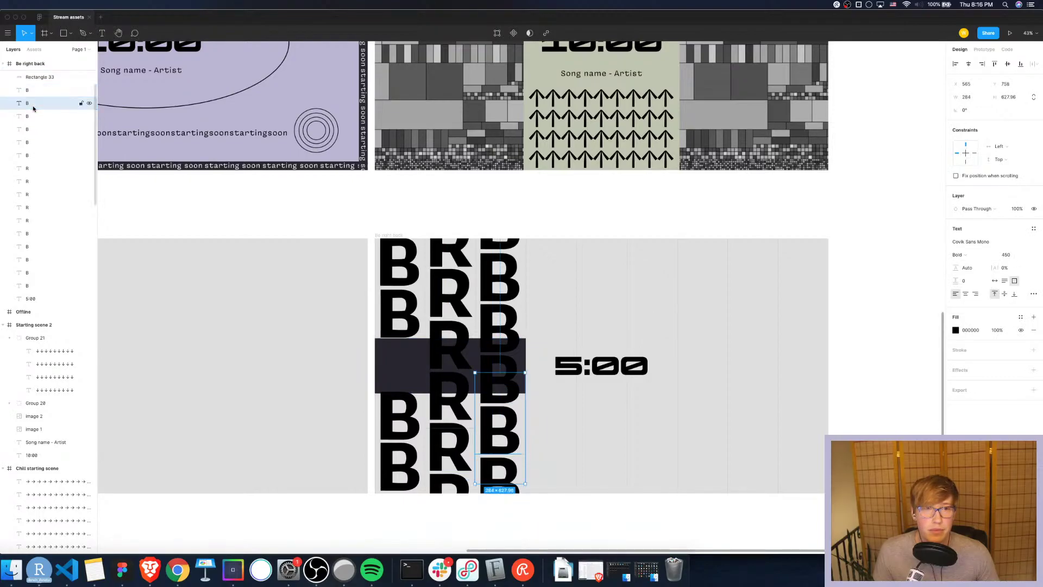
click(34, 117)
click(33, 129)
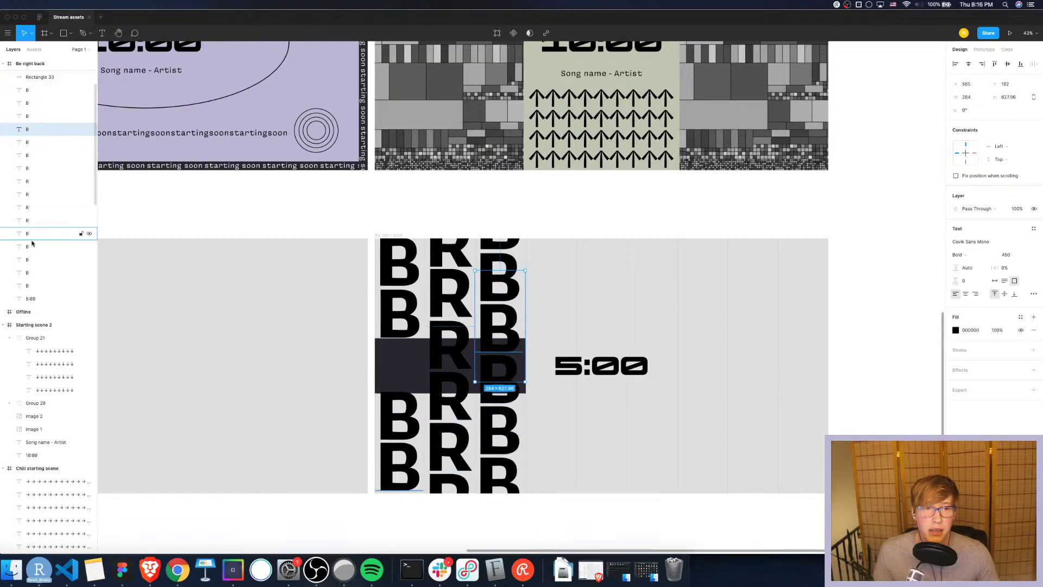
click(29, 286)
click(30, 272)
click(30, 259)
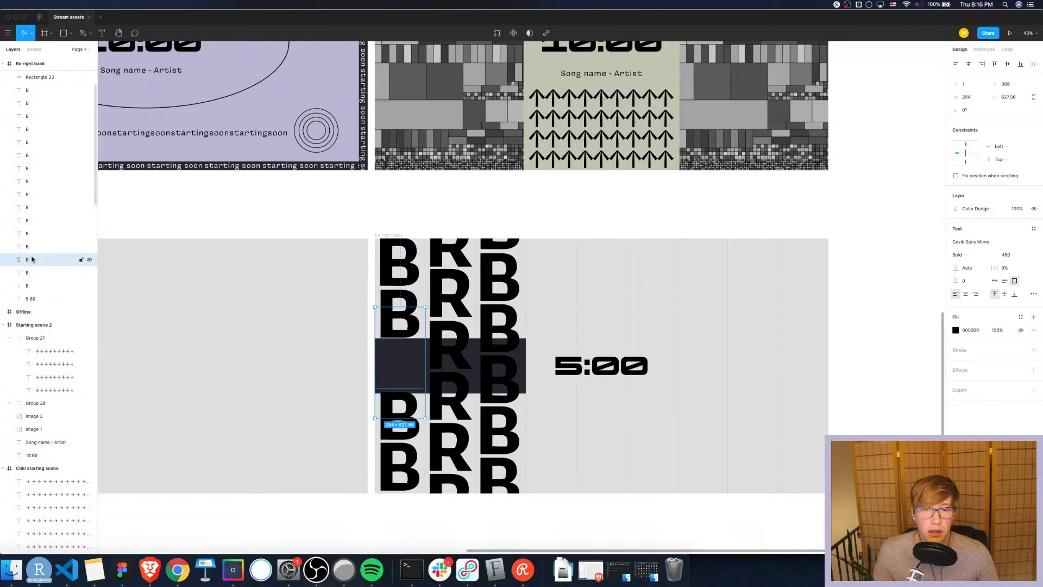
click(984, 209)
click(983, 197)
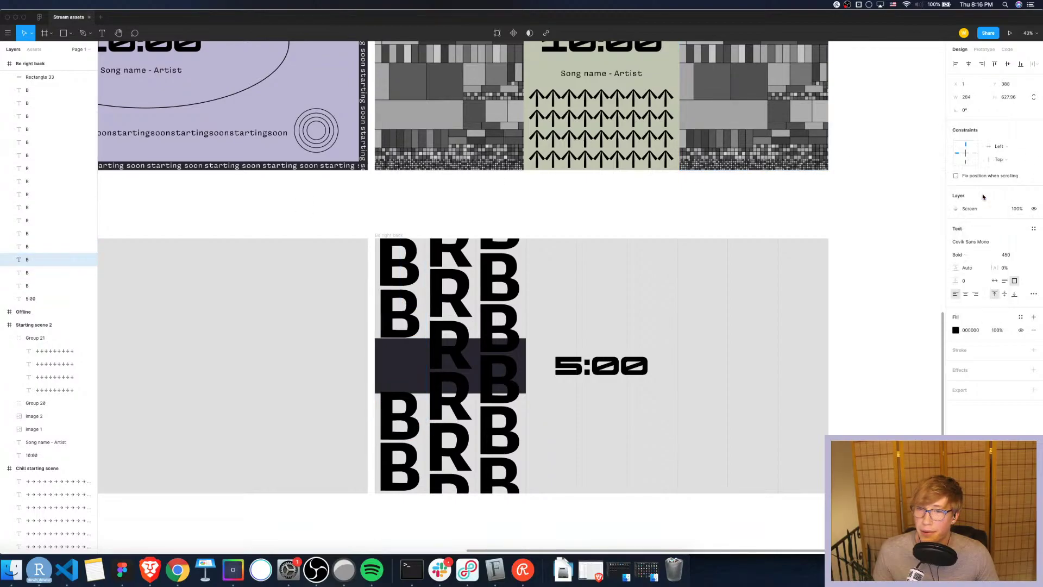
click(985, 213)
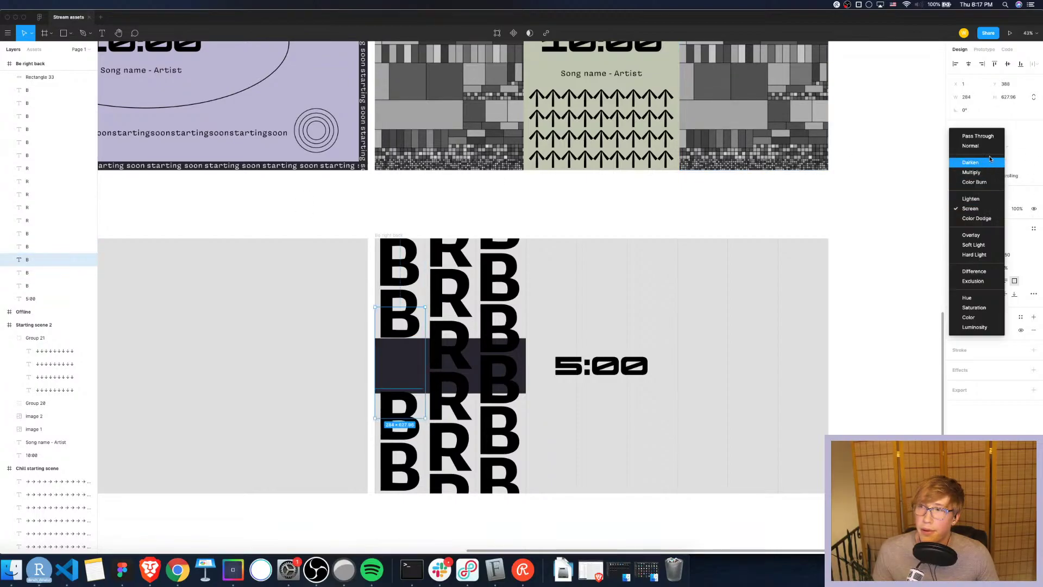
click(990, 138)
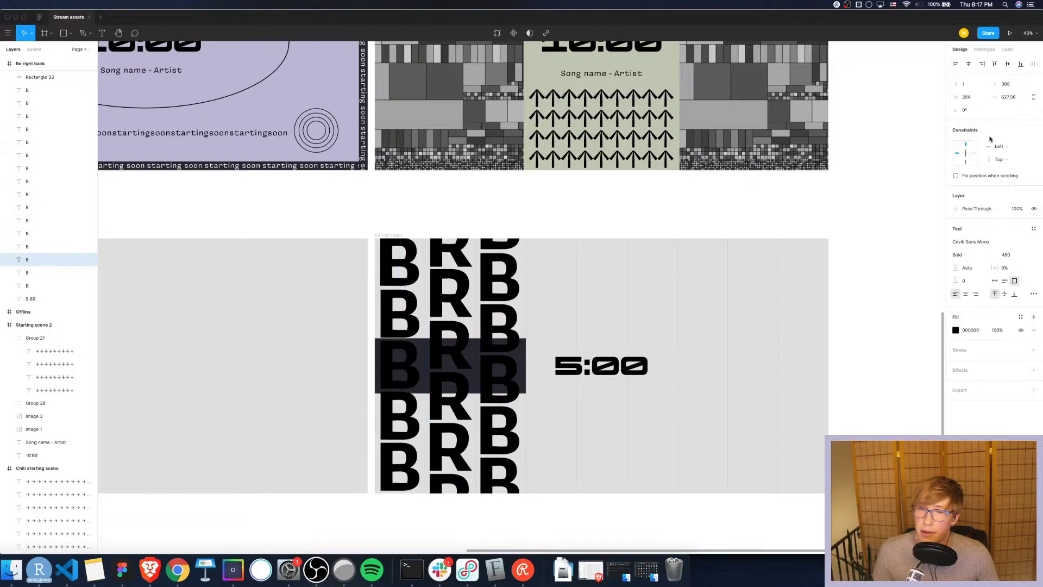
Try the Difference, Exclusion, Hue, Saturation, Color, Luminosity and Overlay blend modes on the dark rectangle
click(400, 381)
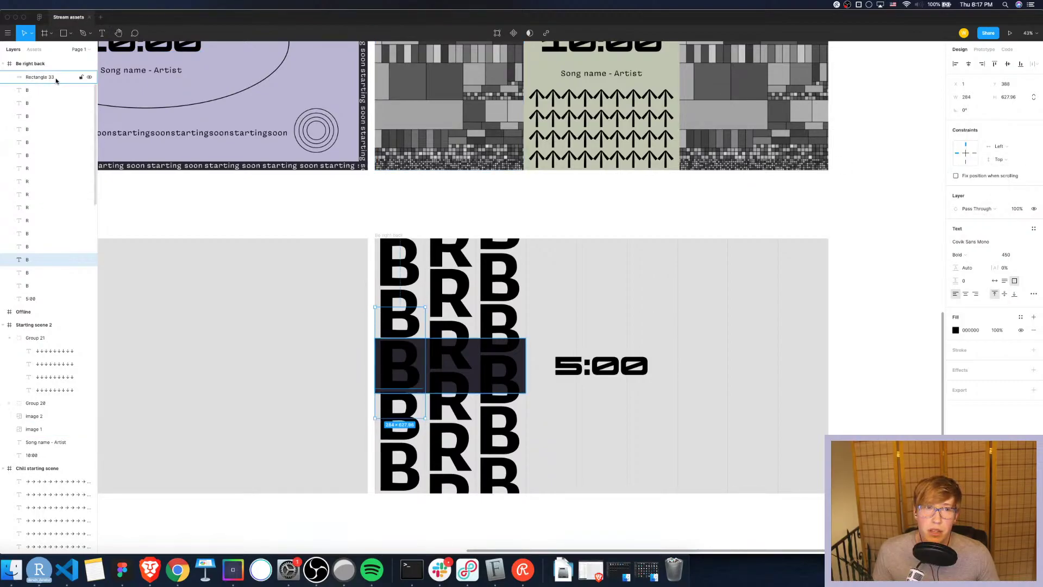
click(993, 210)
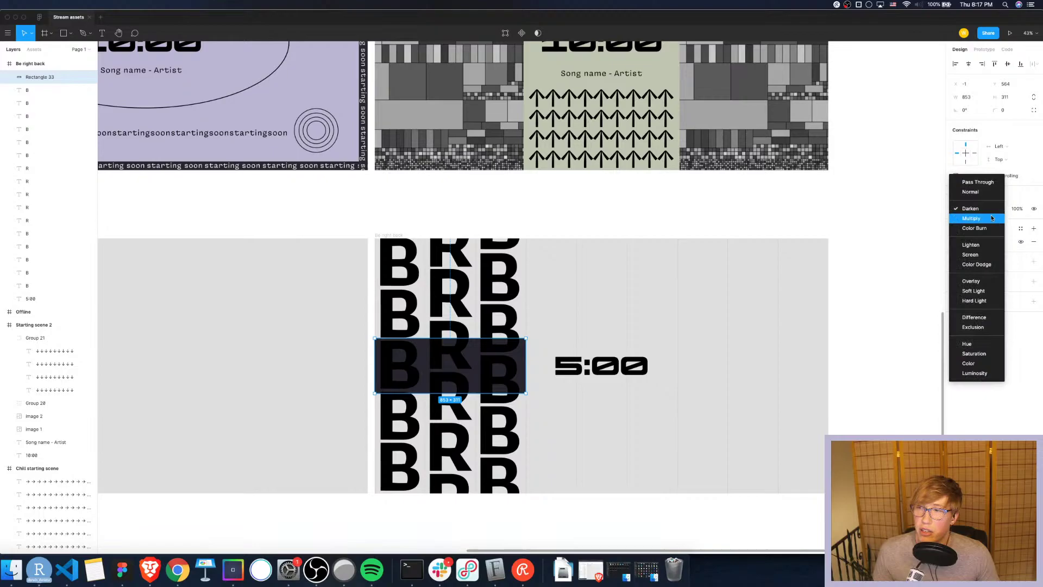
click(978, 317)
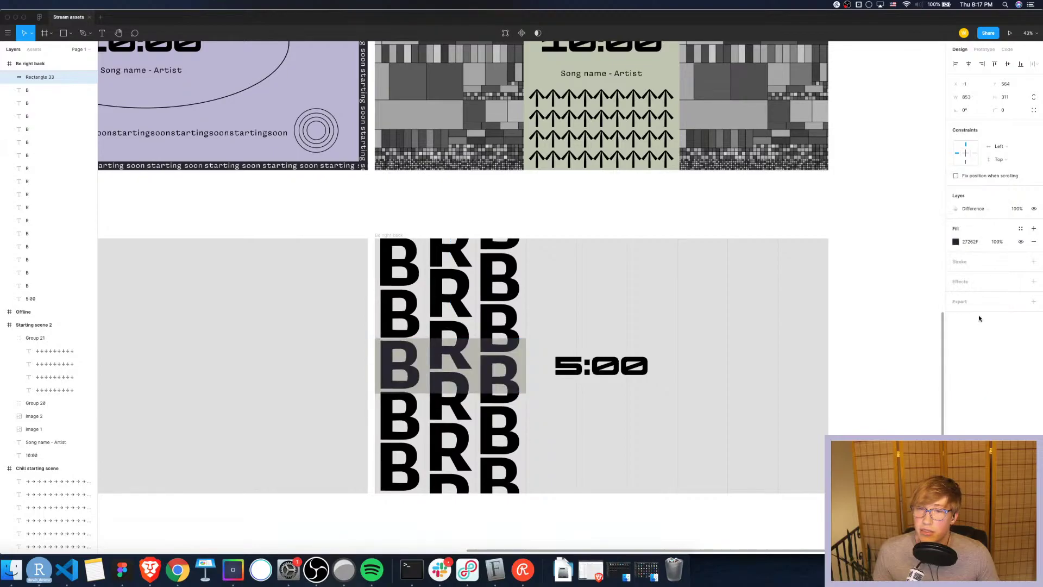
click(975, 209)
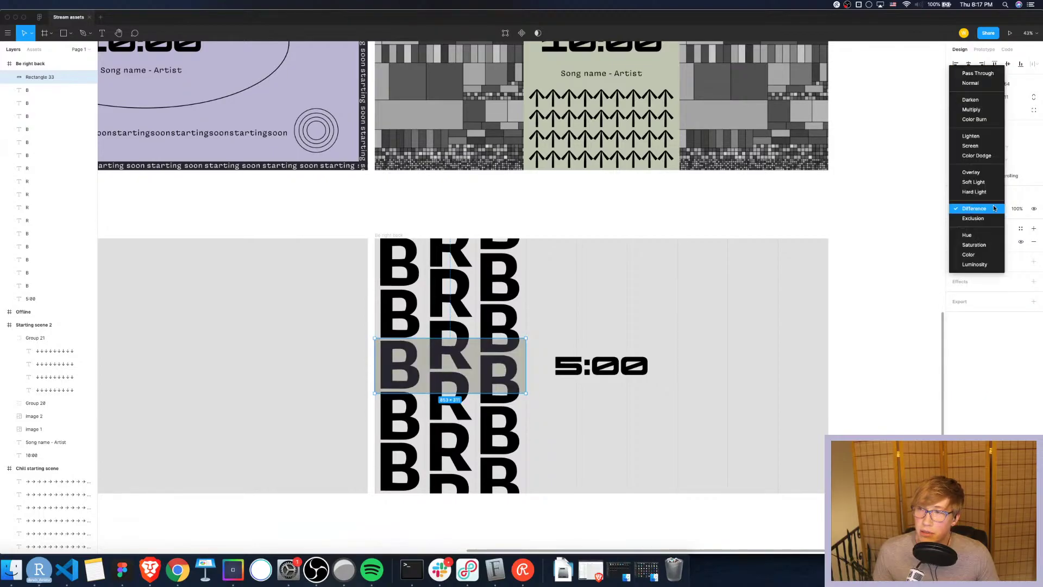
click(988, 218)
click(981, 210)
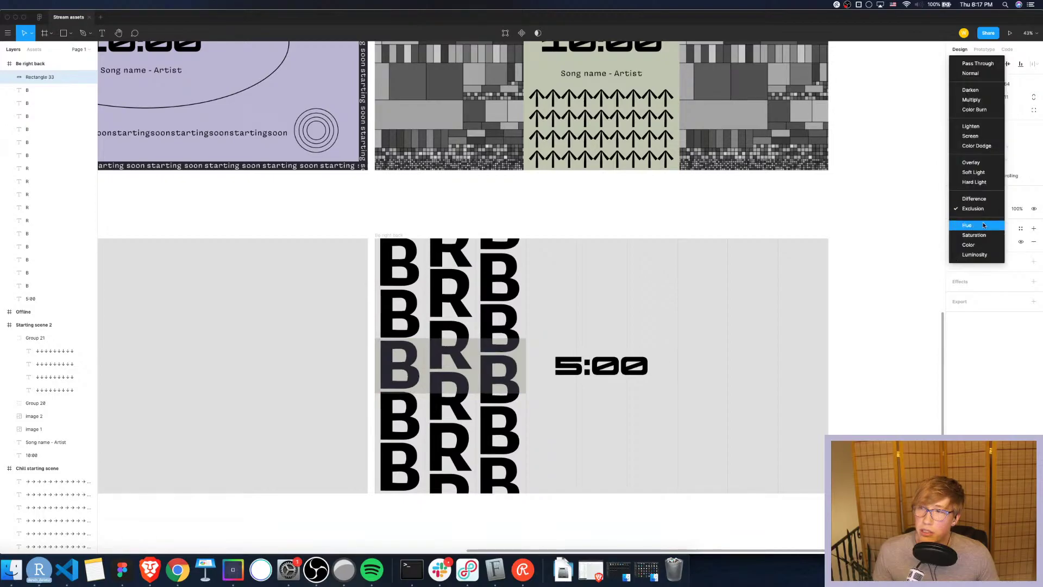
click(983, 227)
click(985, 214)
click(987, 224)
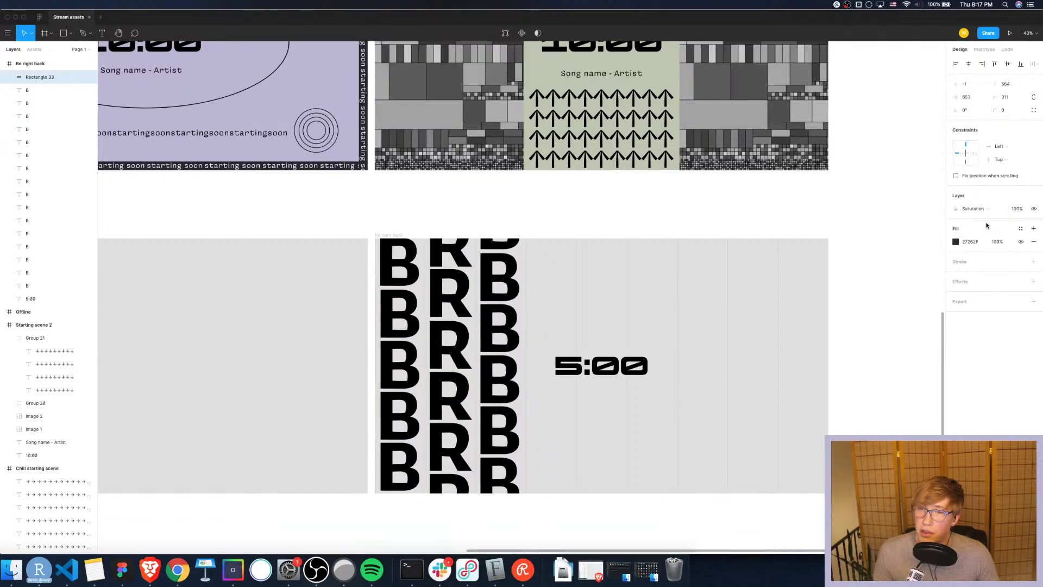
click(988, 216)
click(990, 223)
click(990, 217)
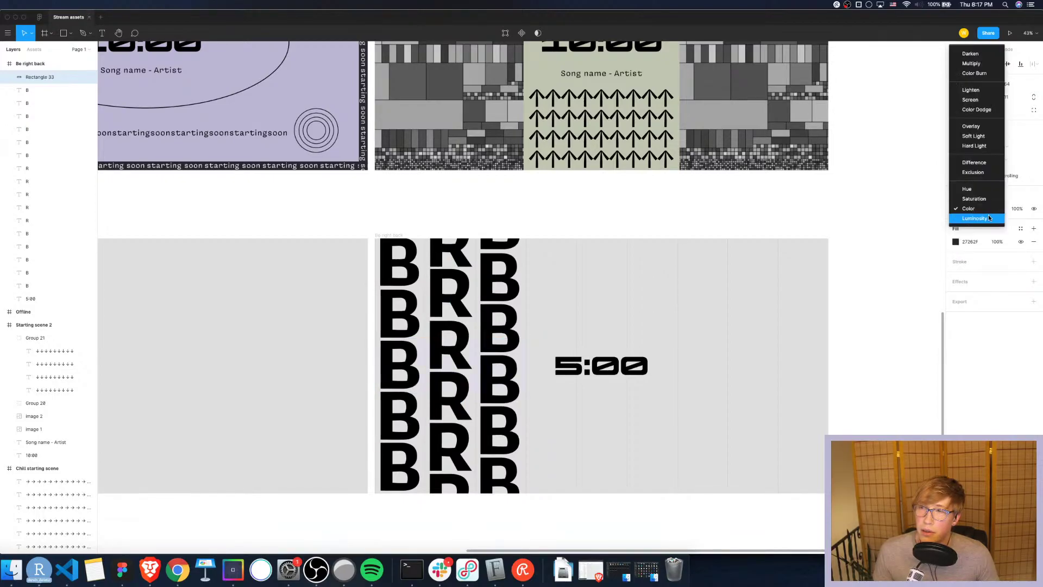
click(989, 222)
click(986, 213)
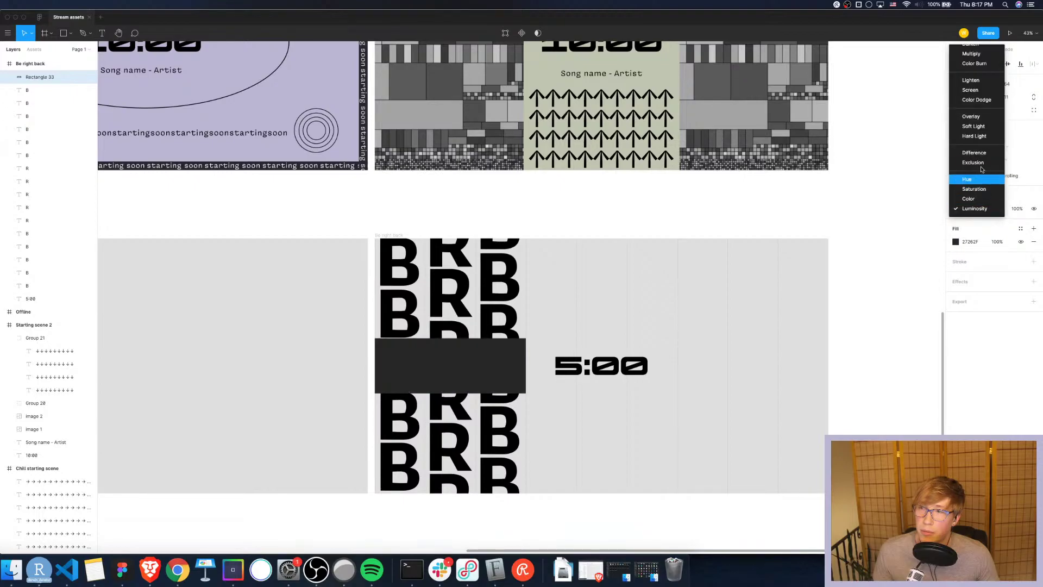
click(977, 122)
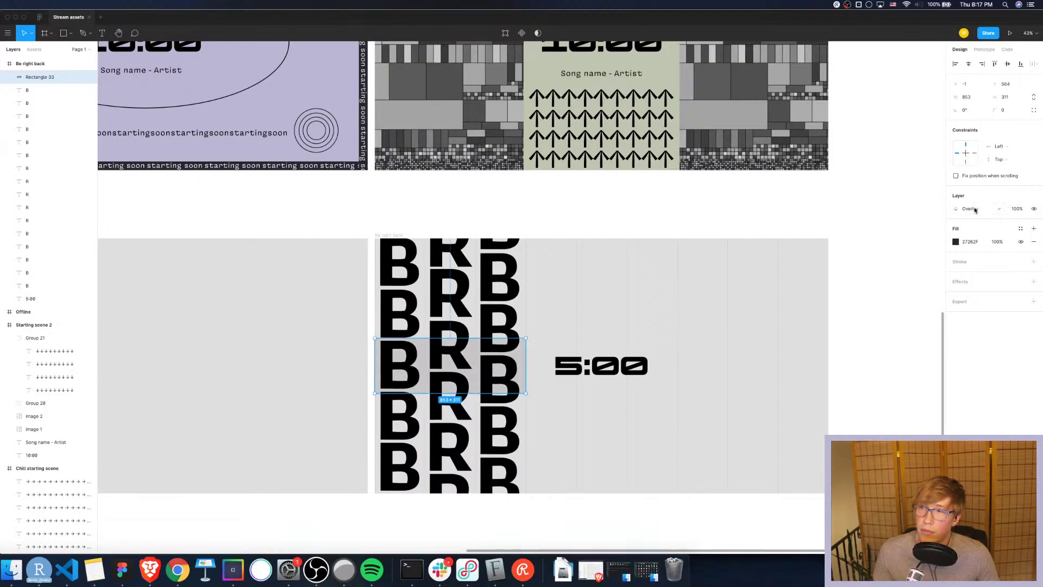
Try Normal and Pass Through on the dark rectangle, and set its blend mode to Multiply
click(974, 209)
click(971, 120)
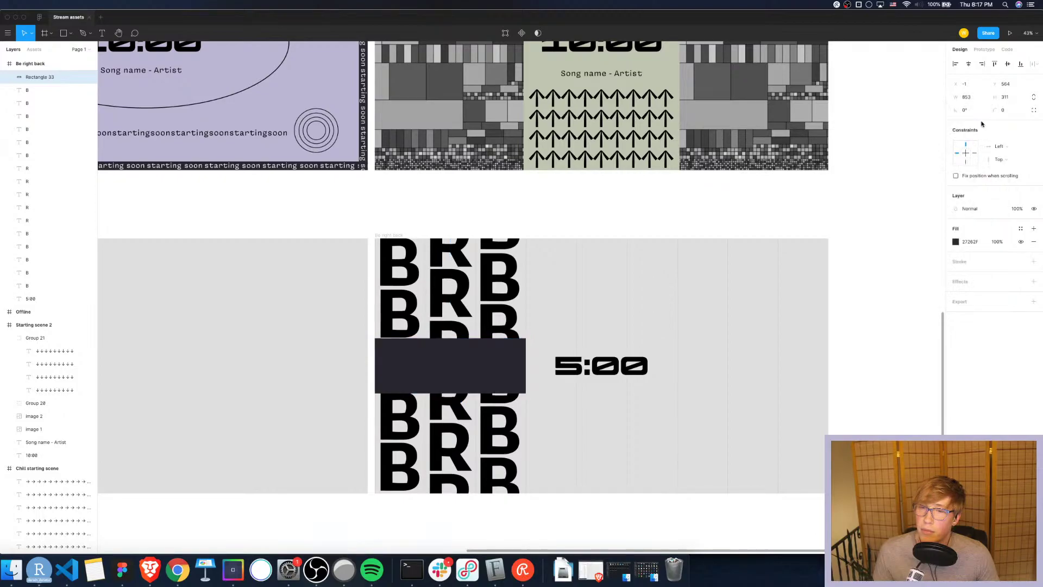
click(981, 208)
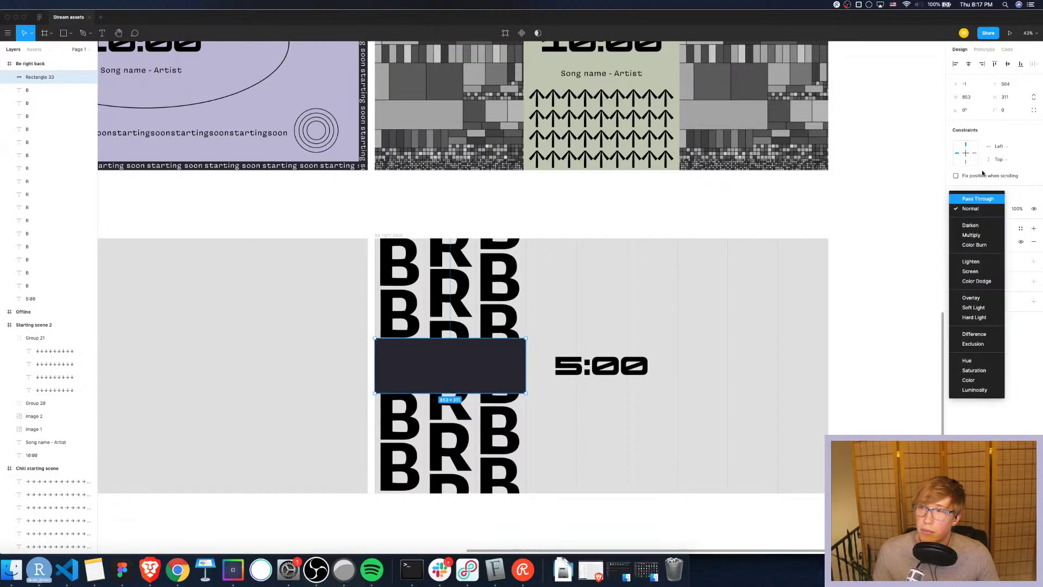
click(972, 200)
click(973, 208)
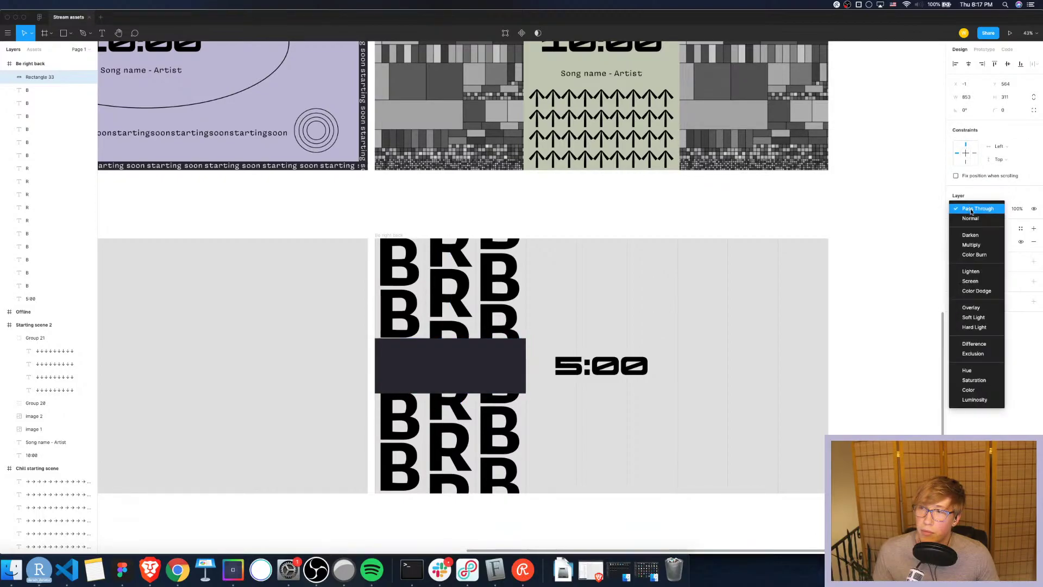
click(976, 248)
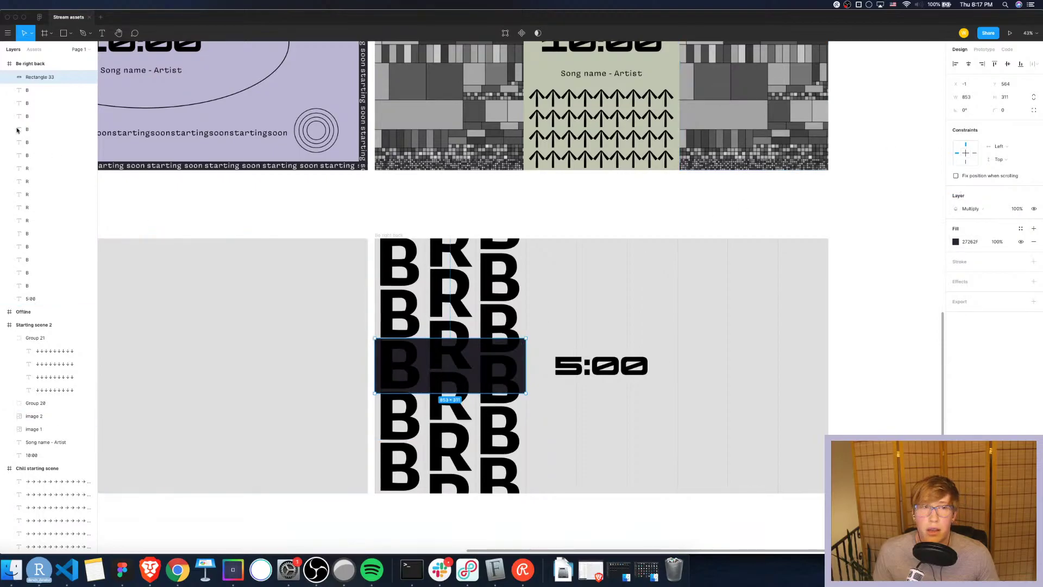
Fill the first-column B over the dark rectangle with the off-white sampled from the Text colors swatches
click(39, 263)
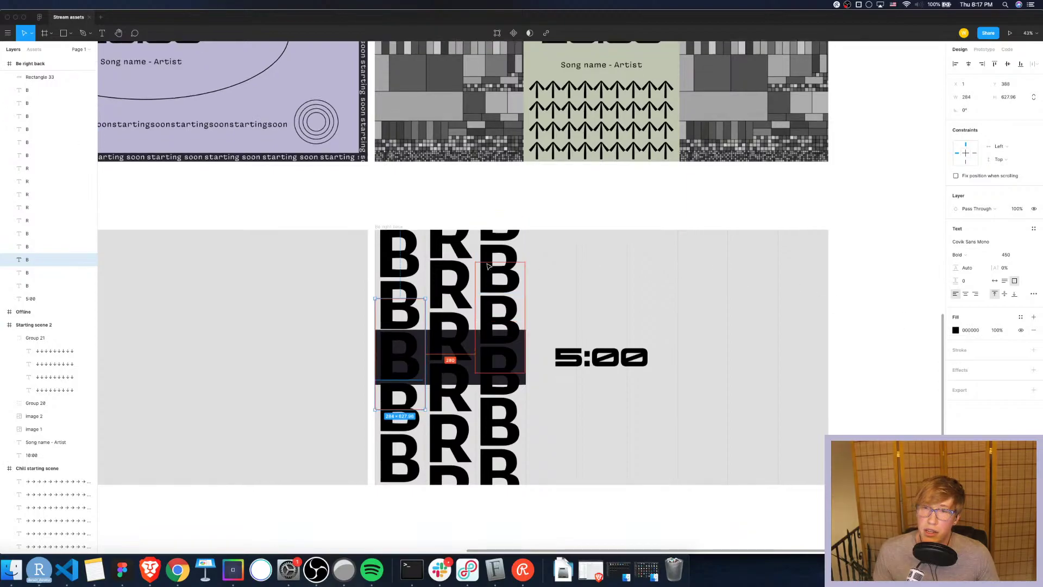
scroll(544, 269, up, 3)
scroll(487, 266, down, 5)
scroll(402, 264, up, 4)
scroll(403, 264, down, 1)
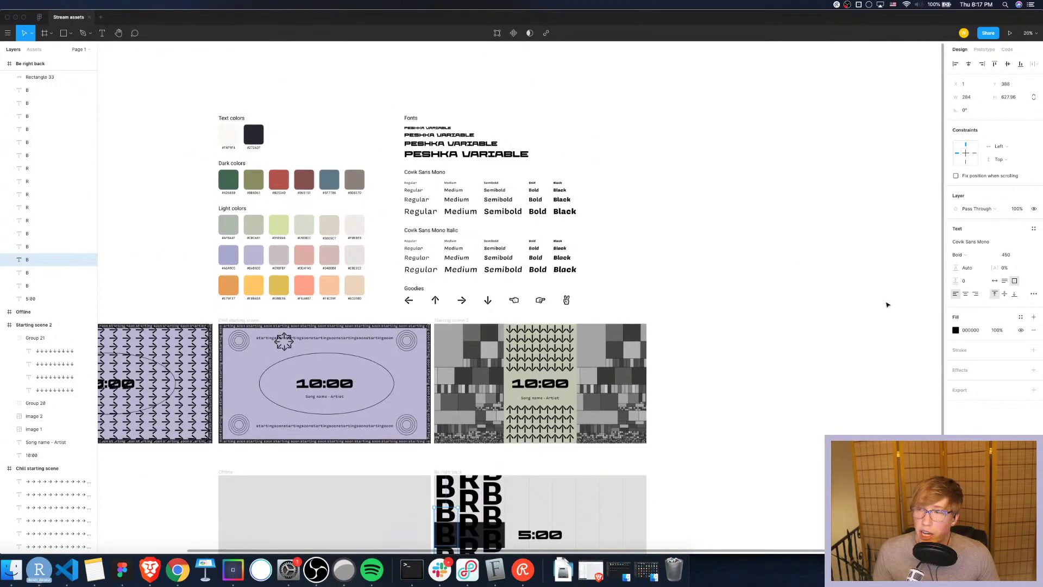
click(956, 330)
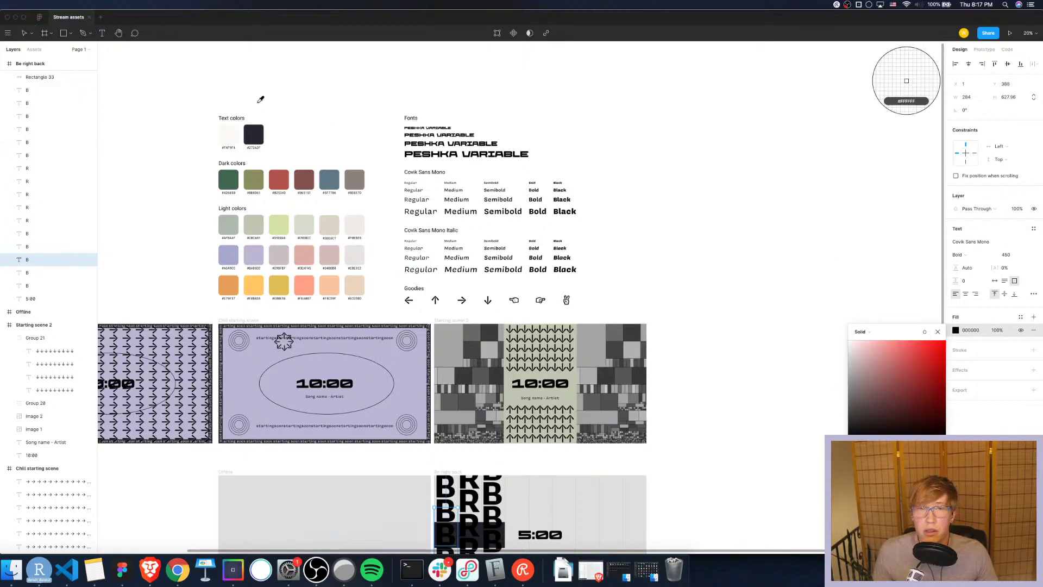
click(231, 134)
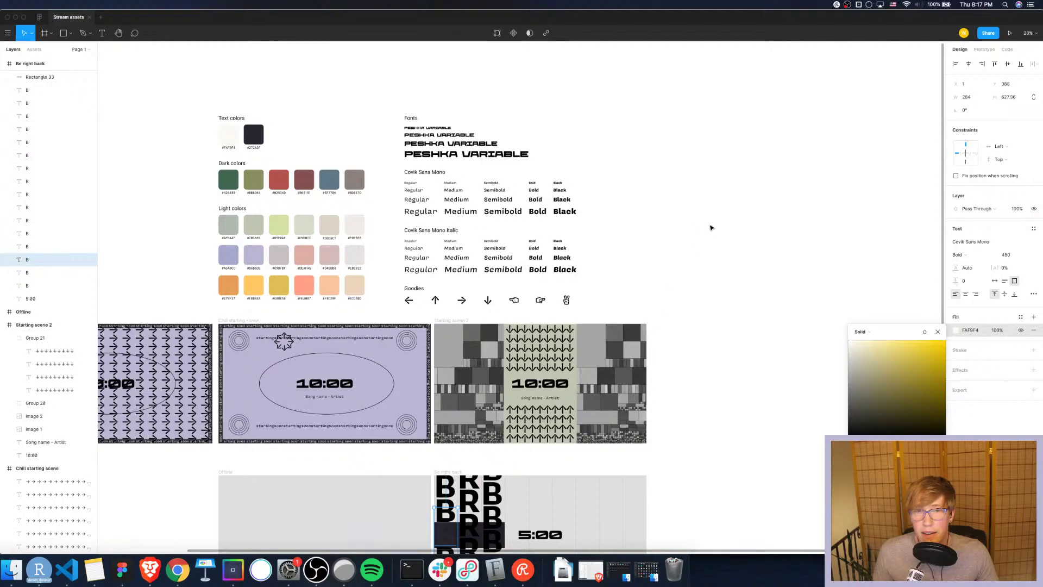
click(777, 380)
Move the dark rectangle behind all the BRB letters, directly above the 5:00 timer in the layer stack
scroll(652, 429, down, 3)
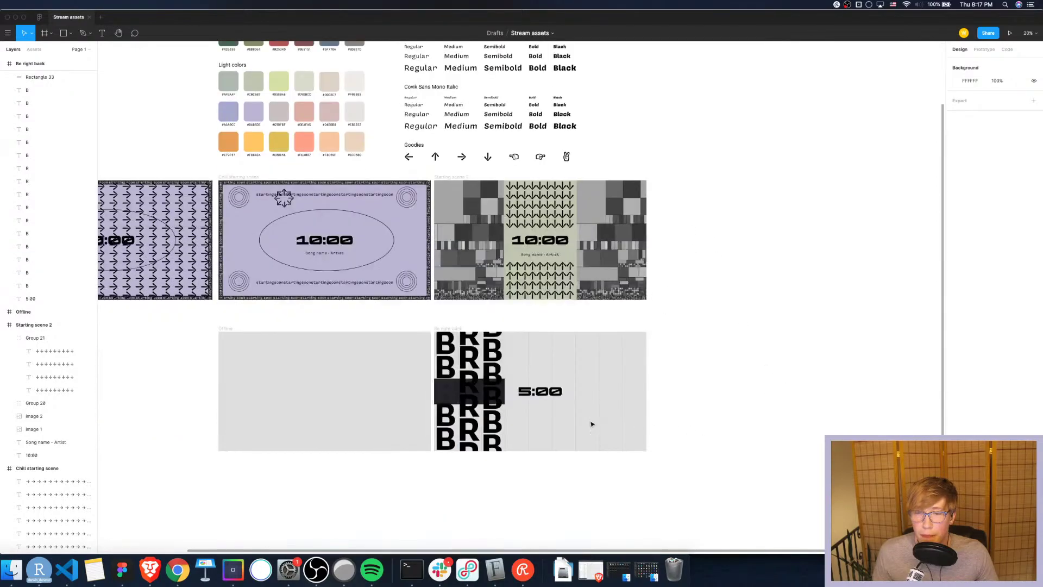
scroll(570, 421, up, 5)
scroll(500, 416, down, 2)
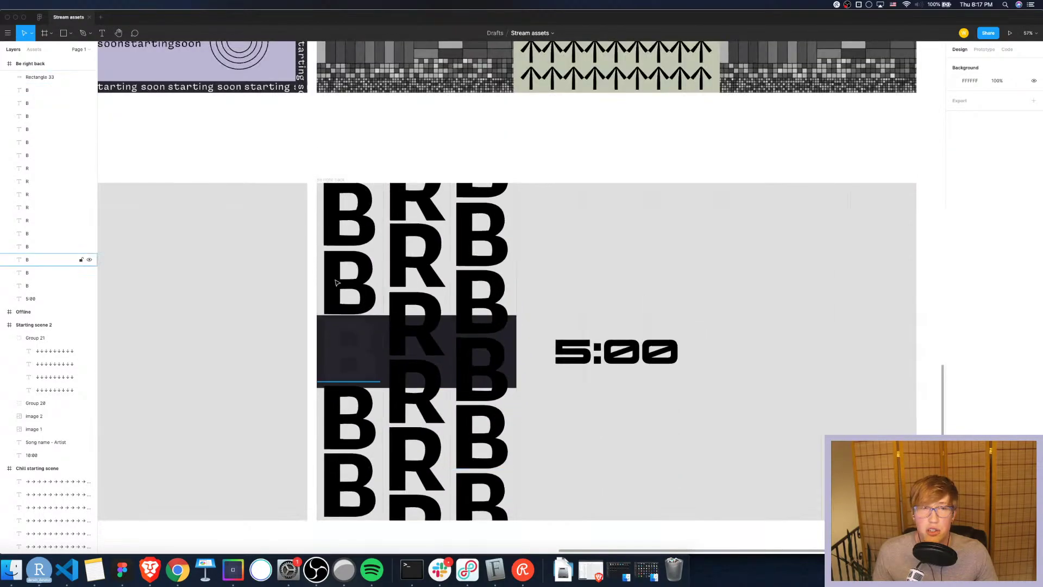
drag(39, 77, 19, 296)
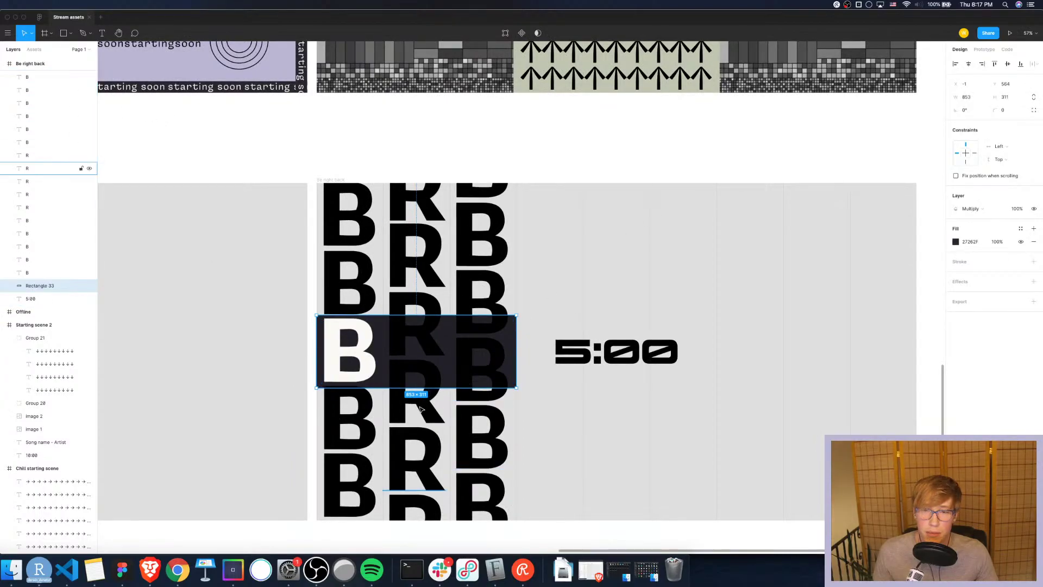
click(439, 416)
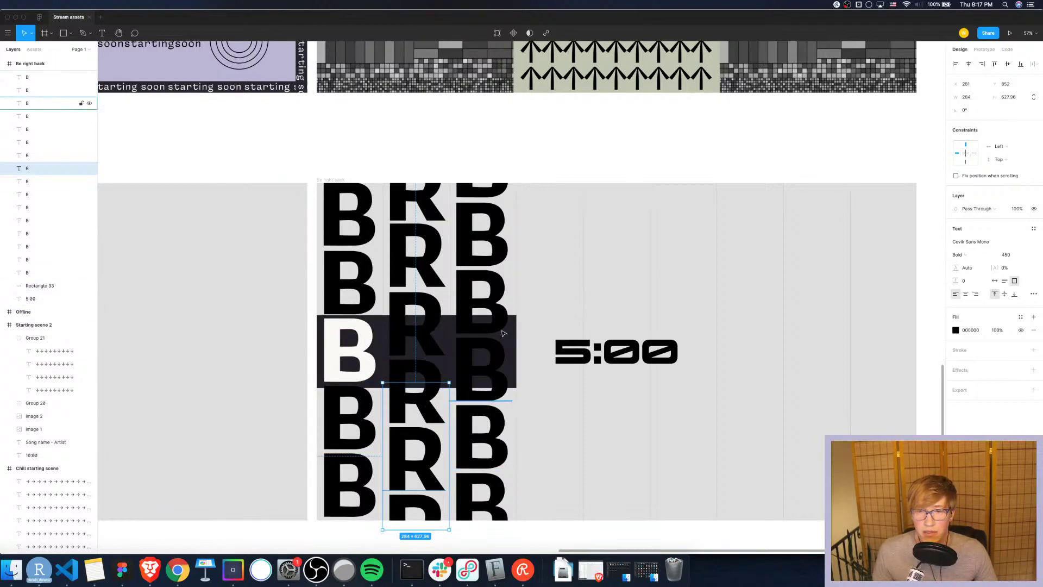
click(416, 309)
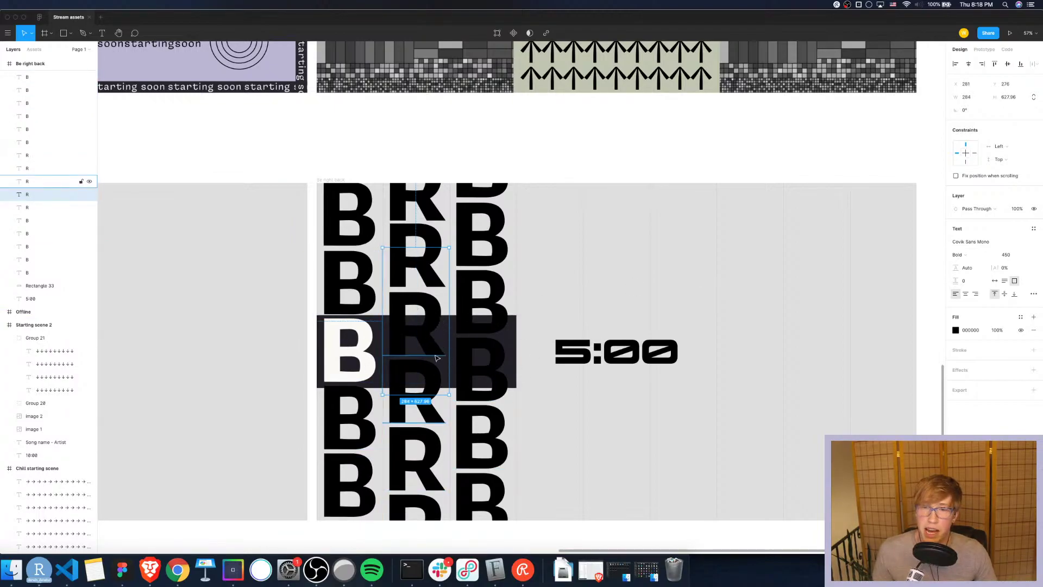
scroll(656, 340, down, 3)
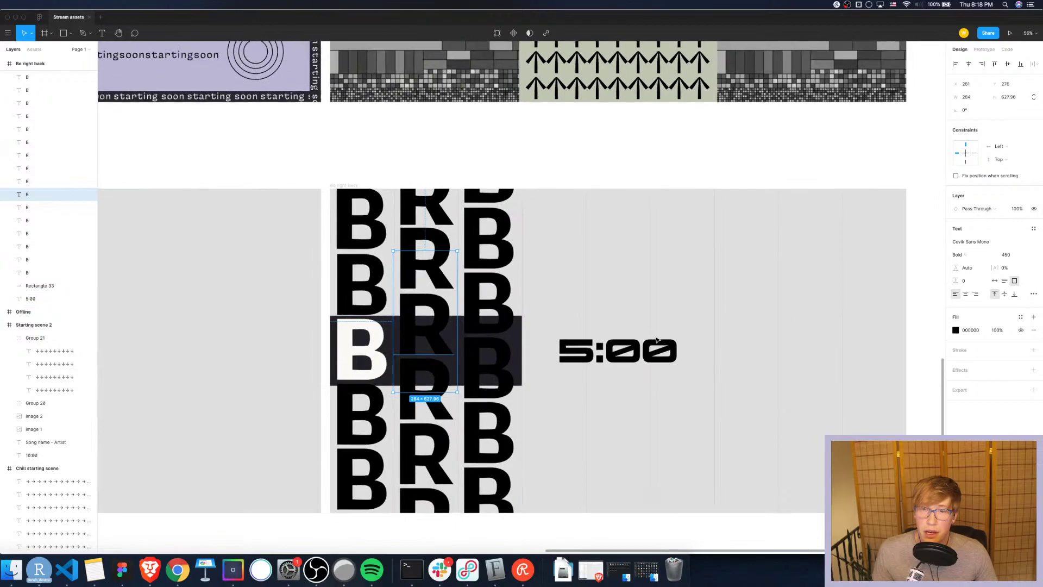
click(752, 384)
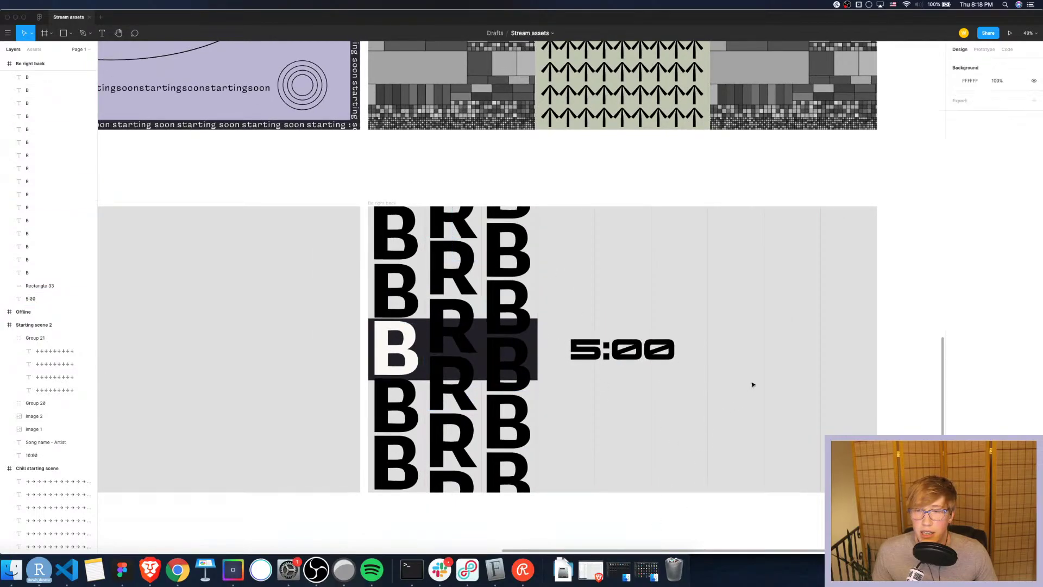
scroll(753, 384, left, 3)
scroll(752, 385, right, 4)
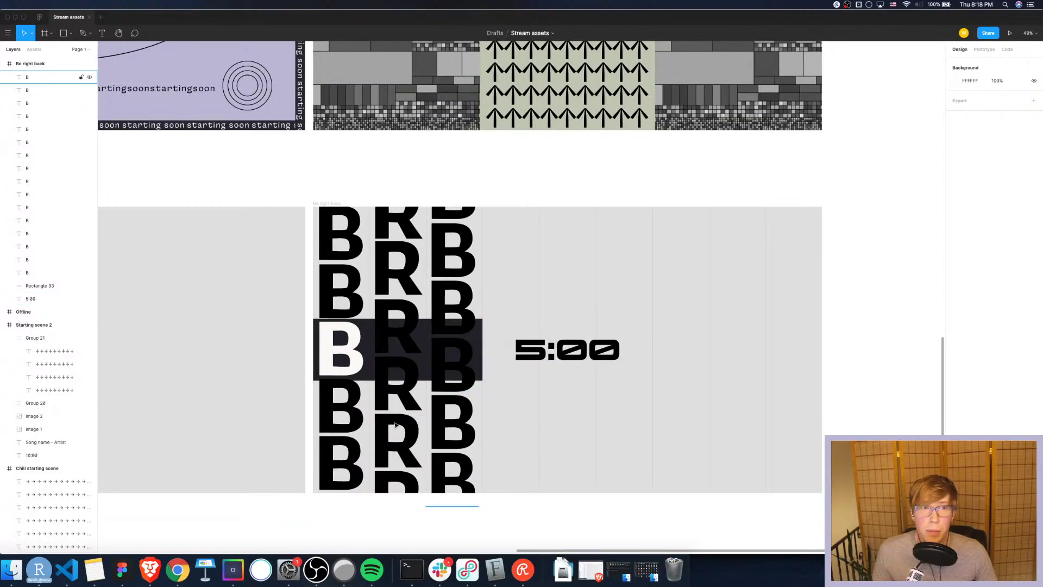
Duplicate all the BRB letters together with the dark rectangle, and align the copy with the Be right back frame's right edge
click(53, 76)
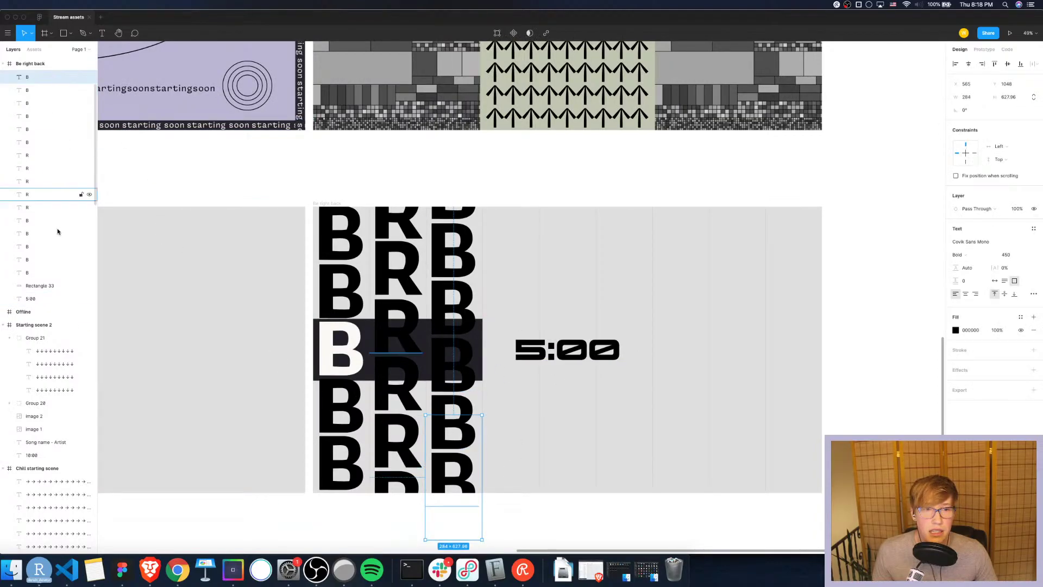
shift+click(49, 285)
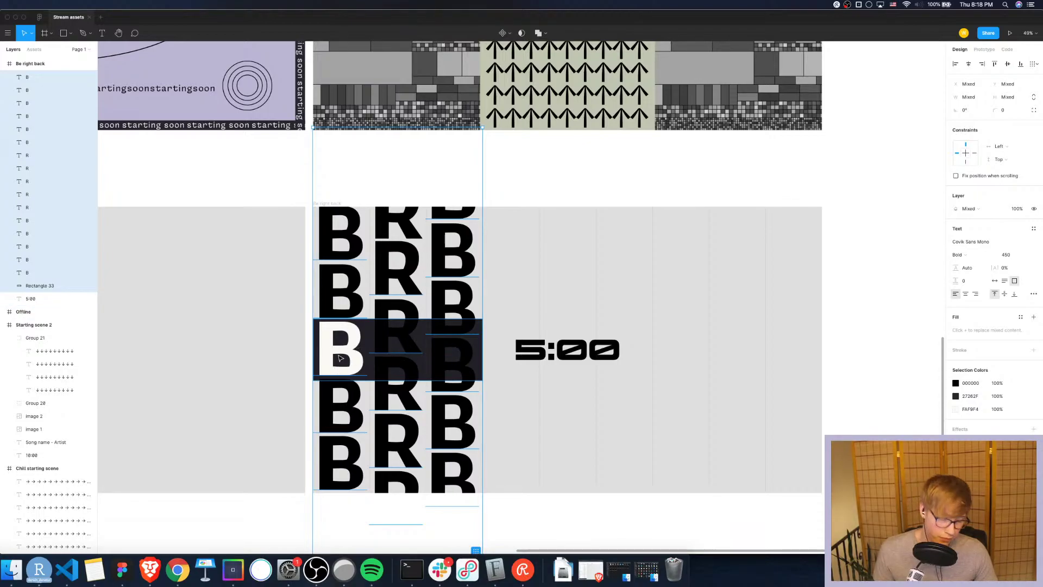
drag(341, 359, 718, 273)
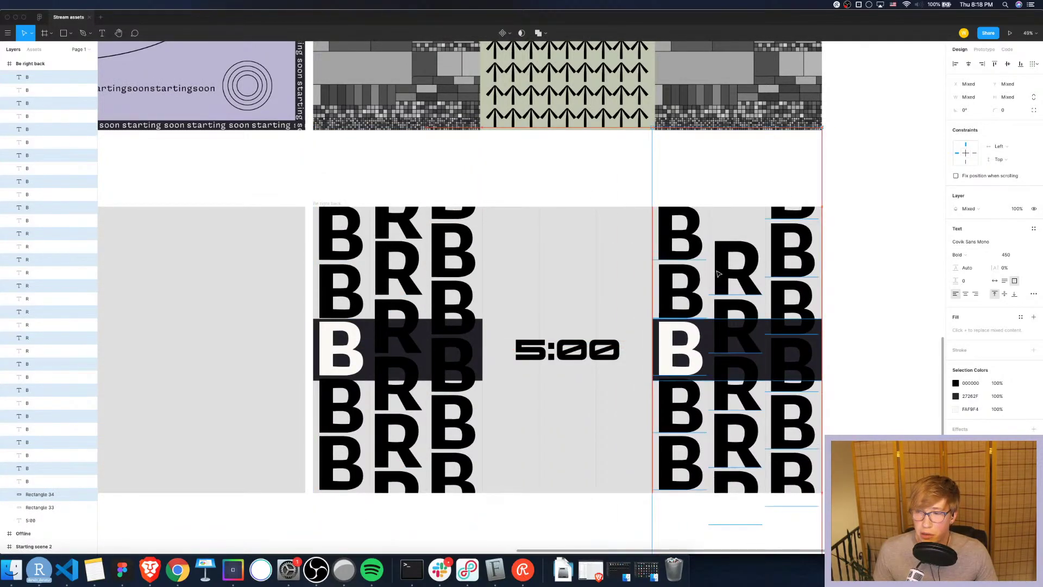
Widen the dark band behind the left BRB columns to 1708 px so it meets the band behind the right columns
click(858, 284)
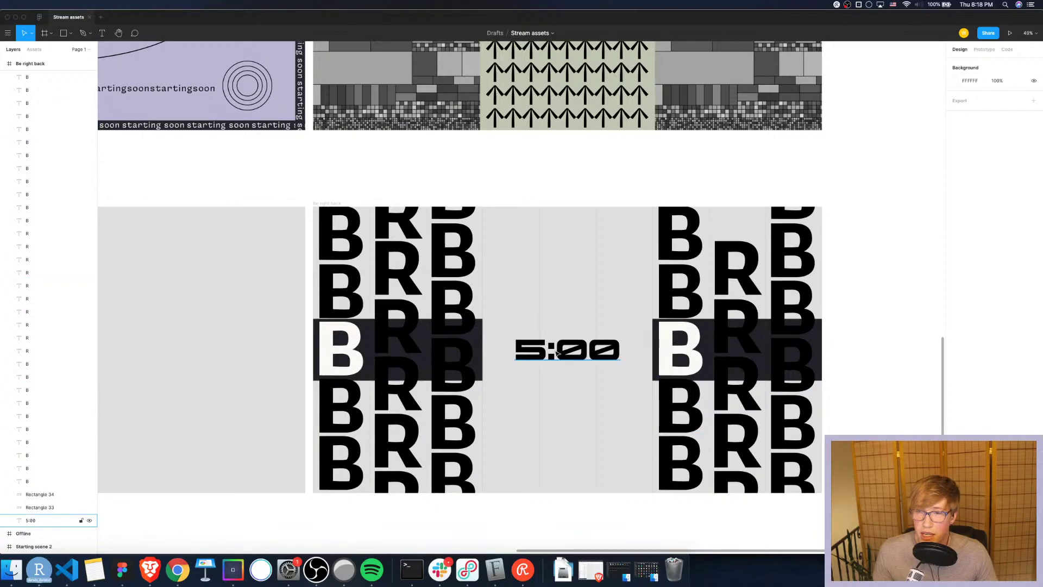
click(481, 337)
drag(483, 336, 652, 344)
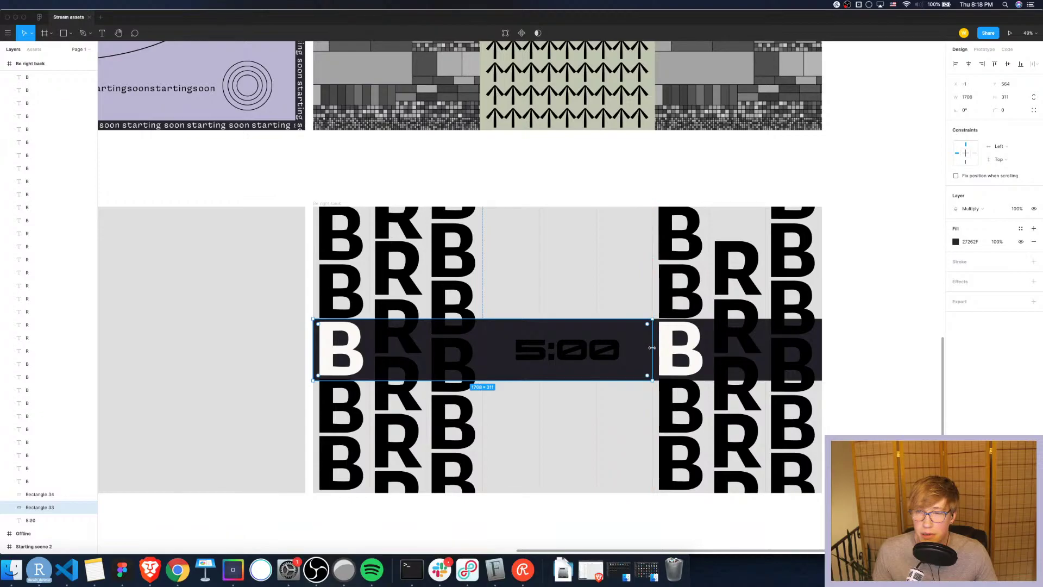
click(869, 304)
Fill the 5:00 timer text with the off-white #FAF9F4 sampled from the Text colors swatches
click(40, 507)
click(31, 520)
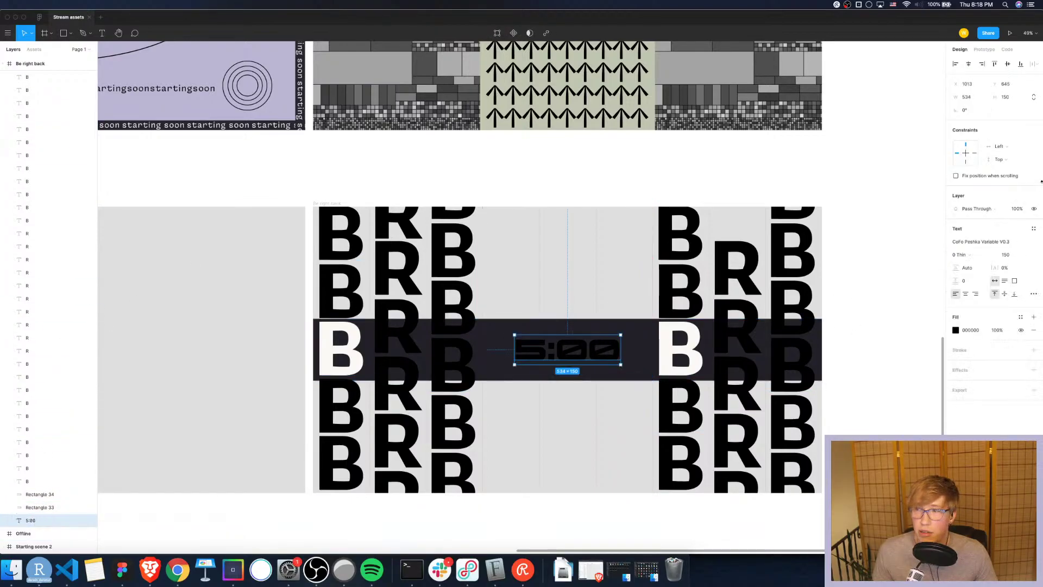
scroll(508, 250, down, 3)
scroll(509, 250, down, 3)
scroll(509, 250, up, 3)
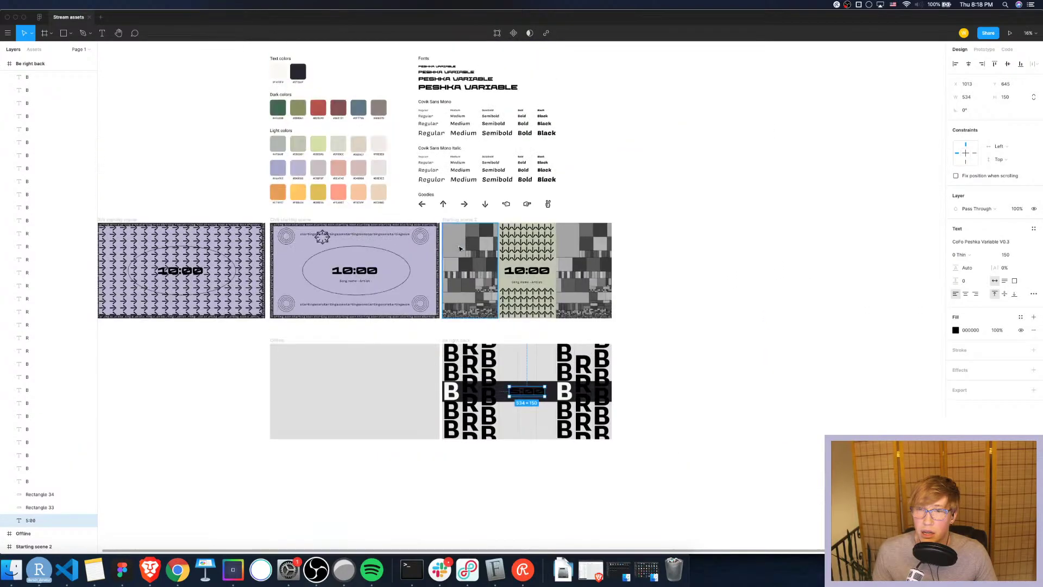
click(957, 330)
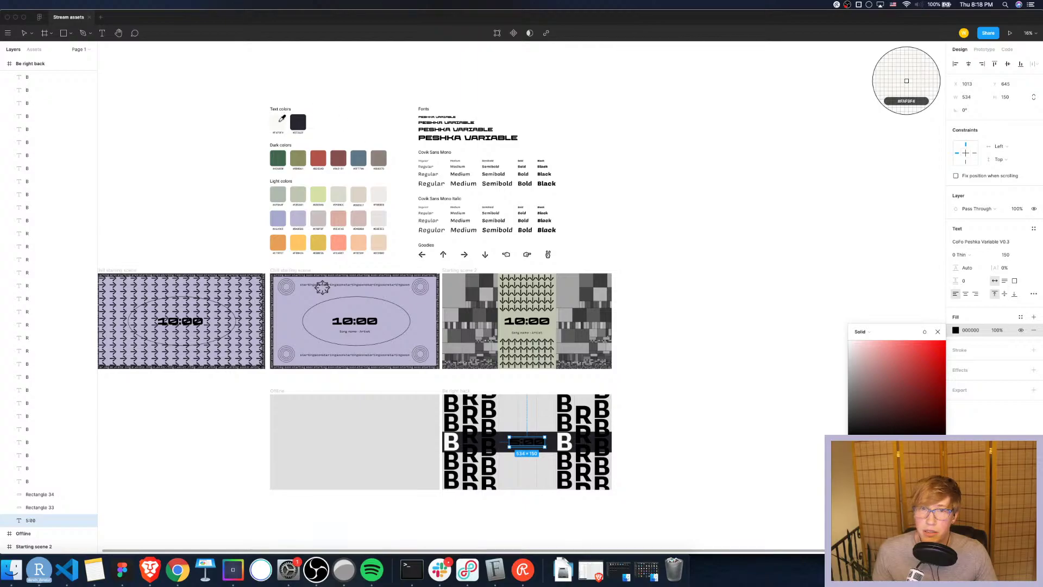
click(686, 374)
Move the 5:00 timer above both dark rectangles in the layer stack
drag(31, 521, 56, 489)
click(687, 427)
scroll(544, 509, up, 5)
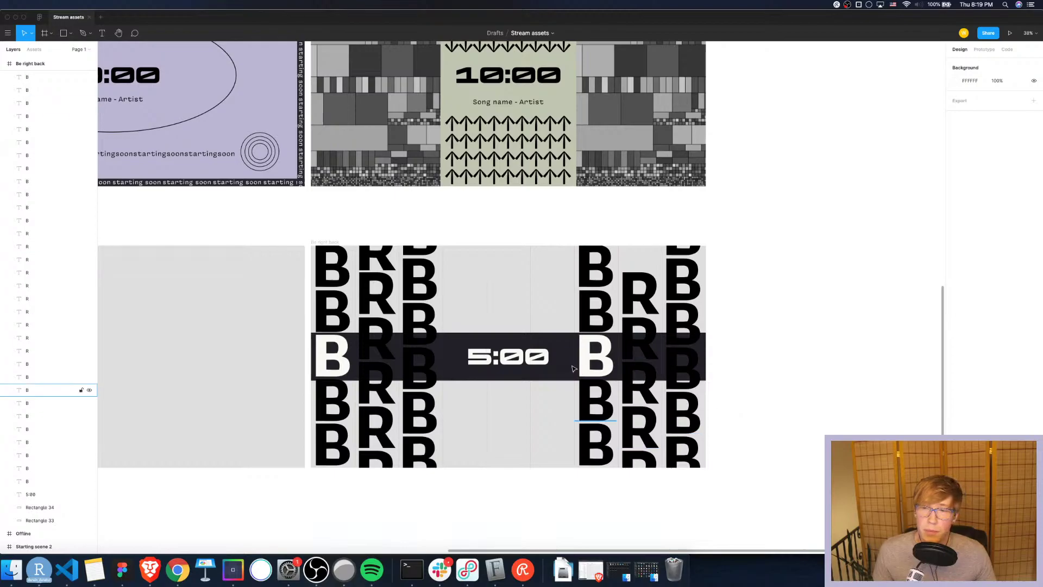
click(528, 359)
click(905, 336)
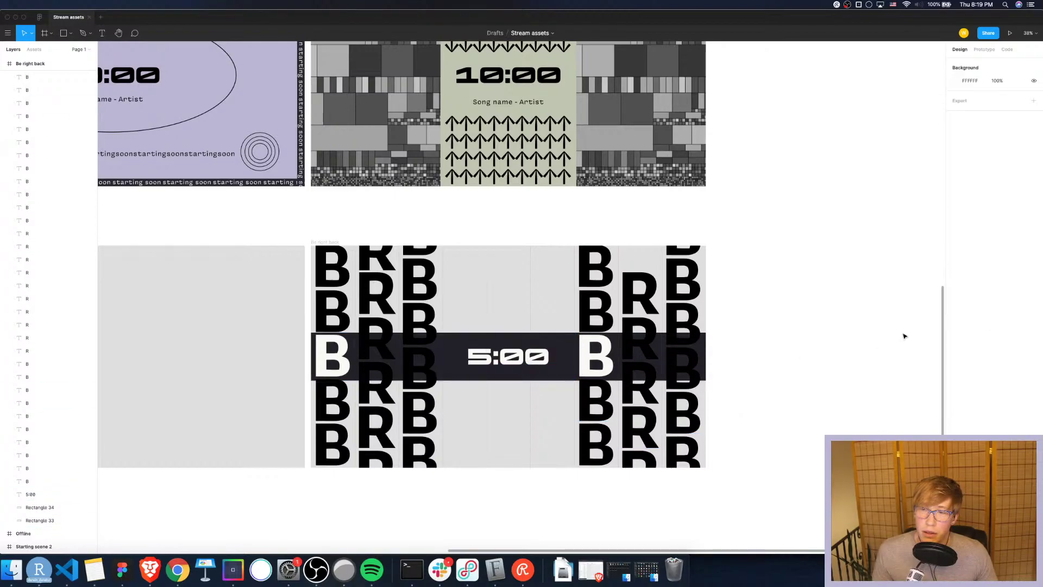
Start a new text below the 5:00 timer, set in Covik Sans Mono at size 60
key(t)
click(482, 408)
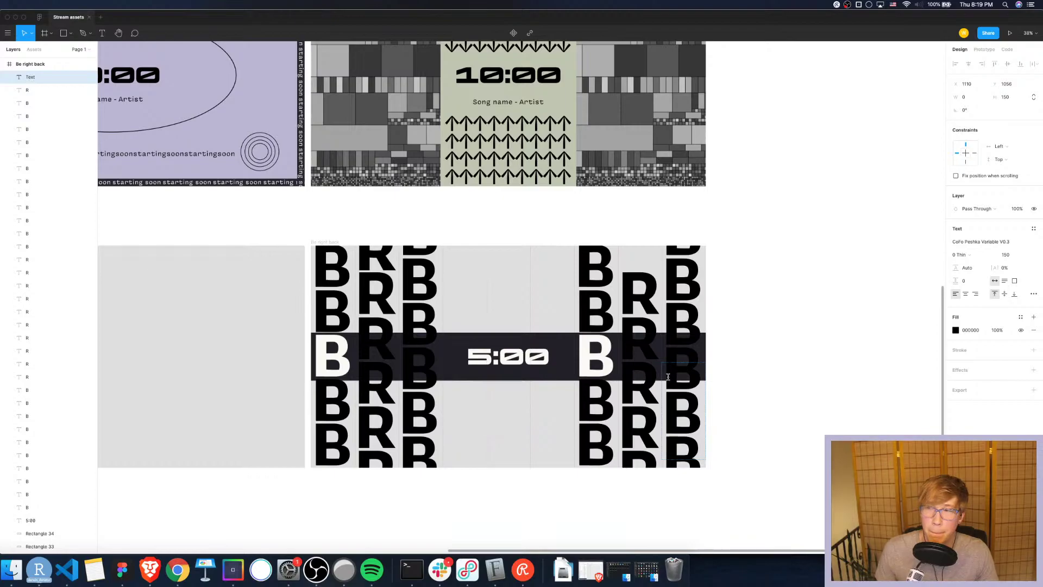
click(1037, 243)
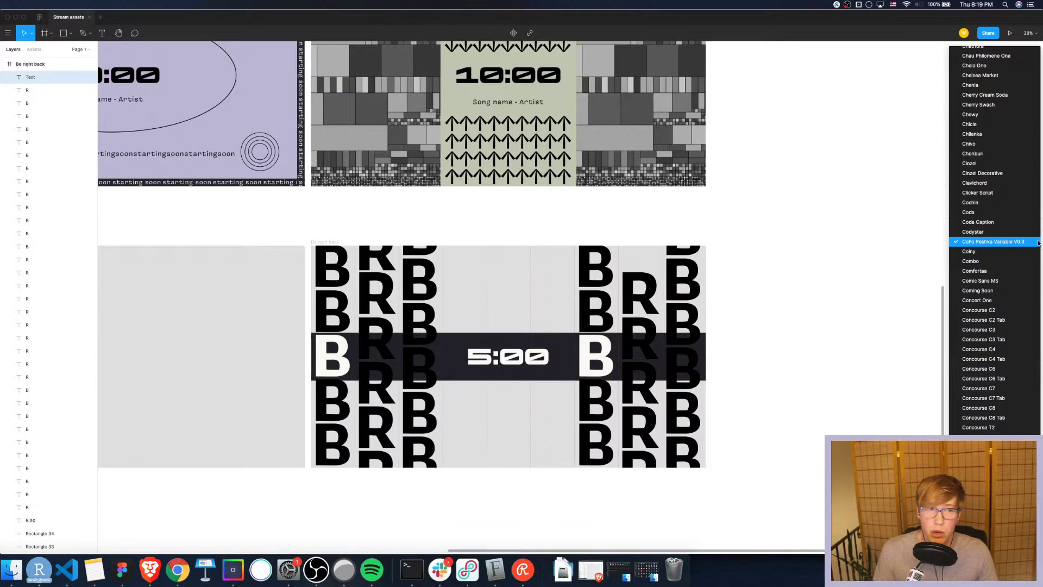
scroll(1038, 243, down, 10)
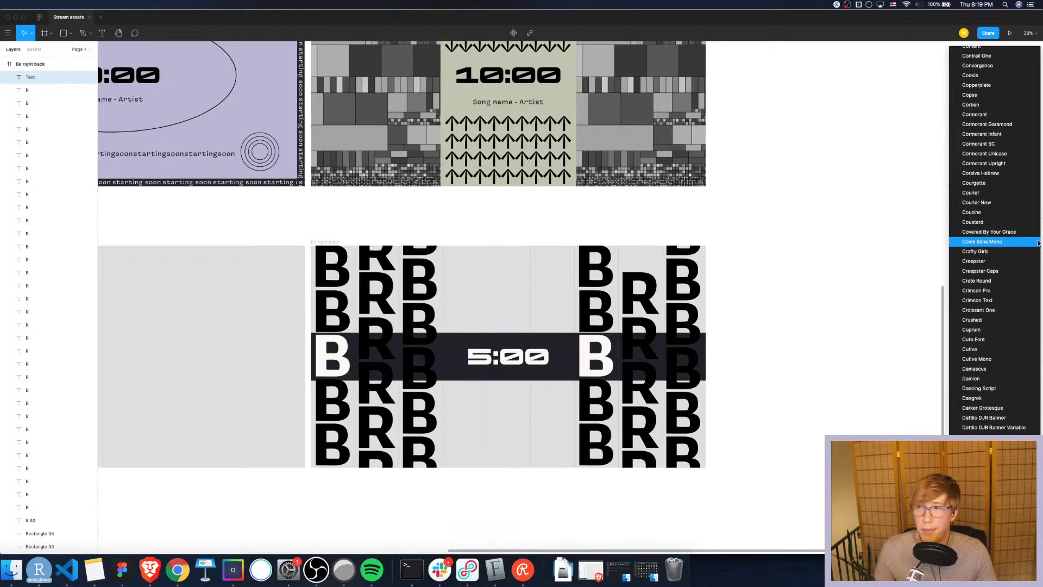
click(1038, 241)
click(1020, 256)
text(60)
key(Return)
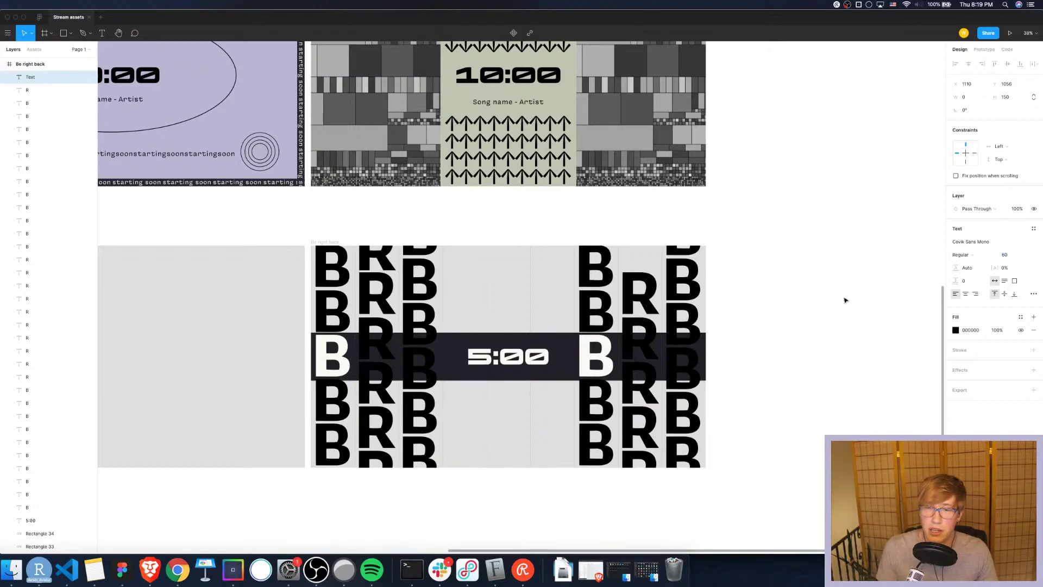
Enter "Project - Something" as the text and centre it beneath the 5:00 timer
text(Project - Something)
key(Escape)
mouse_move(545, 413)
mouse_down()
mouse_move(523, 400)
mouse_move(534, 401)
mouse_move(535, 420)
mouse_up()
Duplicate the "Project - Something" line below itself and change the copy to "Be right back, getting water"
key(super+d)
key(Return)
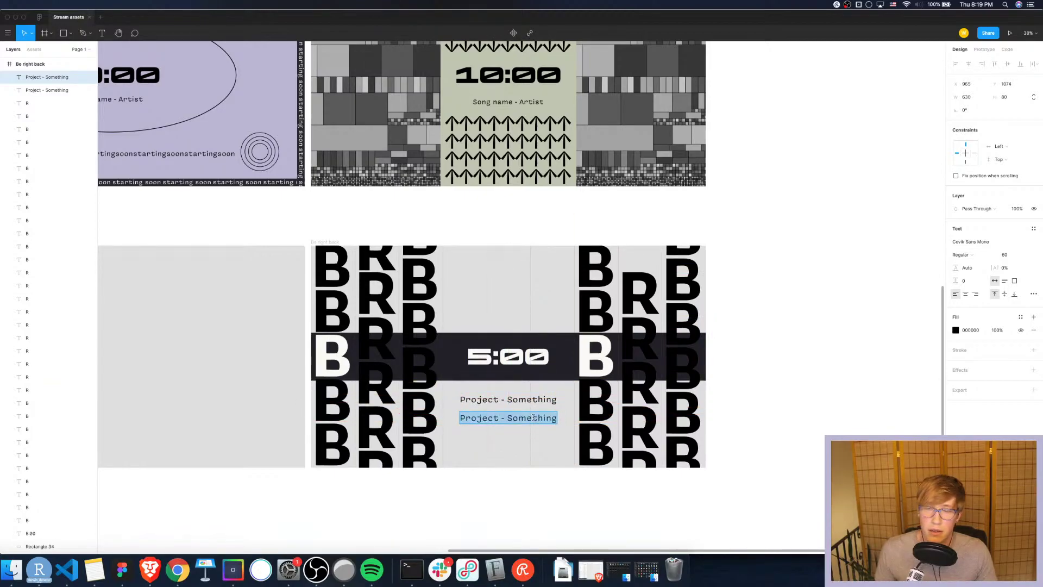
text(Be ri)
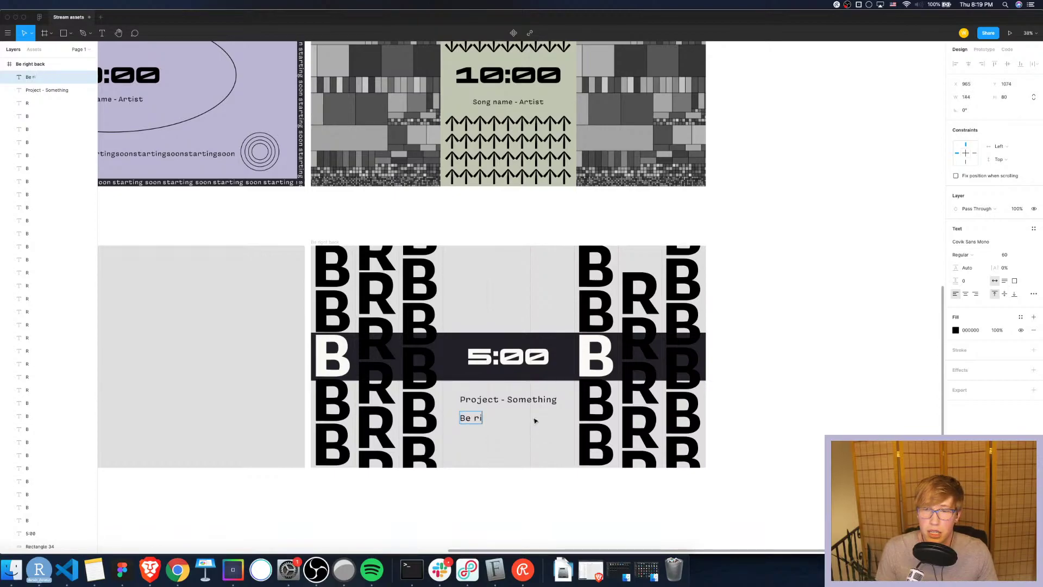
text(ght back, g)
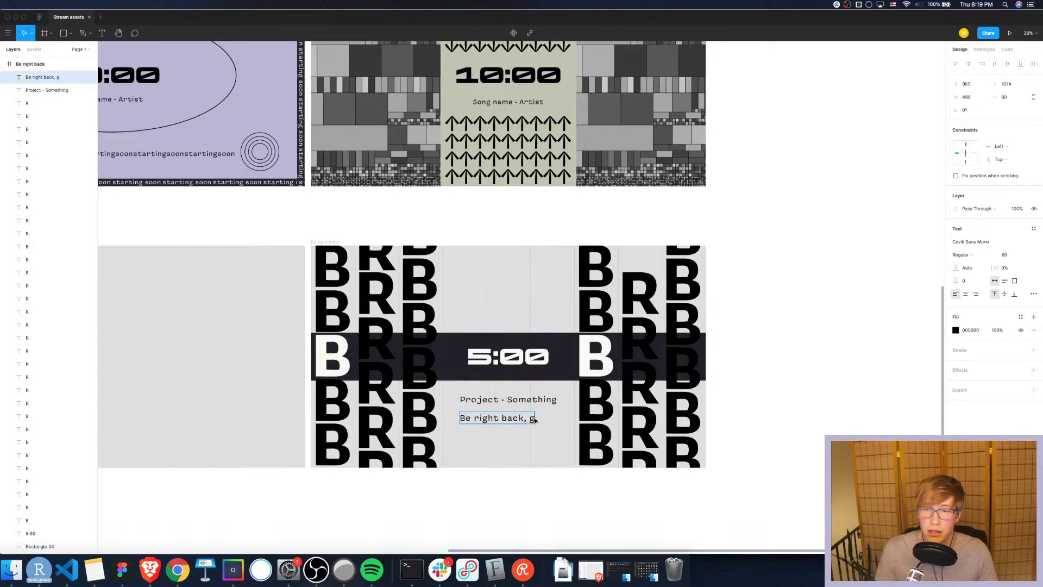
text(etting water)
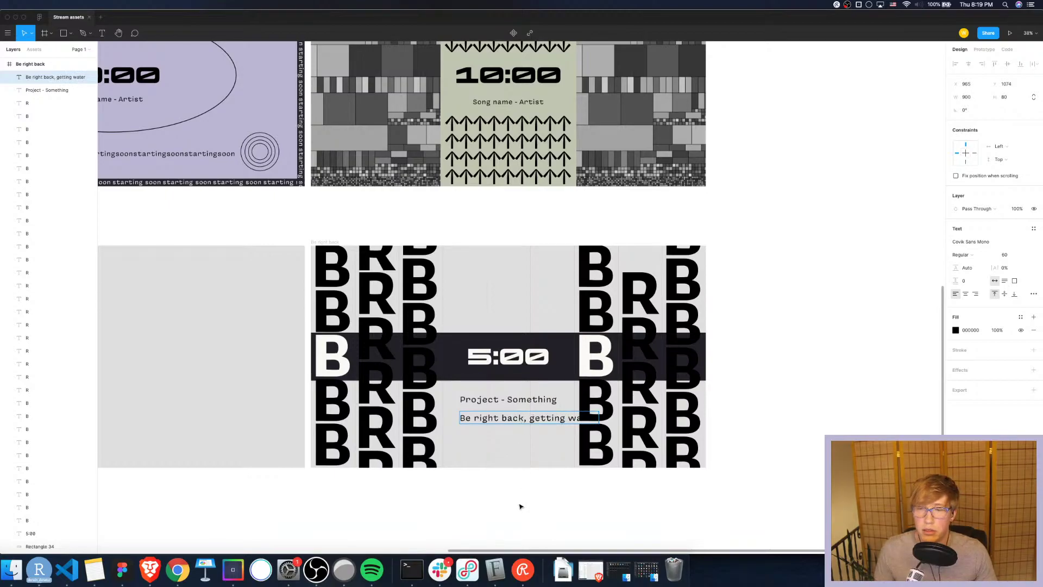
Narrow the "Be right back, getting water" text box to 630 px so it wraps, and centre-align both texts below the timer
drag(598, 418, 557, 416)
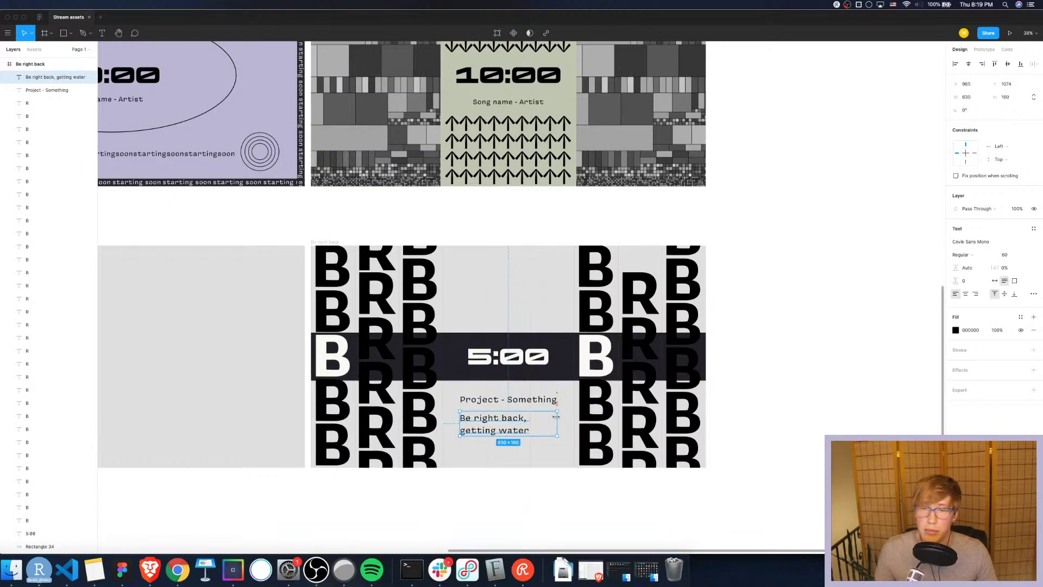
click(966, 293)
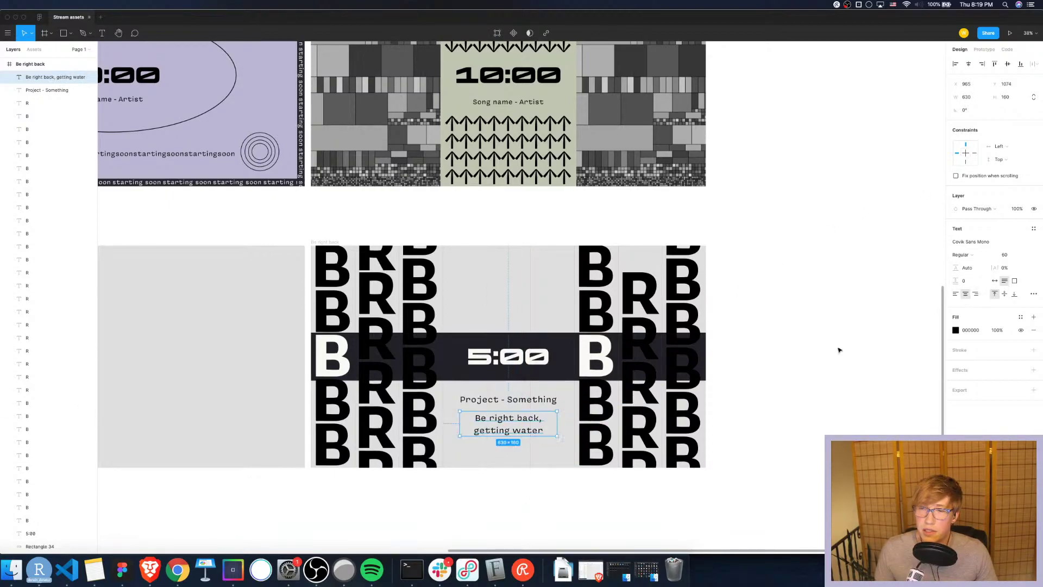
click(541, 401)
click(967, 295)
Move the "Be right back, getting water" text straight down to about Y 1170, near the frame's bottom edge
click(505, 461)
drag(517, 433, 518, 449)
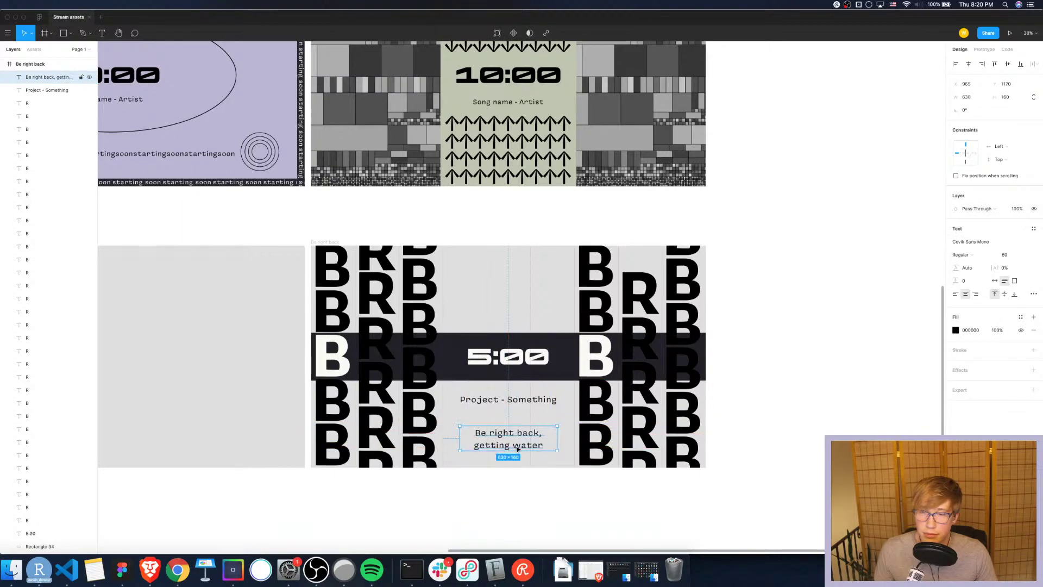
click(815, 300)
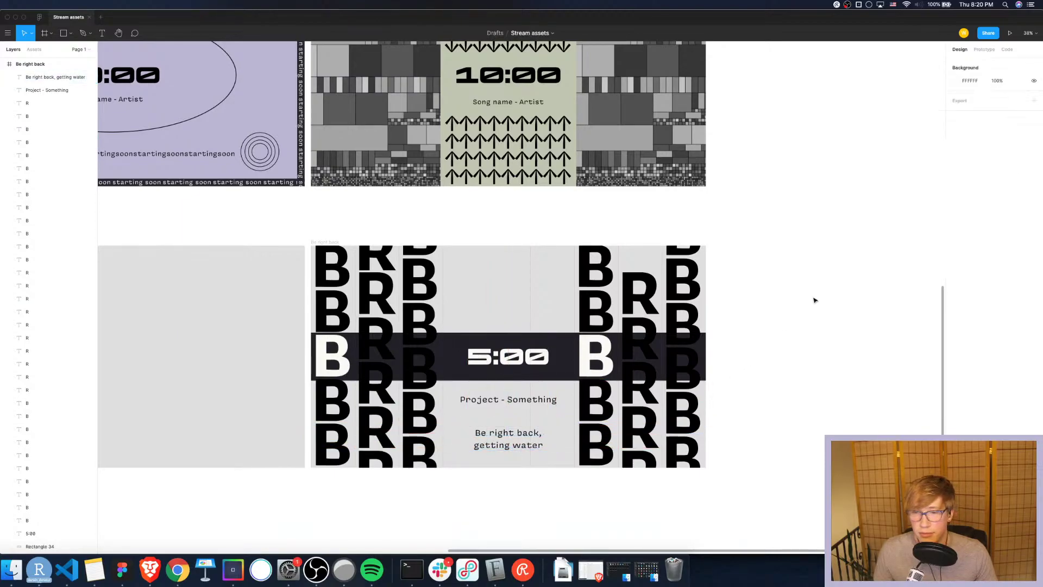
Duplicate the "Be right back, getting water" text above the 5:00 timer at about Y 182, and change the copy to "Lorem Ipsum something"
click(510, 444)
key(super+d)
drag(509, 443, 509, 288)
double_click(509, 286)
key(BackSpace)
text(Lorem Ipsum)
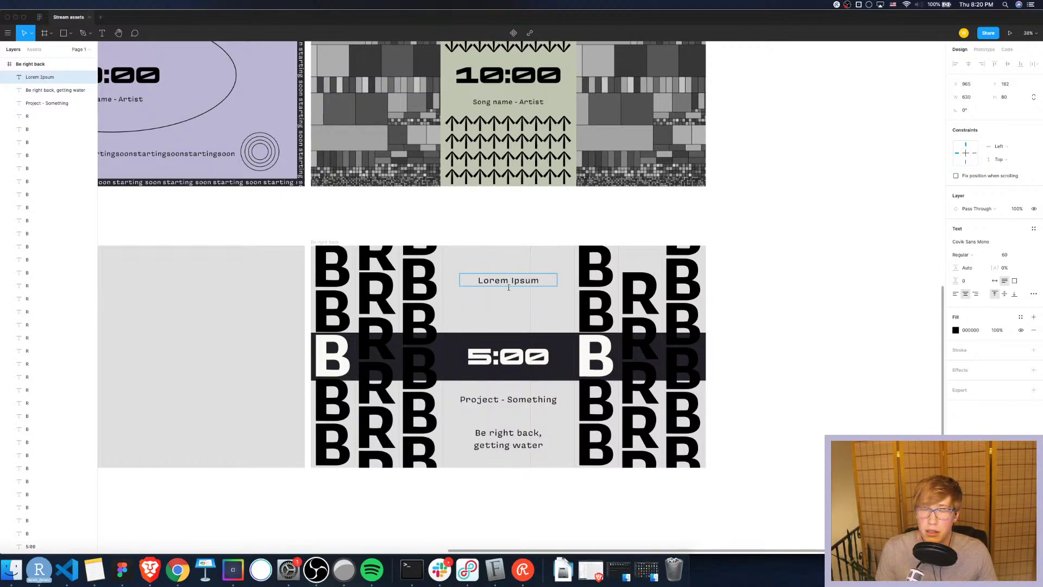
text( something)
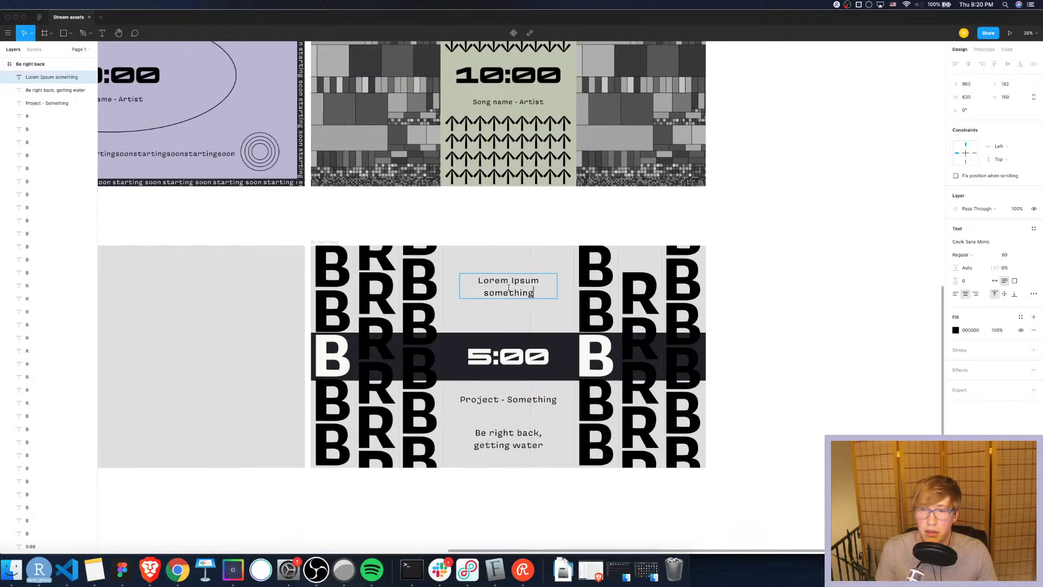
key(Escape)
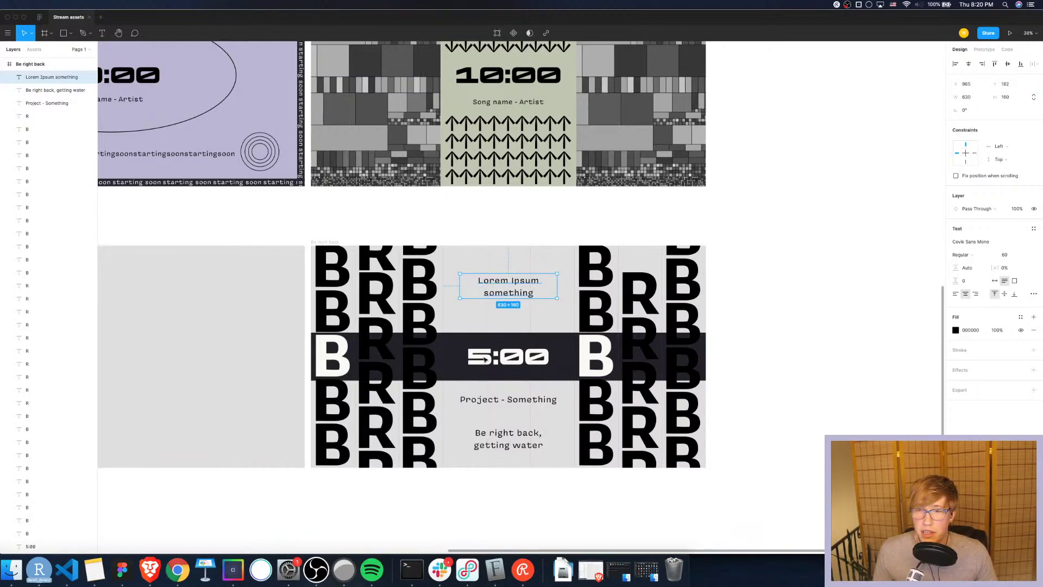
click(759, 261)
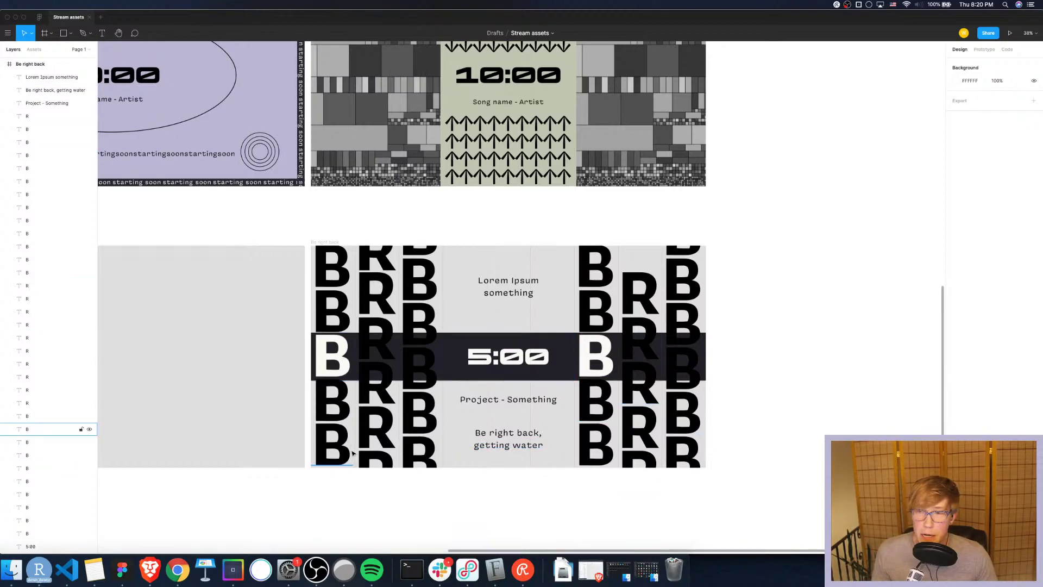
Review the Be right back frame beside the other scenes, select the empty Offline frame, and look over the color and font references
scroll(352, 452, down, 5)
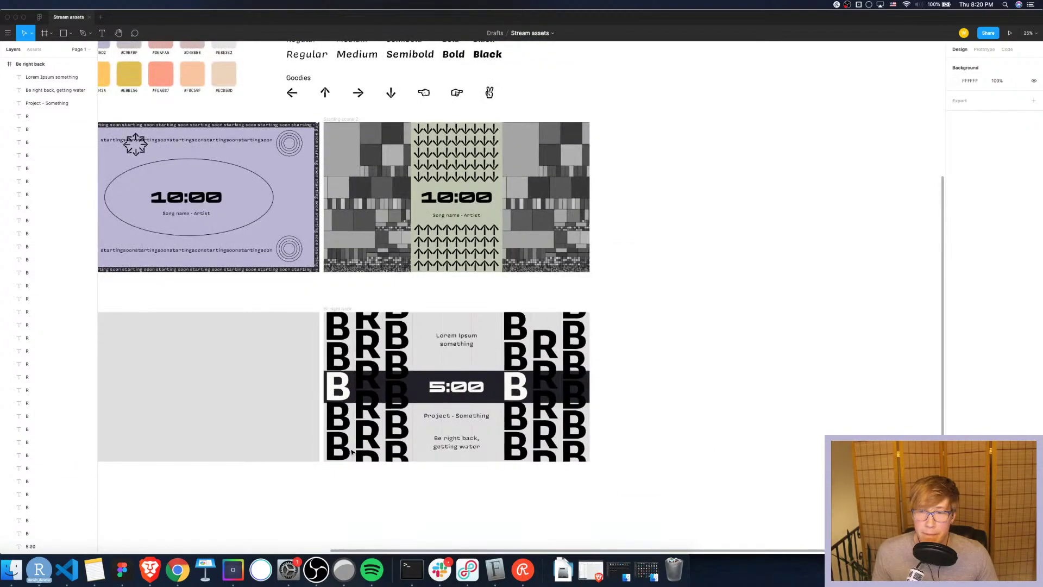
scroll(364, 239, down, 2)
scroll(364, 240, down, 2)
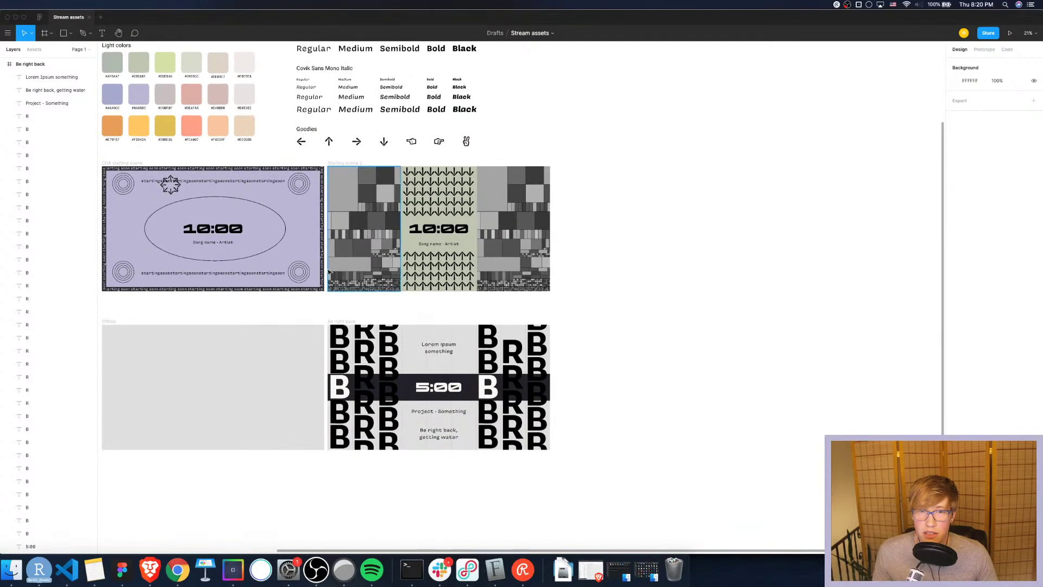
scroll(326, 275, left, 5)
scroll(326, 275, right, 3)
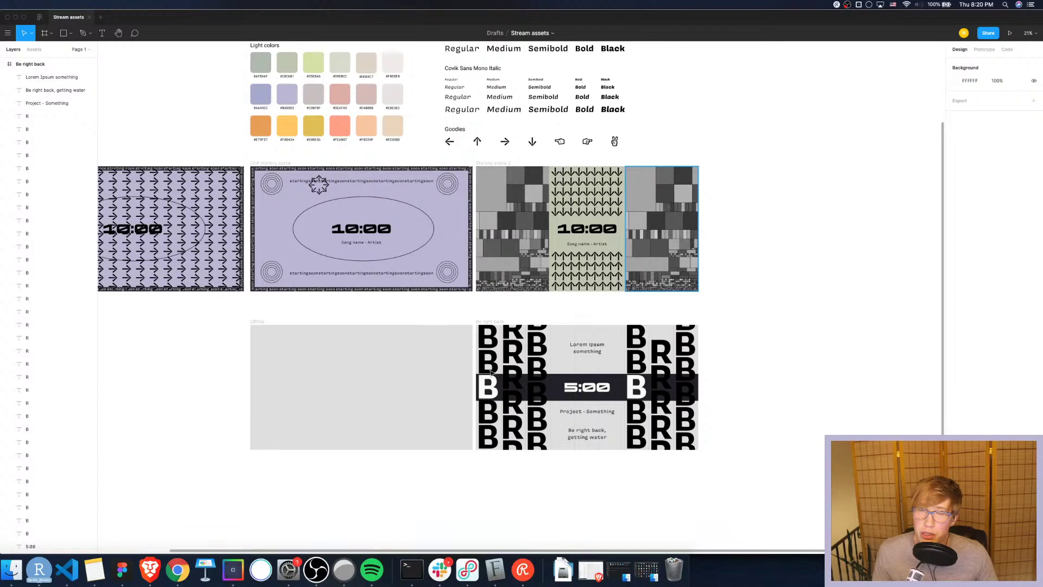
click(361, 354)
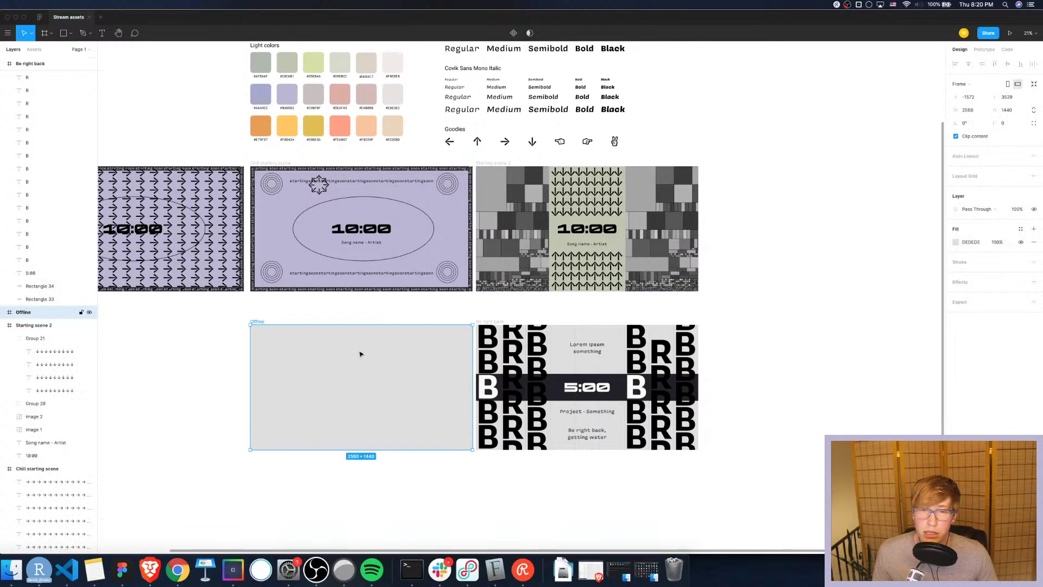
scroll(358, 436, up, 5)
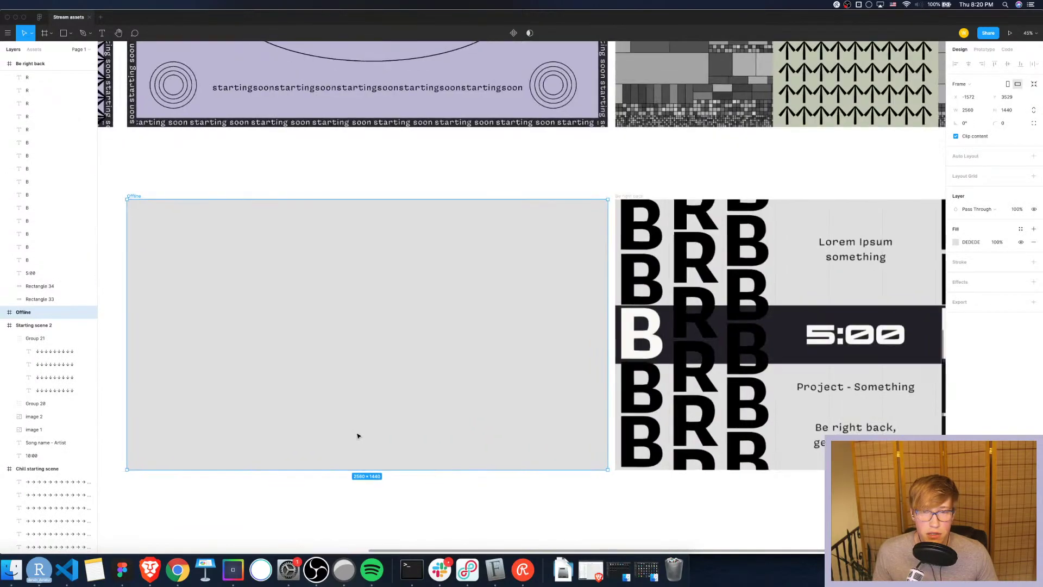
scroll(339, 317, down, 4)
scroll(339, 317, up, 2)
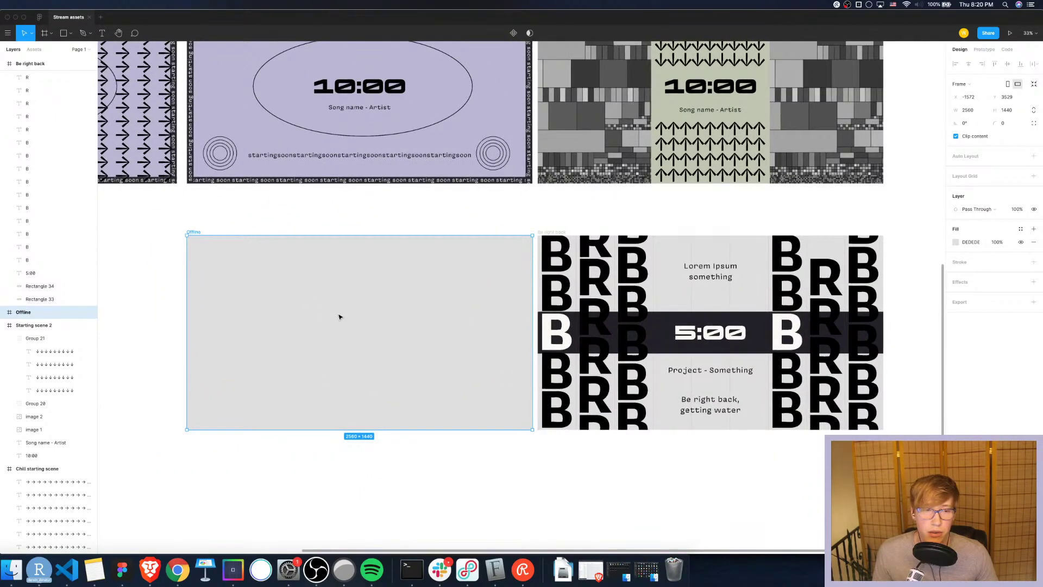
scroll(449, 320, up, 10)
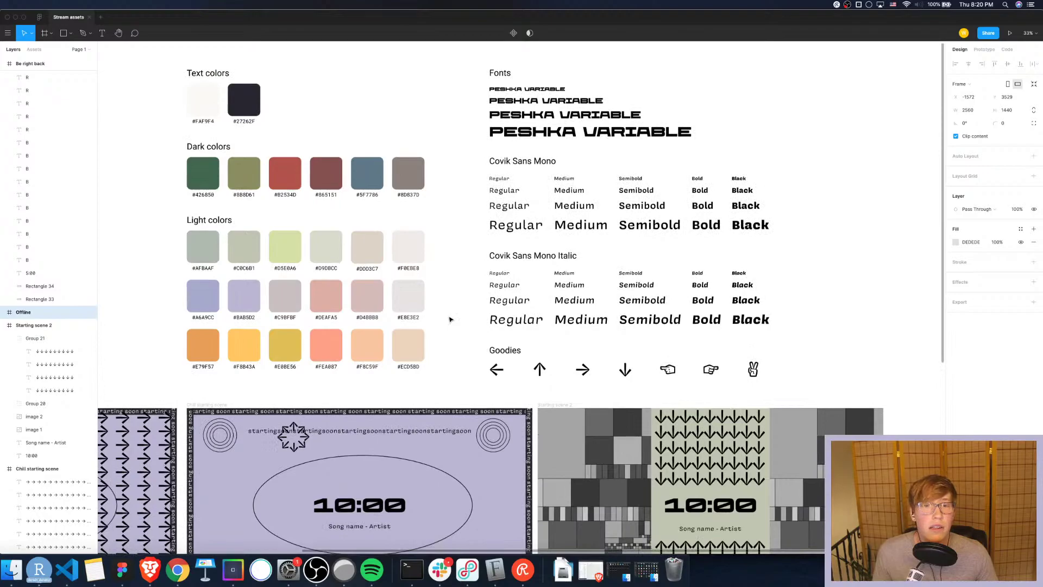
Fill the Offline frame with the salmon colour FEA087 sampled from the light colours palette
scroll(449, 319, down, 3)
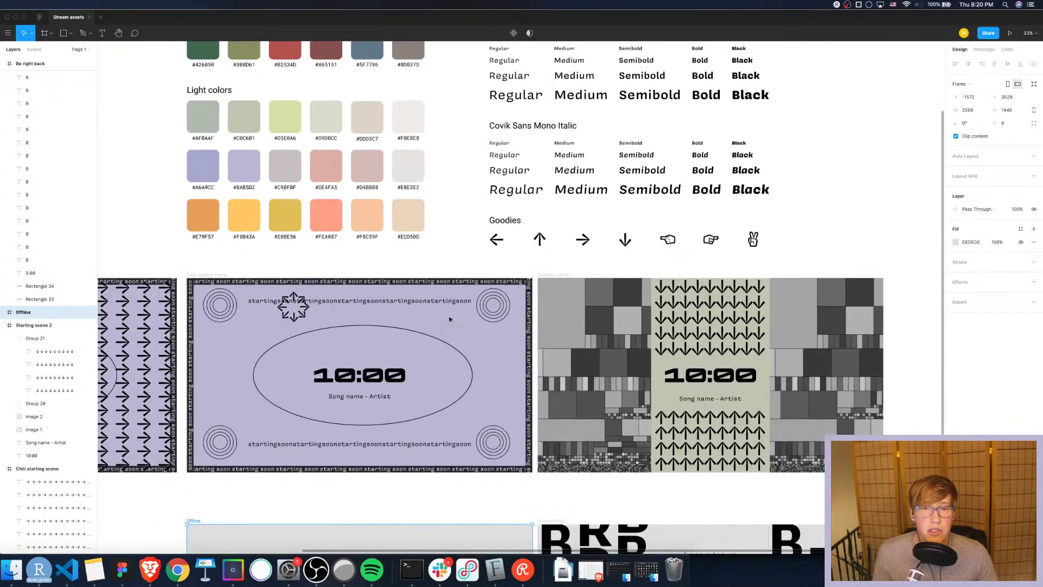
click(955, 243)
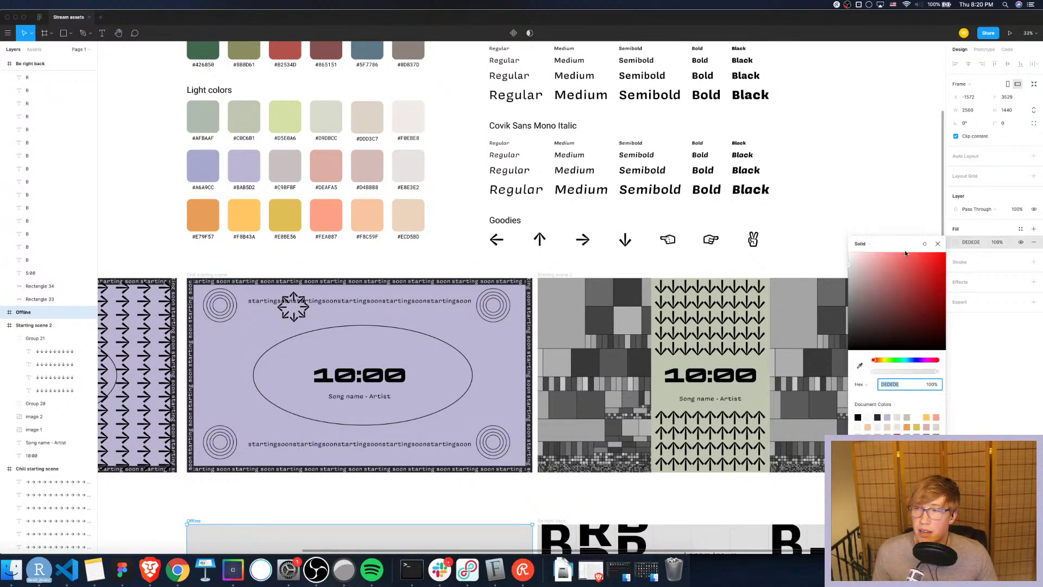
click(860, 365)
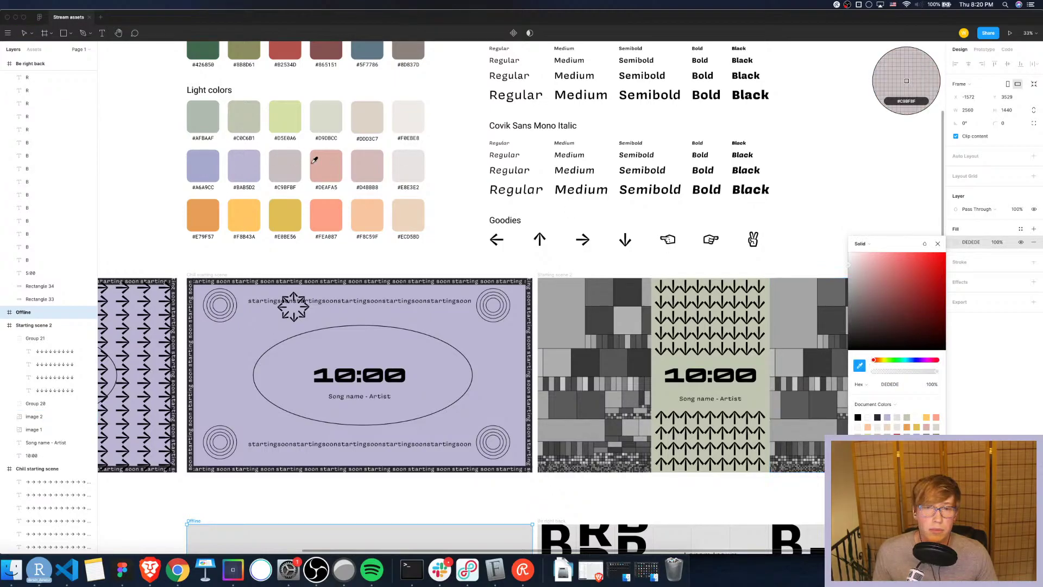
click(326, 213)
scroll(465, 382, down, 5)
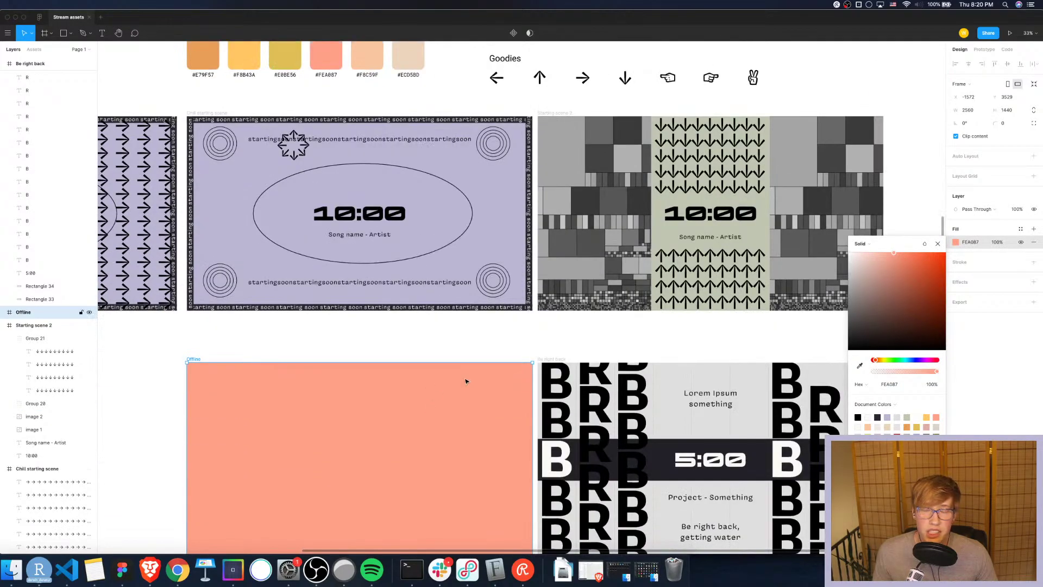
scroll(465, 381, down, 5)
scroll(465, 381, up, 6)
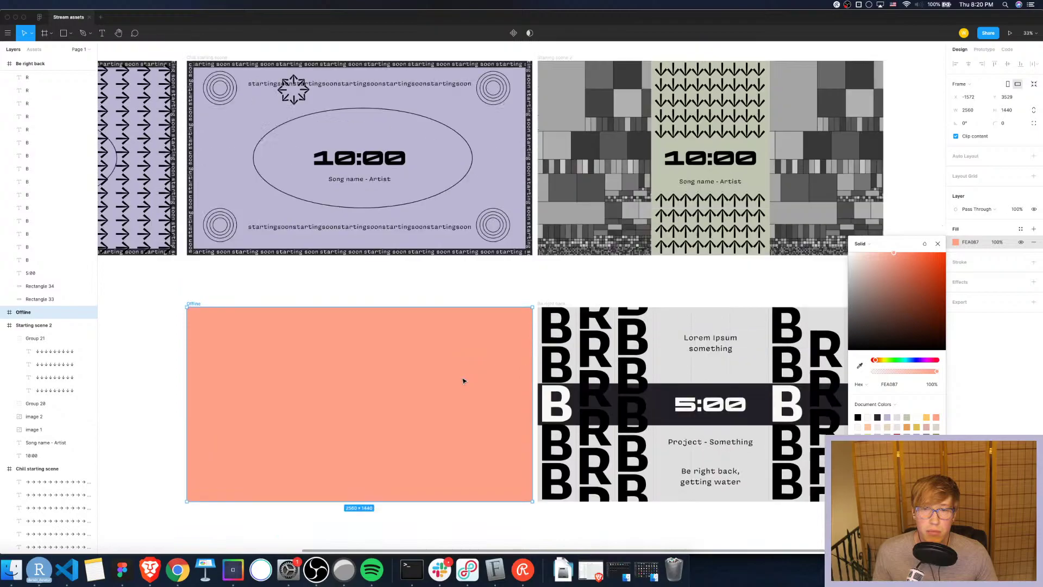
scroll(463, 381, down, 8)
scroll(429, 383, up, 12)
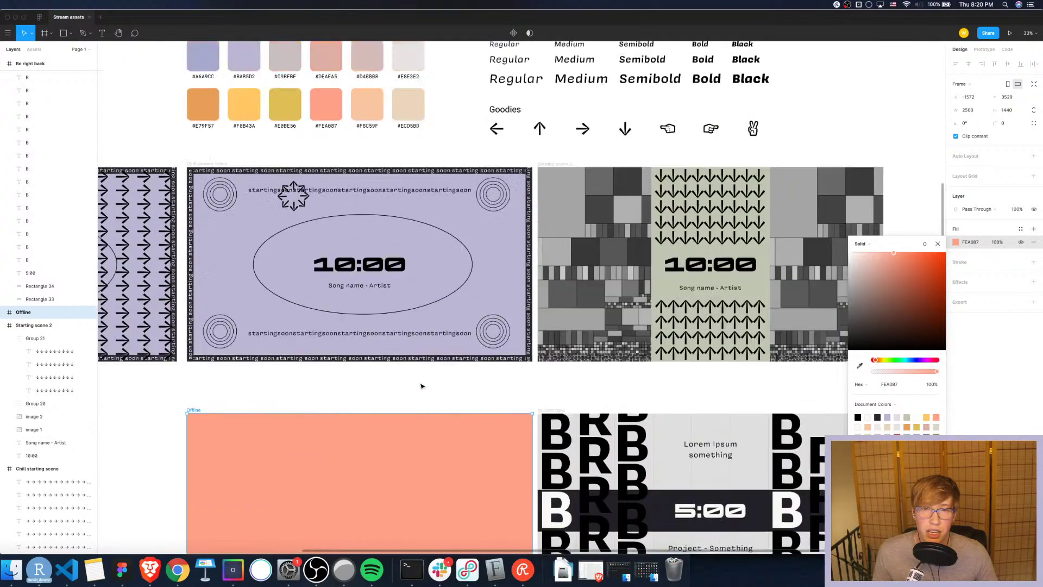
scroll(421, 386, up, 1)
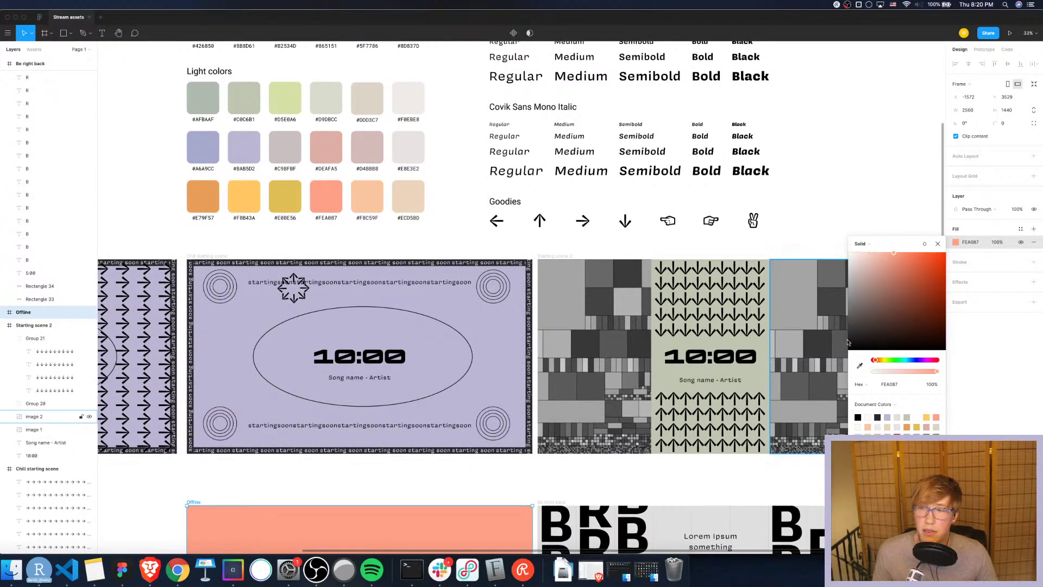
Fill the Offline frame with lavender BAB5D2 sampled from the background of the lavender starting scene, and deselect the frame
click(859, 366)
click(494, 316)
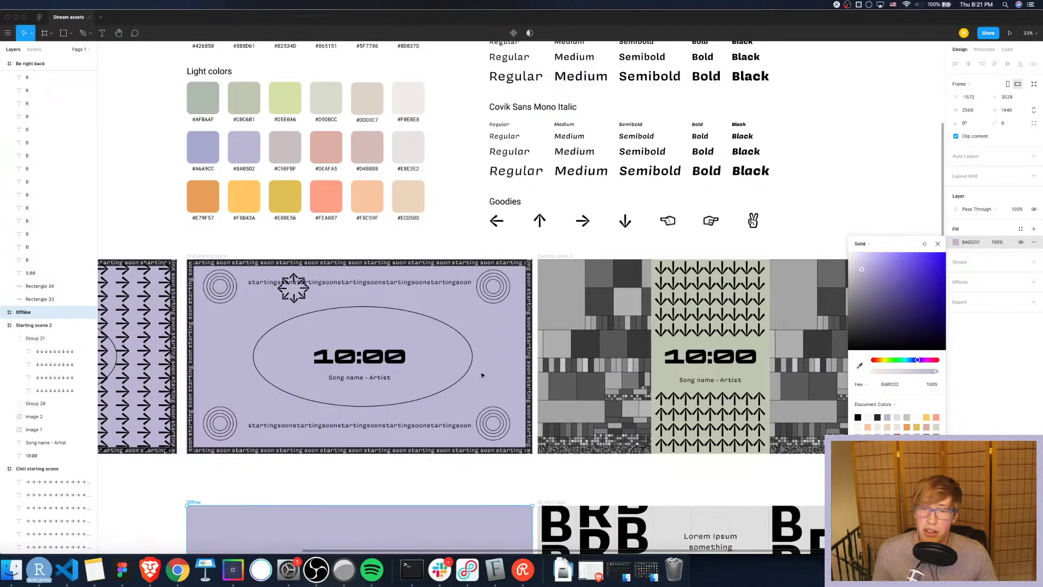
scroll(482, 366, down, 2)
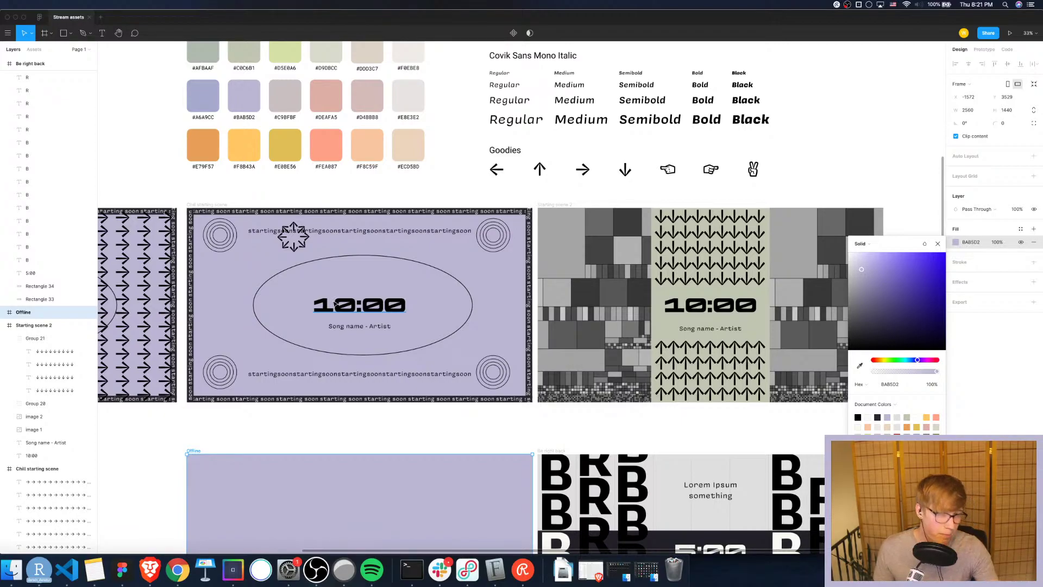
click(334, 433)
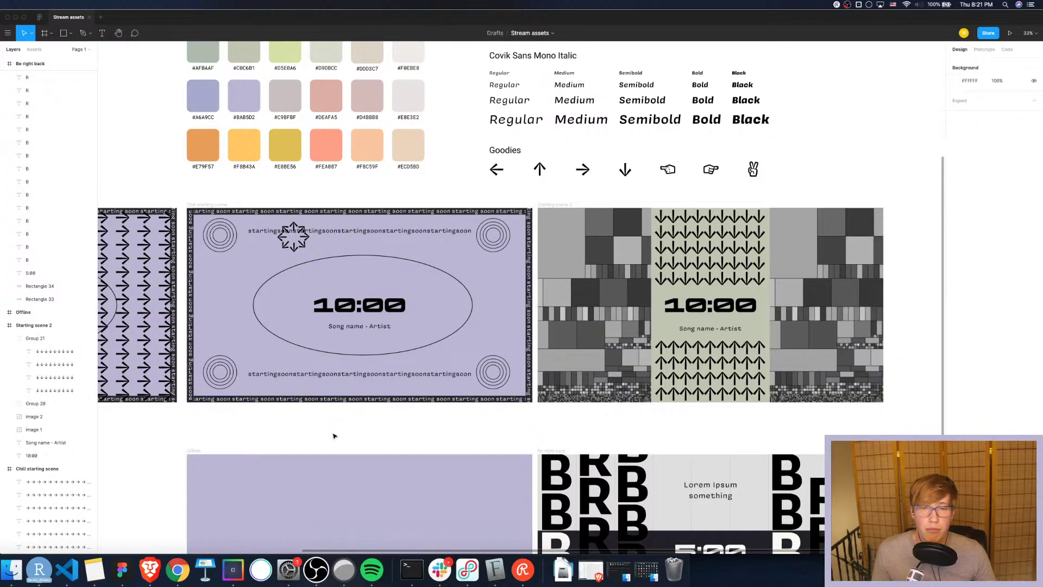
Examine the bottom, top and right "starting soon" border strips of the lavender starting scene
scroll(337, 432, down, 3)
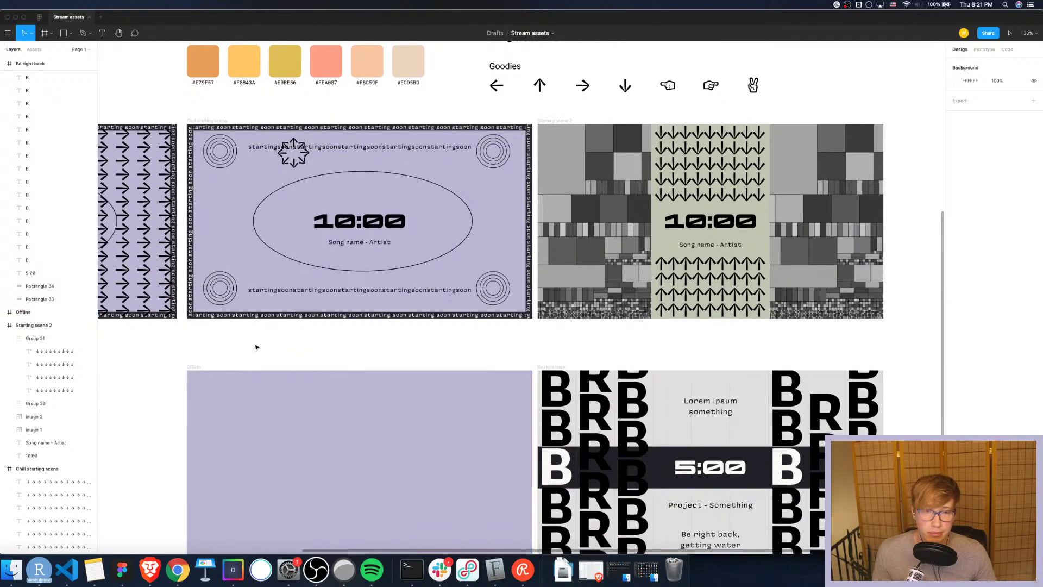
scroll(256, 345, down, 3)
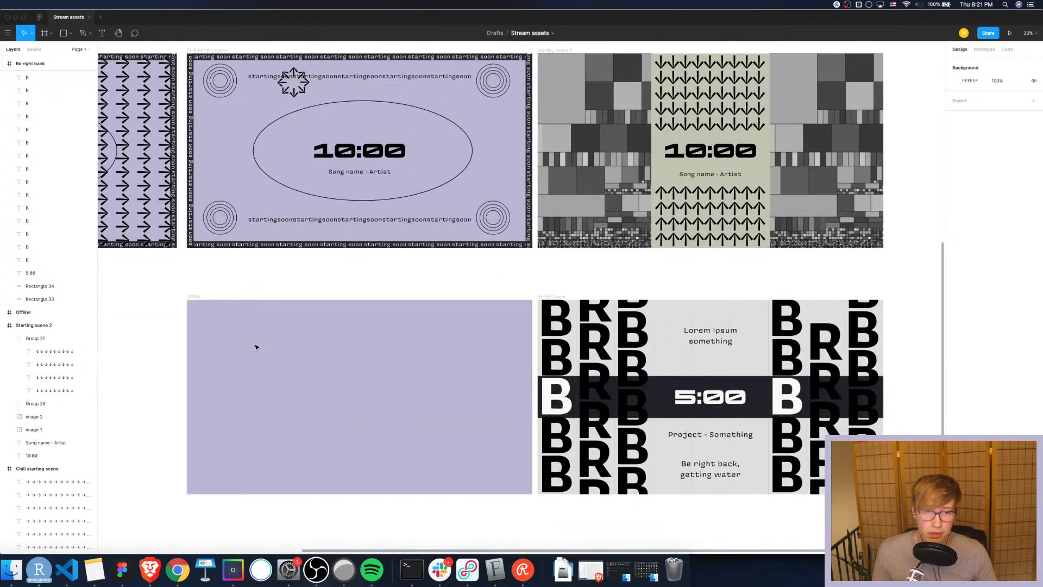
click(273, 245)
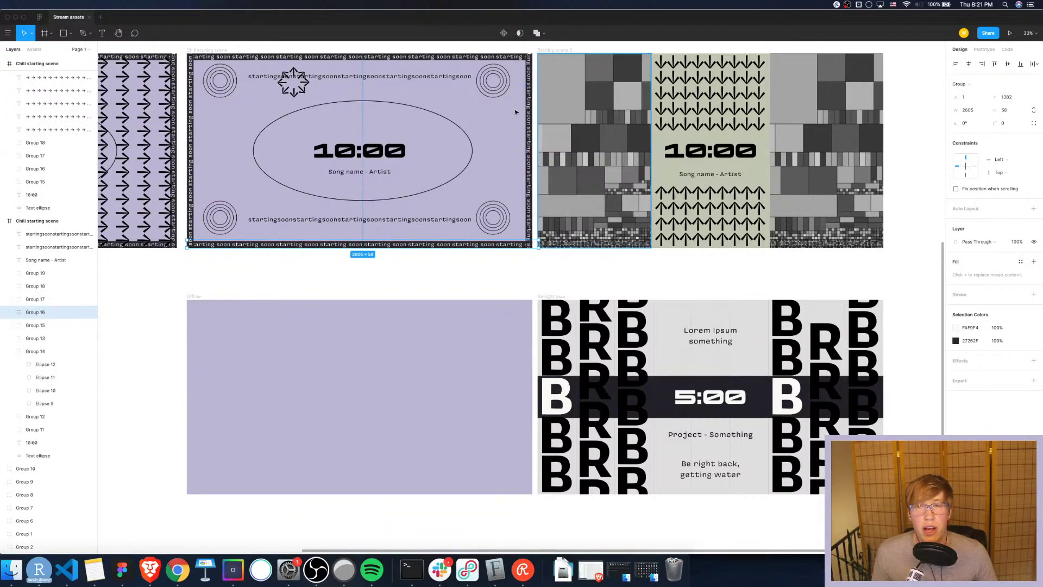
click(219, 61)
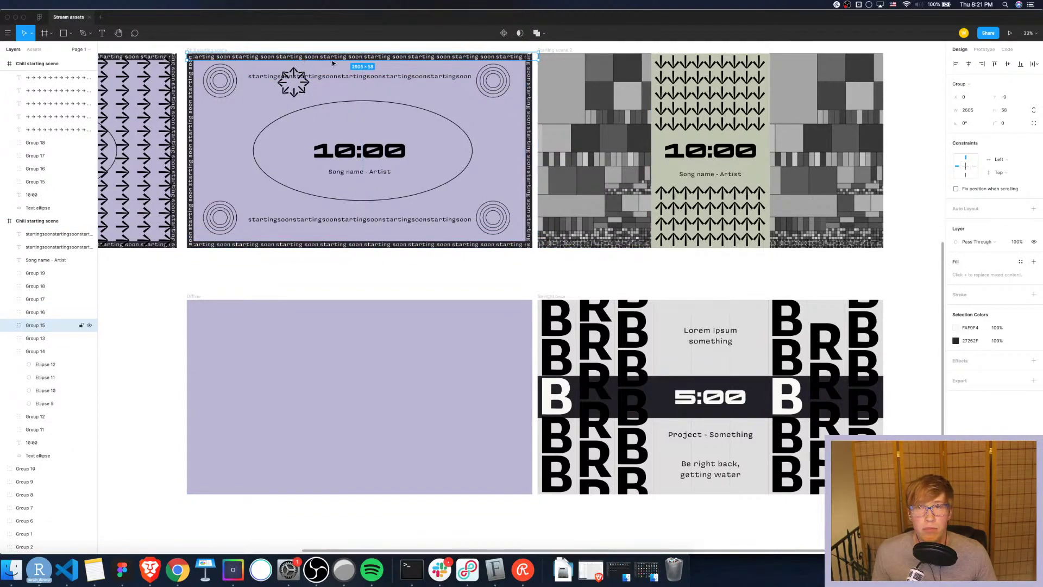
click(532, 114)
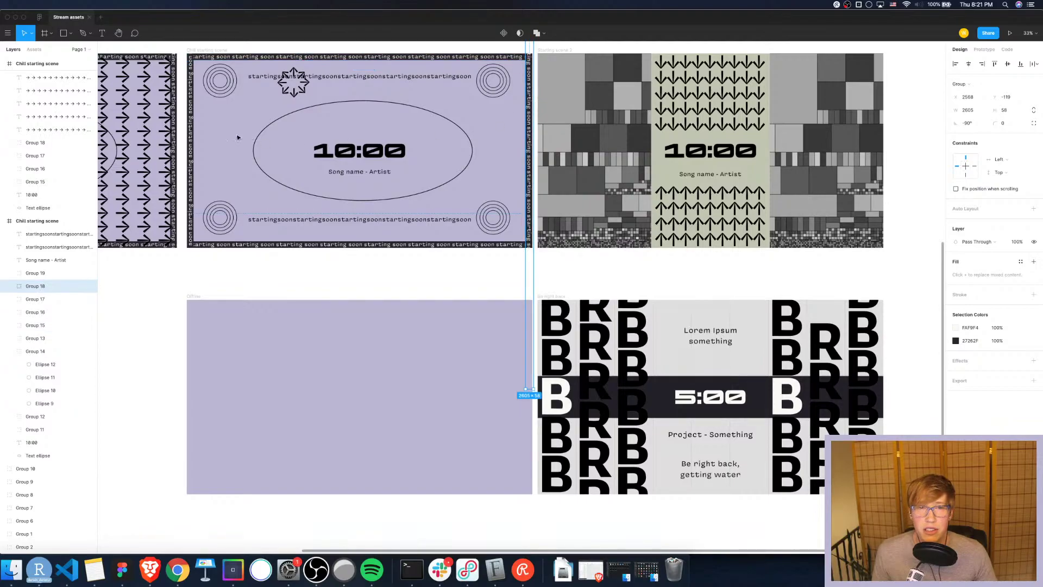
click(366, 266)
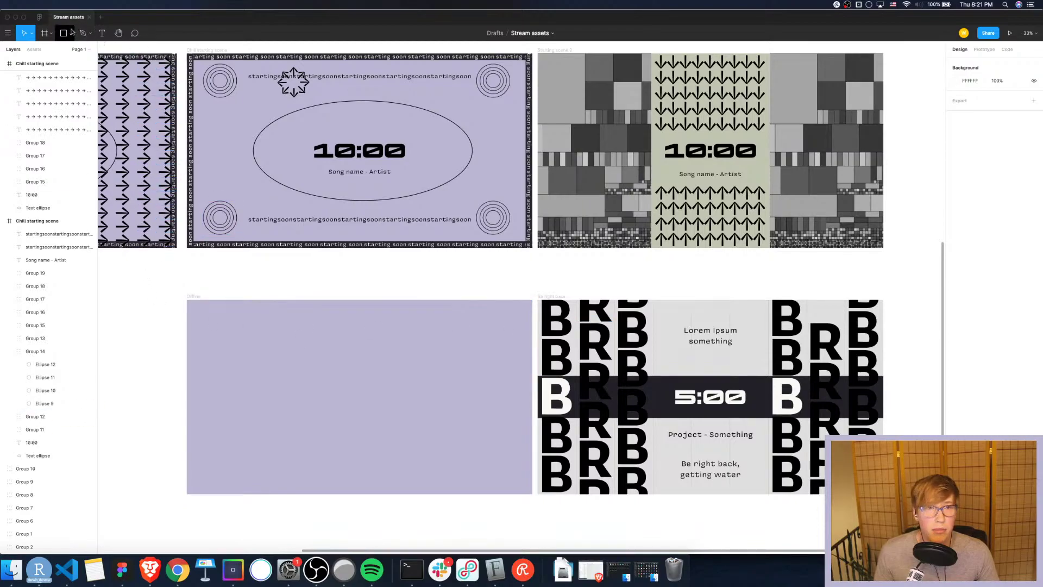
Add the text "OFFLINE" near the upper-left corner of the Offline frame
click(102, 33)
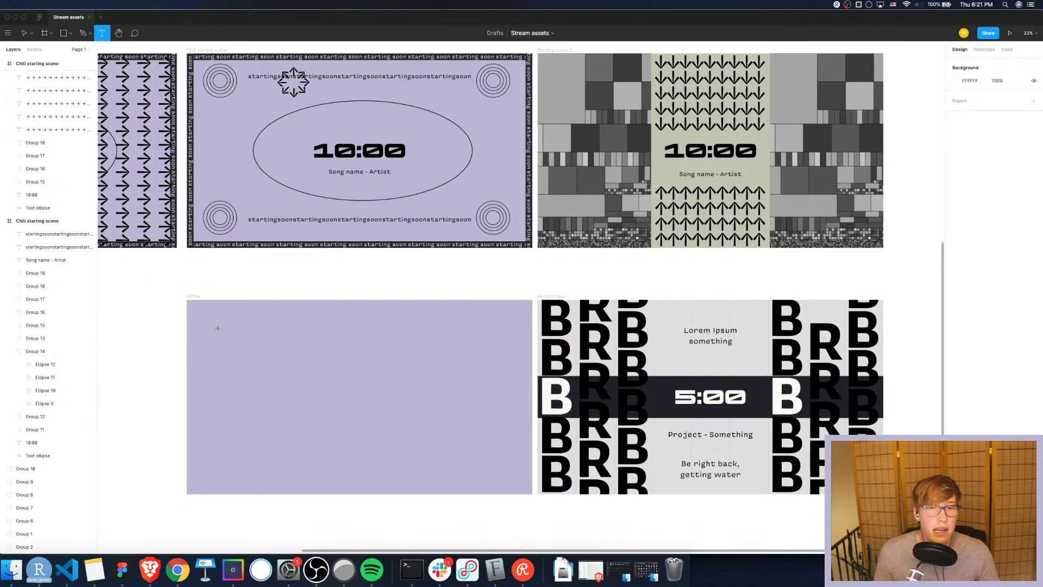
click(218, 331)
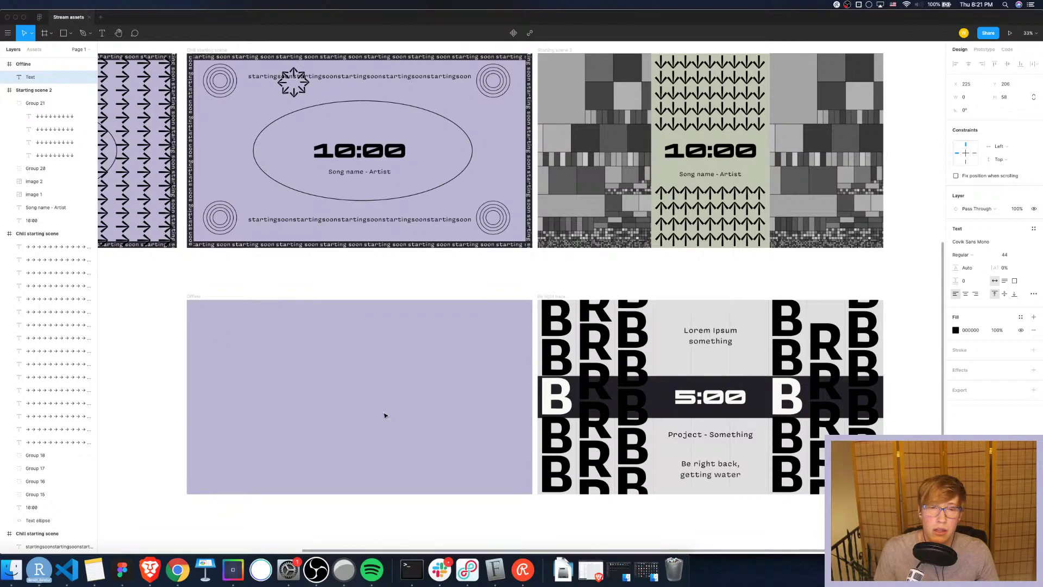
text(0)
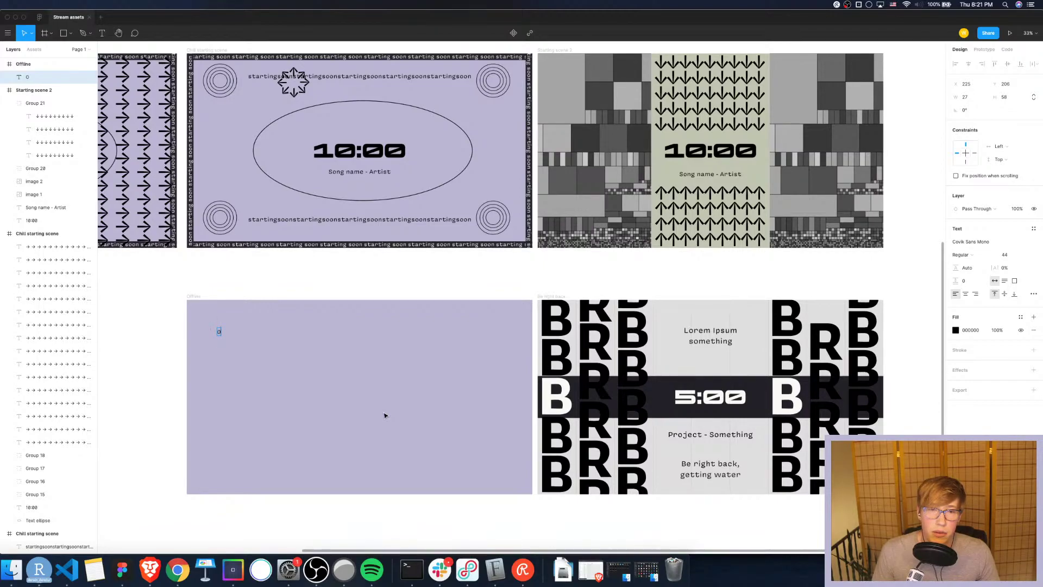
text(FFLINE)
key(Escape)
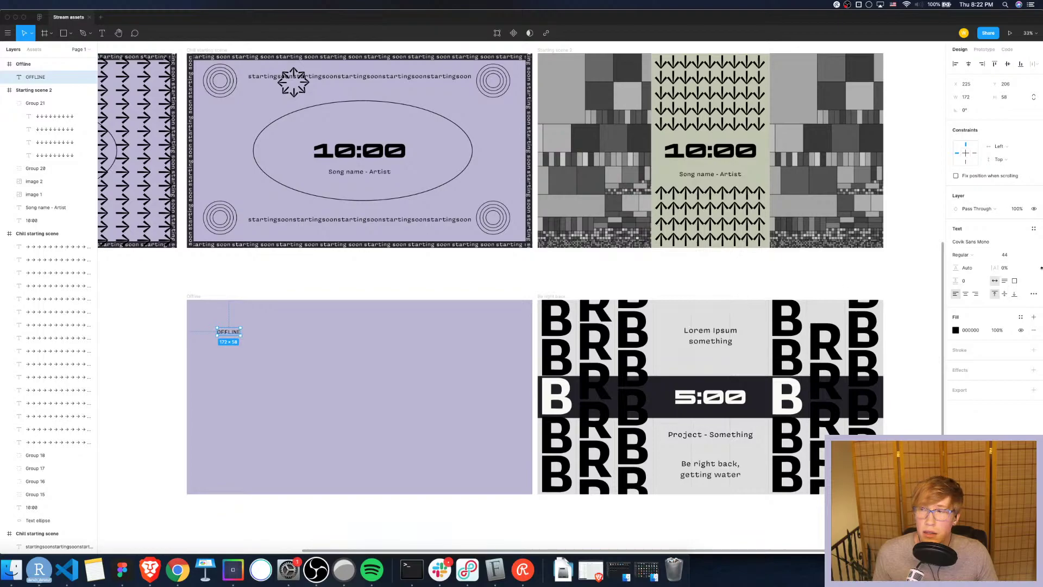
Set the OFFLINE text to font size 400 and Bold weight
click(1011, 254)
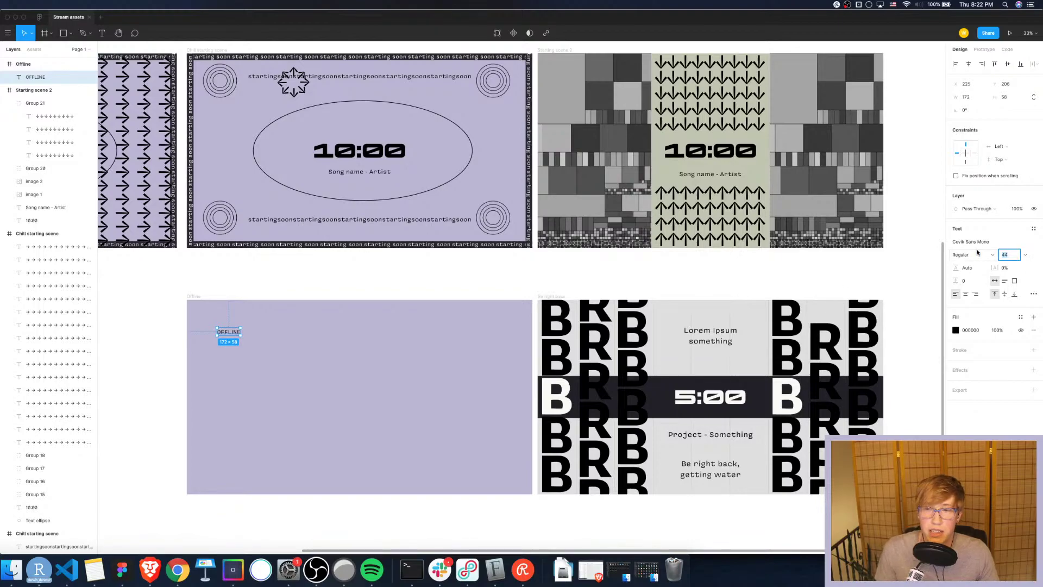
text(400)
key(Return)
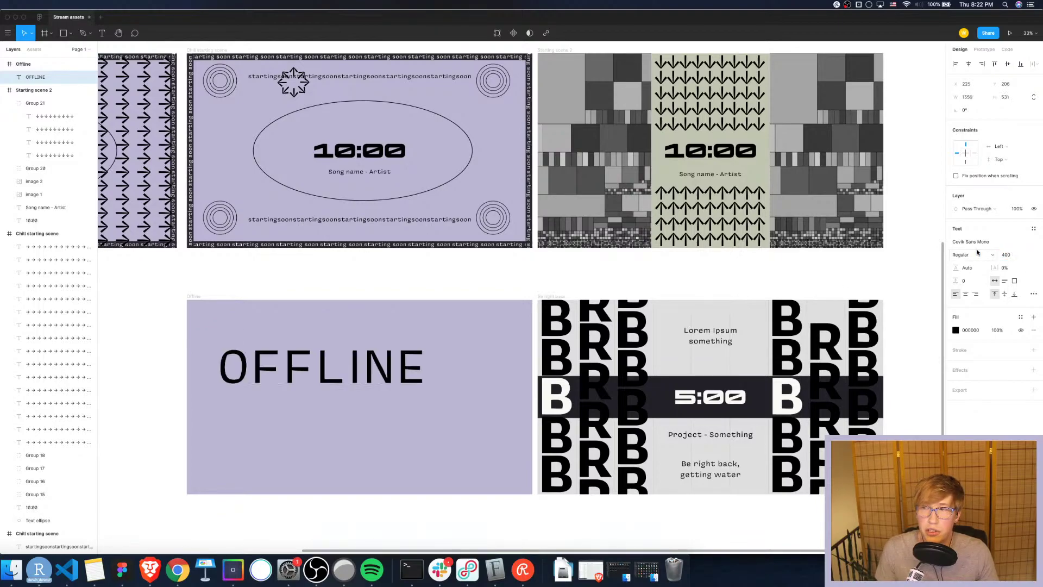
click(991, 256)
click(983, 295)
Narrow the OFFLINE text box to about 257 px so its letters stack vertically, and set the line height to 70%
drag(428, 365, 226, 316)
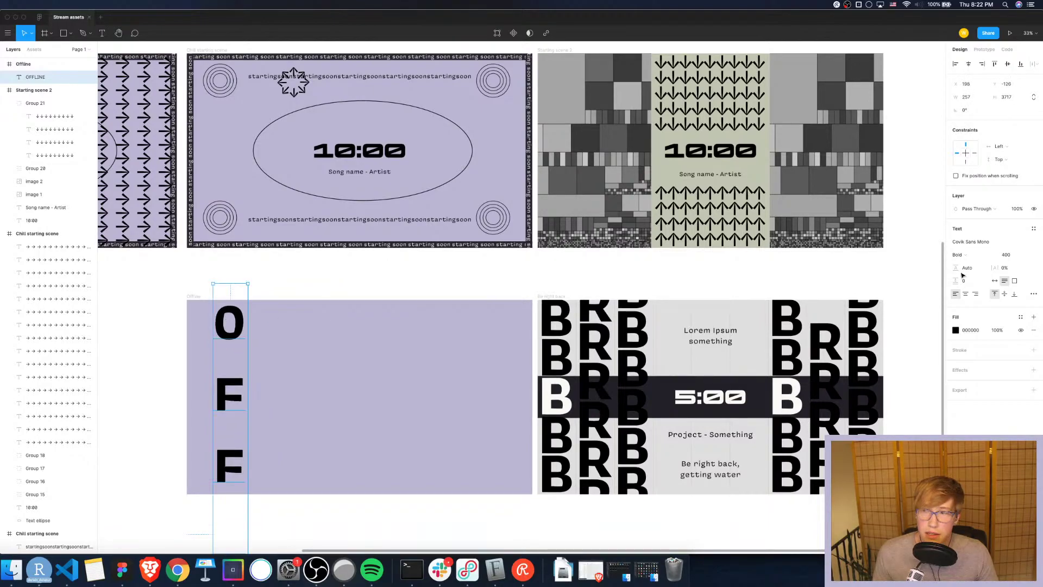
drag(957, 267, 1012, 273)
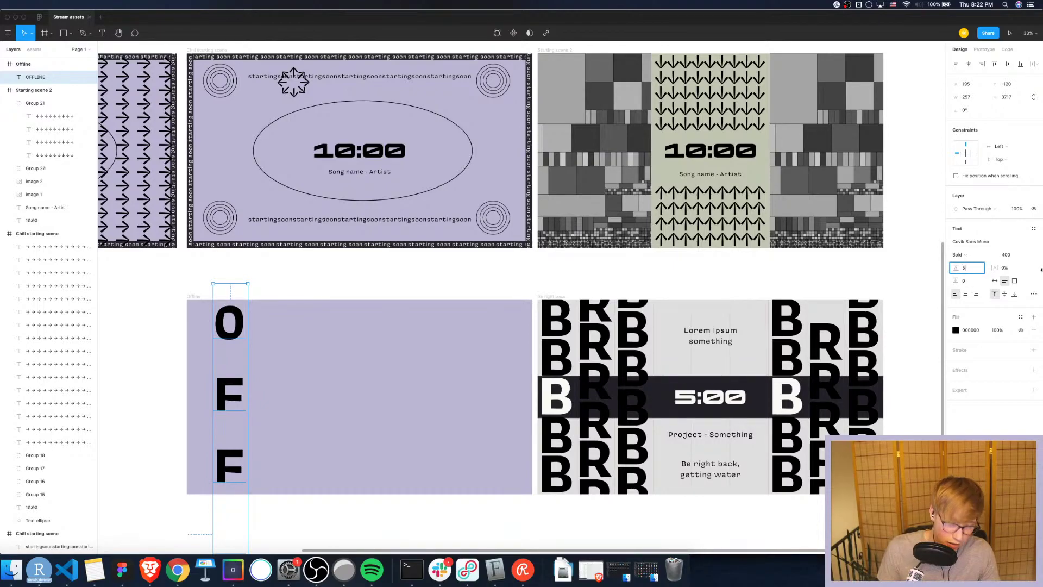
text(50%)
key(Return)
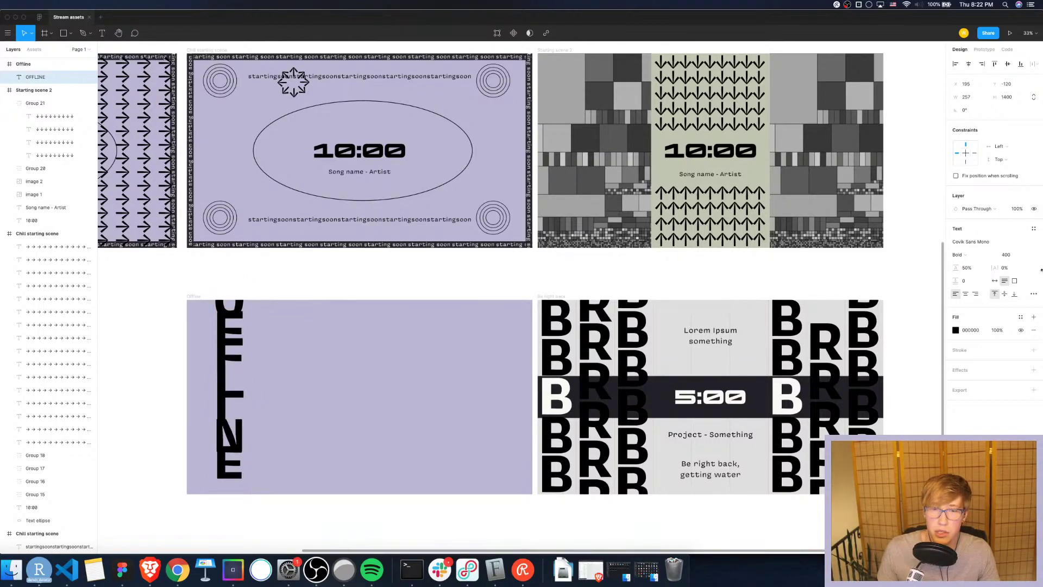
click(967, 269)
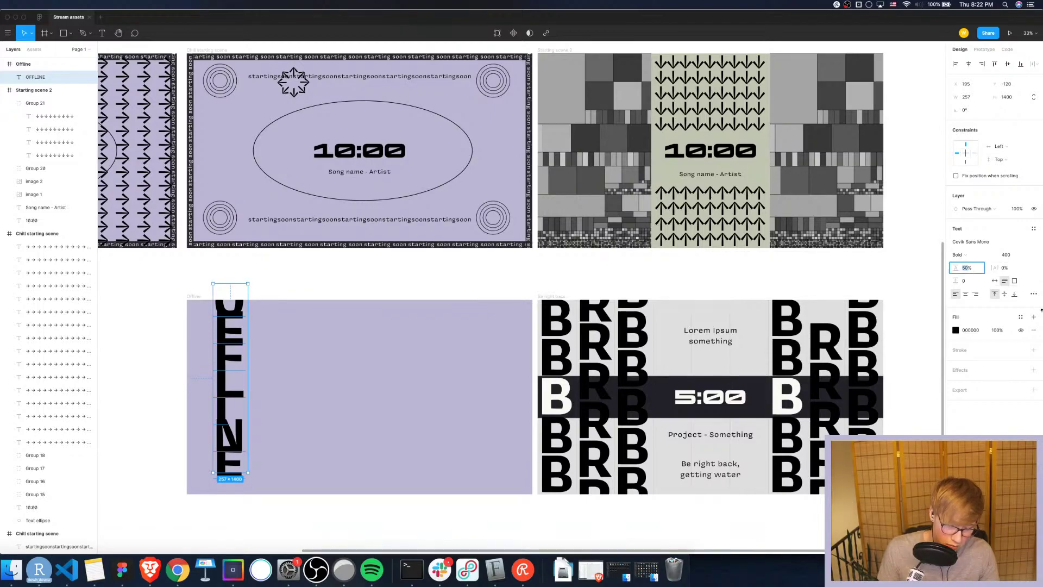
key(Return)
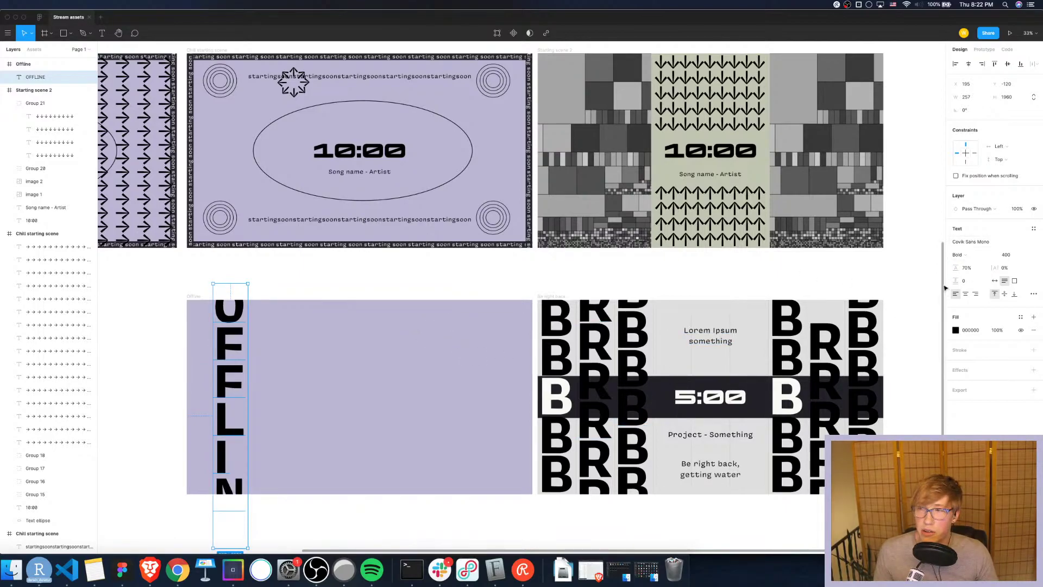
Set the stacked OFFLINE text to font size 300 and move it against the frame's left edge at X 0, Y -30
click(1016, 259)
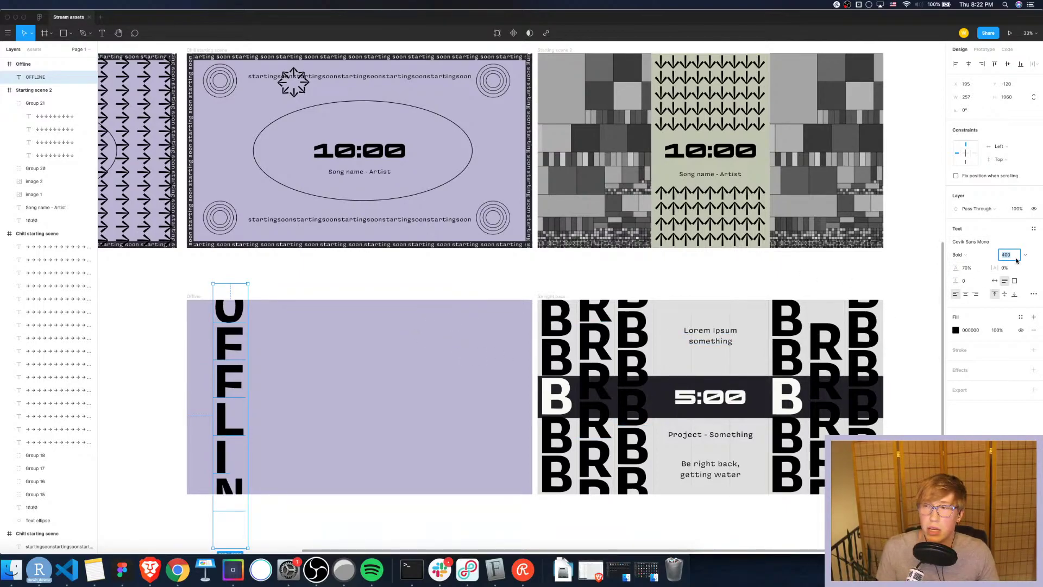
text(300)
key(Return)
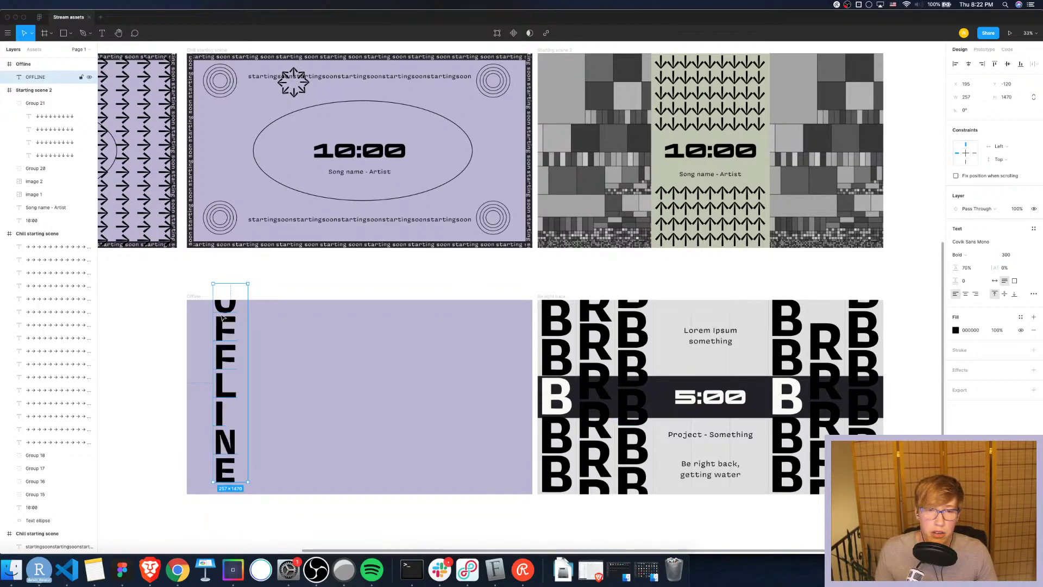
drag(222, 321, 197, 334)
Set the stacked OFFLINE text to font size 290 and shift it slightly inward to X 24, Y -6
click(1009, 255)
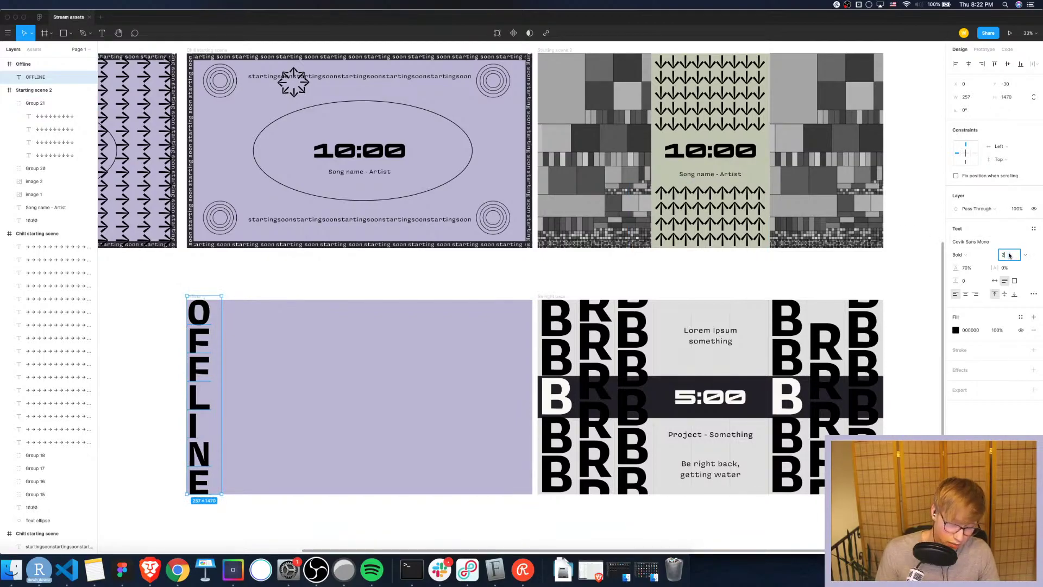
text(290)
key(Return)
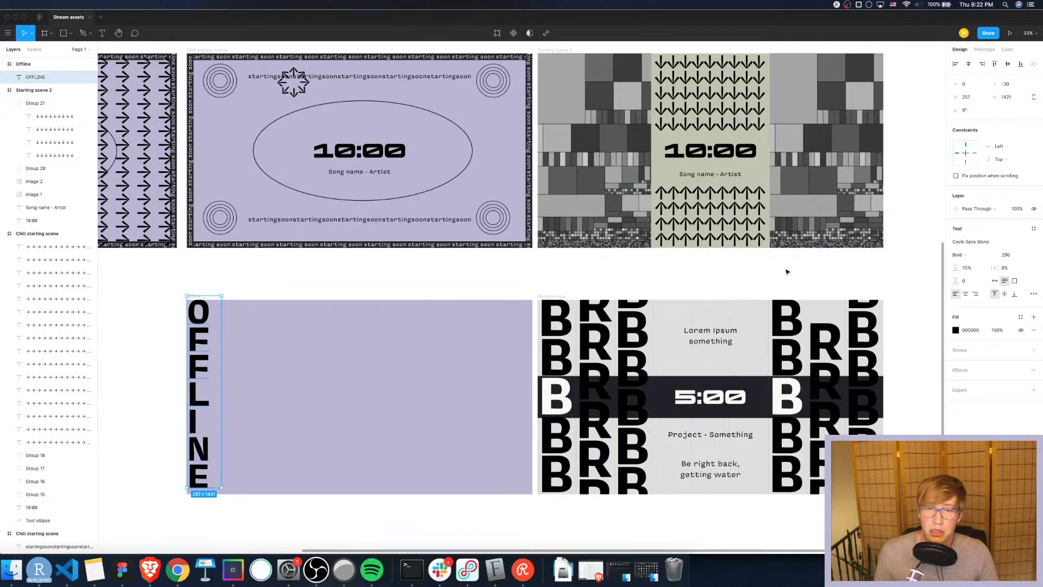
drag(199, 367, 203, 372)
click(370, 385)
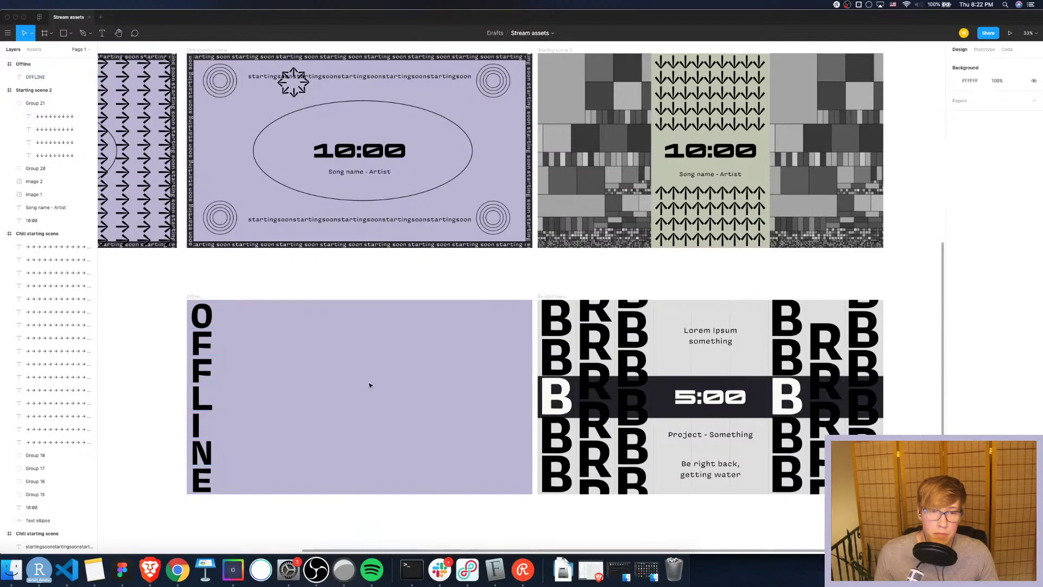
click(188, 391)
key(Up)
key(Up)
key(Up)
key(Up)
key(Up)
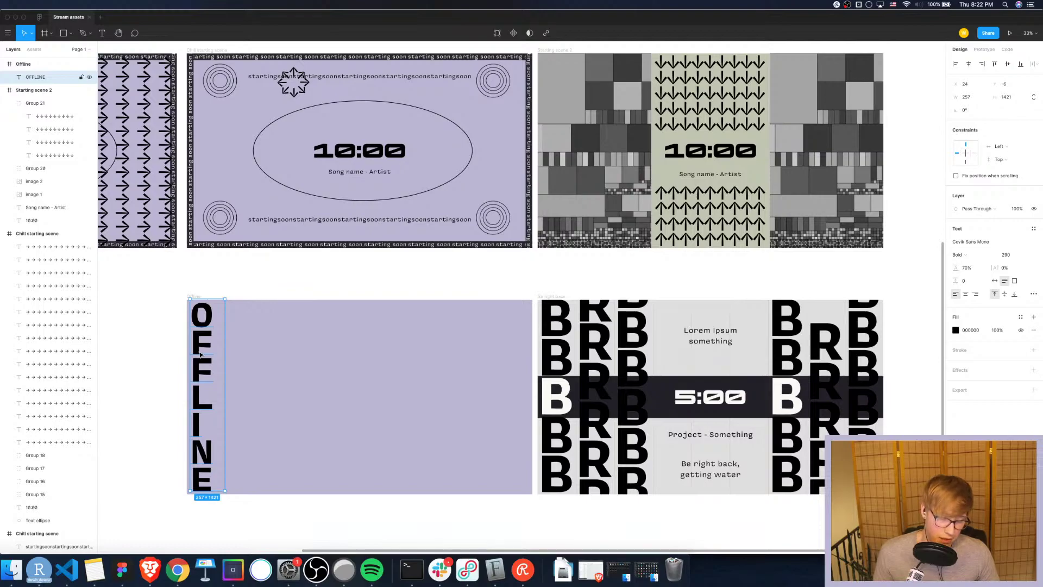
Duplicate the OFFLINE column eleven times across the Offline frame, spacing the copies about 208 px apart until they reach the right edge
key(cmd+d)
drag(200, 354, 228, 353)
key(cmd+d)
key(cmd+d)
key(cmd+d)
key(super+d)
key(super+d)
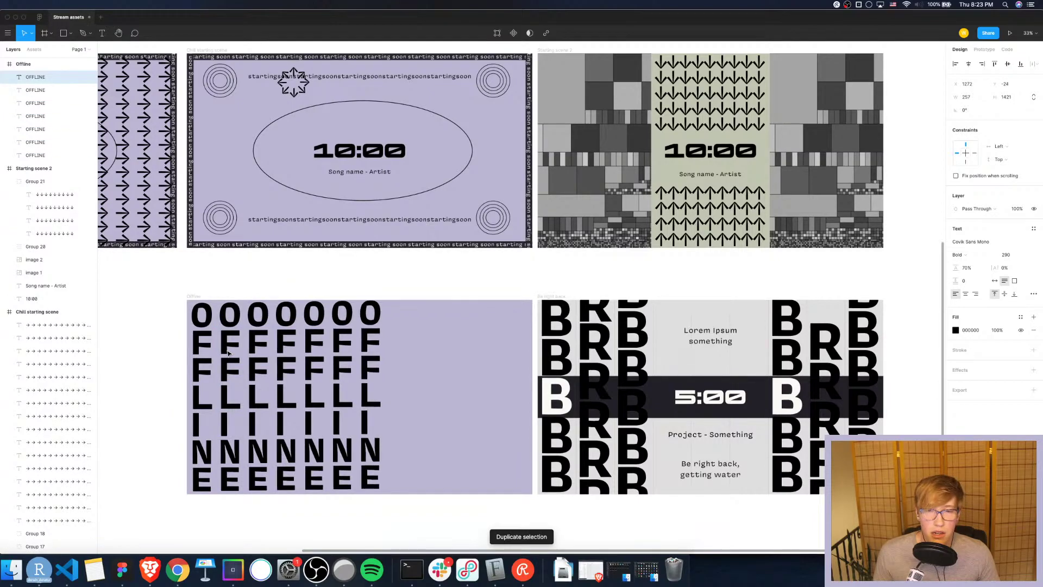
key(super+d)
key(super+d)
key(super+d)
key(super+d)
key(super+d)
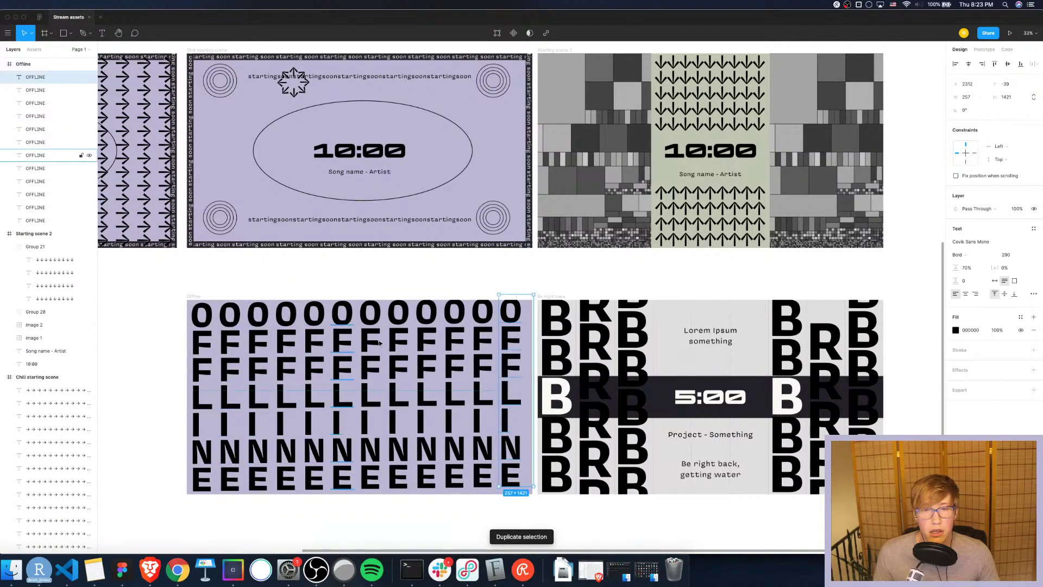
Stagger the first five OFFLINE columns vertically, with the second at Y 400 and each column one letter row higher than the previous one
key(Escape)
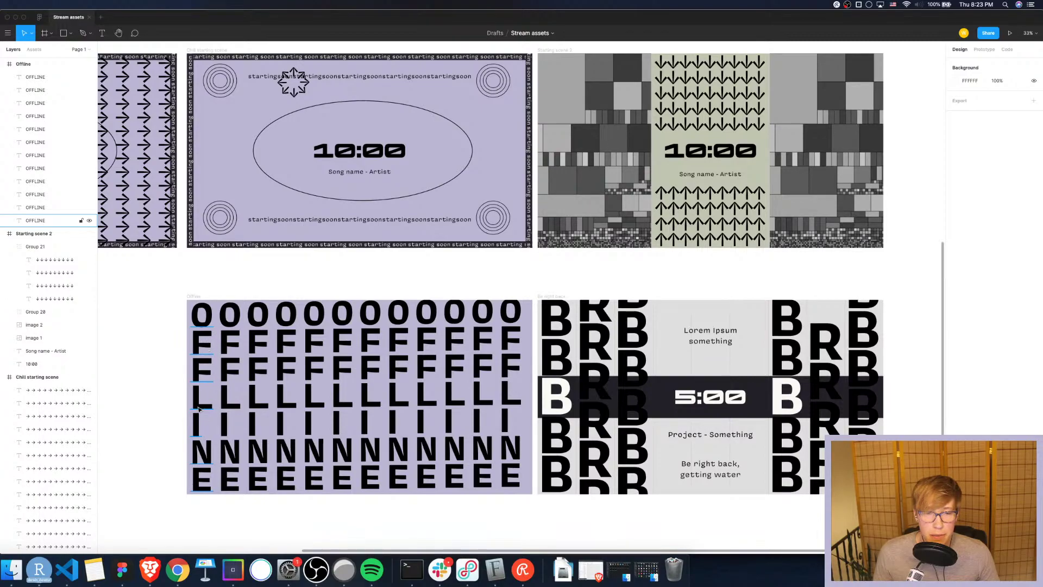
drag(205, 346, 205, 430)
drag(236, 370, 235, 426)
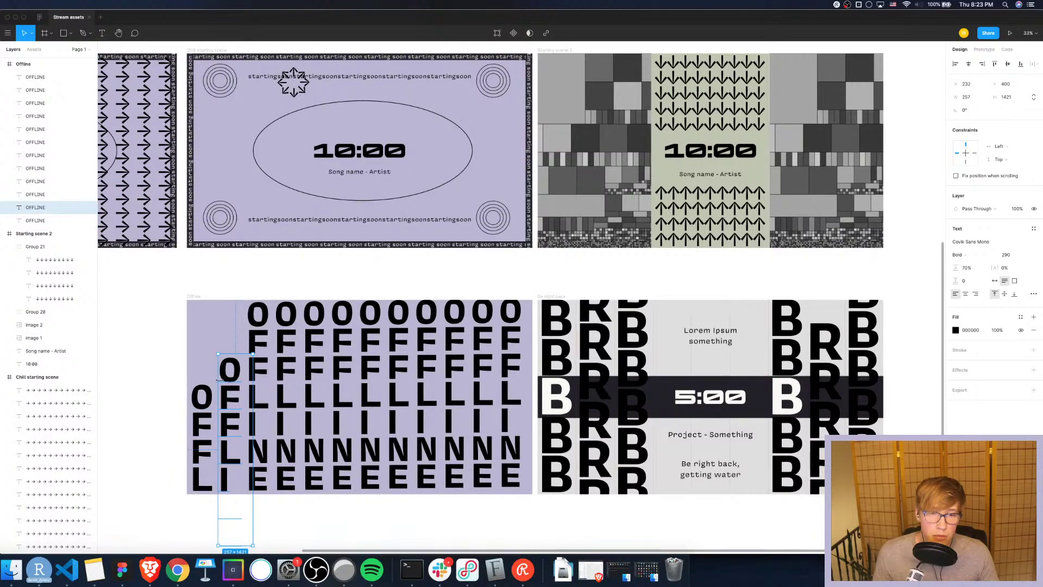
drag(257, 341, 323, 346)
click(289, 343)
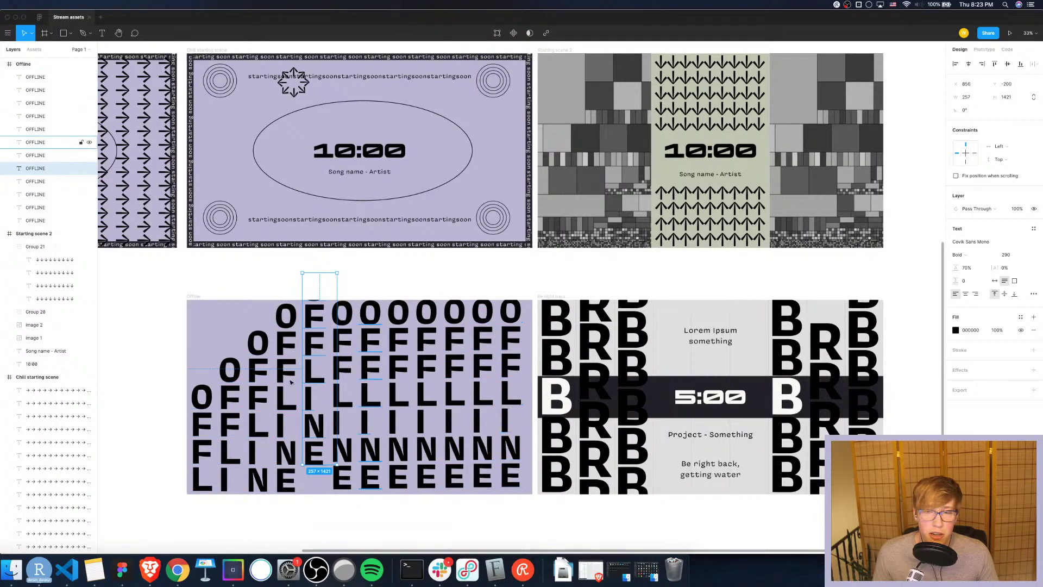
Move the sixth OFFLINE column up to Y -409 and the seventh one letter row higher
click(351, 369)
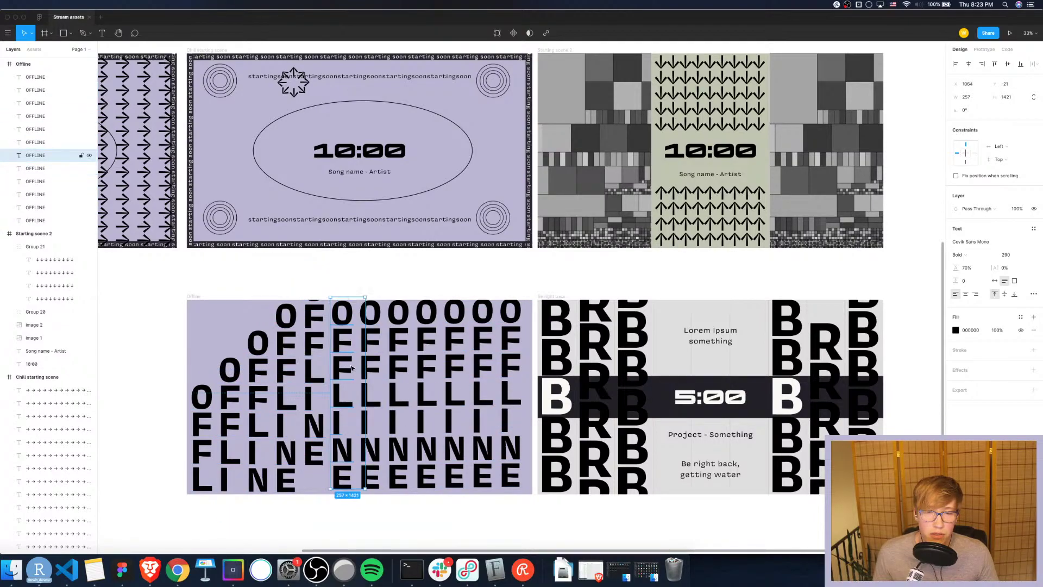
drag(348, 370, 348, 319)
click(378, 372)
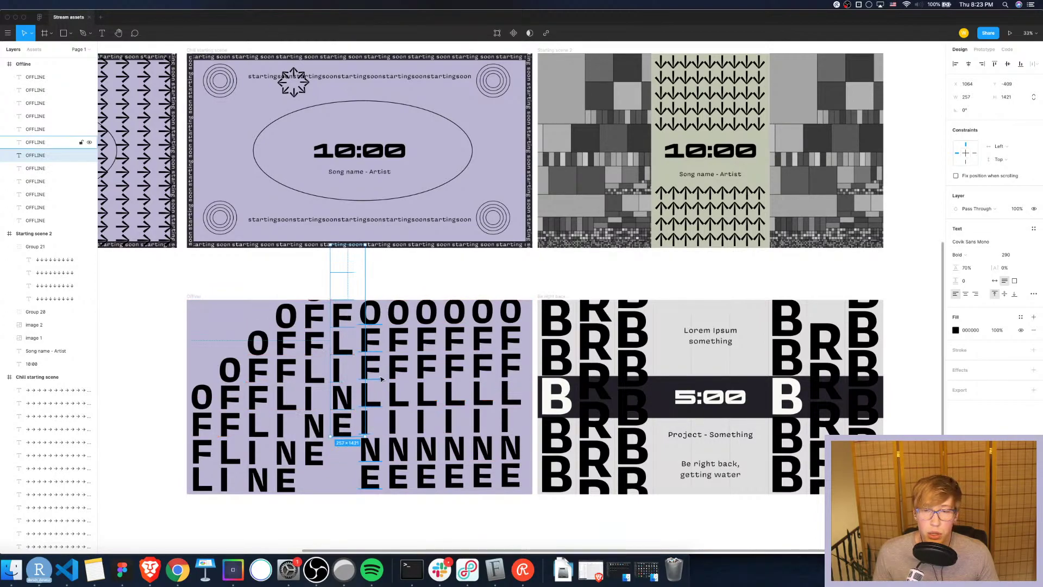
drag(379, 373, 379, 292)
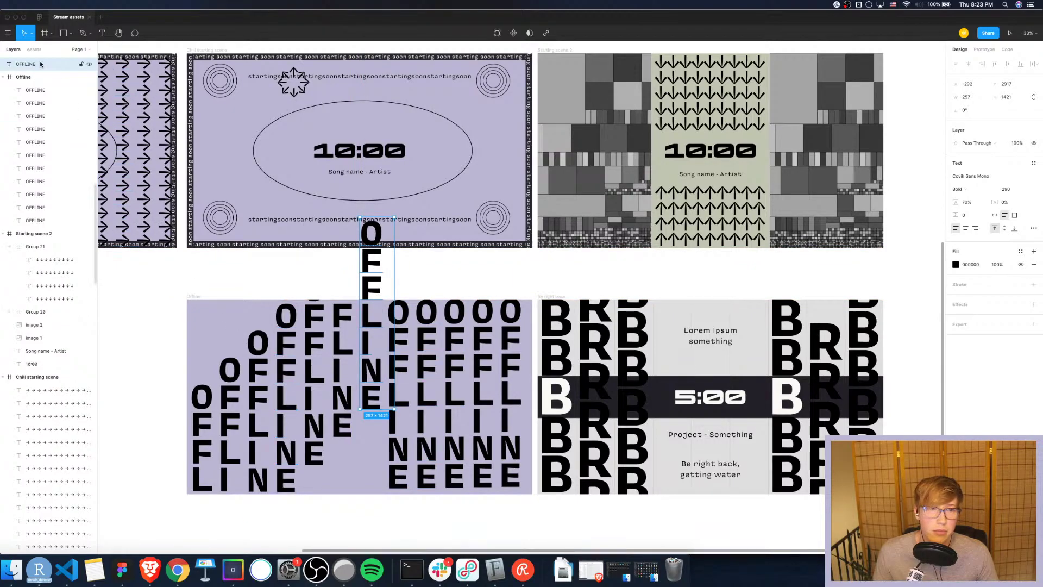
Put the seventh OFFLINE column back inside the Offline frame at Y -612 and shift it horizontally to X 1267
drag(53, 85, 53, 82)
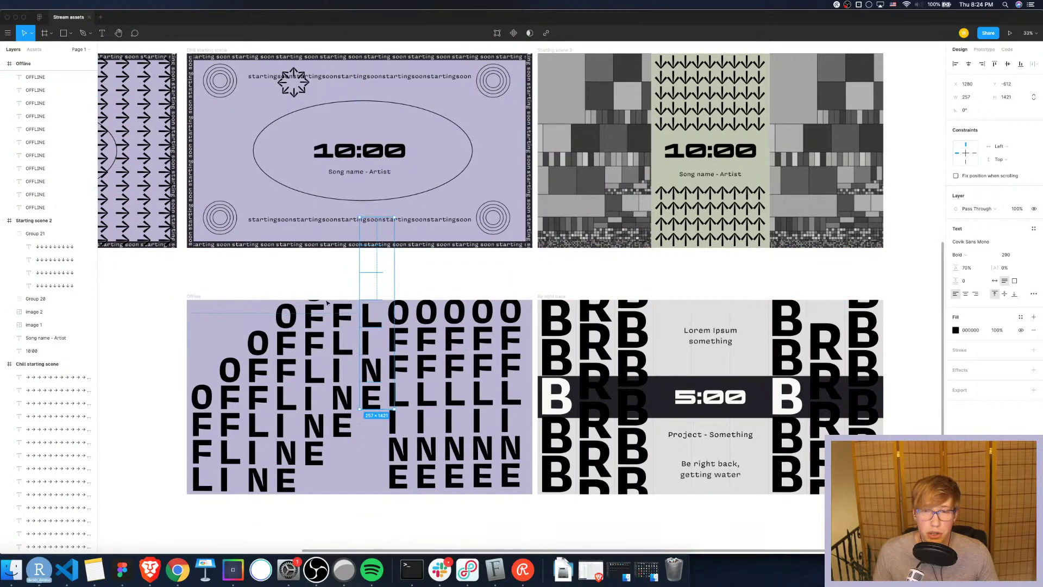
drag(372, 325, 373, 324)
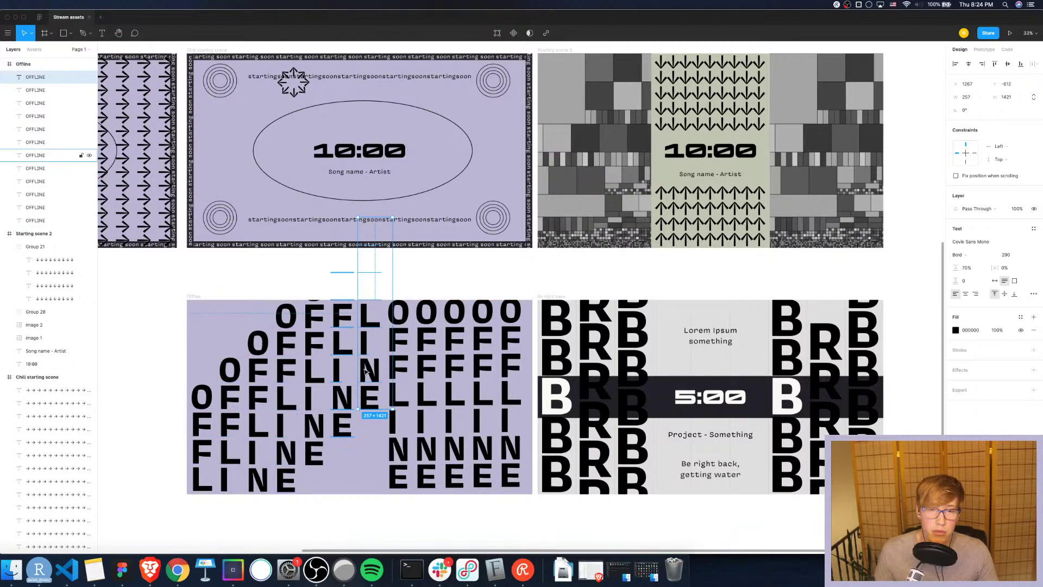
click(280, 372)
key(Left)
key(Left)
key(Left)
key(Left)
key(Left)
key(Left)
key(Left)
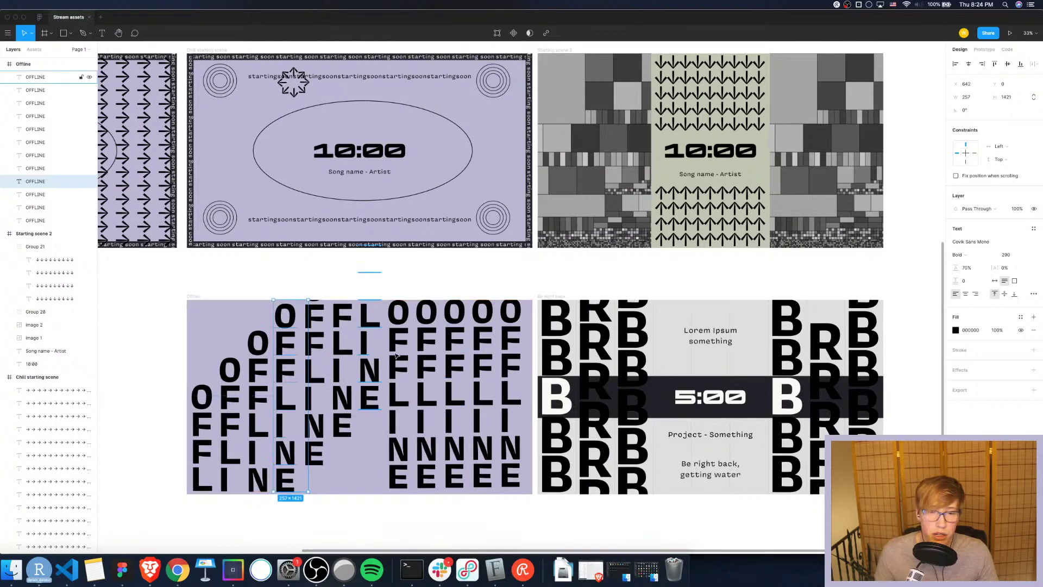
Fine-tune the vertical positions of the third OFFLINE column to Y 197 and the first to Y 603
click(253, 371)
key(Up)
key(Up)
key(Up)
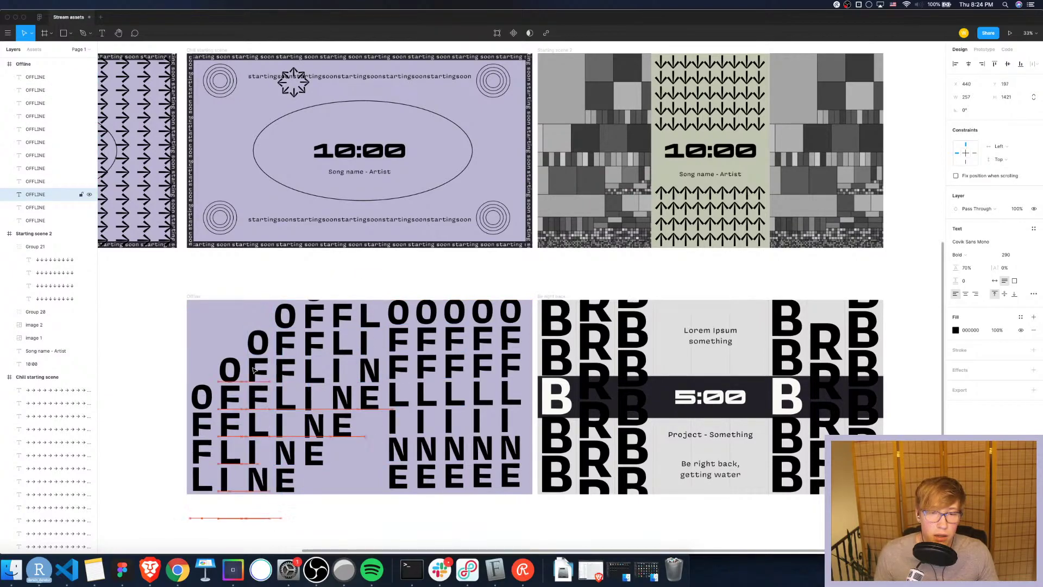
click(201, 425)
key(Up)
key(Up)
key(Up)
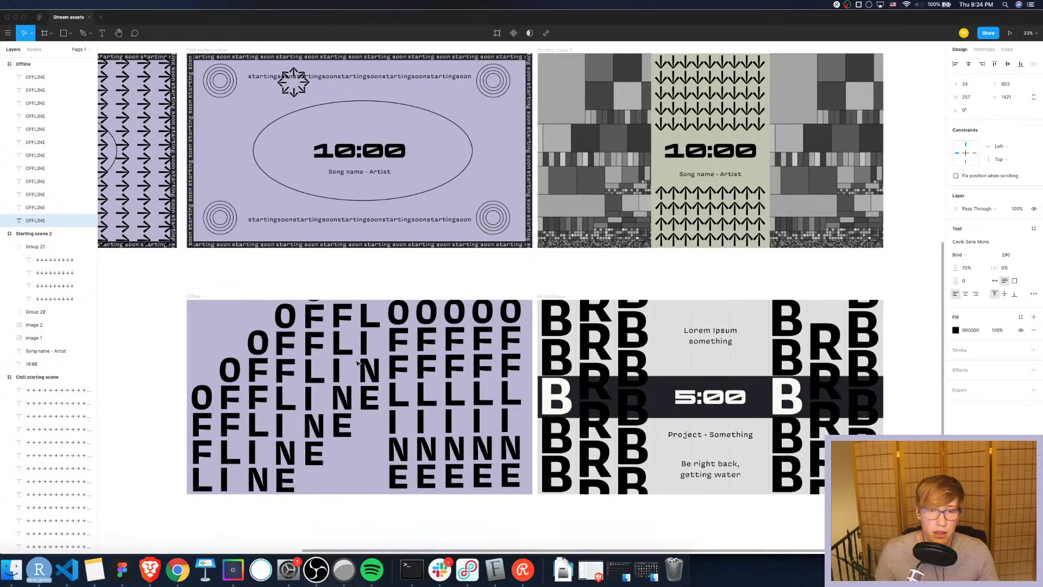
Nudge the fourth OFFLINE column vertically to Y 2 so its letters line up with the neighbouring columns
click(276, 385)
key(Up)
key(Up)
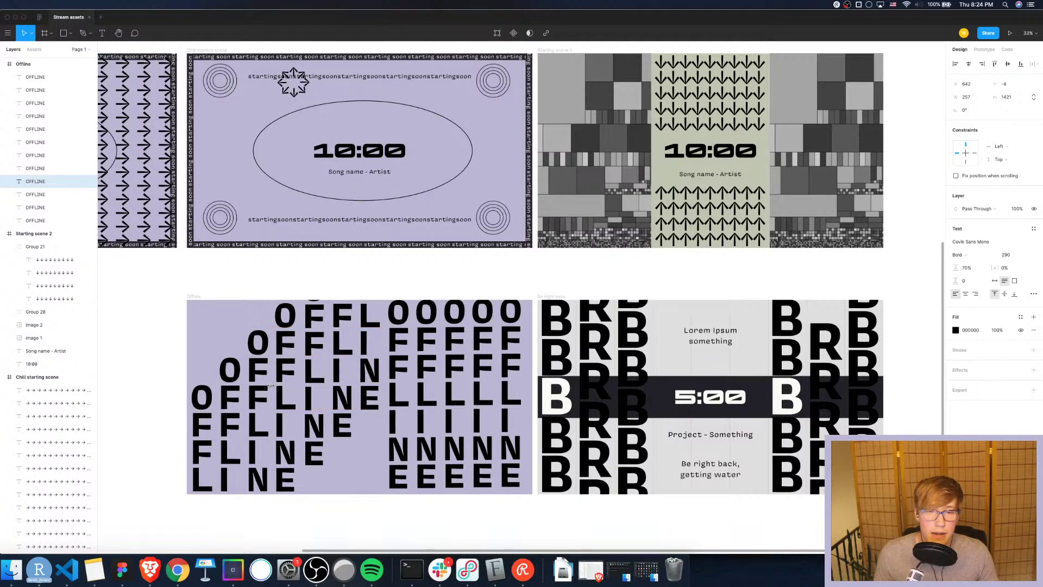
key(Down)
key(Down)
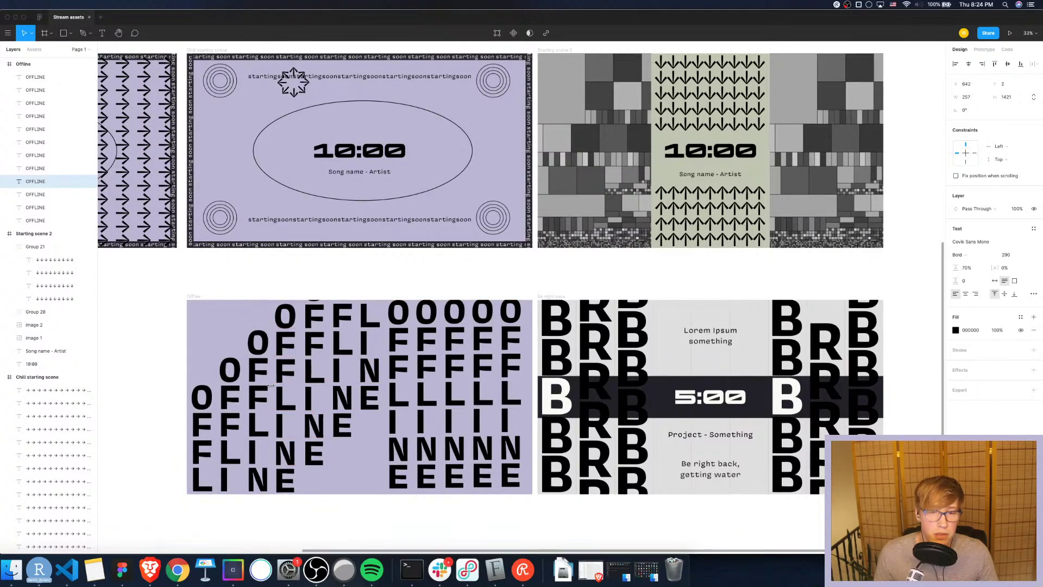
key(Down)
key(Down)
key(Up)
key(Up)
key(Down)
key(Down)
key(Down)
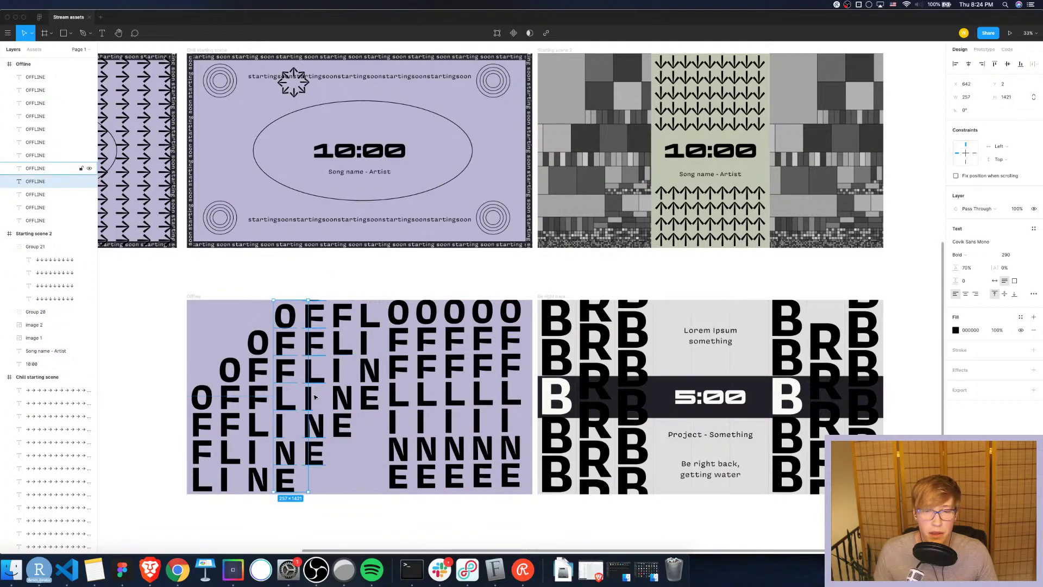
Nudge the fifth OFFLINE column to Y -201 and the sixth to Y -404
click(328, 385)
key(Up)
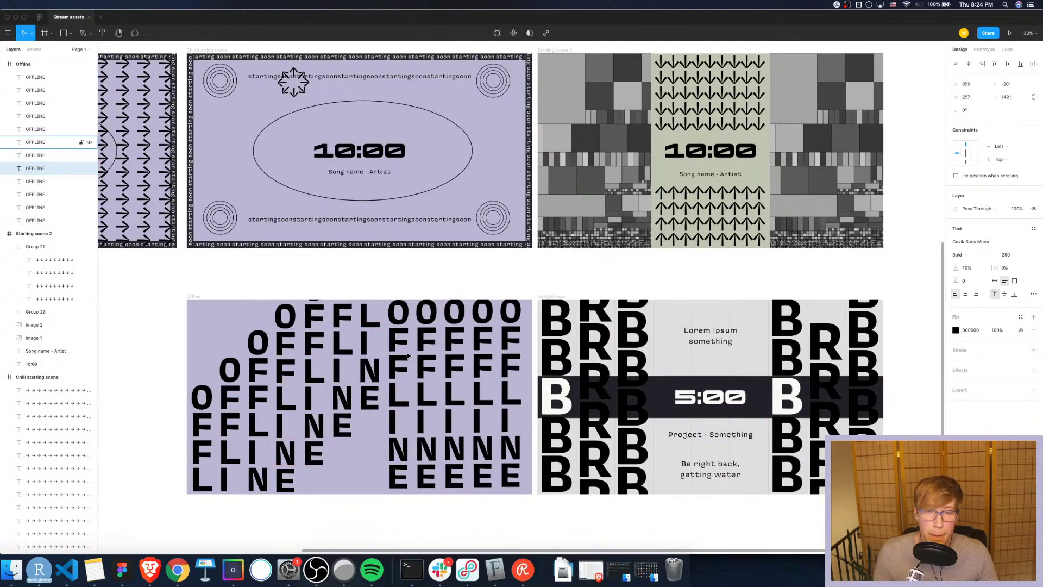
click(350, 395)
key(Down)
key(Down)
key(Down)
key(Down)
key(Down)
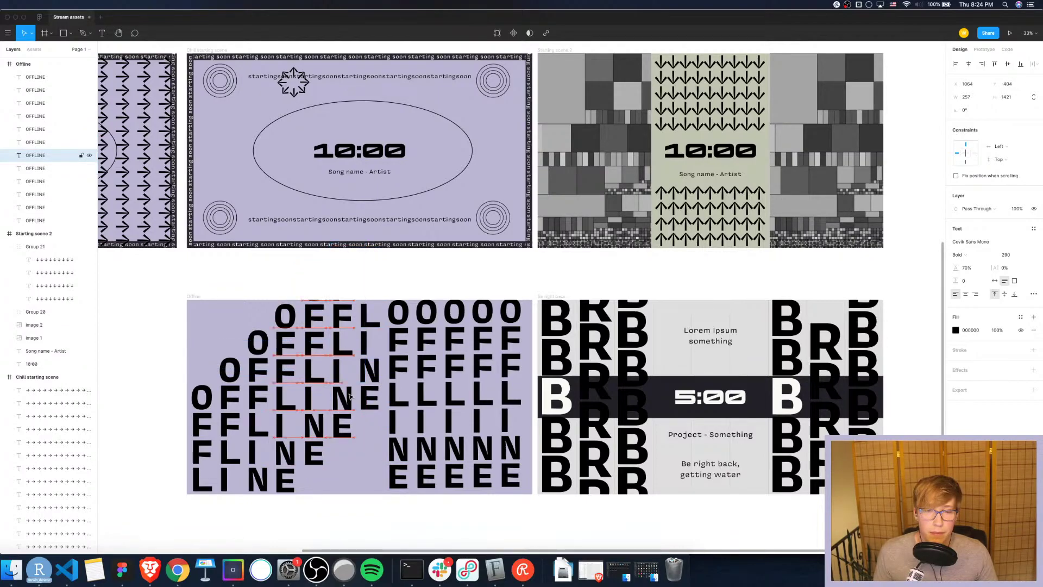
Nudge the seventh OFFLINE column down to Y -611
scroll(356, 395, right, 1)
click(364, 396)
key(Down)
key(Down)
key(Down)
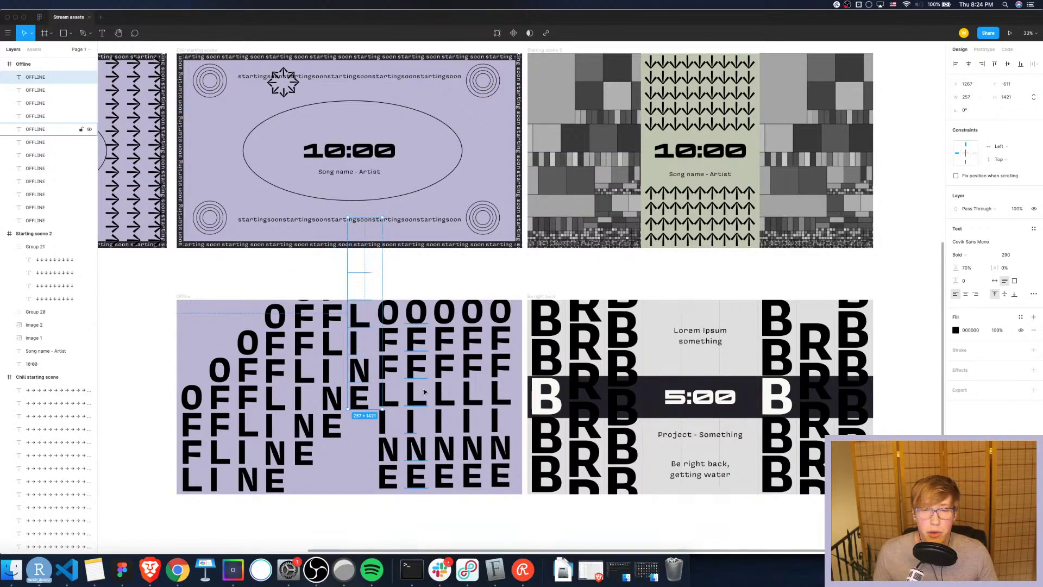
click(381, 390)
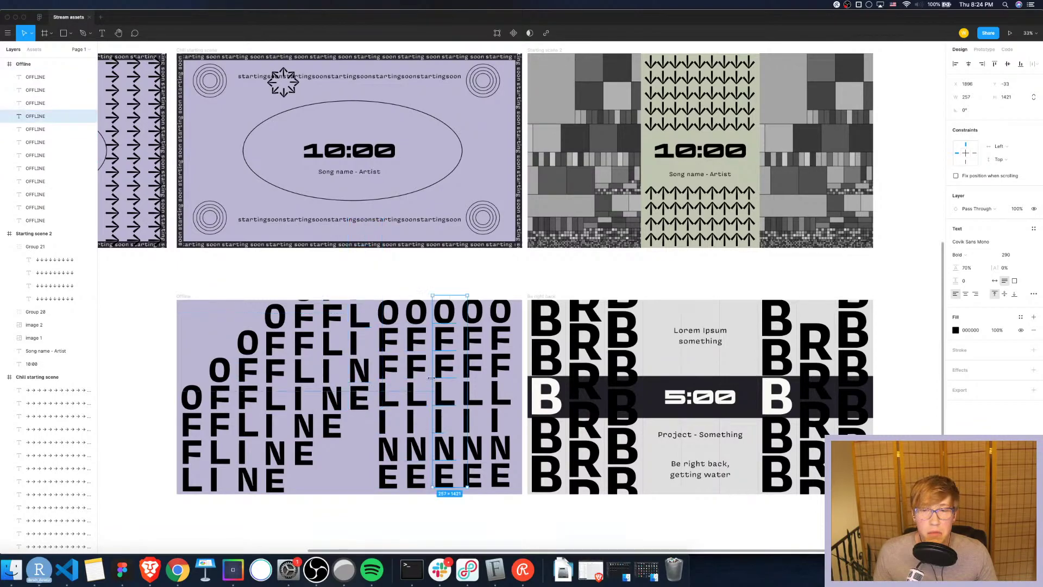
click(396, 391)
click(424, 388)
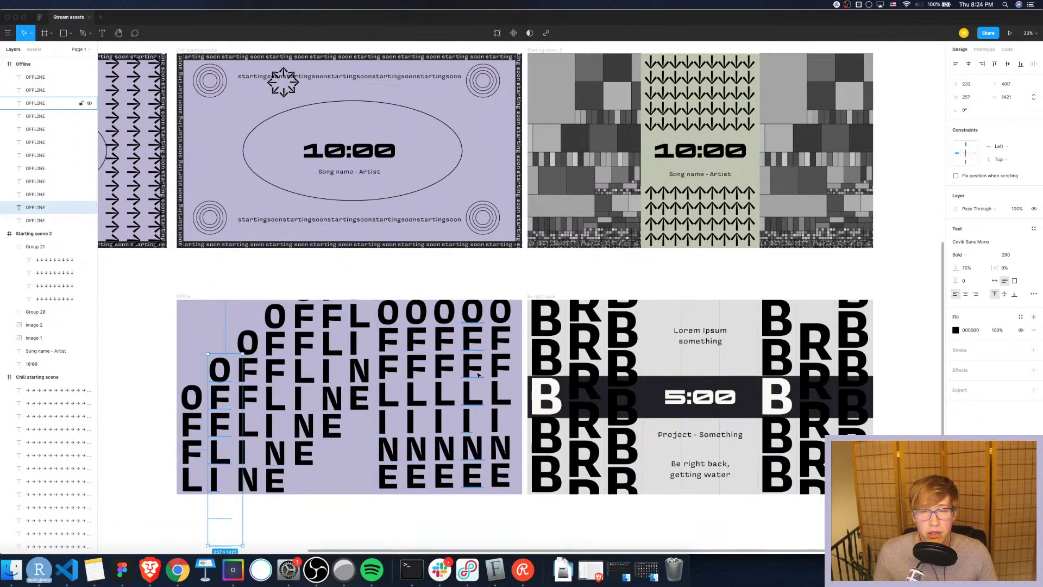
click(452, 383)
click(479, 380)
click(489, 375)
click(343, 532)
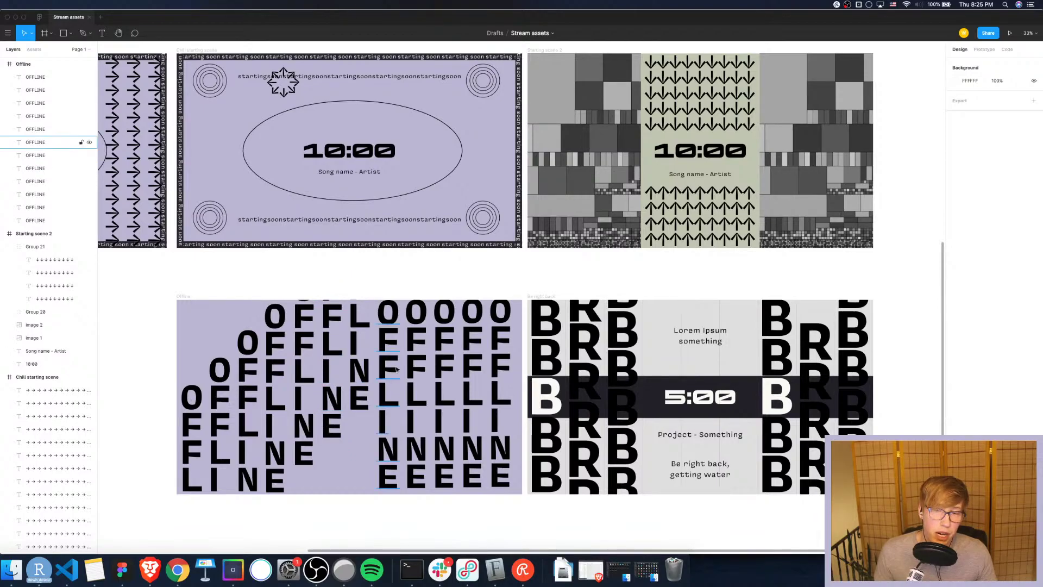
Remove the fill from the seven staggered OFFLINE columns and give them a black 000000 outside stroke of weight 2
click(198, 391)
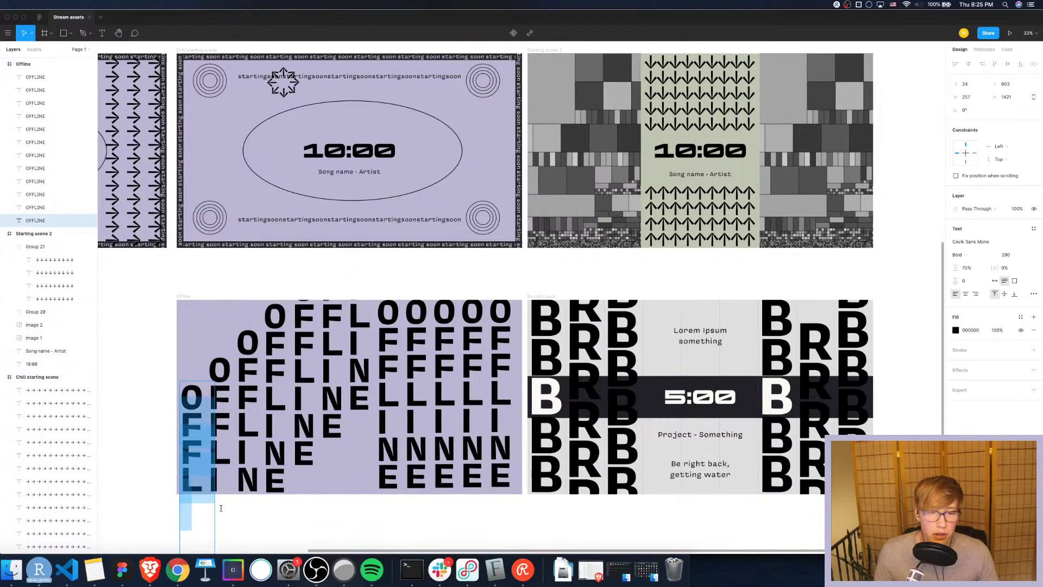
scroll(256, 459, down, 5)
drag(122, 250, 368, 268)
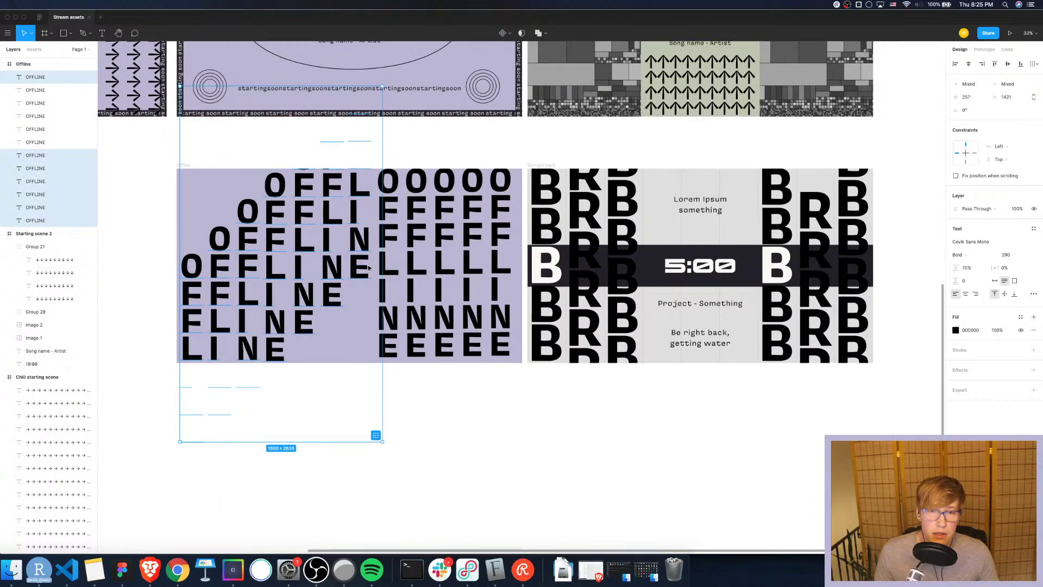
scroll(495, 323, up, 1)
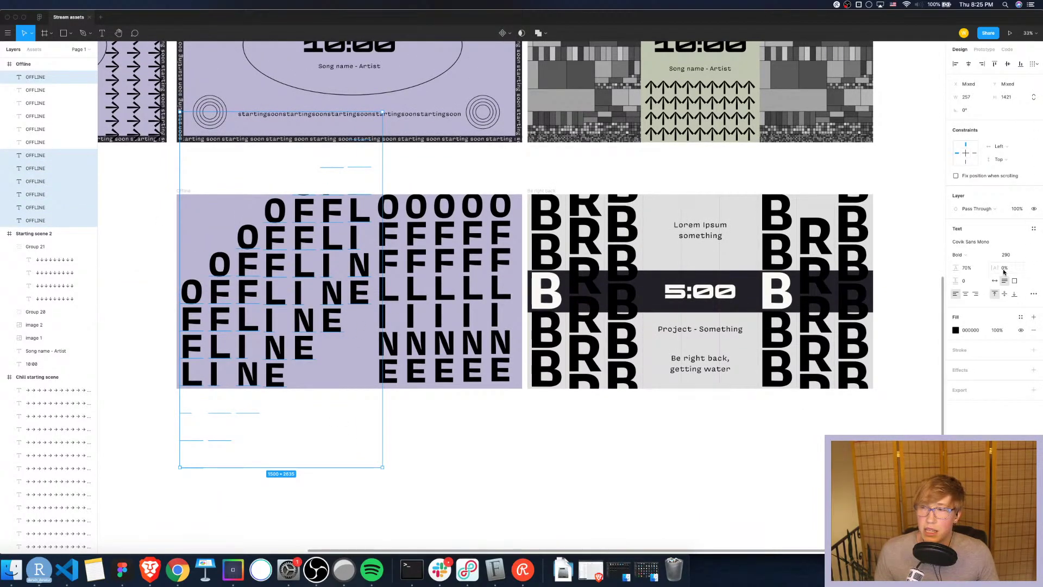
click(1034, 331)
click(1034, 338)
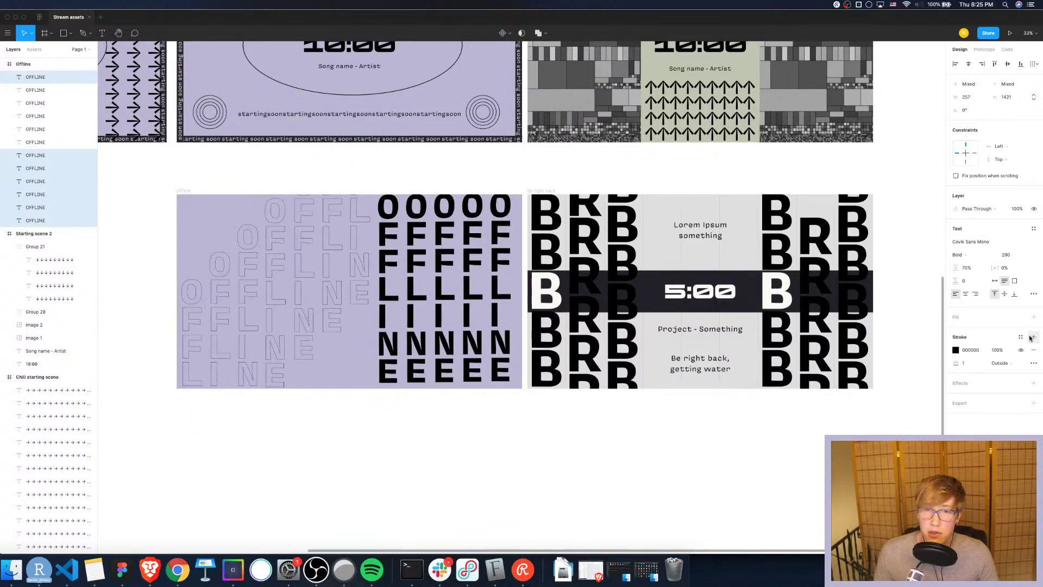
click(968, 363)
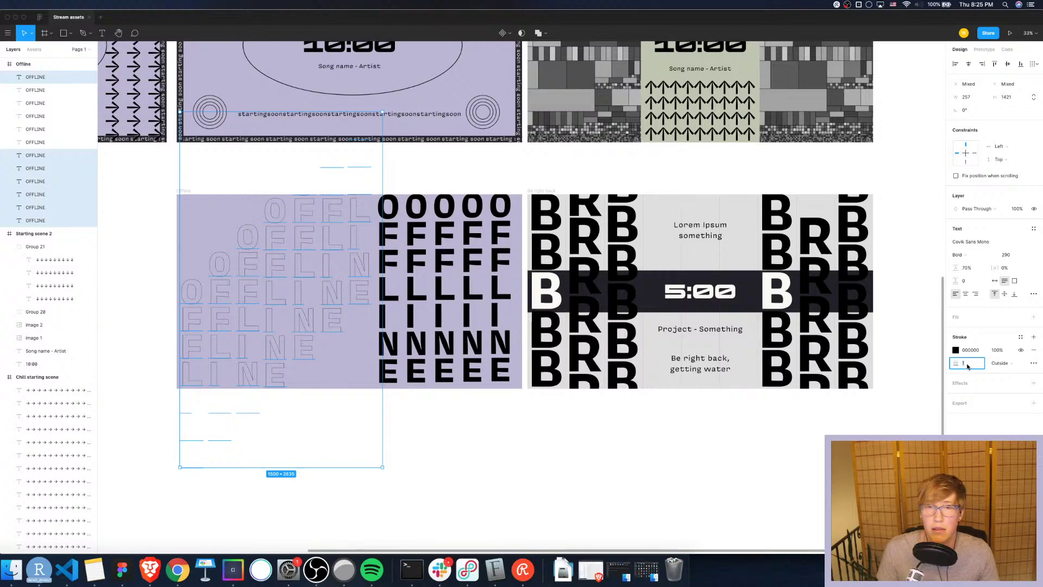
text(2)
key(Return)
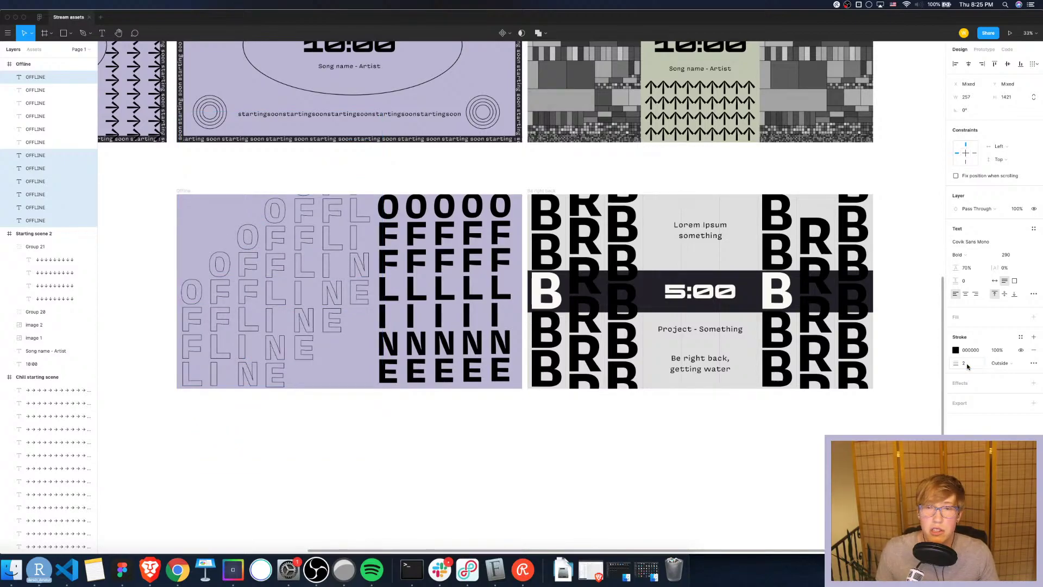
click(414, 423)
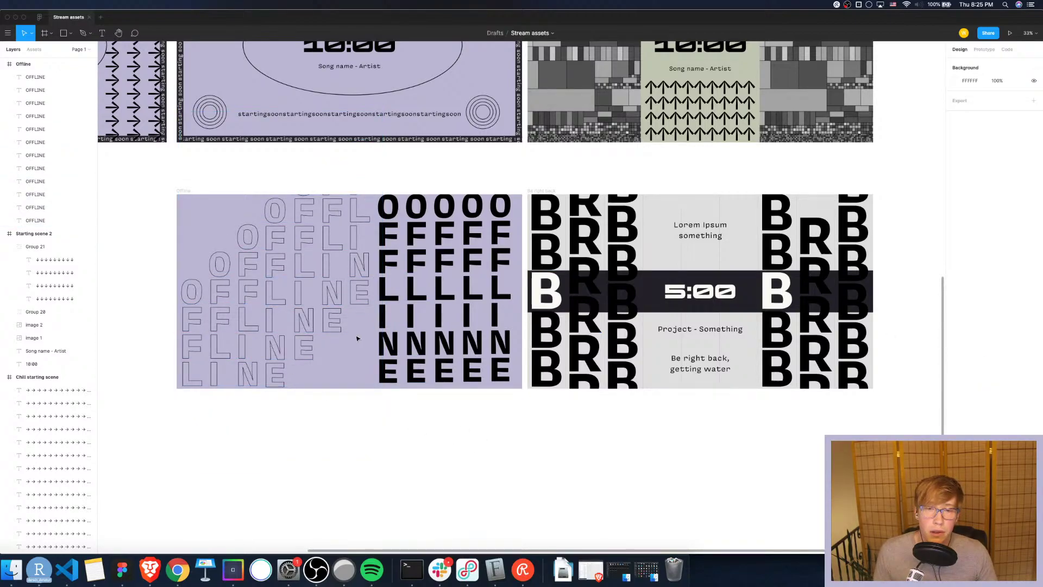
Fill only the letter O of the first outlined column with a near-black color
click(334, 306)
scroll(380, 457, up, 2)
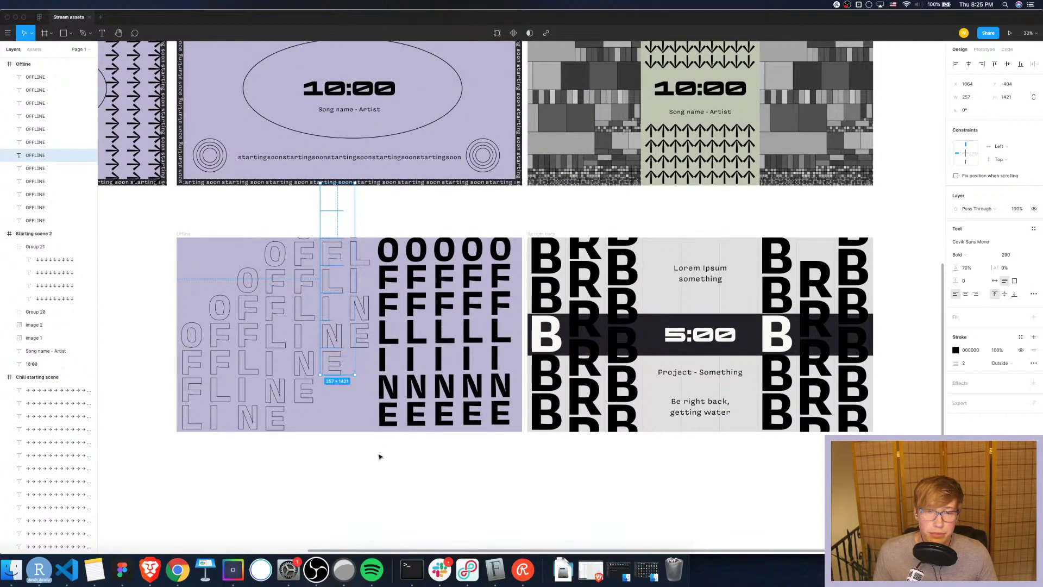
click(202, 338)
drag(205, 335, 177, 335)
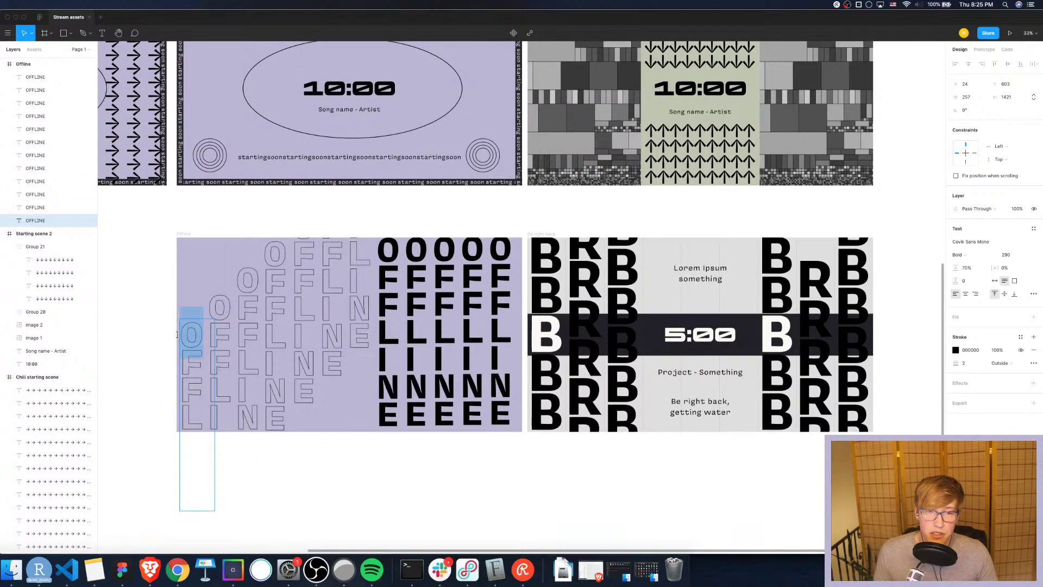
click(1034, 317)
click(955, 330)
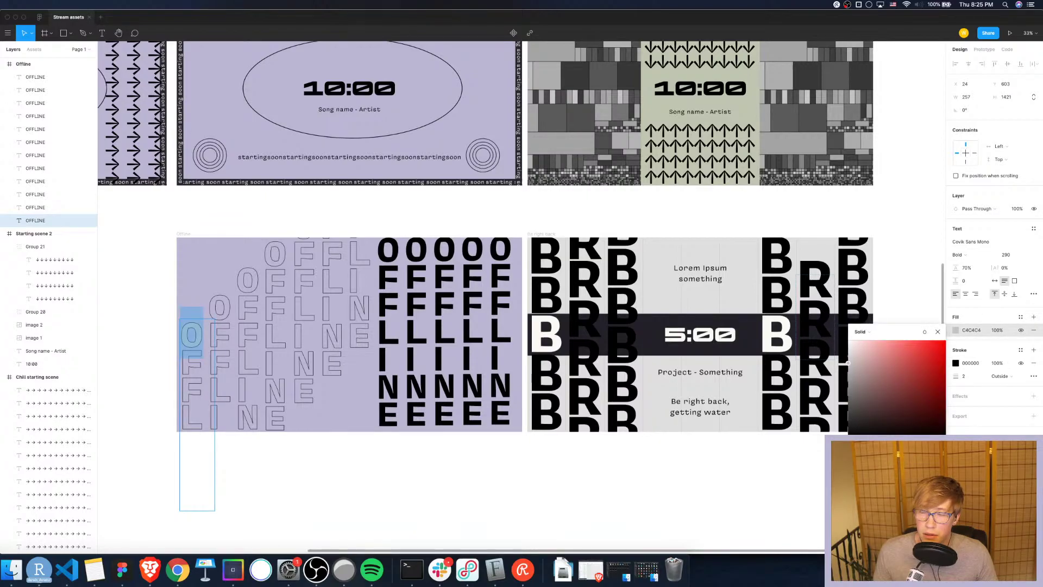
key(Return)
Fill the first F of the second outlined column with the same near-black color as the O beside it
double_click(227, 334)
drag(227, 333, 213, 298)
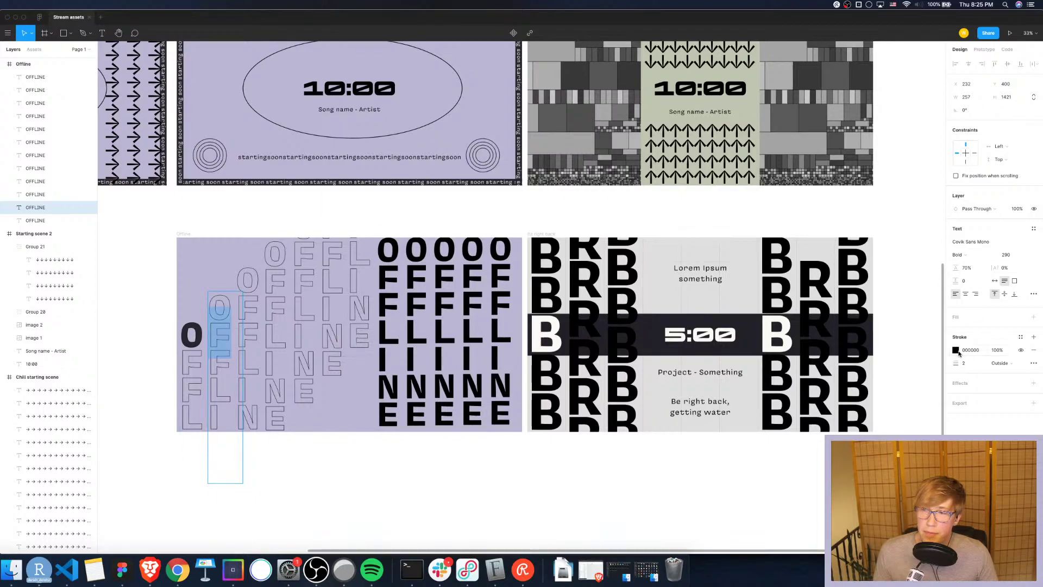
click(1033, 317)
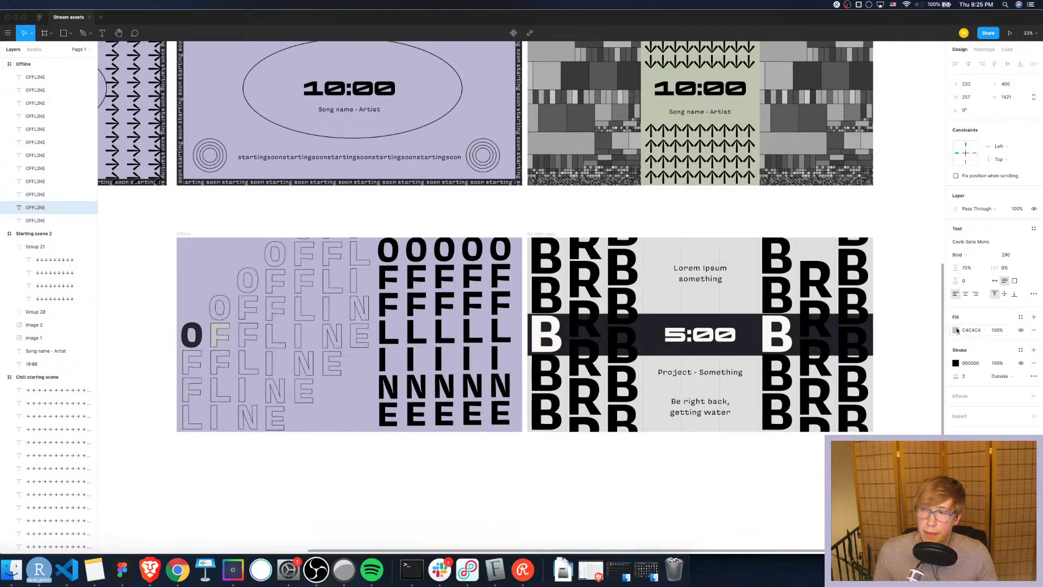
click(956, 330)
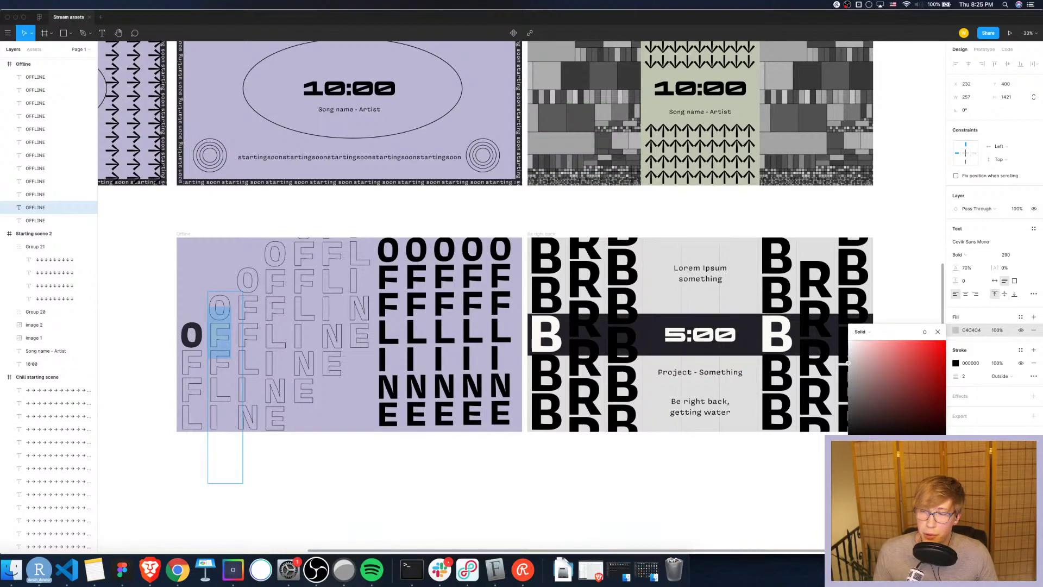
Fill only the second F of the third outlined column with the near-black color of the letters beside it
click(238, 328)
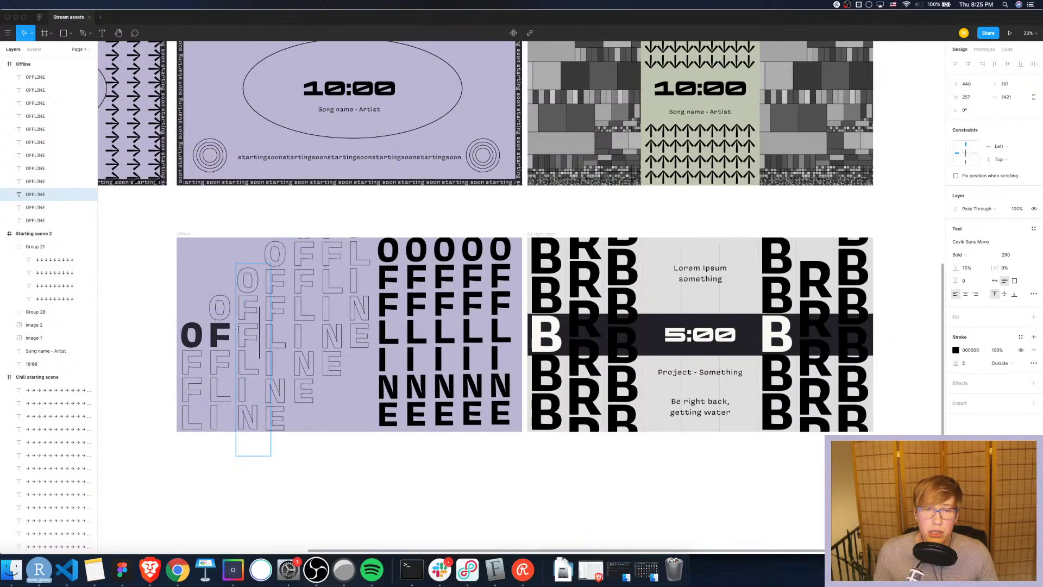
drag(260, 328, 238, 328)
click(1034, 317)
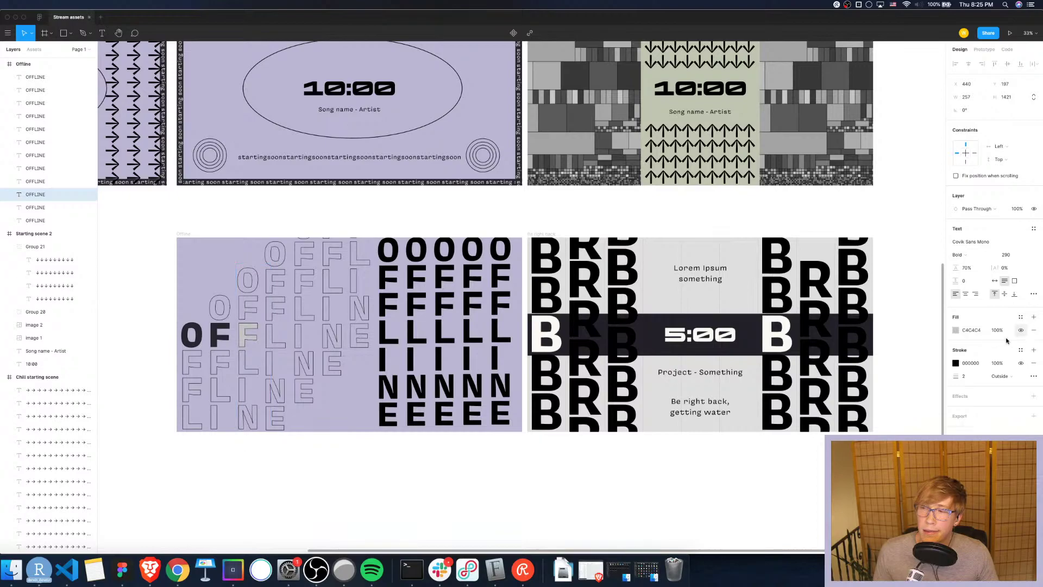
click(956, 330)
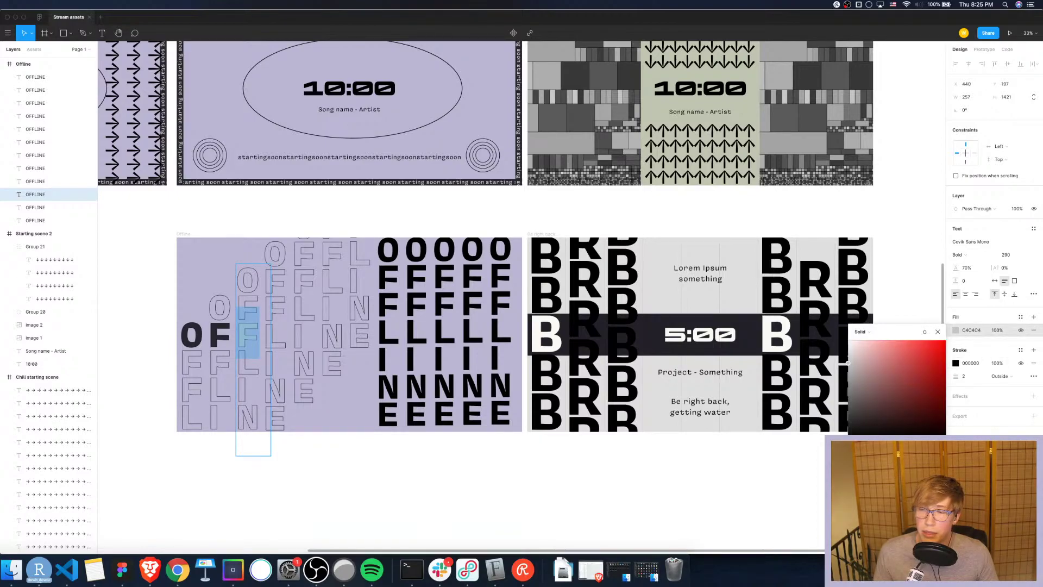
click(250, 337)
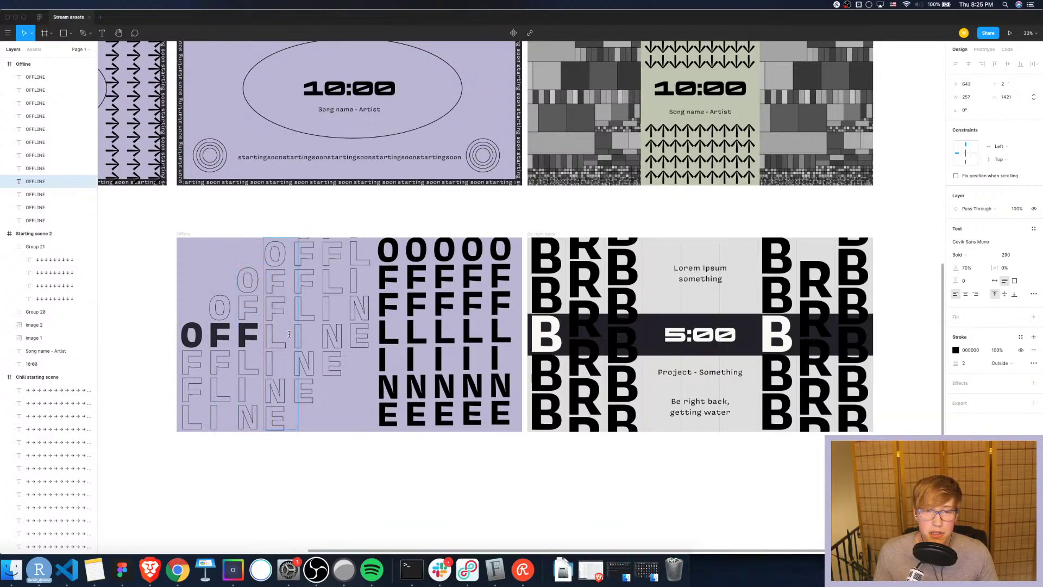
Fill only the L of the fourth outlined column with near-black 27262F, sampled from the filled F beside it
drag(290, 334, 267, 336)
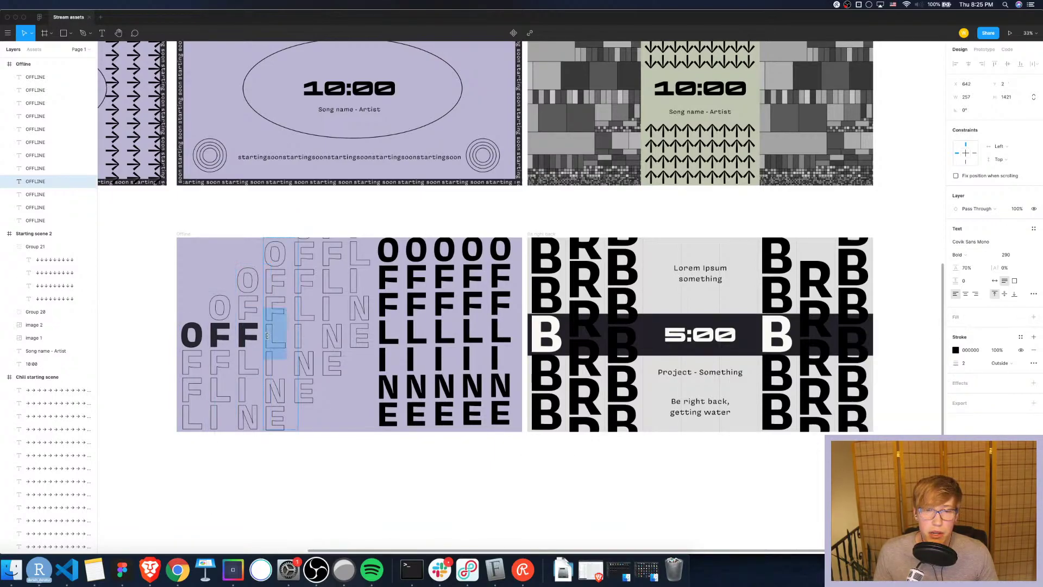
click(1034, 317)
click(956, 331)
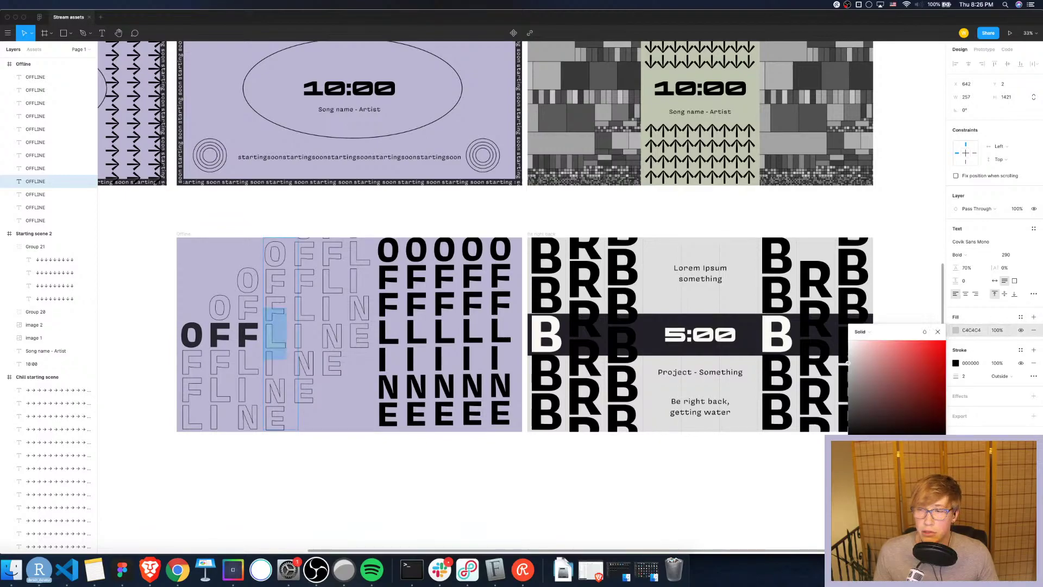
key(i)
click(248, 335)
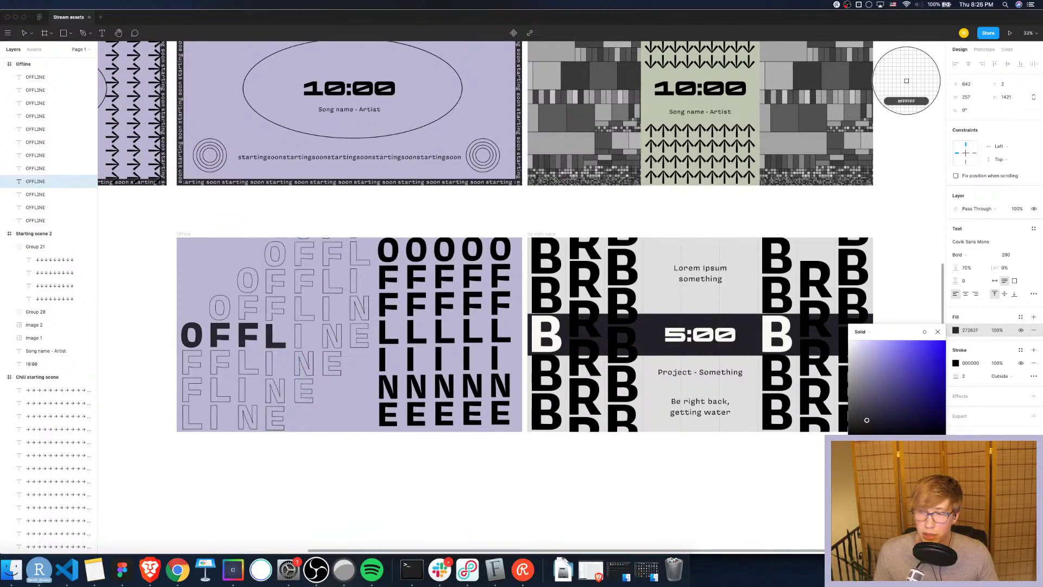
right_click(314, 336)
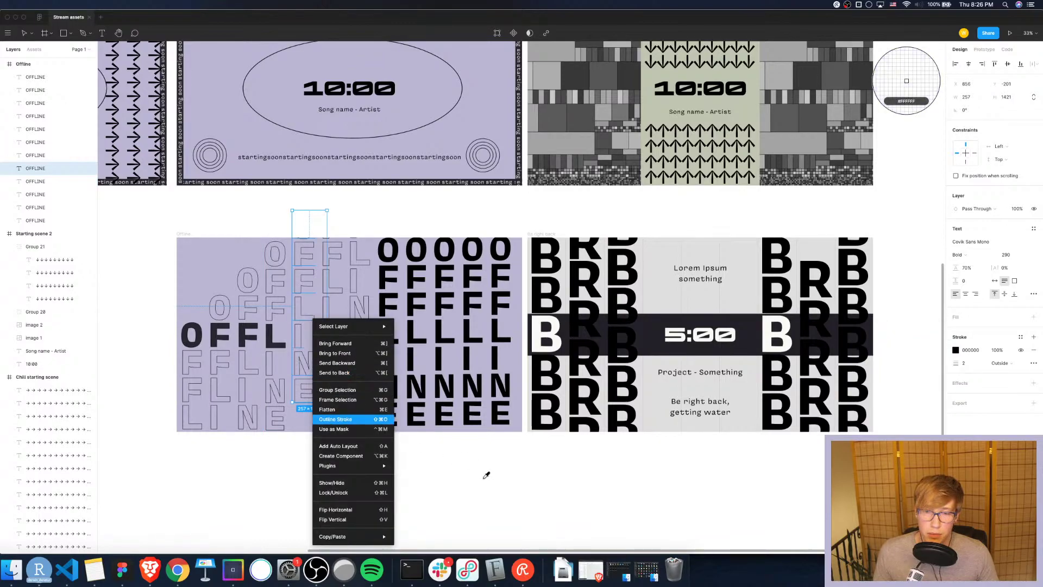
click(485, 475)
click(303, 318)
key(Escape)
click(302, 319)
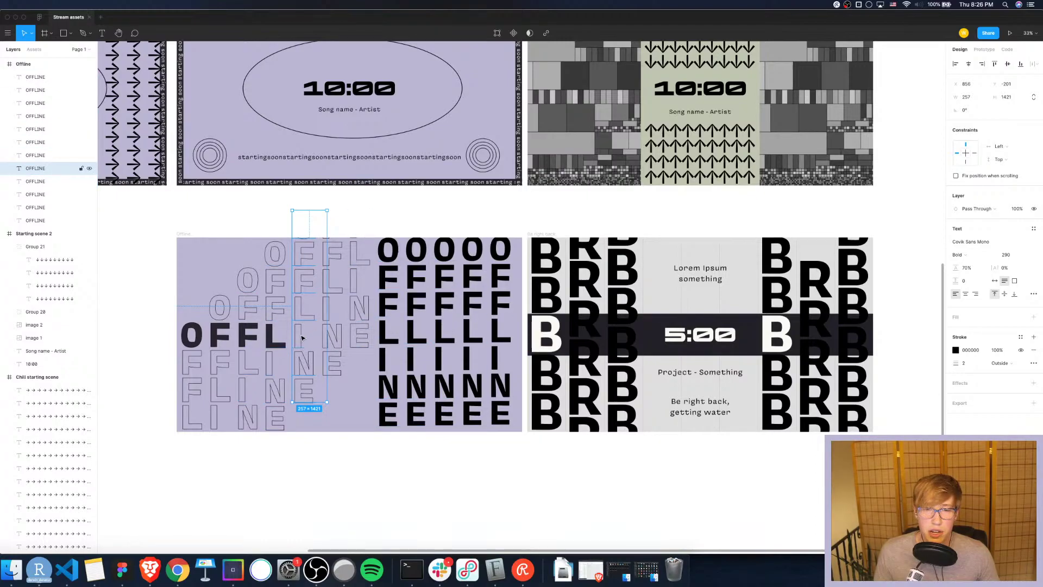
double_click(293, 337)
key(super+z)
Fill only the I of the fifth outlined column with near-black 27262F
double_click(303, 332)
drag(296, 309, 282, 332)
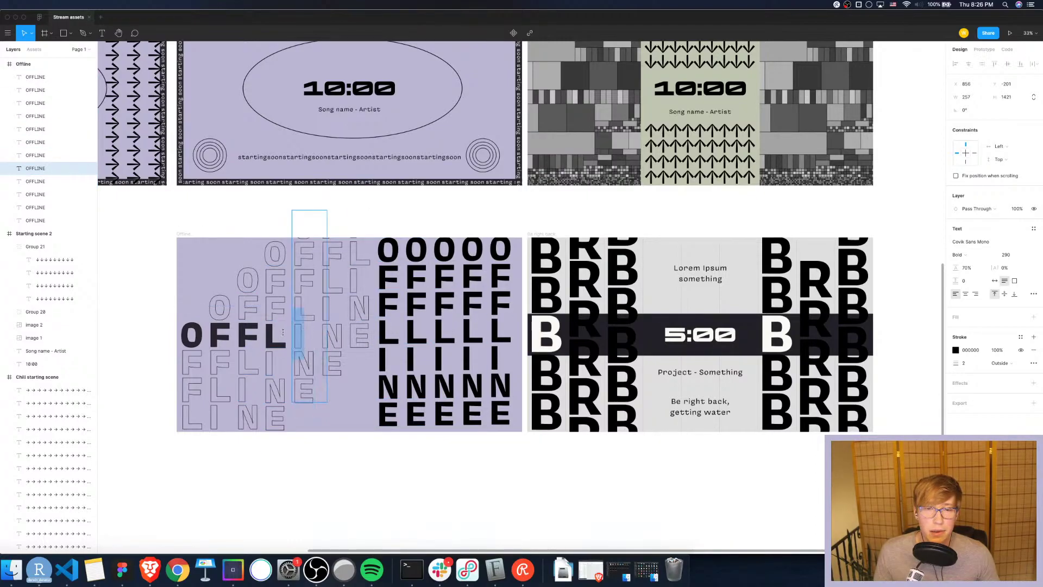
click(1034, 318)
click(957, 330)
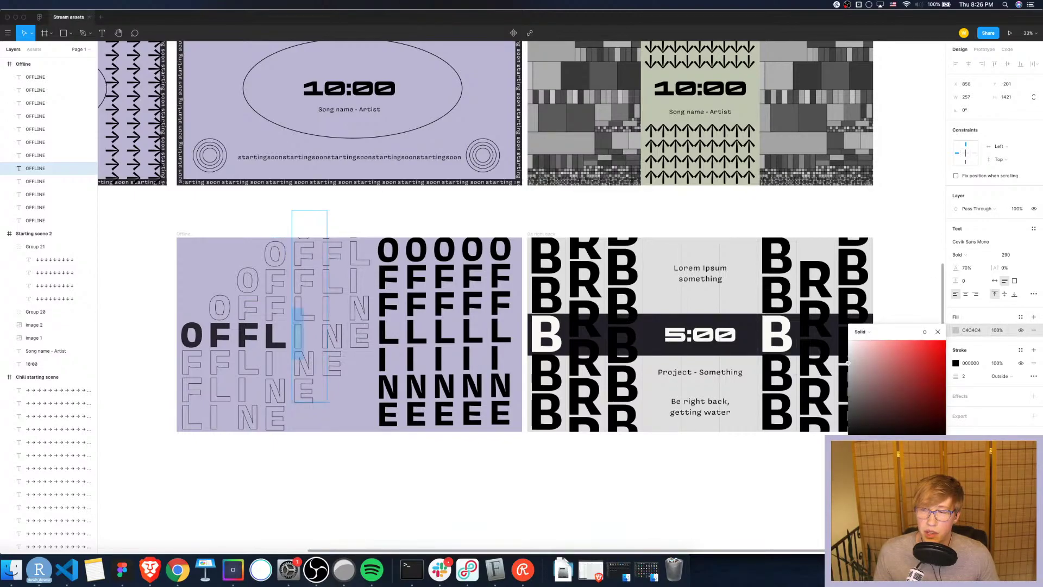
click(868, 498)
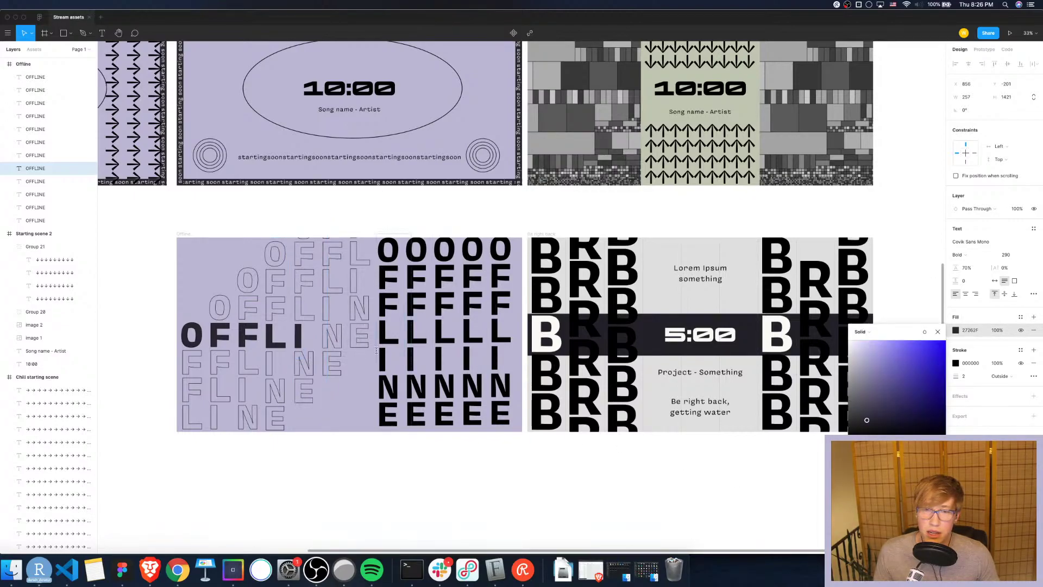
Fill only the N of the sixth outlined column with near-black 27262F
click(326, 332)
click(336, 338)
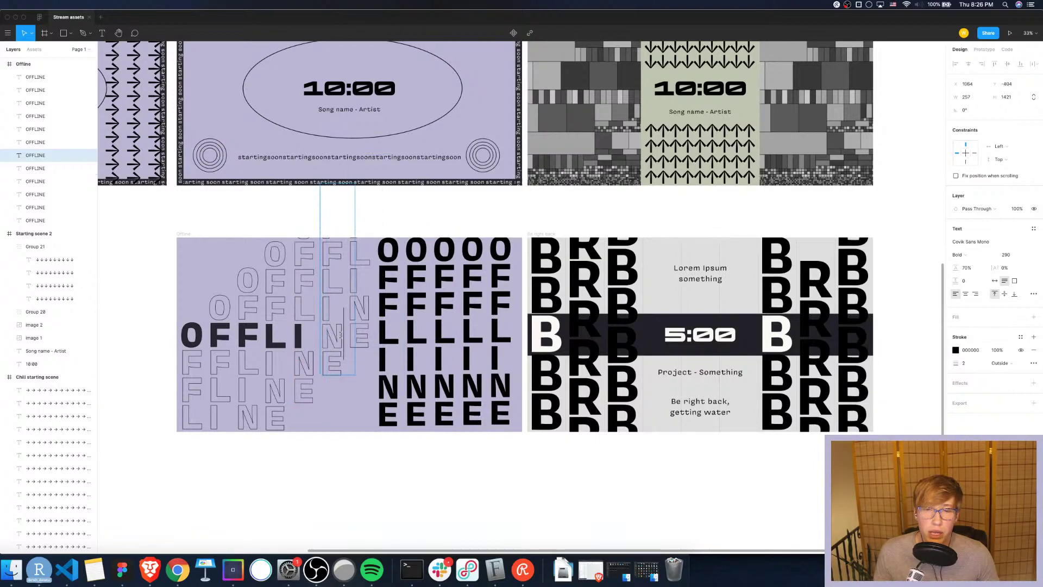
double_click(336, 334)
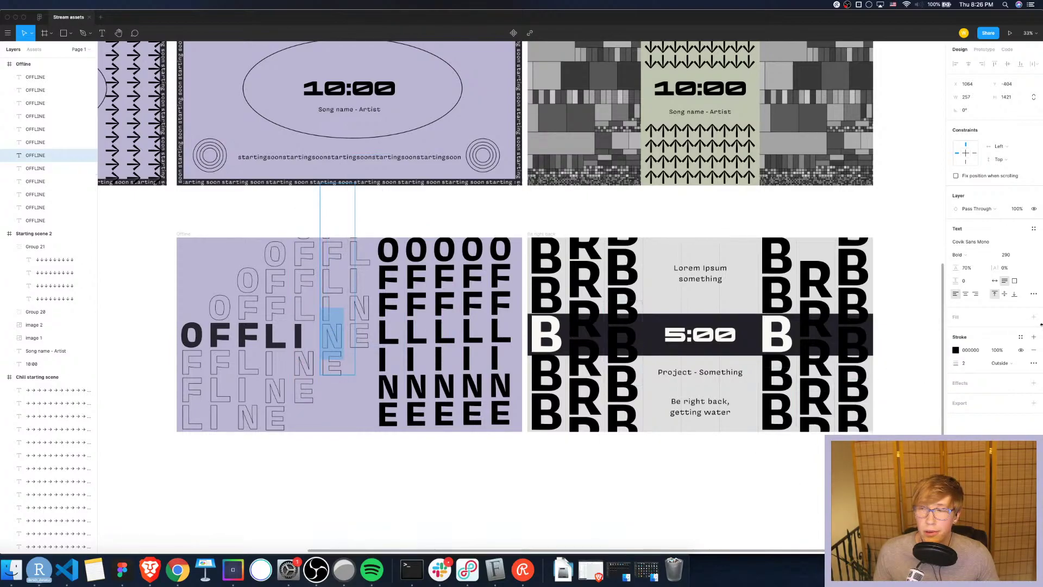
click(1035, 318)
click(957, 363)
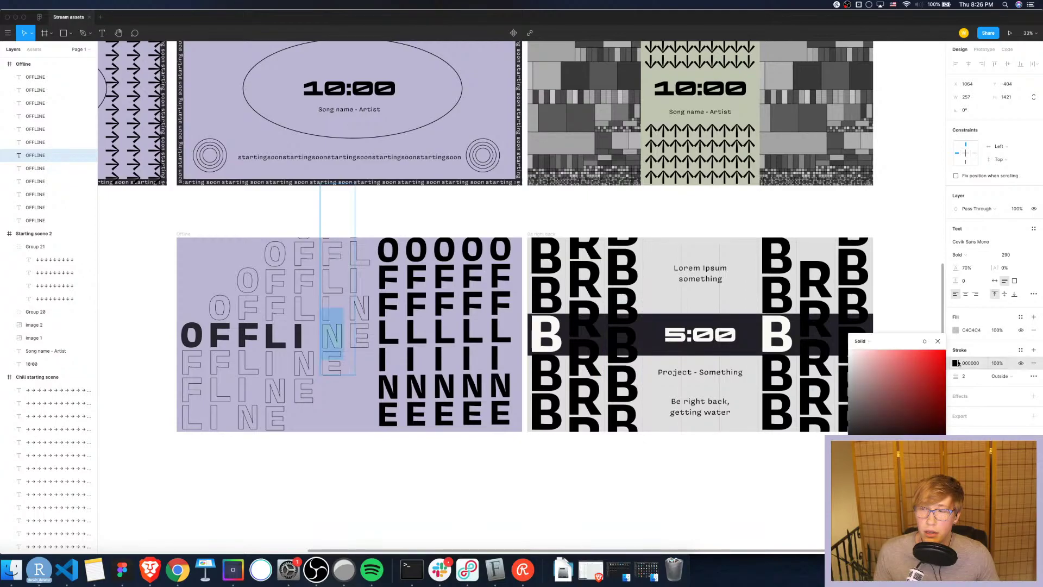
click(873, 507)
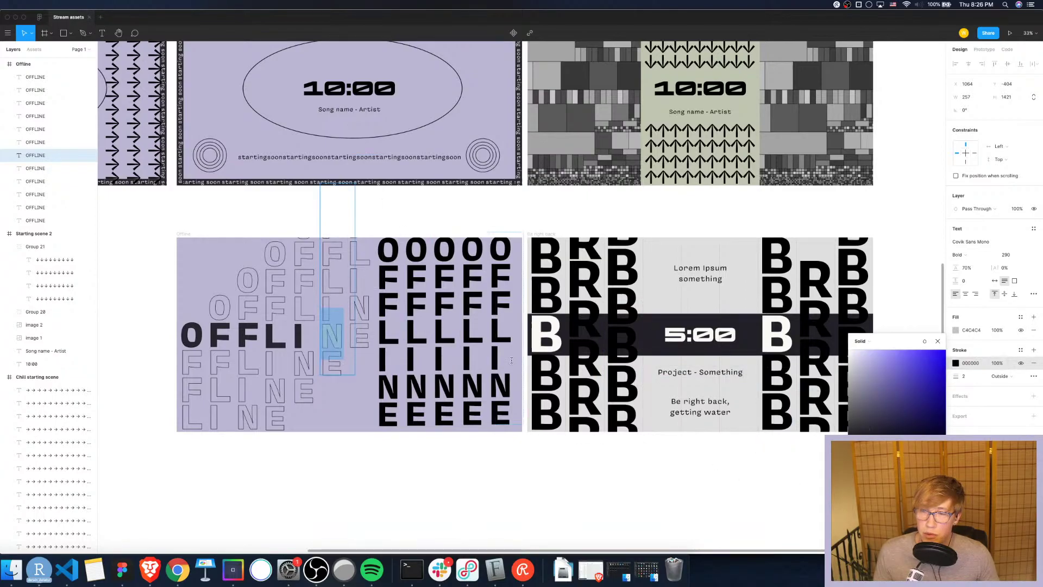
click(956, 331)
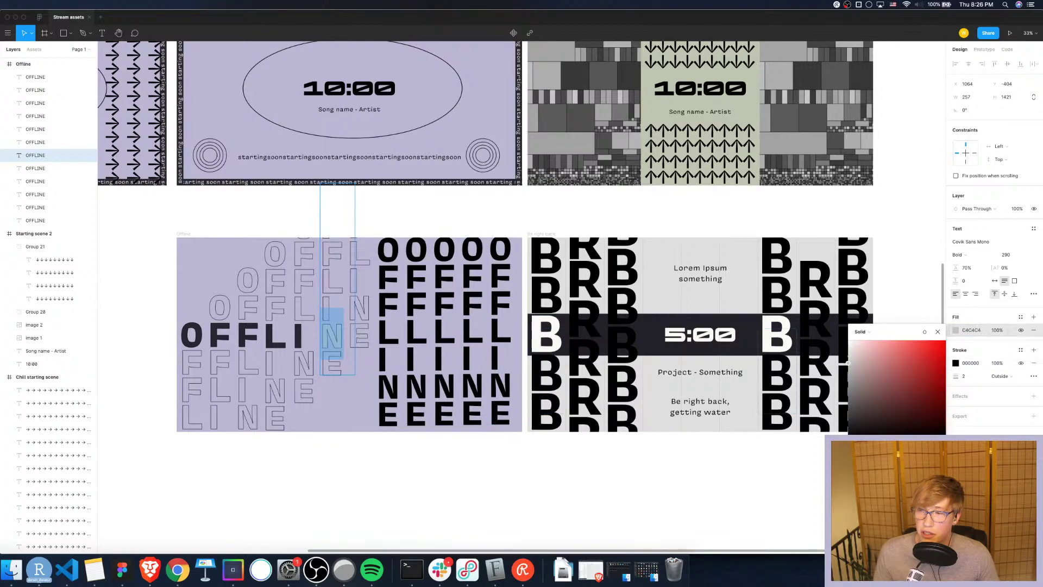
click(873, 508)
Fill only the E of the seventh outlined column with near-black 27262F, completing the solid horizontal OFFLINE row
click(358, 325)
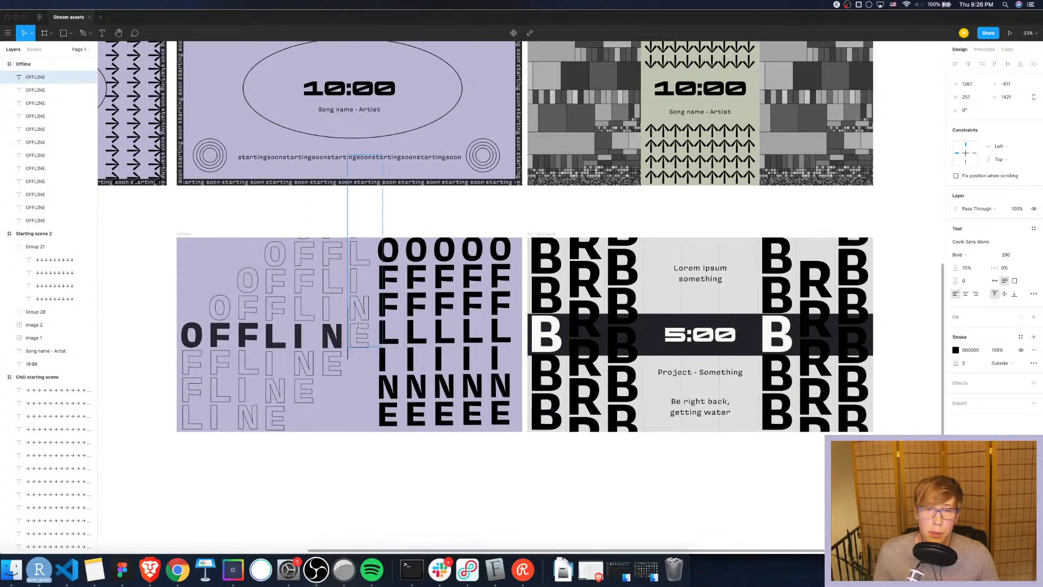
double_click(354, 329)
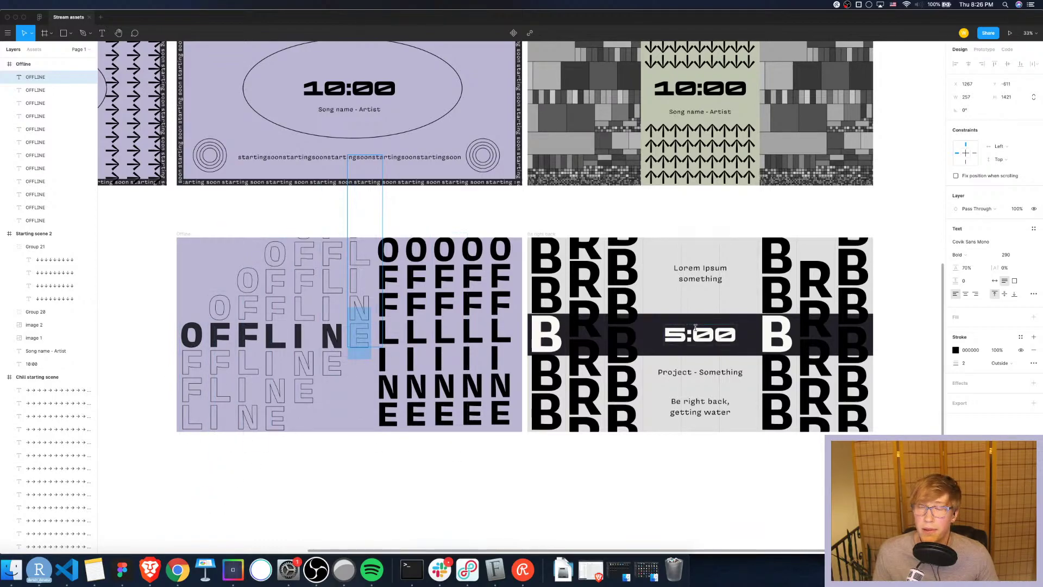
click(1036, 318)
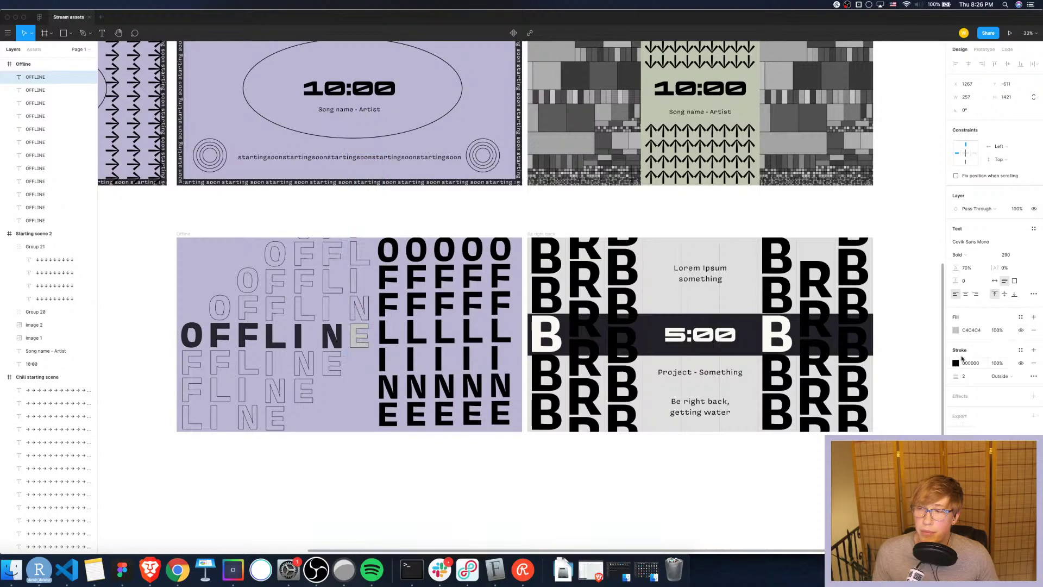
click(957, 331)
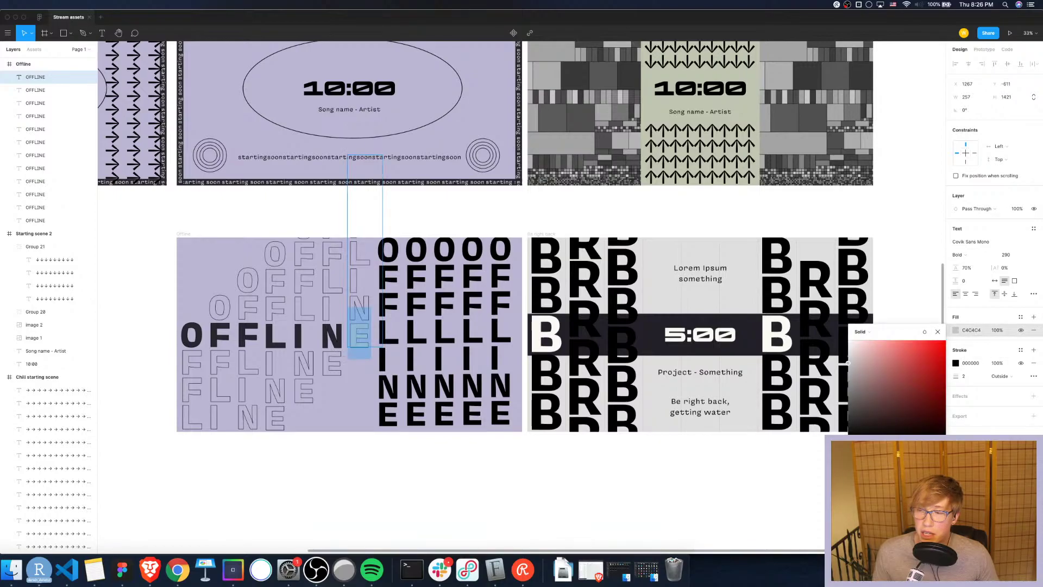
click(875, 496)
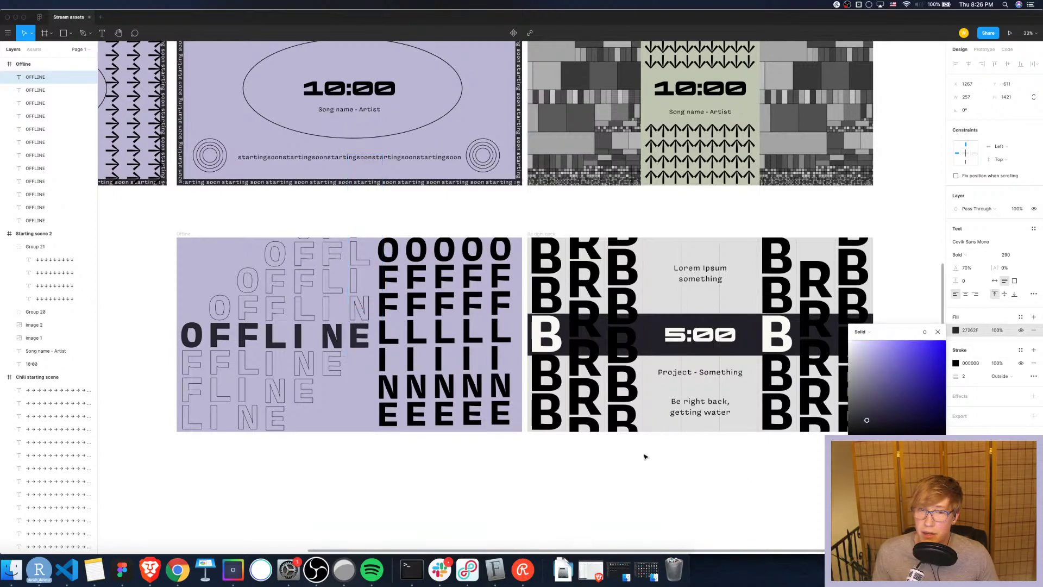
click(418, 488)
Nudge the sixth outlined OFFLINE column up to Y -411
click(333, 283)
key(Up)
key(Up)
key(Up)
key(Up)
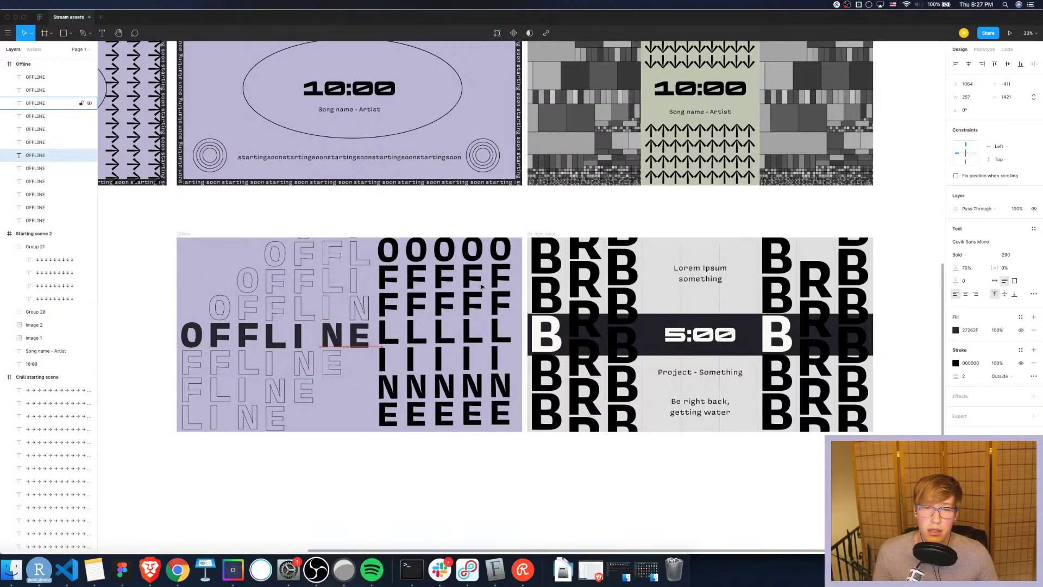
Level the solid row by nudging the fourth outlined column to Y -4, the third to Y 198 and the second to Y 401
click(301, 307)
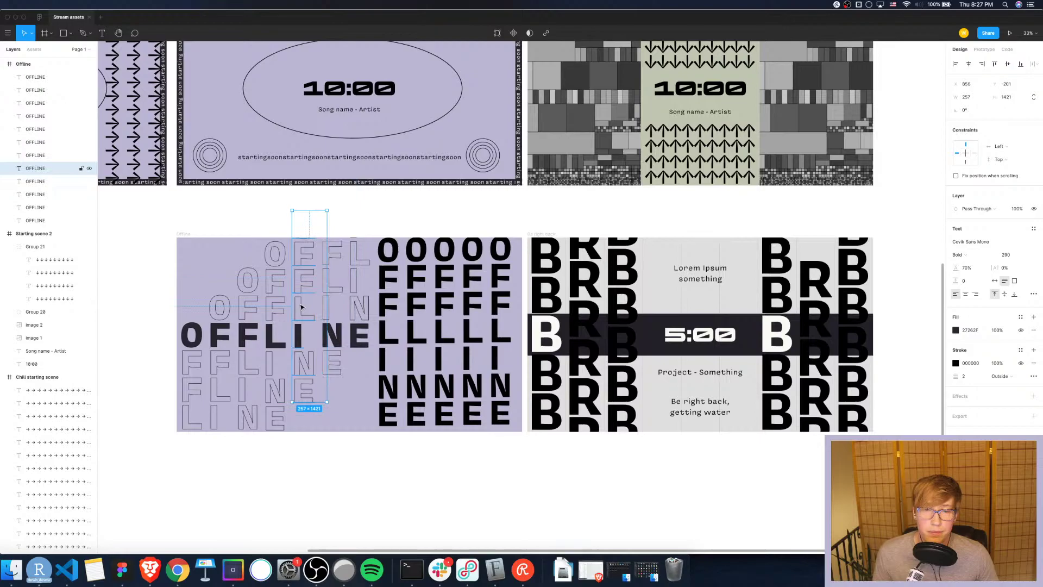
key(Tab)
key(Tab)
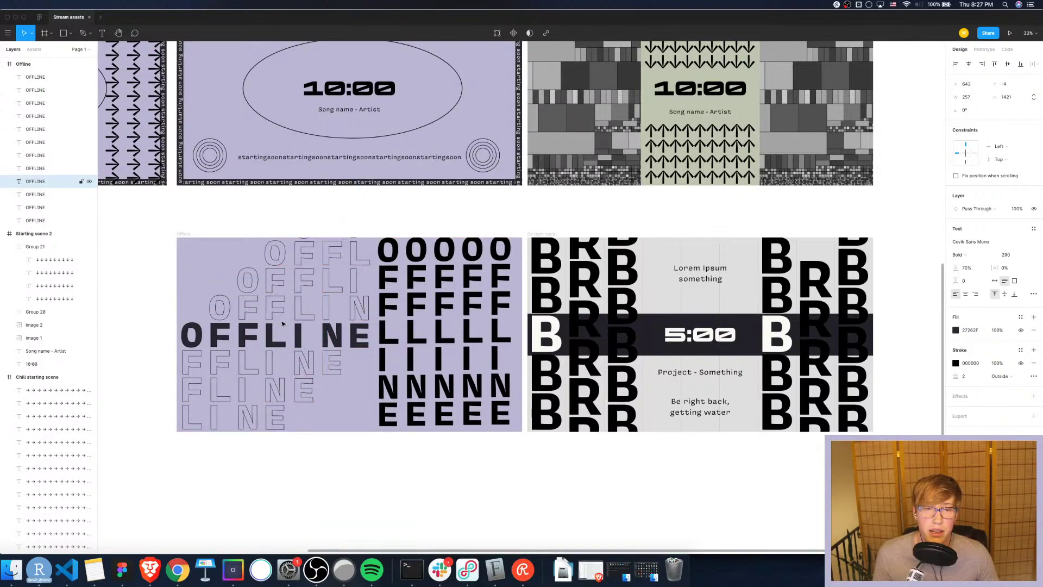
click(249, 330)
key(Down)
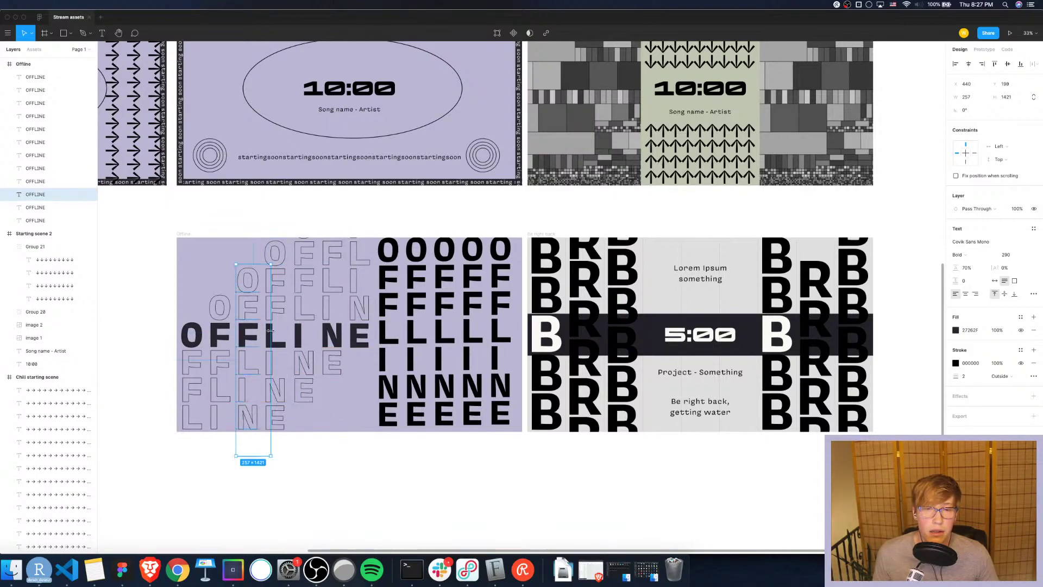
click(217, 336)
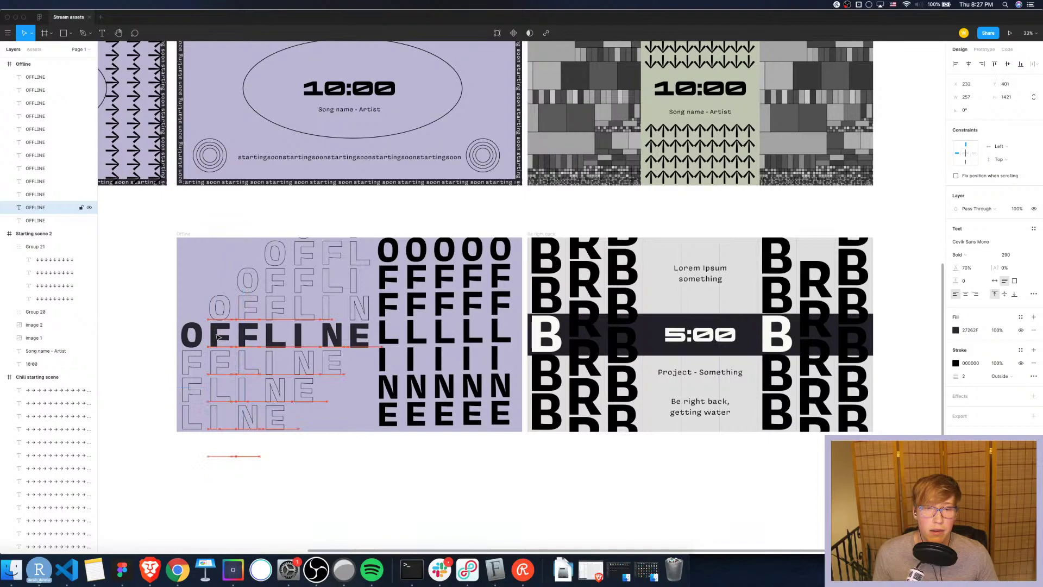
click(193, 341)
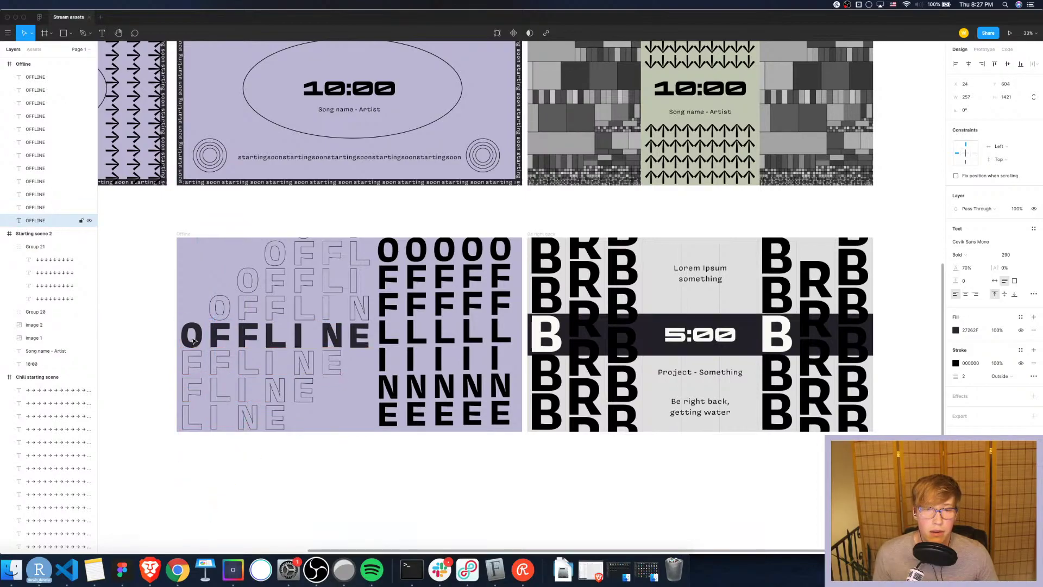
click(348, 468)
Tighten the spacing of the five solid black OFFLINE columns to -117 and move them out of the Offline frame onto the canvas below
drag(368, 401, 506, 368)
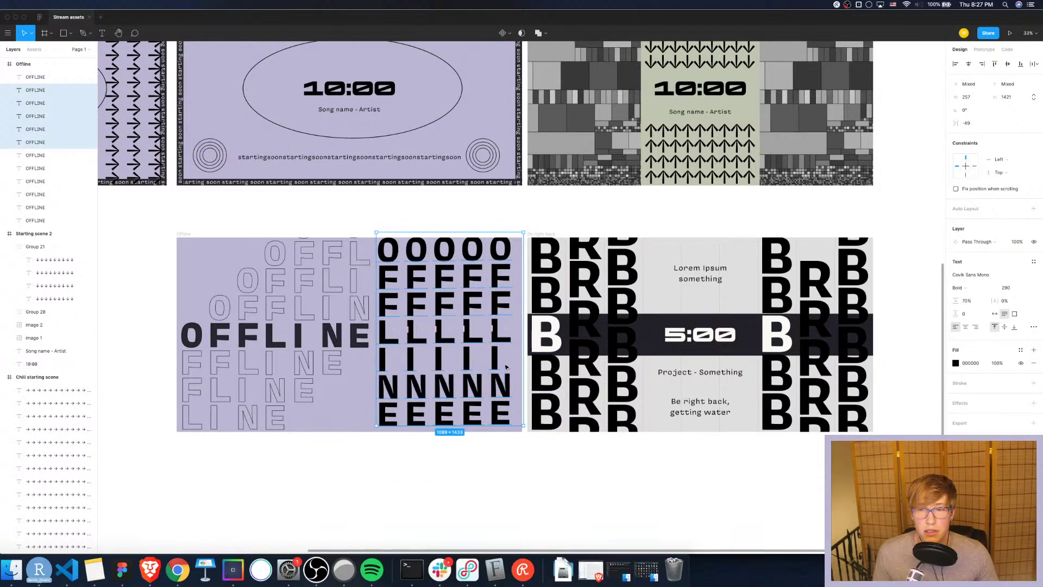
drag(494, 329, 466, 360)
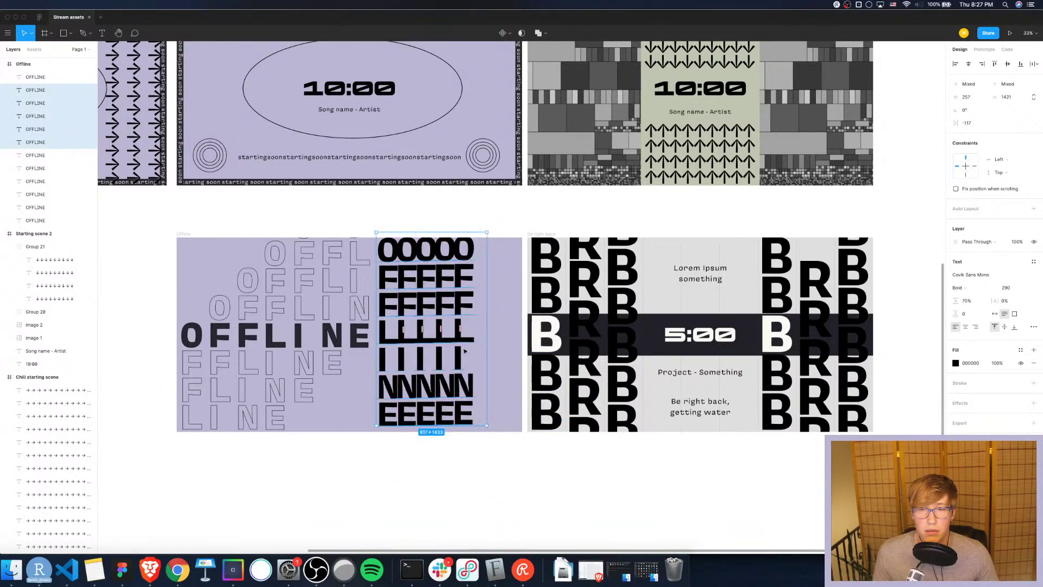
drag(460, 276, 401, 453)
scroll(435, 467, down, 3)
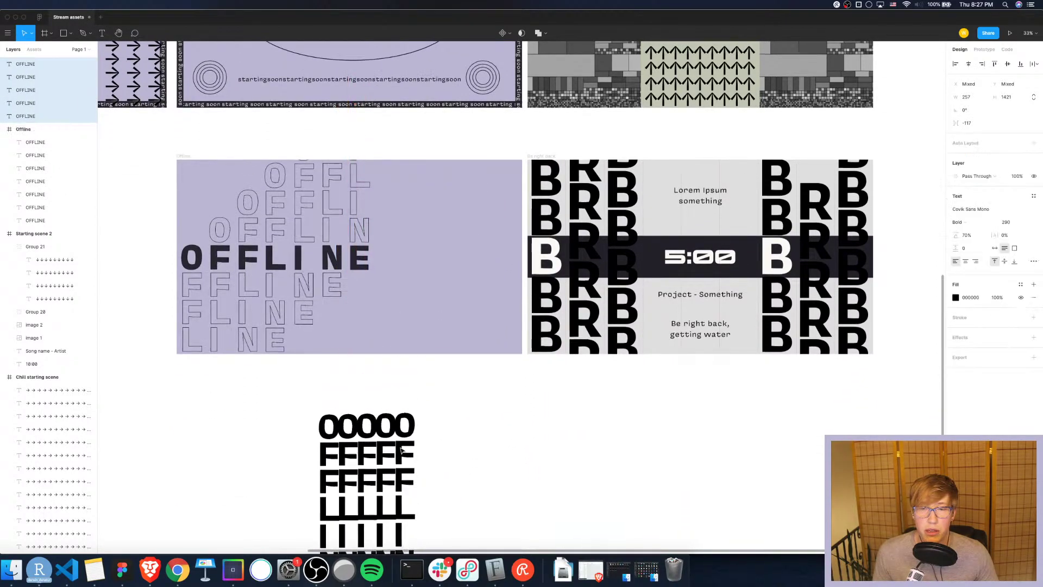
click(506, 433)
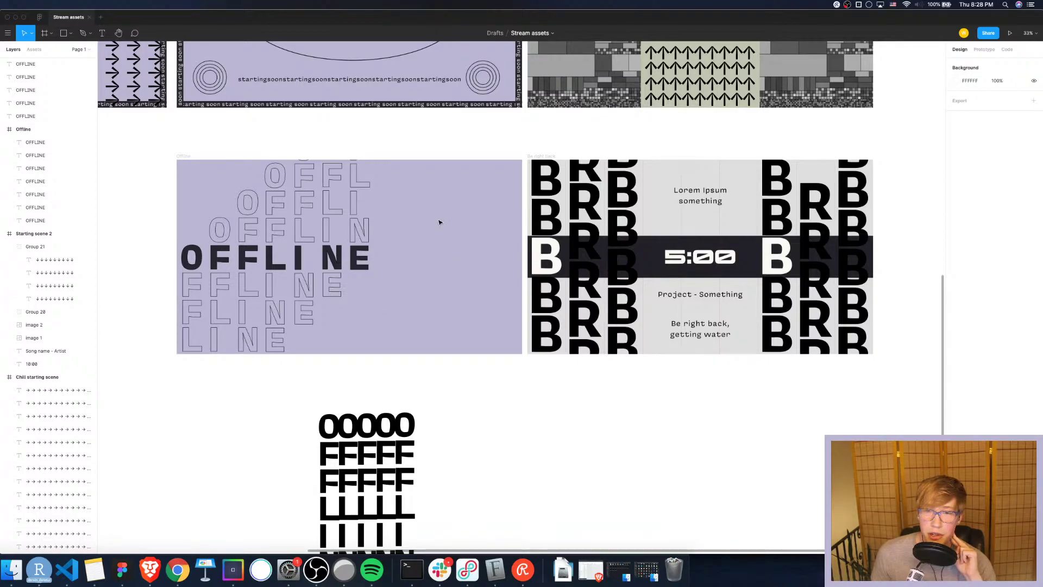
Duplicate the Offline frame and place the copy beside the original's left edge at X -4206, Y 3529
click(31, 131)
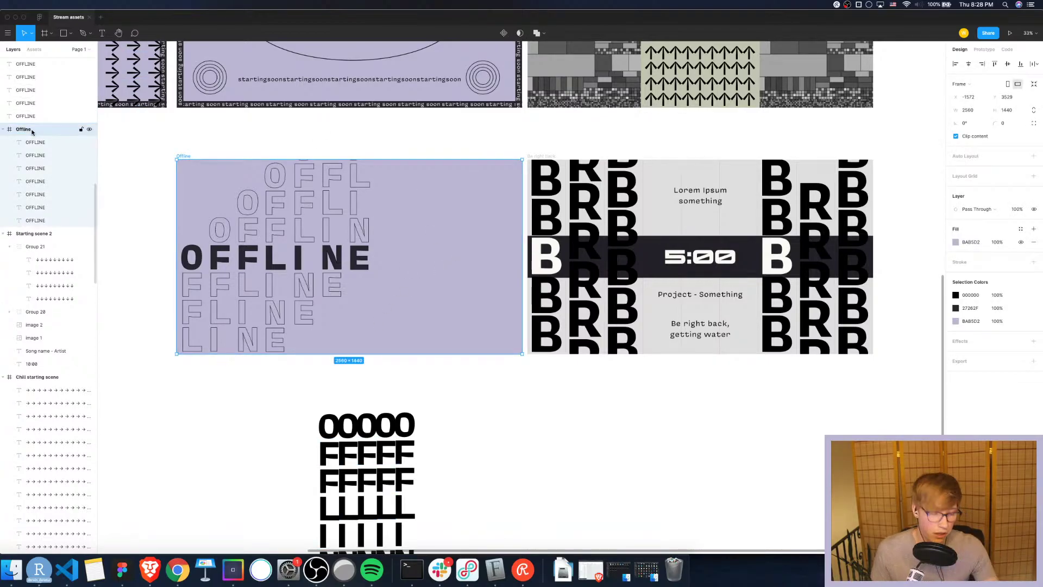
key(super+d)
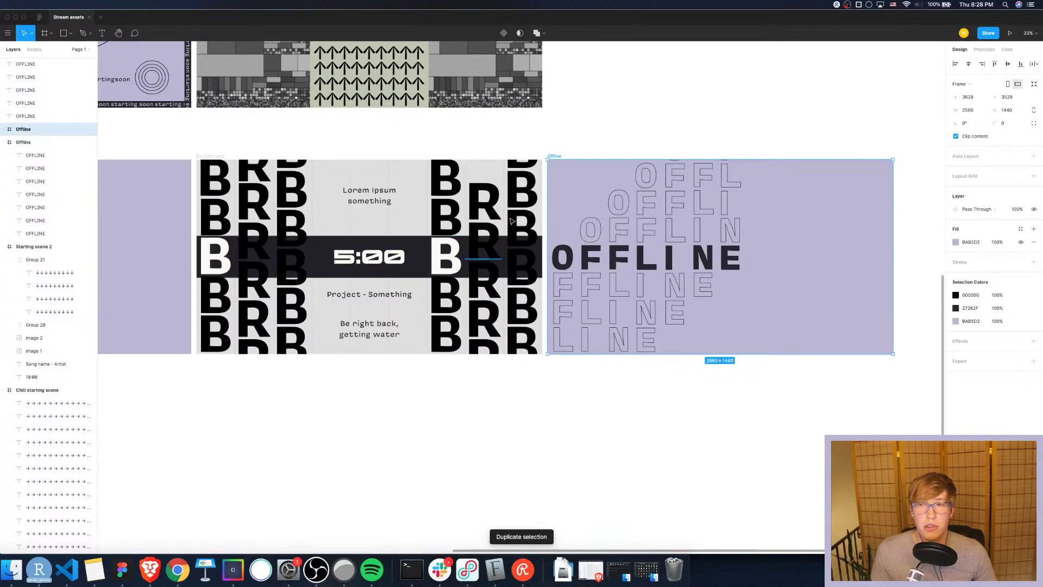
drag(812, 187, 543, 127)
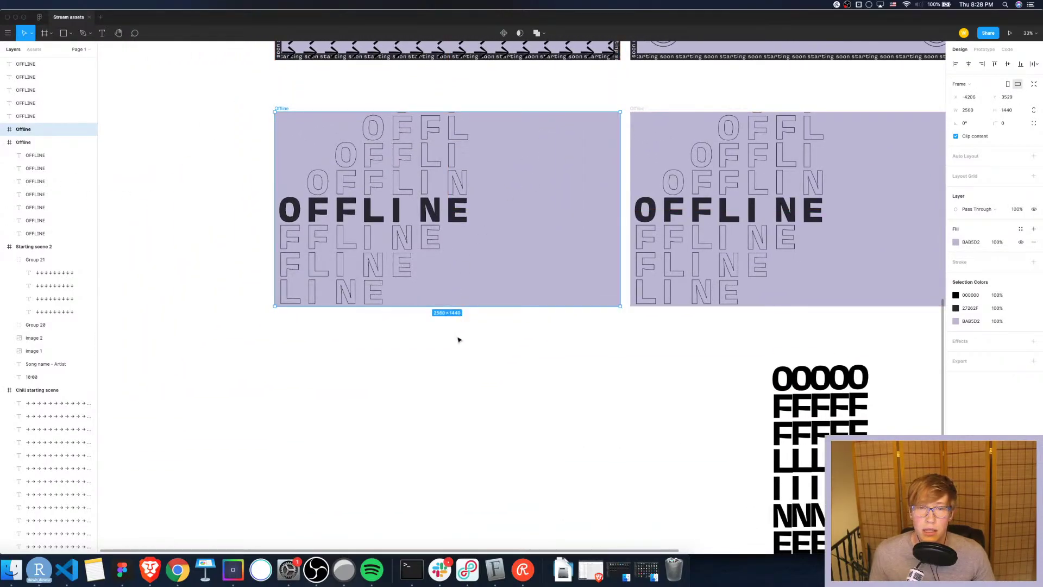
Widen the first OFFLINE column in the duplicate frame into a single row about 1778 × 203 and move it to the frame's upper right
scroll(457, 340, up, 4)
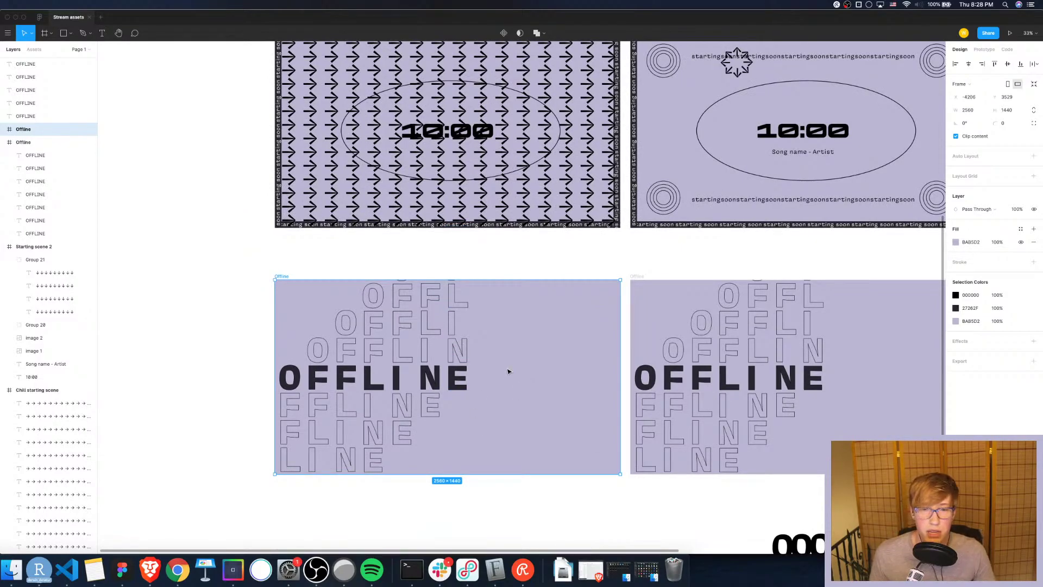
mouse_move(292, 387)
mouse_down()
mouse_move(386, 351)
mouse_move(312, 391)
mouse_move(292, 388)
mouse_up()
click(313, 401)
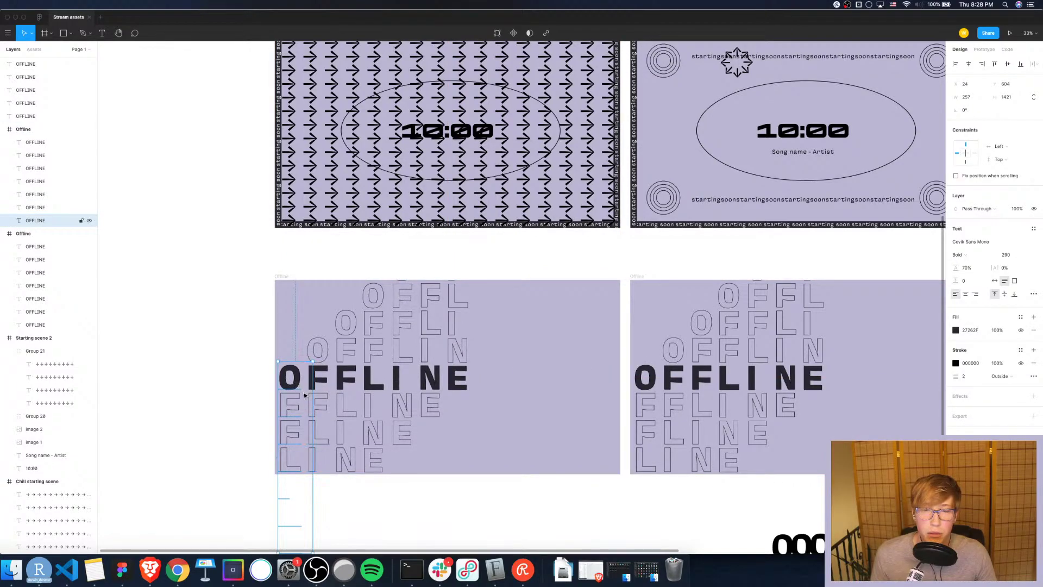
drag(314, 391, 518, 380)
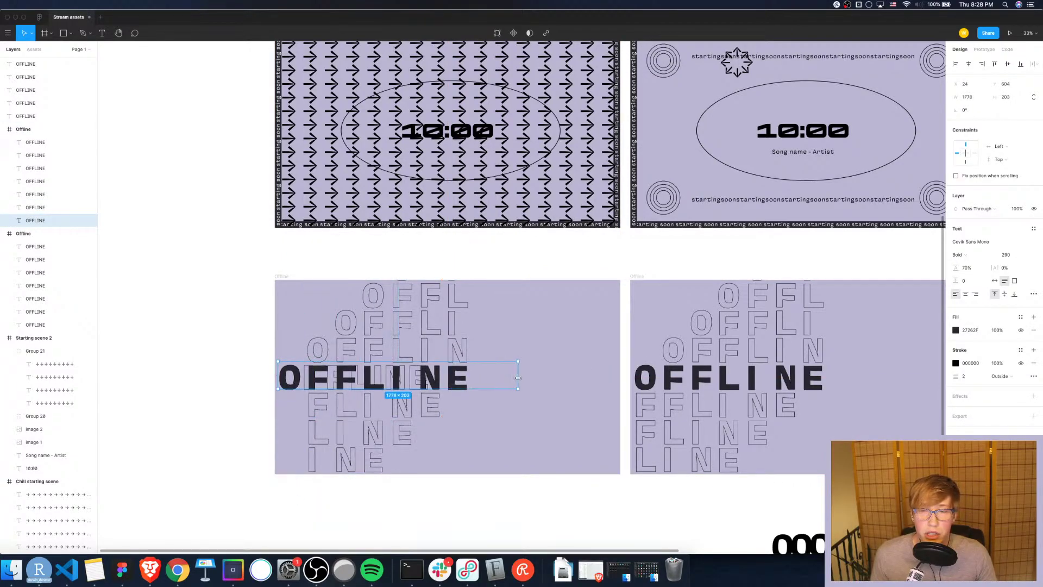
drag(346, 378, 555, 307)
Widen the second OFFLINE column into a 1209 × 203 row and place it below the first, with its solid F under the solid O
click(337, 360)
drag(352, 375, 469, 370)
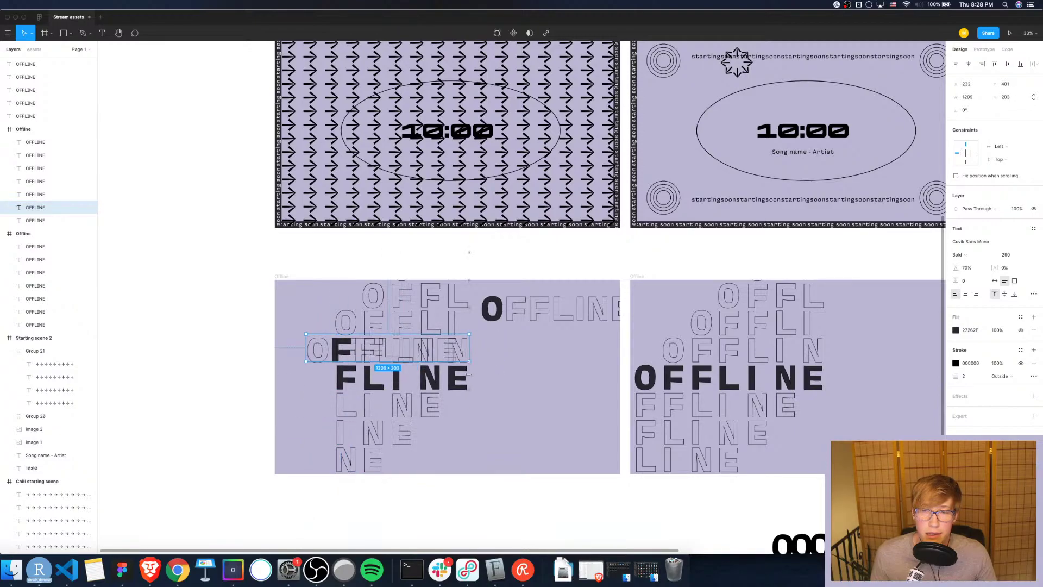
drag(388, 349, 539, 335)
Widen the third OFFLINE column into a 1166 × 203 row and place it below the second at about X 1174, Y 550
click(344, 357)
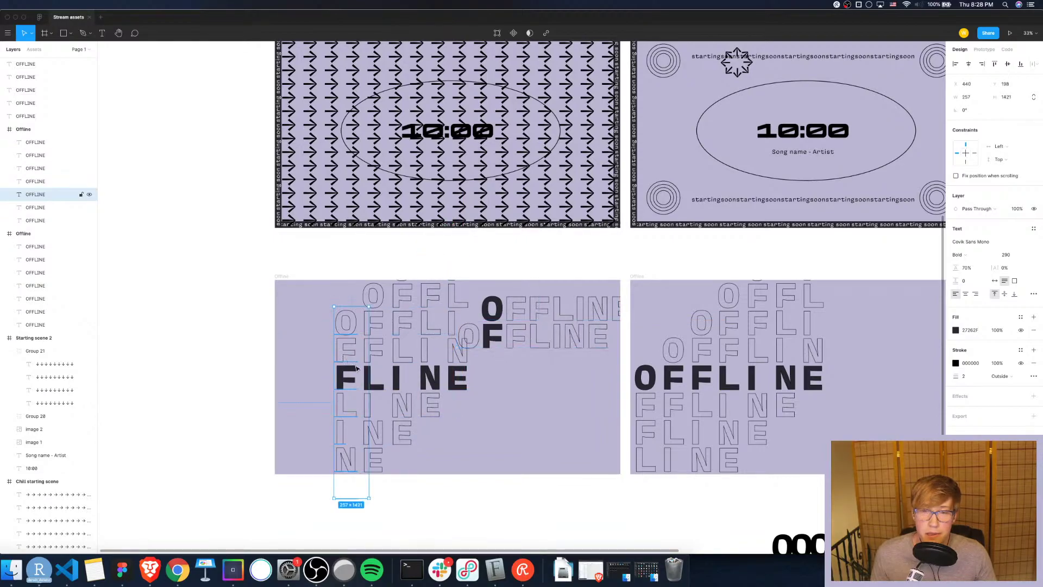
drag(369, 368, 491, 355)
drag(404, 327, 497, 364)
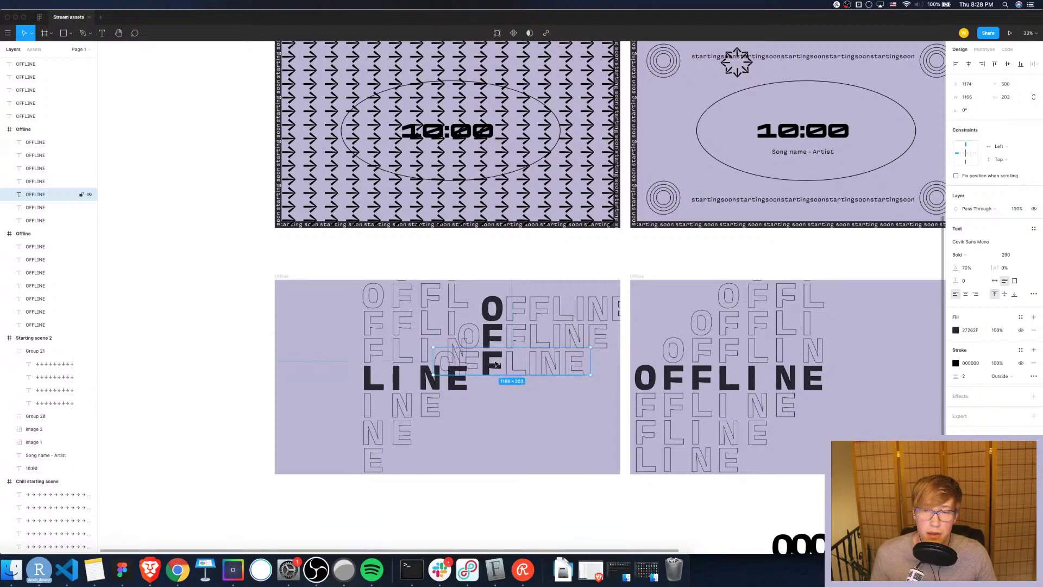
Widen the fourth OFFLINE column into a single row and place it below the third, with its solid L continuing the vertical word
click(394, 344)
drag(398, 344, 522, 307)
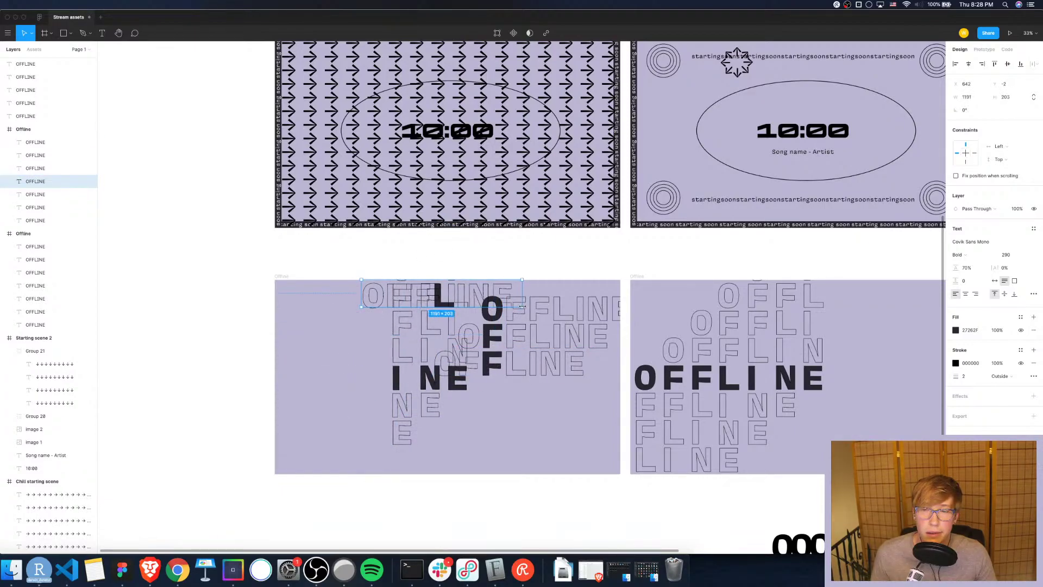
drag(425, 301, 475, 397)
Widen the fifth OFFLINE column into a 1311 × 203 row and place it below the fourth at about Y 933
click(423, 323)
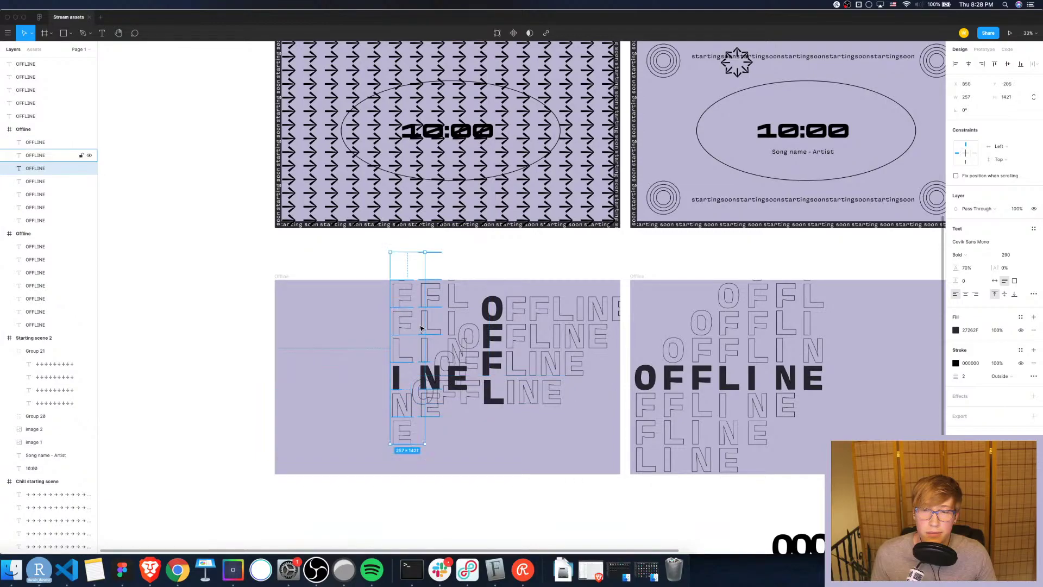
drag(425, 322, 567, 287)
drag(497, 282, 498, 435)
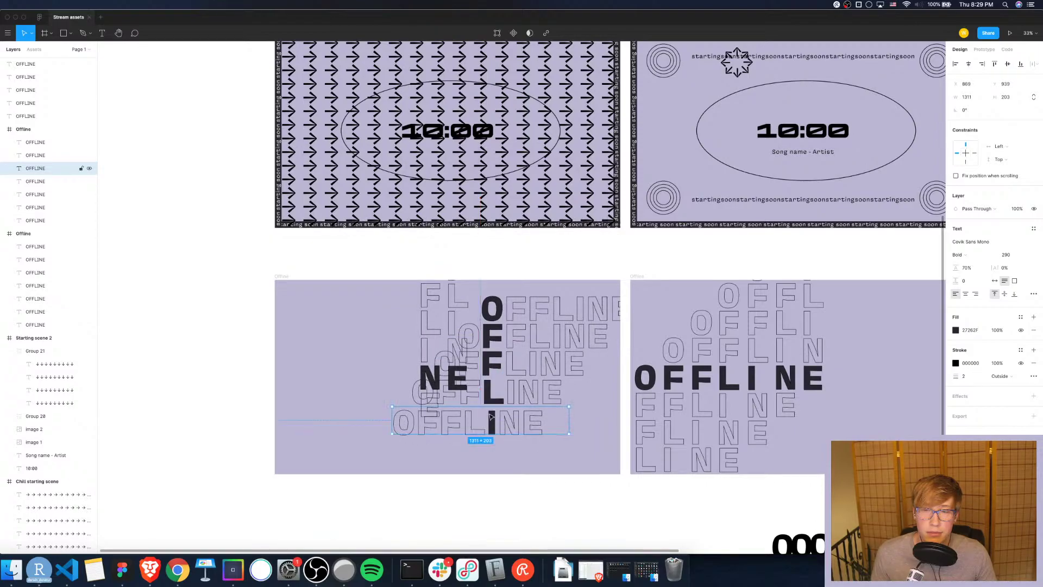
Widen the sixth OFFLINE column into a single row and place it below the fifth, with its solid N under the solid I
click(430, 352)
drag(442, 274, 600, 261)
drag(517, 267, 481, 460)
Widen the seventh OFFLINE column into a 1342 × 203 row and place it below the sixth at X -3652, Y 4917
click(478, 337)
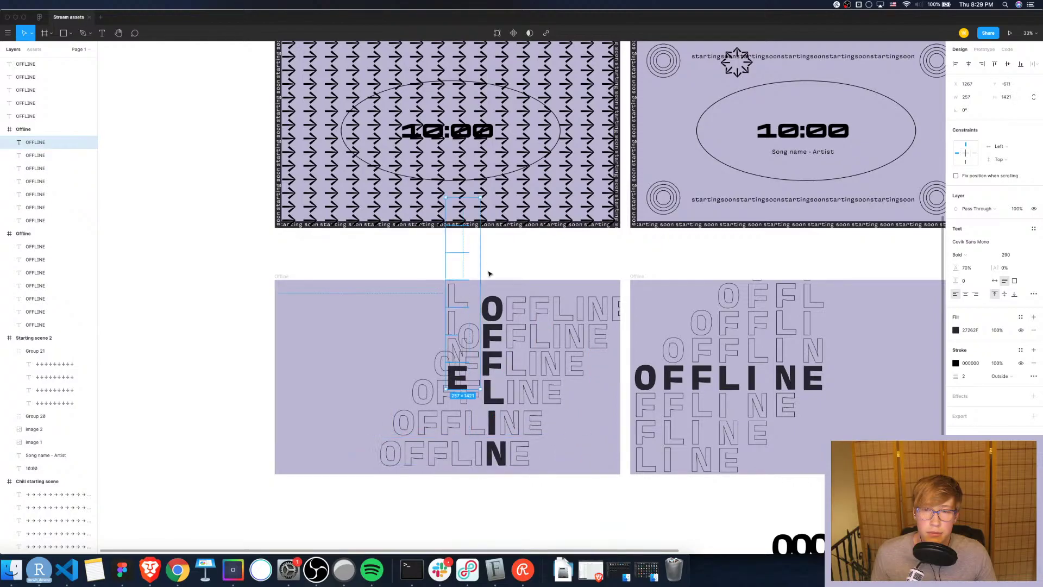
drag(482, 277, 612, 228)
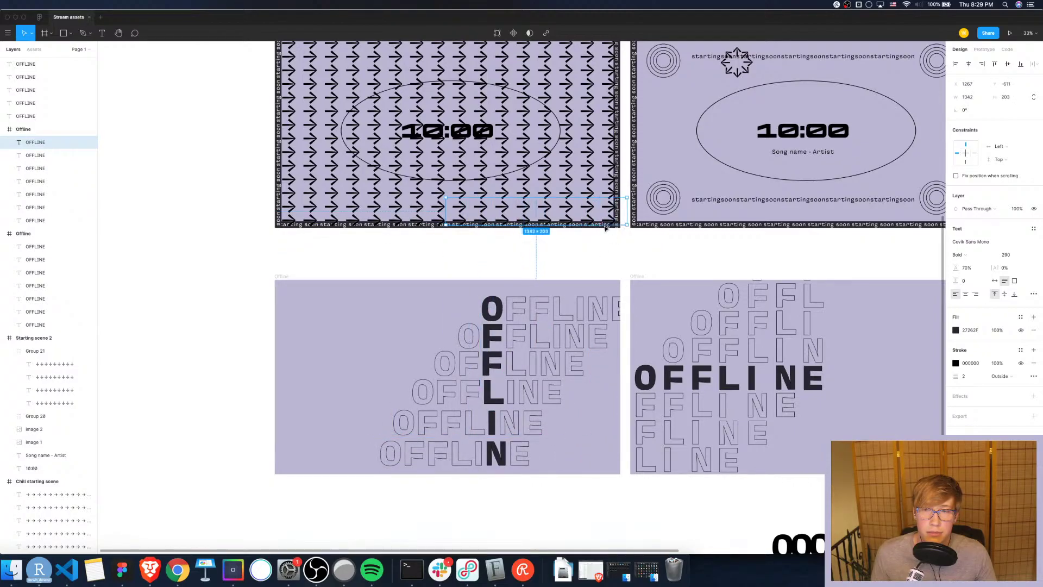
key(super+z)
key(super+z)
key(super+z)
key(super+z)
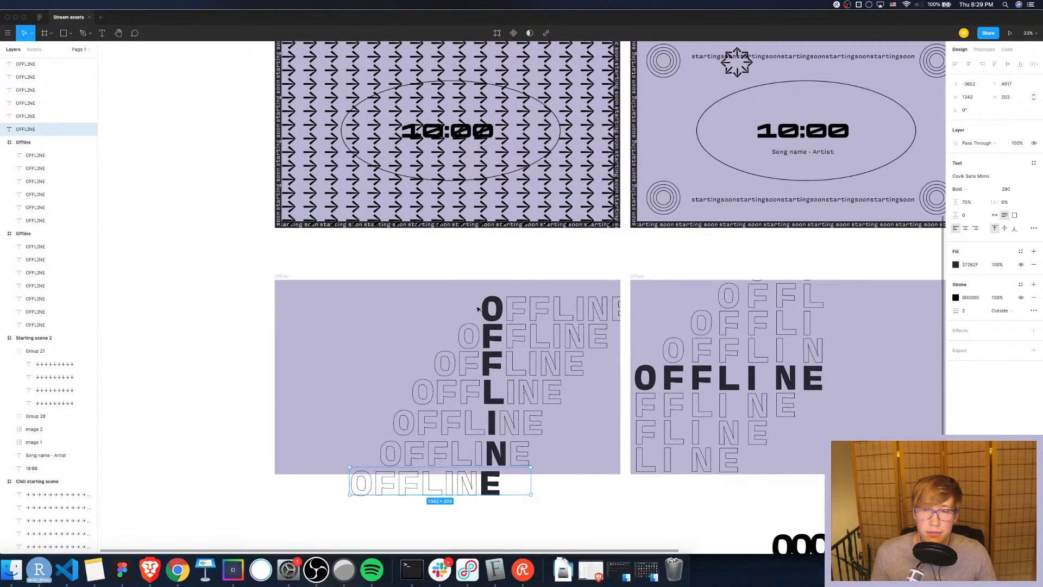
Move the first OFFLINE row to the frame's upper edge and the second row directly beneath it at X 1258, Y 211
drag(499, 311, 450, 299)
drag(445, 289, 478, 291)
mouse_move(466, 333)
mouse_down()
mouse_move(450, 320)
mouse_move(458, 324)
mouse_up()
mouse_move(475, 360)
mouse_down()
mouse_move(461, 352)
mouse_move(474, 361)
mouse_up()
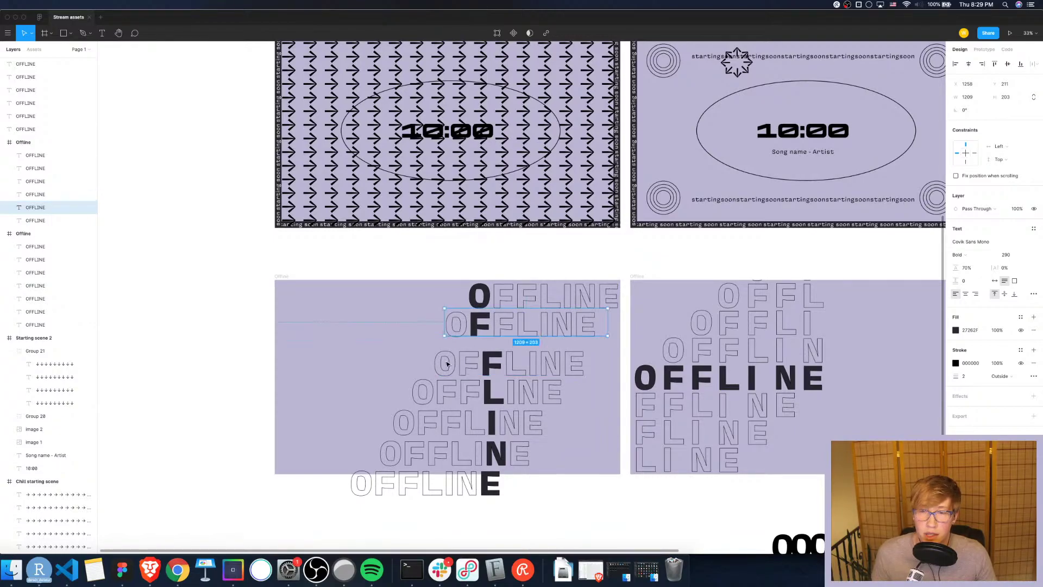
Move the third OFFLINE row up beneath the second, lining its solid F up with the solid letters above
click(494, 369)
key(Left)
key(Up)
key(Up)
key(Up)
key(Up)
key(Up)
key(Up)
key(Up)
key(Up)
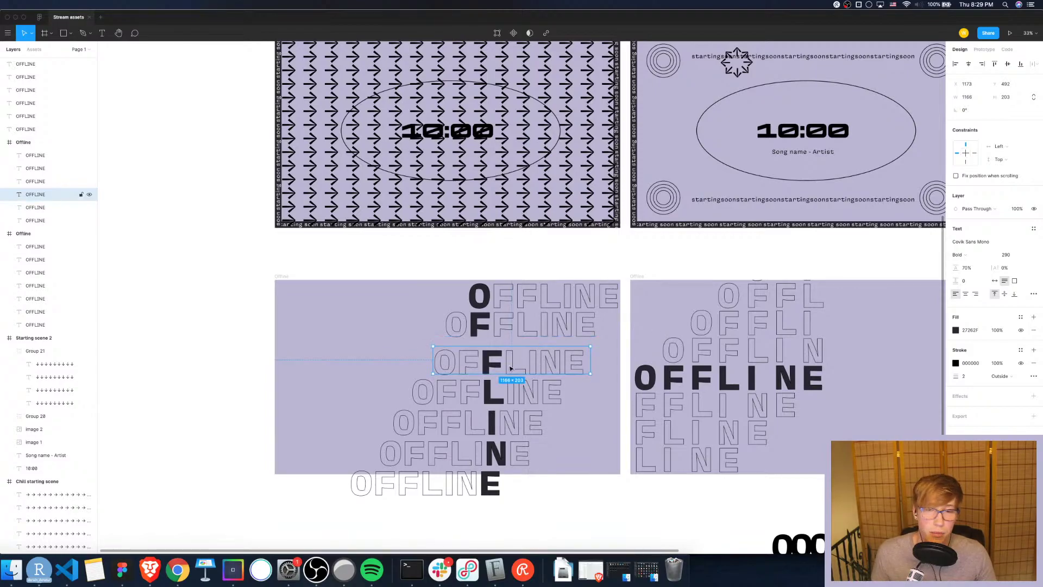
drag(485, 364, 472, 354)
Stack the fourth and fifth OFFLINE rows beneath the third, with the fifth at X 737, Y 836
drag(479, 396, 464, 384)
drag(466, 431, 447, 417)
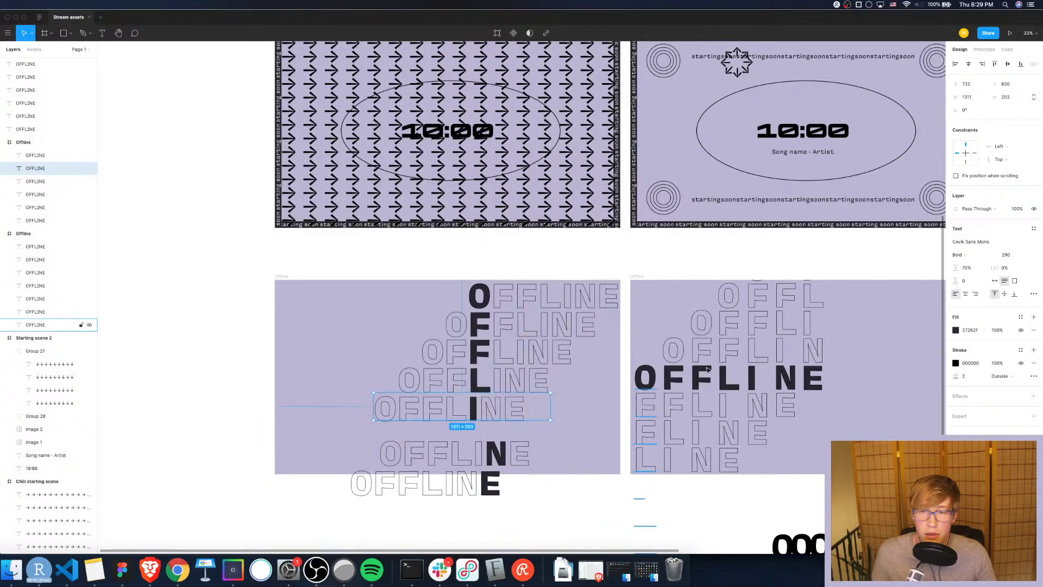
key(Right)
key(Right)
key(Right)
key(Right)
key(Right)
key(Right)
key(Right)
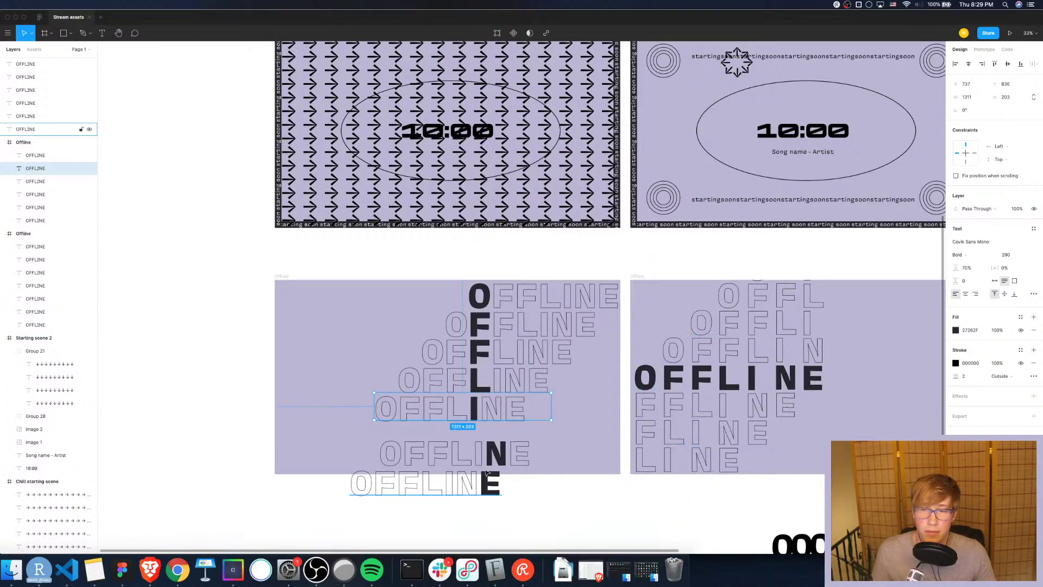
Move the sixth and seventh OFFLINE rows up inside the frame so their solid N and E complete the vertical word
click(488, 448)
drag(487, 447, 471, 434)
drag(466, 484, 477, 260)
click(519, 527)
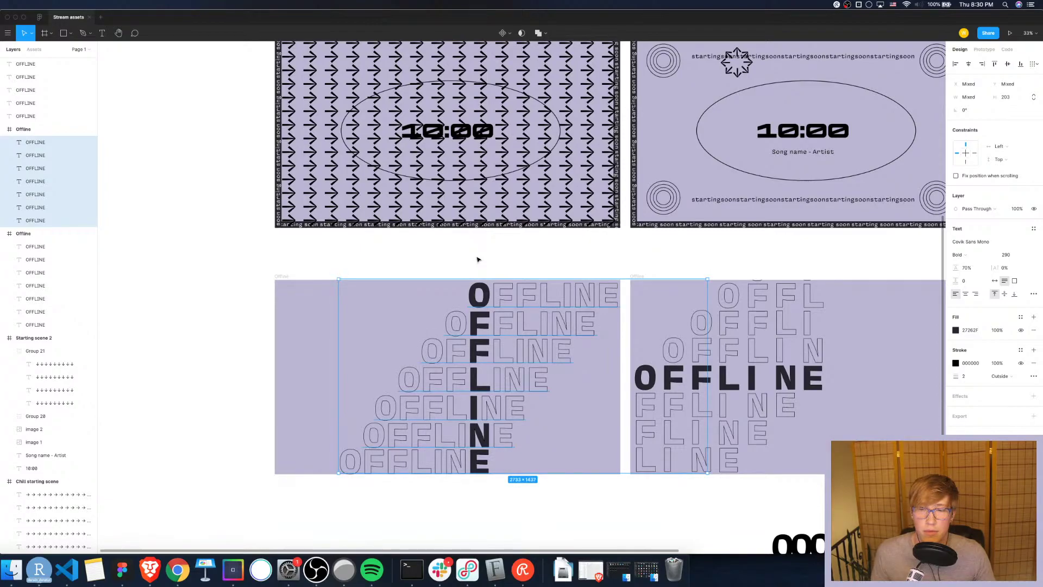
click(450, 526)
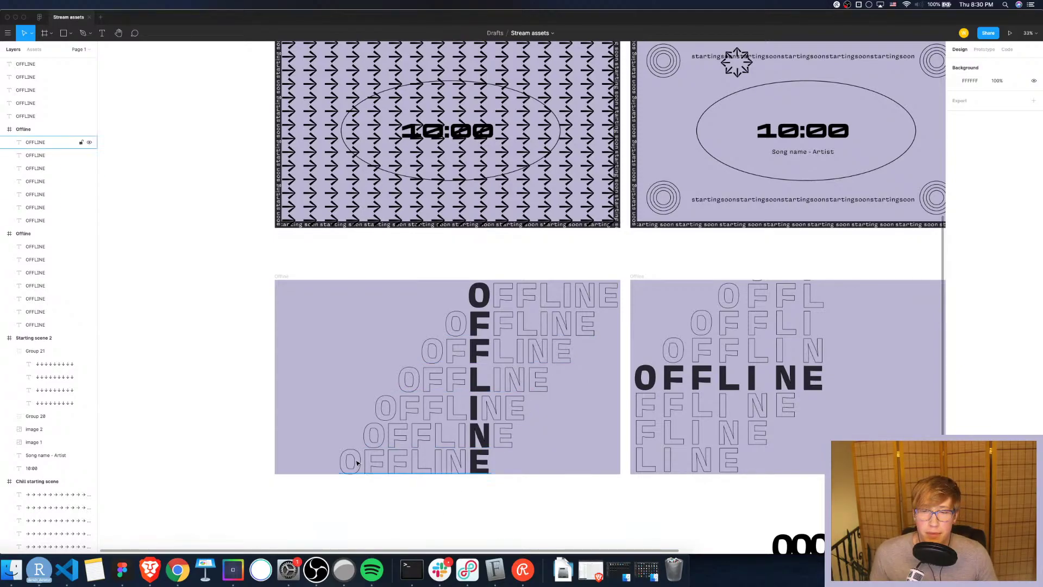
Nudge the fifth OFFLINE row right to X 775 to centre its solid I in the vertical word
click(411, 409)
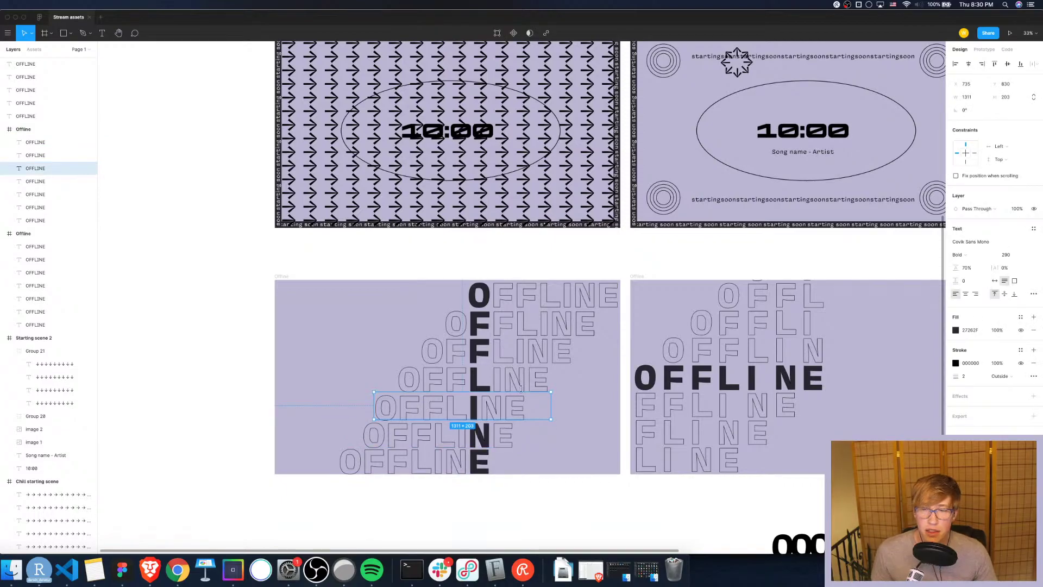
key(Right)
key(Right)
key(Right)
key(Right)
key(Right)
key(Right)
key(Right)
key(Right)
key(Right)
key(Right)
key(Right)
key(Right)
key(Right)
key(Right)
key(Right)
key(Right)
key(Right)
key(Right)
key(Right)
key(Right)
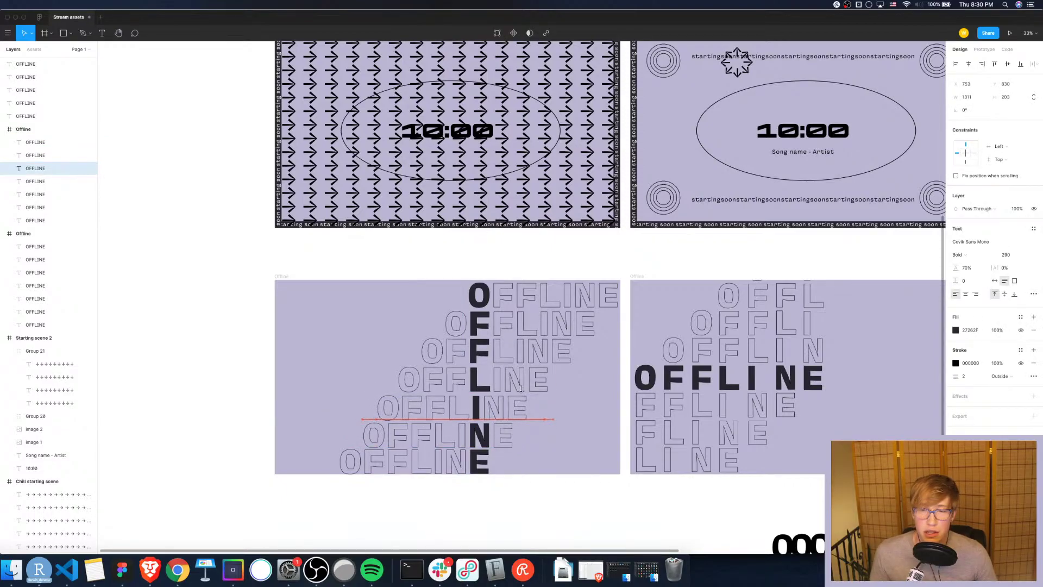
key(Right)
key(Right)
key(Right)
key(Right)
key(Right)
key(Right)
key(Right)
key(Right)
key(Right)
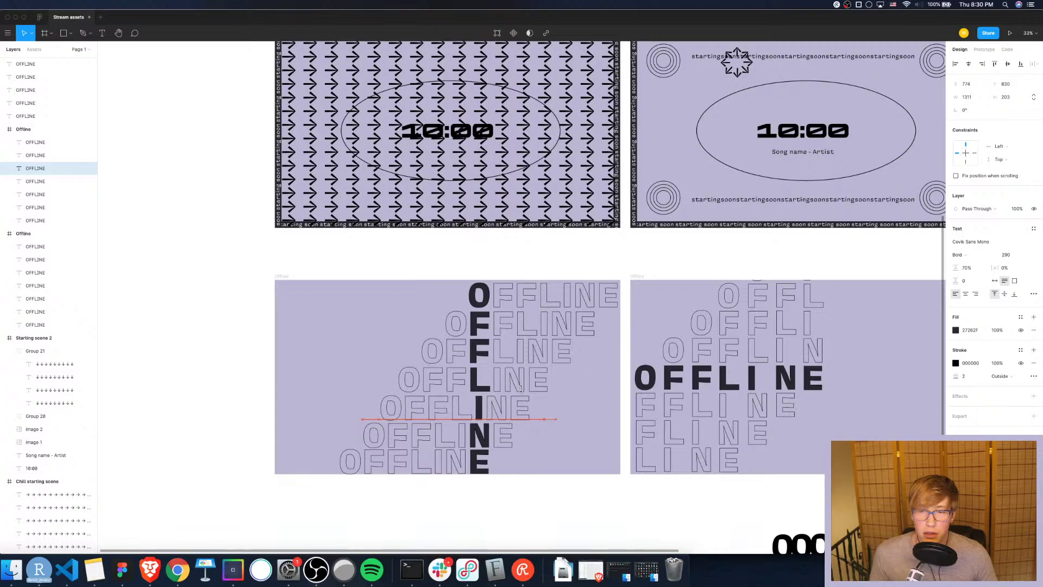
key(Left)
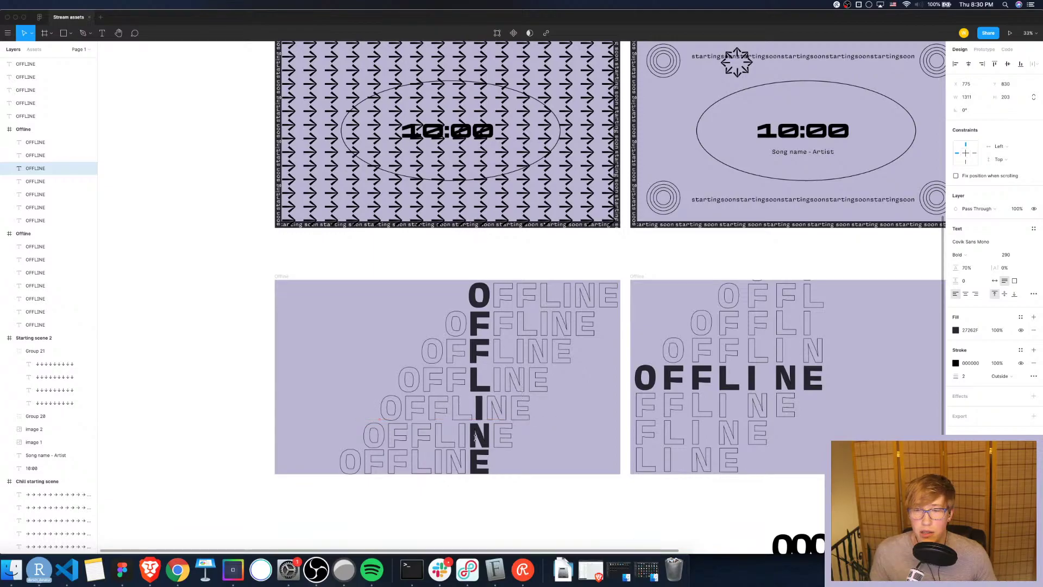
Fine-tune the horizontal position of the fourth OFFLINE row against the third row's solid F
click(415, 382)
key(Right)
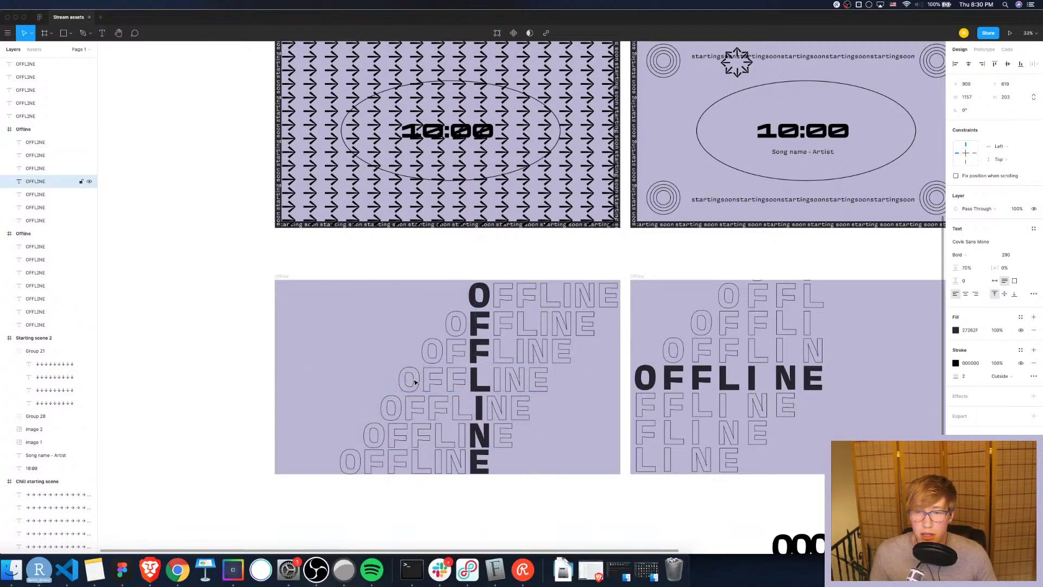
click(443, 351)
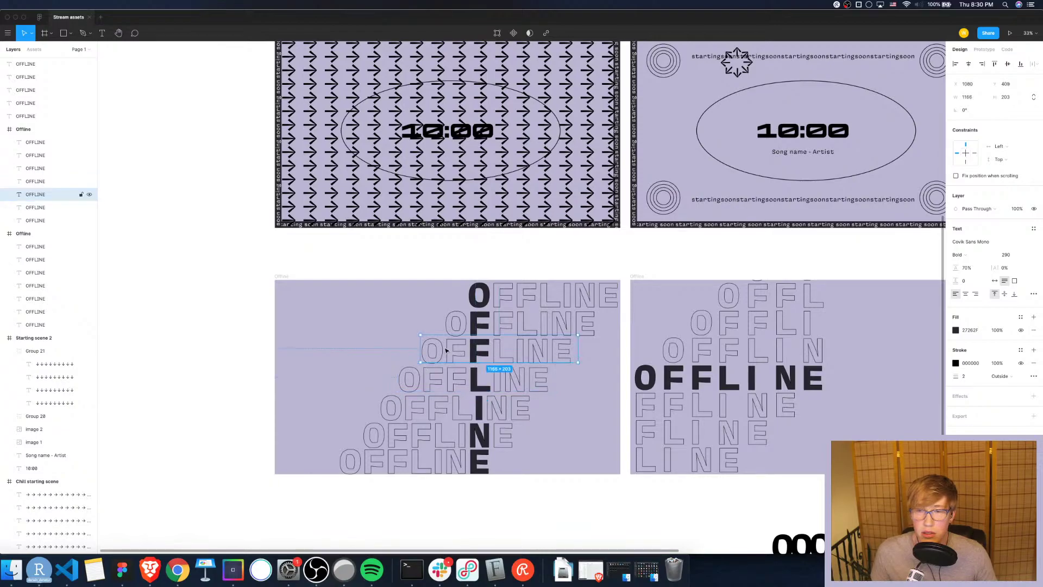
drag(446, 350, 446, 351)
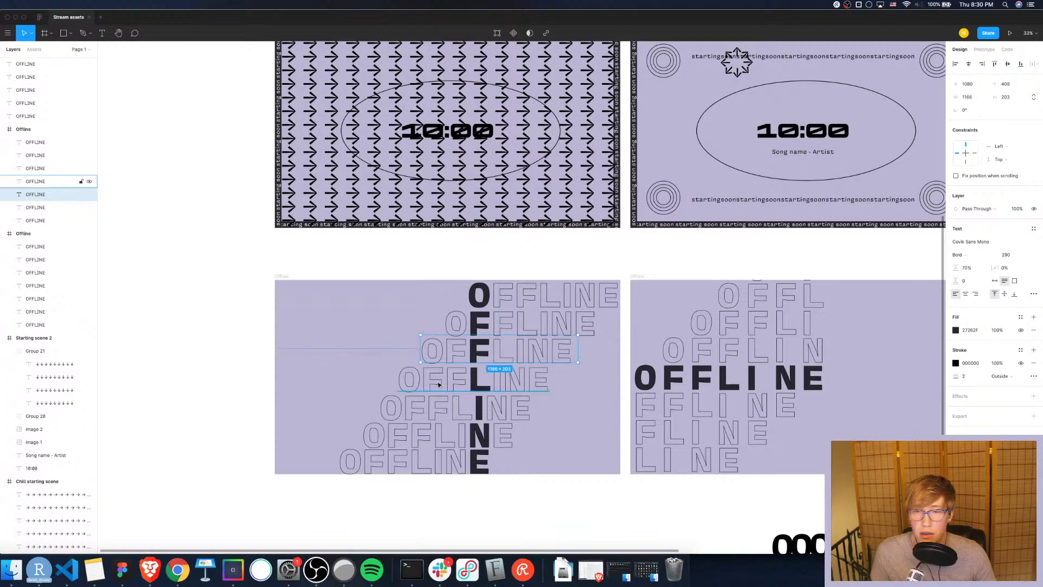
click(439, 385)
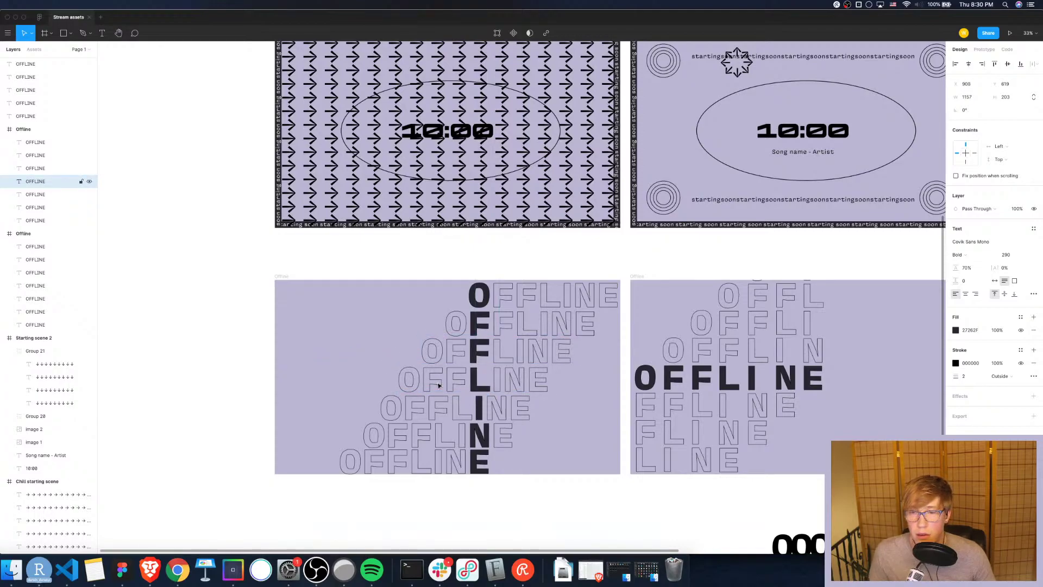
Nudge the fifth OFFLINE row further right to X 781
click(479, 405)
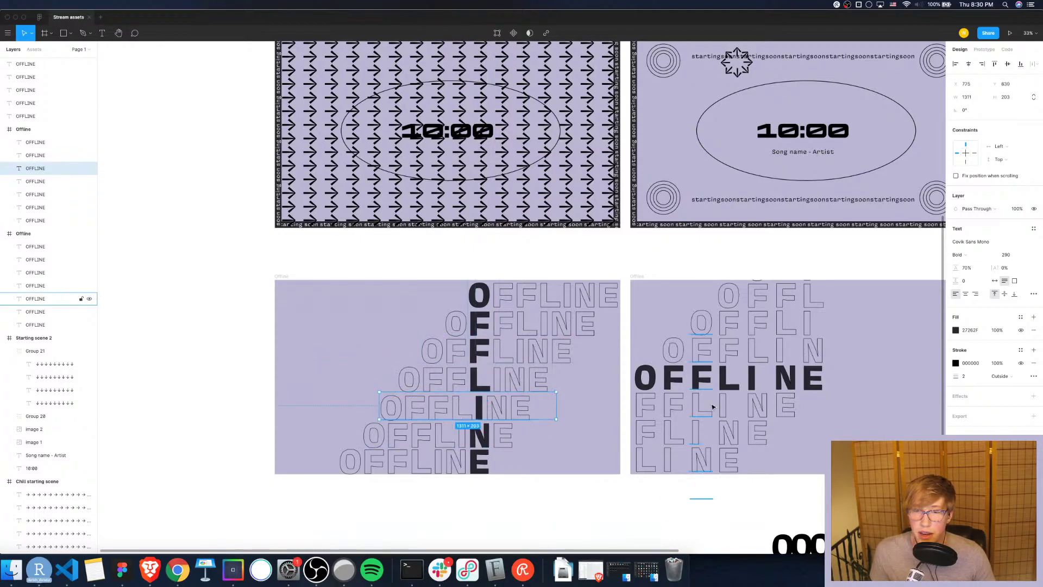
key(Right)
key(Right)
key(Right)
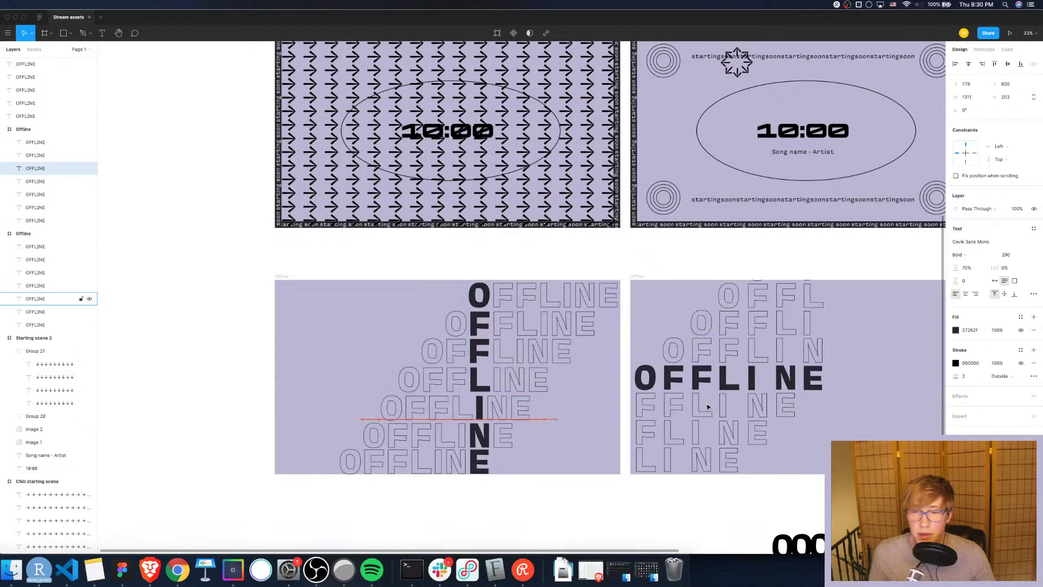
key(Right)
key(Right)
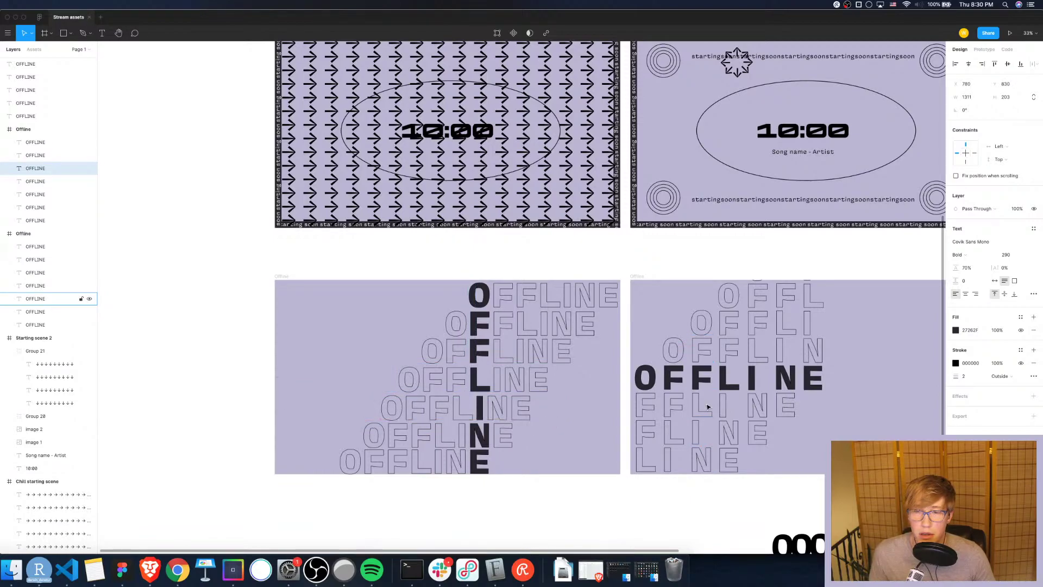
key(Right)
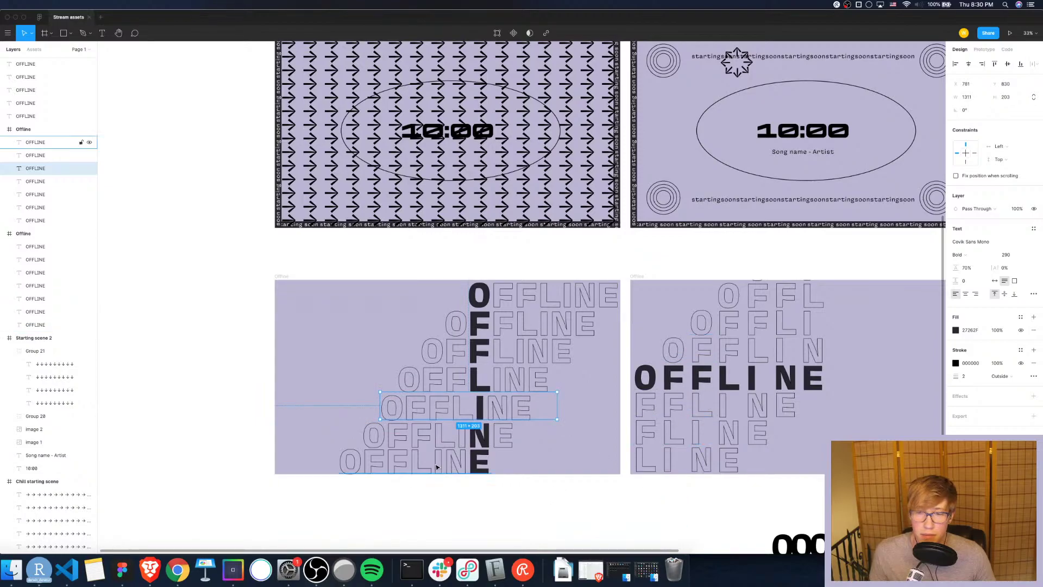
Select all seven OFFLINE rows and move them together so the stack fills the frame's height, with the first row ending near the right edge
click(467, 514)
drag(466, 518, 481, 233)
key(Up)
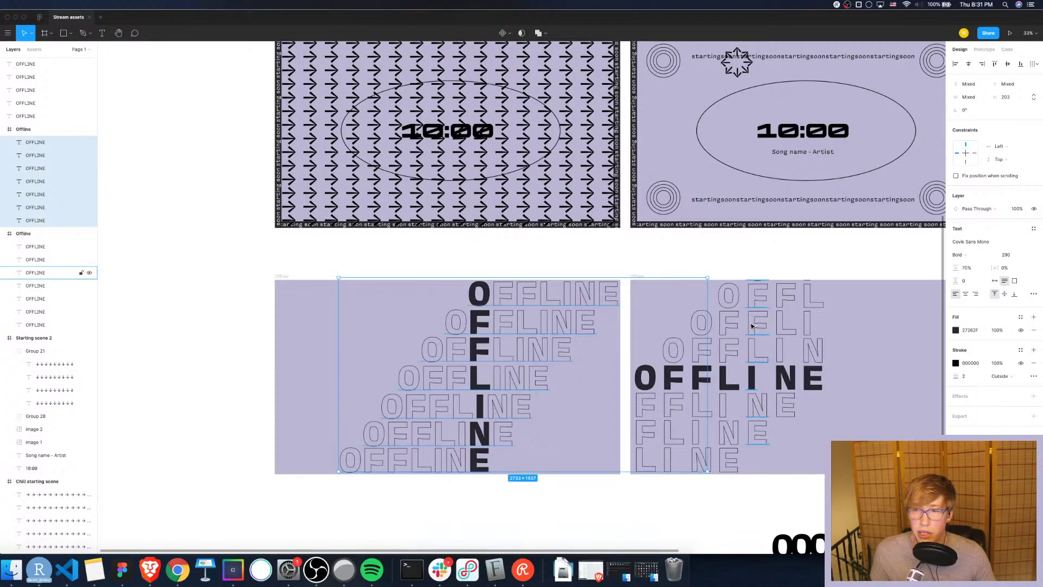
drag(707, 338, 634, 338)
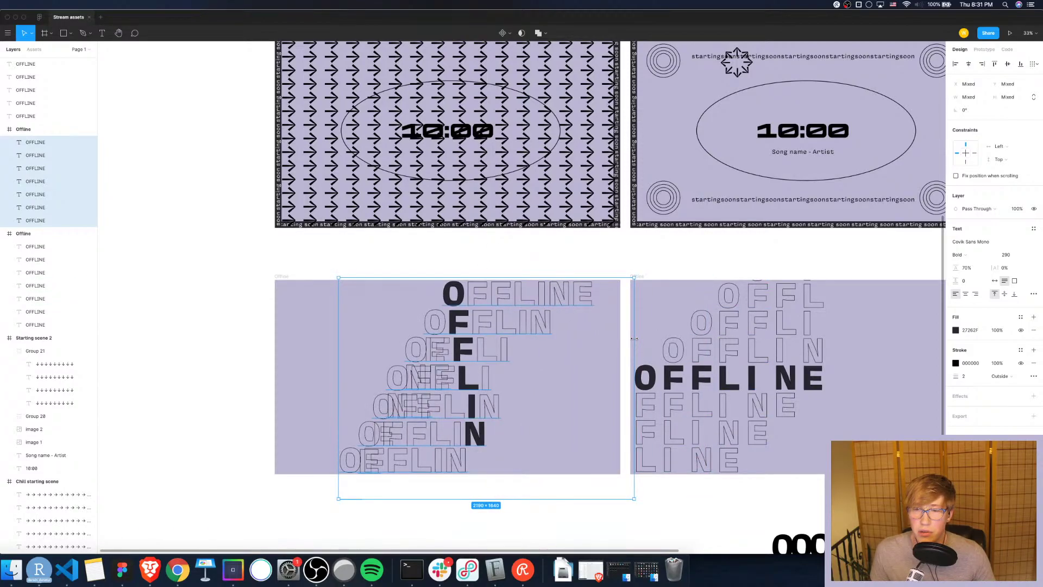
key(ctrl+z)
drag(463, 344, 452, 352)
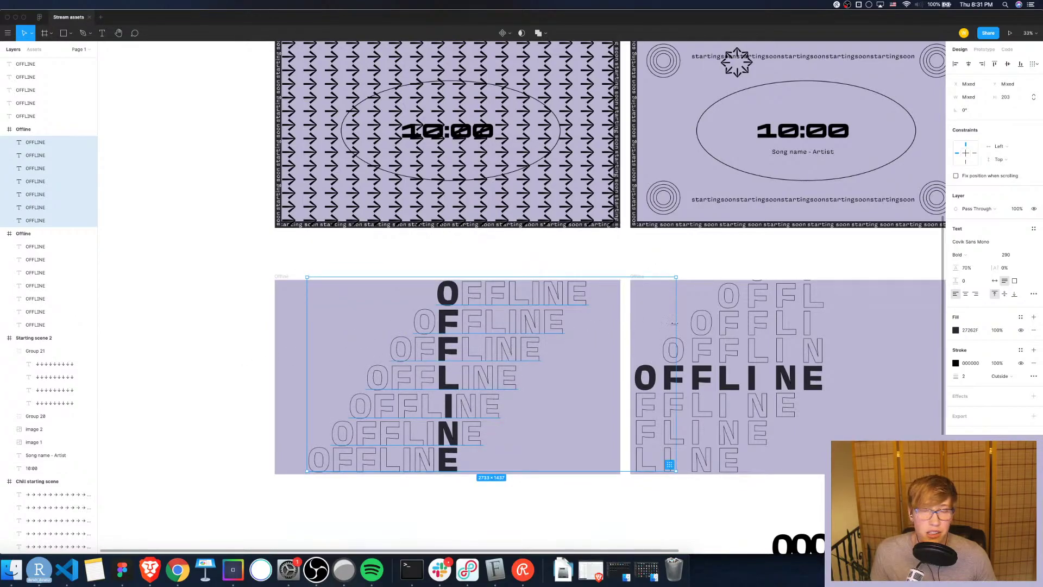
drag(487, 343, 511, 342)
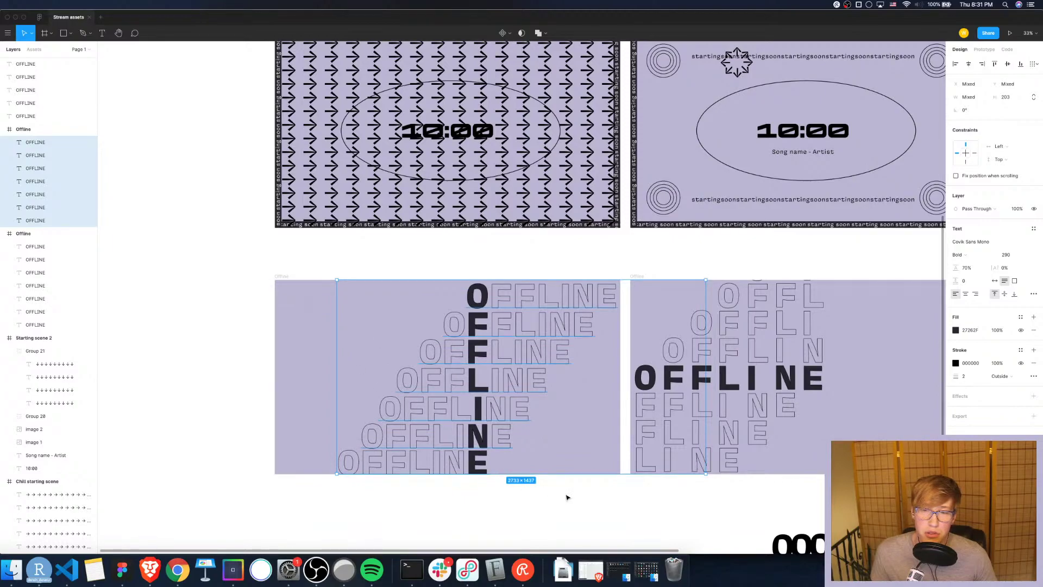
click(592, 533)
Start a text layer in the empty upper-left area of the staggered Offline frame, with size 100 and Medium weight
key(t)
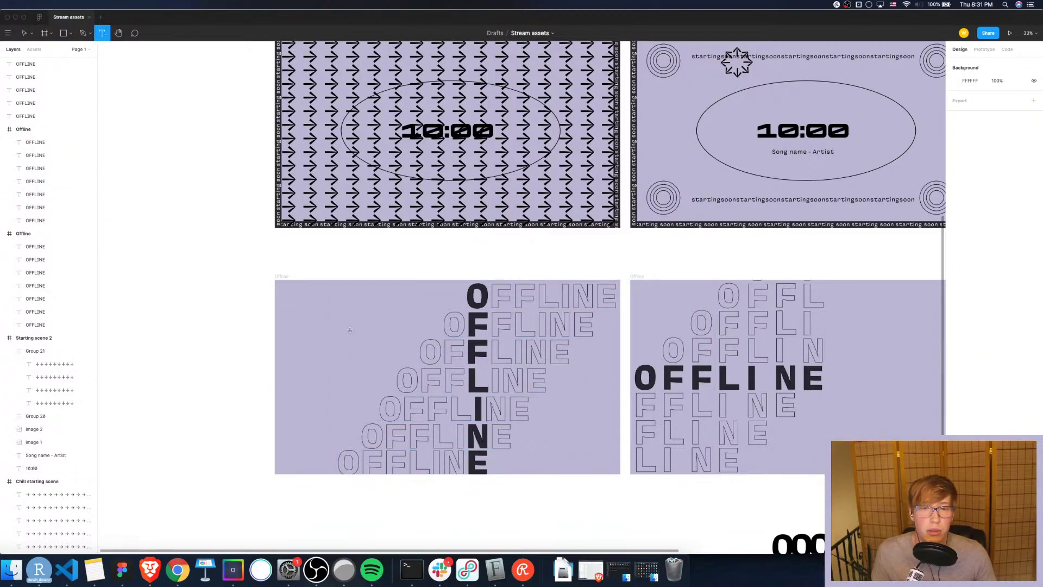
click(310, 300)
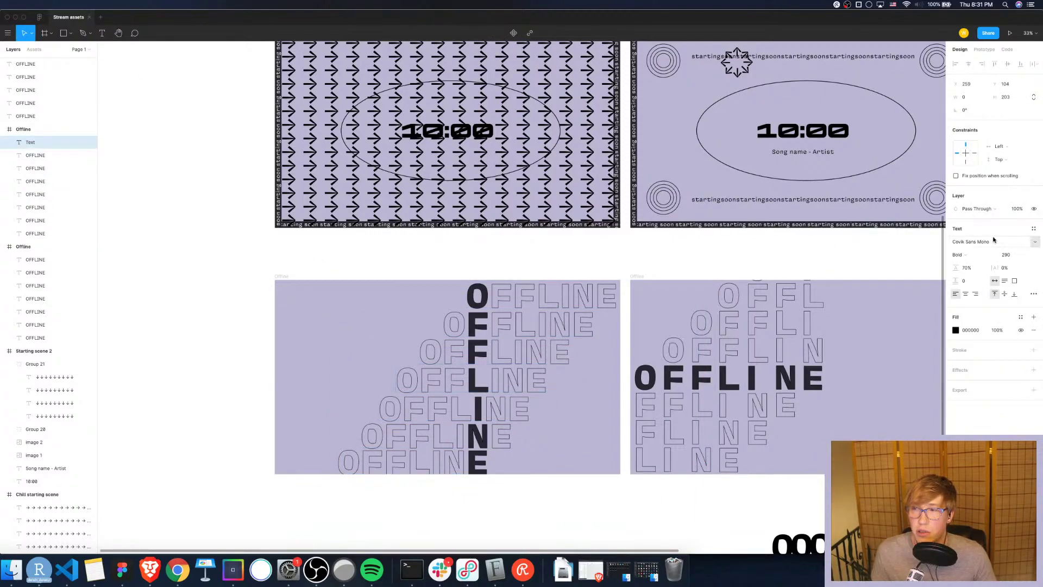
click(1005, 255)
text(100)
key(Return)
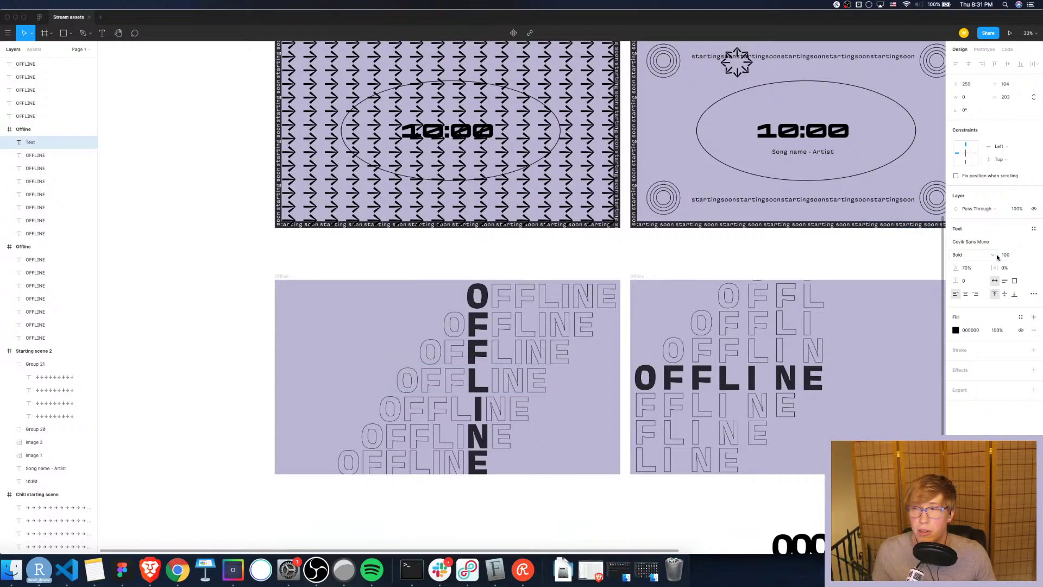
click(994, 255)
click(973, 245)
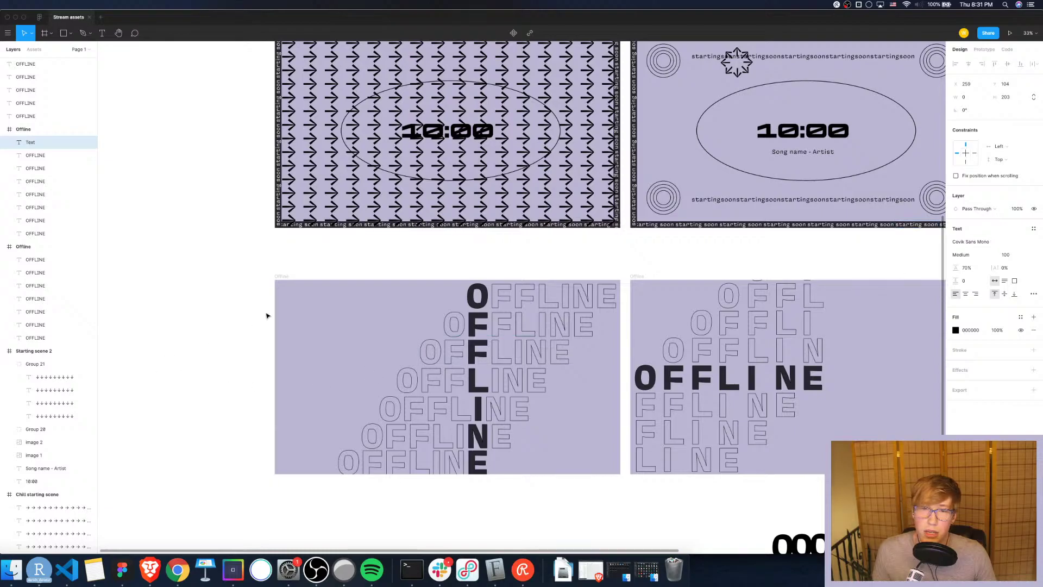
Enter the Twitter handle in the new text layer and place it in the frame's upper-left corner
text(d)
key(BackSpace)
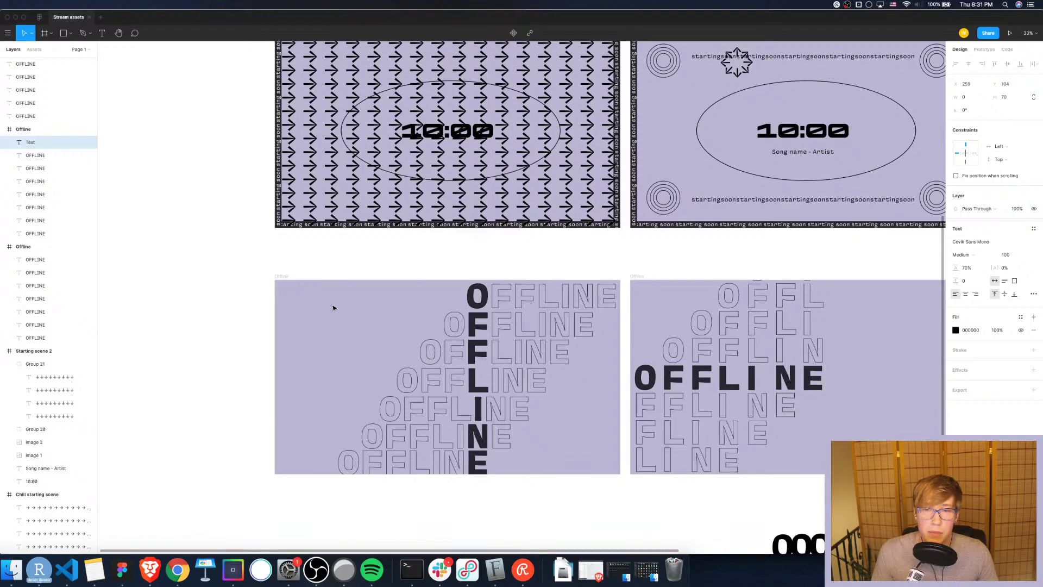
text(@W_R_C)
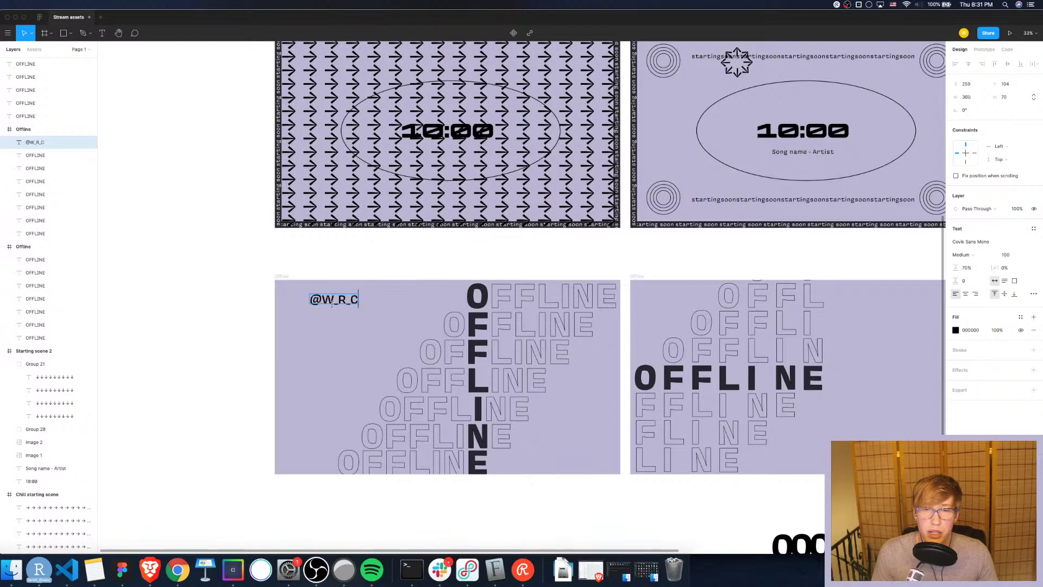
text(hase)
key(Escape)
drag(341, 301, 313, 307)
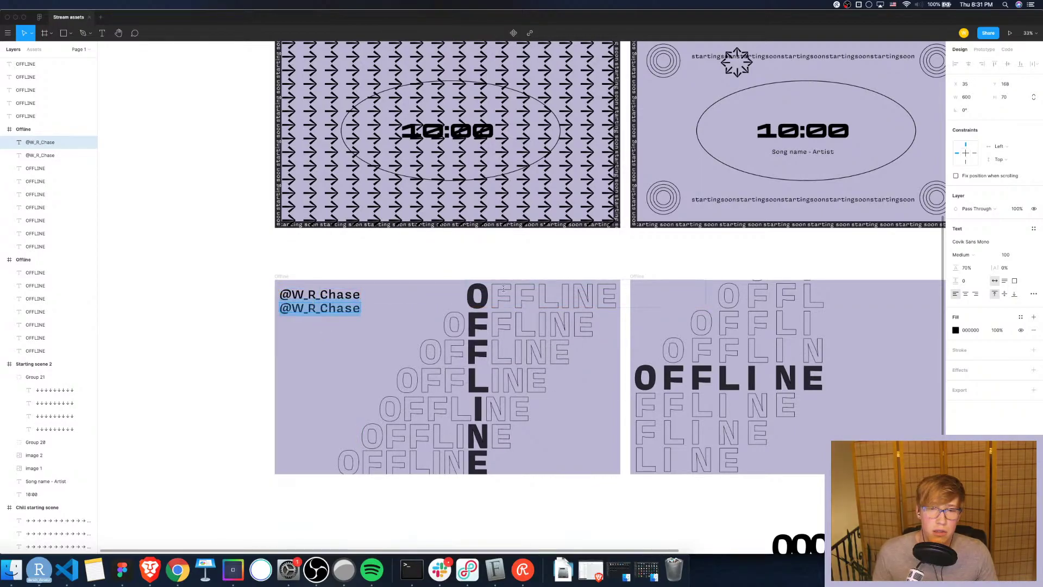
Turn a copy of the handle into the personal website address, placed below the handle at Y 203
text(william)
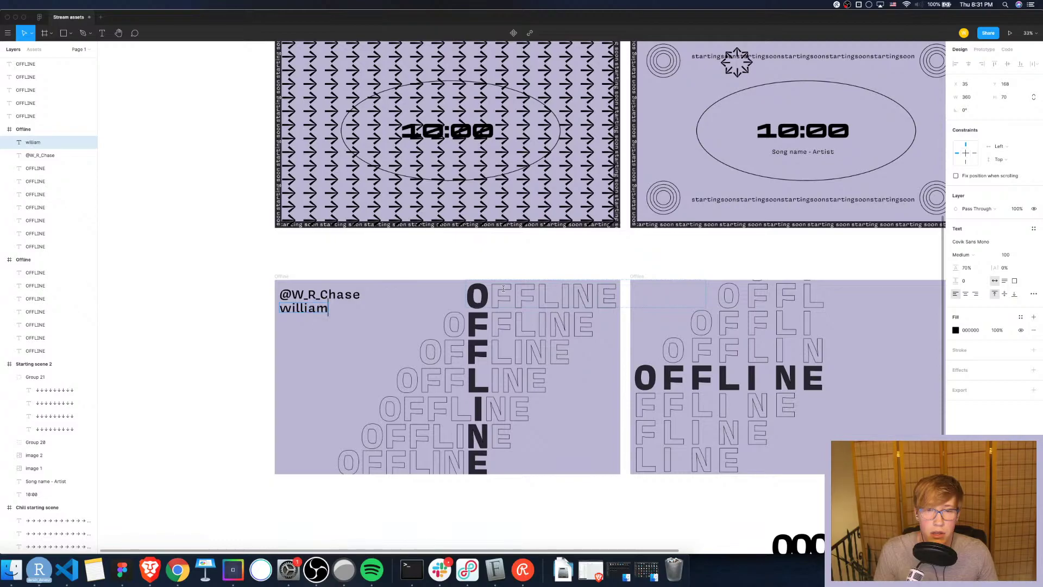
text(mrchase.com)
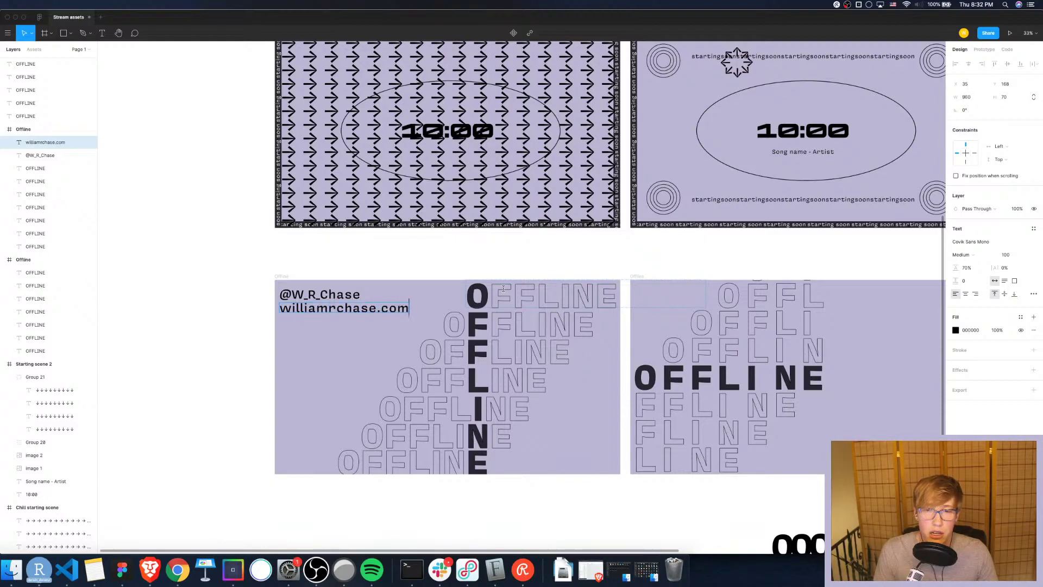
key(Escape)
drag(338, 309, 339, 314)
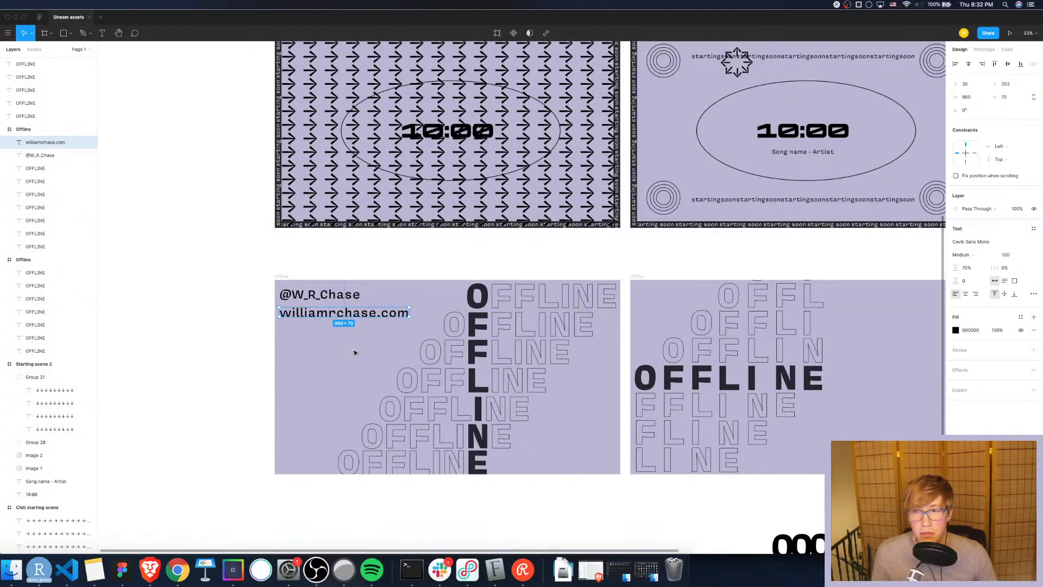
Duplicate the website line below itself at Y 339 and replace the copy's text with the Twitch channel address
key(super+d)
drag(341, 314, 343, 335)
click(324, 365)
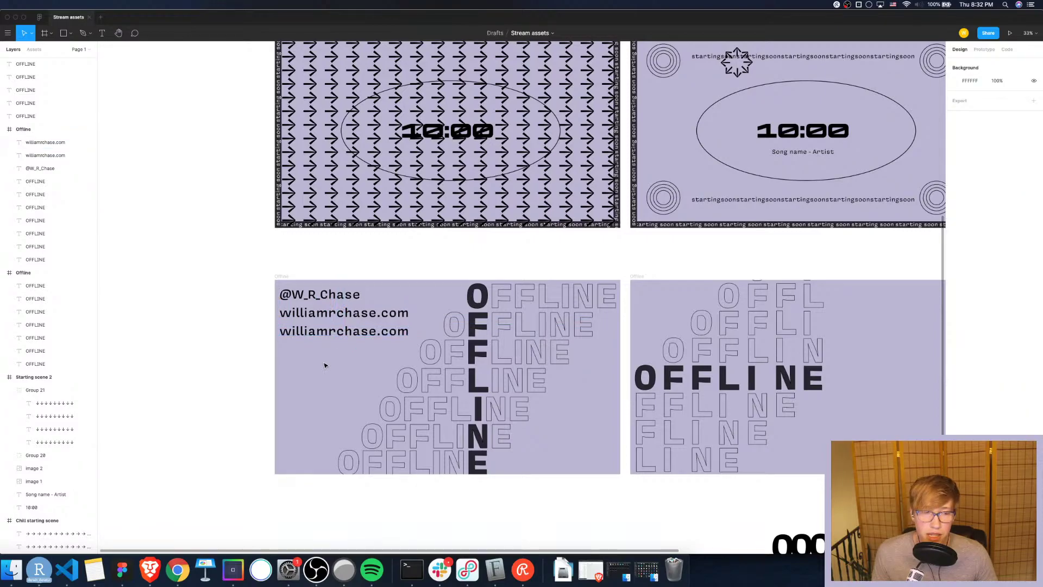
click(339, 332)
double_click(339, 333)
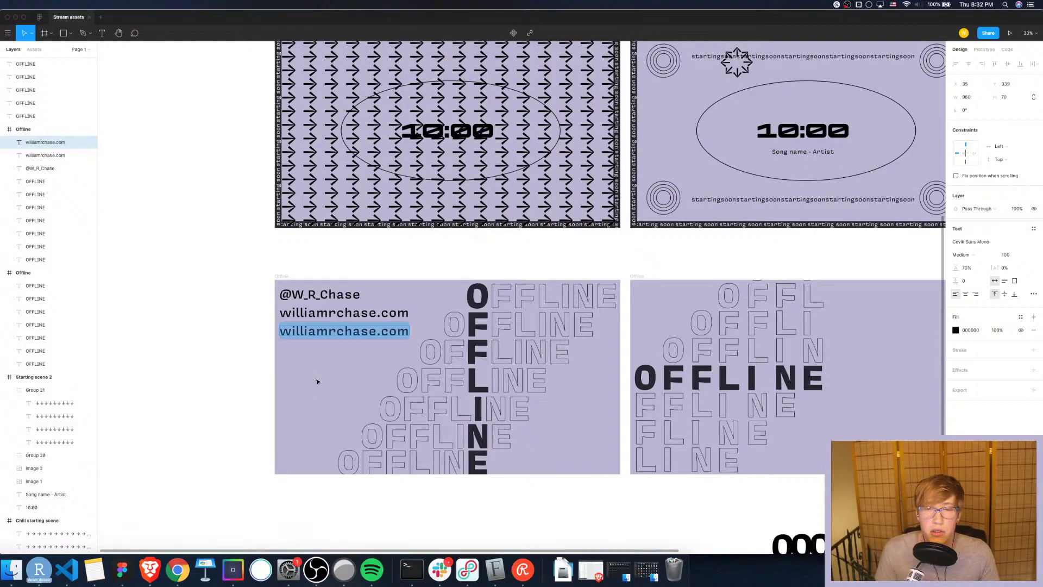
text(twitch.tv/wchase14)
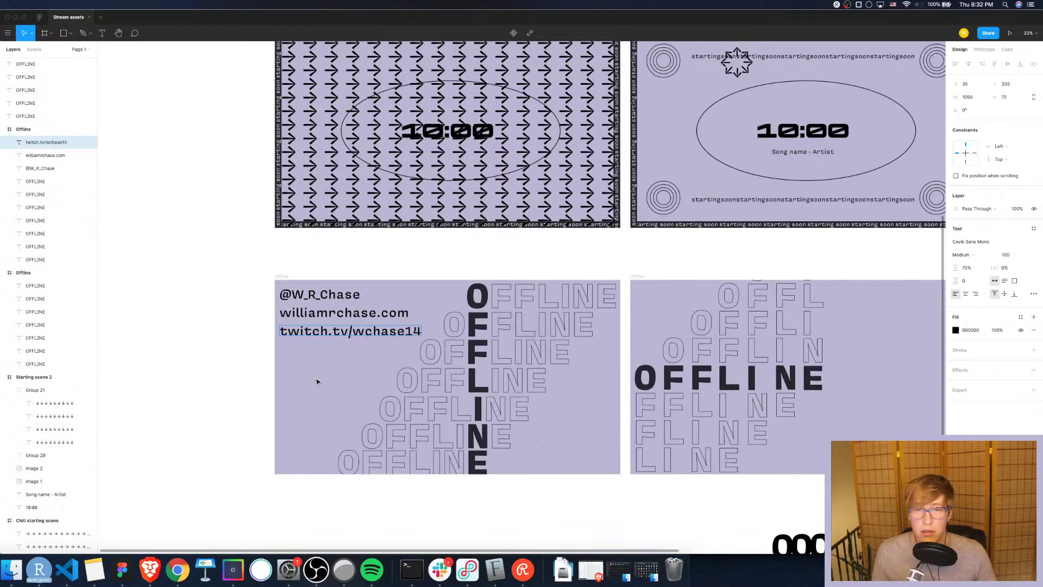
click(342, 379)
Select the three contact lines and set their font size to 90
drag(320, 285, 318, 268)
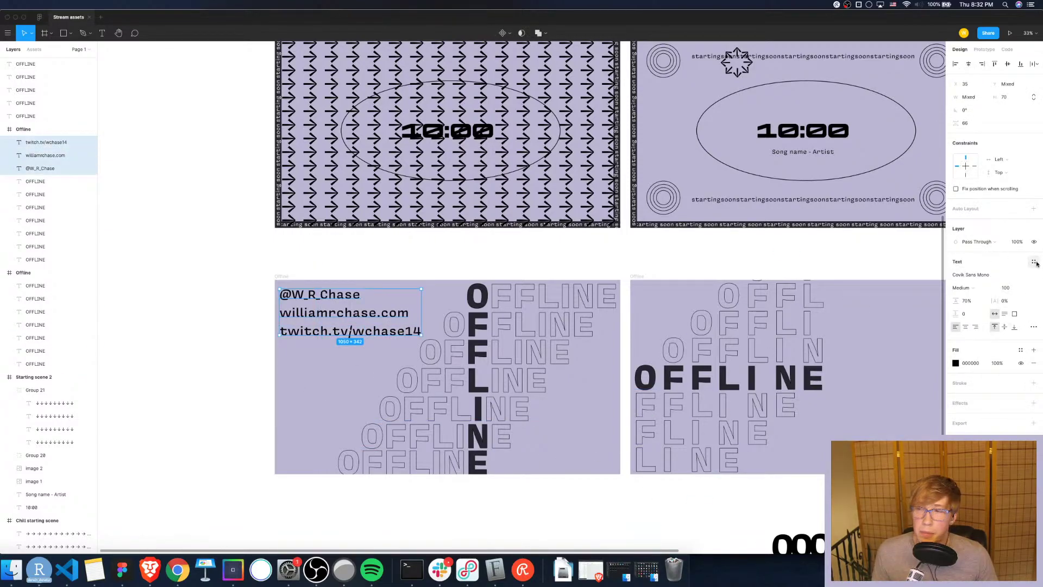
click(1010, 287)
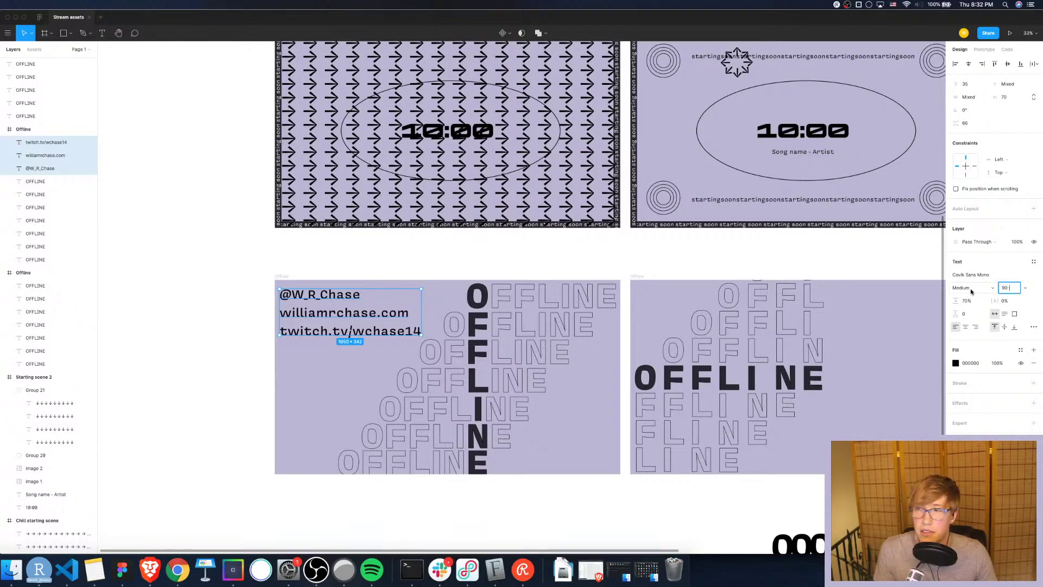
key(Return)
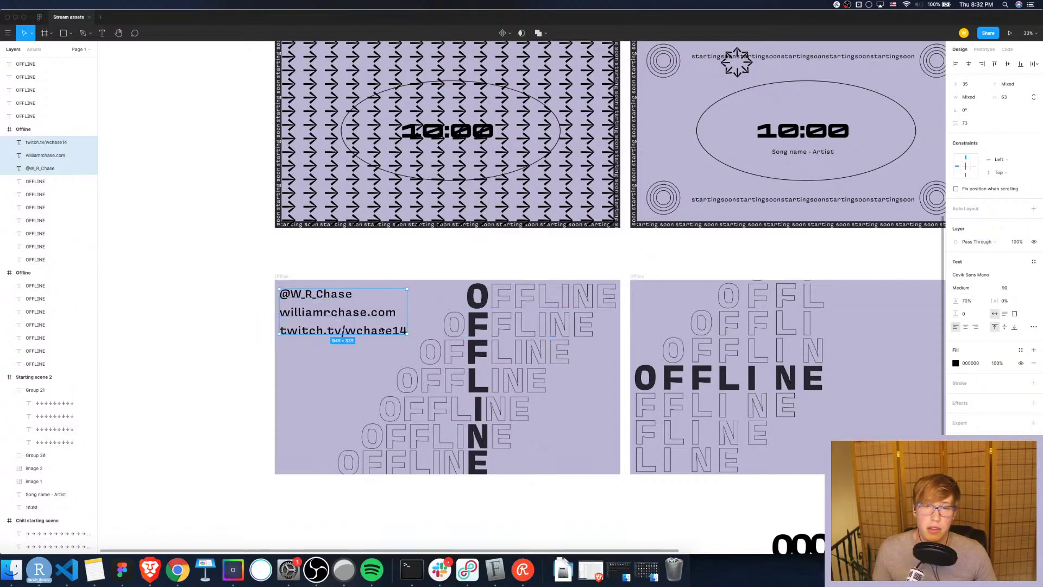
click(319, 373)
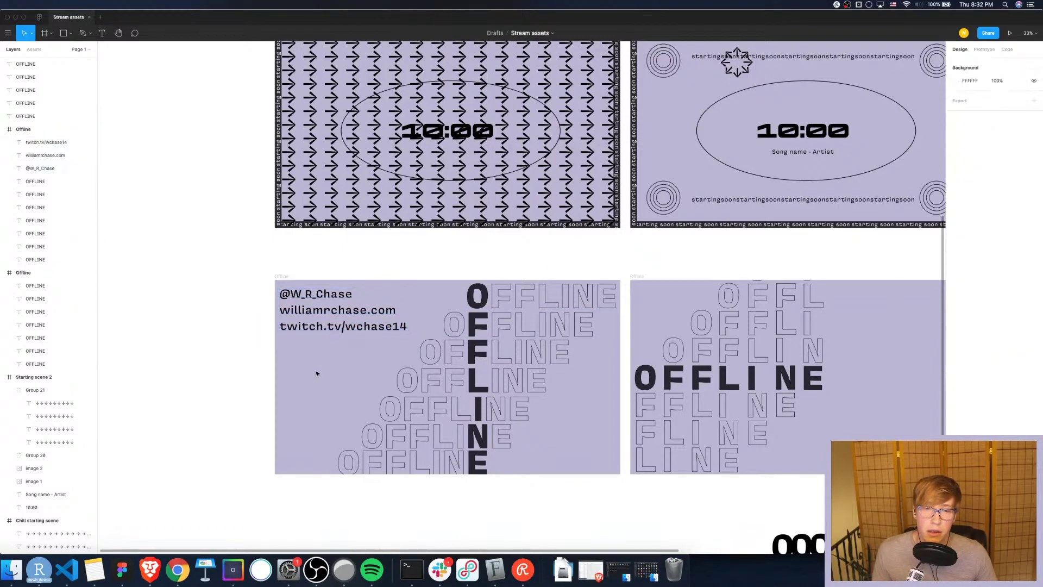
Reorder the contact lines so the Twitch address is first, the website second and the Twitter handle third
mouse_move(302, 295)
mouse_down()
mouse_move(304, 348)
mouse_move(310, 313)
mouse_move(335, 302)
mouse_move(311, 312)
mouse_move(312, 300)
mouse_up()
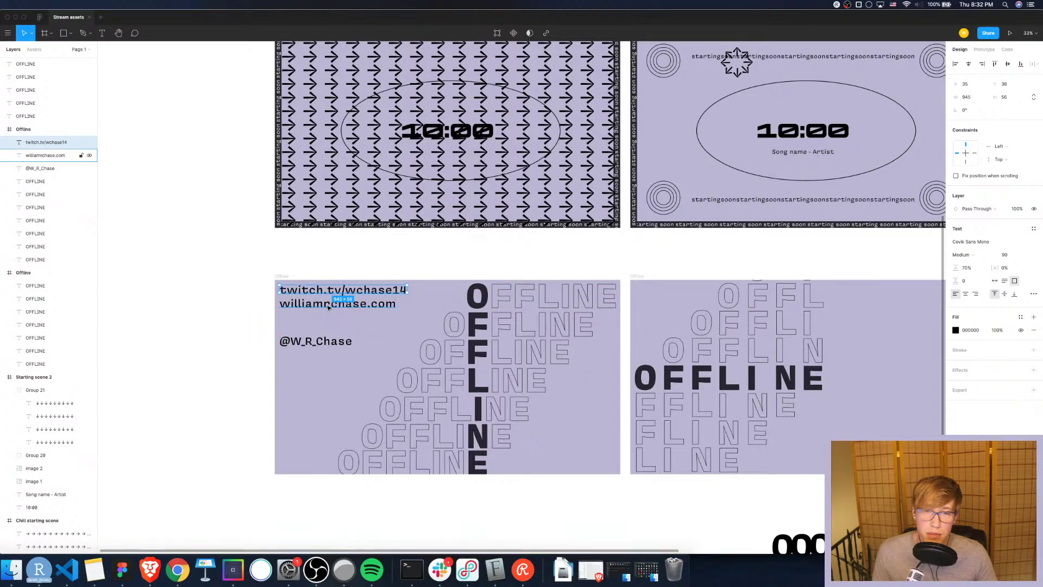
click(328, 307)
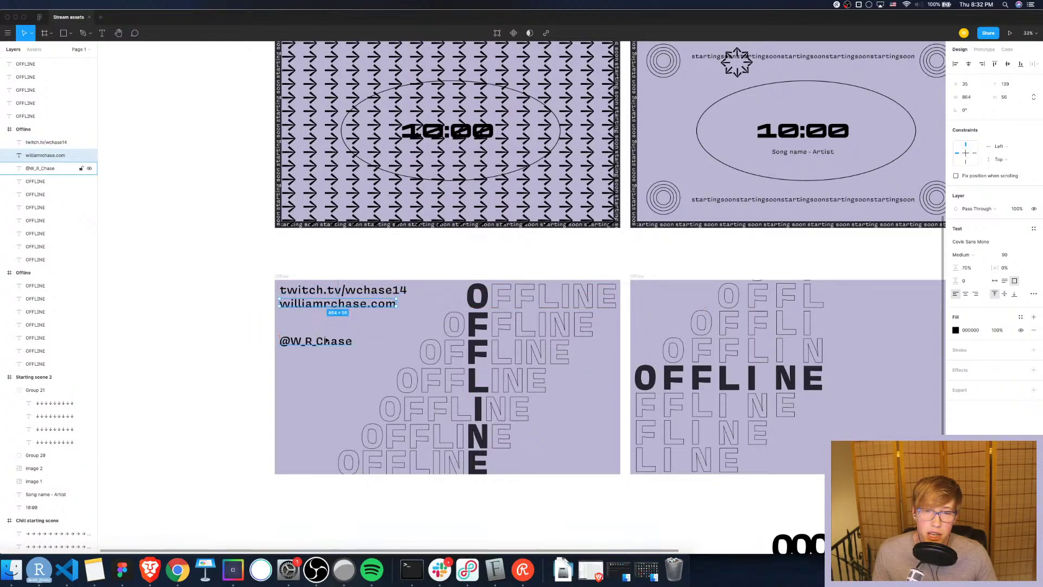
drag(326, 341, 328, 353)
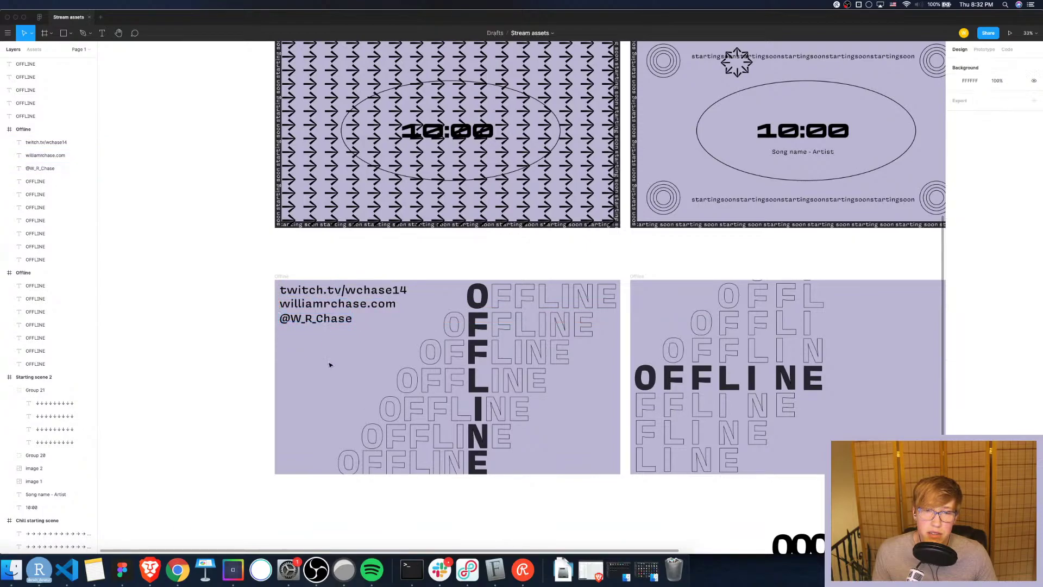
Move the website and handle lines slightly down, and distribute the vertical spacing of all three contact lines evenly
shift+click(317, 305)
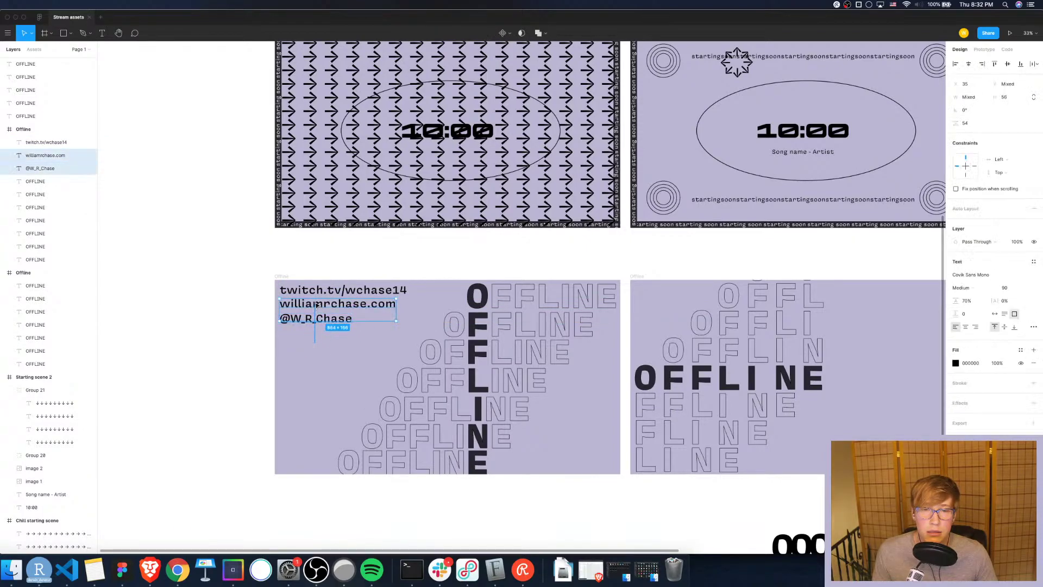
drag(315, 299, 319, 322)
click(318, 325)
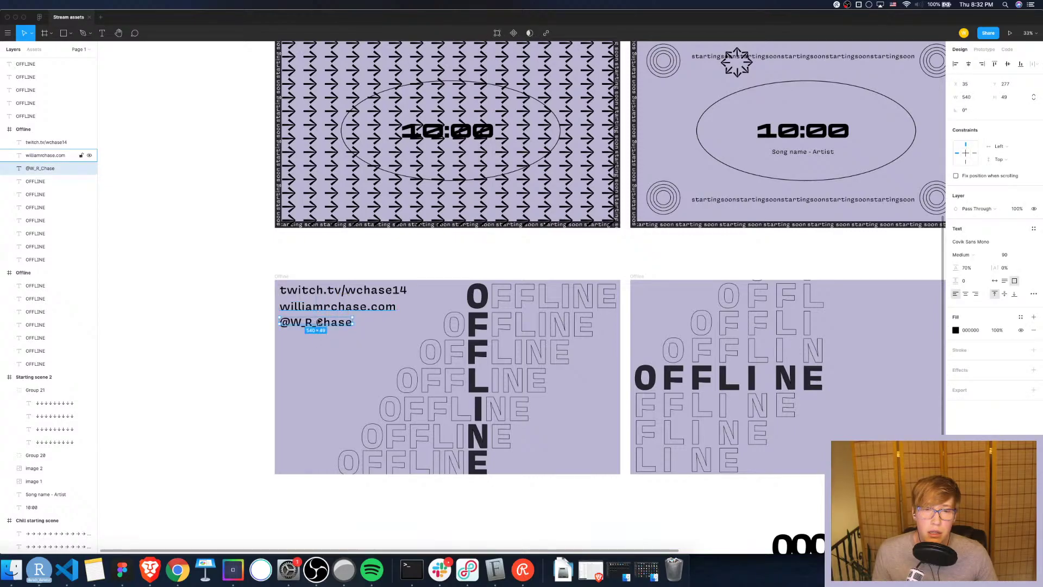
drag(314, 381, 313, 272)
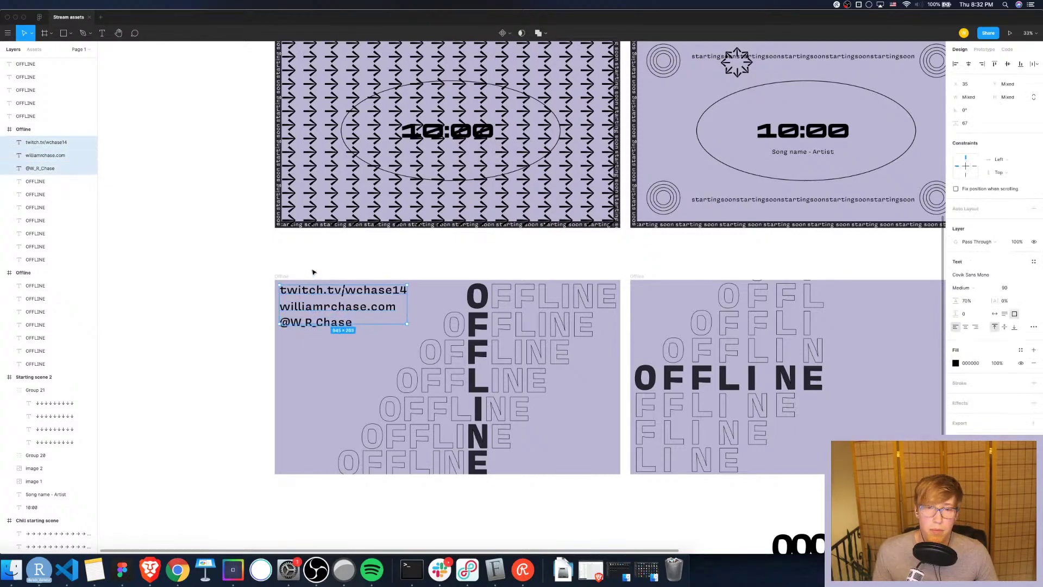
click(1036, 63)
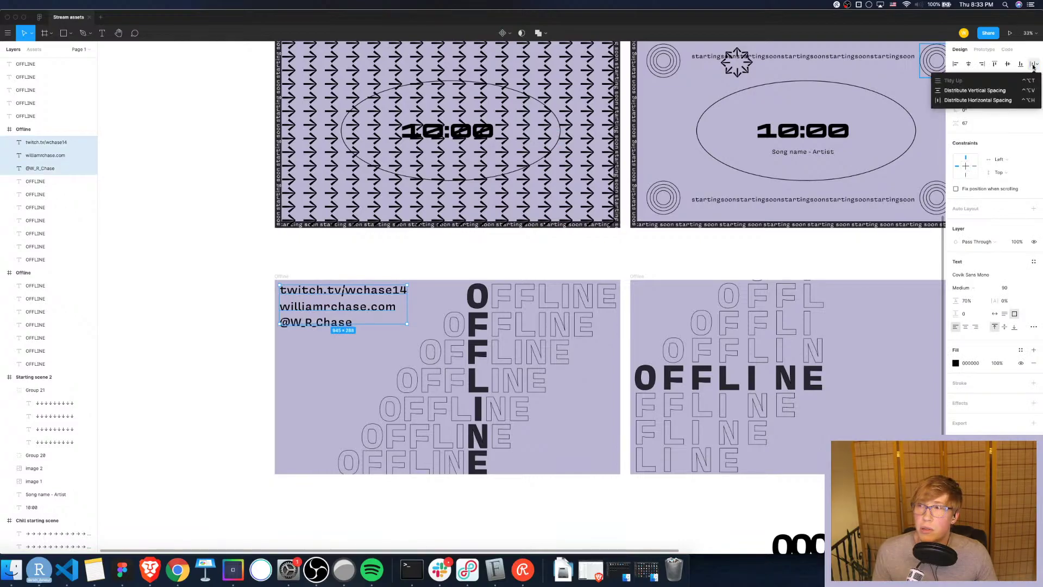
click(1007, 90)
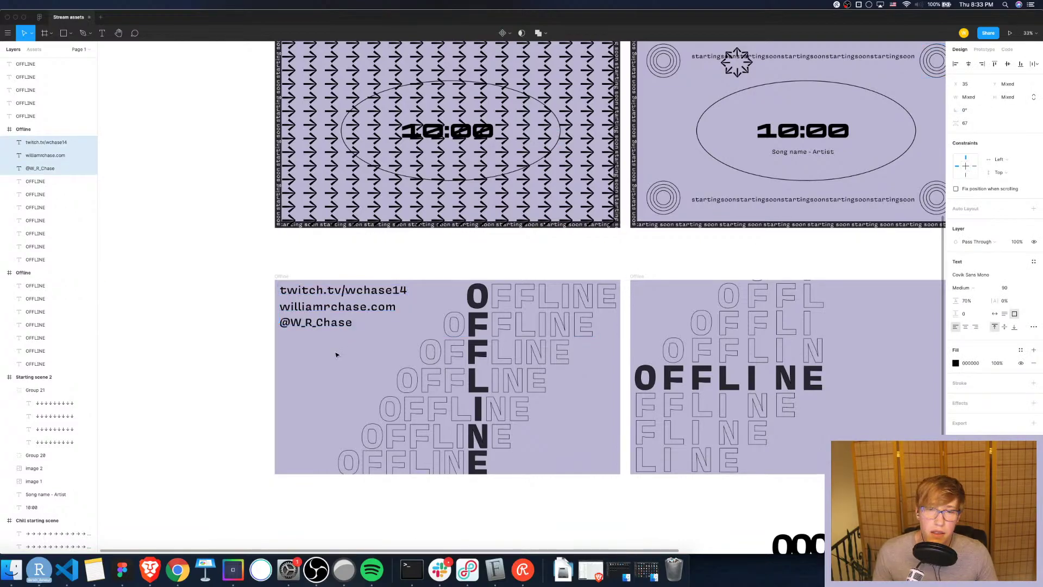
Move the three contact lines together slightly down and right to X 163, away from the frame's corner
key(Right)
key(Right)
key(Right)
key(Right)
key(Right)
key(Right)
key(Right)
key(Right)
key(Down)
key(Down)
key(Down)
key(Down)
key(Down)
key(Down)
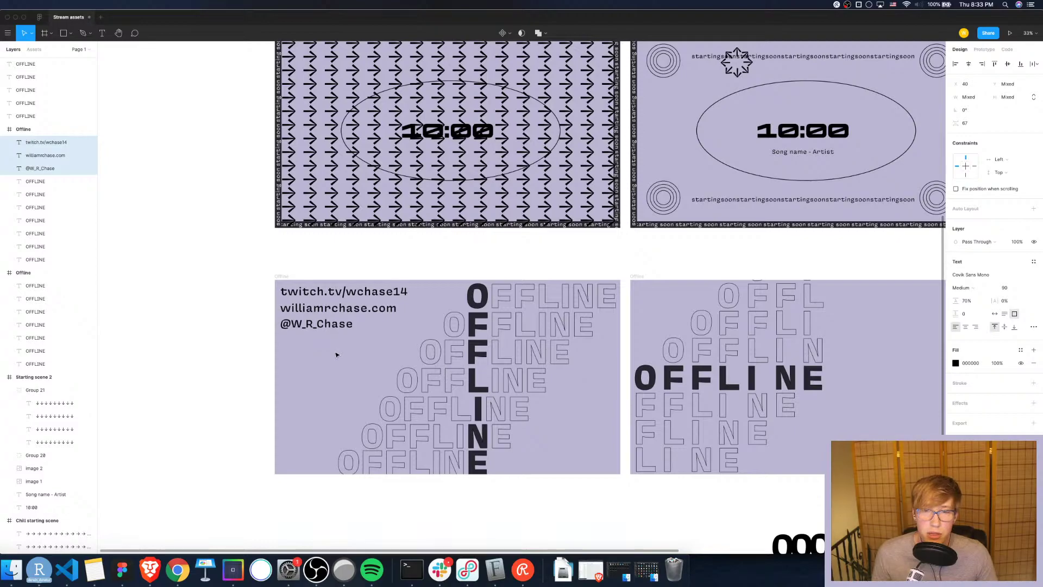
drag(328, 312, 344, 313)
click(244, 403)
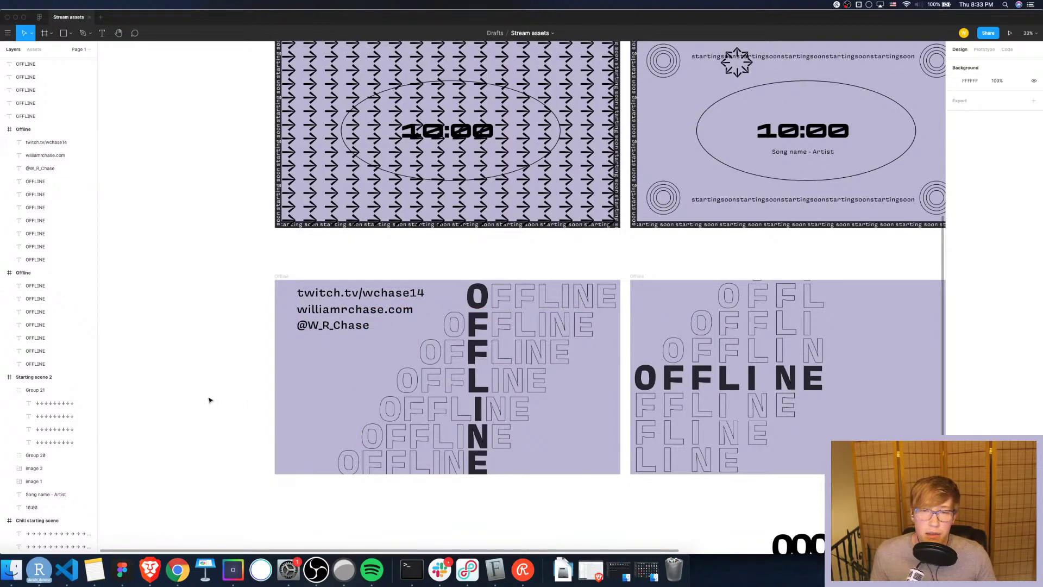
drag(328, 357, 333, 312)
click(317, 377)
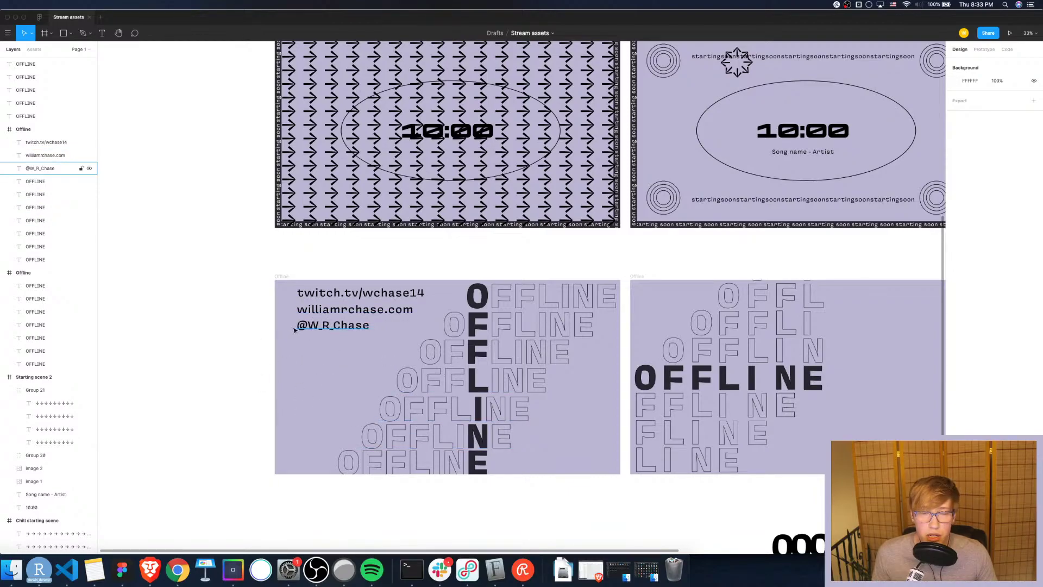
click(325, 330)
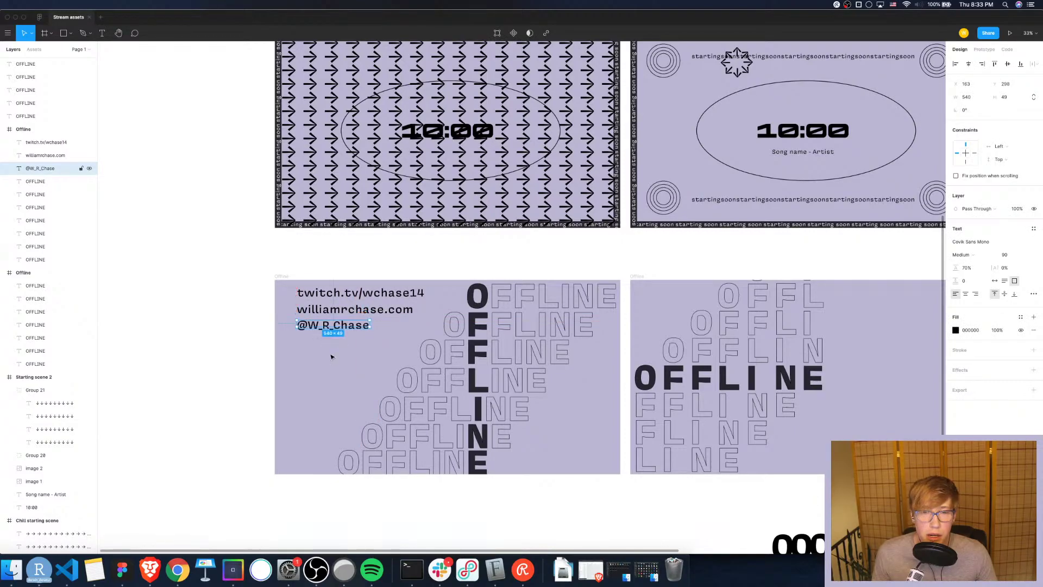
click(328, 345)
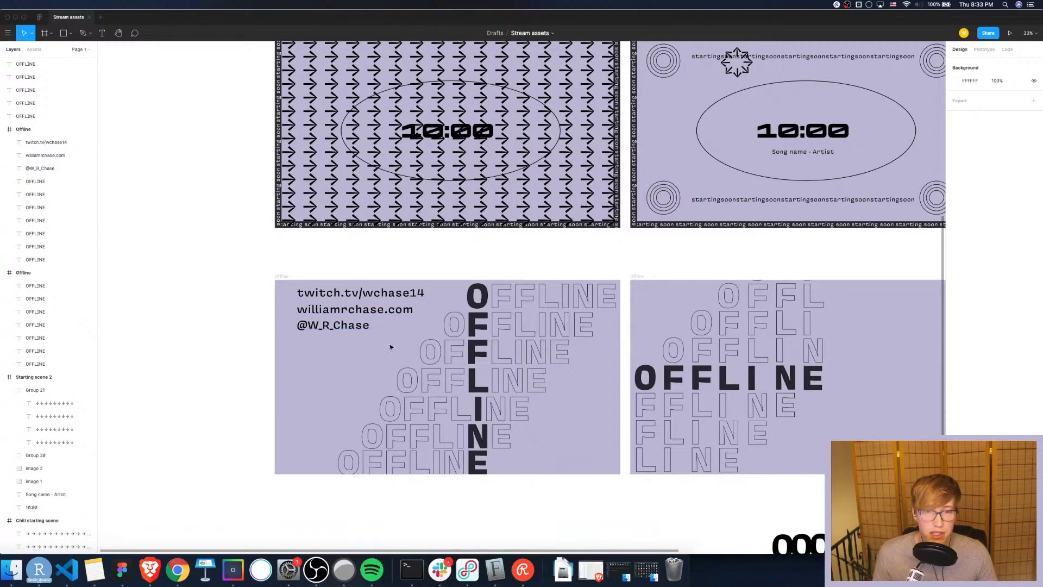
Switch to the Brave browser and open the contact page of the personal website in a new tab
click(150, 570)
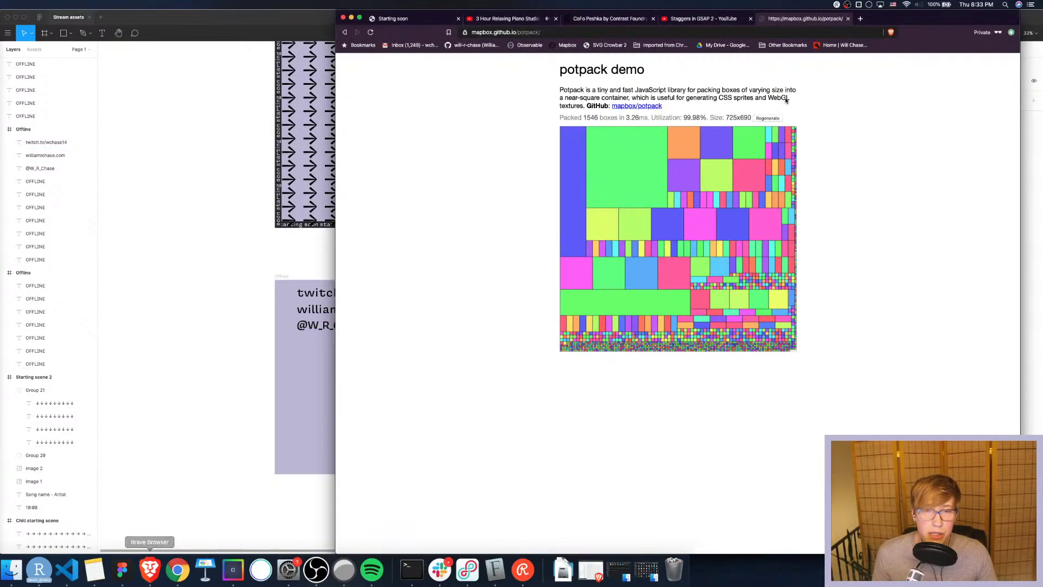
click(861, 20)
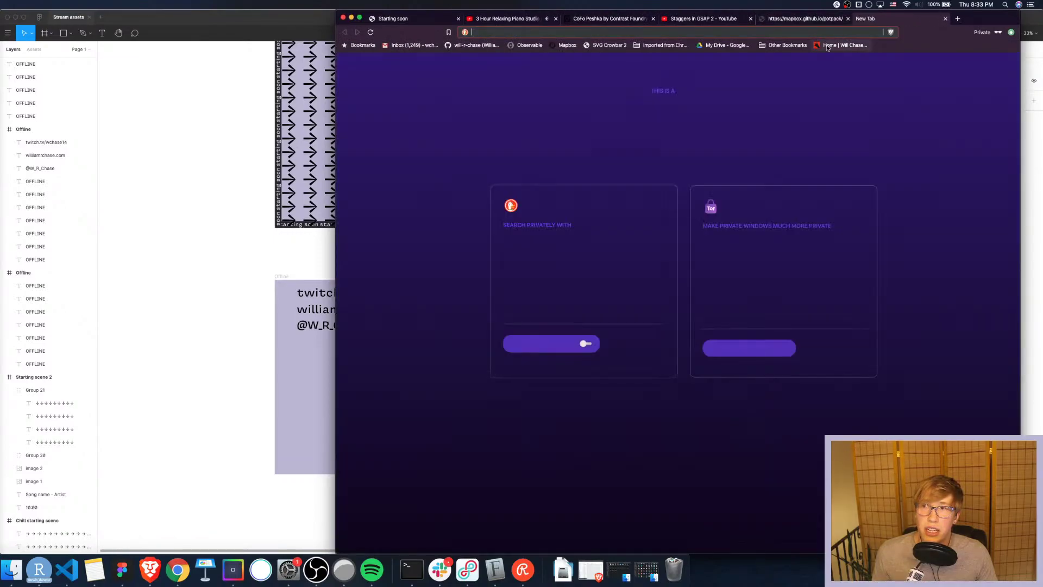
click(828, 46)
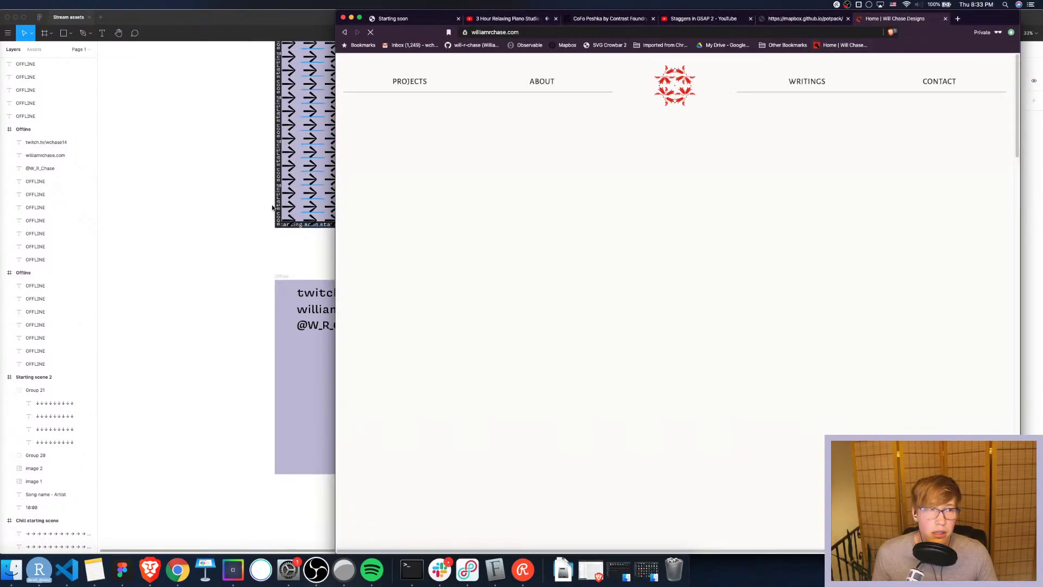
click(807, 81)
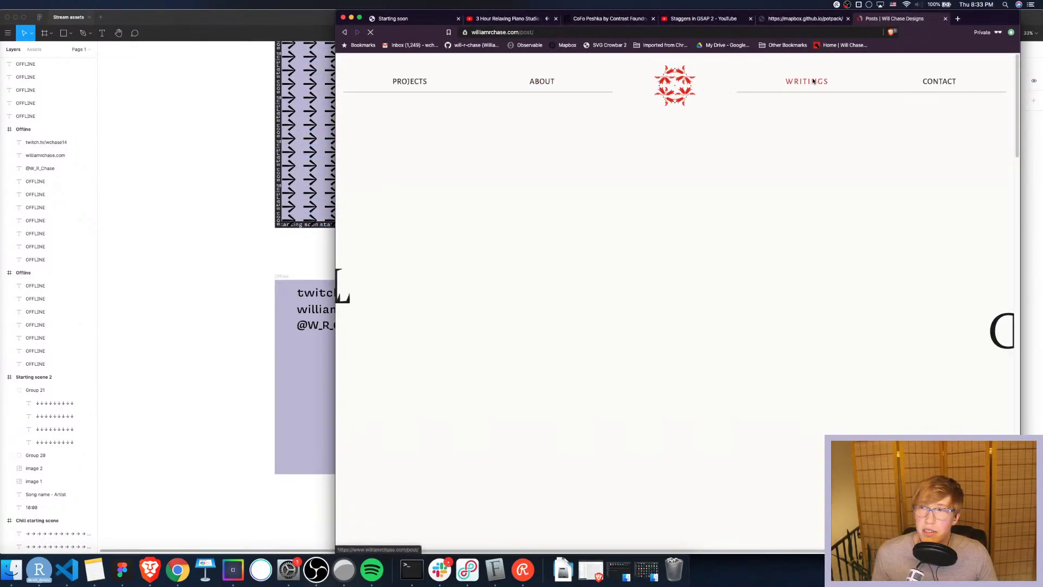
click(939, 81)
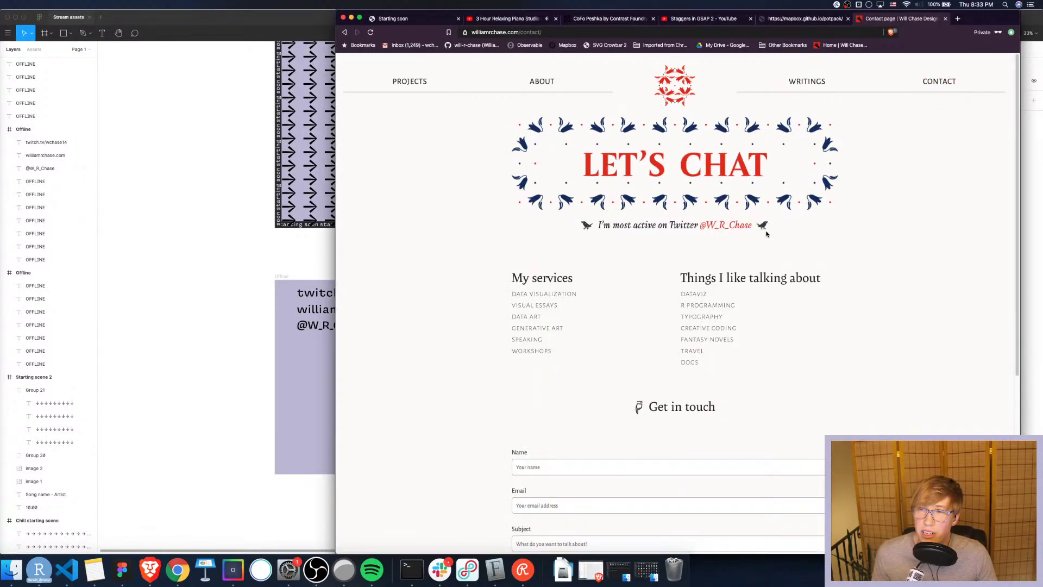
Open the Writings post "Constructing a Career in Dataviz: Getting Started" and examine the bird glyph beside the Twitter handle
click(808, 81)
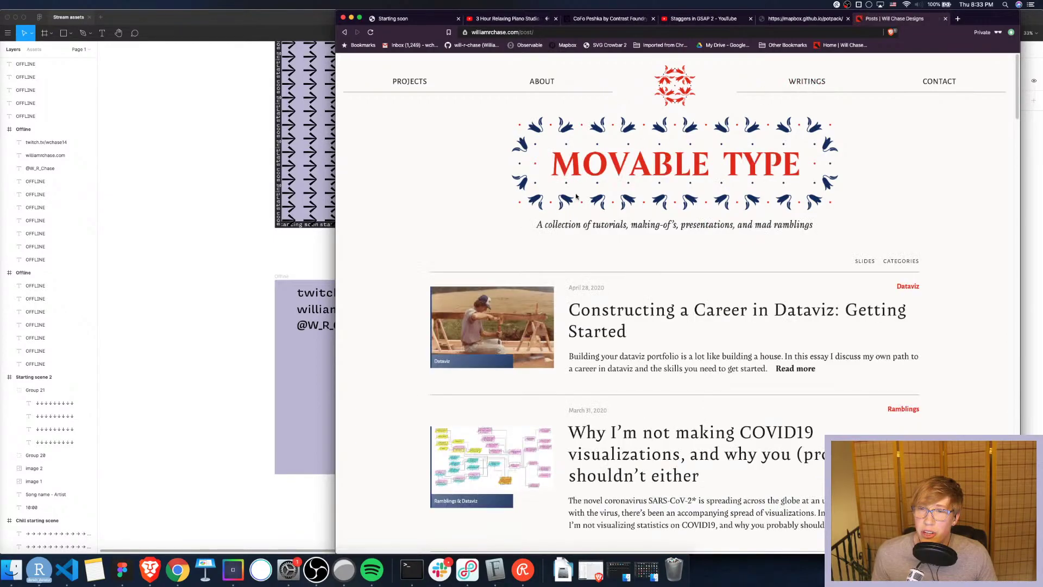
click(595, 317)
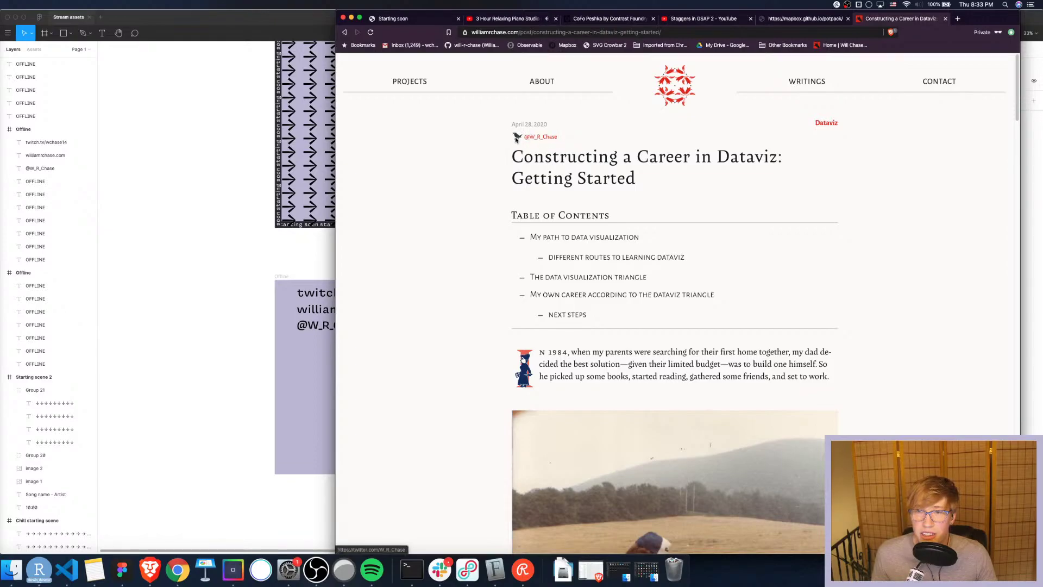
drag(577, 137, 525, 140)
click(487, 135)
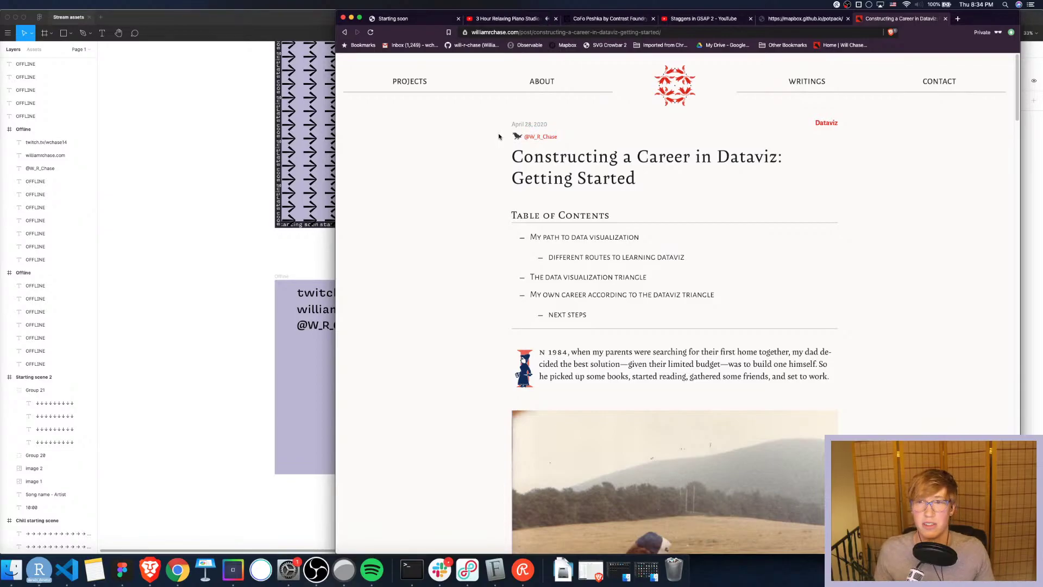
drag(571, 140, 473, 133)
click(471, 135)
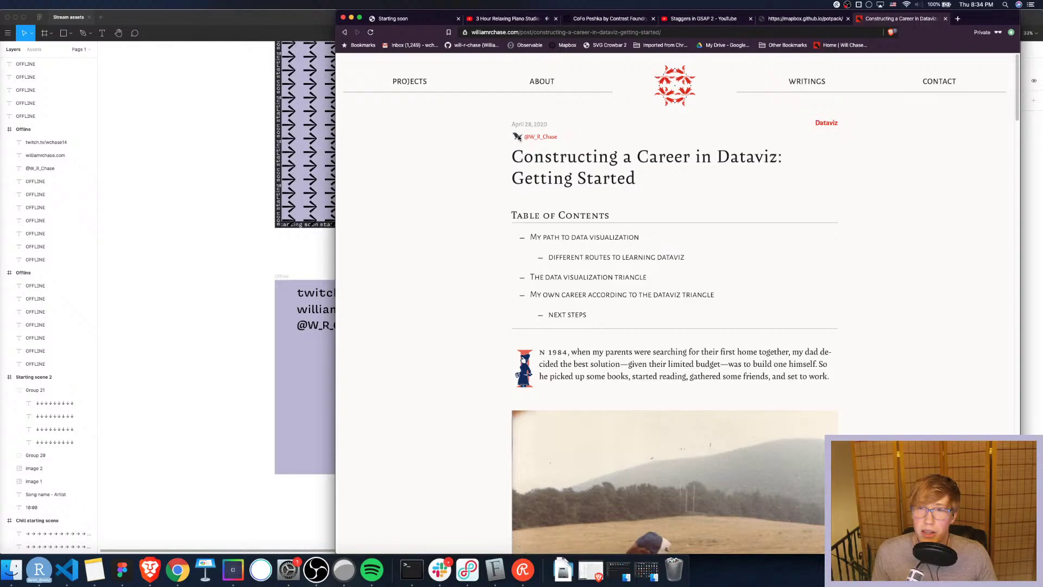
right_click(517, 138)
click(493, 142)
click(234, 258)
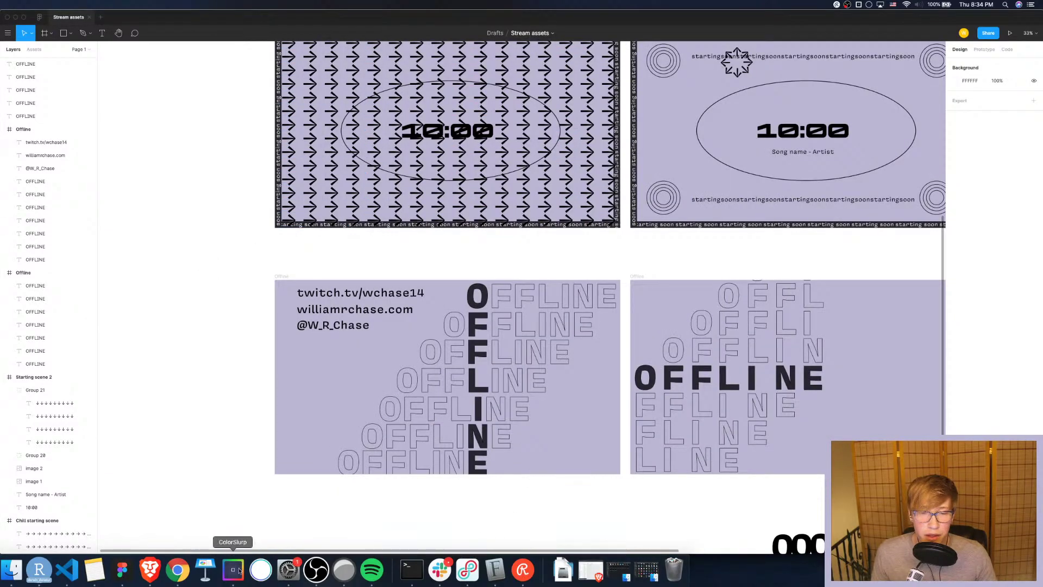
Return to Brave and search the web for "chercan font" in a new tab, looking through the results
click(150, 568)
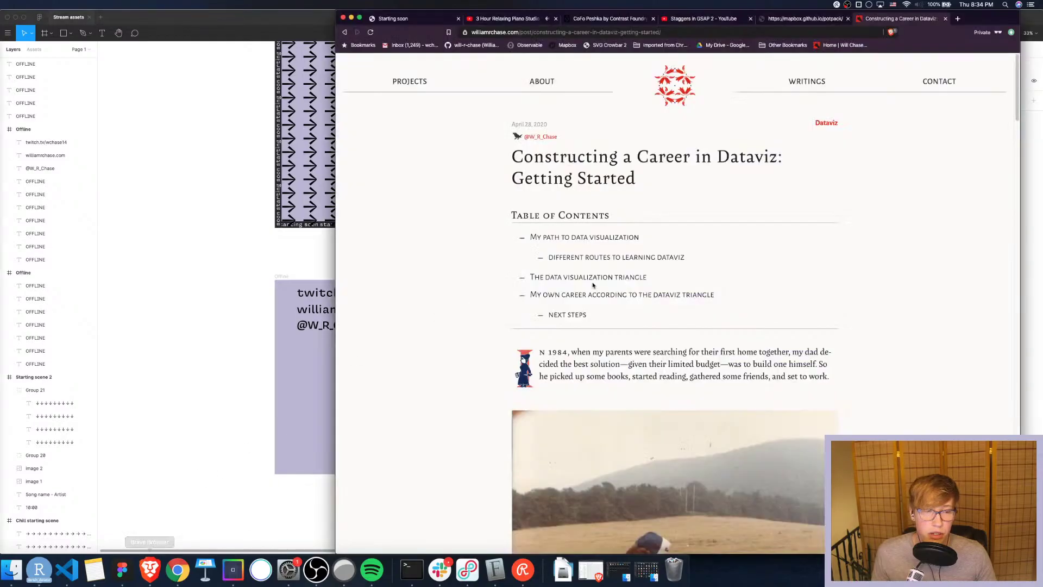
click(958, 21)
text(chercan)
key(Return)
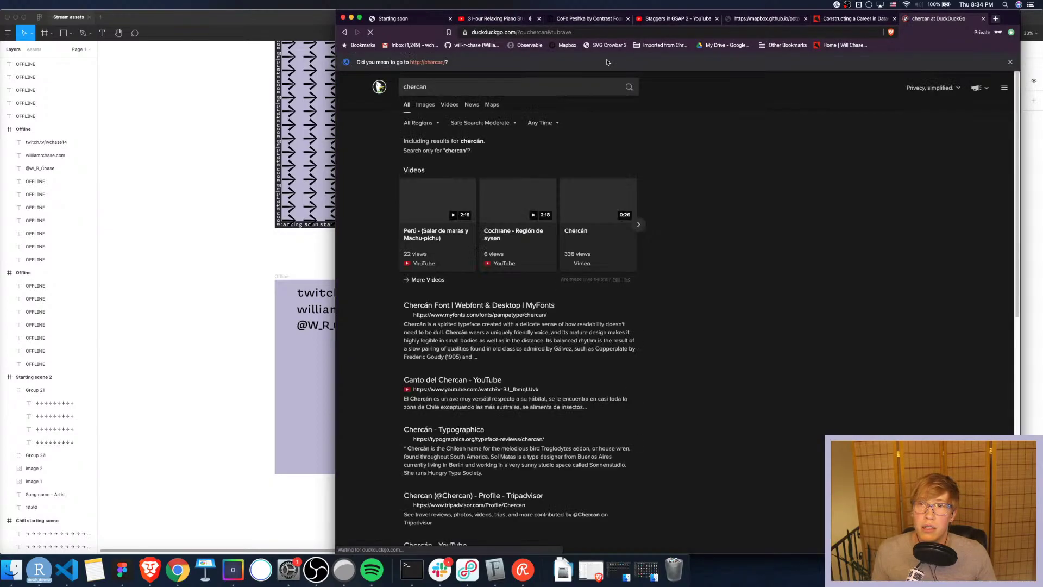
click(462, 83)
text(font)
key(Return)
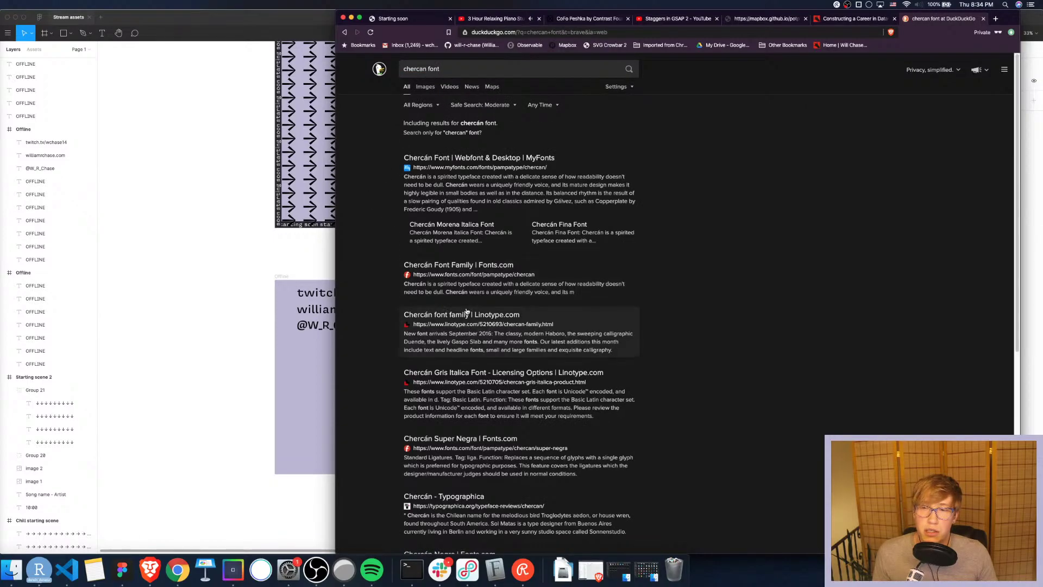
scroll(443, 471, down, 3)
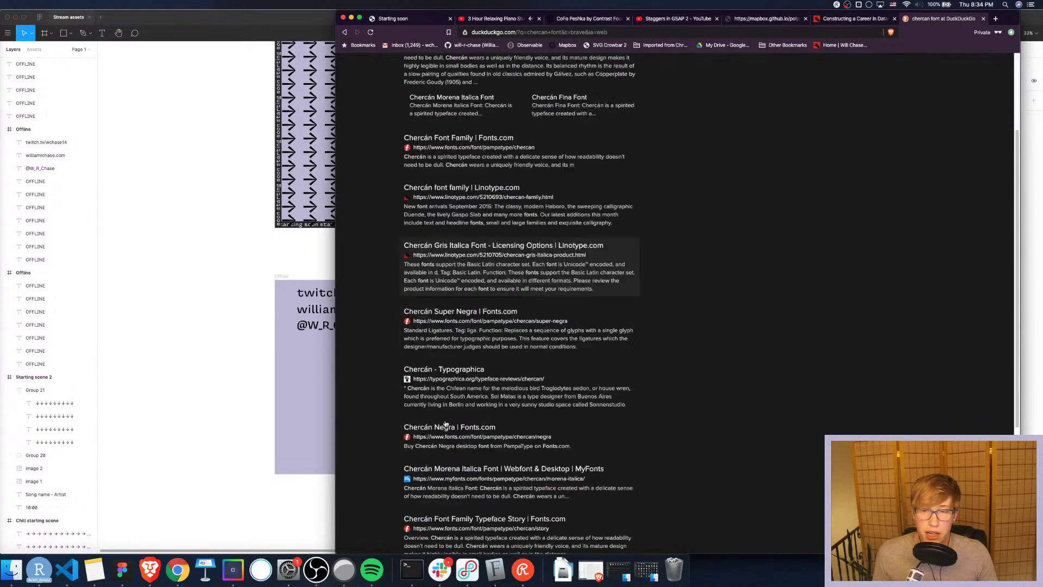
right_click(446, 422)
click(446, 422)
scroll(499, 433, down, 2)
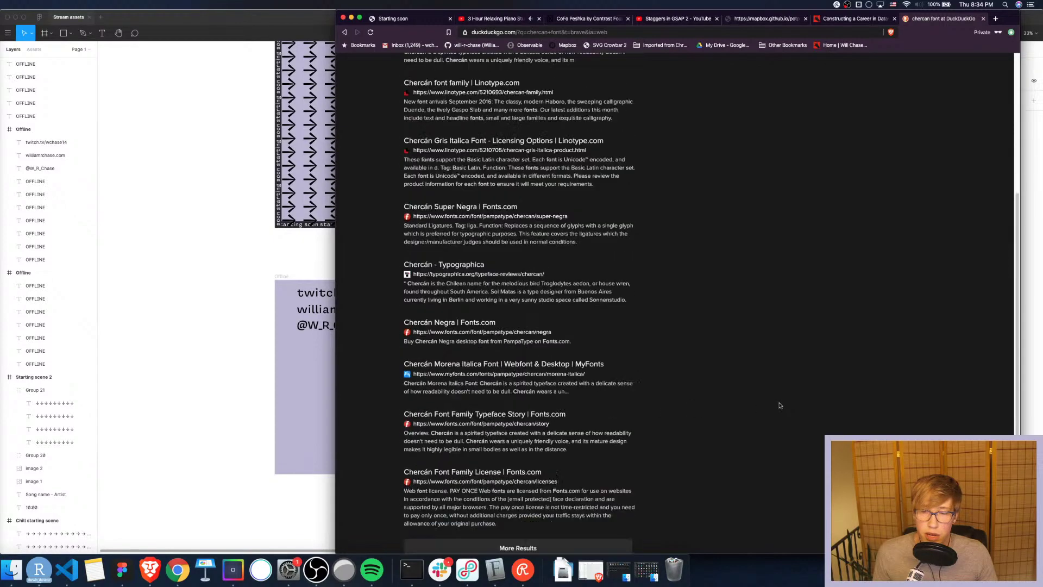
scroll(648, 301, up, 5)
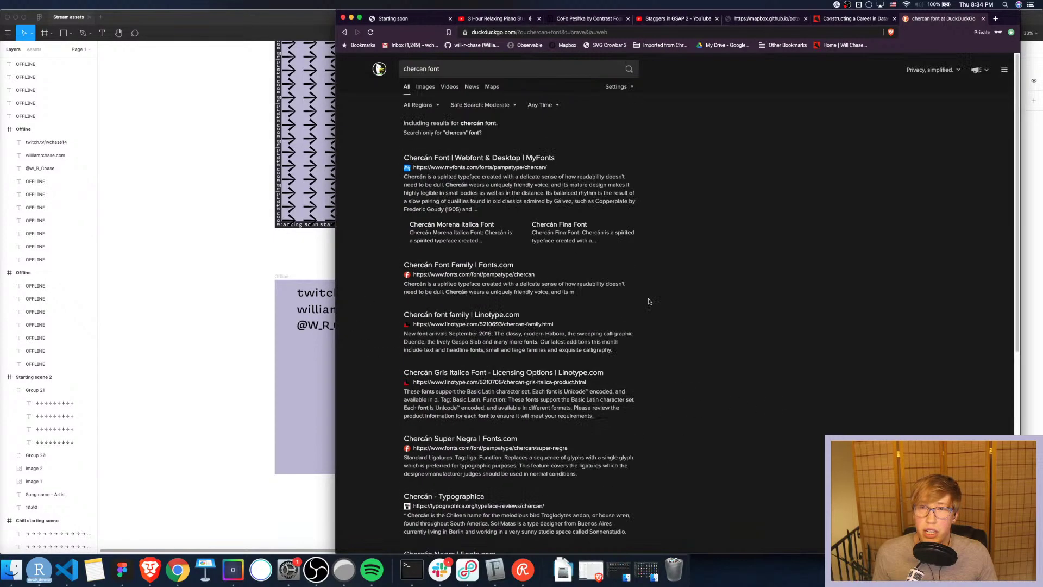
Go to the PampaType foundry site and open the Chercán page from its typeface list
click(492, 32)
text(pam)
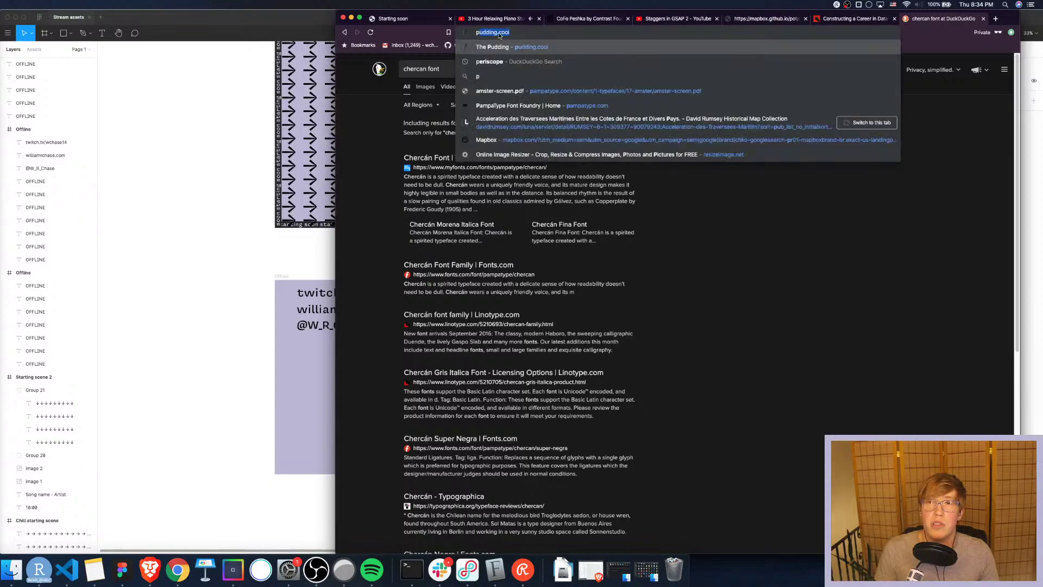
text(pamp)
key(Return)
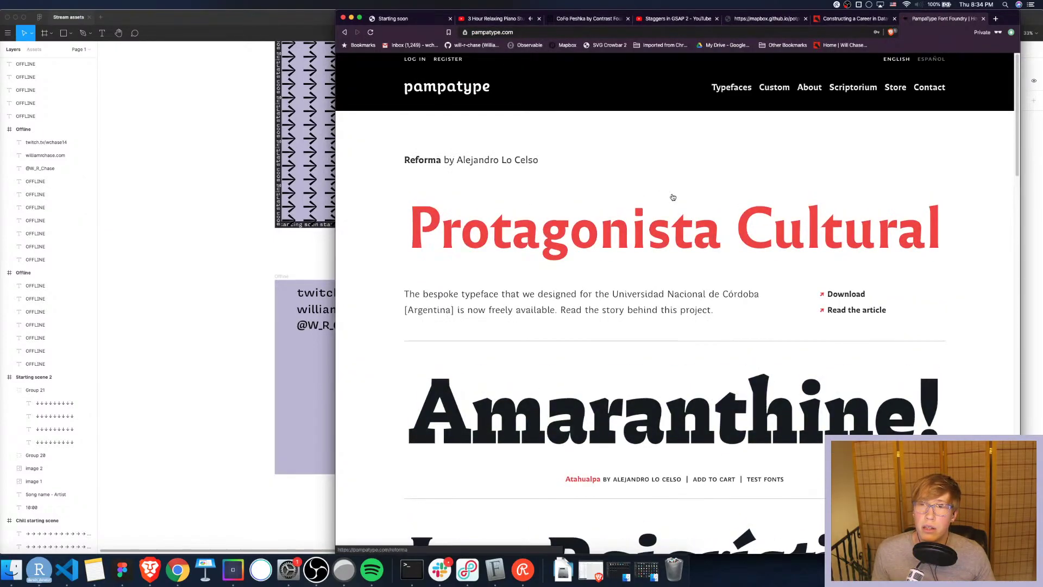
click(731, 89)
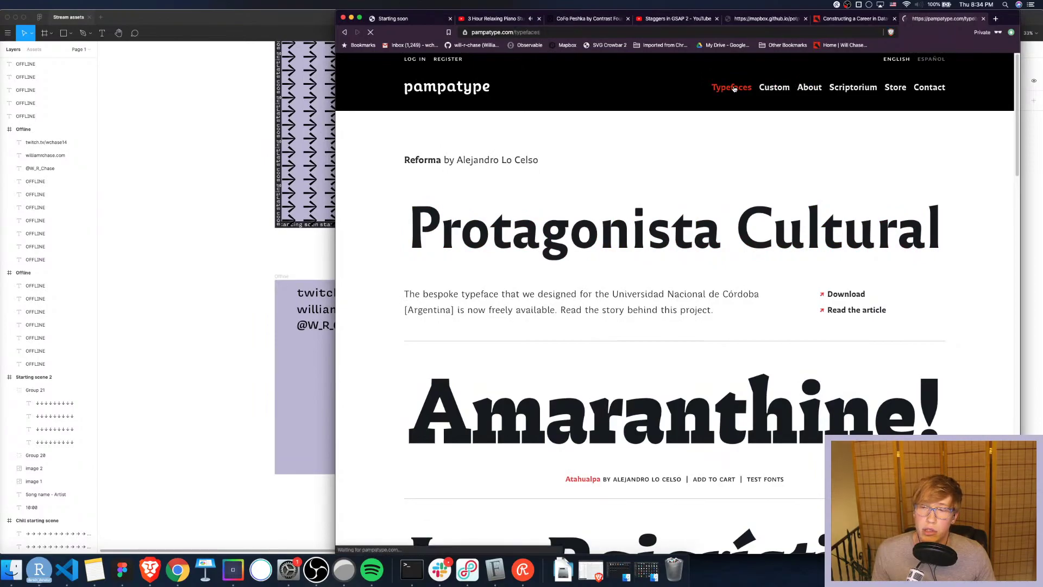
scroll(517, 325, down, 15)
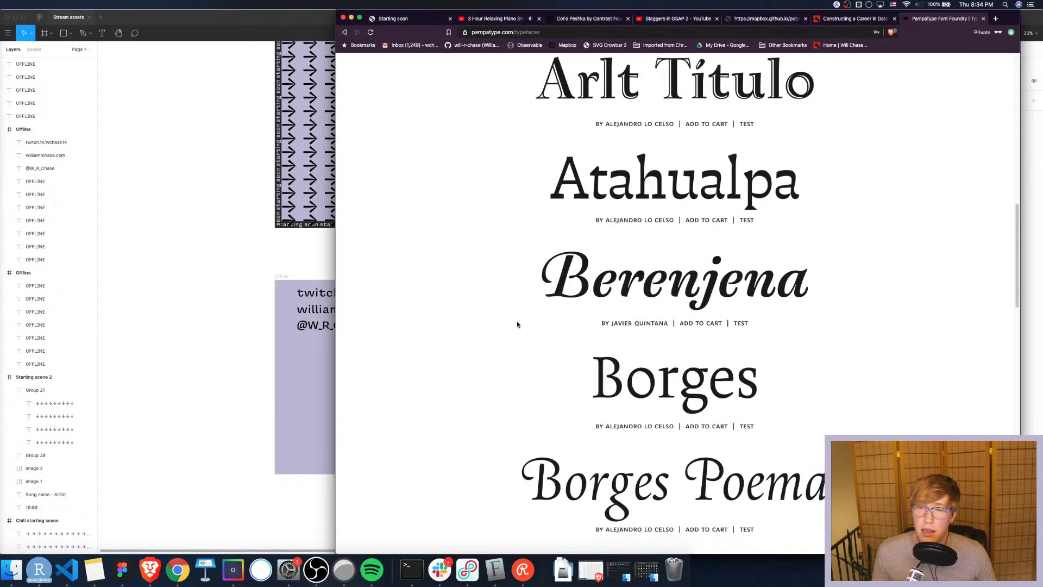
scroll(516, 324, down, 4)
click(496, 281)
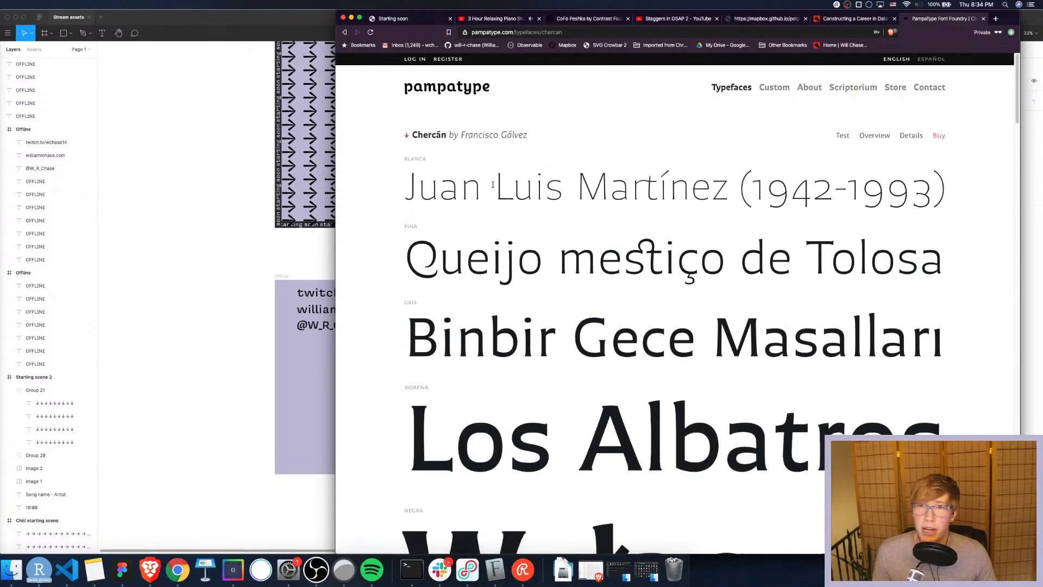
Look over the dataviz post's typography again, and examine the features and bird dingbats on the Chercán page
click(856, 19)
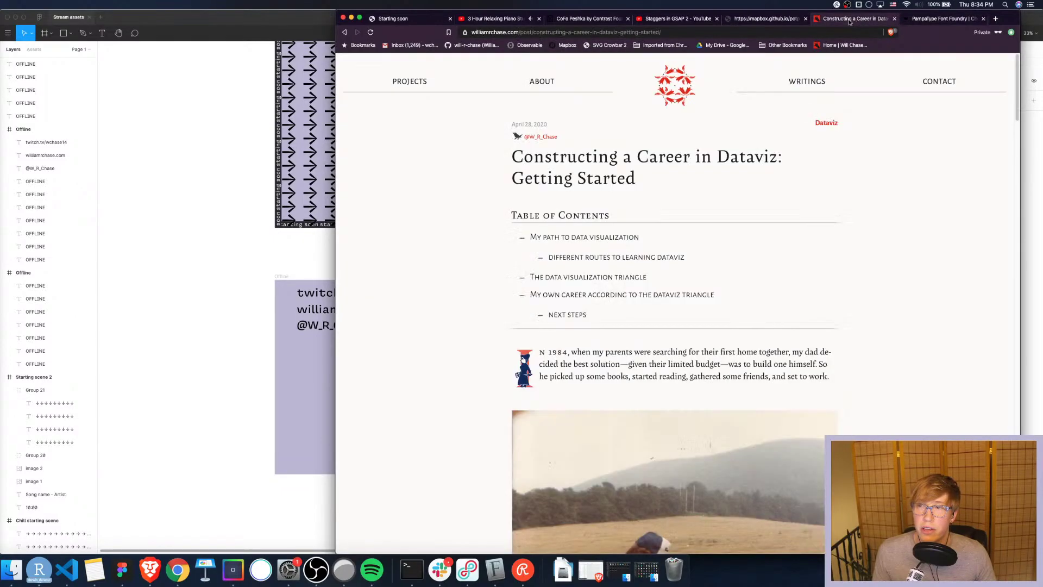
scroll(543, 367, down, 15)
scroll(538, 240, up, 1)
click(940, 19)
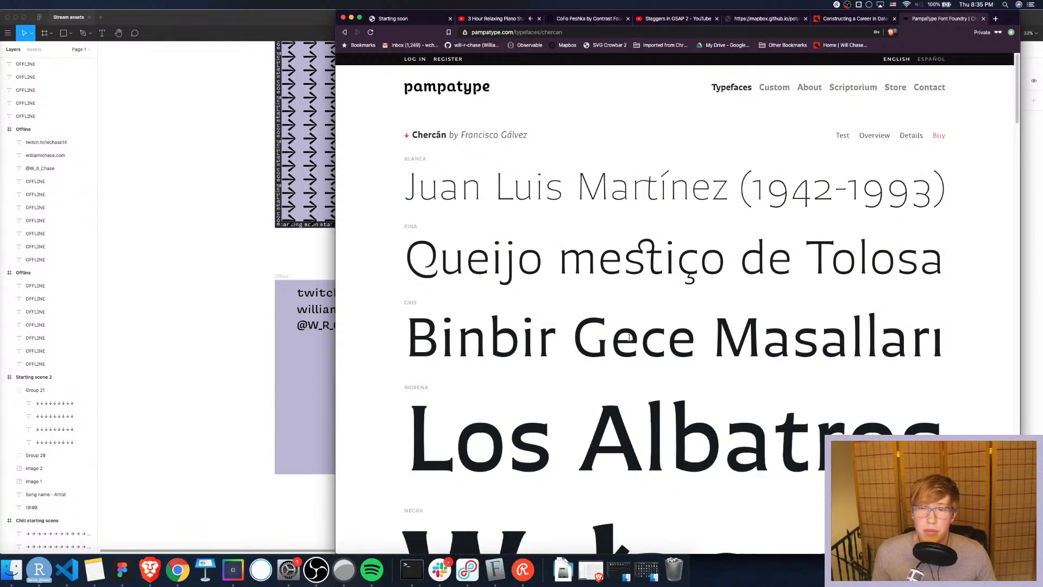
scroll(639, 314, down, 15)
scroll(640, 314, down, 4)
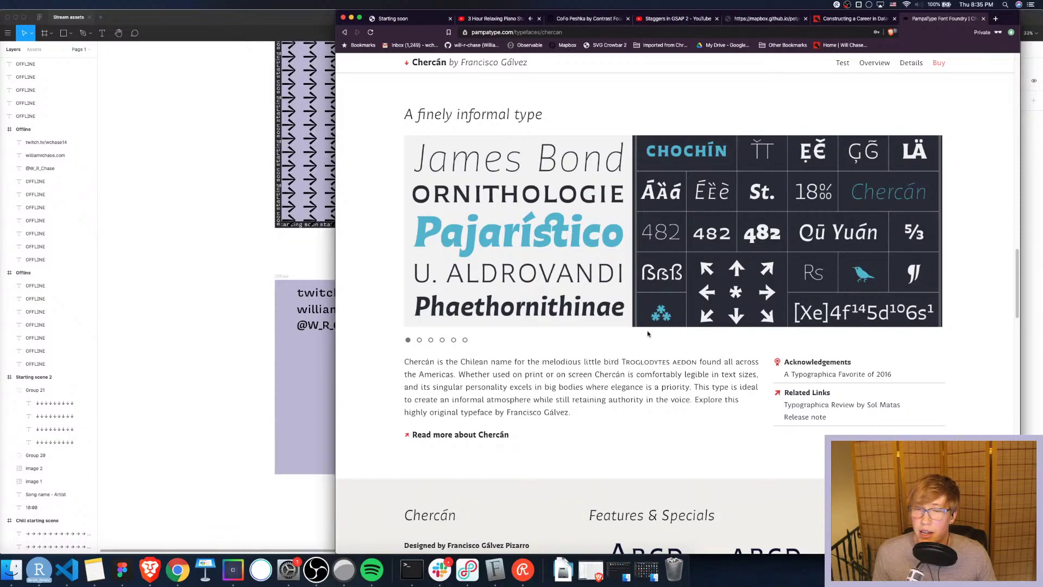
scroll(587, 346, down, 15)
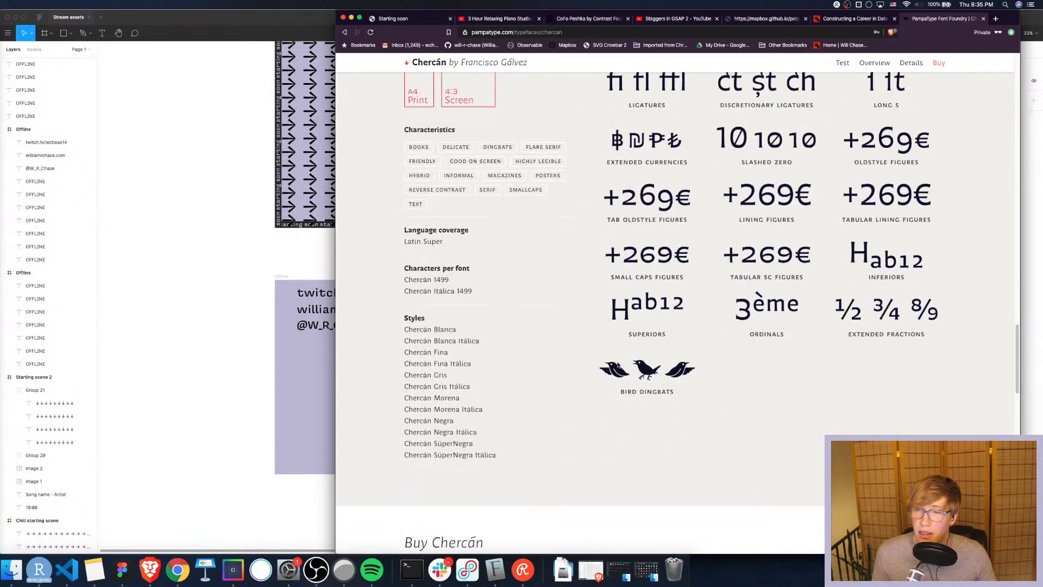
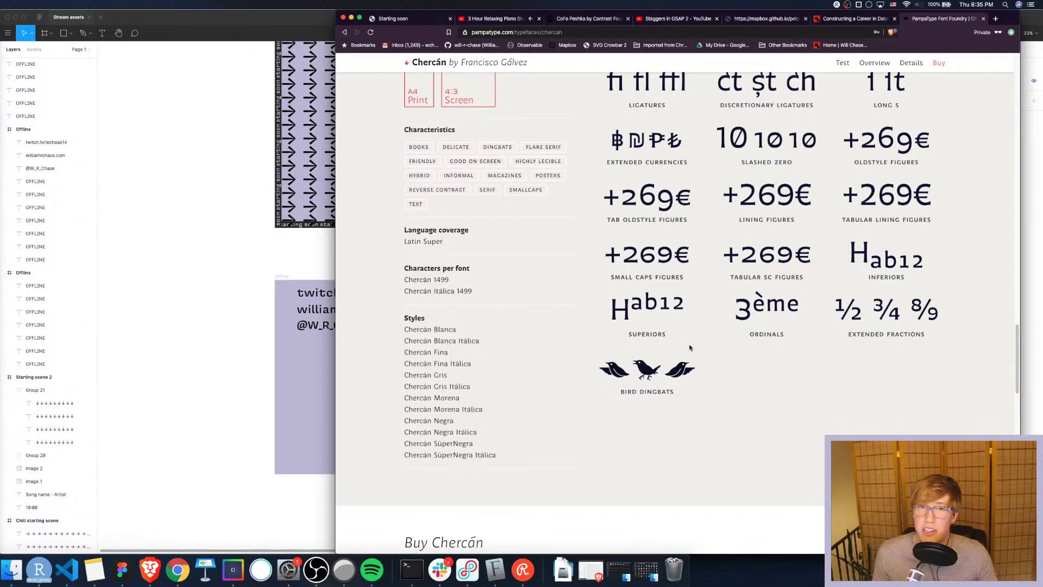
Switch back to Figma and review the starting and offline scenes alongside the colour palette and Covik Sans Mono samples
click(256, 325)
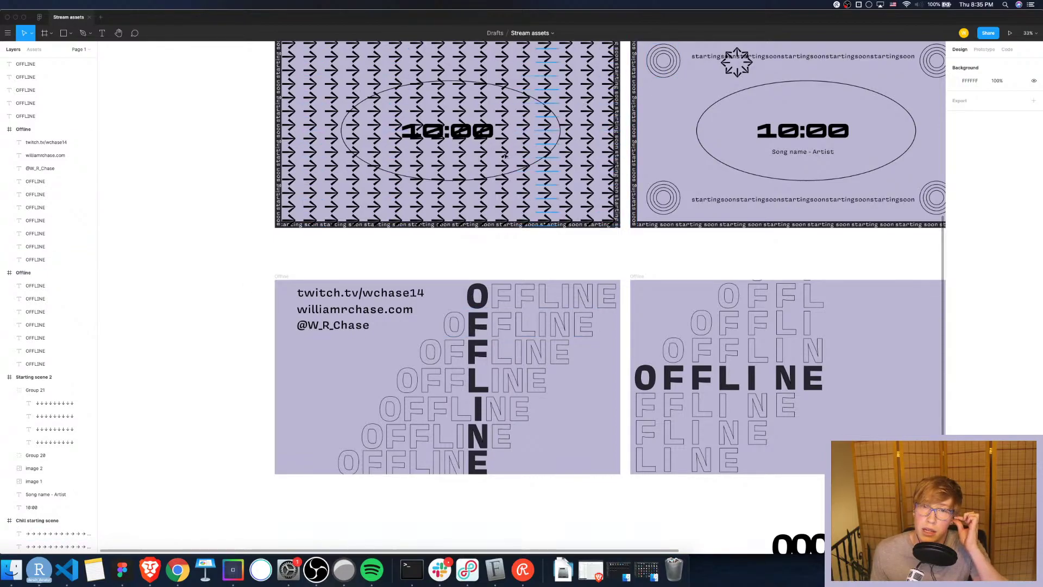
scroll(423, 355, up, 10)
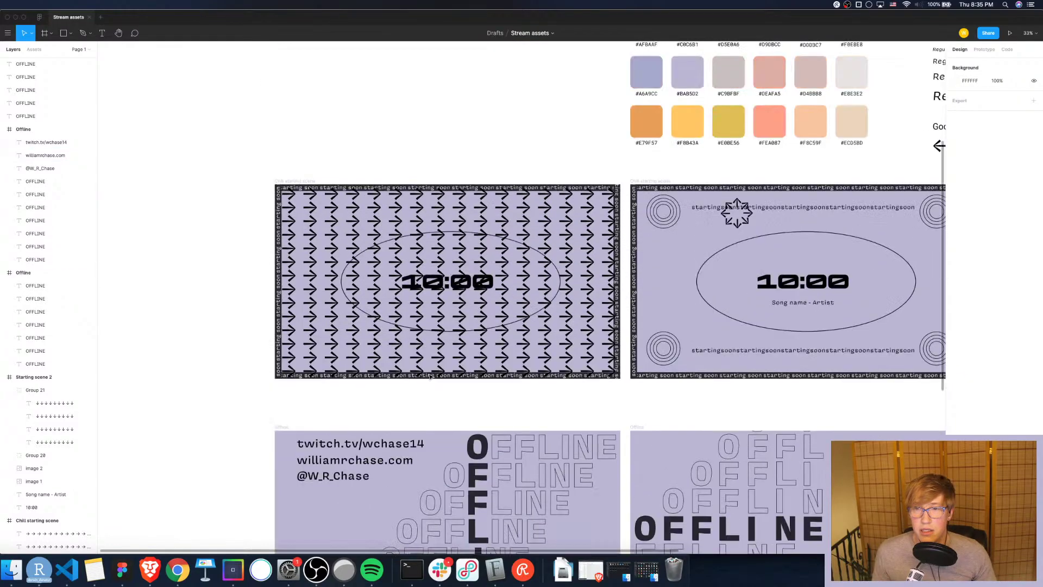
scroll(430, 376, right, 15)
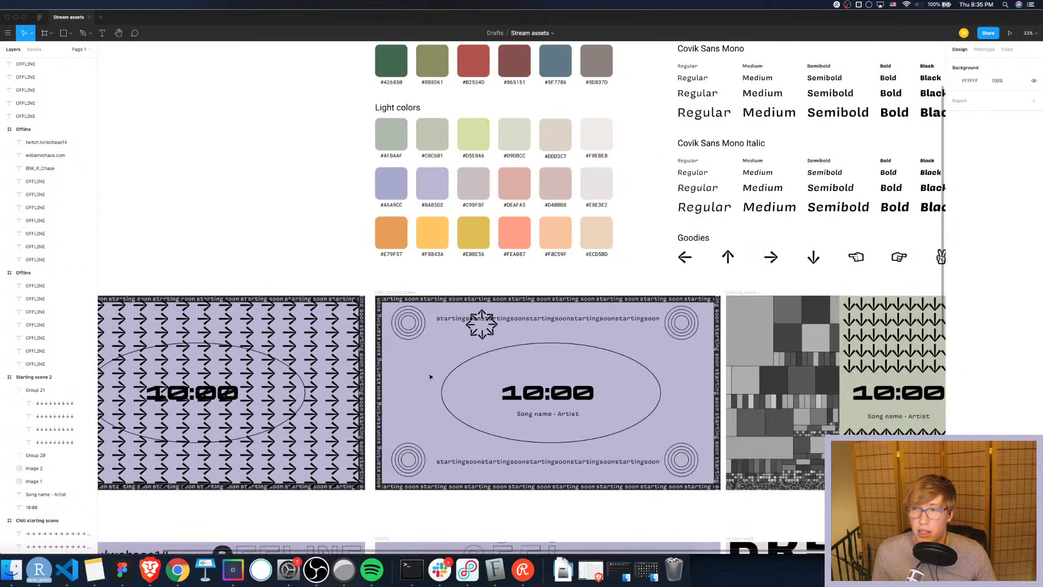
scroll(430, 376, left, 14)
scroll(430, 376, down, 11)
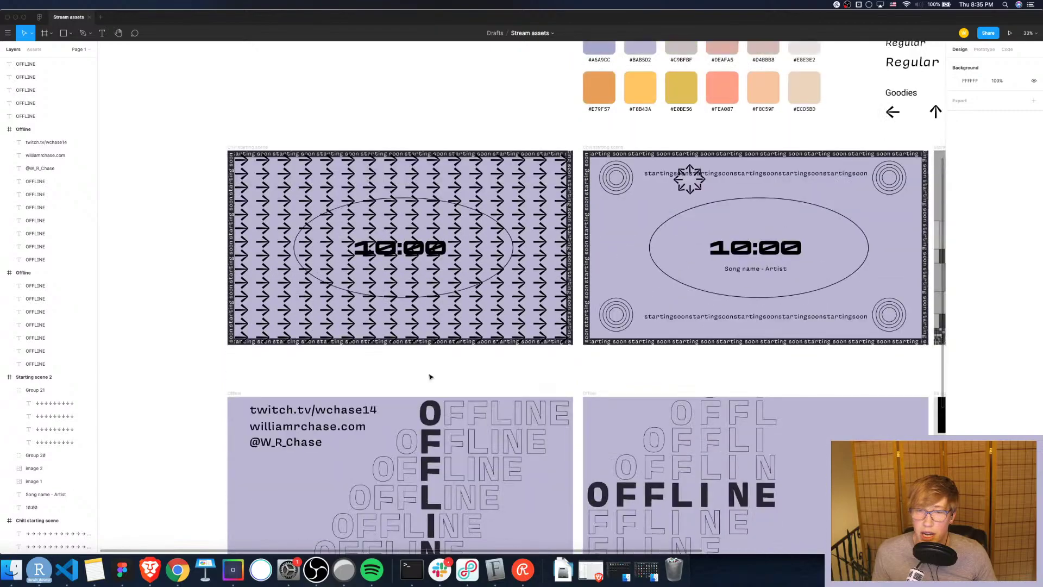
scroll(430, 376, up, 4)
scroll(430, 377, down, 4)
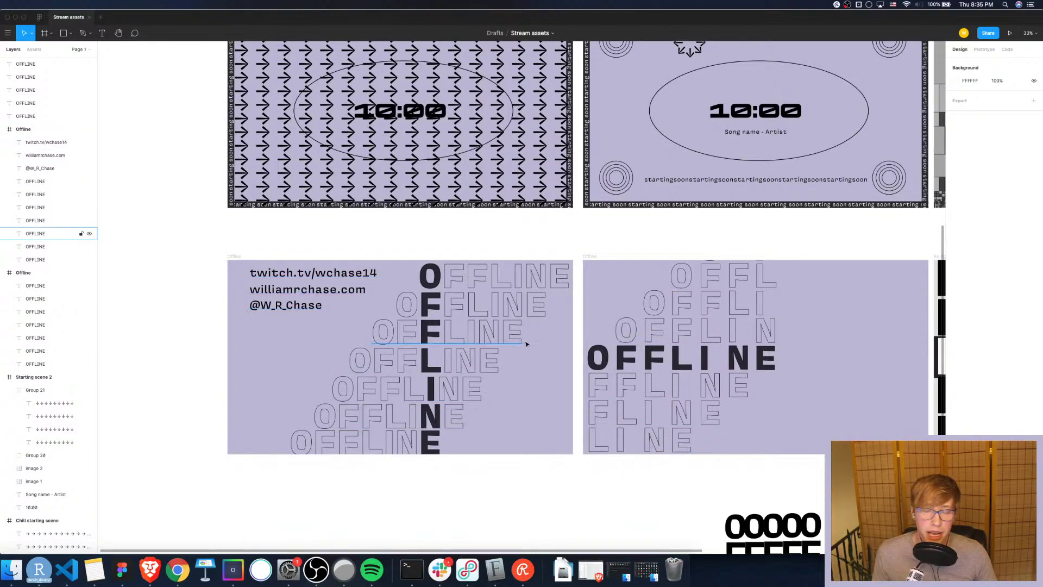
Switch to Brave and open fontdrop.info in a new tab
click(151, 569)
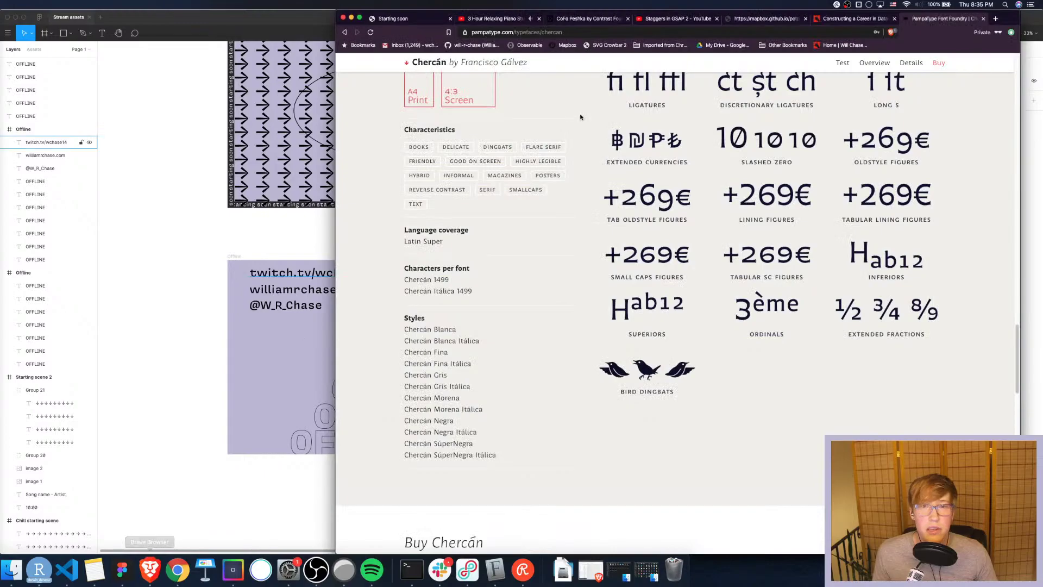
click(995, 20)
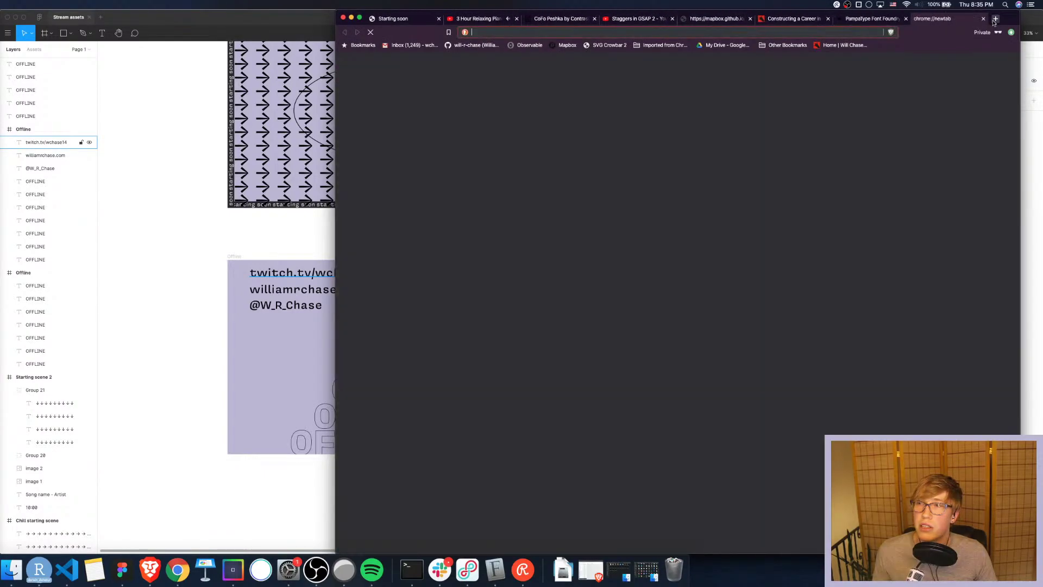
text(fon)
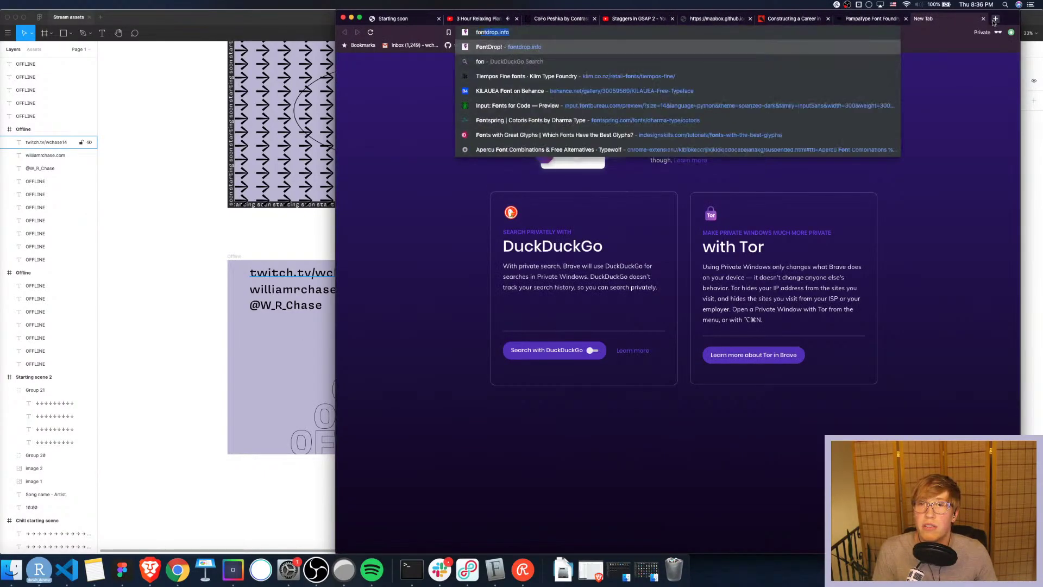
key(Return)
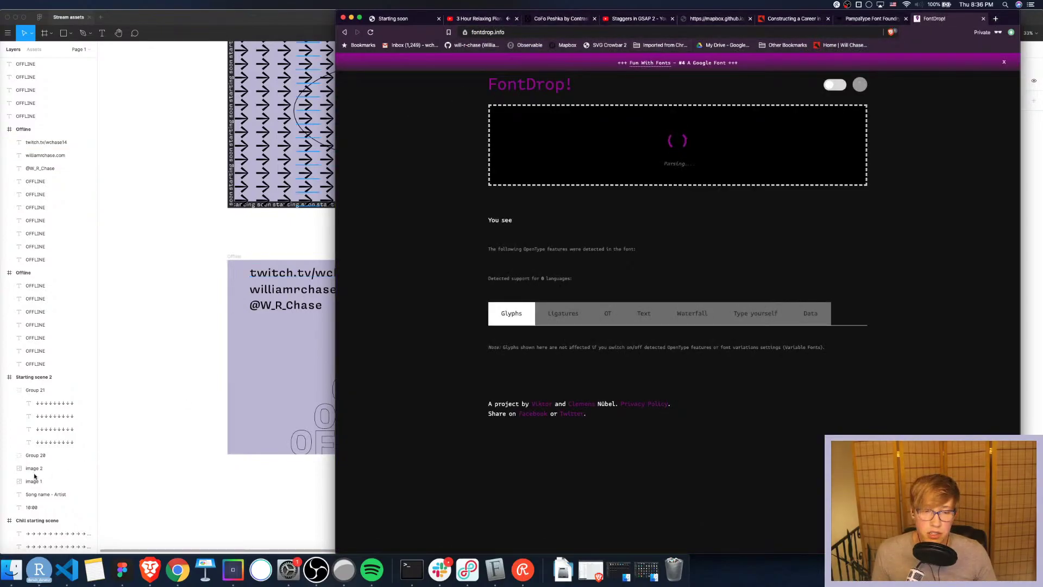
Open the Downloads folder in Finder, search for "covik", and move the window so the font file names are fully readable
right_click(9, 577)
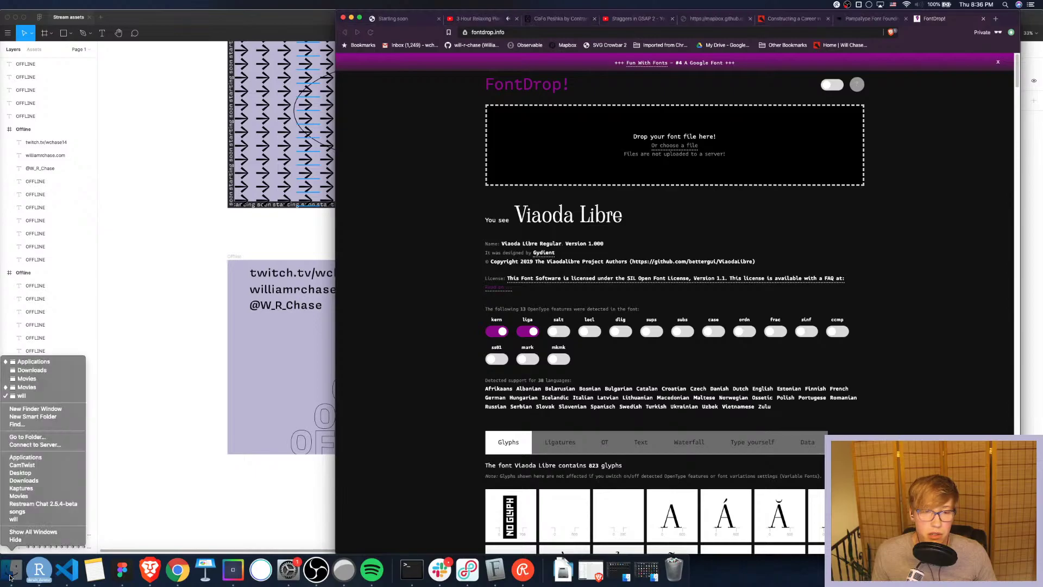
click(31, 371)
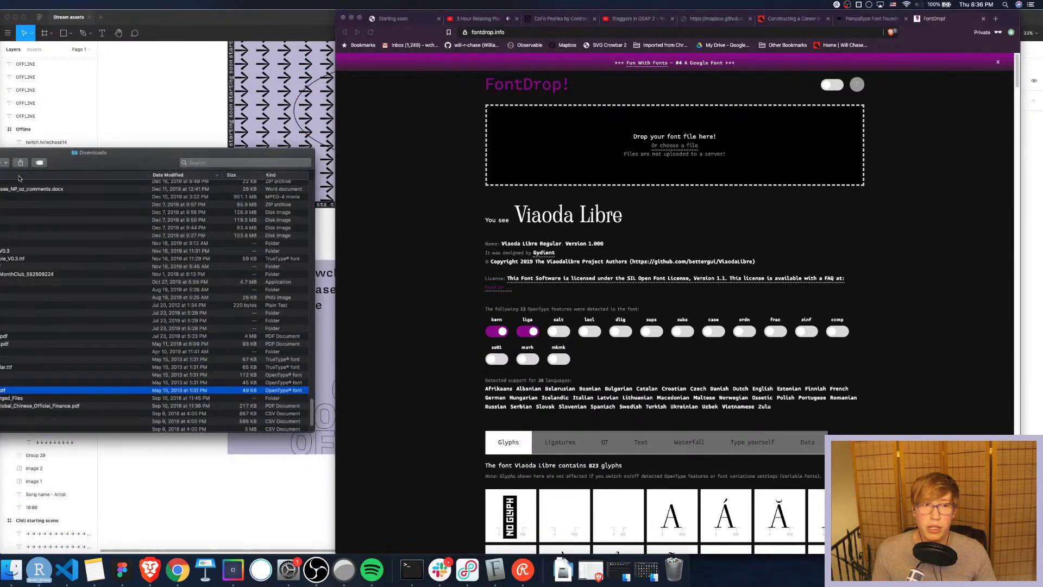
click(263, 161)
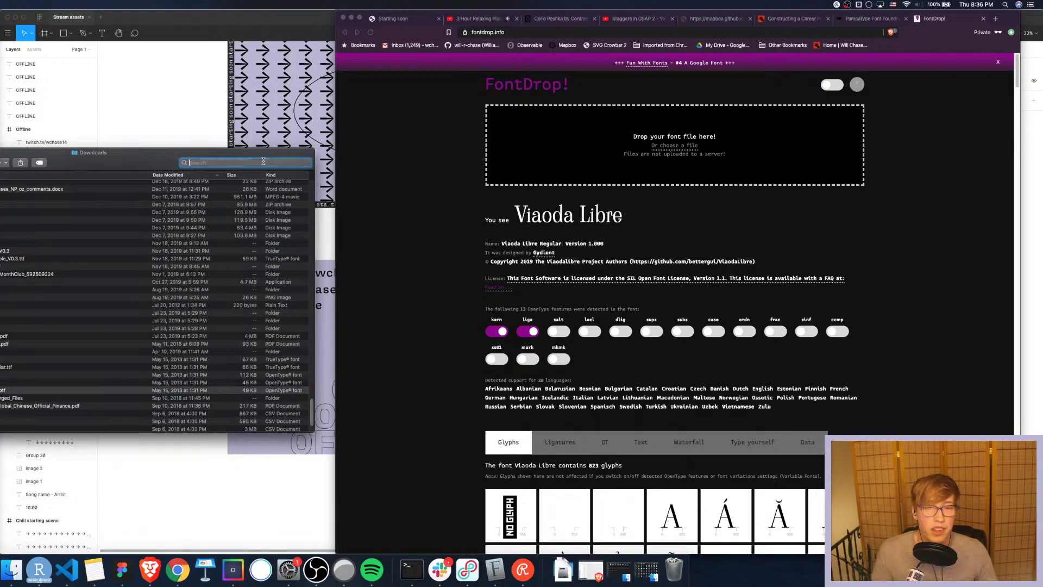
text(covik)
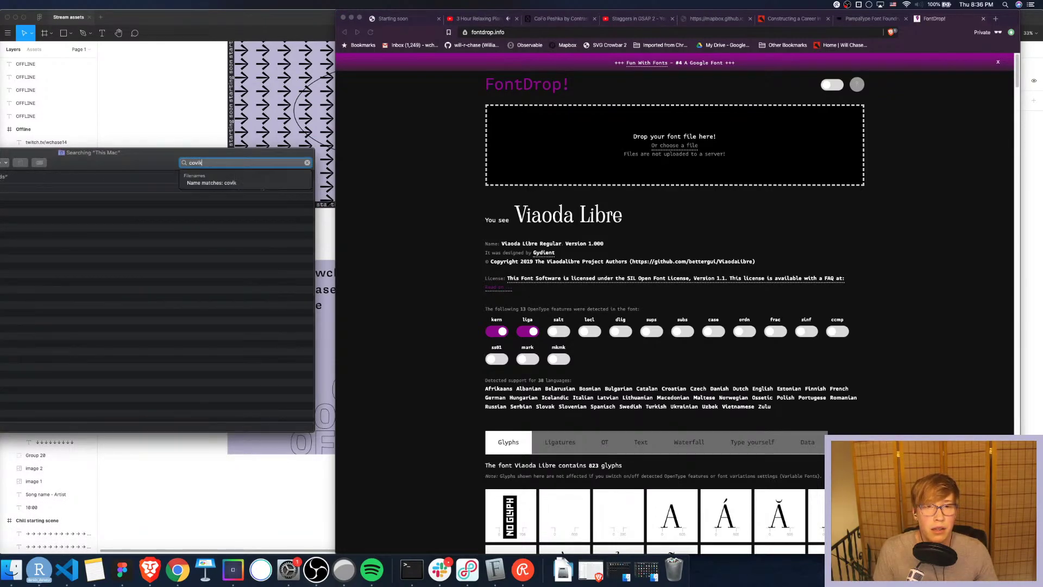
drag(24, 153, 149, 161)
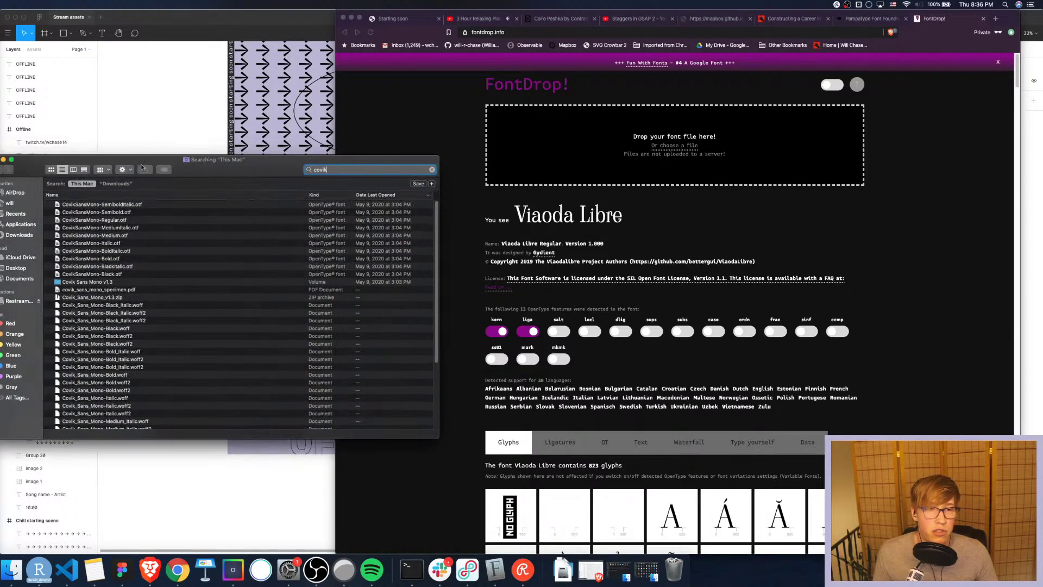
Load CovikSansMono-Regular.otf from Finder into the FontDrop page and glance over the font's overview
drag(79, 220, 516, 175)
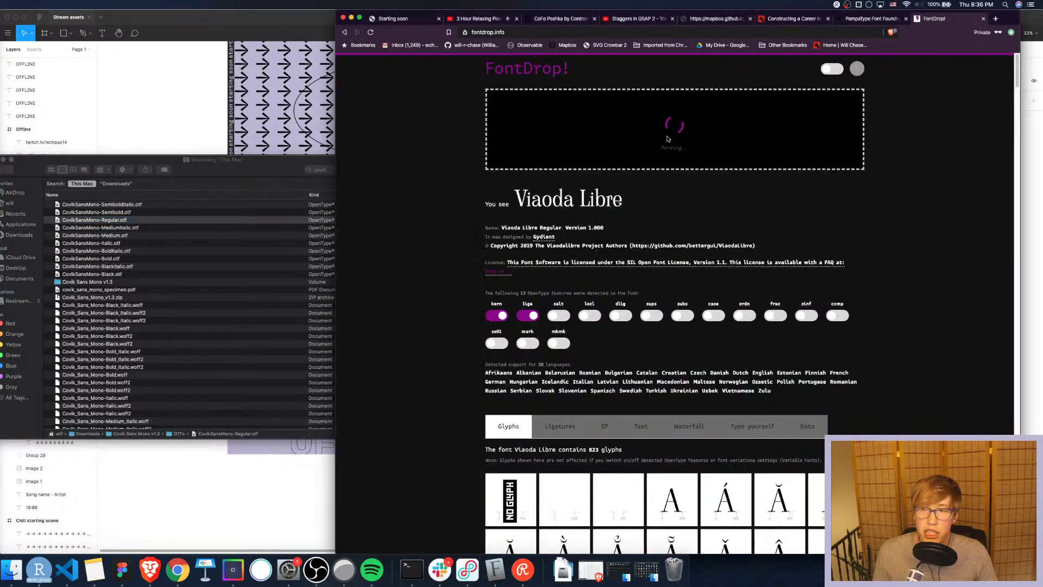
scroll(457, 359, down, 10)
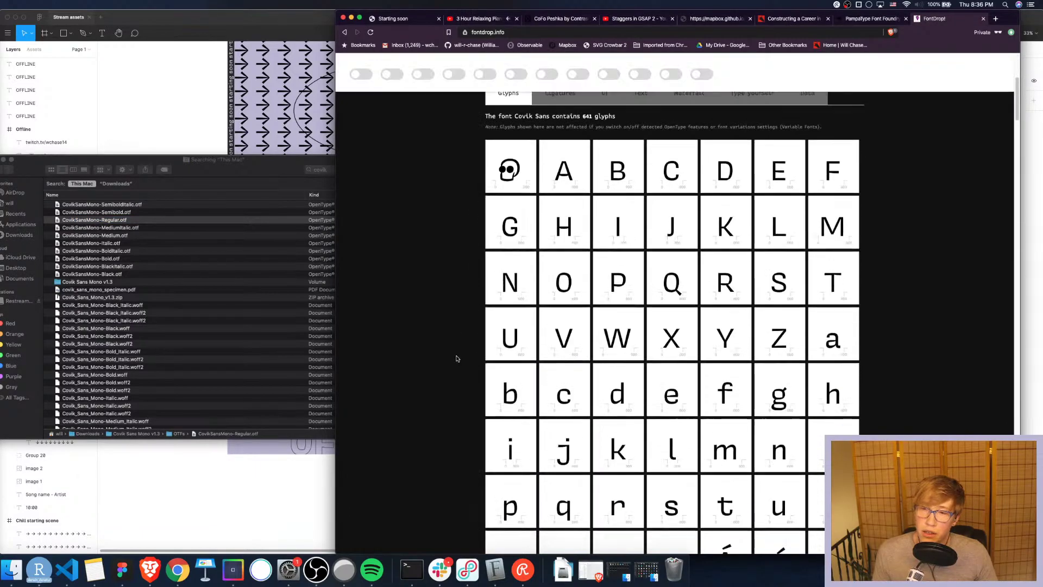
scroll(869, 274, up, 10)
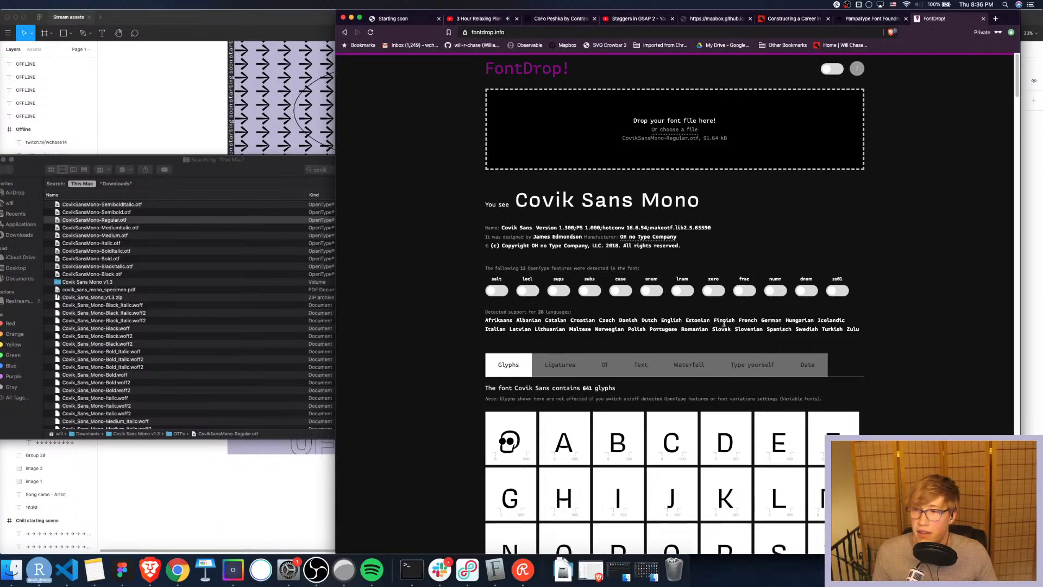
Examine Covik Sans Mono's ligatures, OpenType features, text samples, waterfall, typing area and font data for extra characters
click(560, 365)
scroll(598, 356, down, 1)
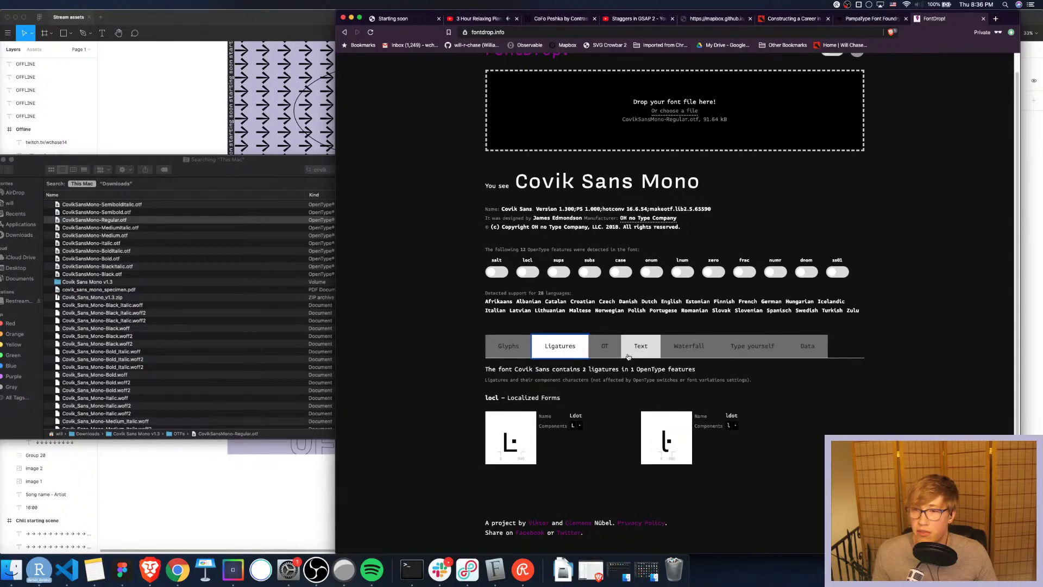
click(608, 347)
scroll(644, 359, down, 5)
scroll(644, 360, down, 2)
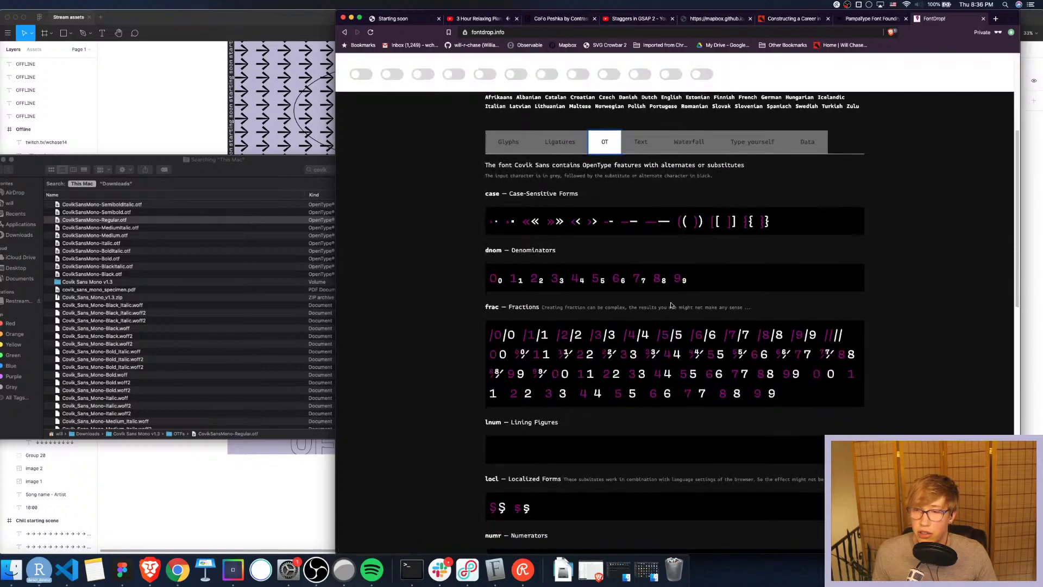
scroll(641, 326, up, 2)
click(632, 184)
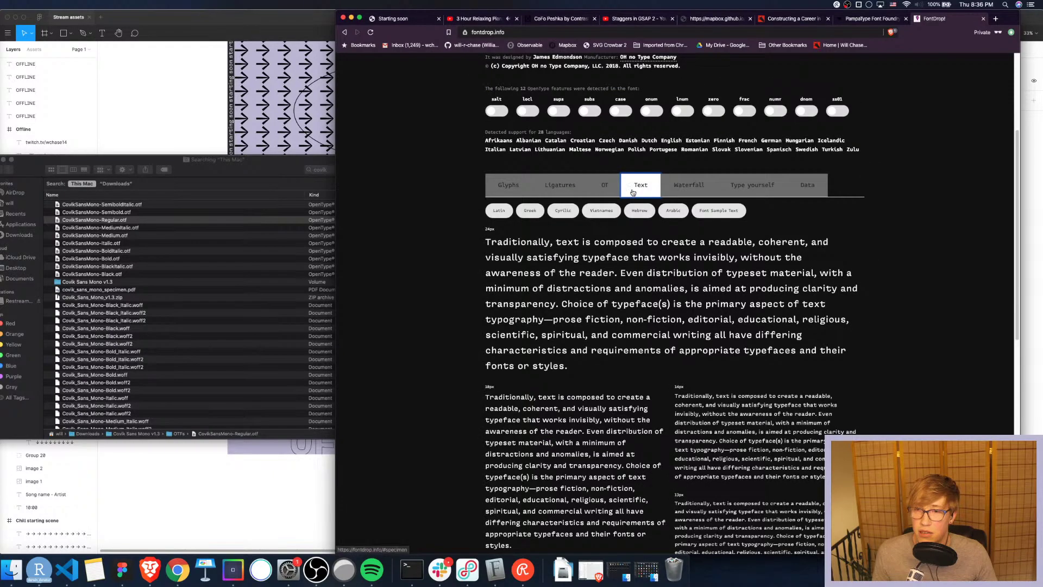
click(689, 185)
click(749, 186)
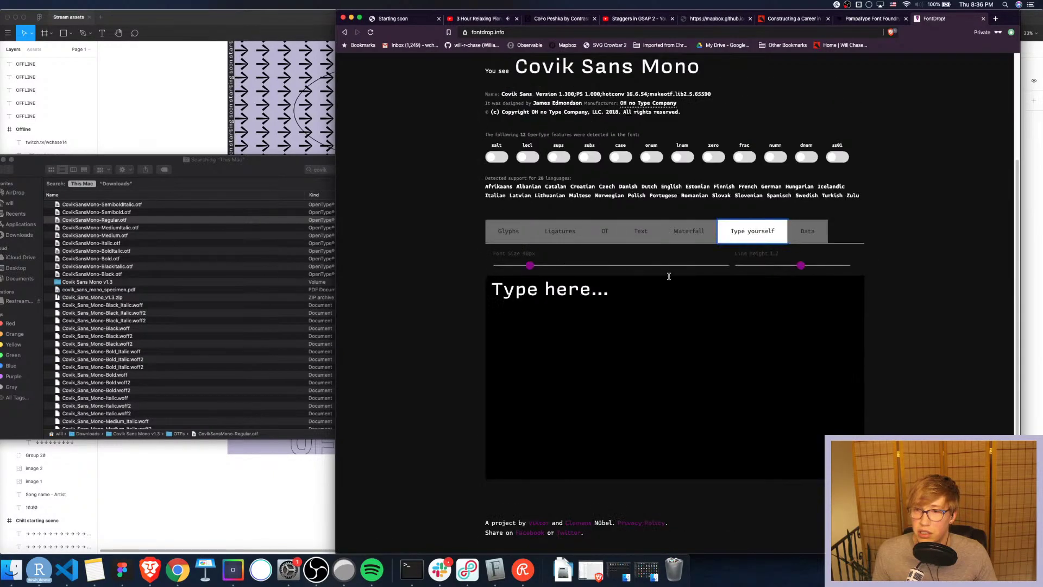
click(808, 231)
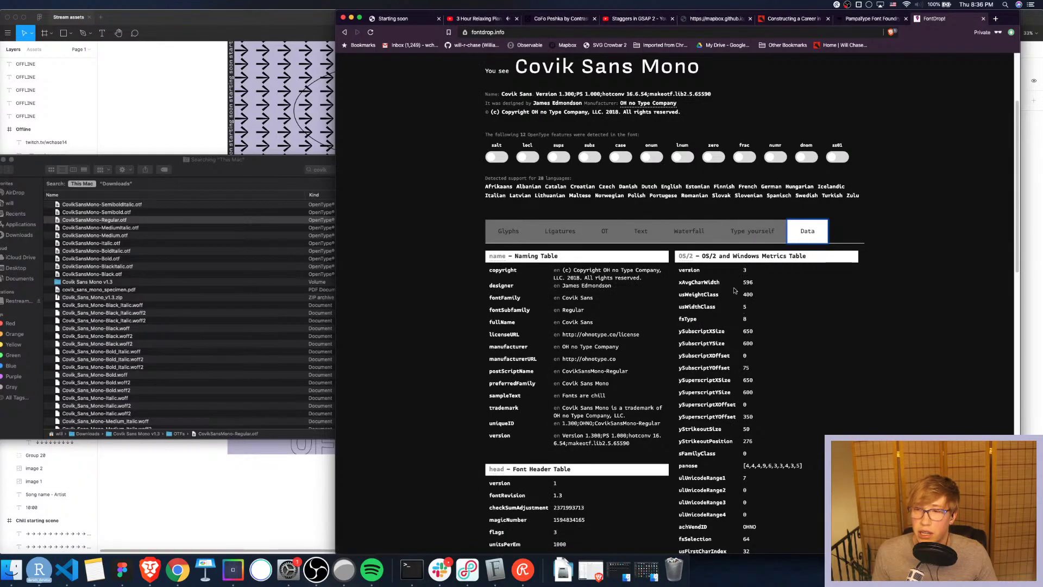
scroll(739, 301, down, 1)
scroll(739, 300, down, 5)
scroll(739, 301, up, 8)
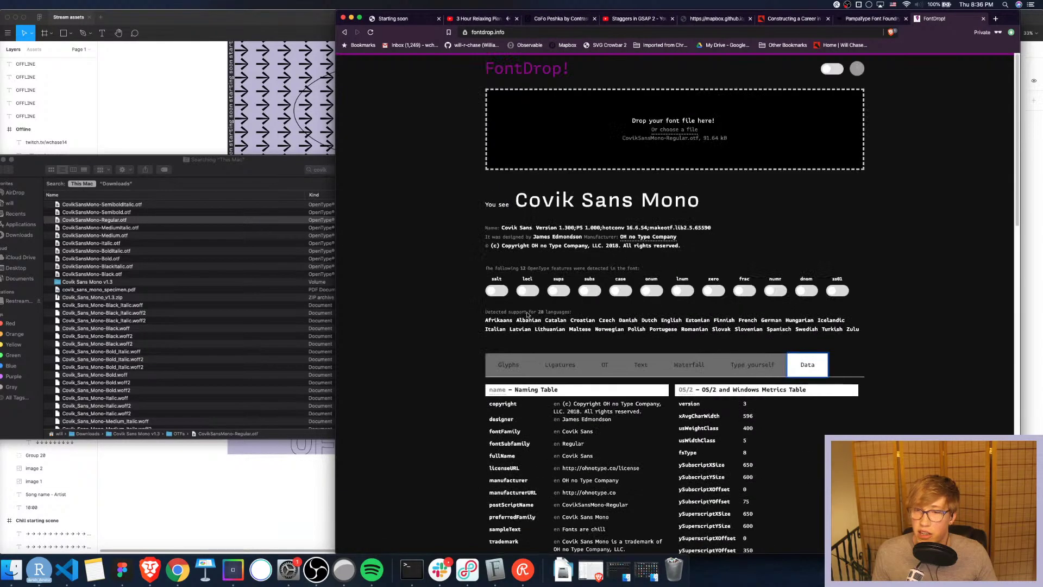
Return to the Covik Sans Mono glyph overview and look past the letters and punctuation for the arrows and symbols
click(501, 365)
scroll(733, 356, down, 15)
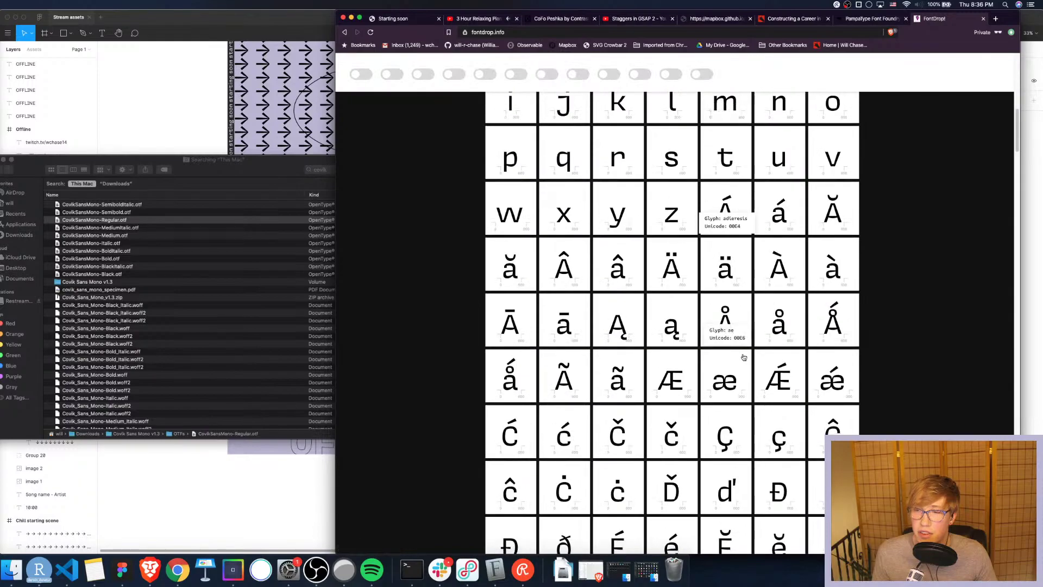
scroll(744, 357, down, 20)
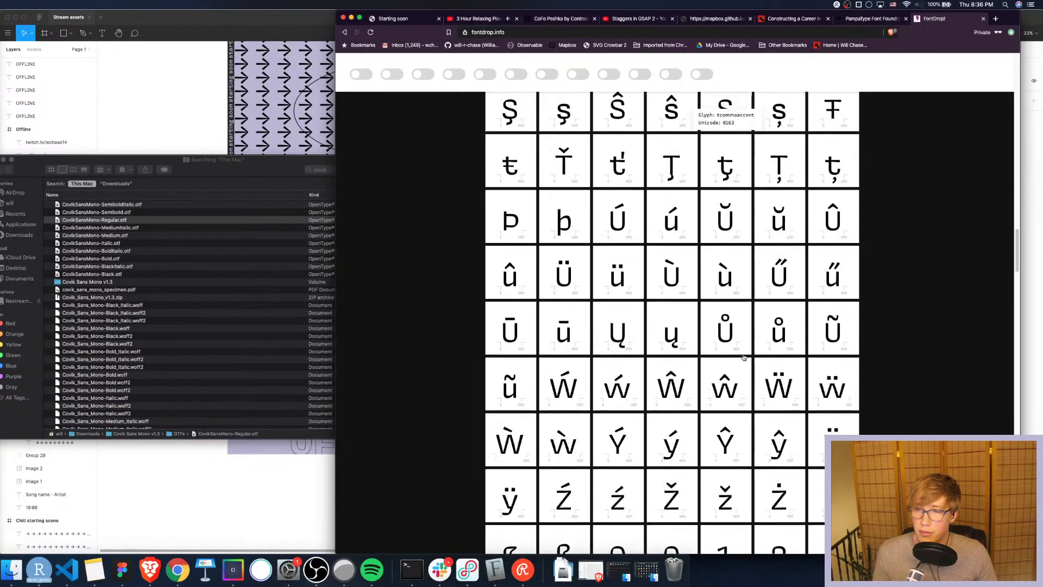
scroll(744, 357, down, 15)
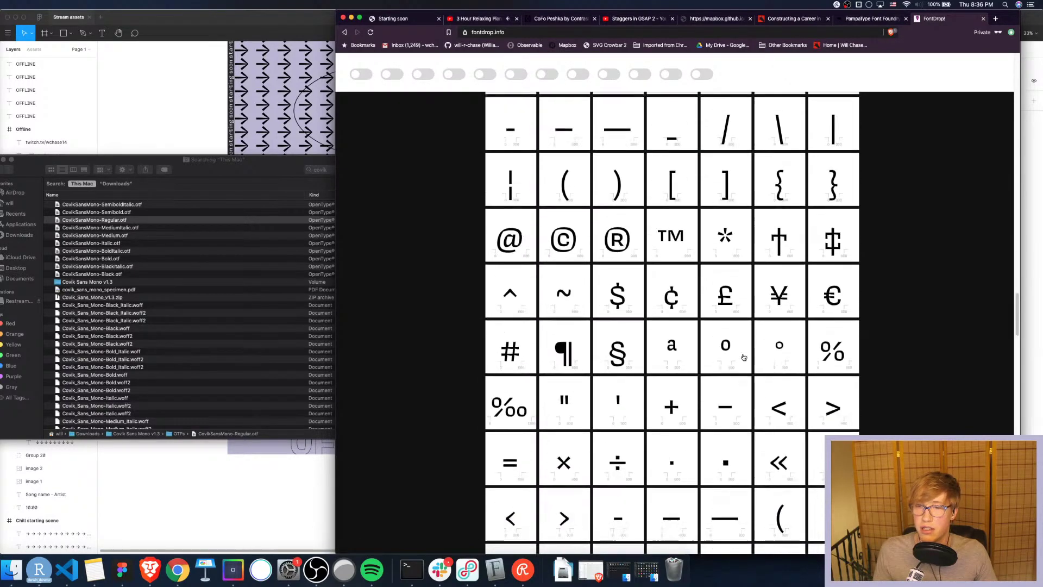
scroll(744, 357, down, 15)
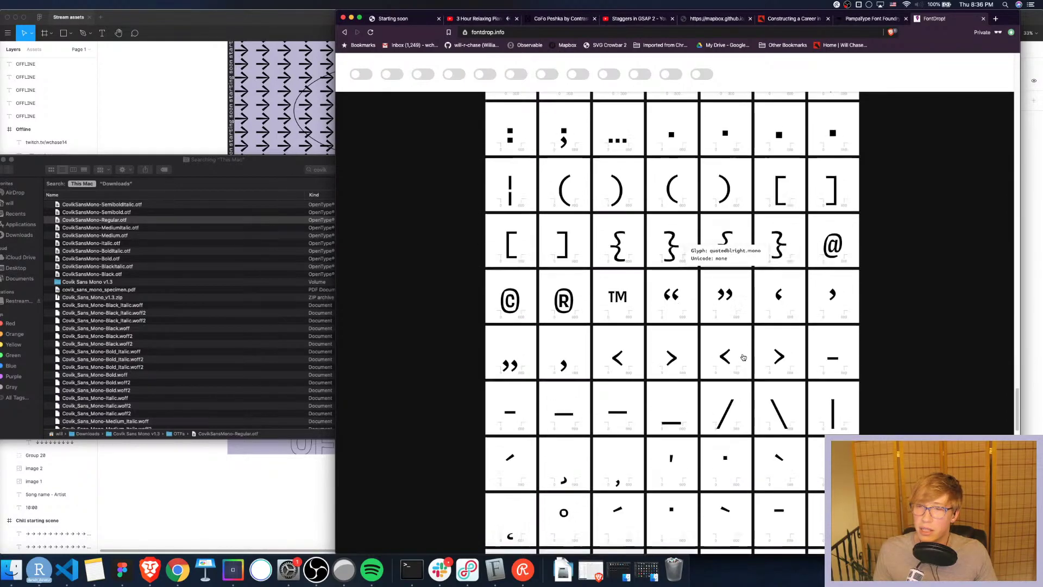
scroll(744, 357, down, 15)
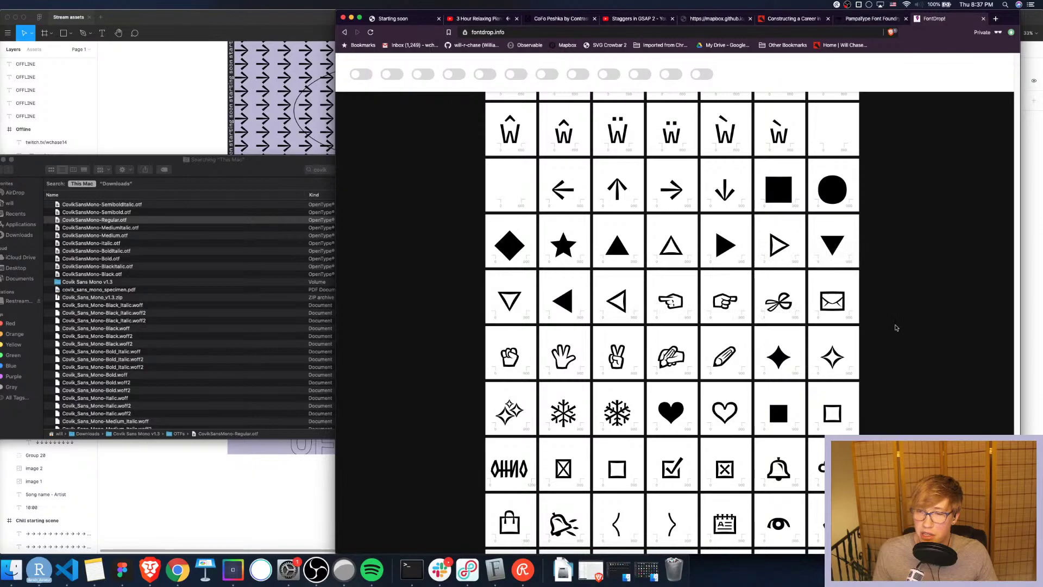
Examine the Covik Sans Mono arrows, shapes, hands and pictograms through the end of the set for icons to accompany the contact lines
scroll(897, 327, down, 1)
scroll(896, 328, down, 3)
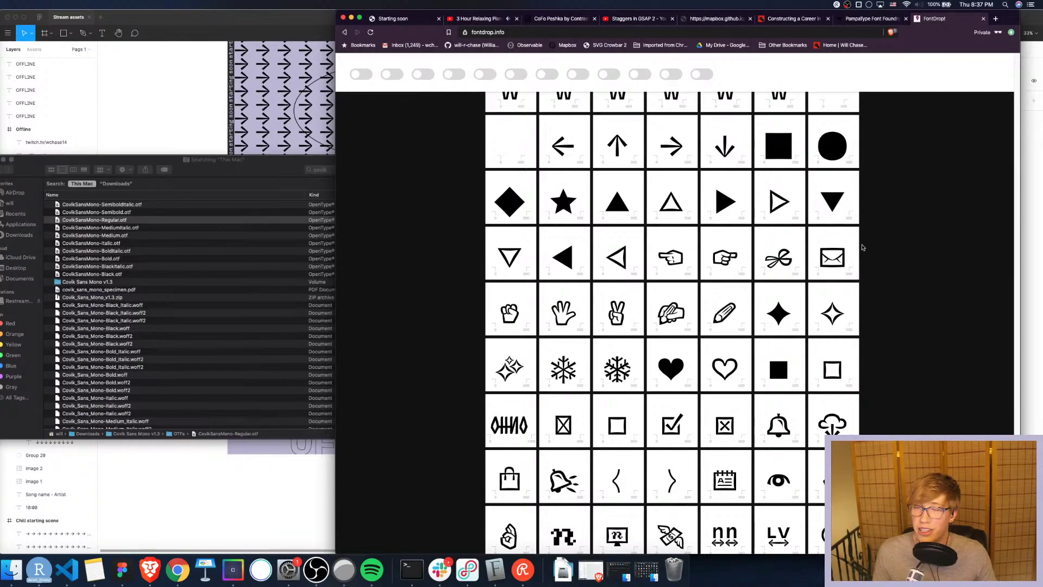
scroll(728, 255, down, 1)
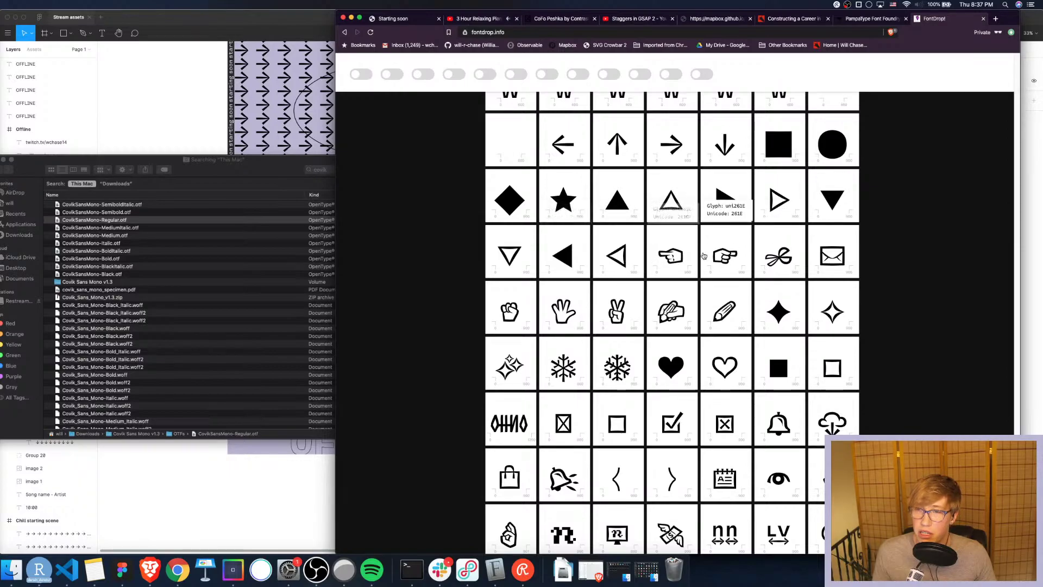
scroll(794, 300, down, 3)
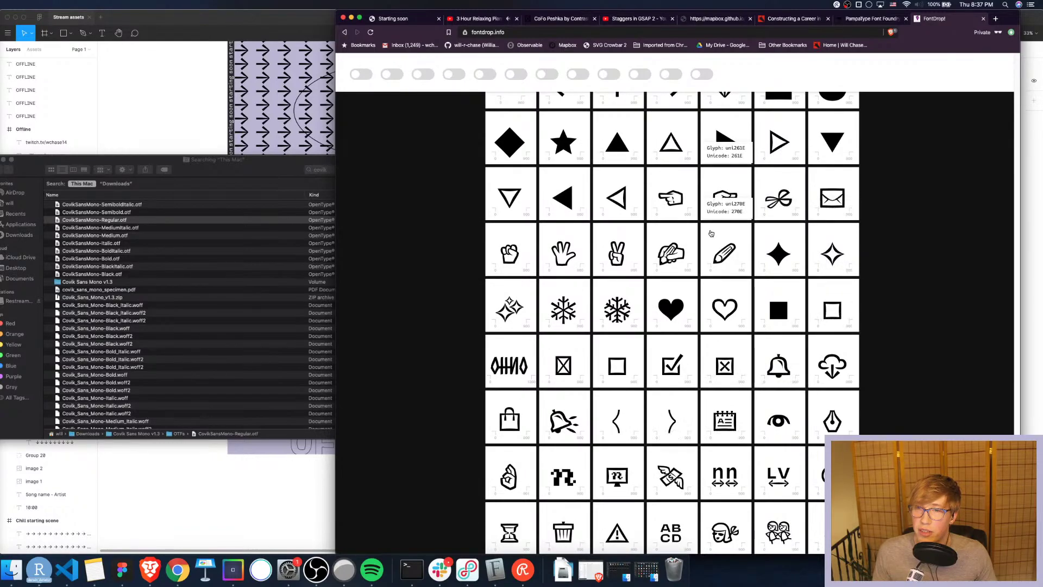
scroll(723, 231, up, 5)
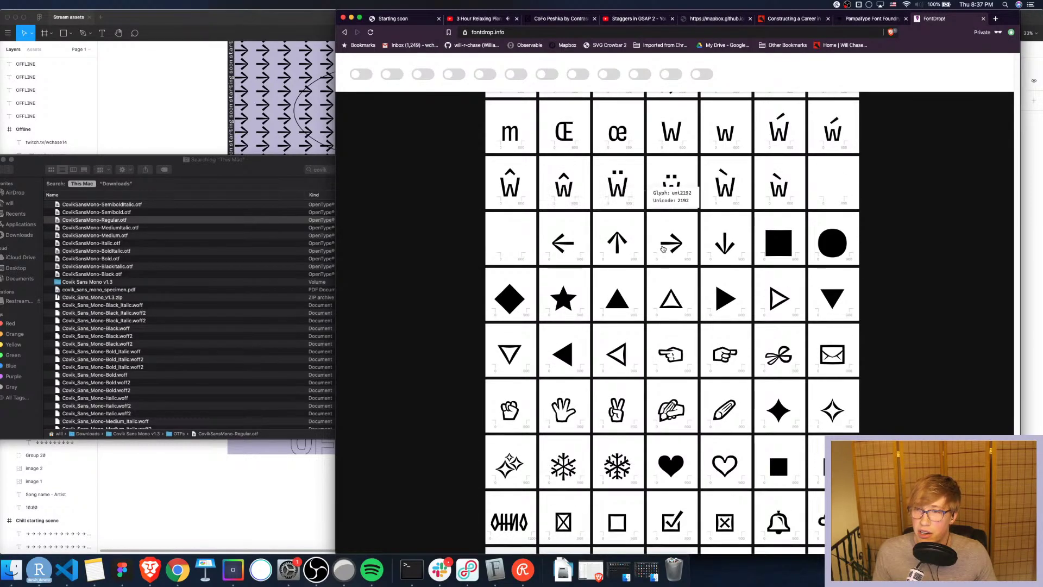
scroll(734, 337, down, 2)
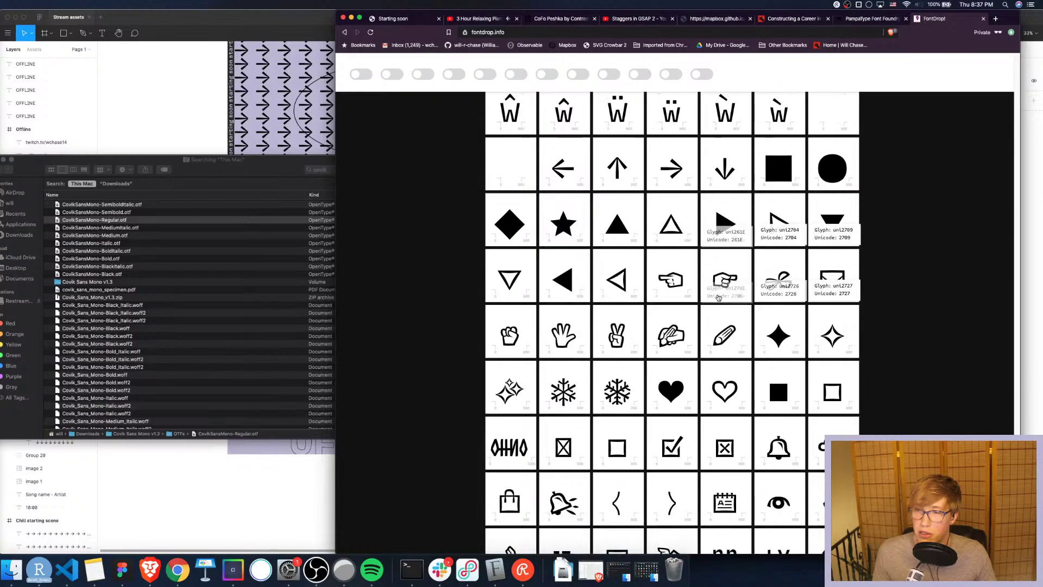
scroll(673, 357, down, 5)
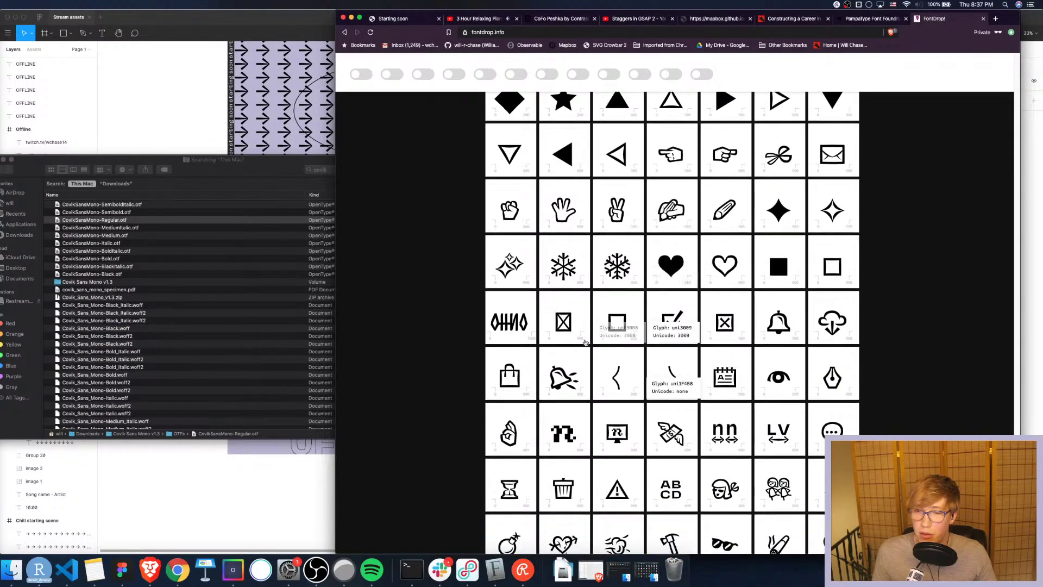
scroll(703, 389, down, 1)
scroll(702, 388, down, 1)
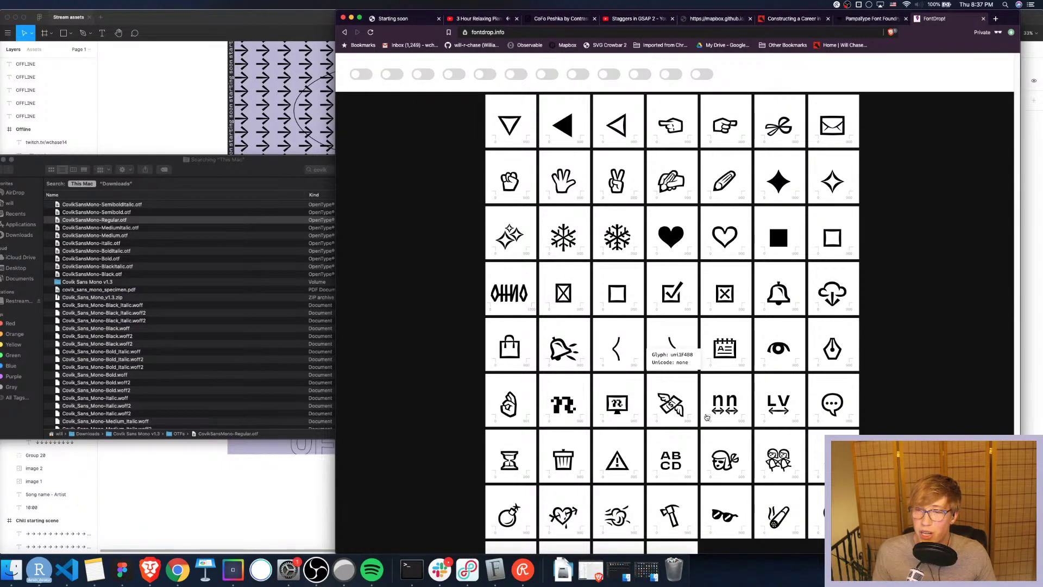
scroll(788, 415, down, 1)
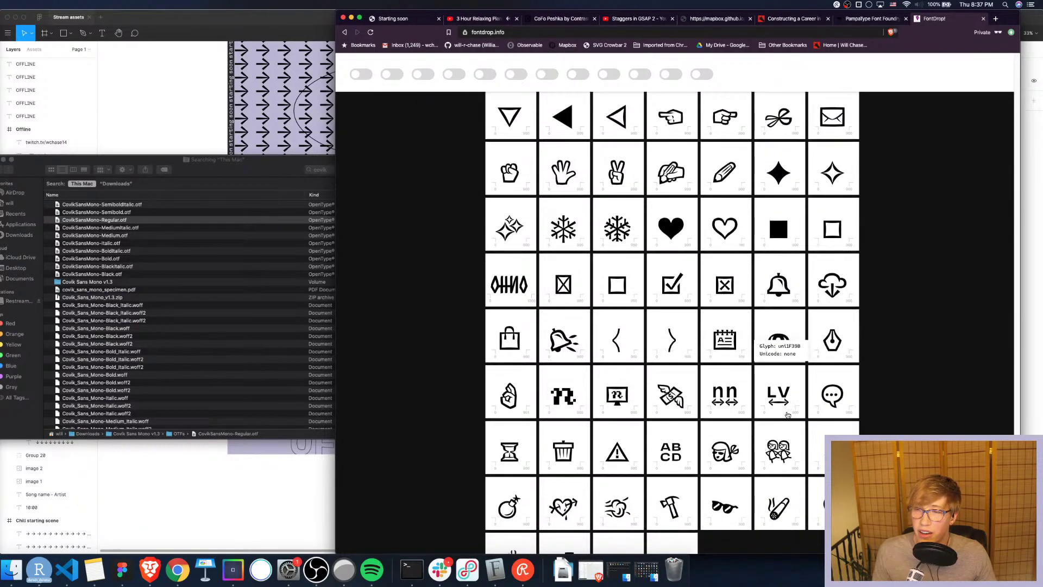
scroll(788, 415, down, 4)
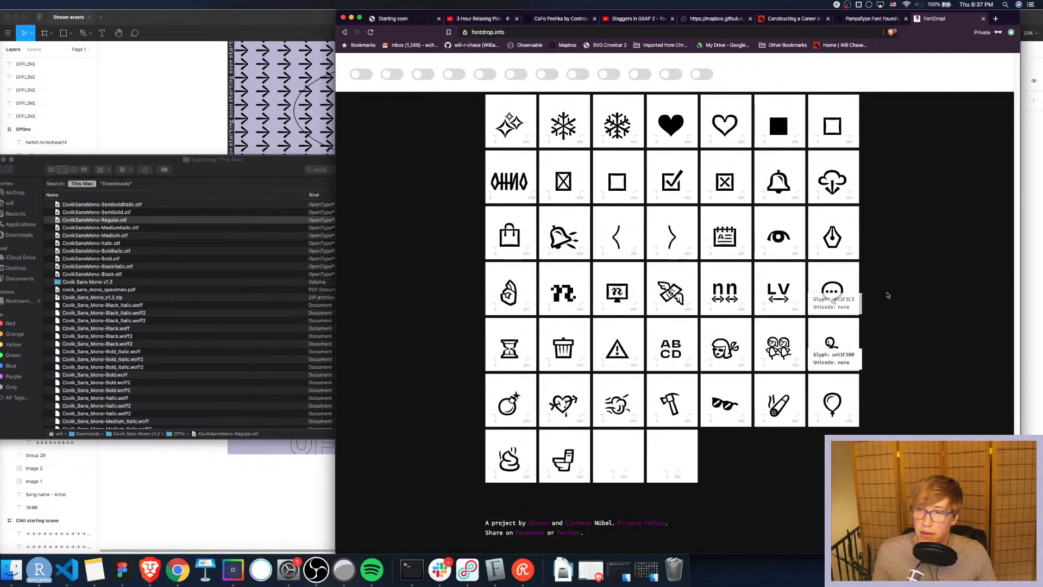
scroll(888, 293, up, 3)
scroll(887, 274, up, 4)
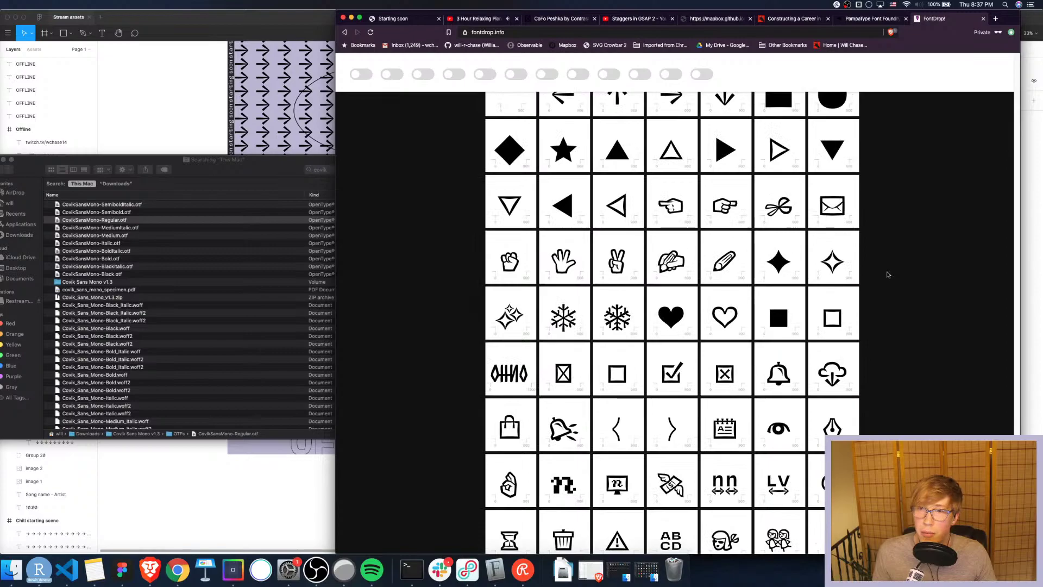
Check the offline scene in Figma, and search for "twitter icon" images in a new Brave tab
click(169, 80)
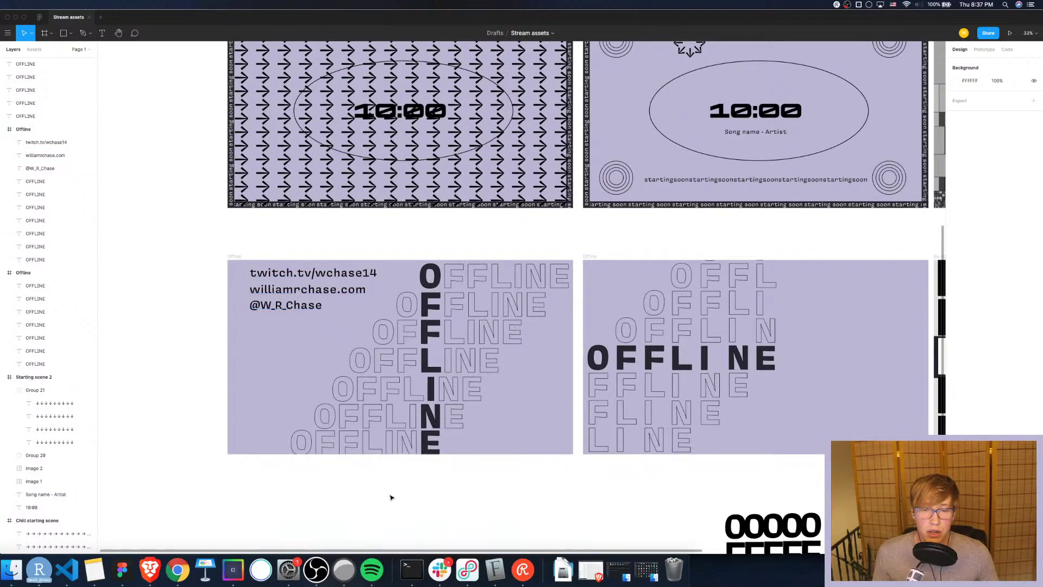
click(150, 569)
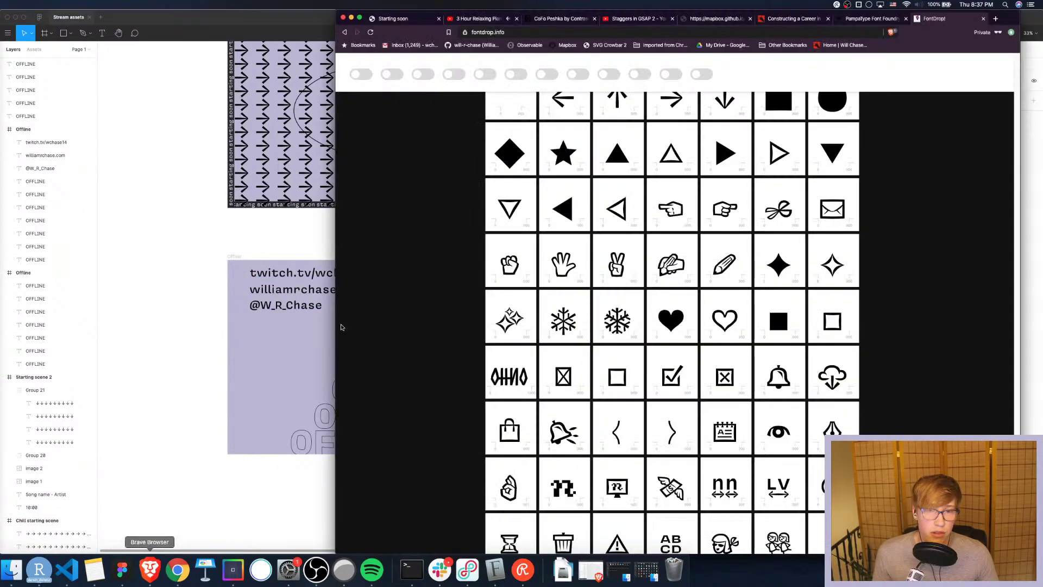
click(996, 19)
text(twit)
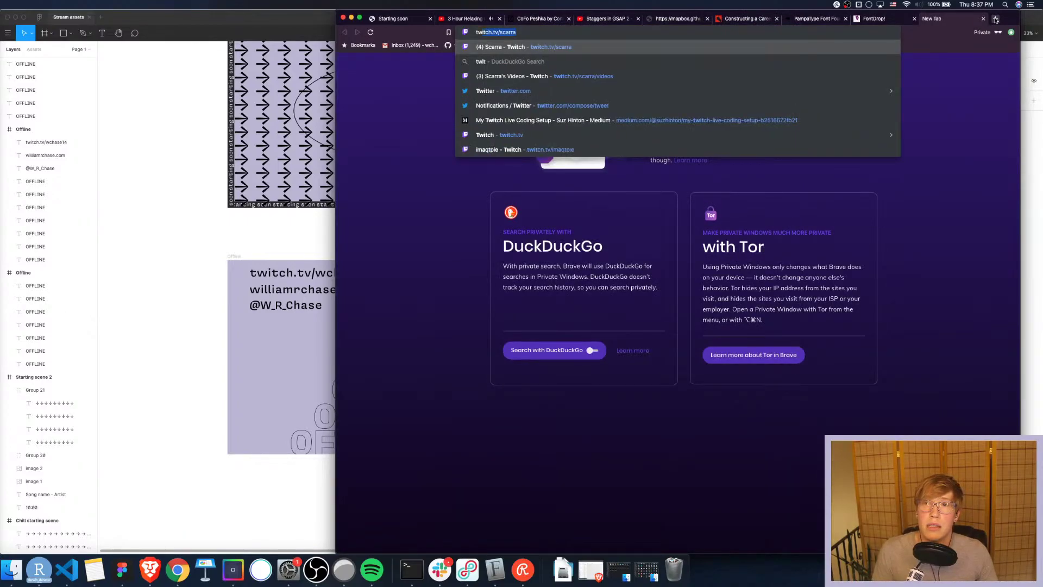
text(ter icon)
key(Return)
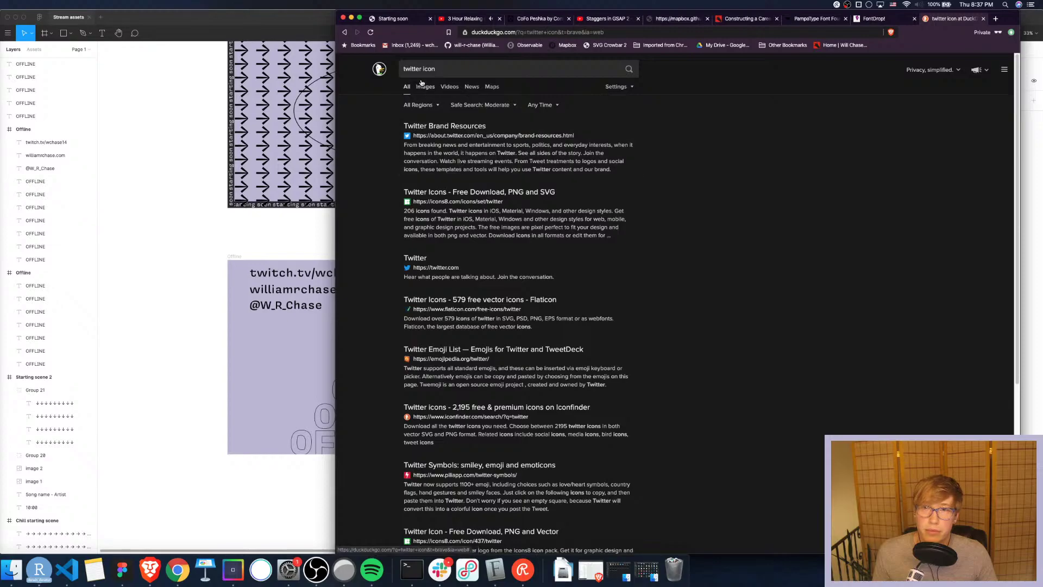
click(423, 87)
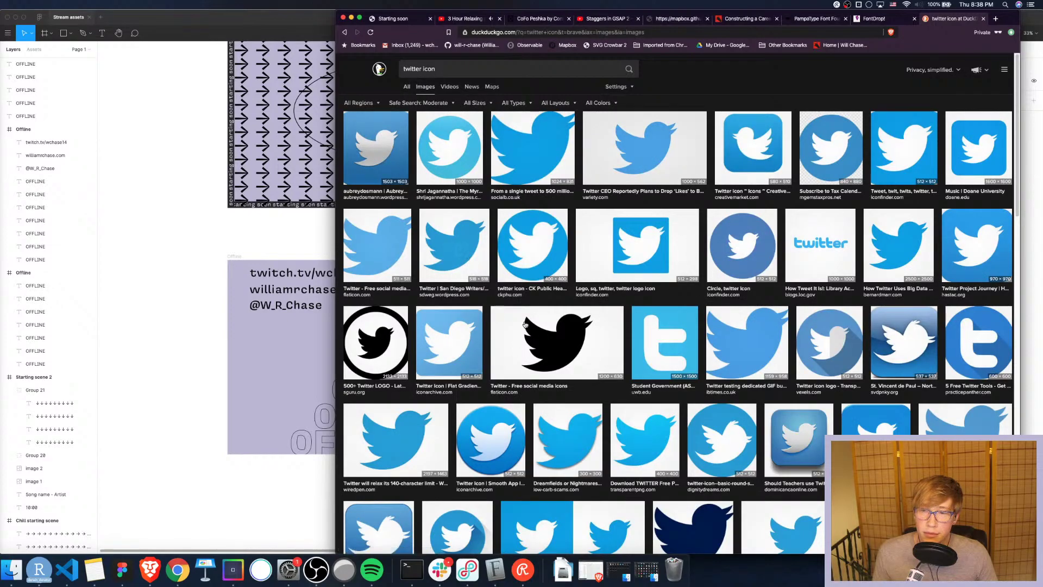
Try the black Twitter bird image from the search results in the Figma offline scene, and remove it from the canvas
click(525, 324)
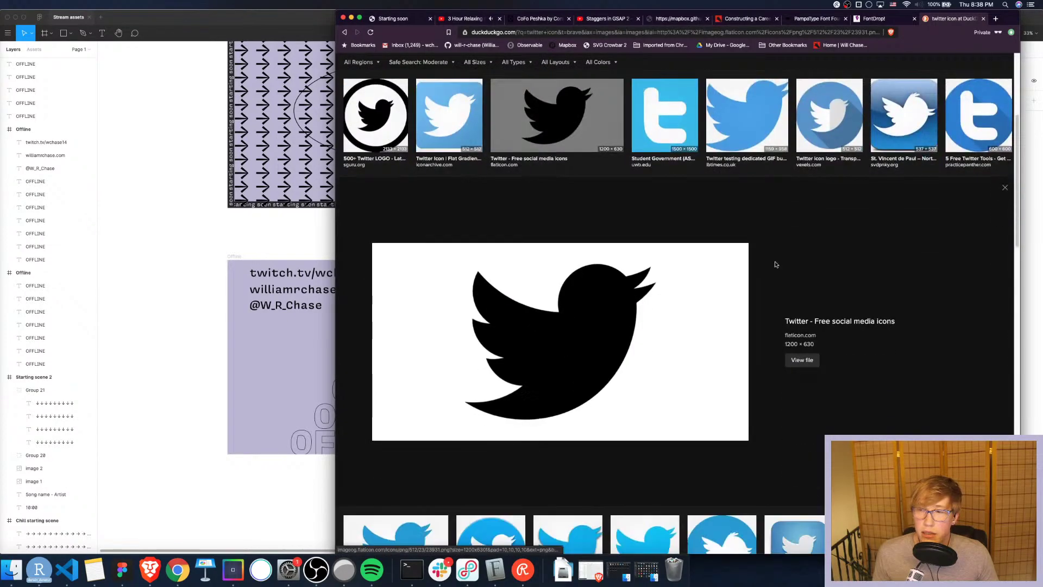
right_click(505, 322)
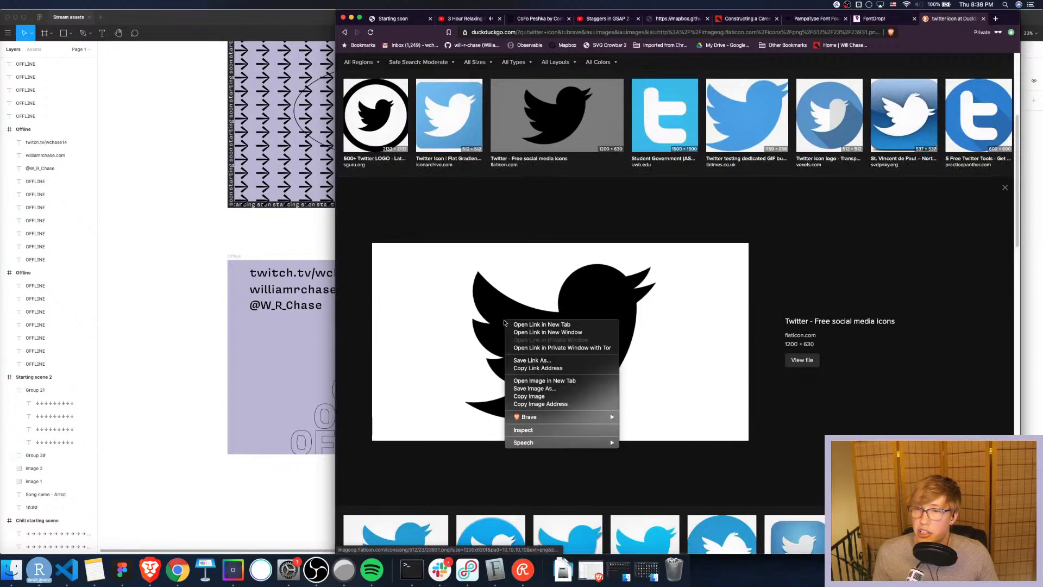
click(530, 396)
click(178, 304)
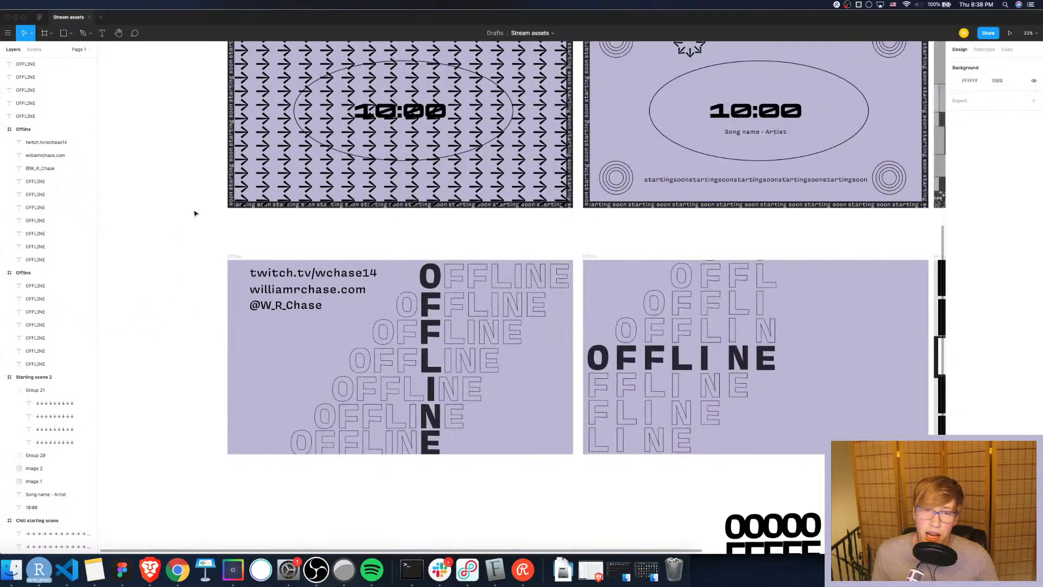
key(cmd+v)
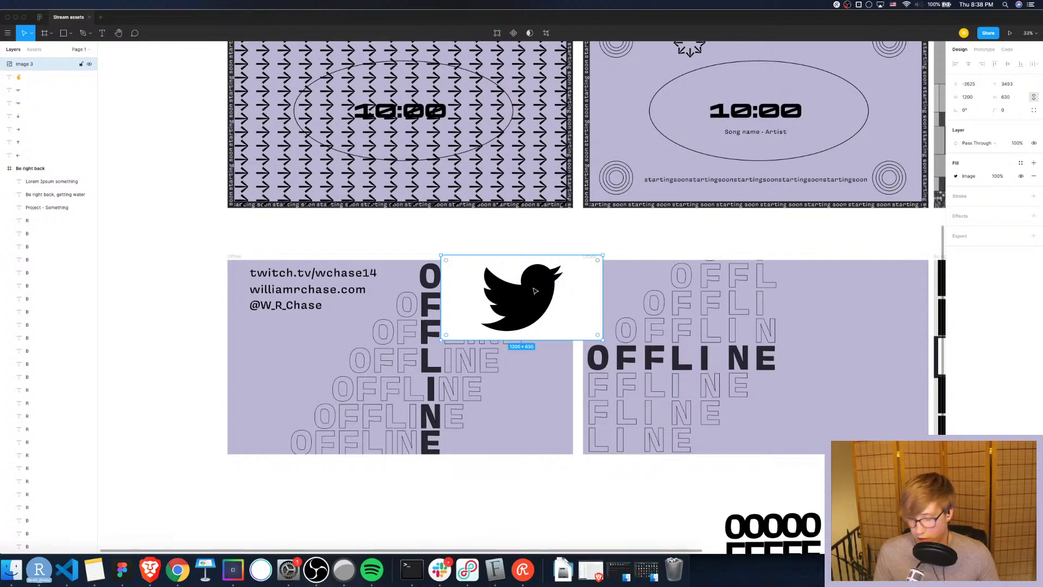
key(BackSpace)
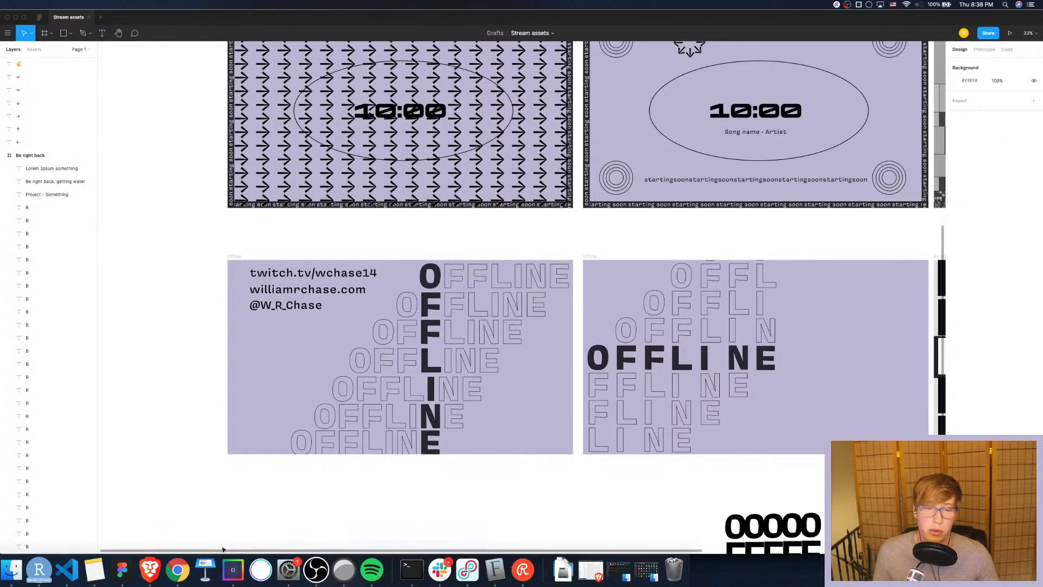
Switch to Brave and download the Twitter logo artwork, Twitter-Logos.zip, from the Twitter Brand Resources page in the search results
click(150, 570)
click(343, 32)
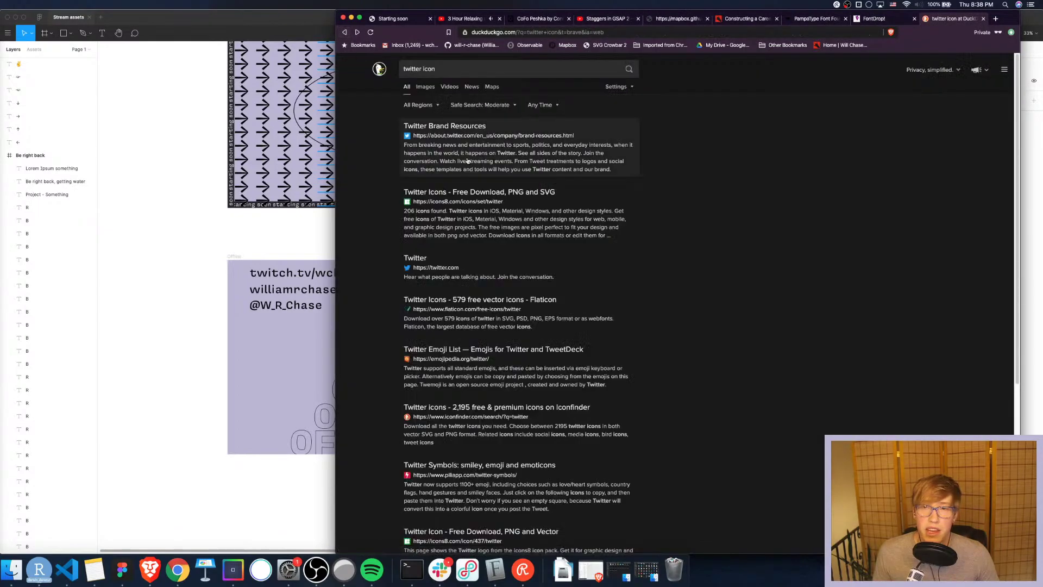
click(445, 126)
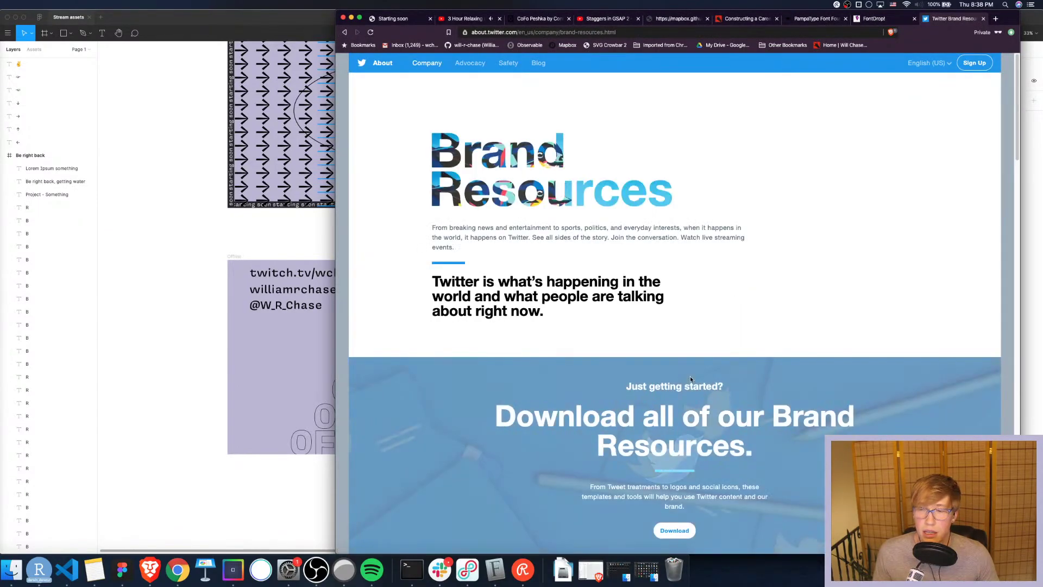
scroll(690, 376, down, 10)
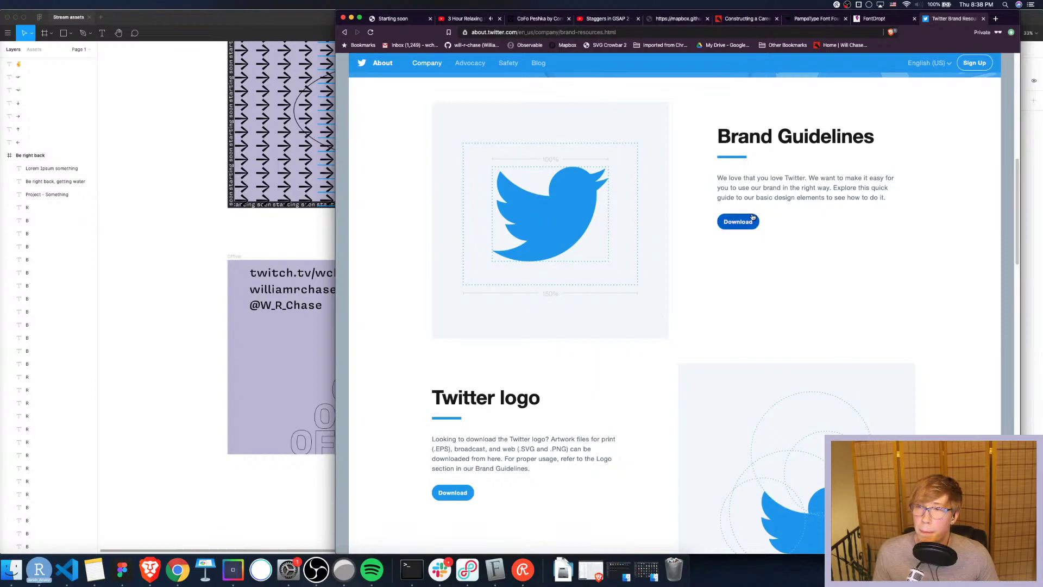
scroll(552, 375, down, 2)
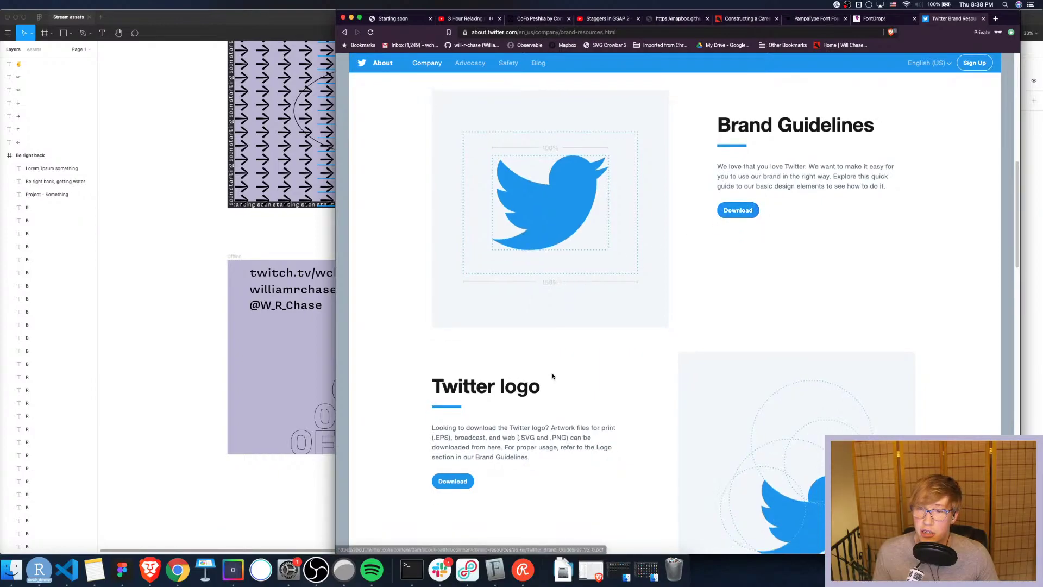
click(453, 451)
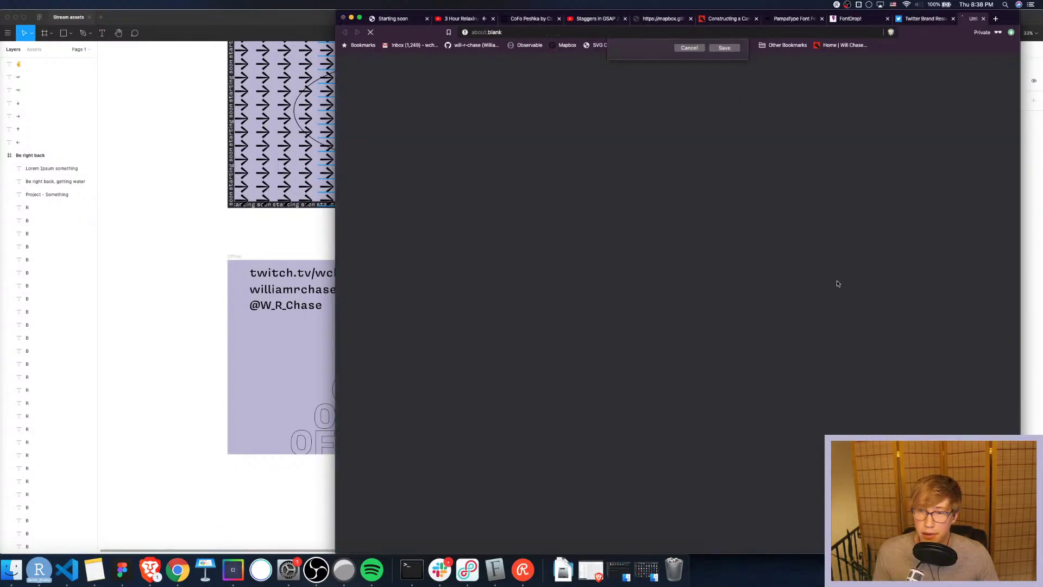
click(717, 116)
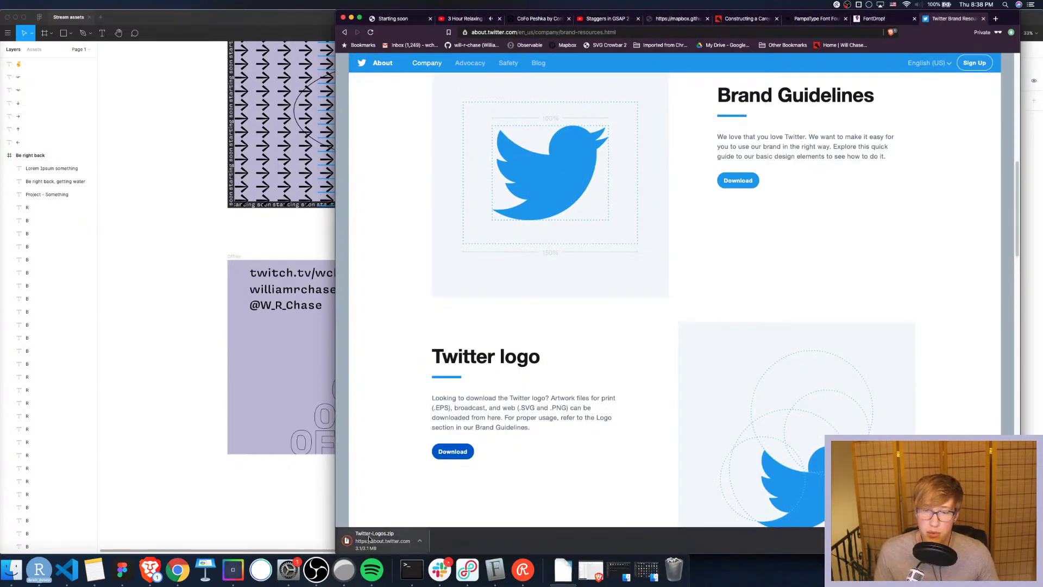
scroll(566, 299, down, 1)
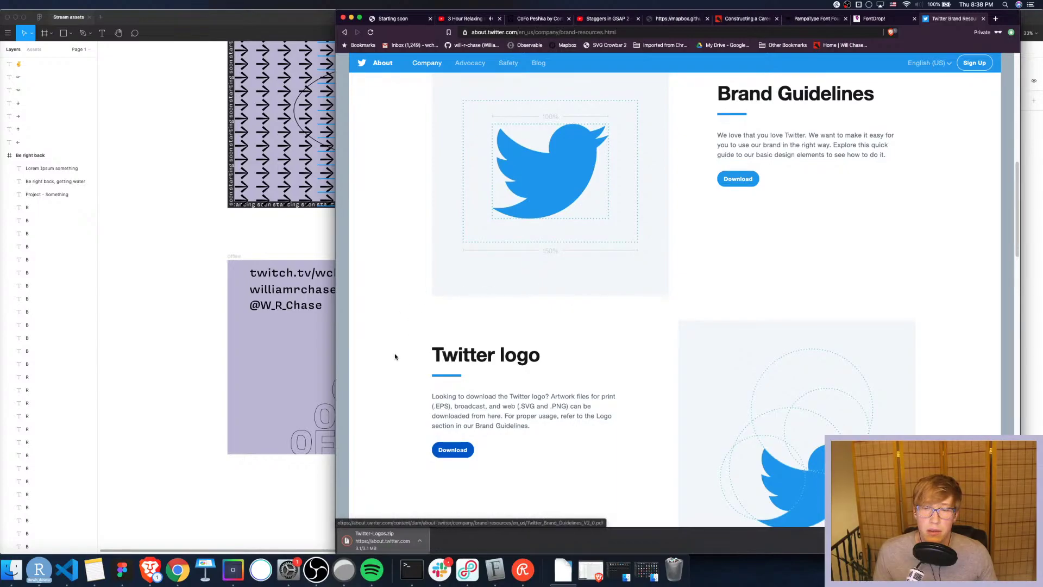
Unpack Twitter-Logos.zip, search Finder for "twitter_logo", and open the Twitter_Logo_WhiteOnImage folder
click(373, 545)
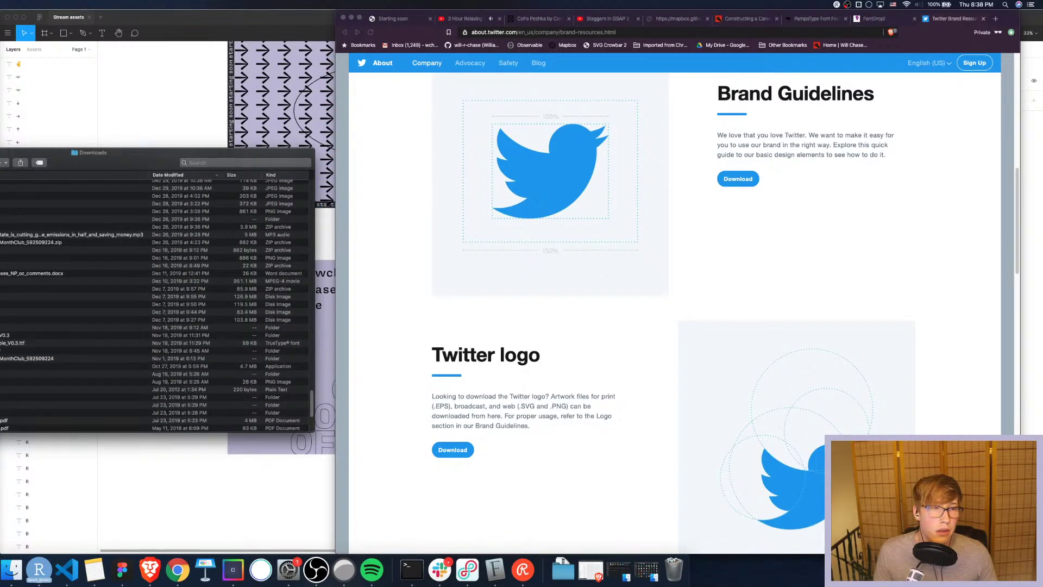
click(247, 163)
text(twitter_logo)
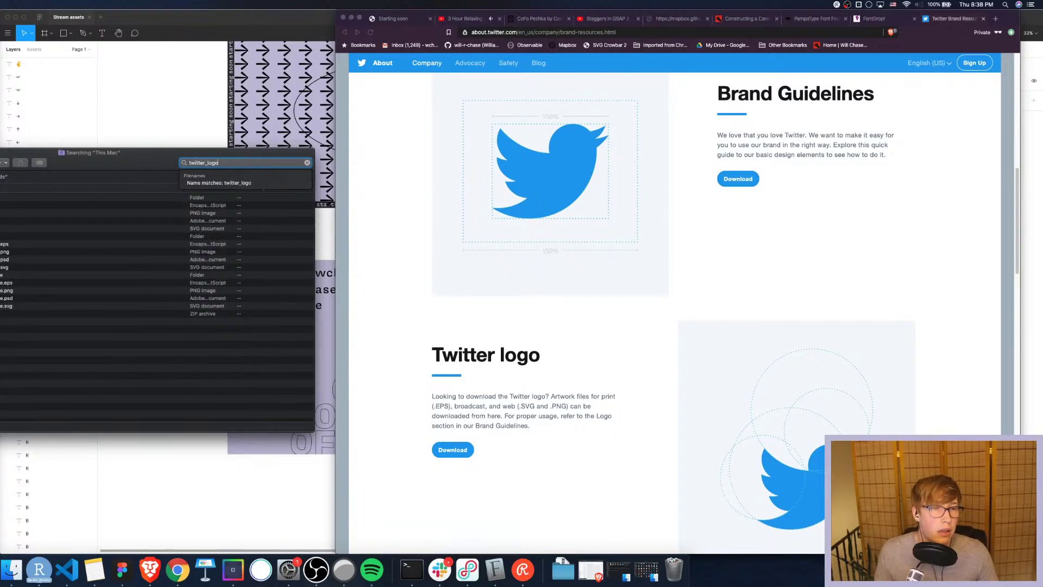
click(108, 213)
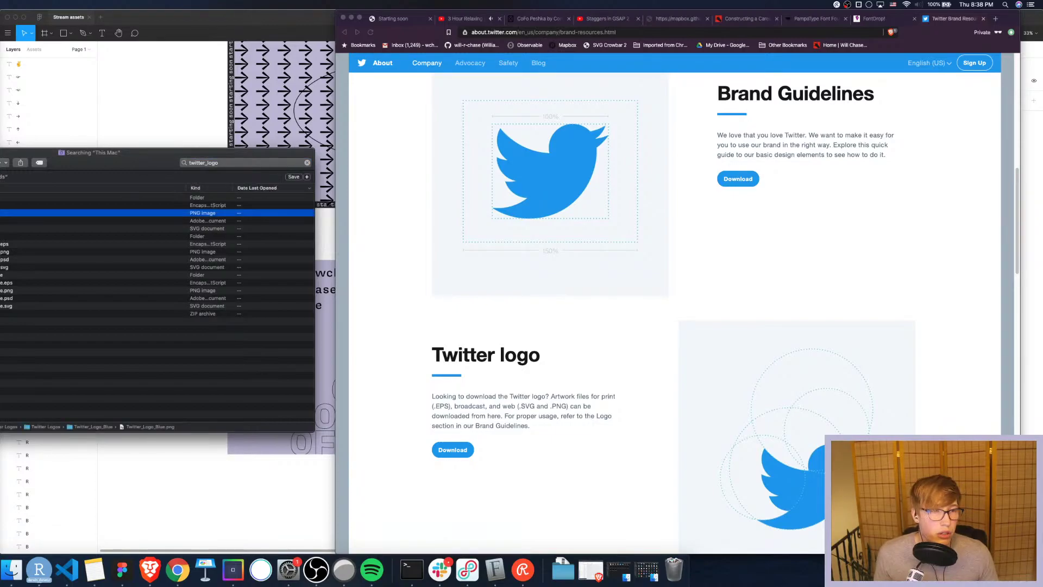
click(109, 236)
click(108, 275)
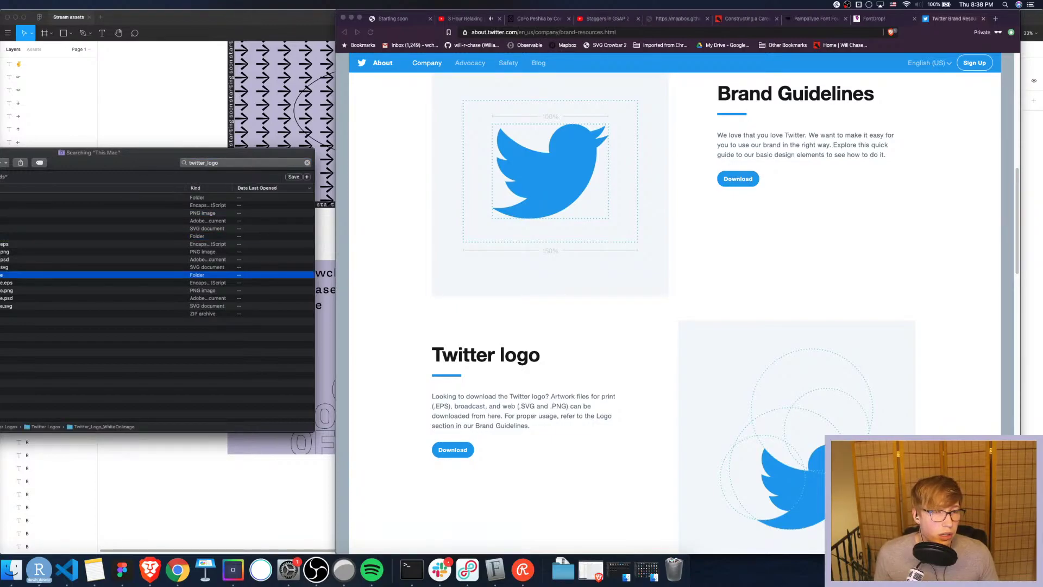
key(super+Down)
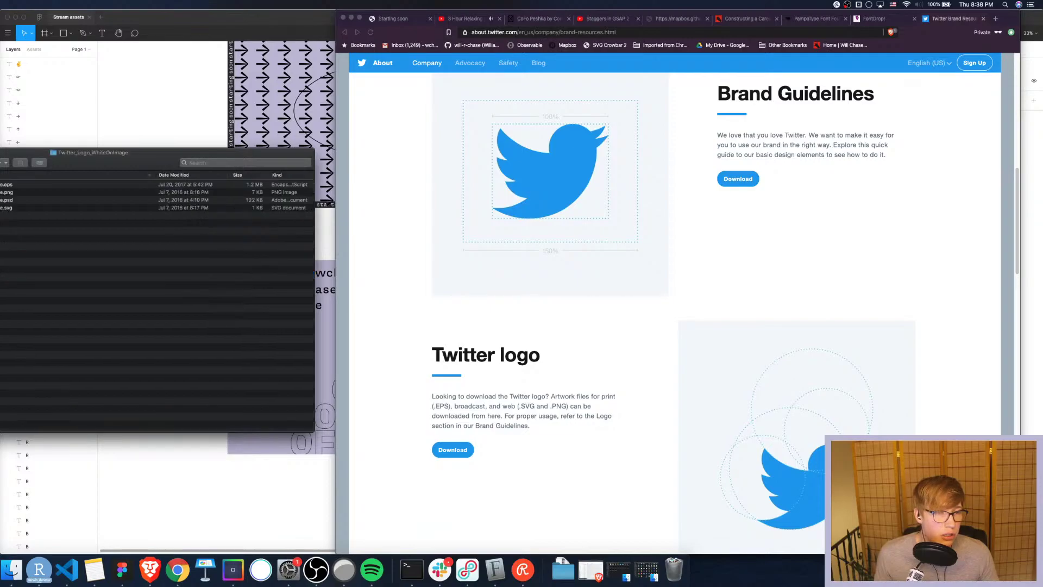
Open Twitter_Logo_WhiteOnImage.png in Preview and check the bird artwork over the Figma canvas
click(6, 192)
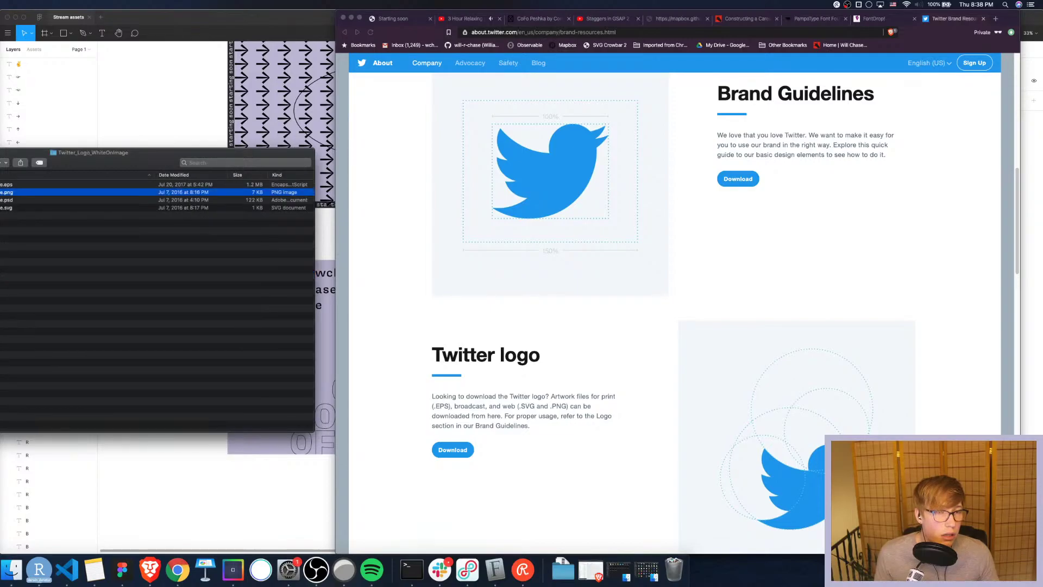
key(super+Down)
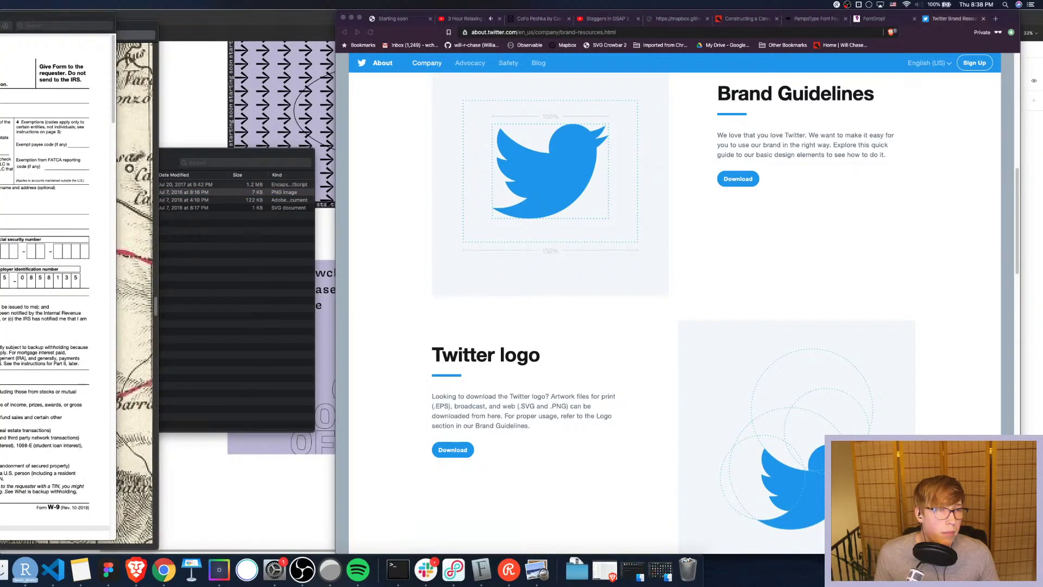
drag(81, 52, 430, 132)
click(209, 68)
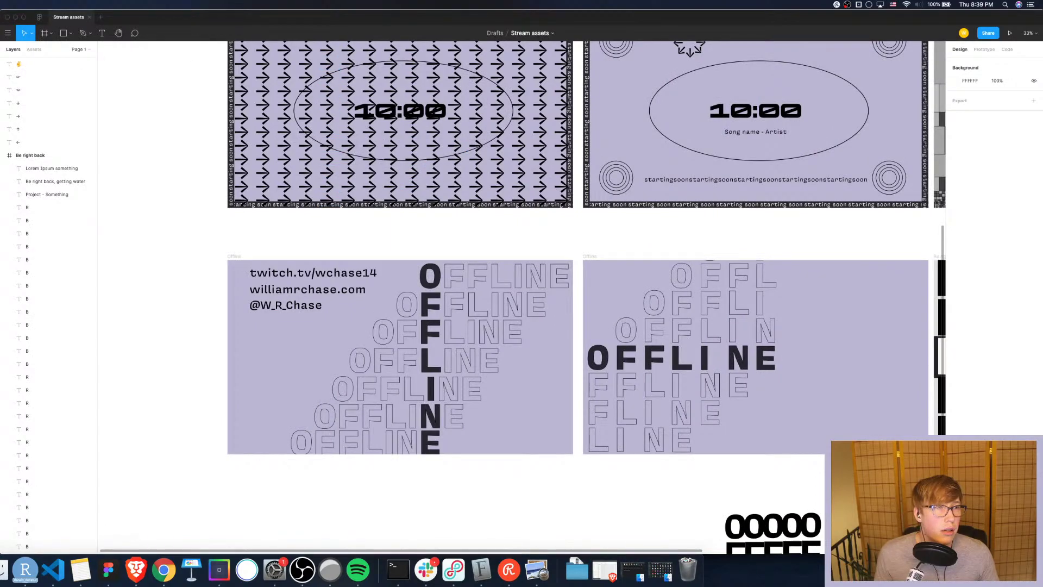
click(1, 312)
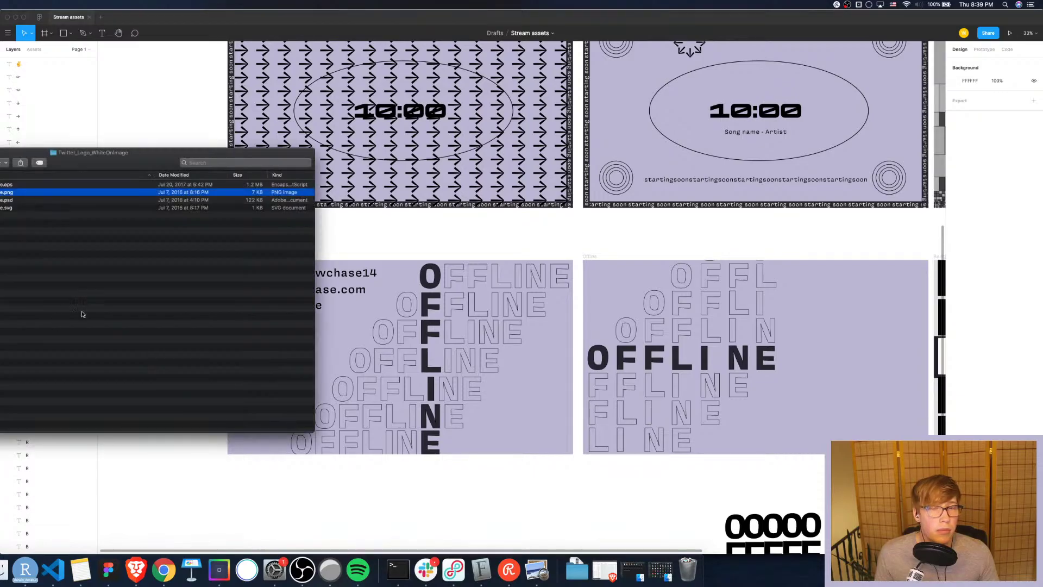
click(537, 569)
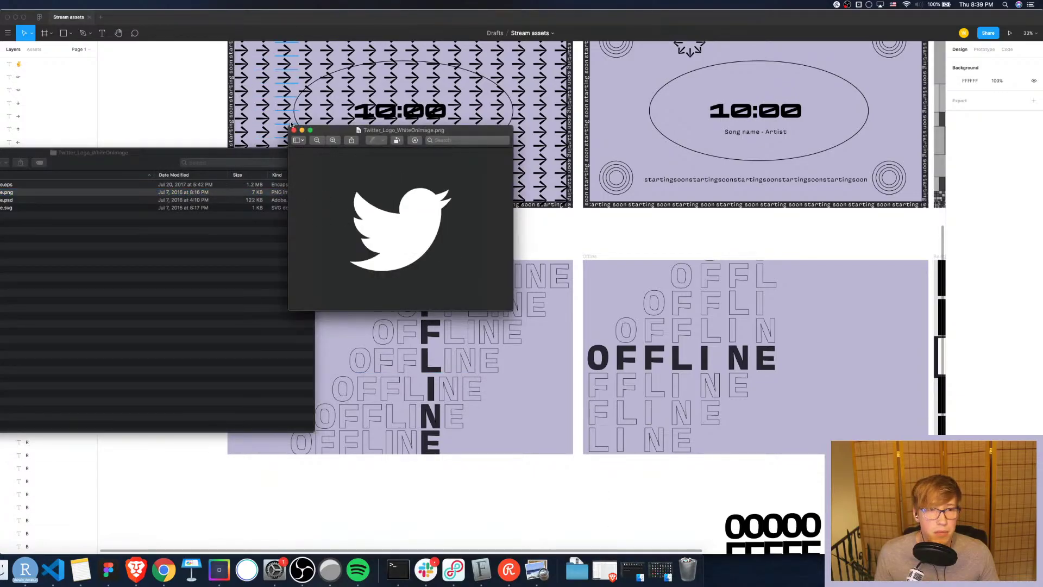
Place the SVG version of the white-on-image Twitter logo in the first Offline frame in Figma, below the contact lines
click(9, 188)
click(9, 185)
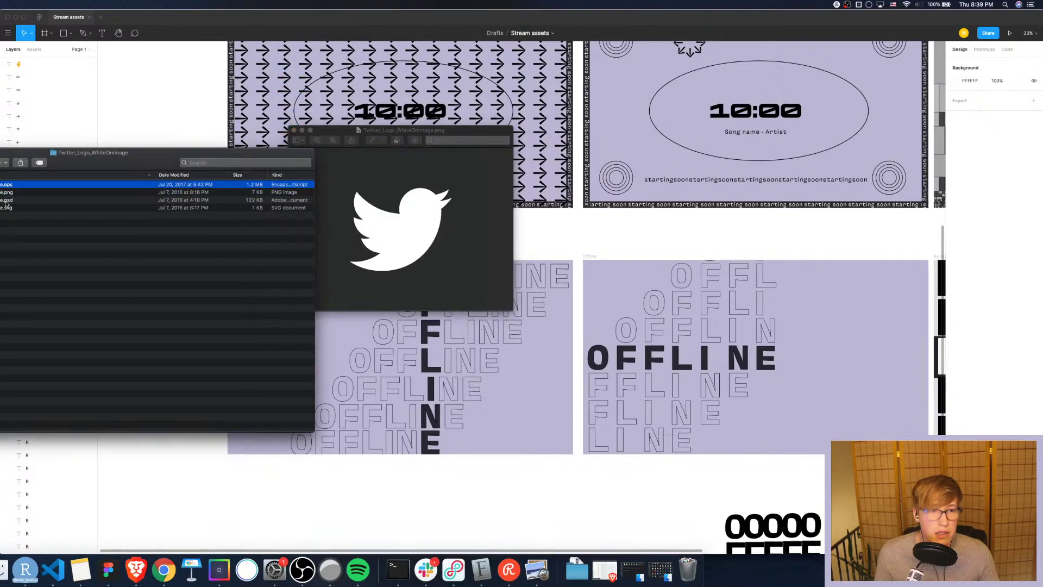
click(24, 210)
drag(21, 210, 316, 415)
drag(303, 313, 300, 334)
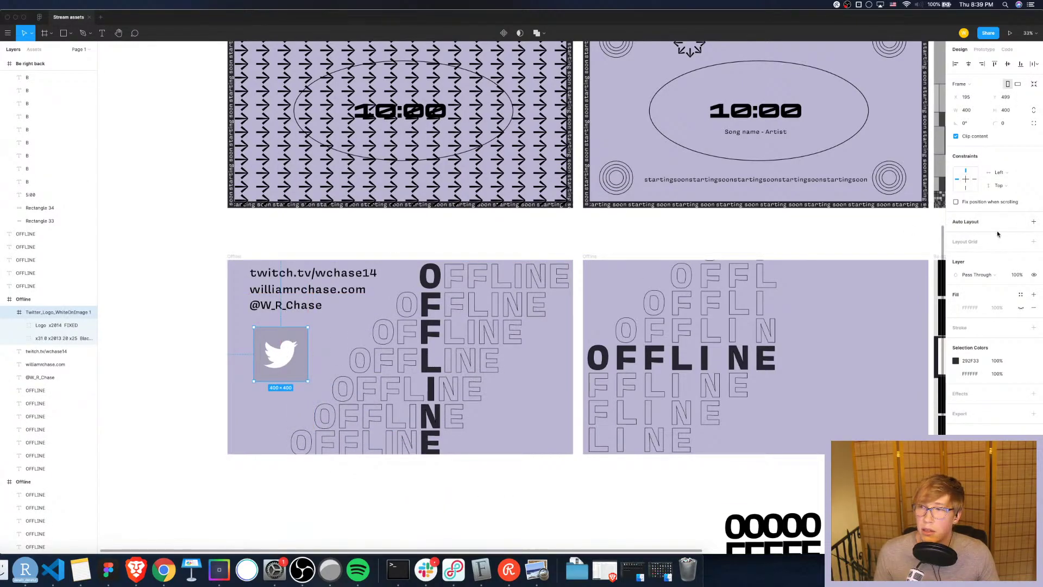
Shrink the Twitter logo to about 101 × 101, move it closer under the contact lines, and remove its frame fill
drag(307, 327, 267, 369)
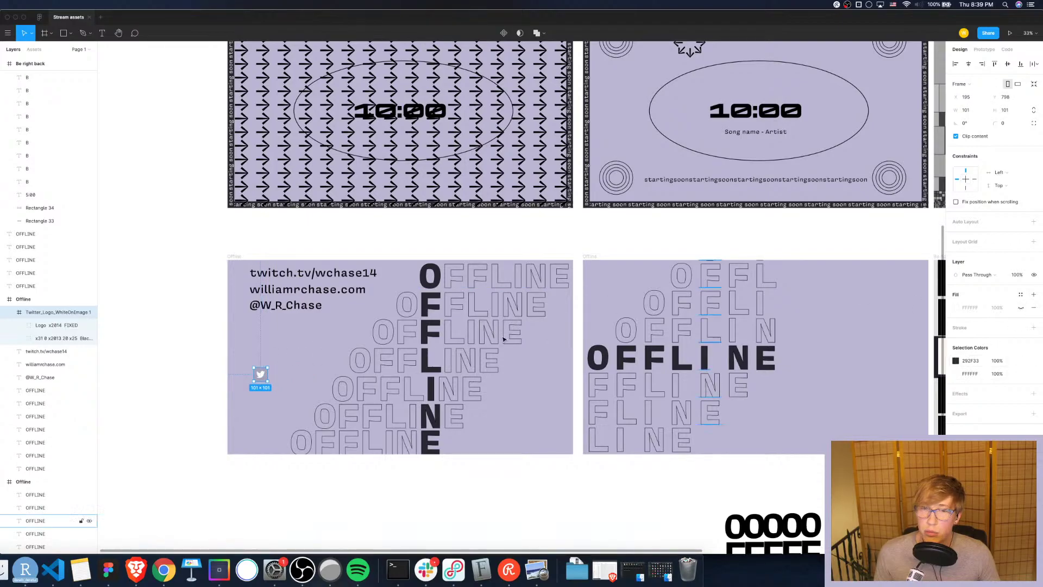
drag(260, 375, 250, 338)
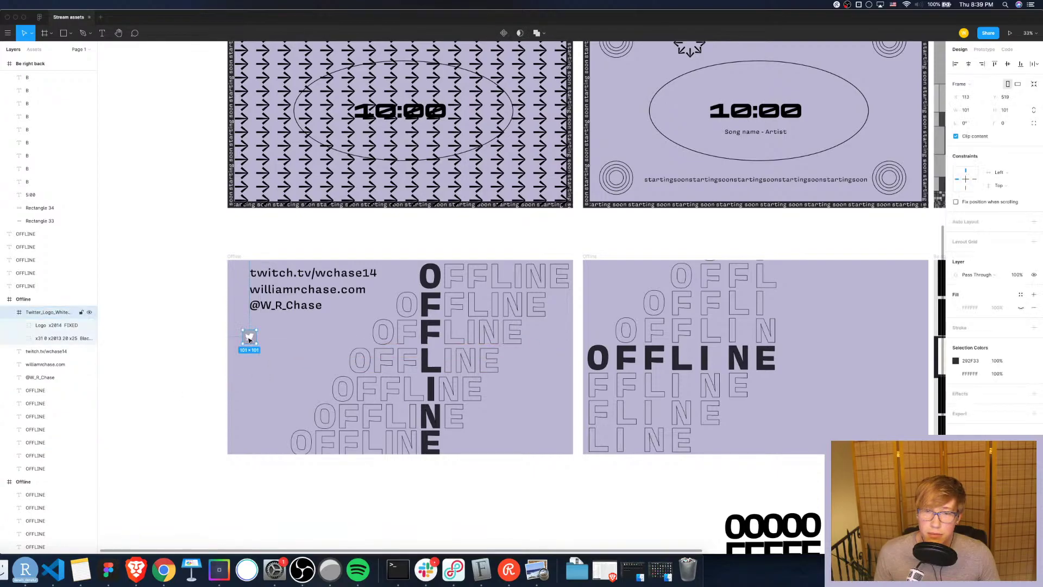
click(1034, 308)
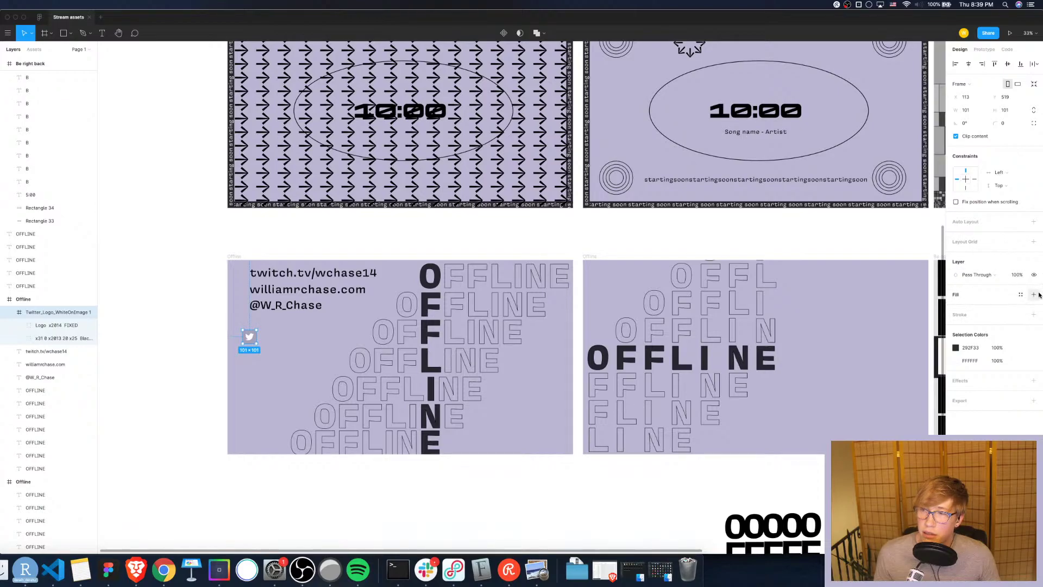
click(1034, 295)
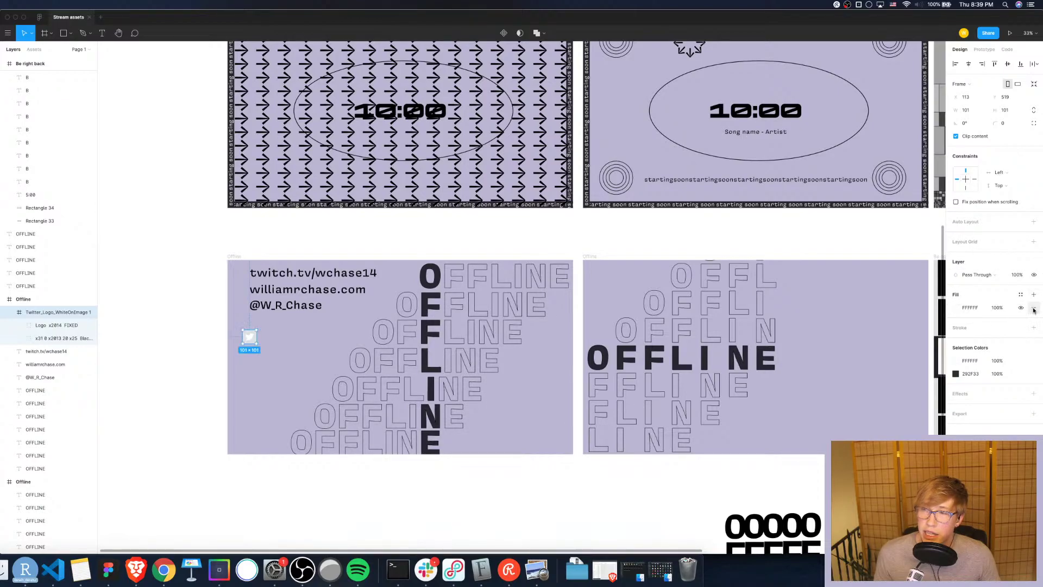
click(1034, 307)
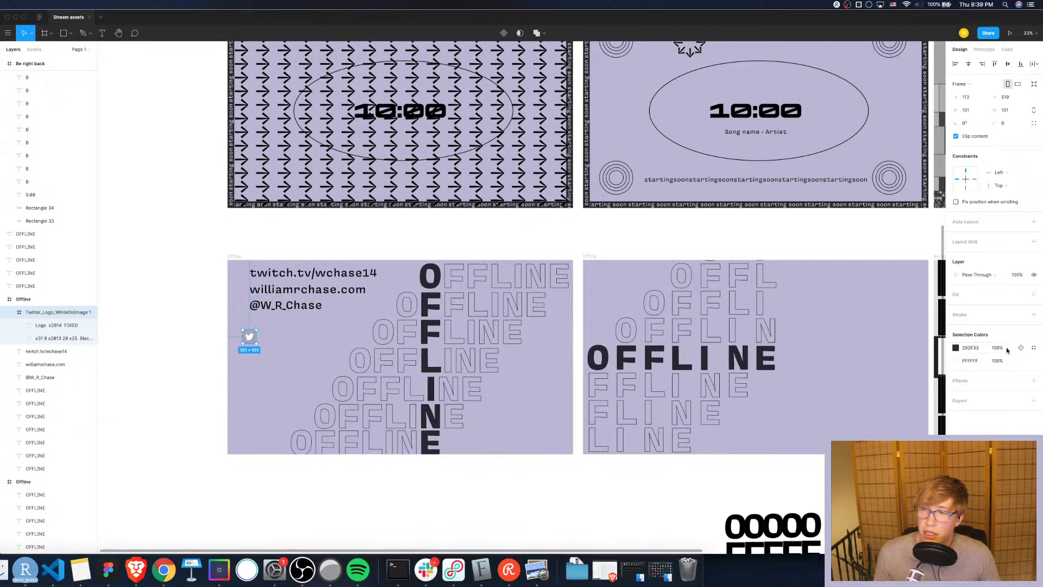
Recolour the Twitter logo with the lavender BAB5D2 for its background and the dark 27262F for the bird
click(957, 348)
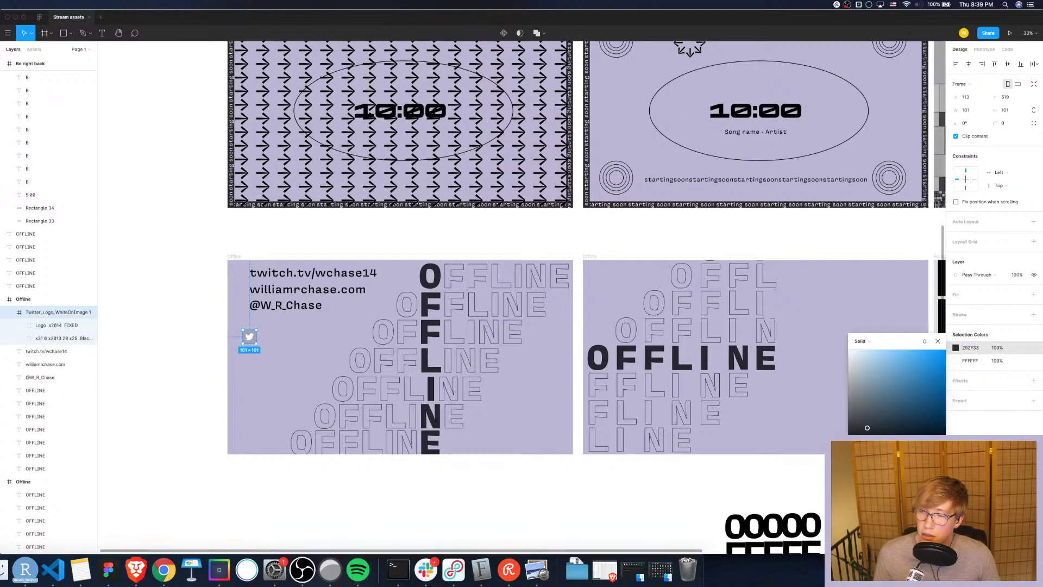
click(889, 508)
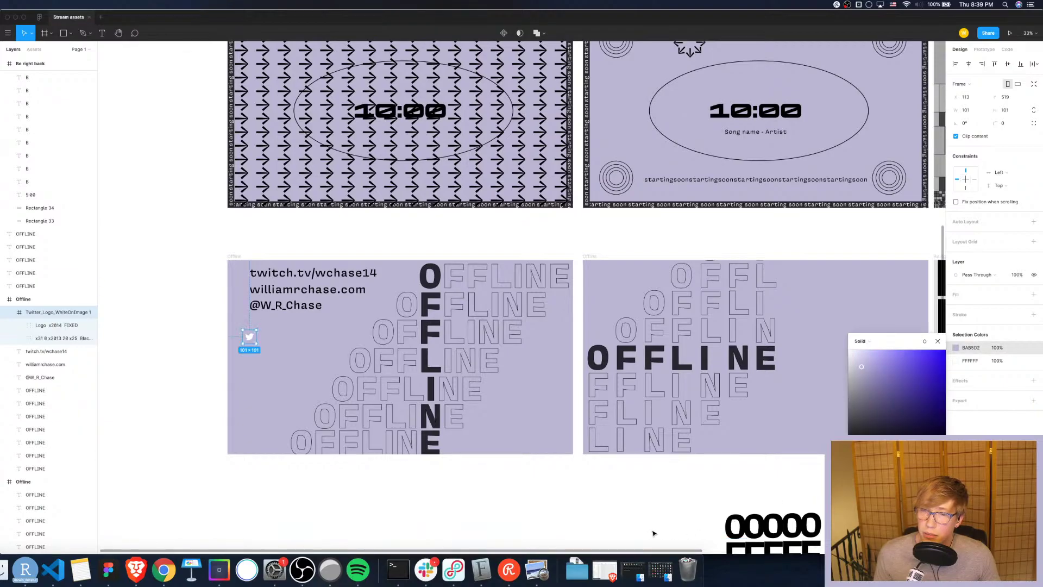
click(958, 361)
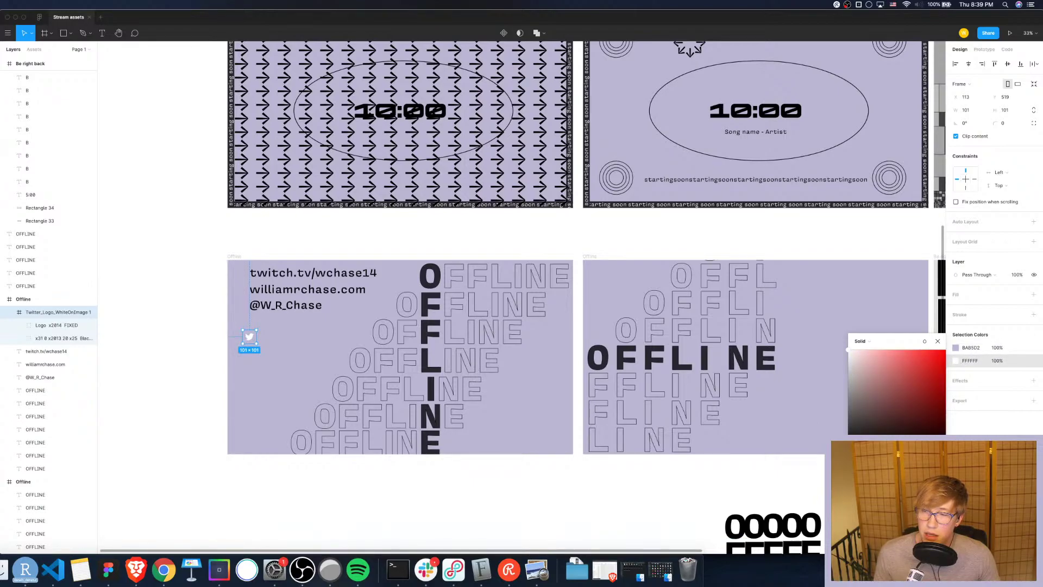
click(867, 506)
Enlarge the Twitter logo to about 129 × 129 and align it just before the Twitter handle in the Offline frame
drag(250, 338, 240, 306)
click(268, 377)
click(271, 348)
click(240, 306)
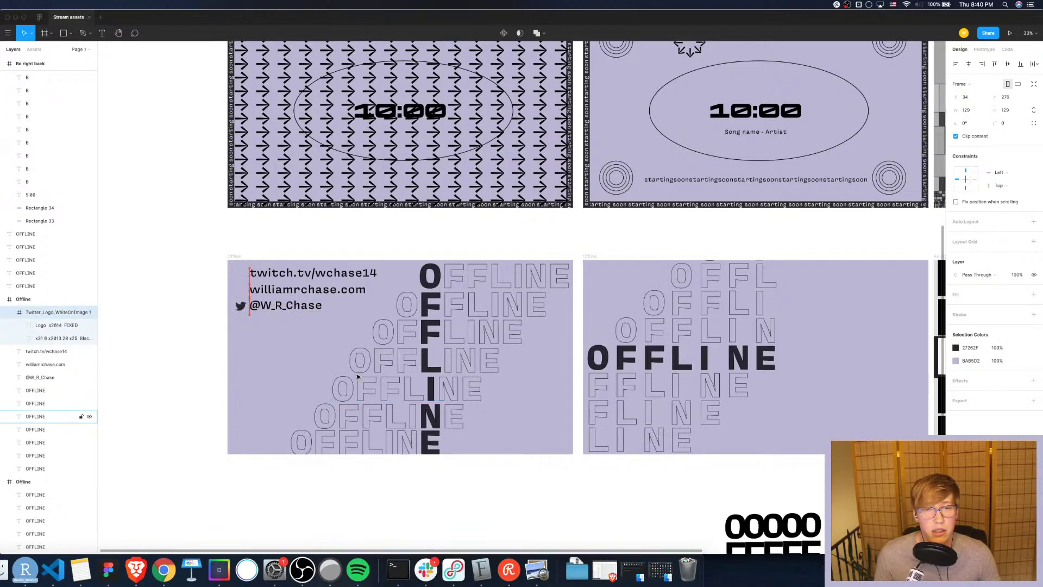
key(Left)
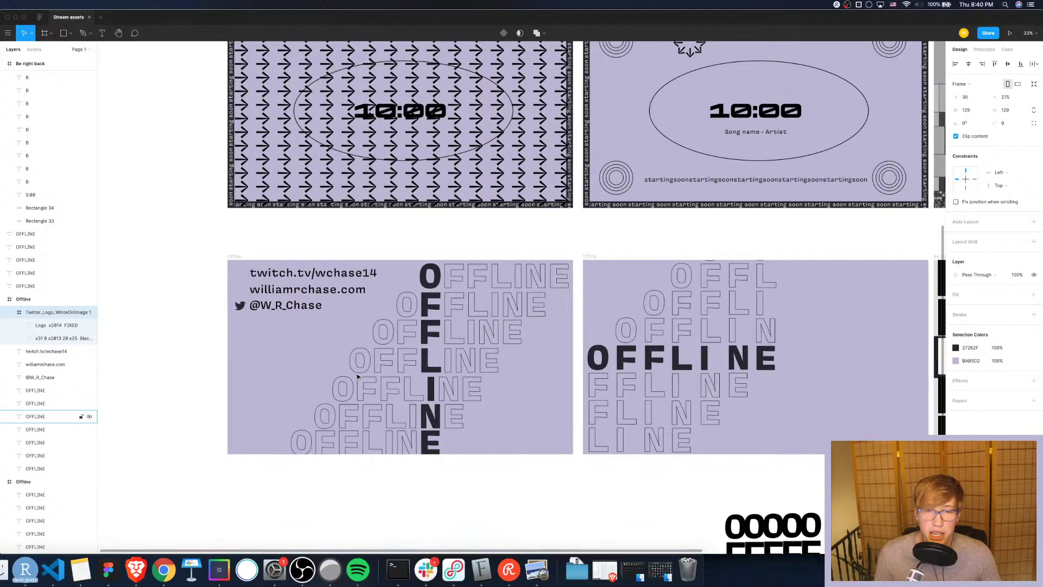
key(Left)
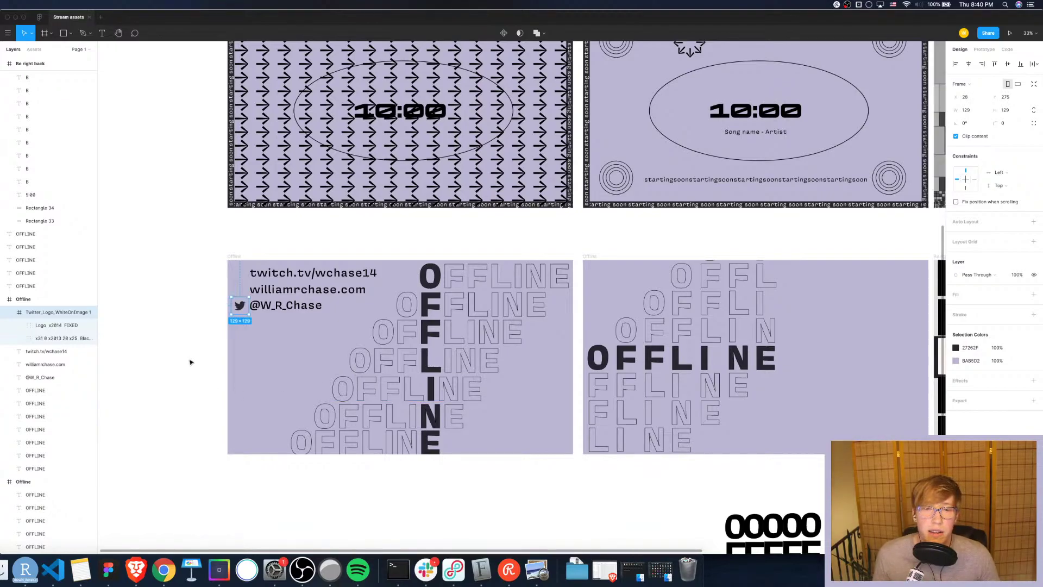
click(295, 326)
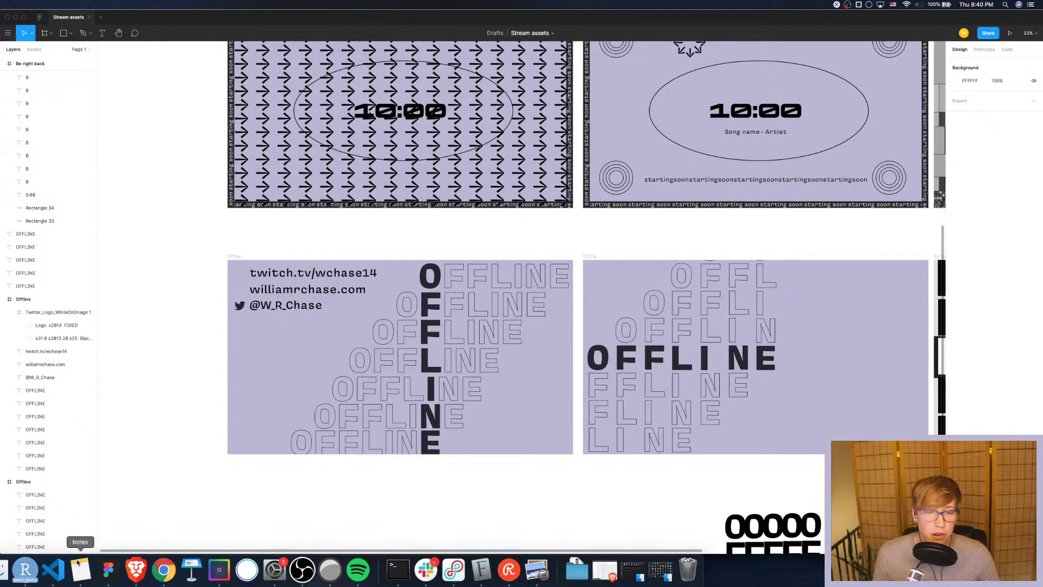
Return to Brave and search for "twitch icon" in a new tab
click(136, 570)
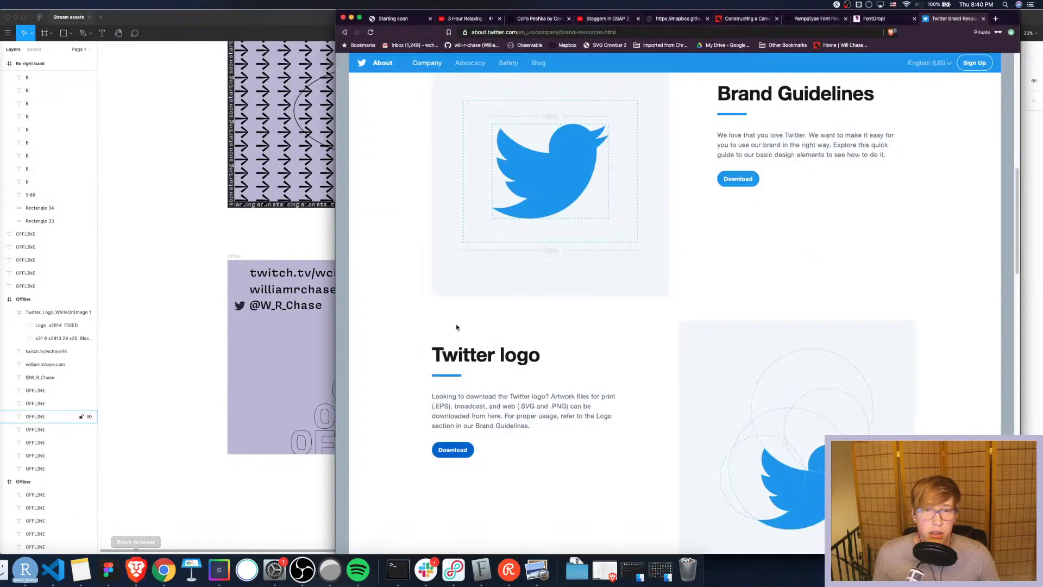
click(995, 18)
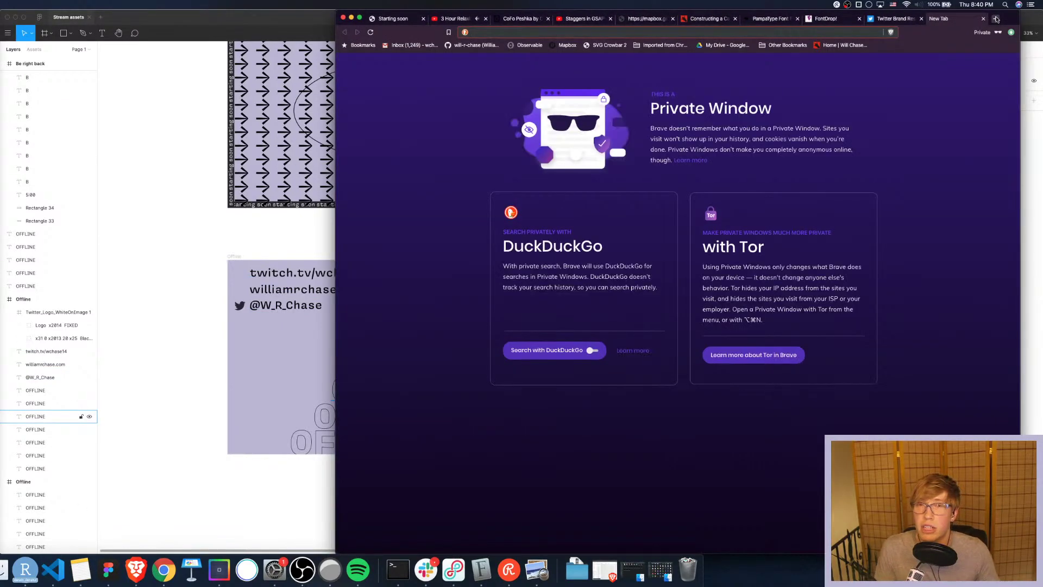
text(twitch icon)
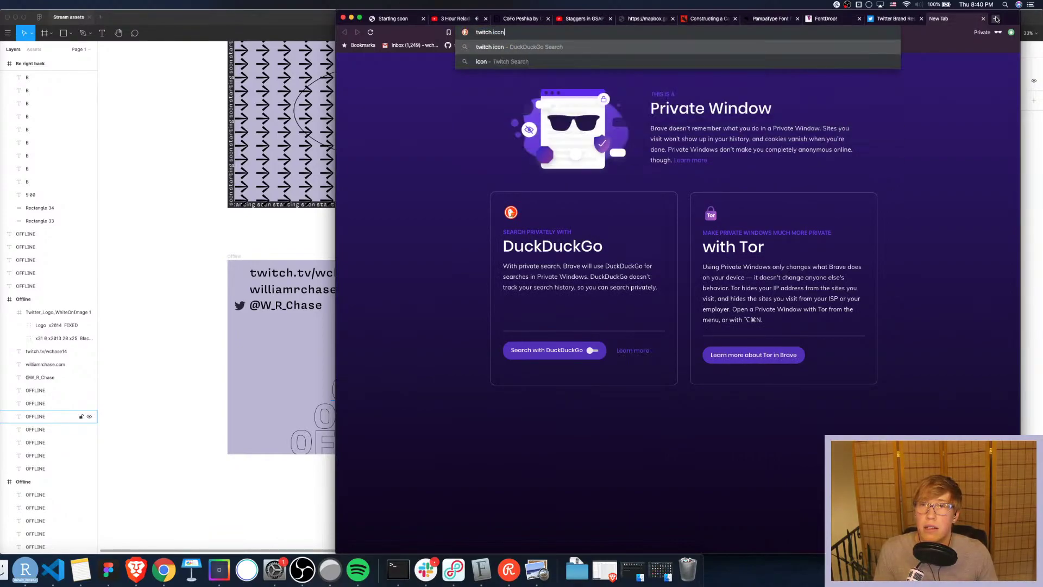
key(Return)
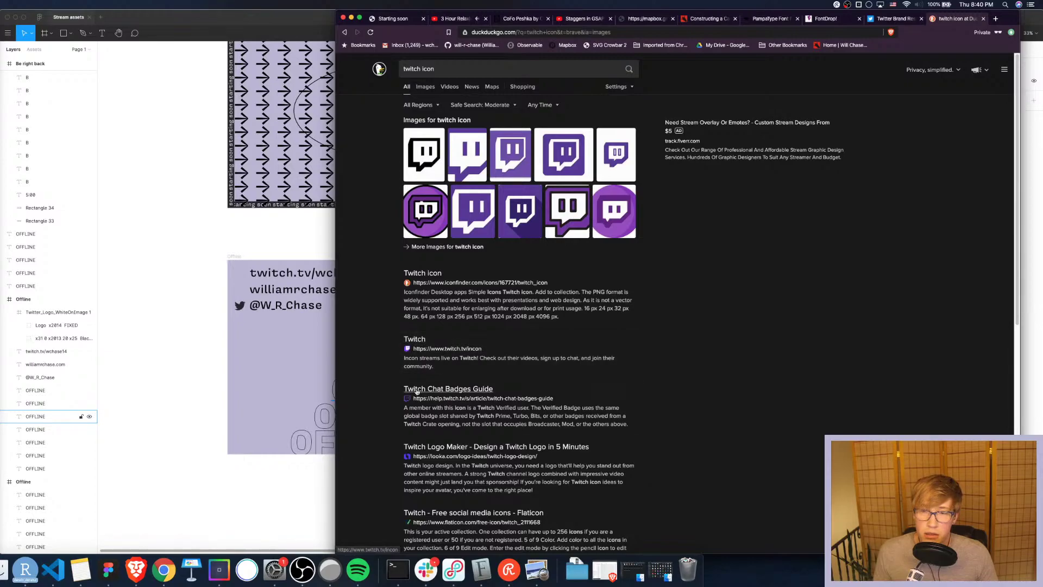
Open the Iconfinder Twitch icon from the search results and check its available download formats
click(415, 339)
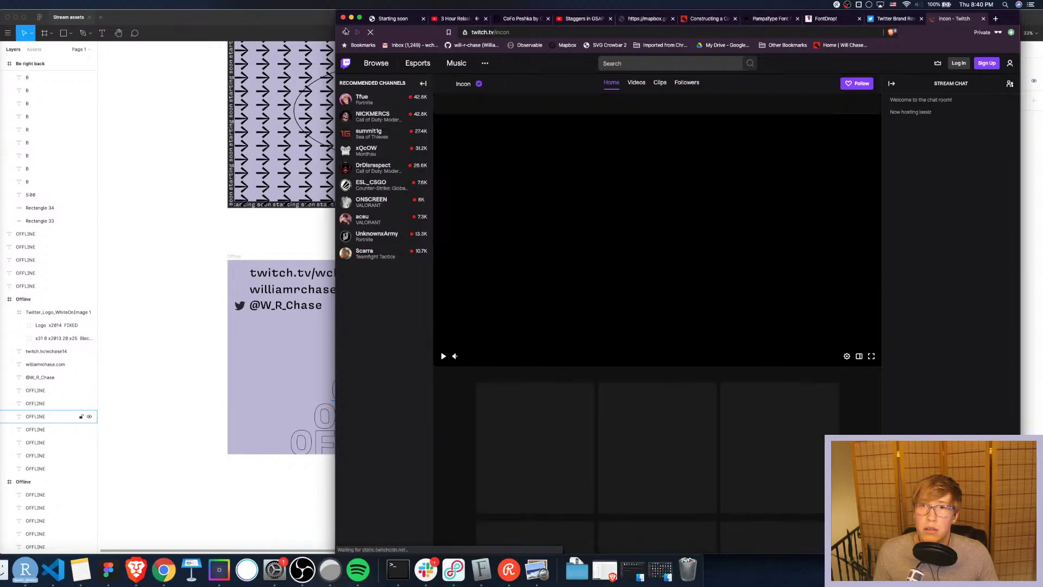
click(345, 33)
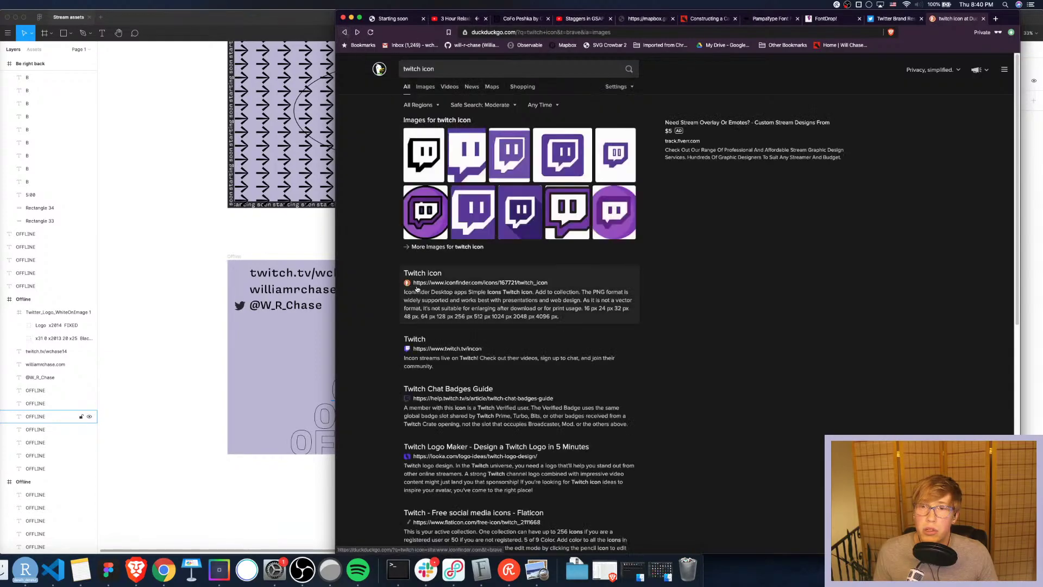
click(416, 273)
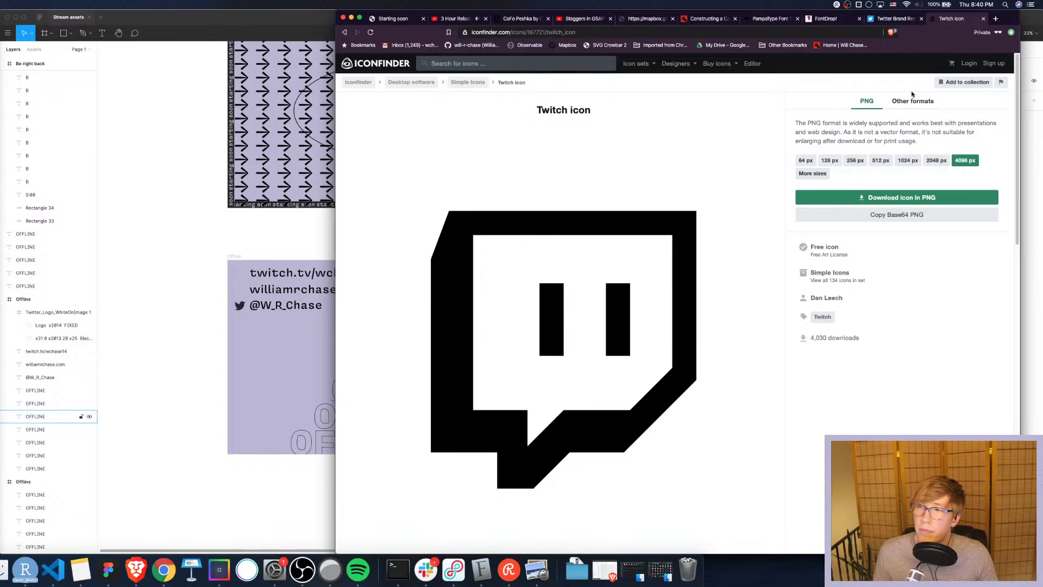
click(912, 100)
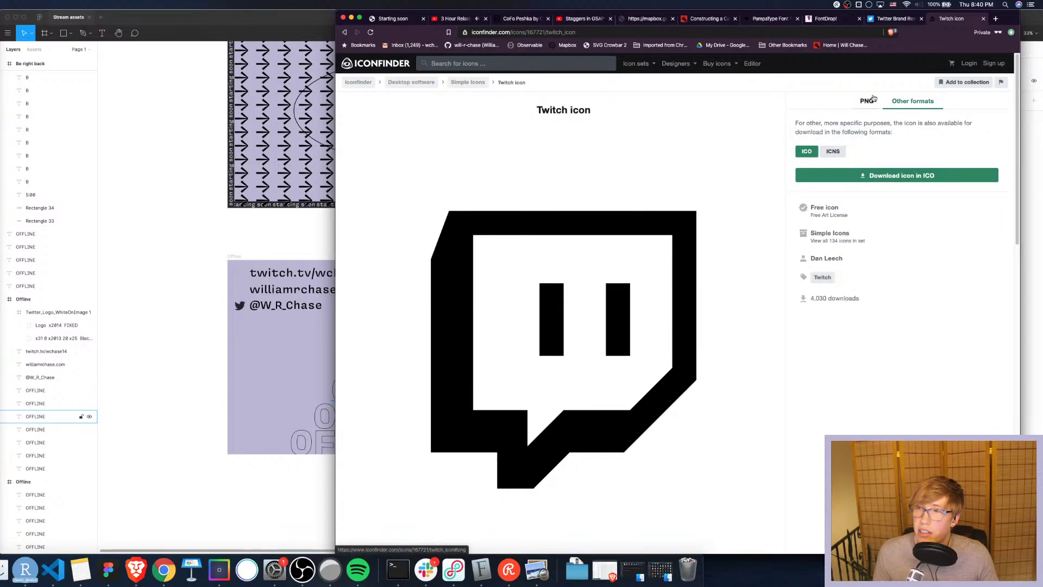
click(871, 101)
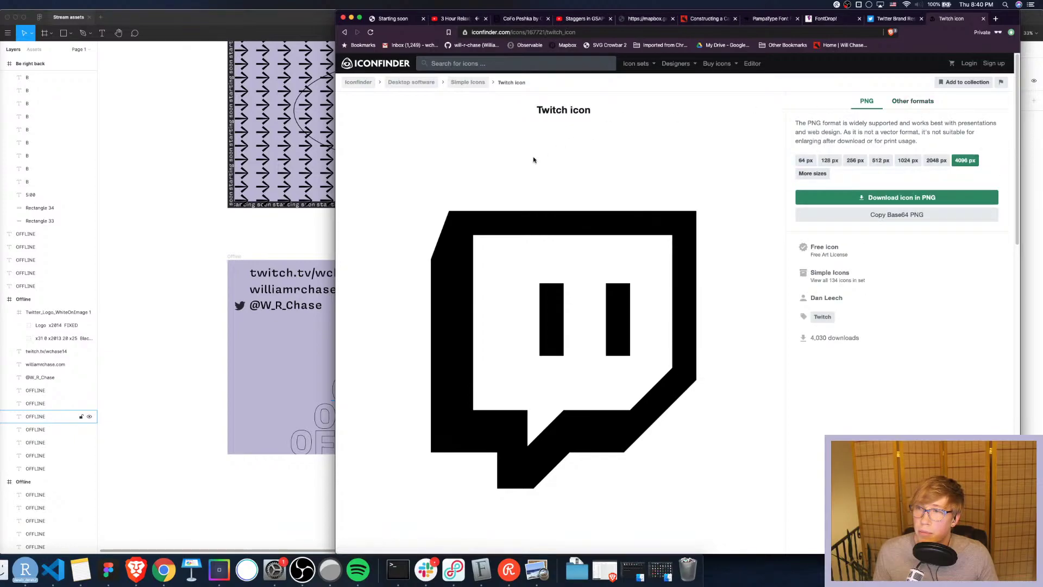
Return to the search results and refine the search to "twitch icon svg"
click(344, 32)
click(443, 71)
text(svg)
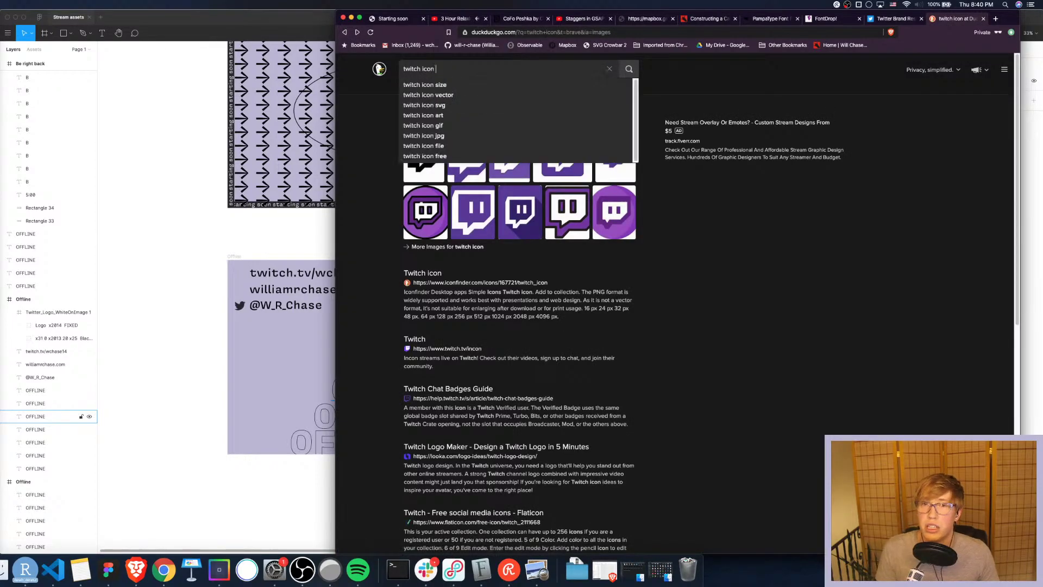
key(Return)
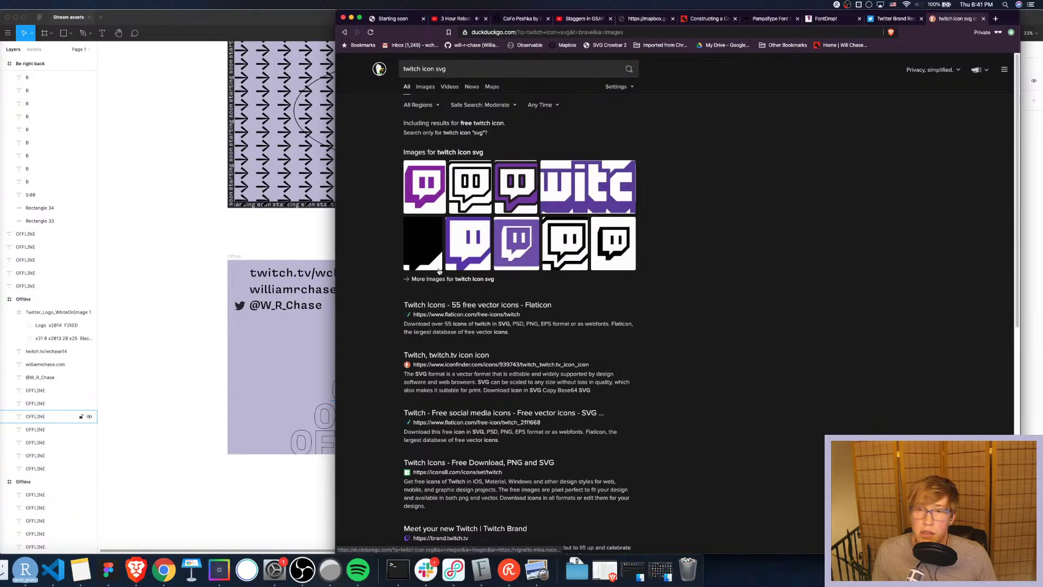
Open Flaticon's Twitch social media icon page, check its SVG download options, and return to the search results
scroll(382, 340, down, 1)
right_click(382, 341)
click(368, 292)
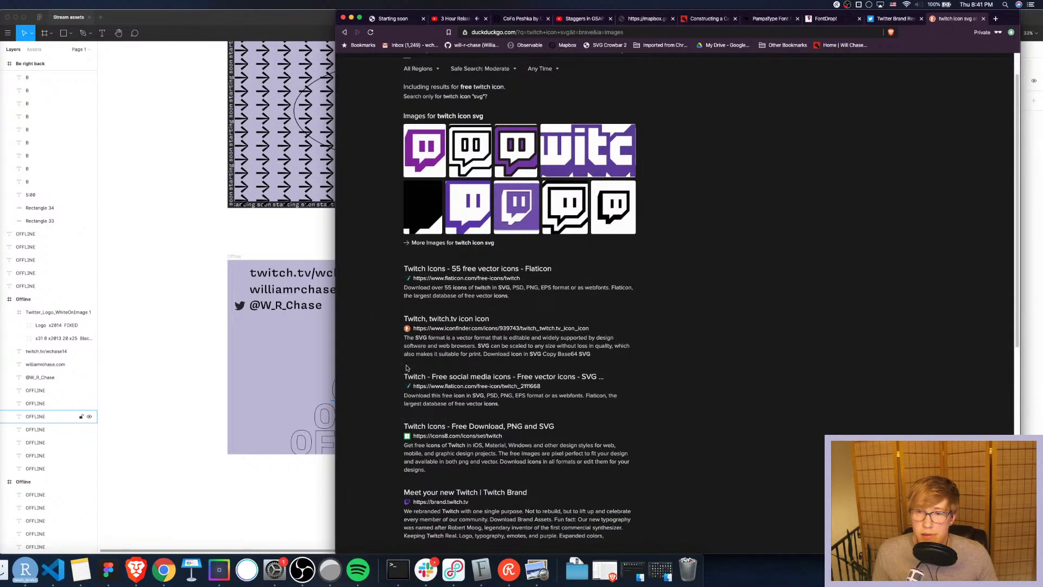
click(419, 377)
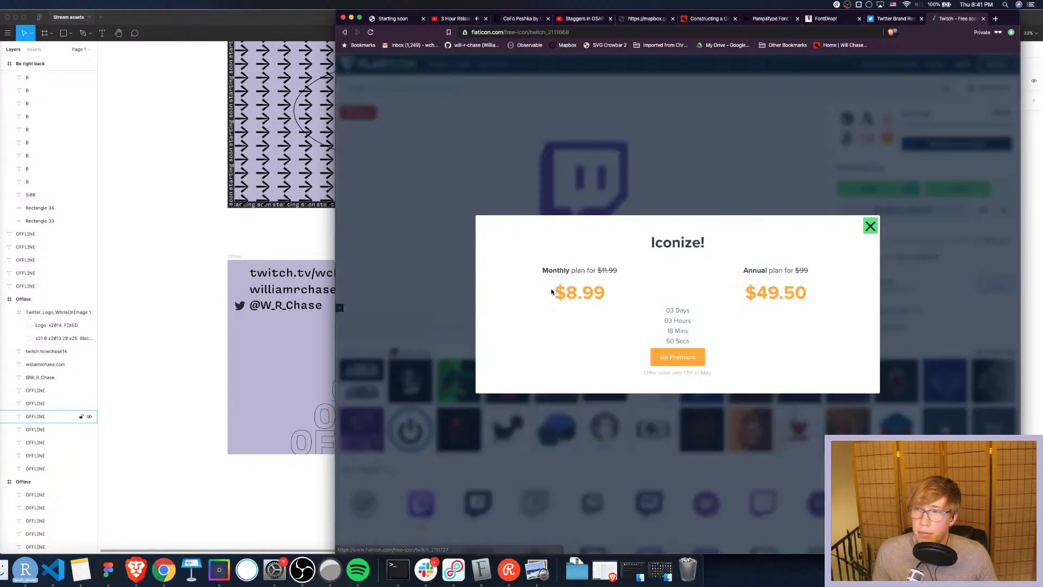
click(758, 203)
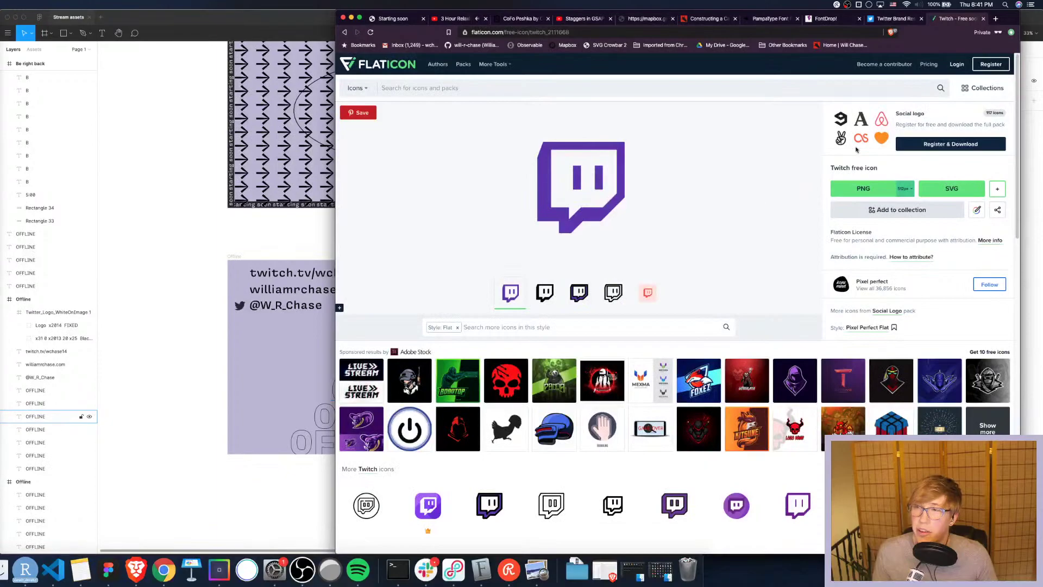
click(942, 191)
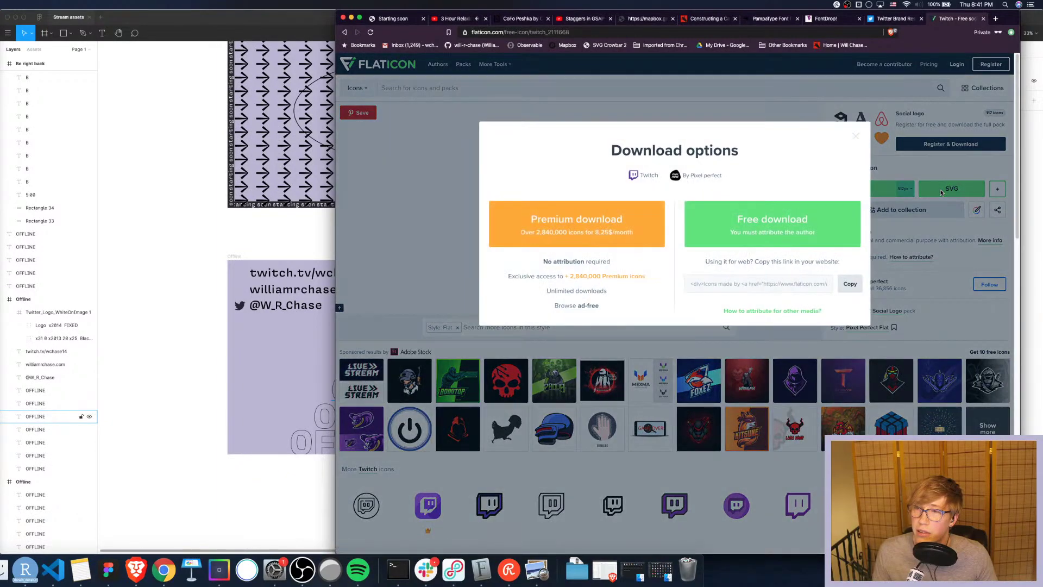
click(688, 96)
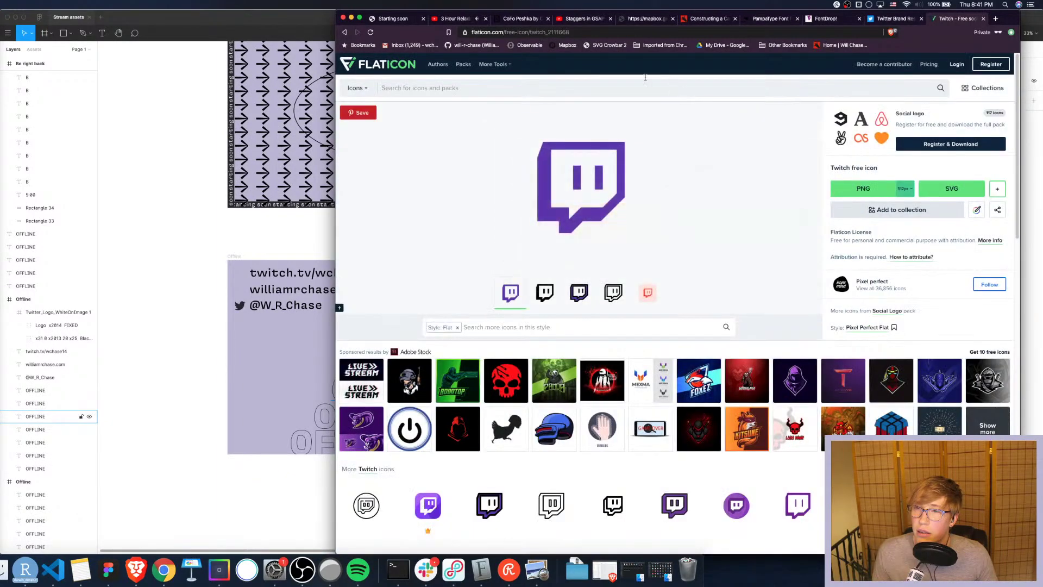
click(344, 32)
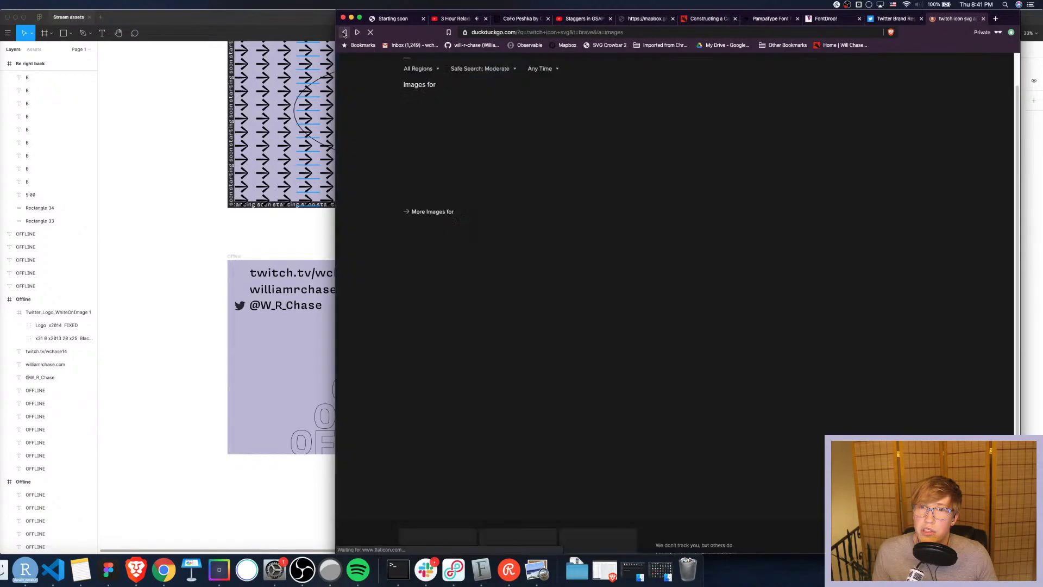
Copy a black Twitch icon image into Figma and shrink it to about 108 × 108 just before the Twitch contact line
click(424, 155)
right_click(551, 275)
click(573, 350)
click(208, 338)
key(super+v)
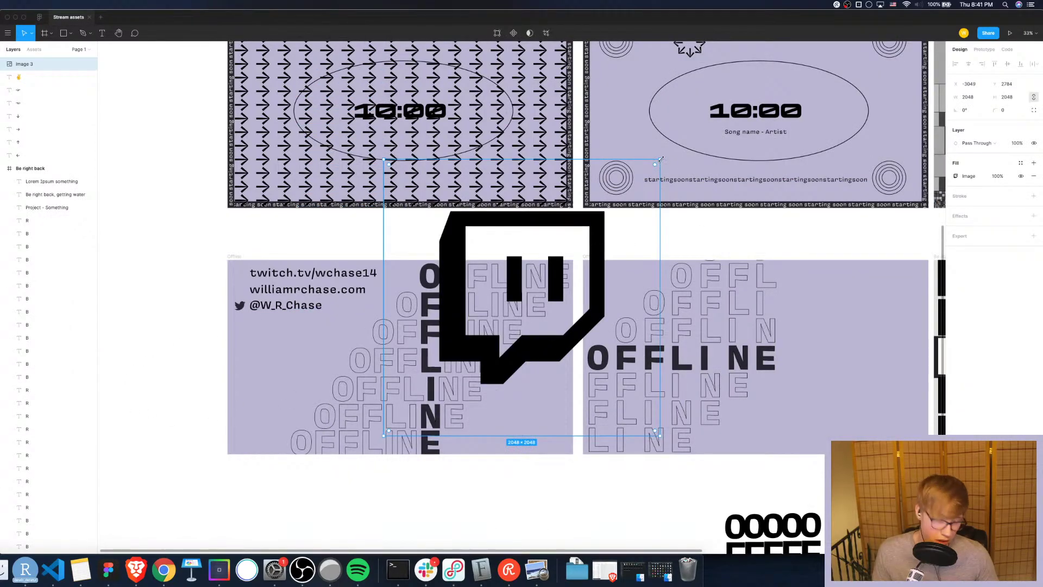
drag(660, 158, 240, 274)
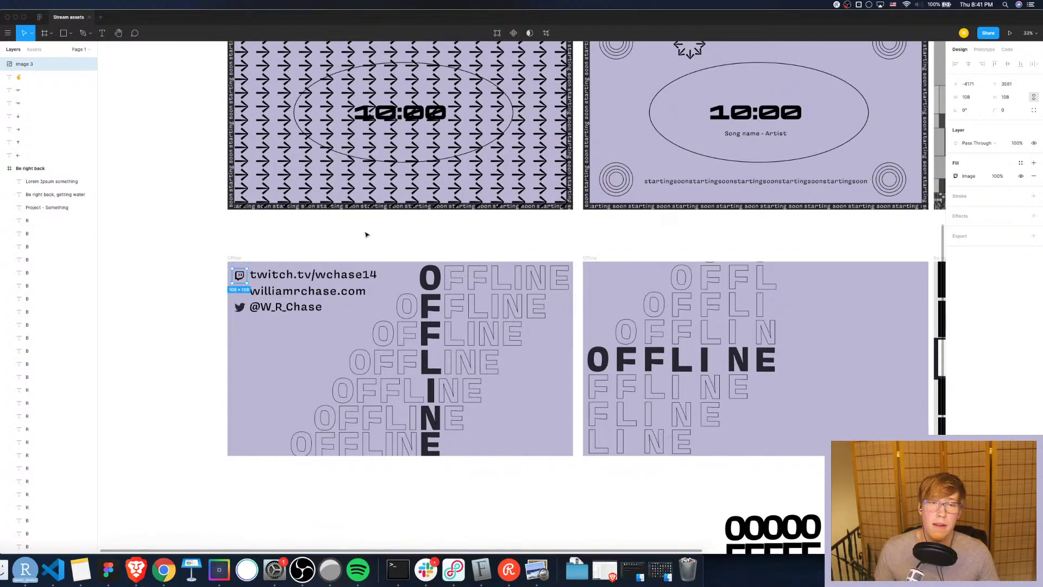
click(196, 364)
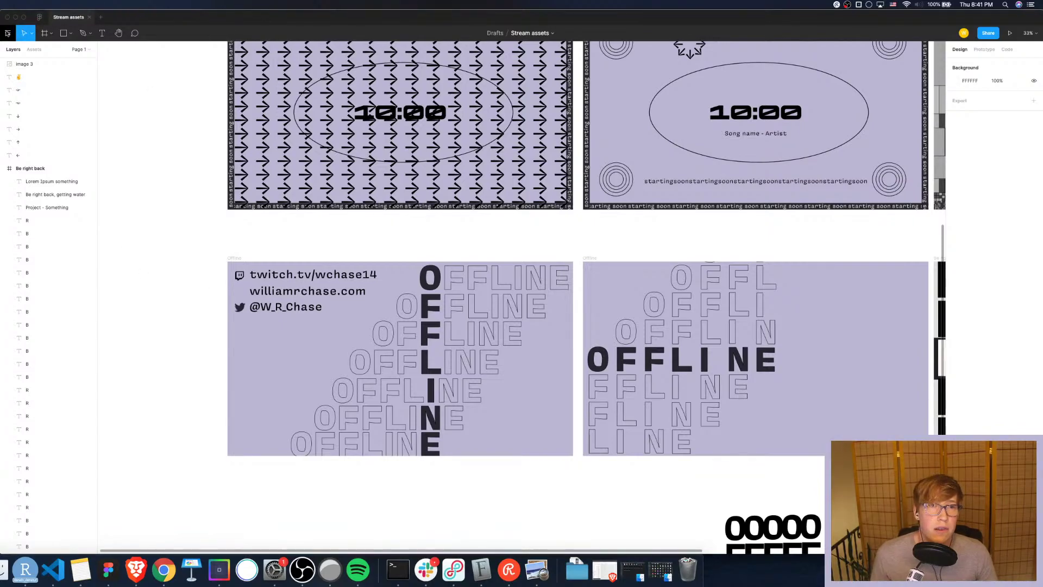
Install the Iconify plugin from the plugin manager and return to the Stream assets file
click(8, 32)
mouse_move(52, 147)
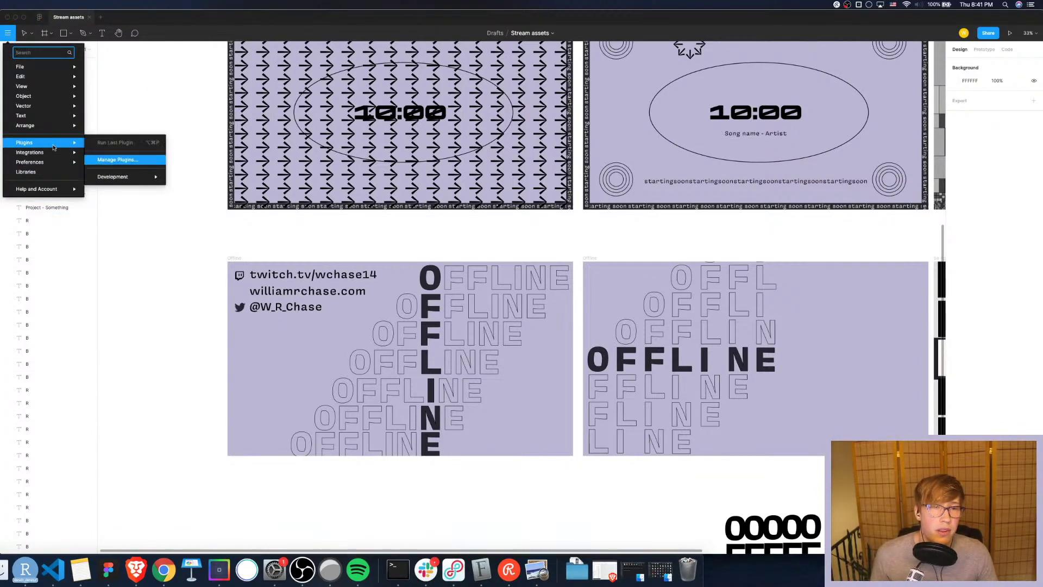
click(120, 163)
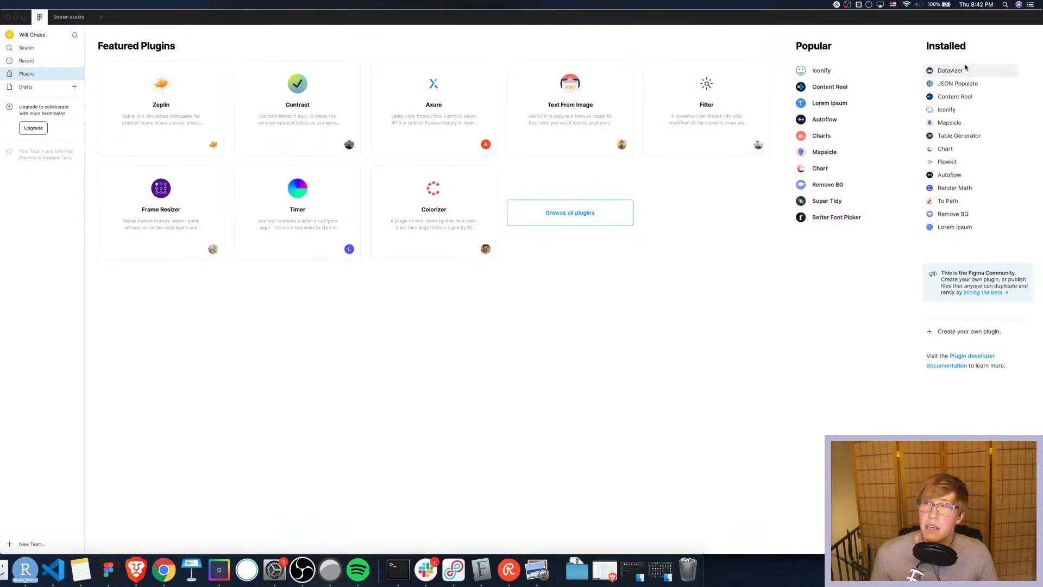
click(822, 71)
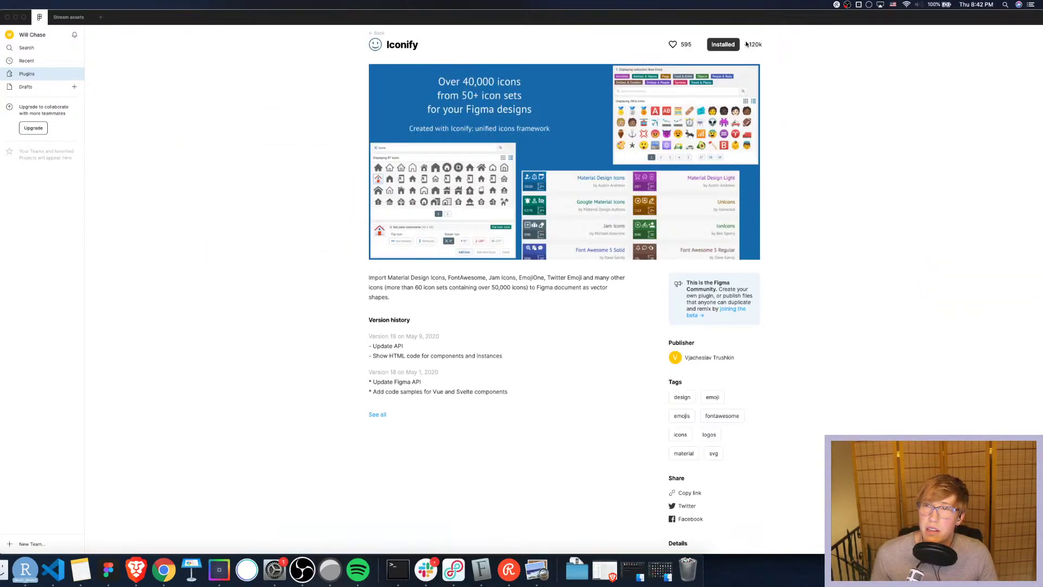
click(723, 44)
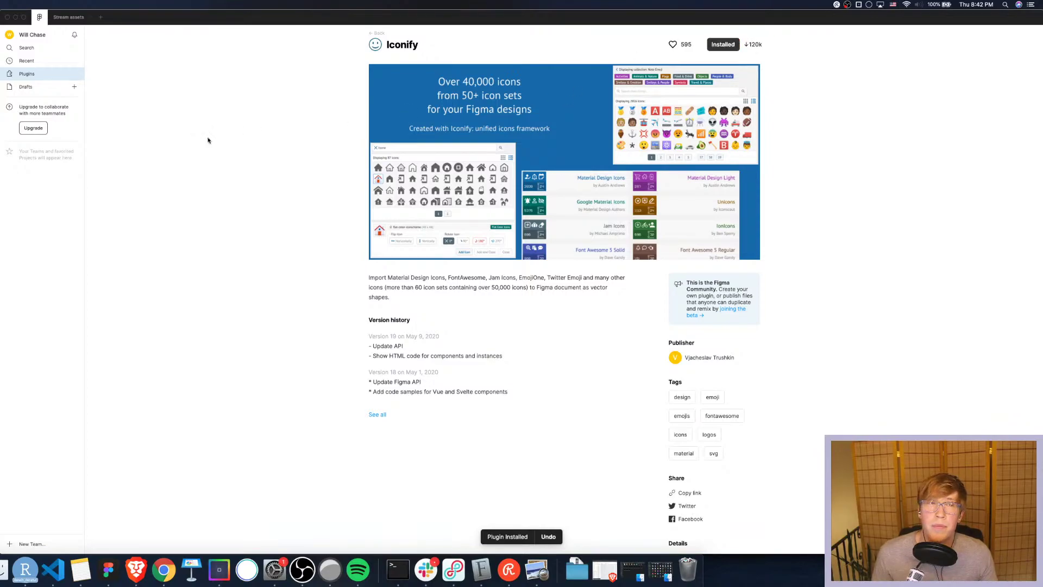
click(69, 16)
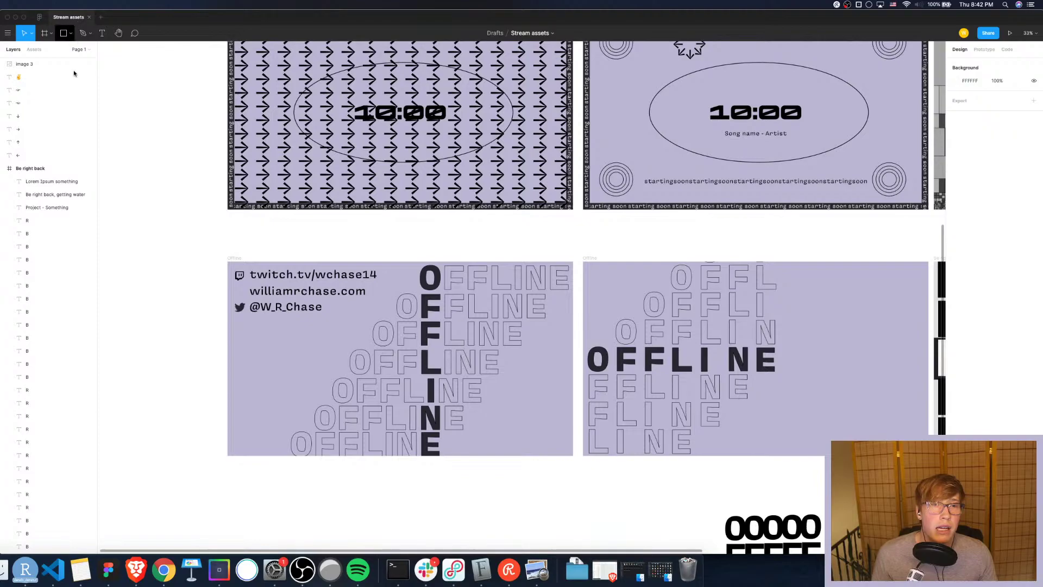
Run the Iconify plugin and search its icons for "website"
click(7, 33)
mouse_move(37, 144)
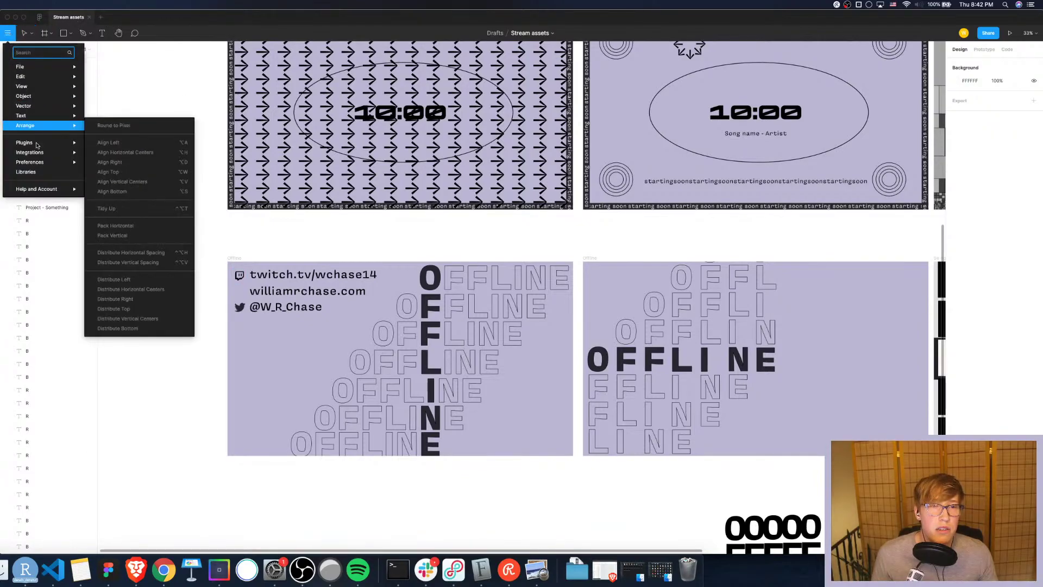
click(119, 145)
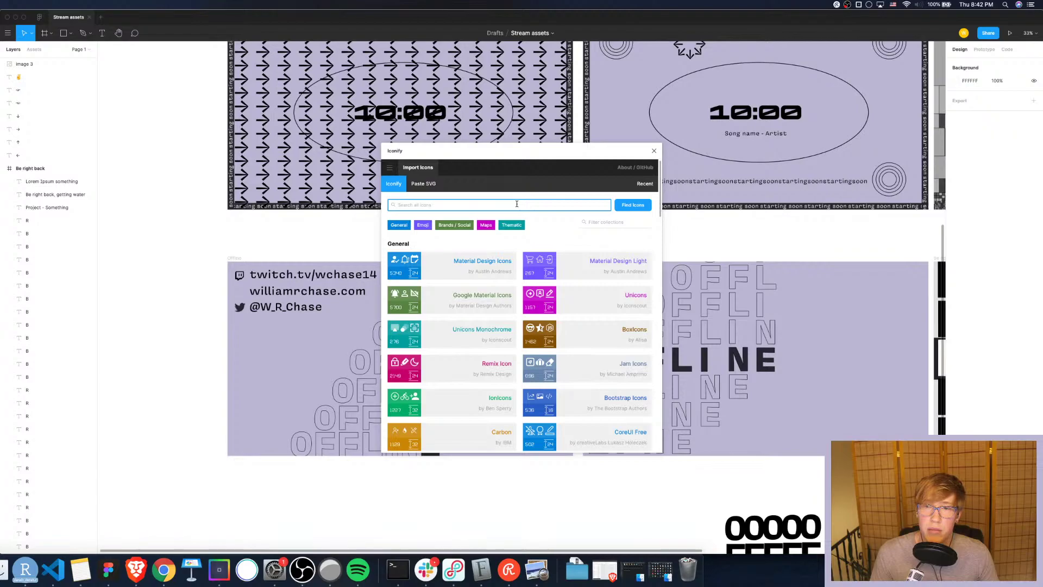
text(website)
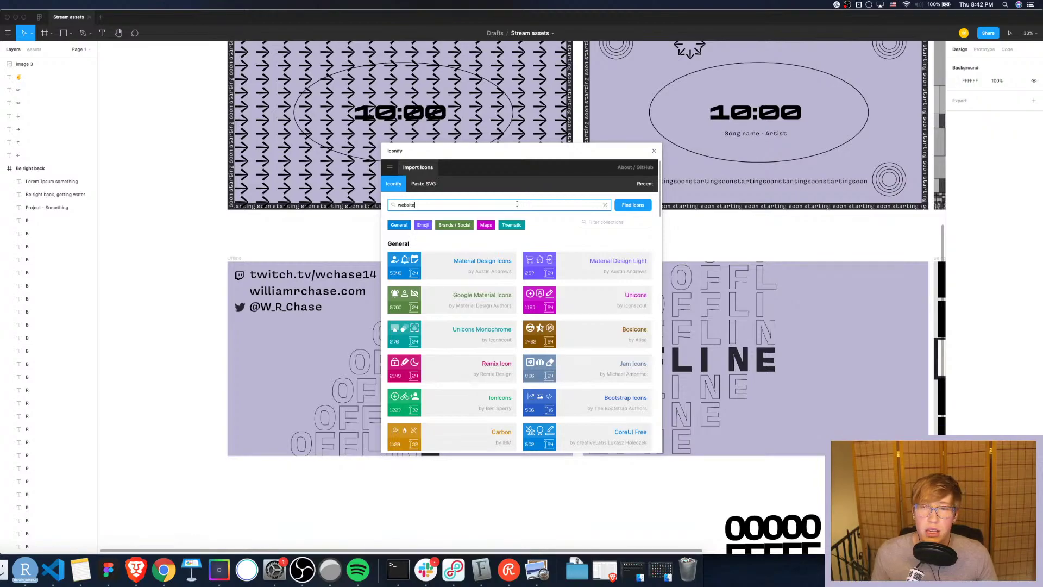
click(631, 209)
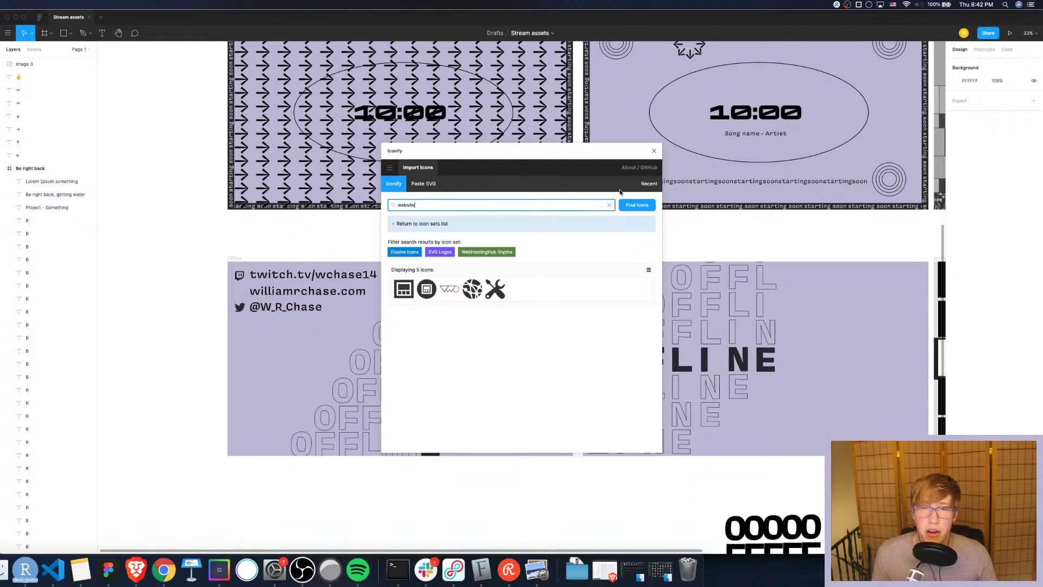
Search Iconify for "web" and look through both pages of icons
click(610, 206)
click(483, 205)
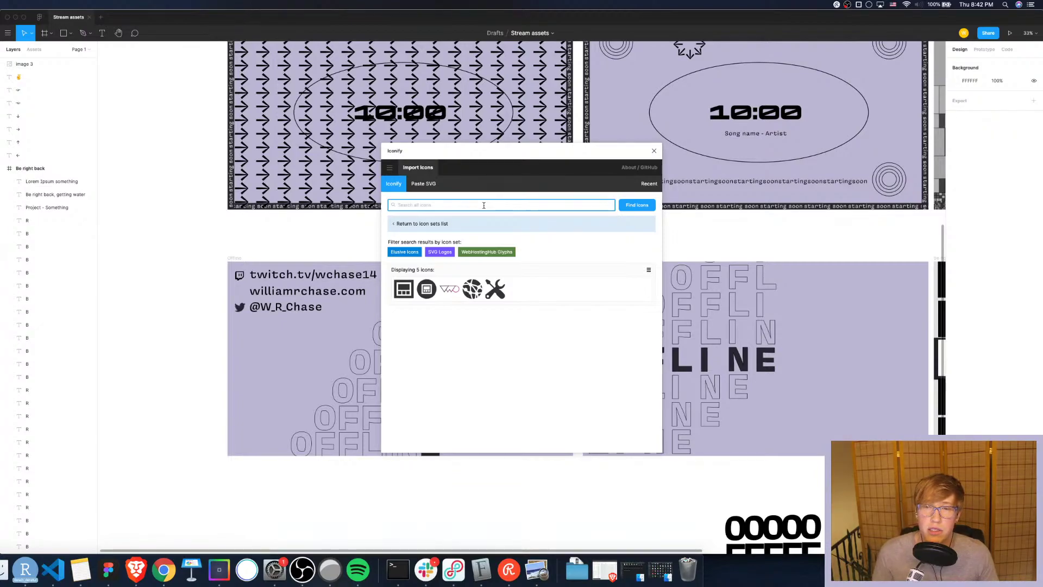
text(web)
key(Return)
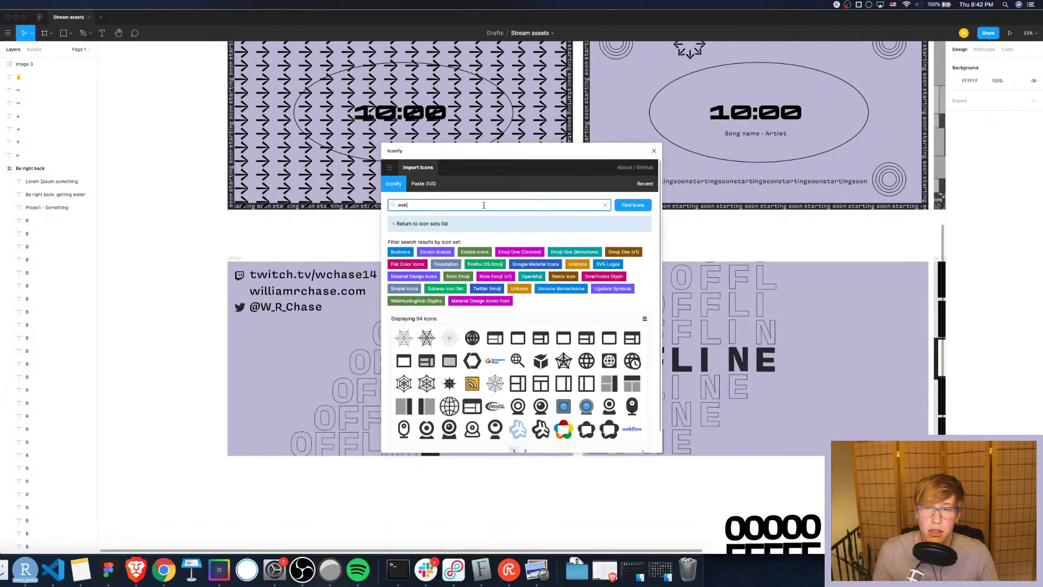
scroll(518, 353, down, 2)
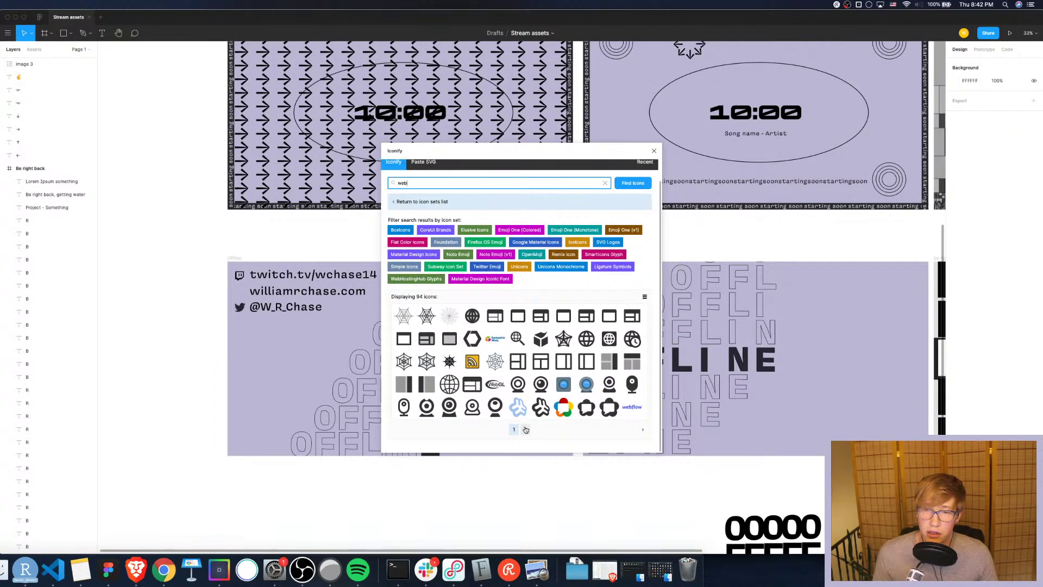
click(525, 429)
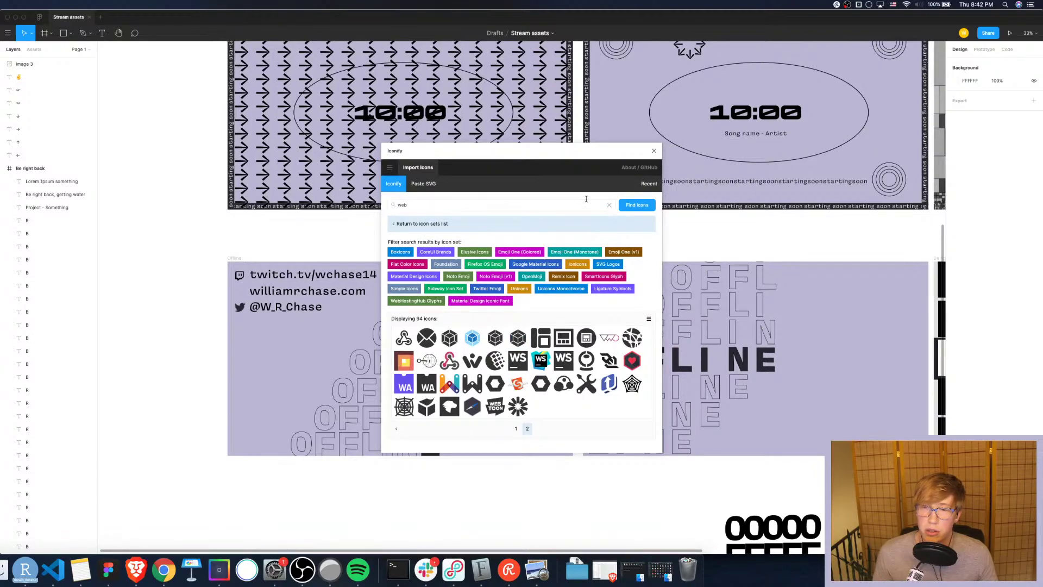
Search Iconify for "desktop" and place the zmdi:desktop-mac icon just before the website line in the Offline frame
click(609, 204)
click(491, 201)
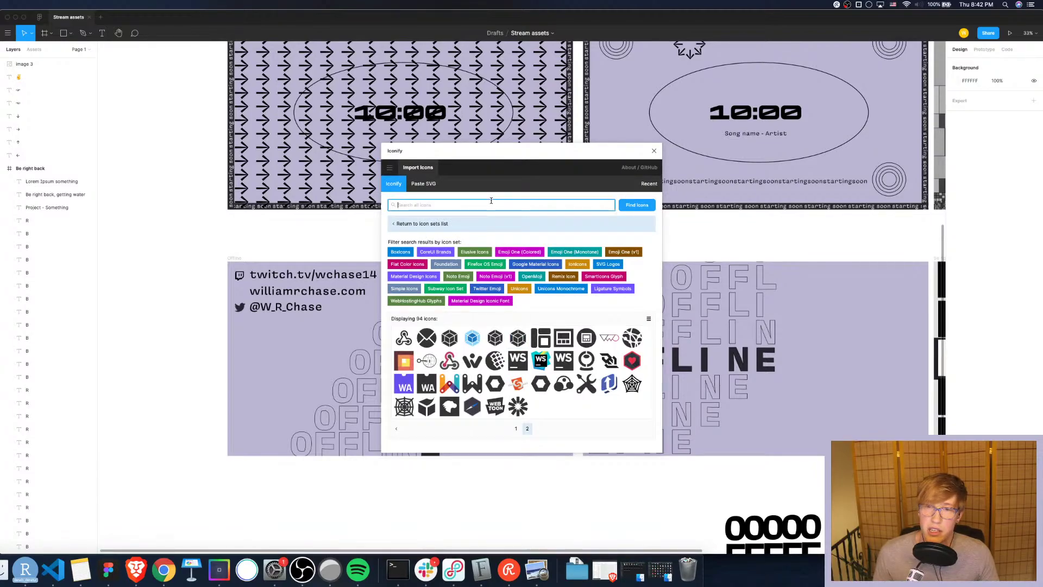
text(d)
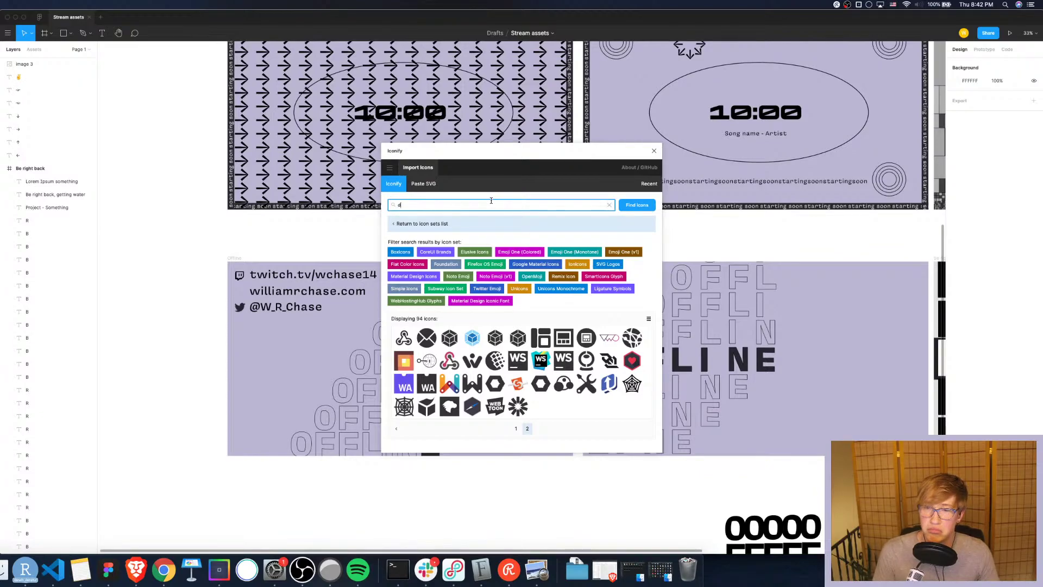
key(Return)
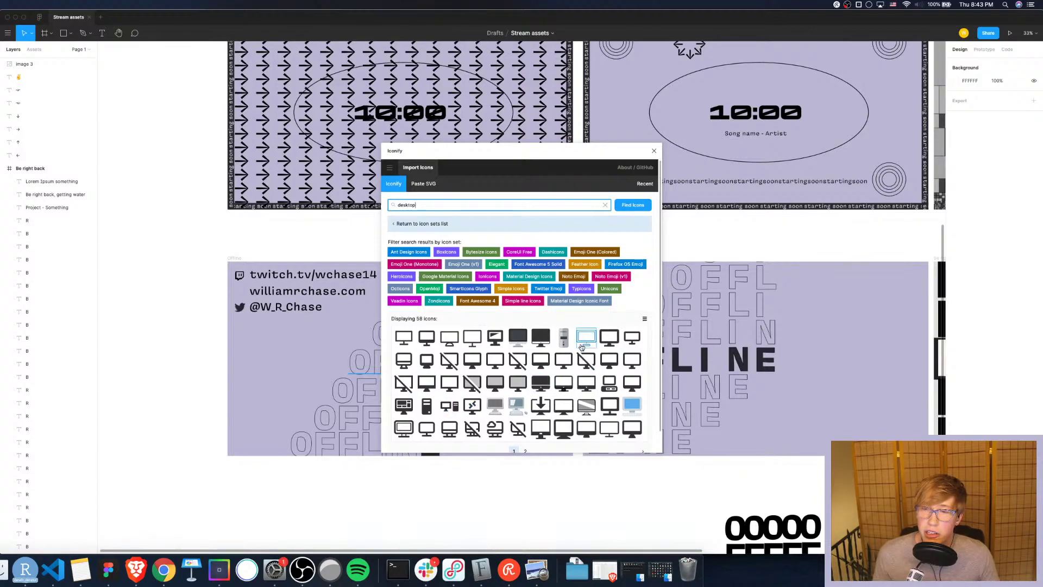
scroll(587, 340, down, 2)
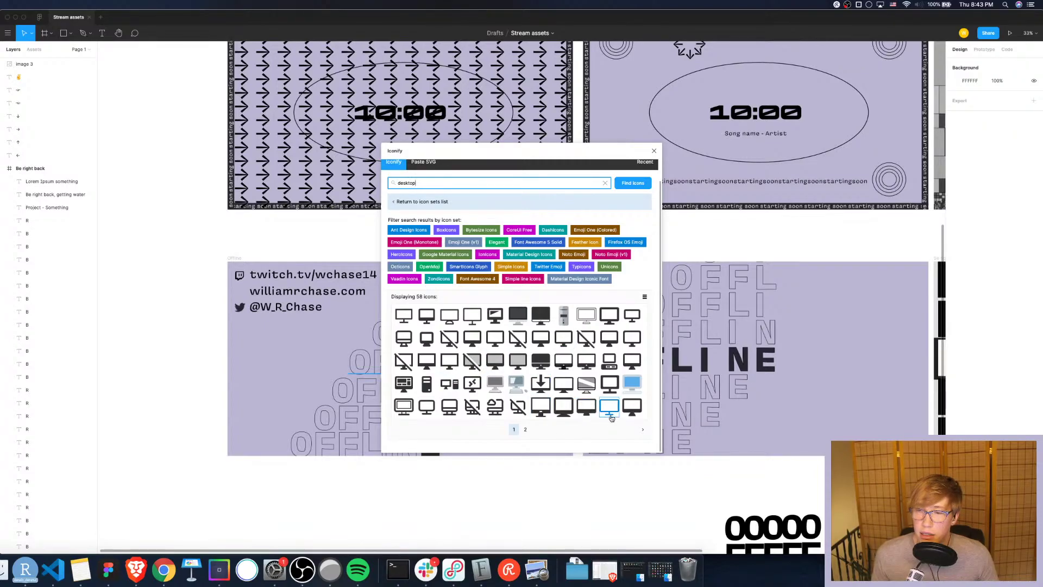
drag(630, 410, 245, 284)
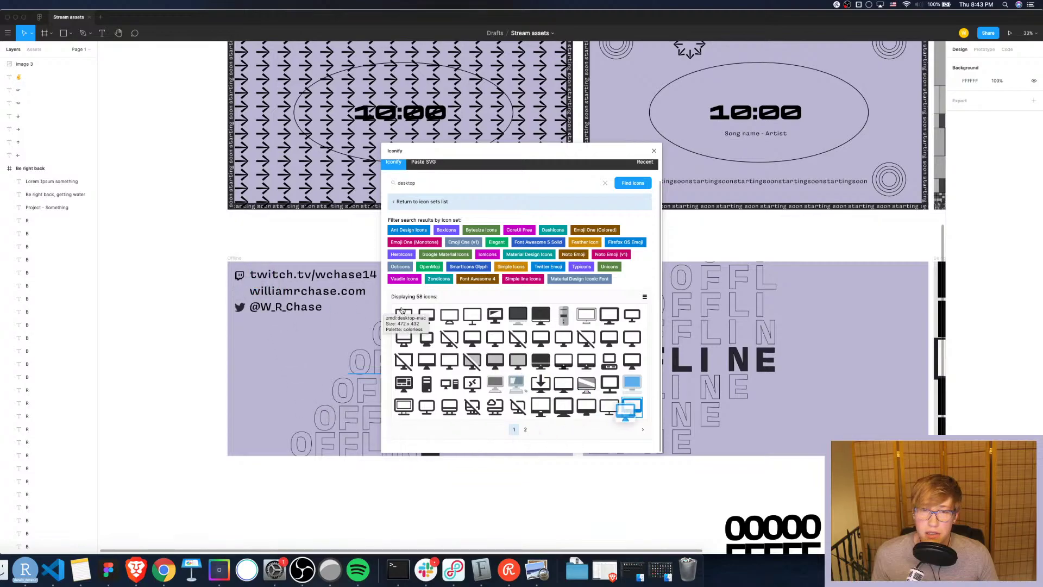
drag(281, 310, 243, 292)
click(242, 307)
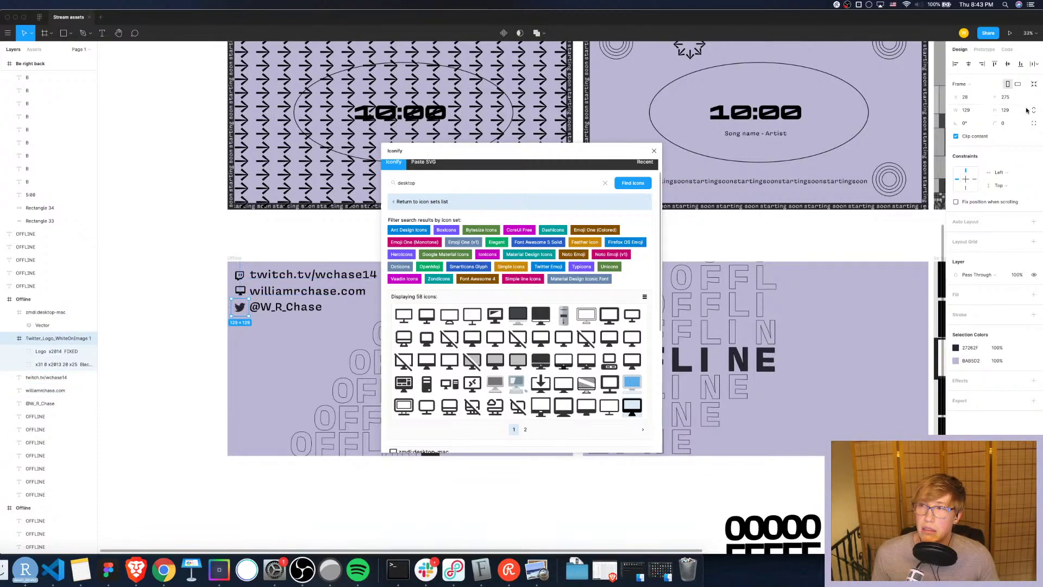
Resize the Twitter icon and the Twitch icon in the first Offline frame to 130 × 130
click(980, 115)
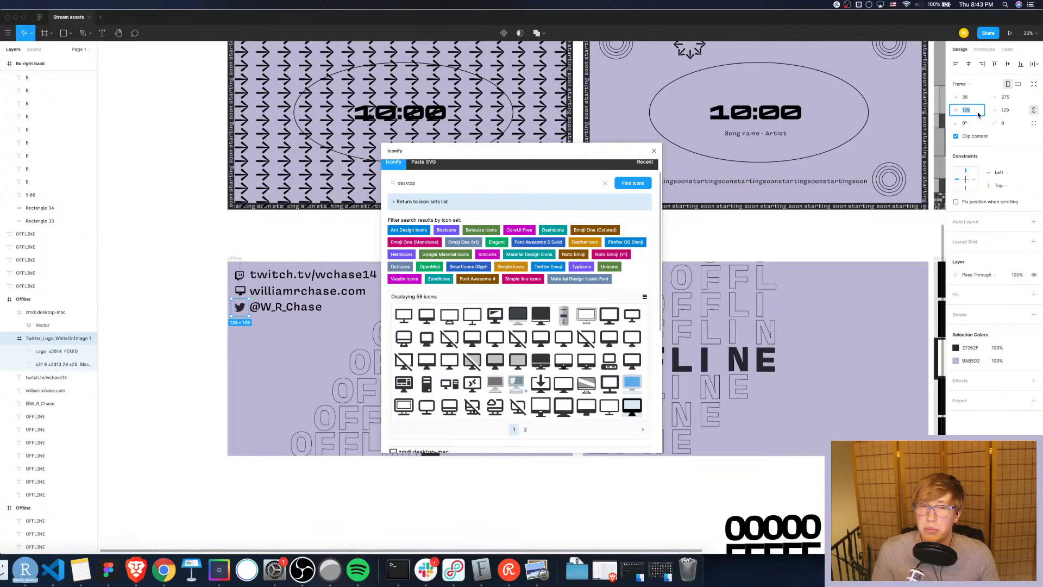
text(130)
key(Return)
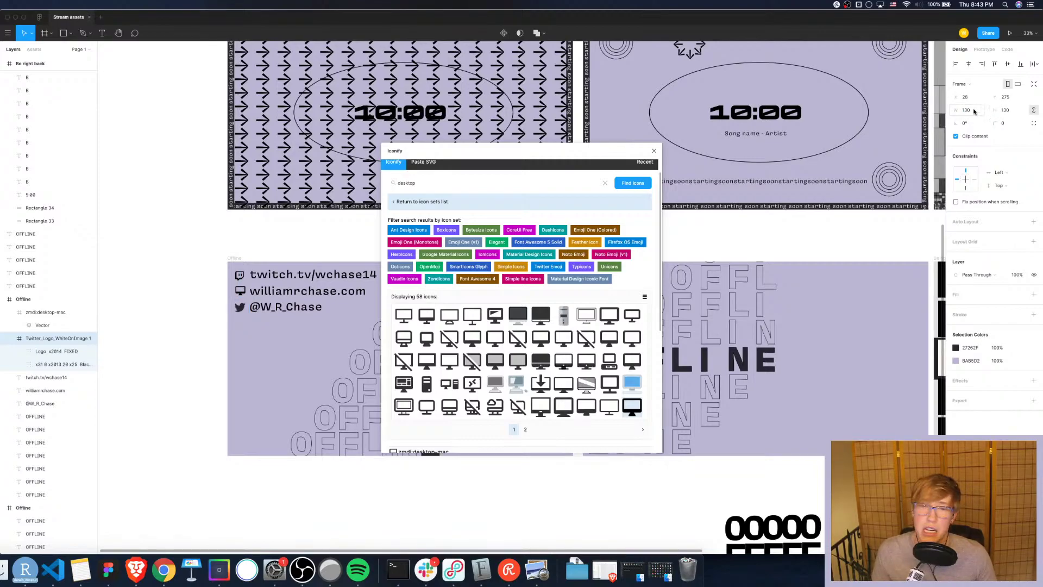
click(236, 278)
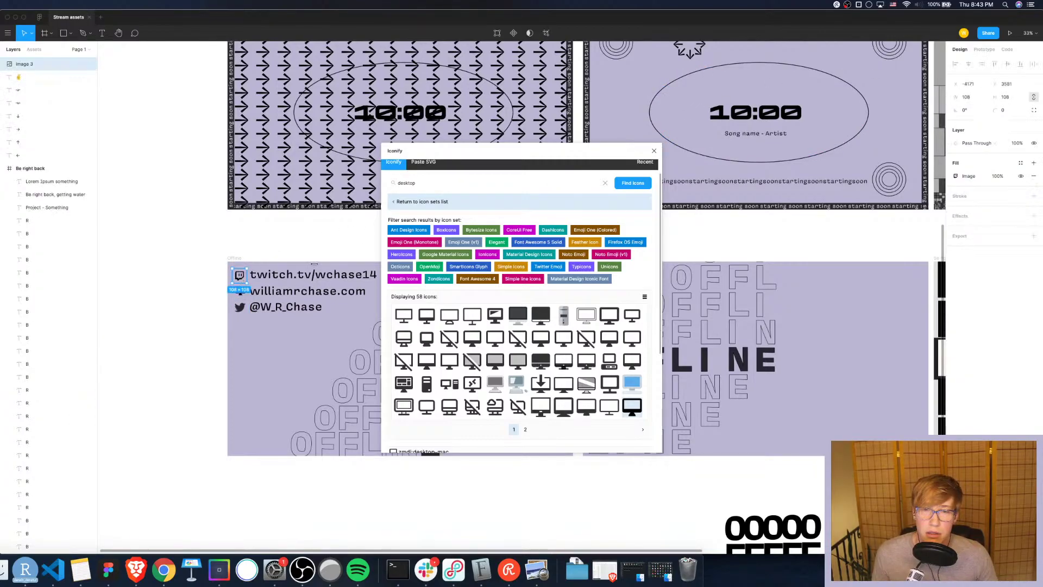
click(978, 98)
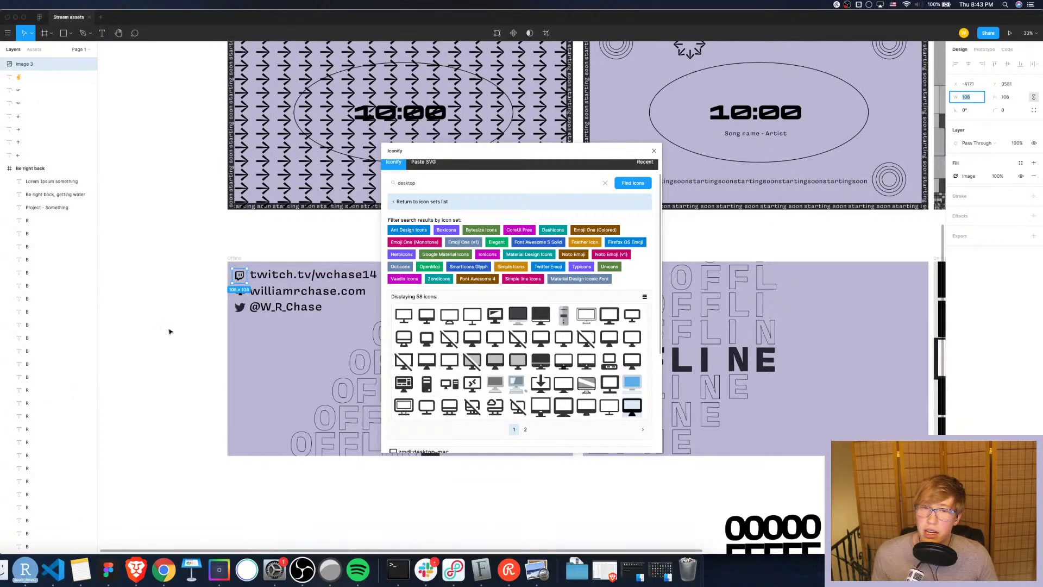
text(130)
key(Return)
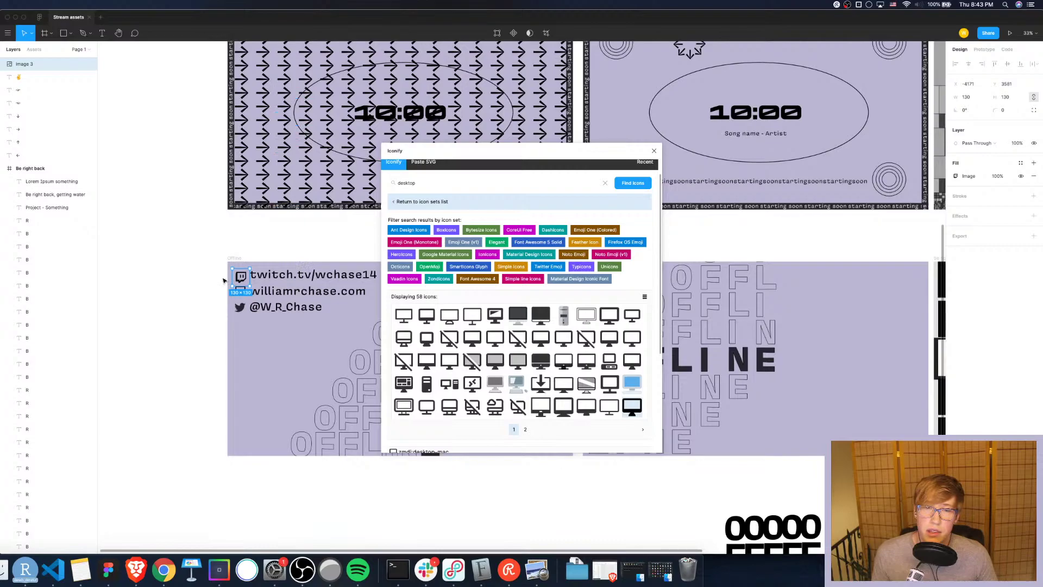
Resize the desktop icon beside the website line, trying widths of 130 and 100 before settling on 80 with proportions locked
drag(241, 276, 241, 293)
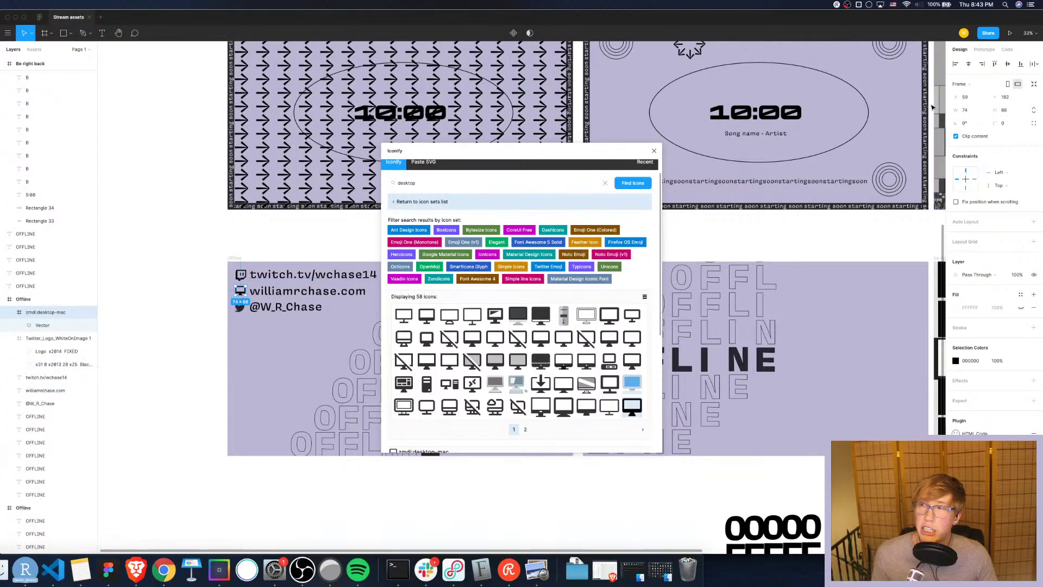
click(967, 110)
text(130)
key(Return)
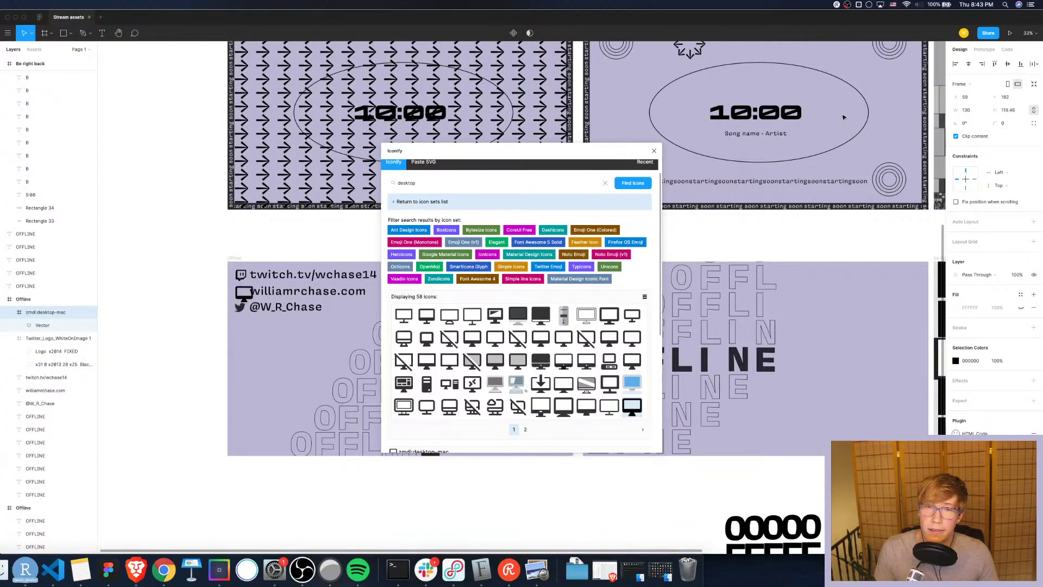
click(971, 110)
text(100)
key(Return)
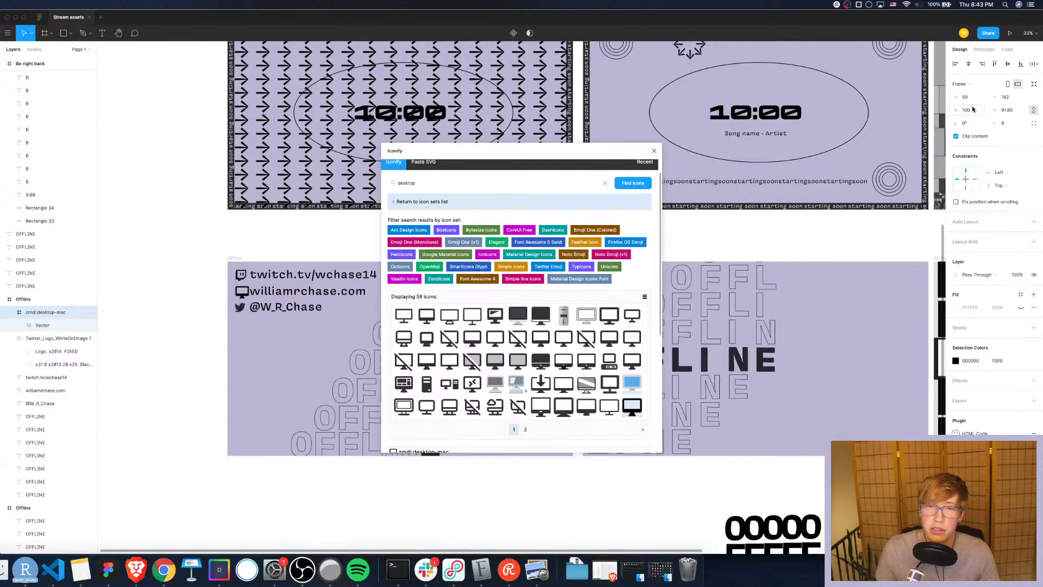
text(80)
key(Return)
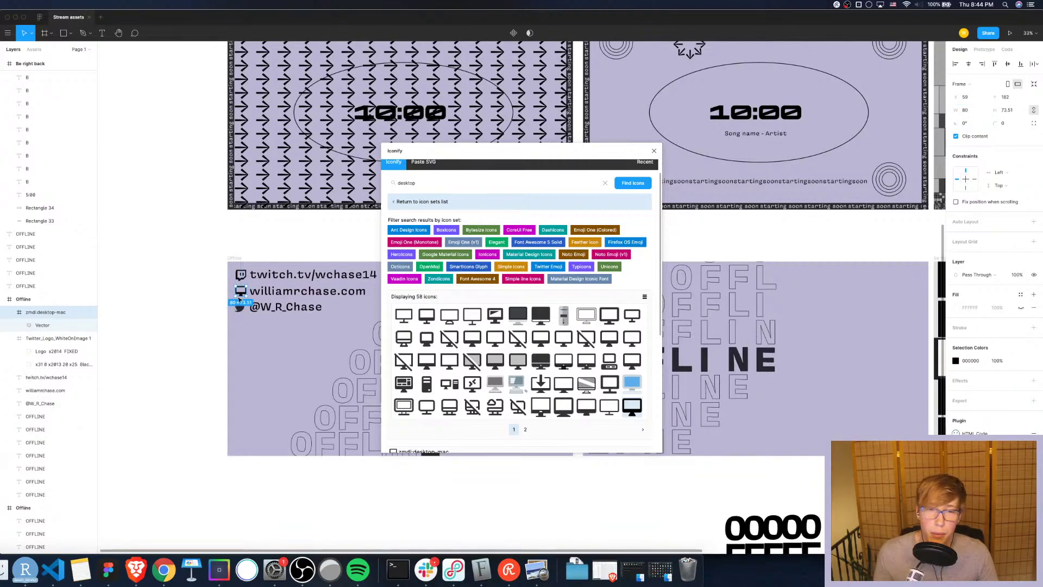
Select the Twitch, desktop and Twitter icons together and align them by their horizontal centers
click(244, 343)
drag(244, 341, 233, 269)
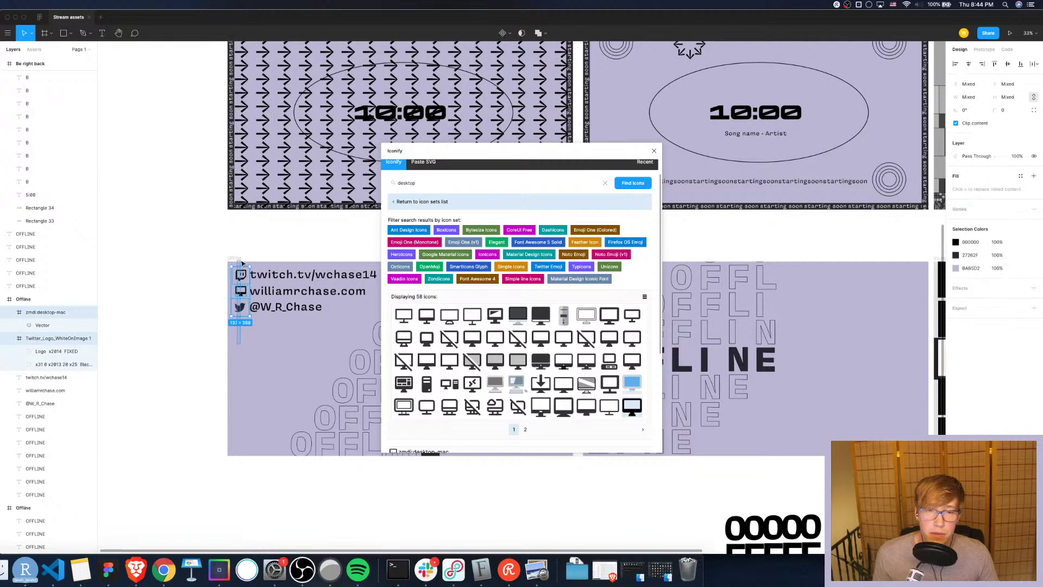
click(956, 64)
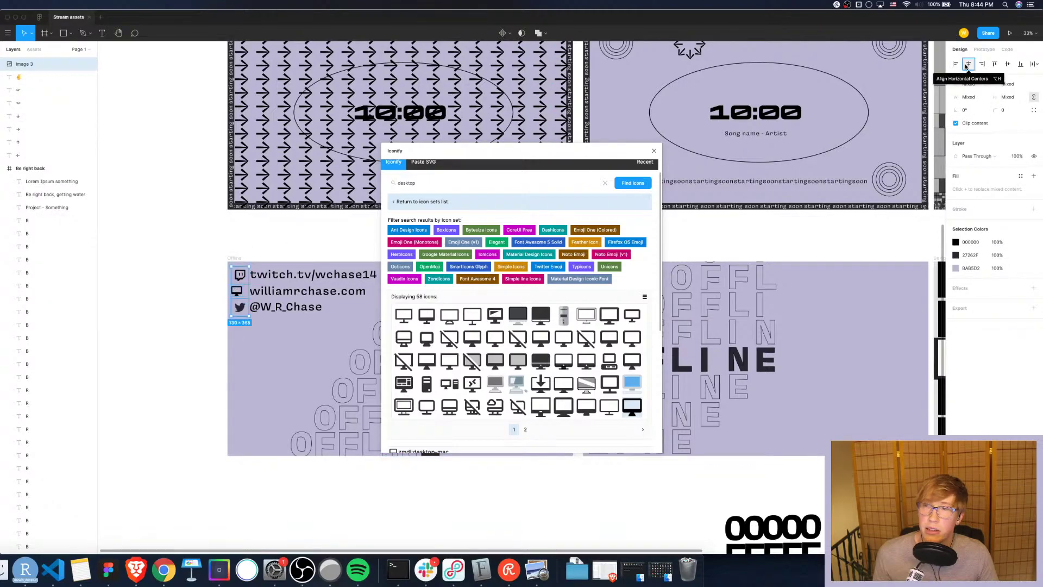
click(327, 404)
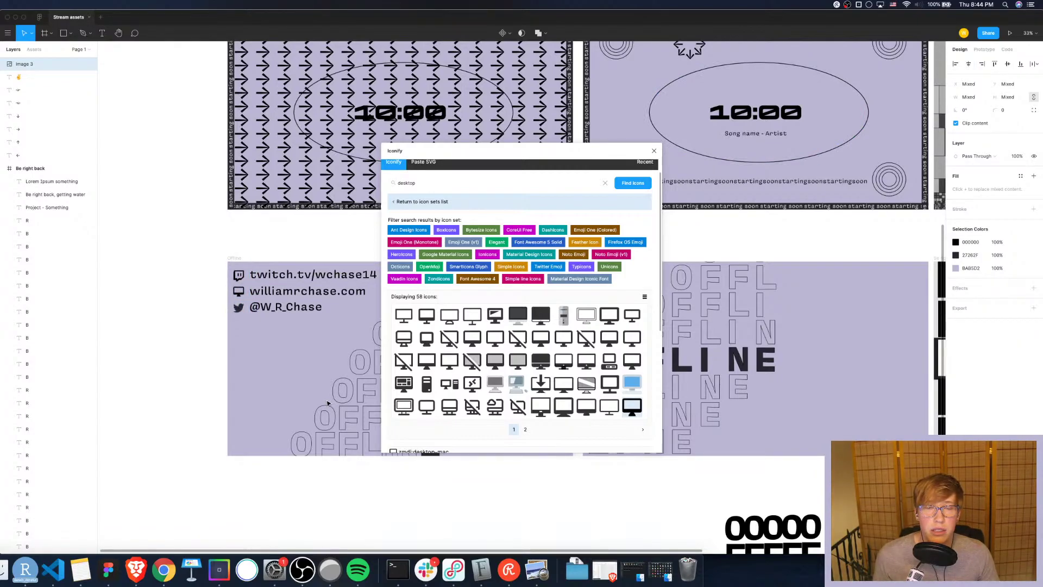
Nudge the Twitter icon up to Y 273 to line up with its handle, and close the Iconify plugin
click(239, 308)
key(Up)
key(Up)
key(Up)
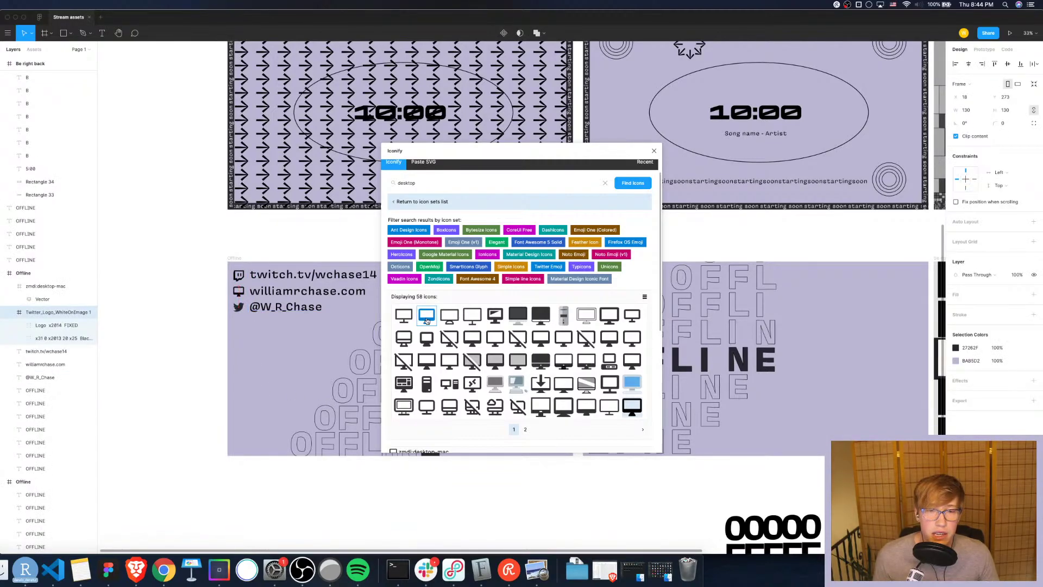
click(328, 357)
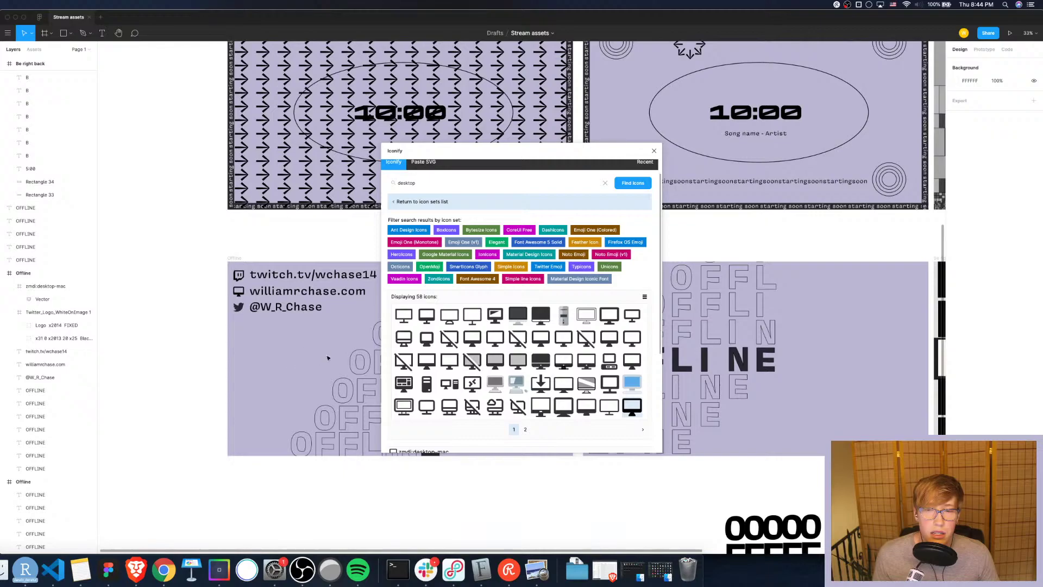
click(654, 151)
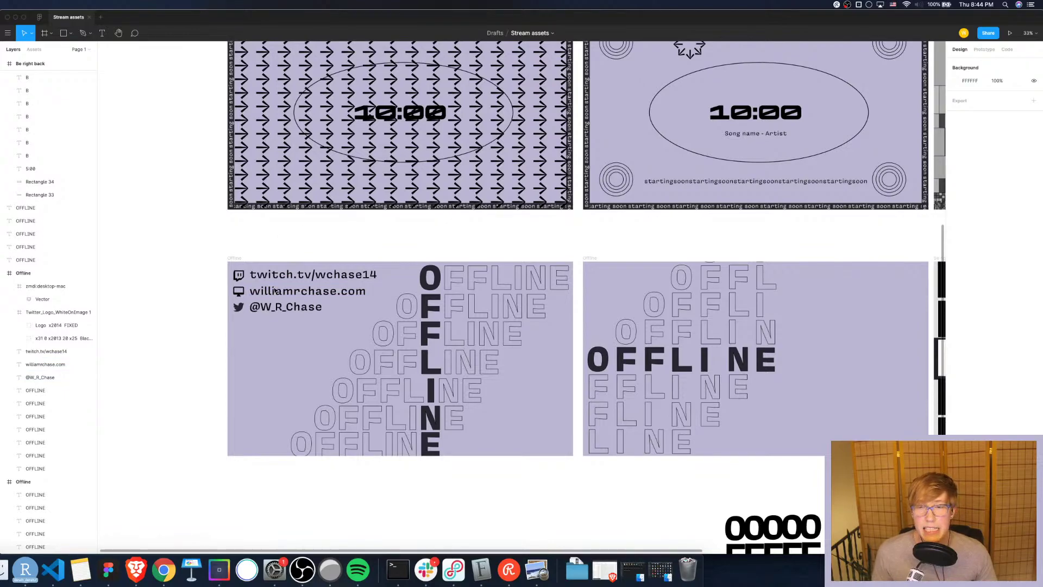
Nudge the fifth OFFLINE row in the first Offline frame horizontally to X 763, lining its I up with the bold vertical word
click(366, 394)
key(Left)
key(Left)
key(Left)
key(Left)
key(Left)
key(Left)
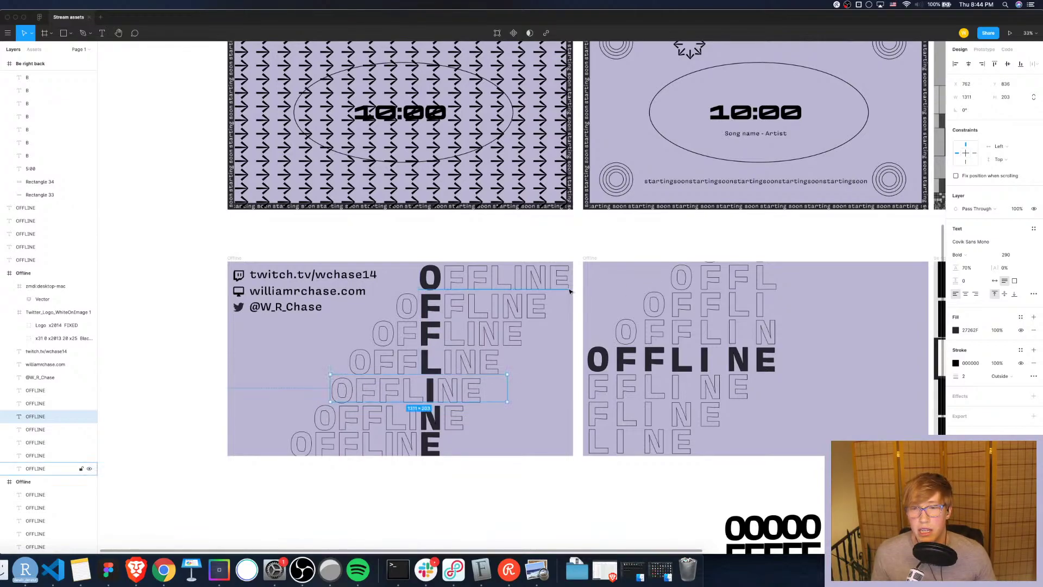
key(Left)
key(Left)
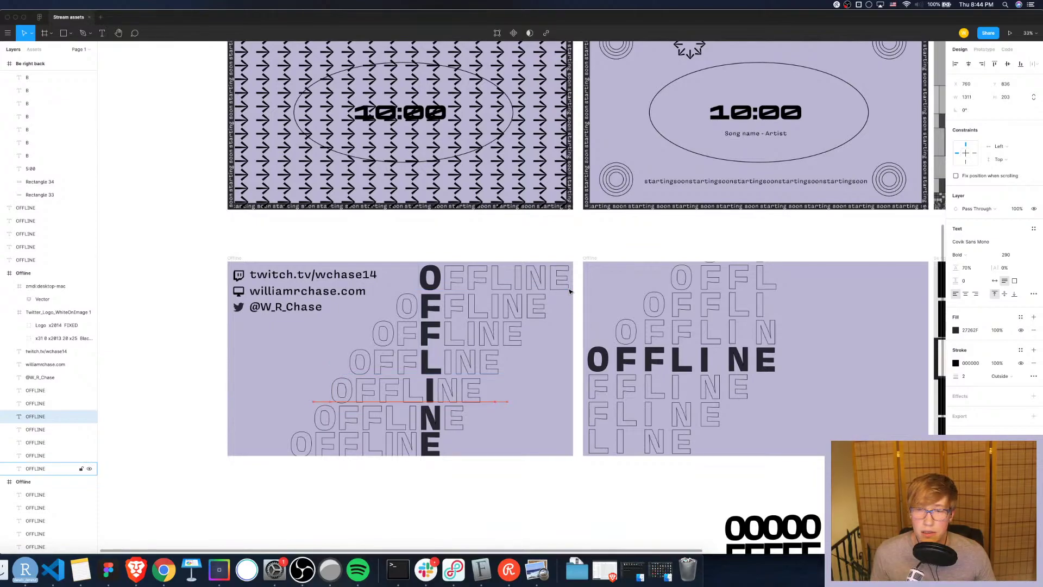
key(Right)
key(Right)
key(Right)
key(Right)
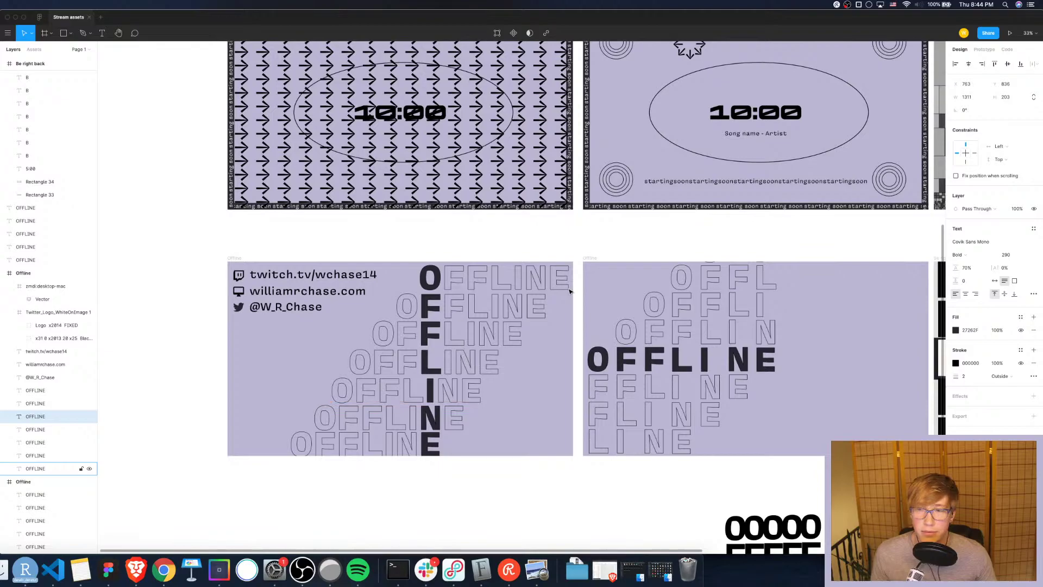
click(519, 512)
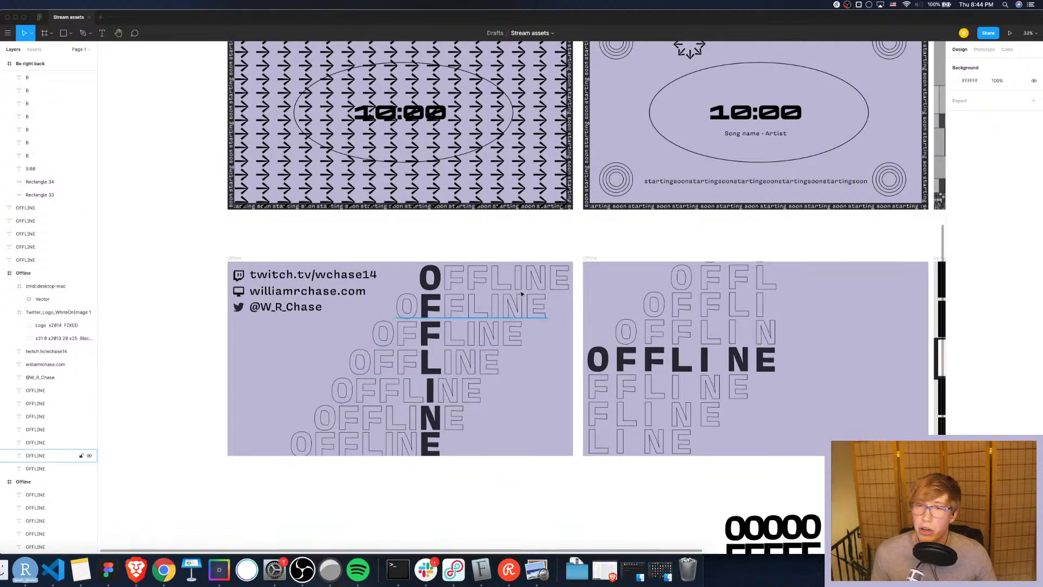
Select all seven OFFLINE rows in the first Offline frame, even out their vertical spacing and nudge them slightly right
drag(288, 471, 508, 478)
drag(536, 244, 432, 475)
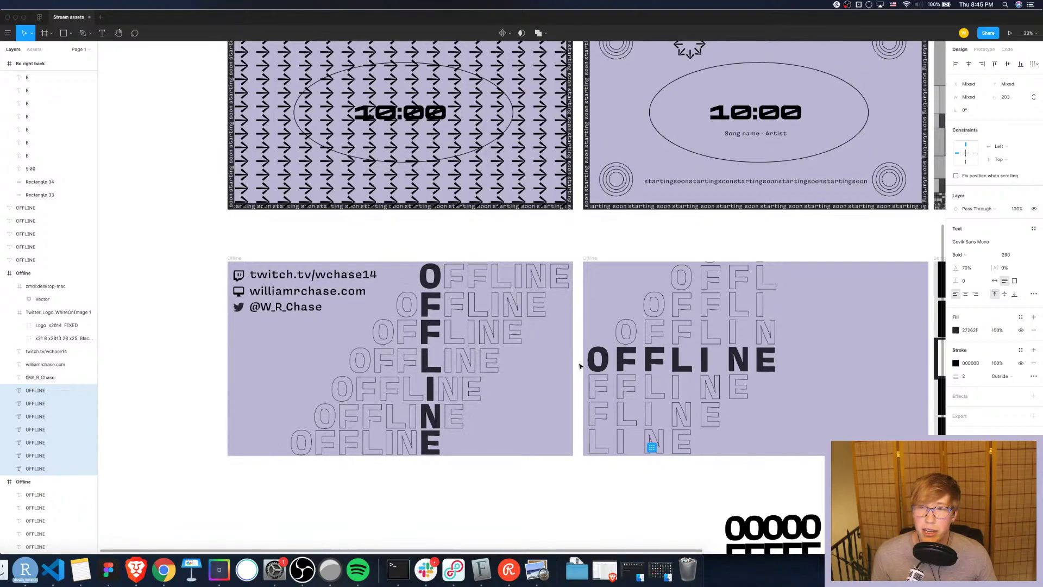
key(Right)
key(Right)
key(Right)
key(Right)
key(Right)
key(Right)
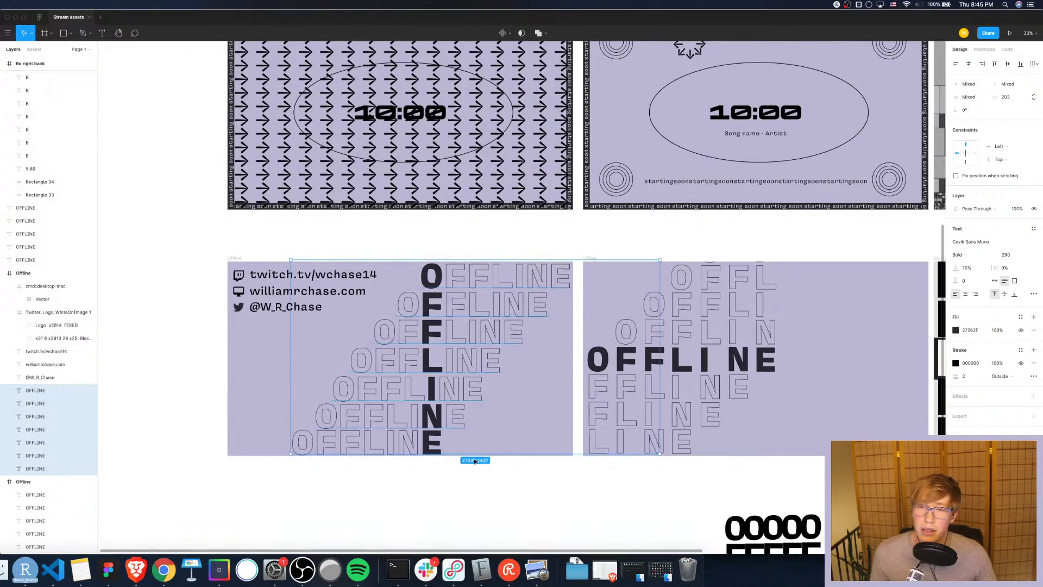
click(461, 501)
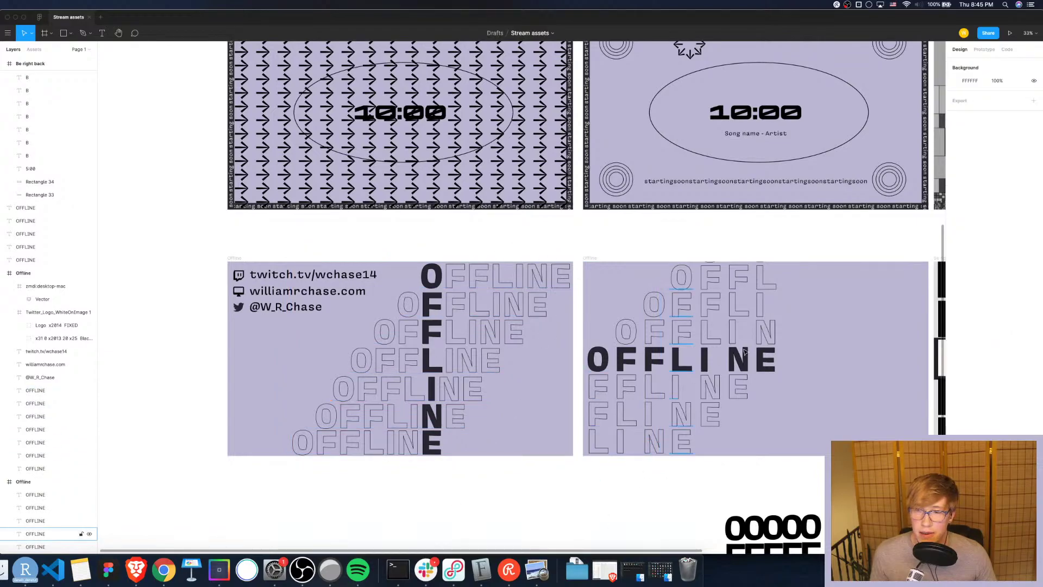
Review the starting soon, Offline and Be right back scenes together with the color swatches and type samples
scroll(672, 391, down, 10)
scroll(671, 389, up, 7)
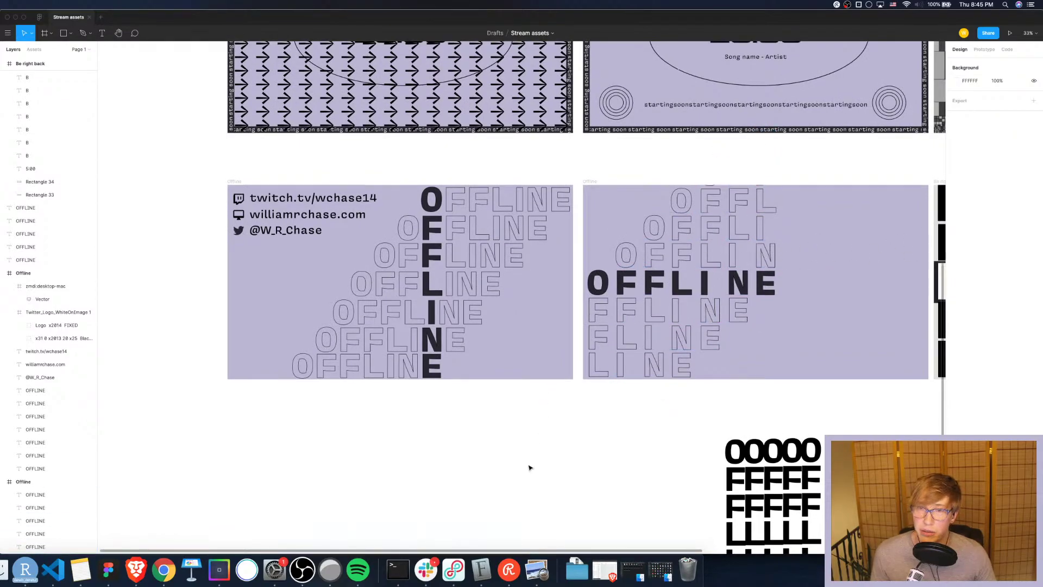
scroll(531, 465, up, 5)
scroll(531, 466, down, 2)
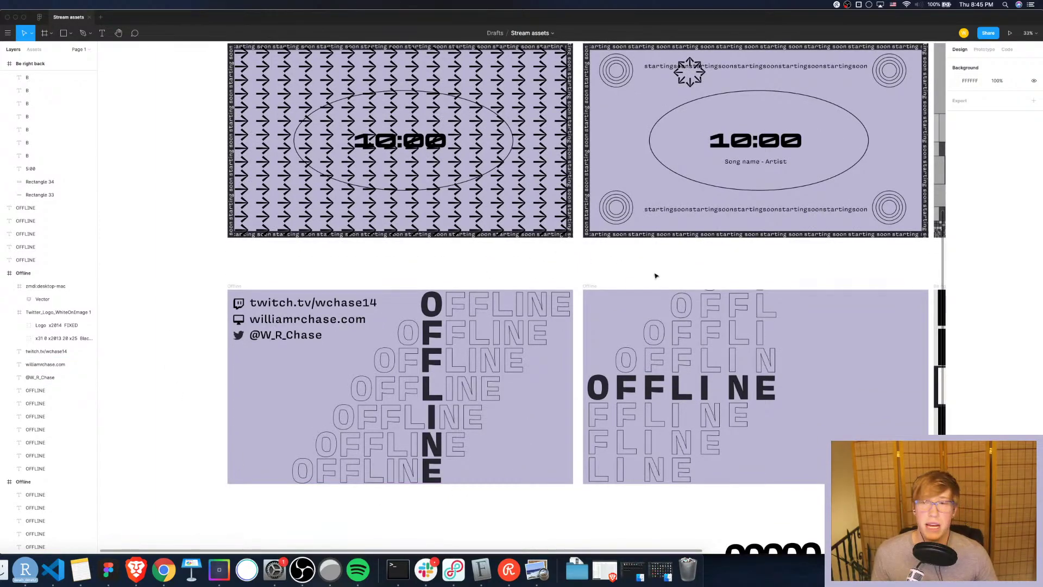
scroll(655, 276, down, 5)
scroll(733, 283, right, 2)
scroll(734, 284, right, 7)
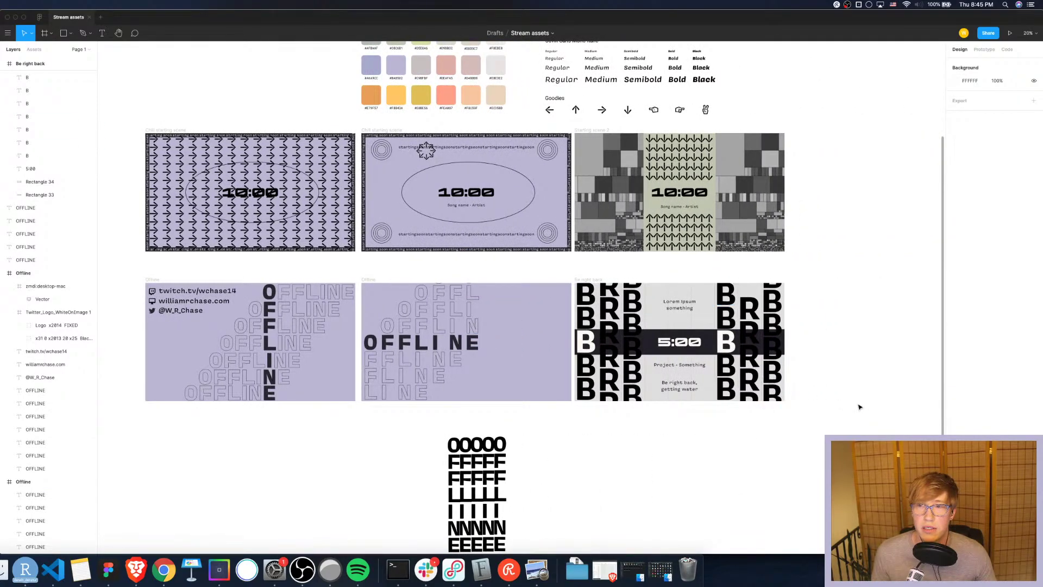
scroll(858, 332, up, 3)
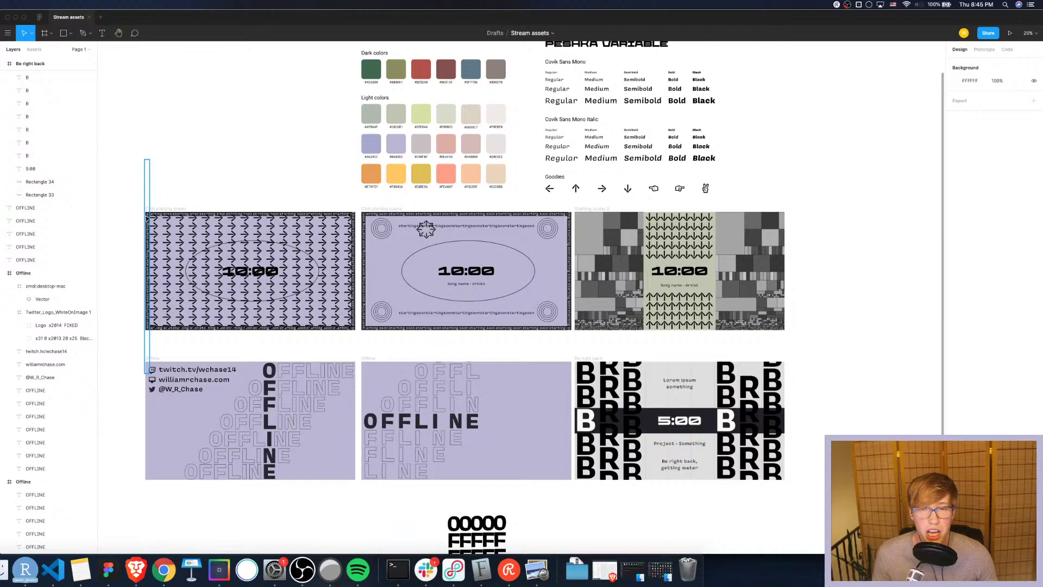
scroll(855, 286, up, 4)
scroll(856, 288, down, 4)
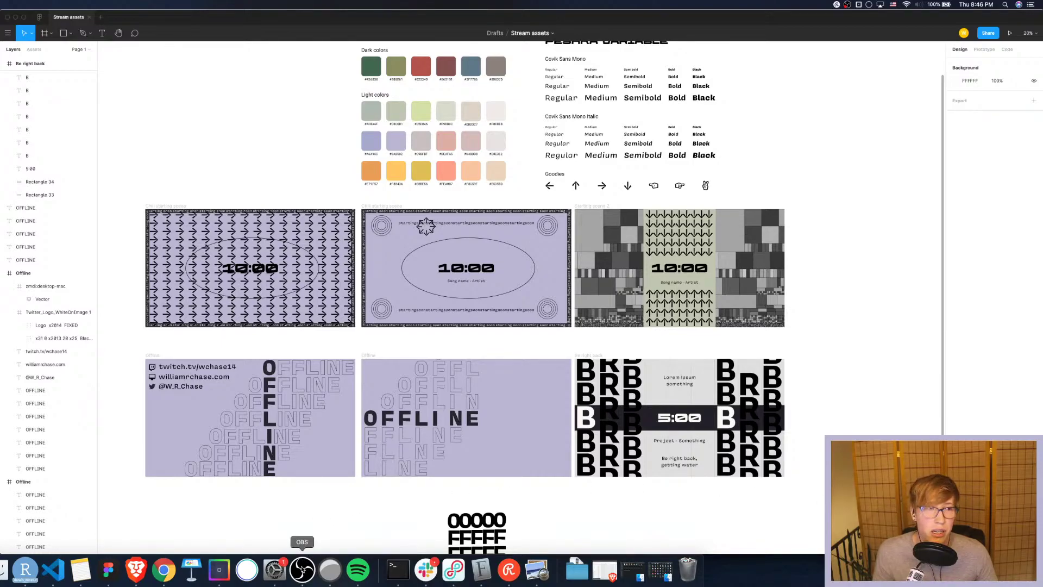
Switch to OBS
click(302, 569)
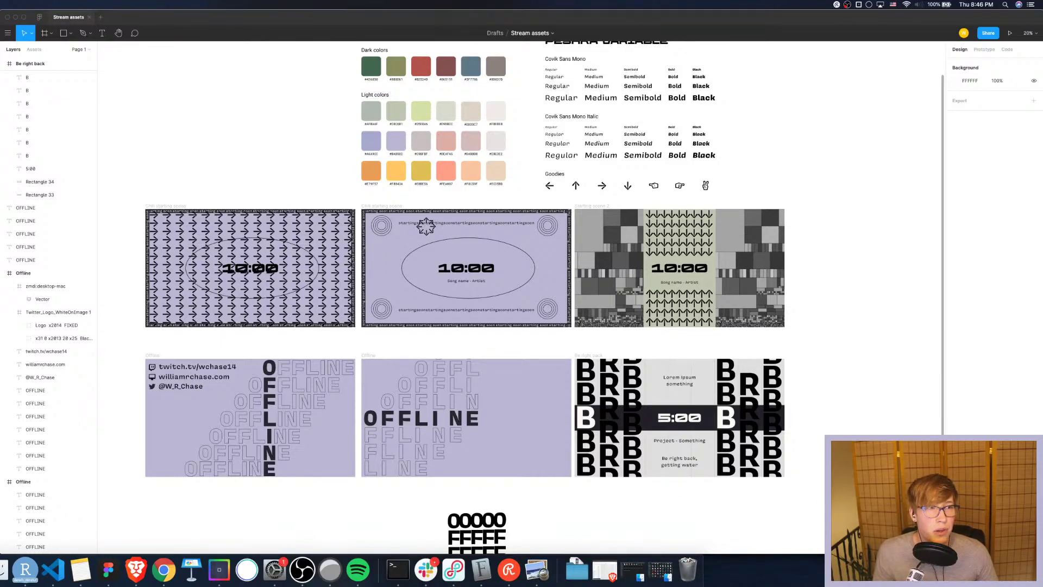